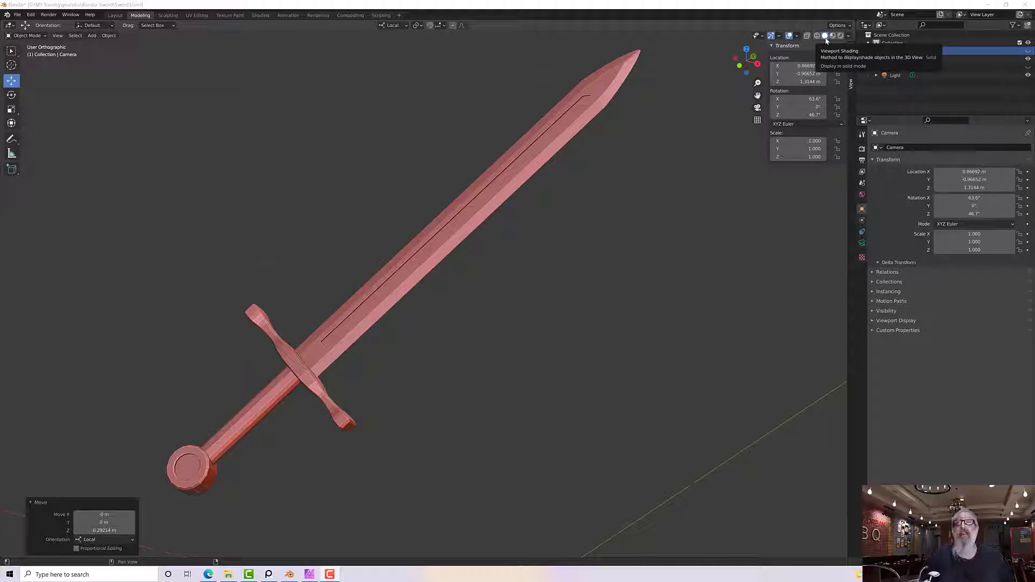
Try the light grey MatCap on the sword in Solid shading, and switch back to the red clay MatCap.
{"action": "left_click", "coordinate": [847, 36]}
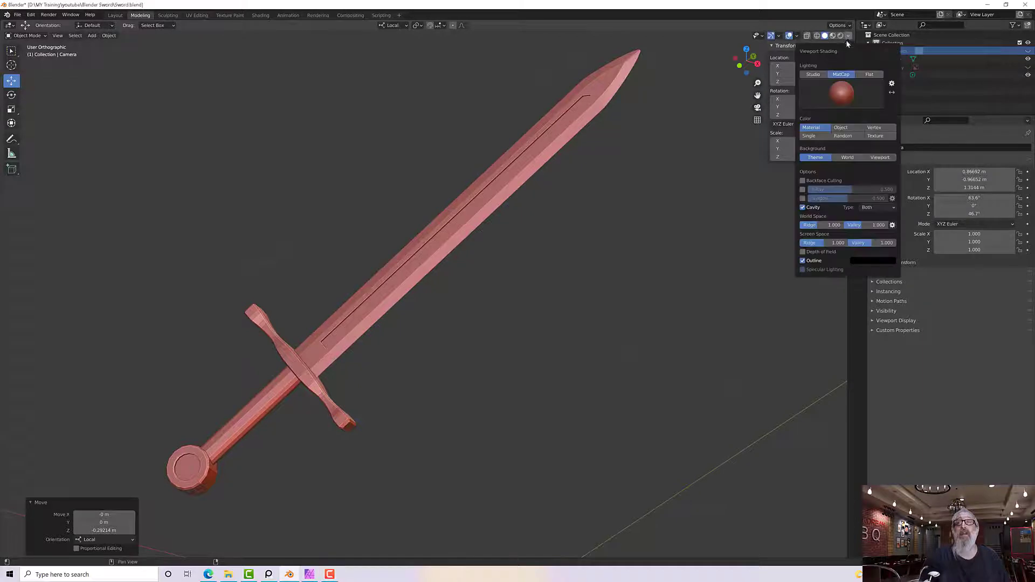
{"action": "left_click", "coordinate": [844, 95]}
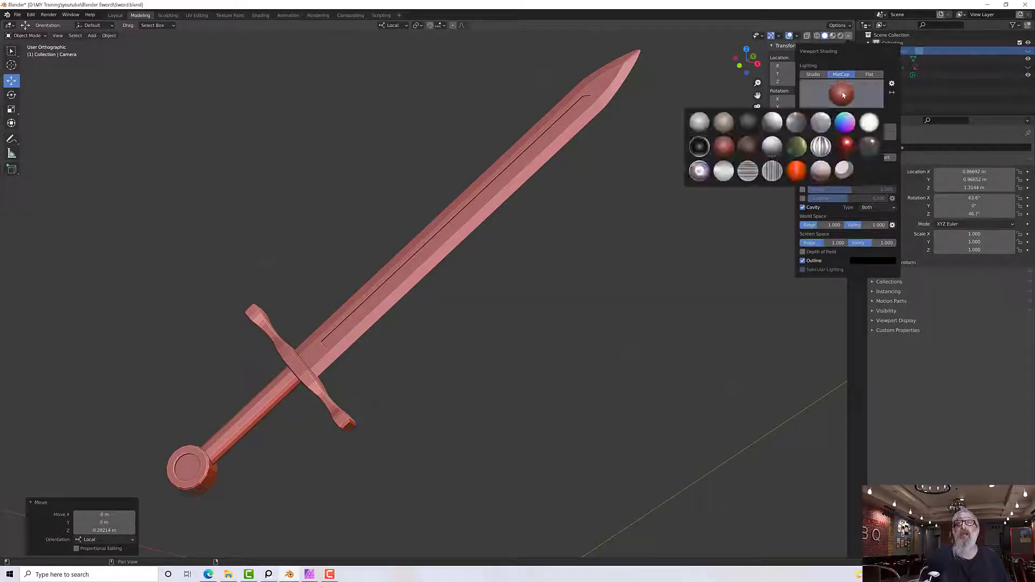
{"action": "left_click", "coordinate": [699, 123]}
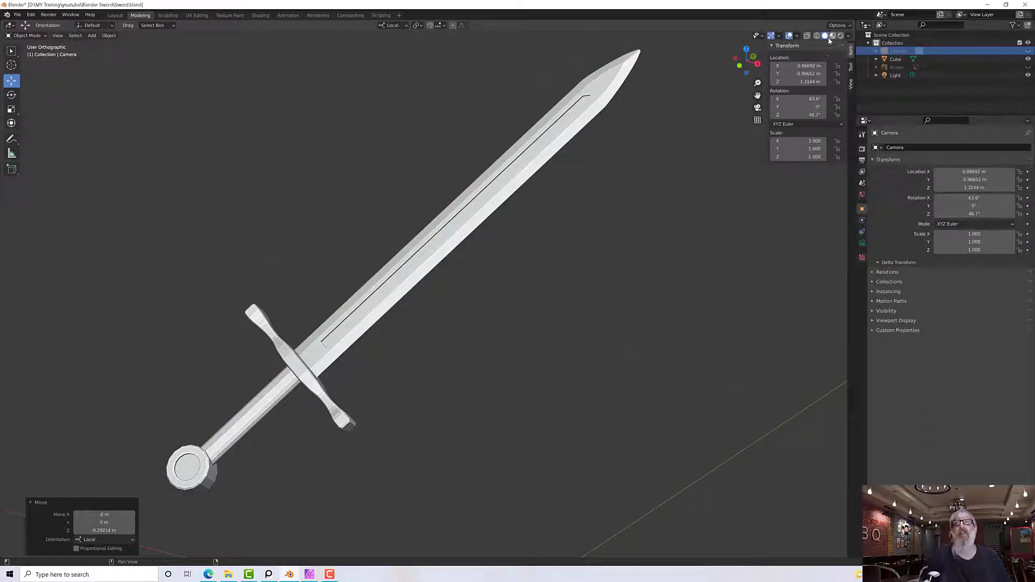
{"action": "left_click", "coordinate": [848, 36]}
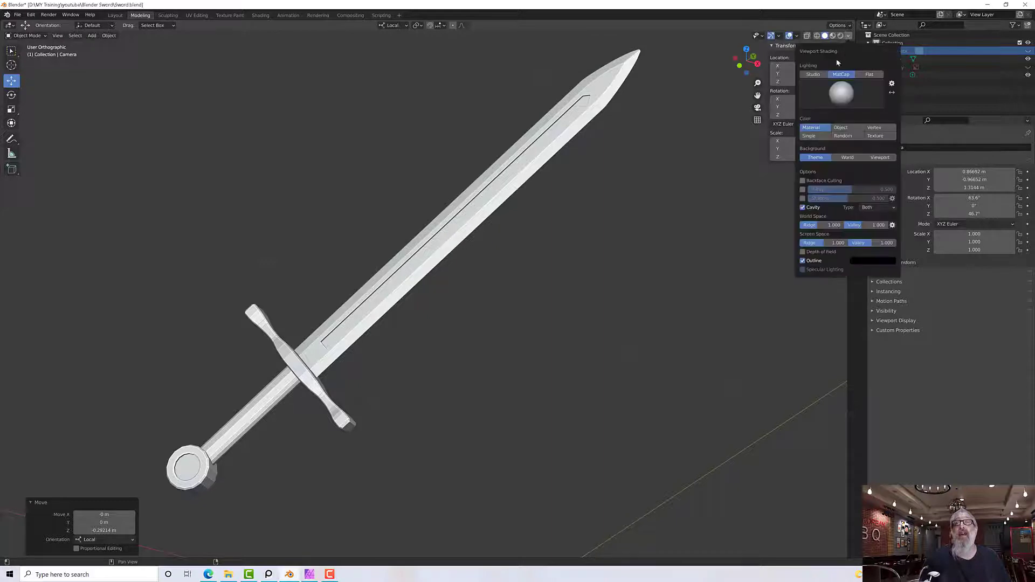
{"action": "left_click", "coordinate": [840, 94]}
{"action": "left_click", "coordinate": [725, 146]}
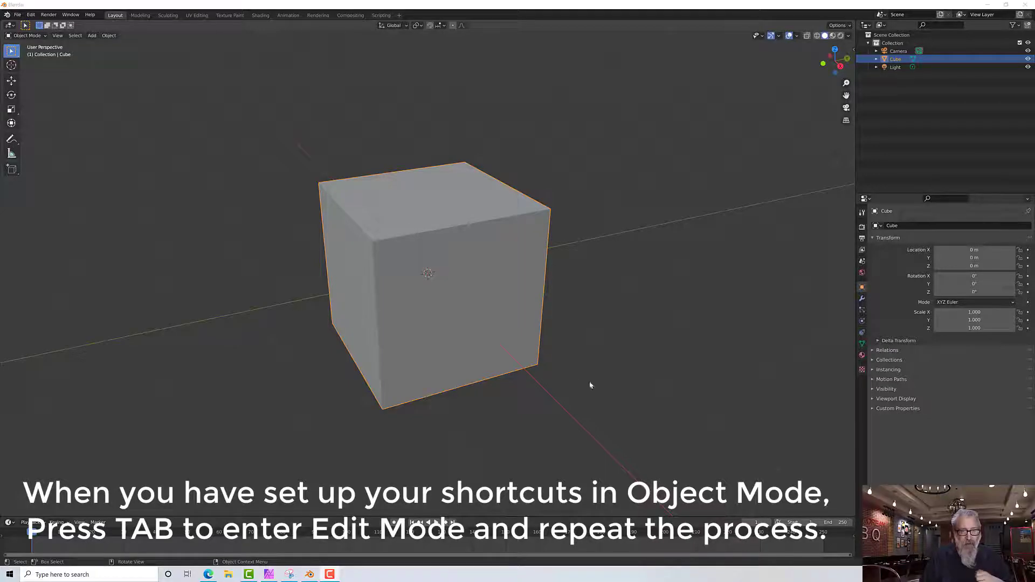
Assign W as the shortcut for the Move tool in Object Mode.
{"action": "middle_click_drag", "start_coordinate": [589, 384], "coordinate": [573, 374]}
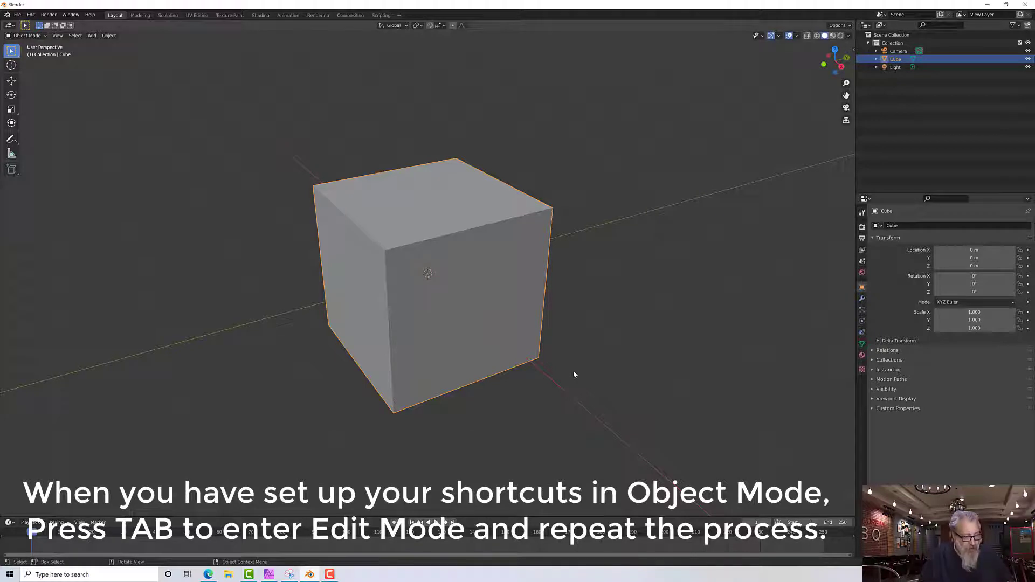
{"action": "middle_click_drag", "start_coordinate": [540, 351], "coordinate": [542, 353]}
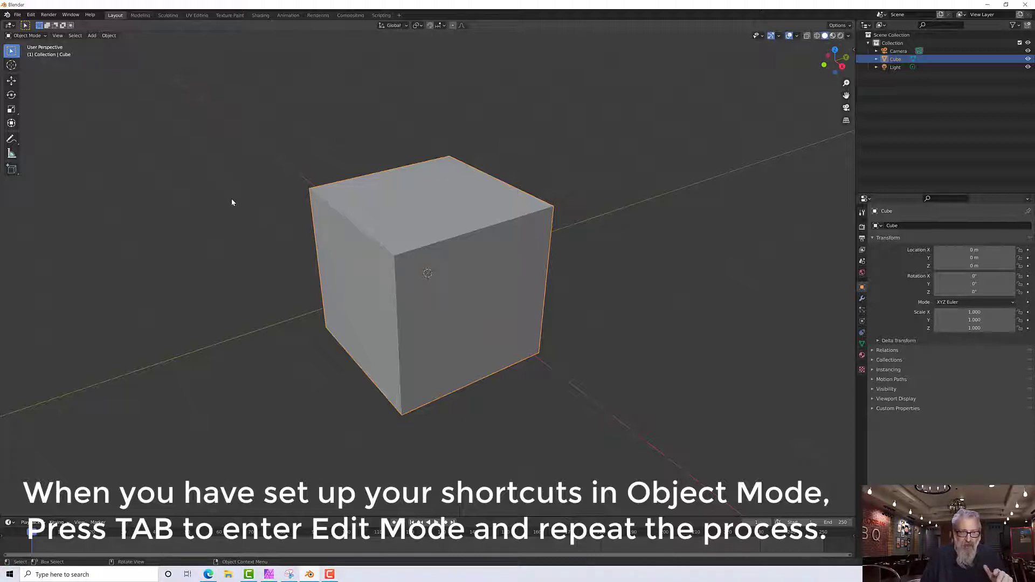
{"action": "left_click", "coordinate": [12, 84]}
{"action": "right_click", "coordinate": [11, 85]}
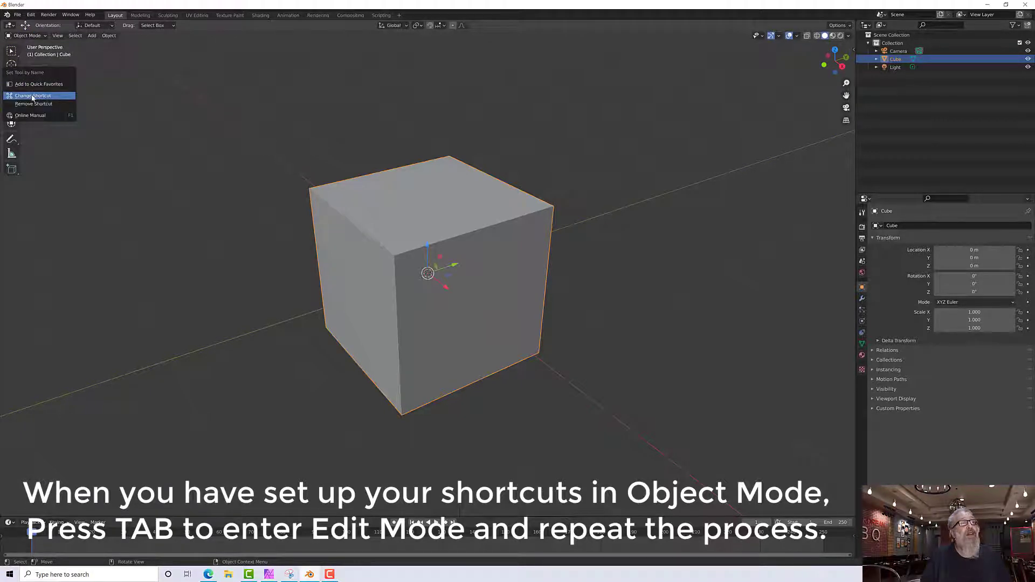
{"action": "left_click", "coordinate": [33, 96]}
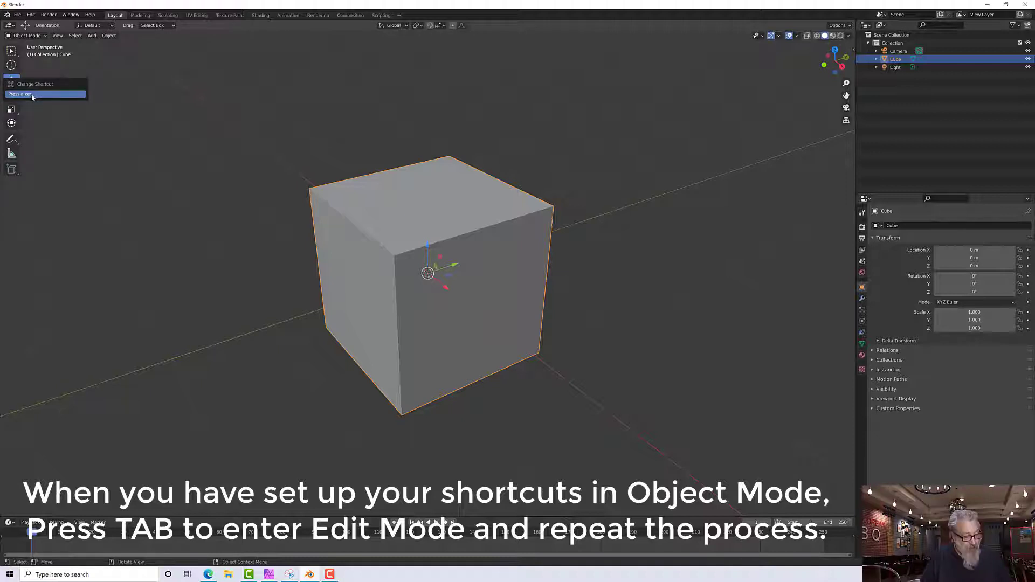
{"action": "key", "text": "w"}
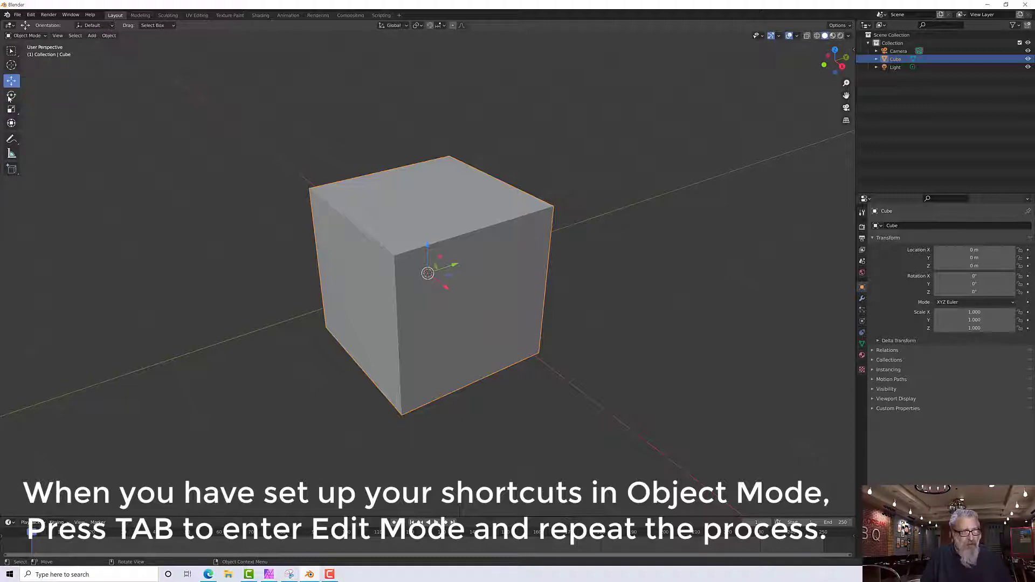
Assign E as the shortcut for the Rotate tool in Object Mode.
{"action": "left_click", "coordinate": [12, 97]}
{"action": "right_click", "coordinate": [13, 99]}
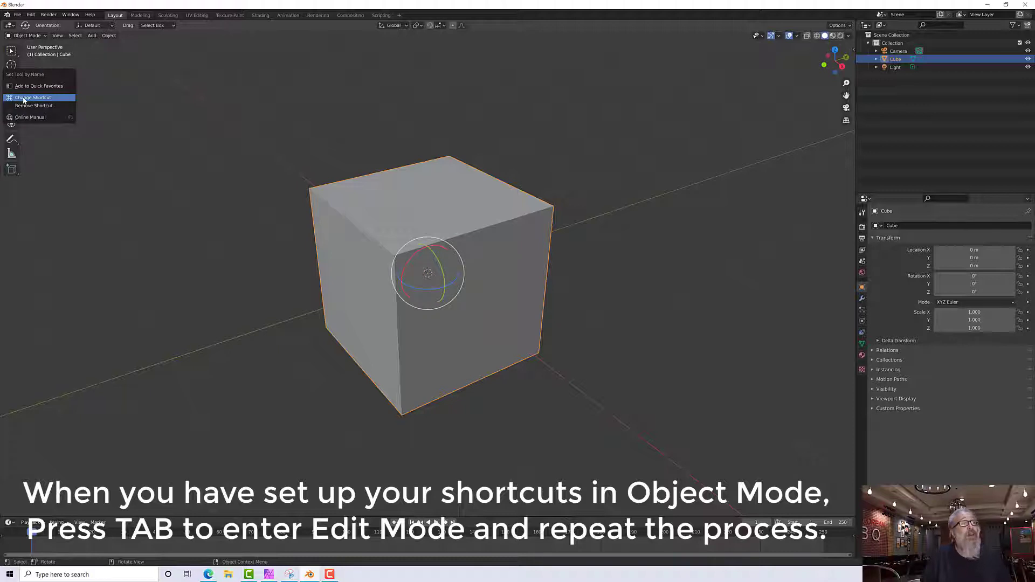
{"action": "left_click", "coordinate": [24, 98]}
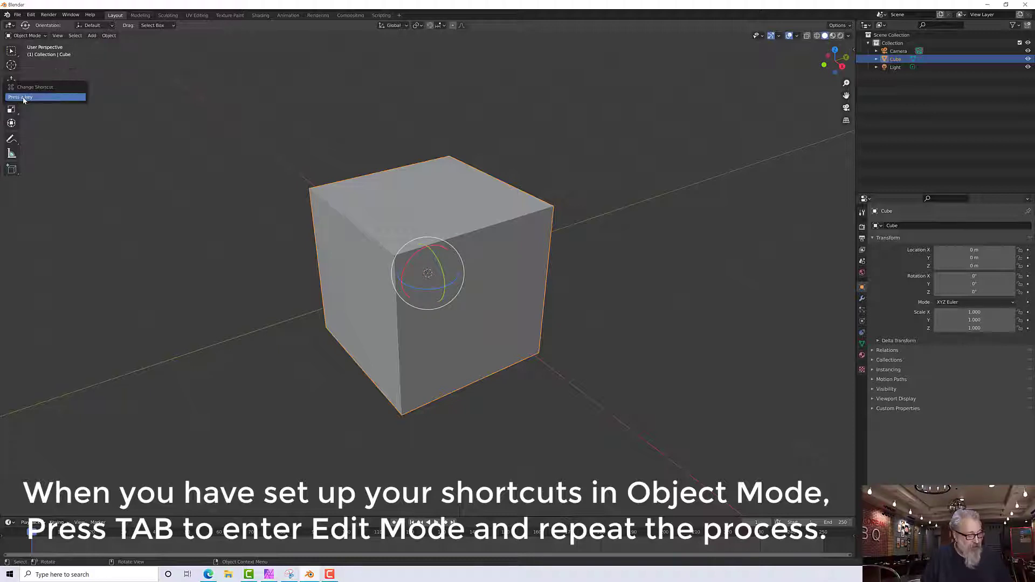
{"action": "key", "text": "e"}
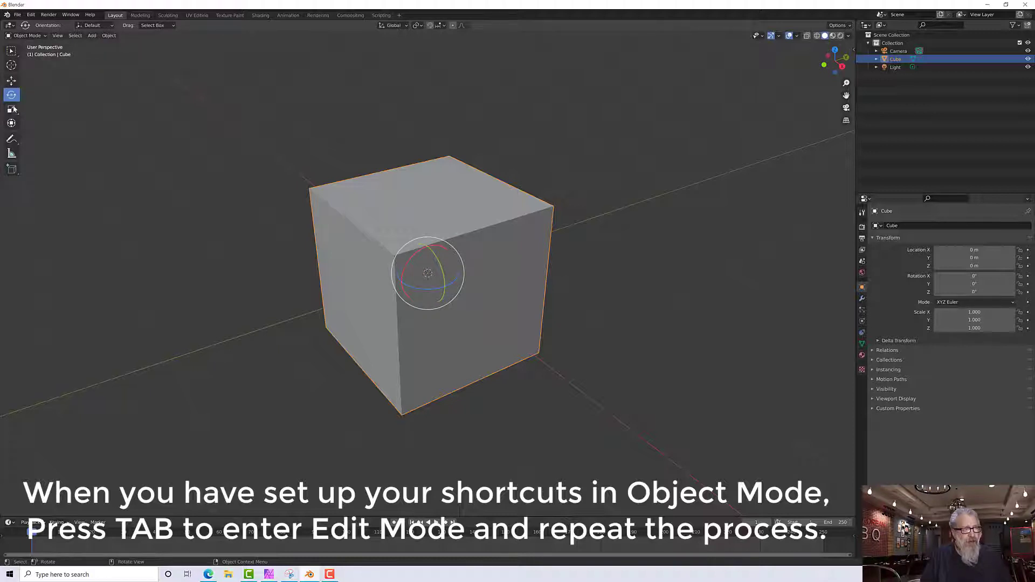
Assign S as the shortcut for the Scale tool in Object Mode.
{"action": "left_click", "coordinate": [12, 110]}
{"action": "right_click", "coordinate": [13, 110]}
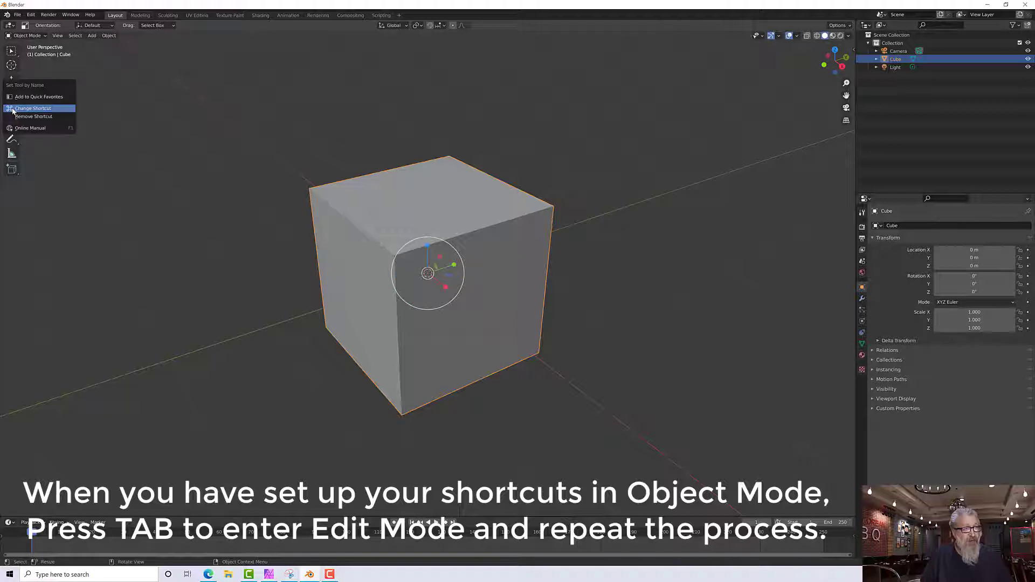
{"action": "left_click", "coordinate": [23, 110]}
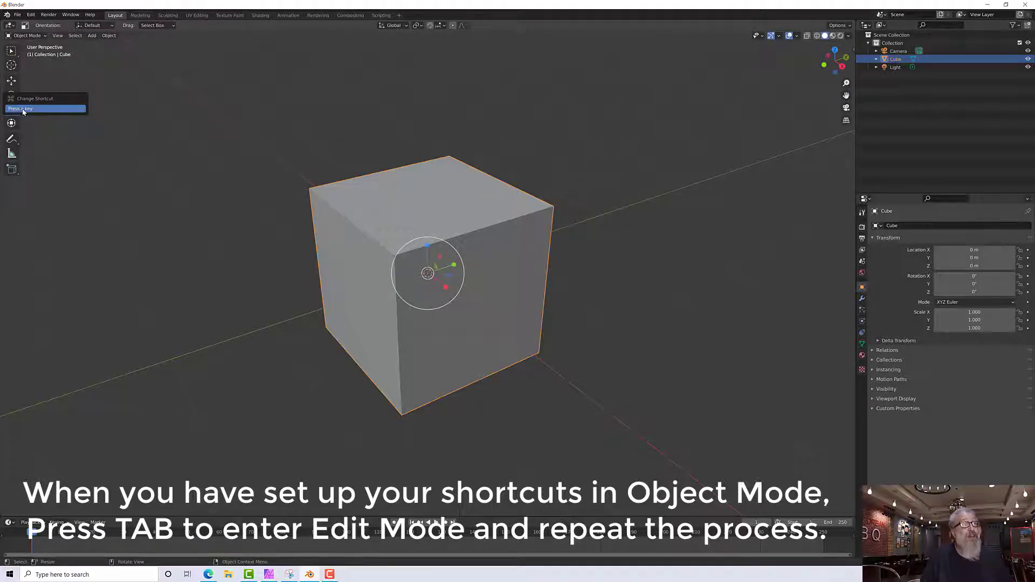
{"action": "key", "text": "s"}
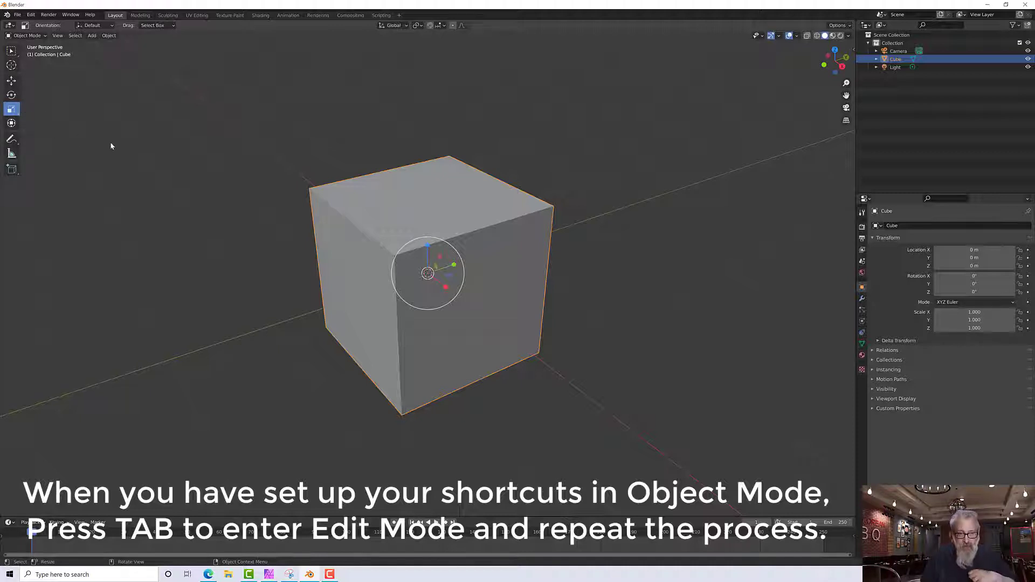
Assign Q as the shortcut for the Select Box tool in Object Mode.
{"action": "right_click", "coordinate": [11, 52]}
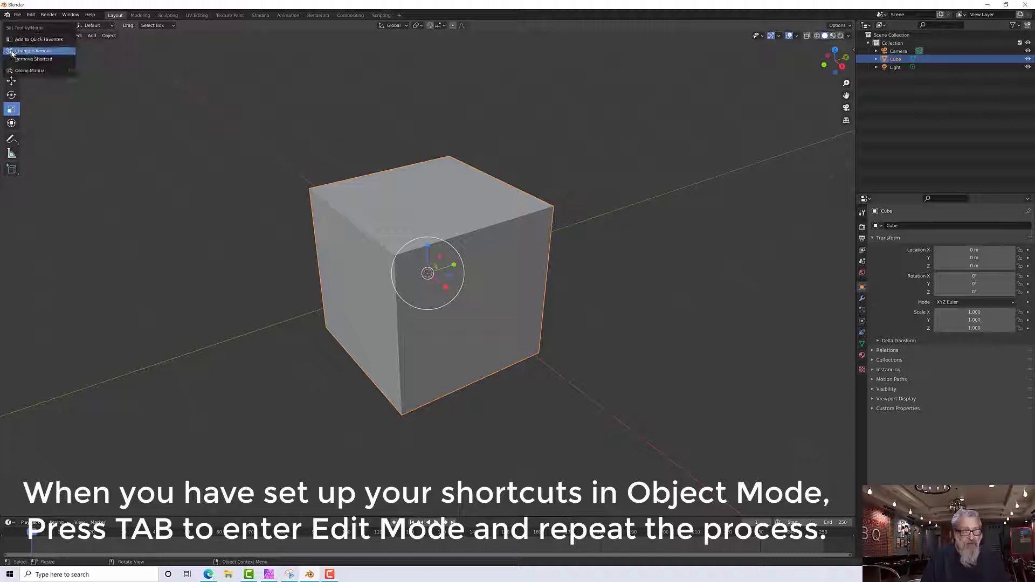
{"action": "left_click", "coordinate": [11, 51]}
{"action": "key", "text": "q"}
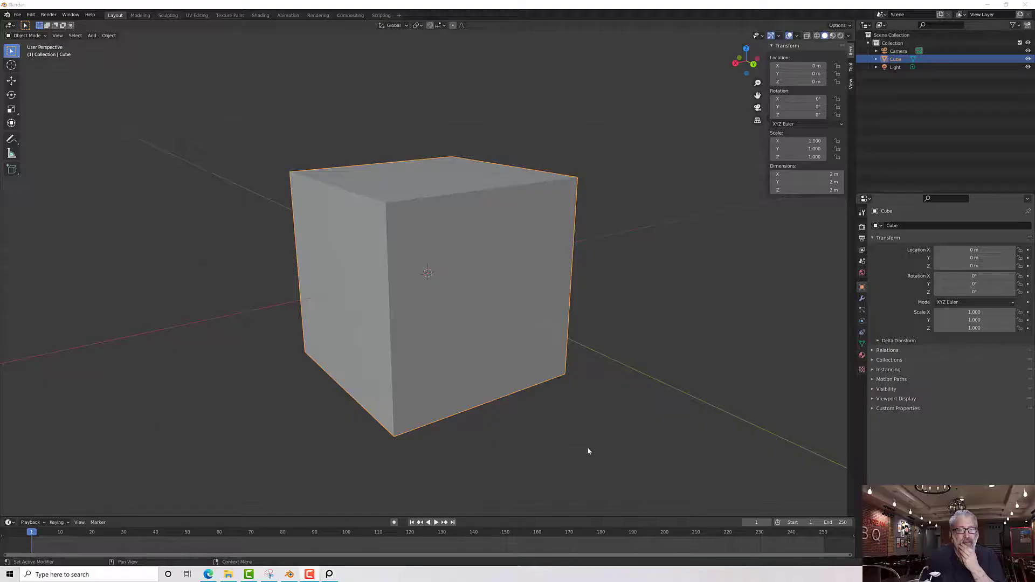
{"action": "key", "text": "ctrl+z"}
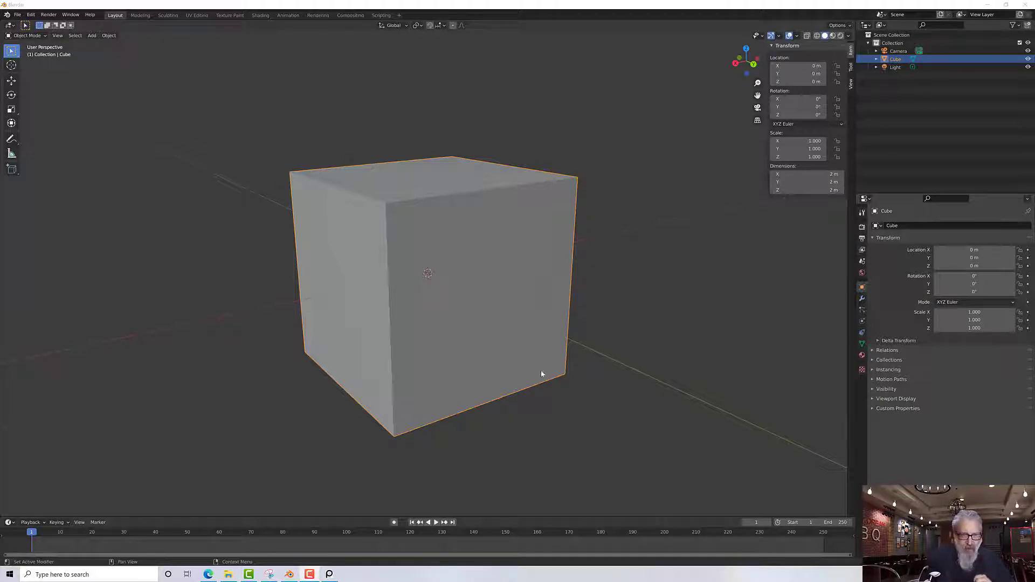
{"action": "mouse_move", "coordinate": [577, 293]}
{"action": "middle_mouse_down"}
{"action": "mouse_move", "coordinate": [561, 299]}
{"action": "mouse_move", "coordinate": [570, 311]}
{"action": "middle_mouse_up"}
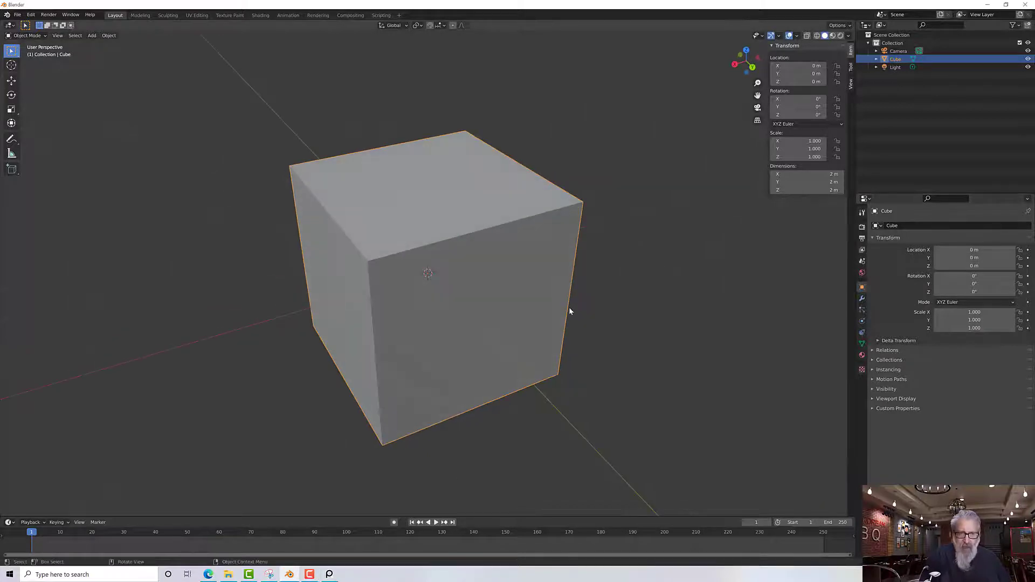
{"action": "key", "text": "n"}
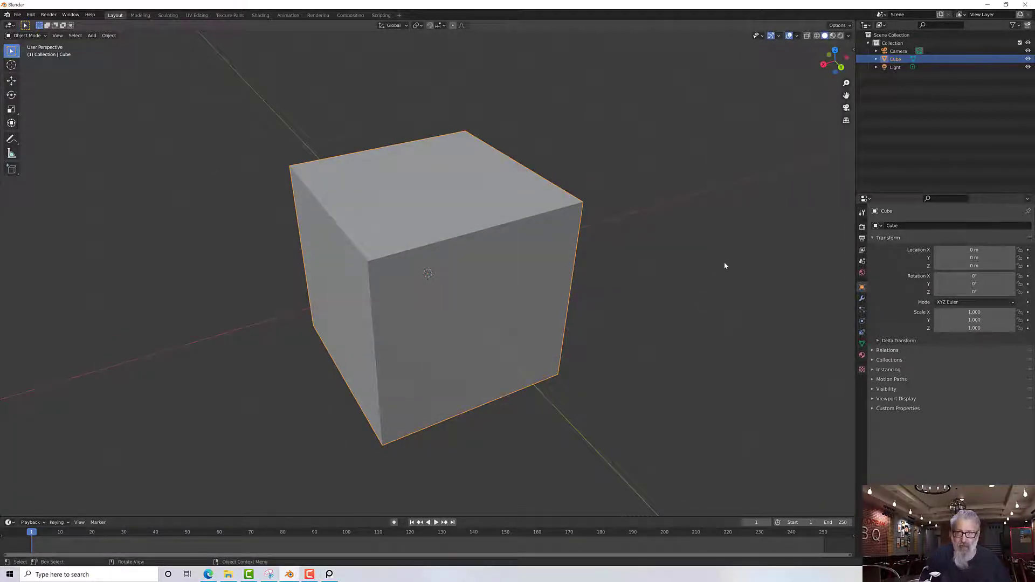
{"action": "key", "text": "n"}
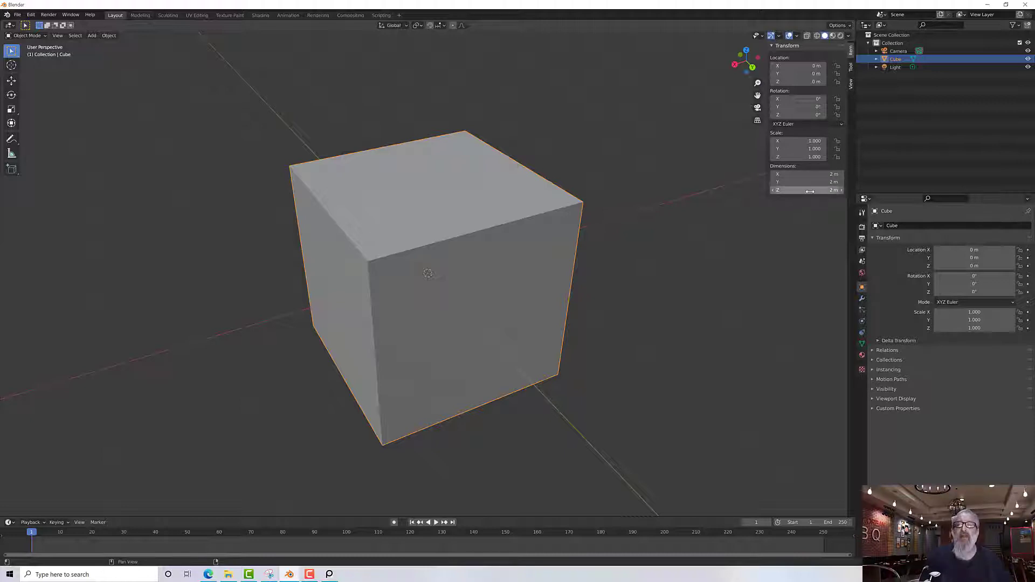
Set the default cube's Z dimension to 10 inches.
{"action": "left_click", "coordinate": [833, 190]}
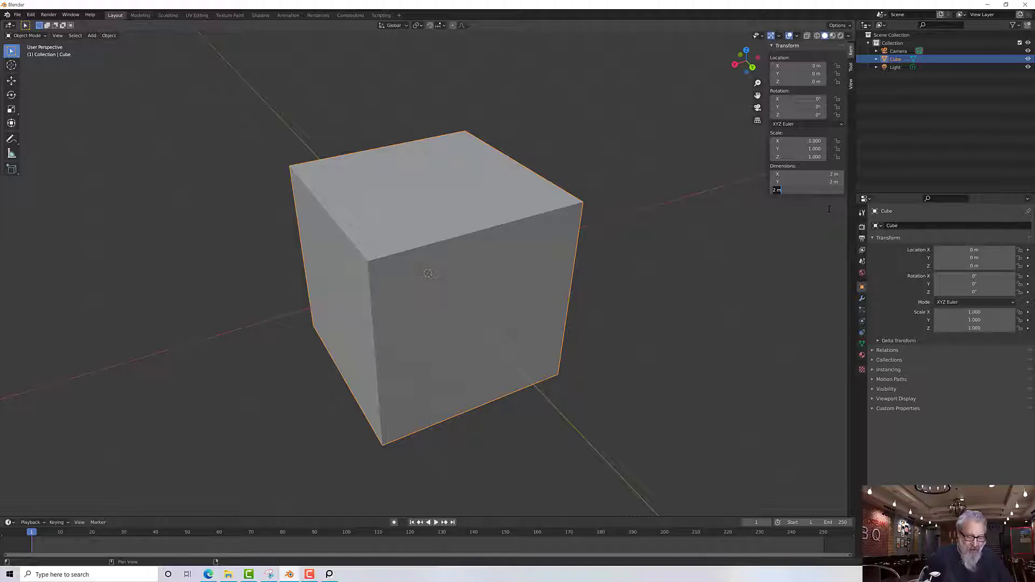
{"action": "type", "text": "10"}
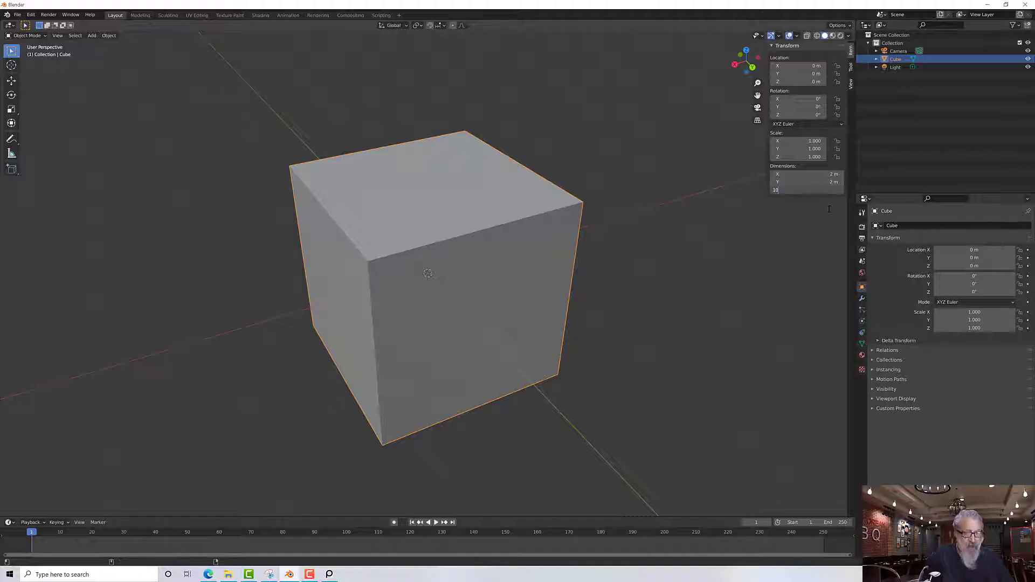
{"action": "type", "text": "\""}
{"action": "key", "text": "Return"}
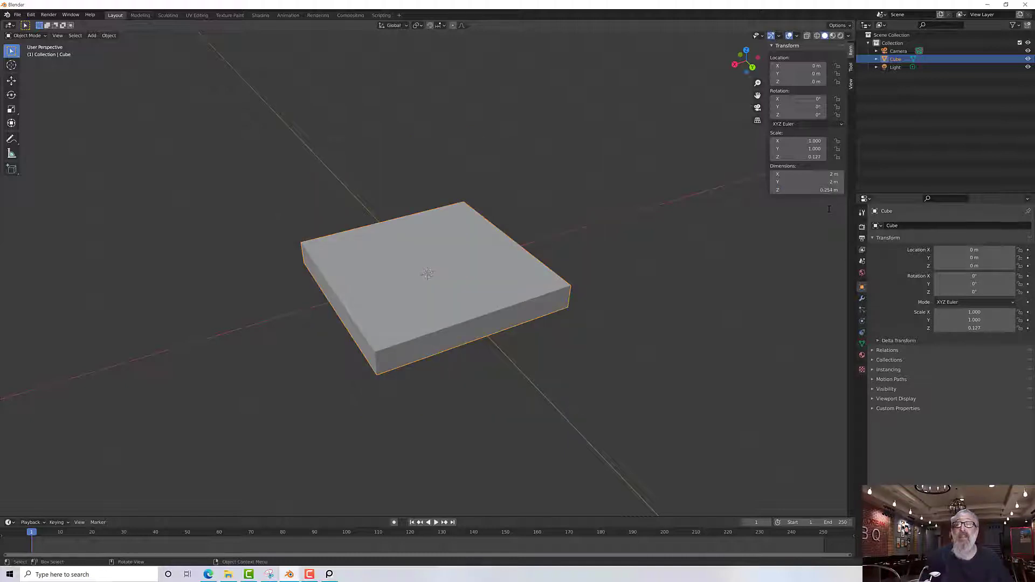
Set the cube's X dimension to 2 inches and its Y dimension to 1 inch.
{"action": "left_click", "coordinate": [829, 174]}
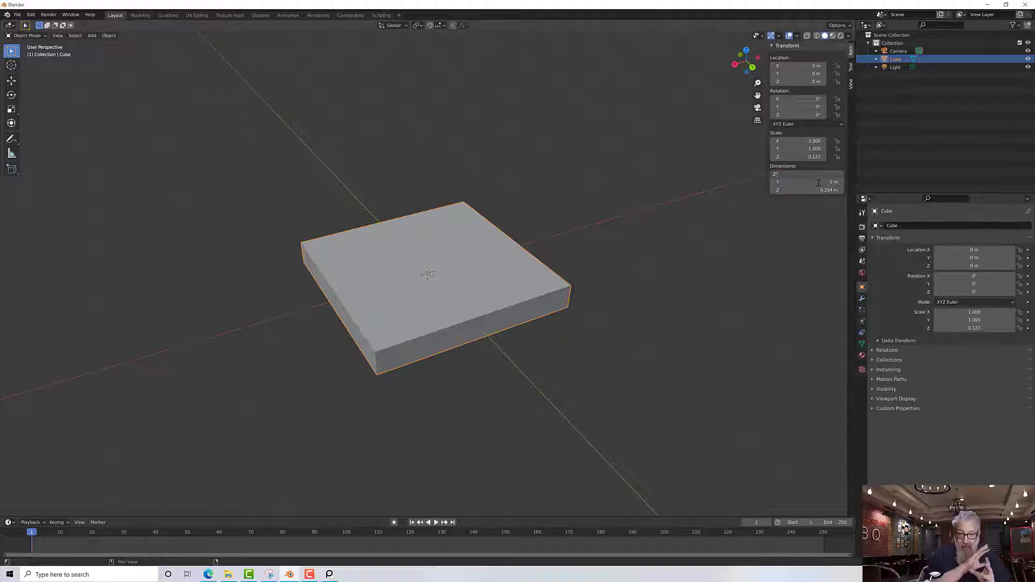
{"action": "type", "text": "2*.0254"}
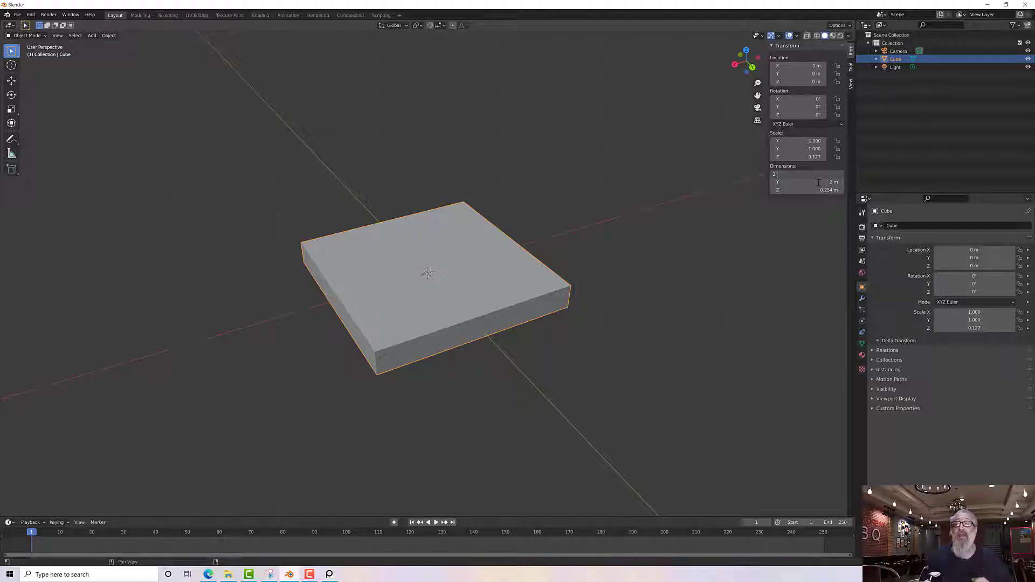
{"action": "key", "text": "Return"}
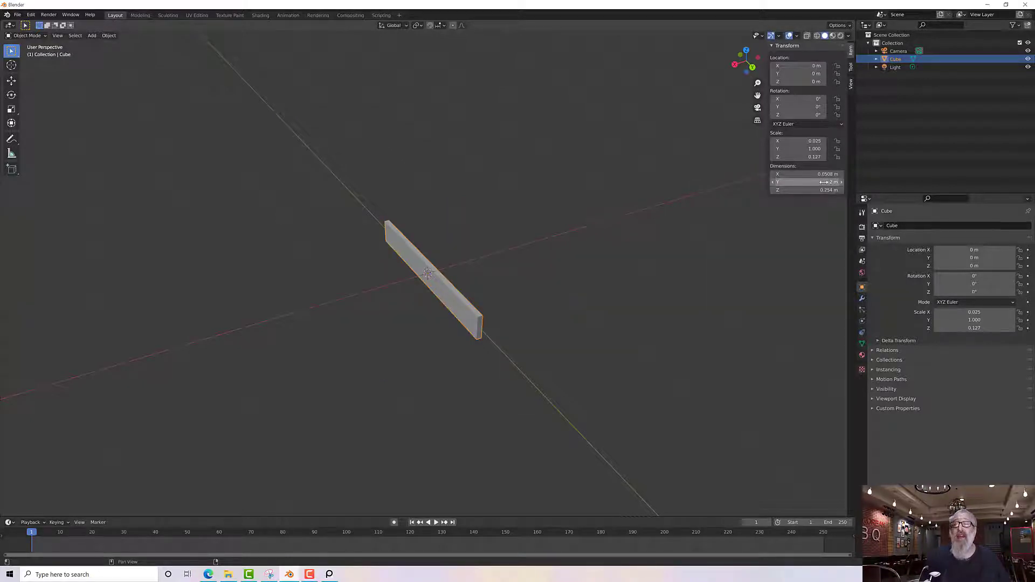
{"action": "key", "text": "KP_1"}
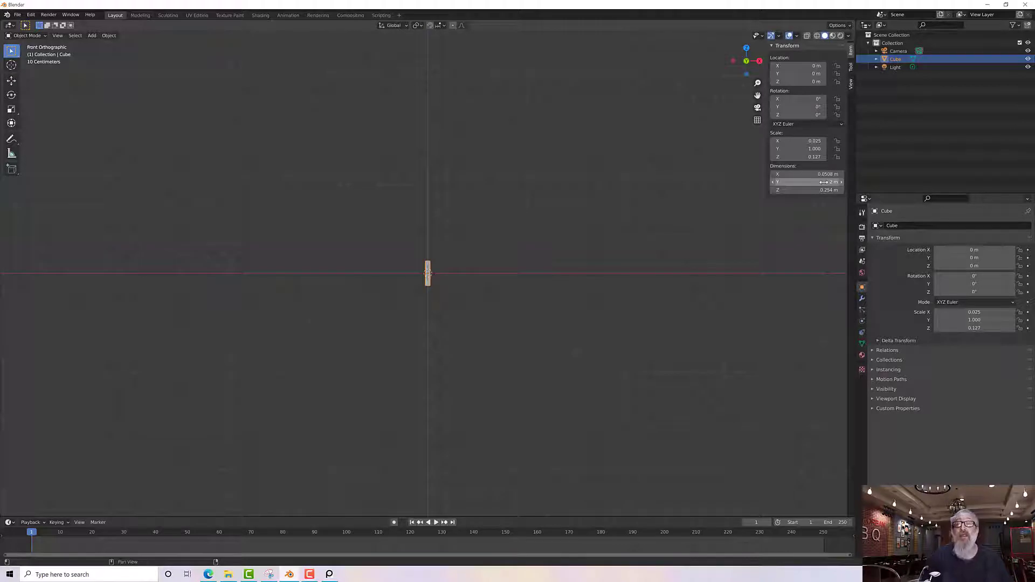
{"action": "left_click", "coordinate": [824, 182]}
{"action": "type", "text": "1"}
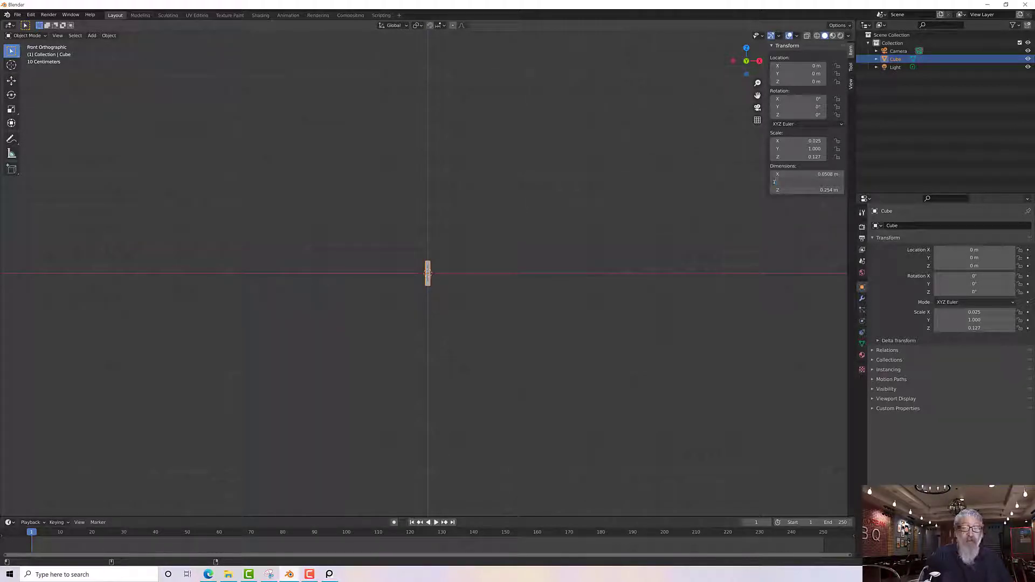
{"action": "type", "text": "*.0254"}
{"action": "key", "text": "Return"}
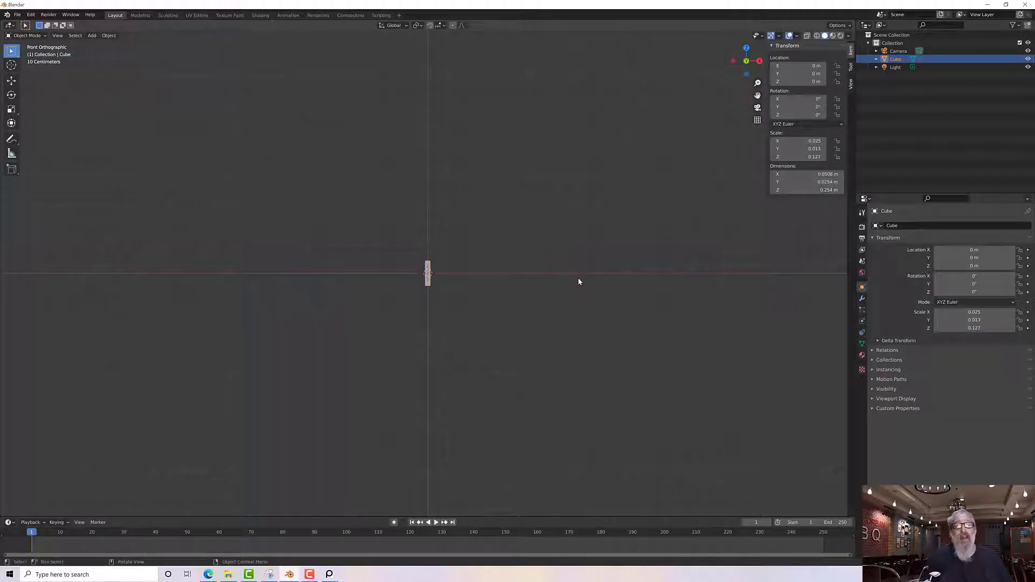
Add the sword JPG from D:\MY Training\youtube\Blender Sword as a reference image in the scene.
{"action": "scroll", "coordinate": [428, 280], "scroll_direction": "up", "scroll_amount": 8}
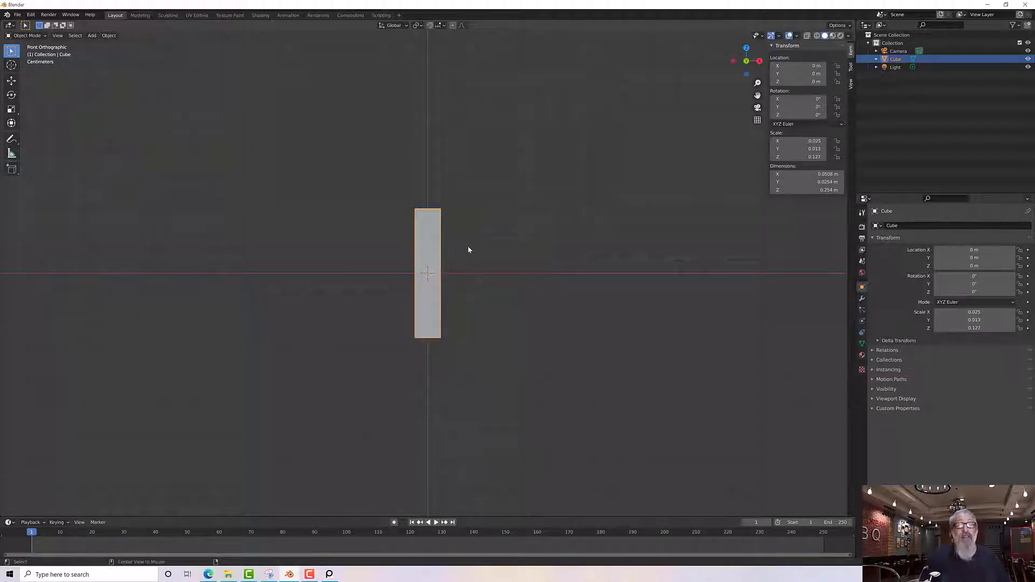
{"action": "mouse_move", "coordinate": [468, 249]}
{"action": "middle_mouse_down"}
{"action": "mouse_move", "coordinate": [478, 270]}
{"action": "mouse_move", "coordinate": [566, 277]}
{"action": "mouse_move", "coordinate": [492, 337]}
{"action": "mouse_move", "coordinate": [467, 279]}
{"action": "mouse_move", "coordinate": [474, 254]}
{"action": "mouse_move", "coordinate": [483, 264]}
{"action": "mouse_move", "coordinate": [478, 248]}
{"action": "middle_mouse_up"}
{"action": "scroll", "coordinate": [483, 262], "scroll_direction": "down", "scroll_amount": 6}
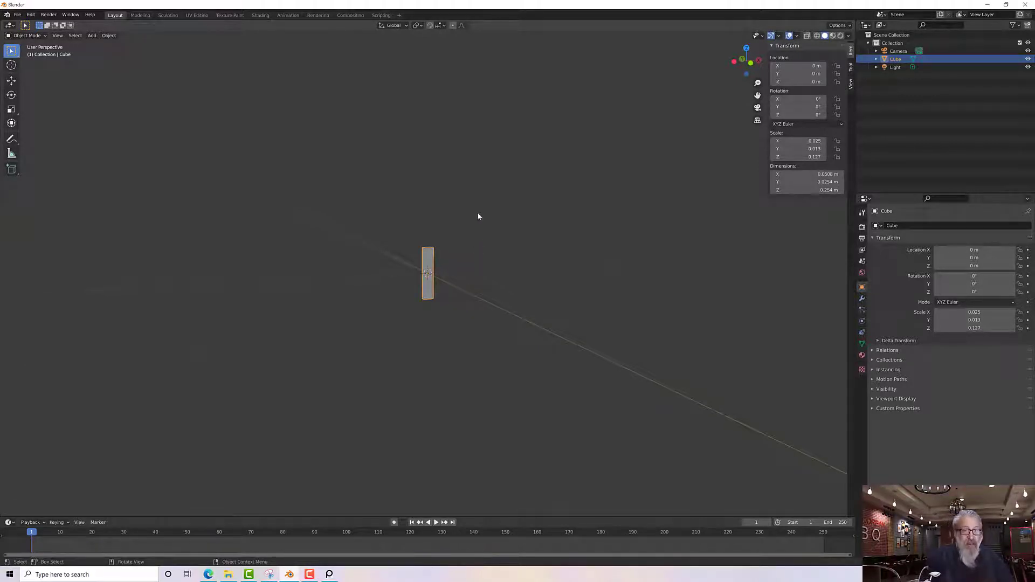
{"action": "middle_click_drag", "start_coordinate": [468, 203], "coordinate": [467, 177], "text": "alt"}
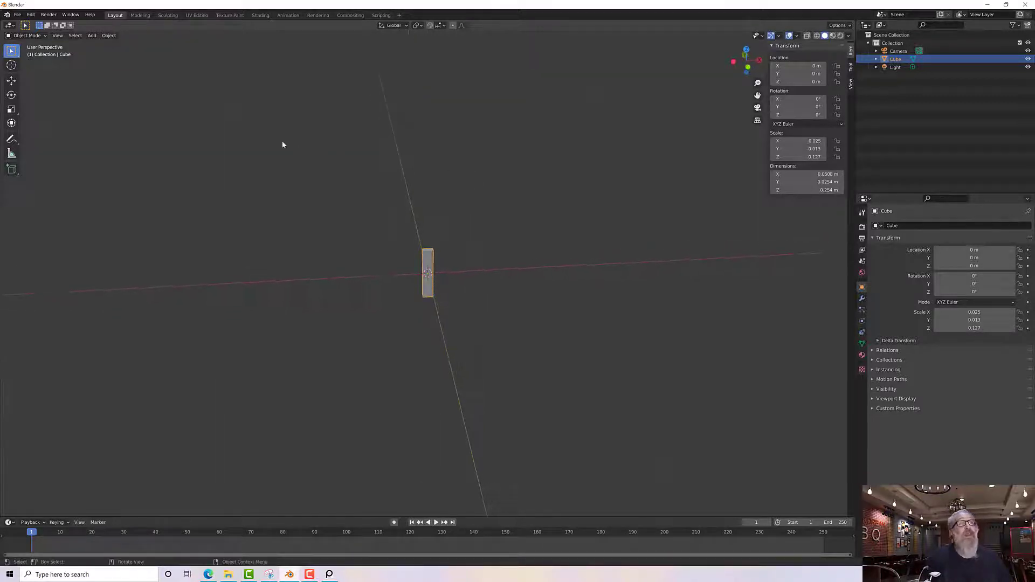
{"action": "left_click", "coordinate": [93, 36]}
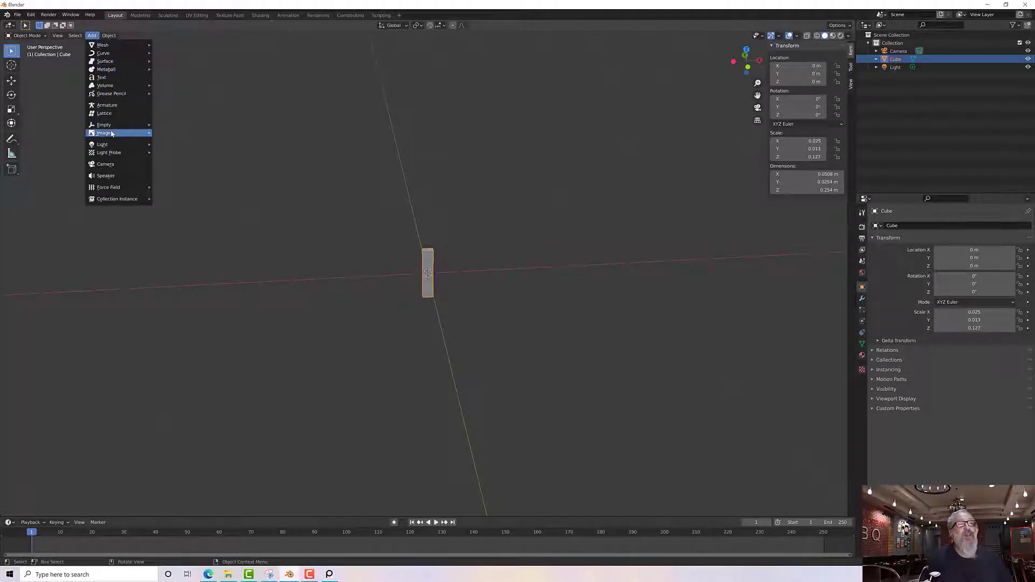
{"action": "mouse_move", "coordinate": [112, 133]}
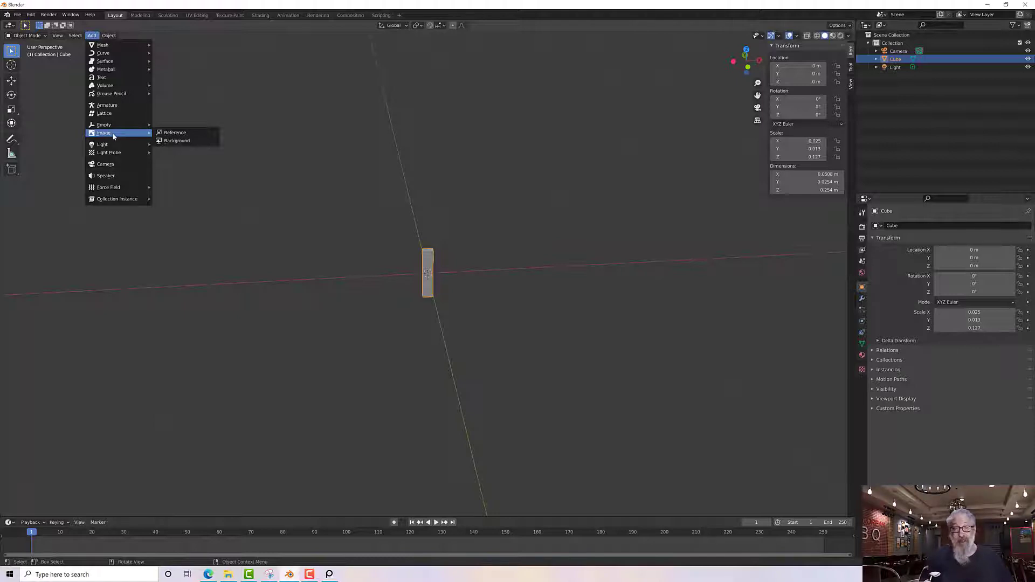
{"action": "left_click", "coordinate": [162, 132]}
{"action": "left_click", "coordinate": [507, 187]}
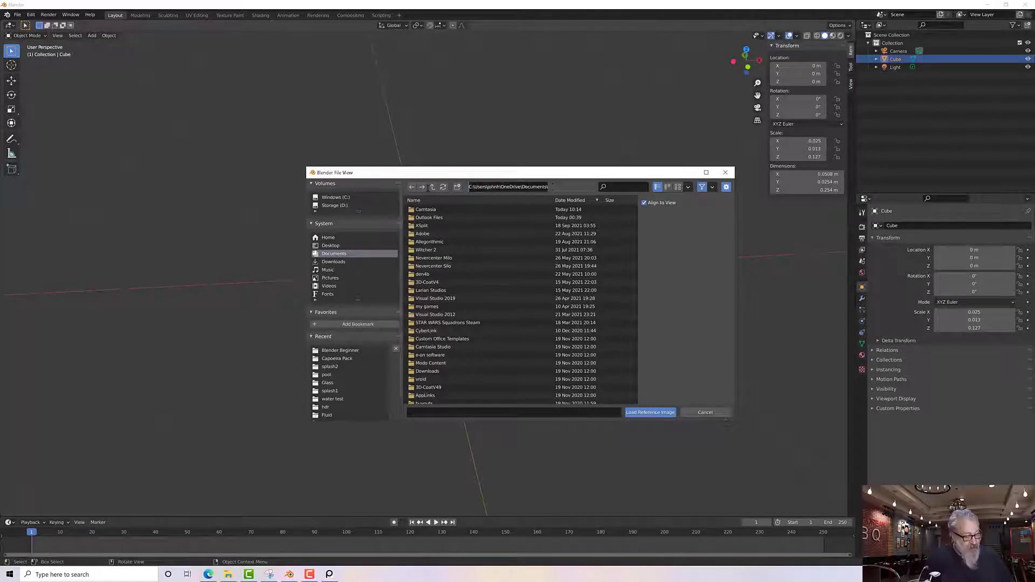
{"action": "type", "text": "D:\\MY Training\\youtube\\Blender Sword"}
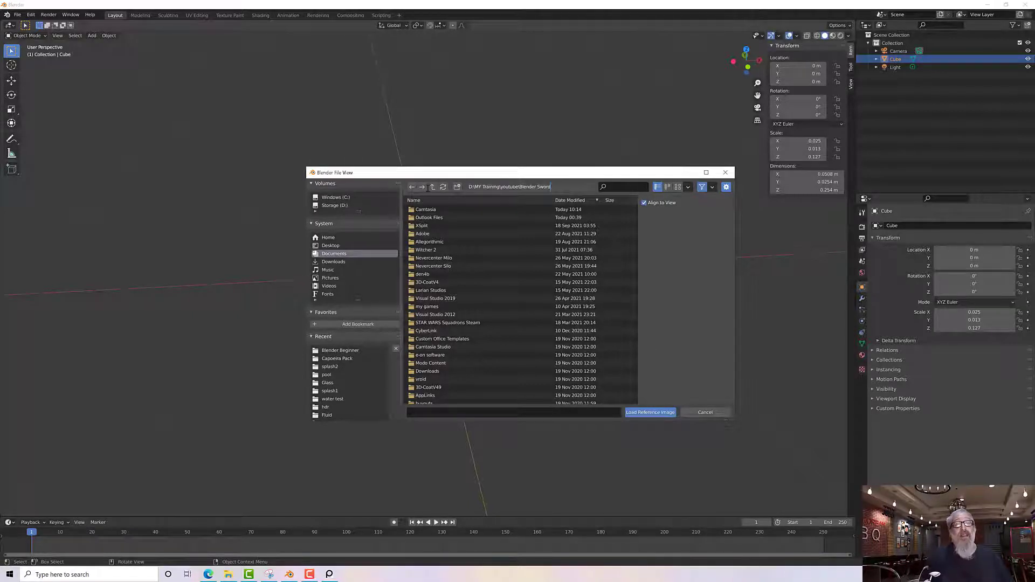
{"action": "key", "text": "Return"}
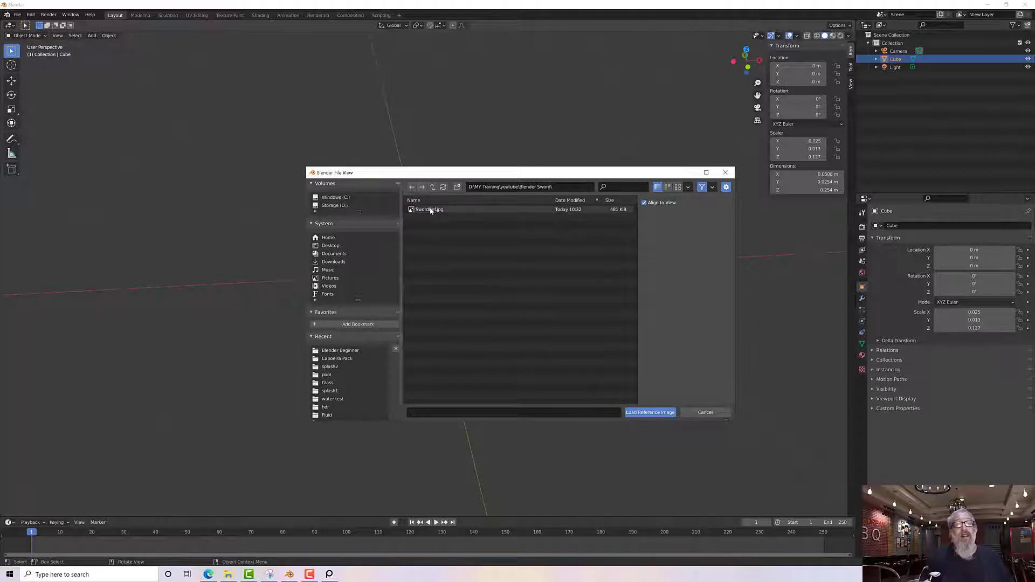
{"action": "double_click", "coordinate": [429, 209]}
{"action": "scroll", "coordinate": [469, 236], "scroll_direction": "up", "scroll_amount": 10}
{"action": "scroll", "coordinate": [435, 243], "scroll_direction": "down", "scroll_amount": 8}
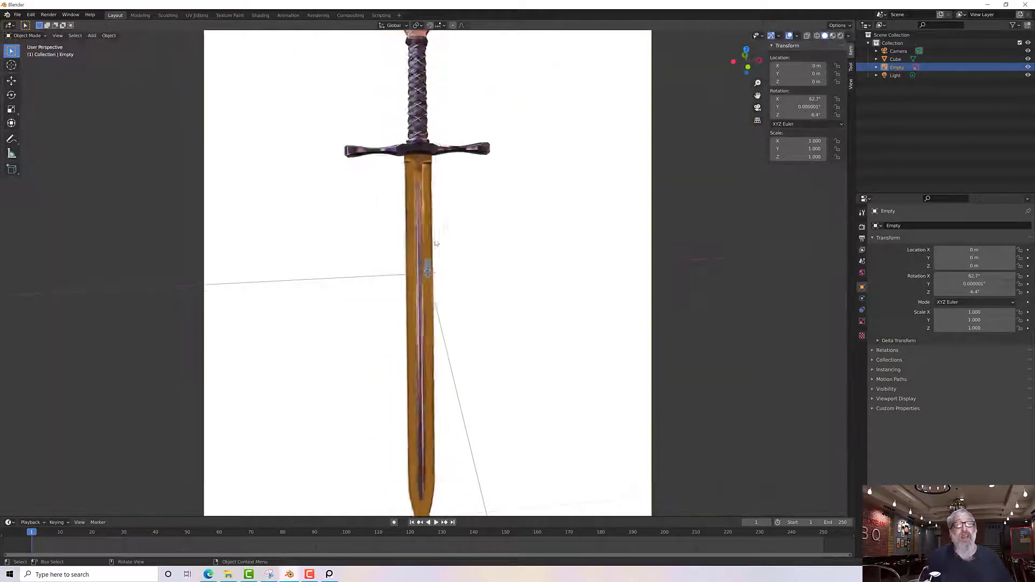
{"action": "right_click", "coordinate": [431, 237]}
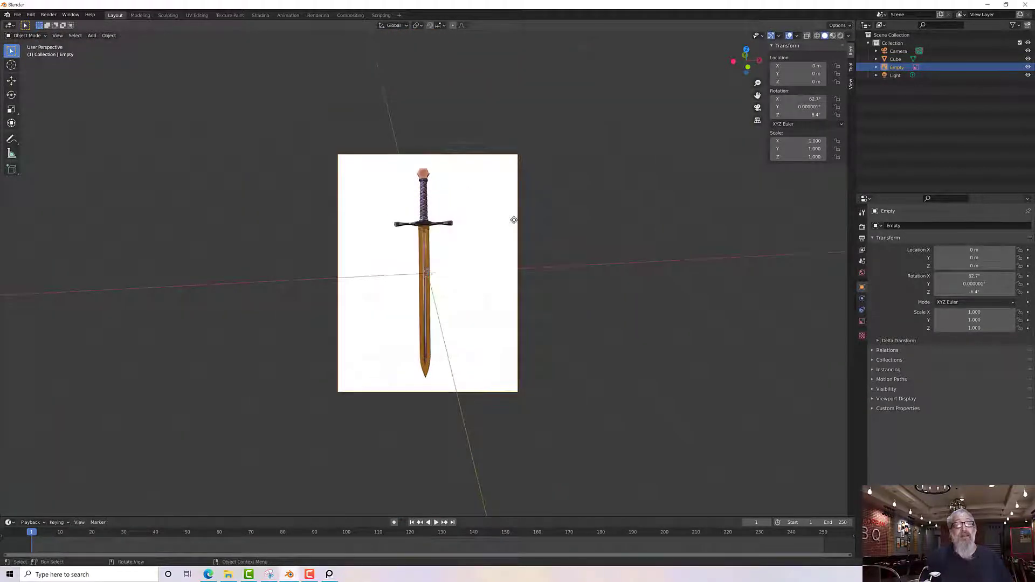
Check the reference image in front view, maximize the 3D viewport and undo adding the tilted image.
{"action": "key", "text": "KP_1"}
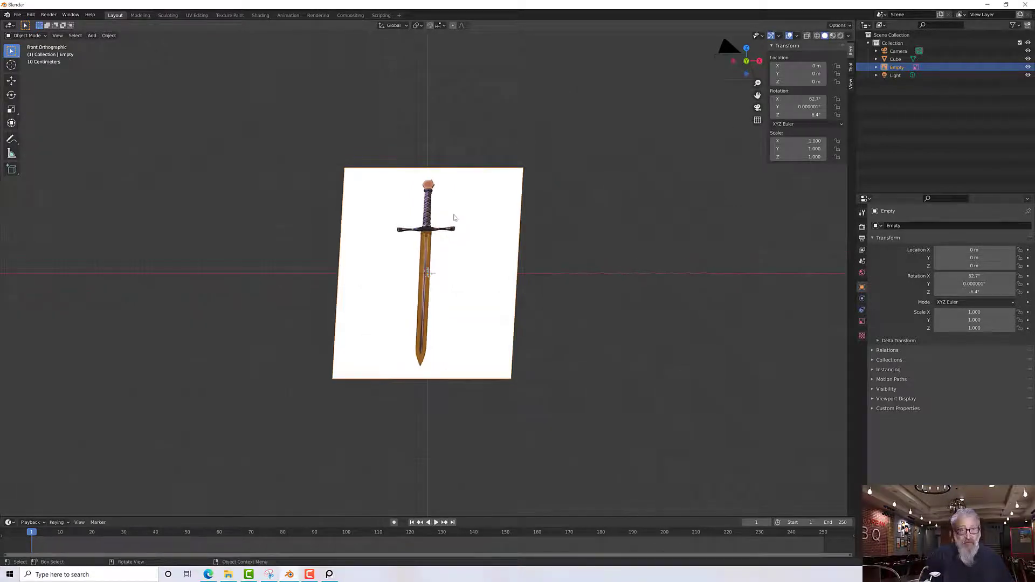
{"action": "scroll", "coordinate": [442, 229], "scroll_direction": "up", "scroll_amount": 2}
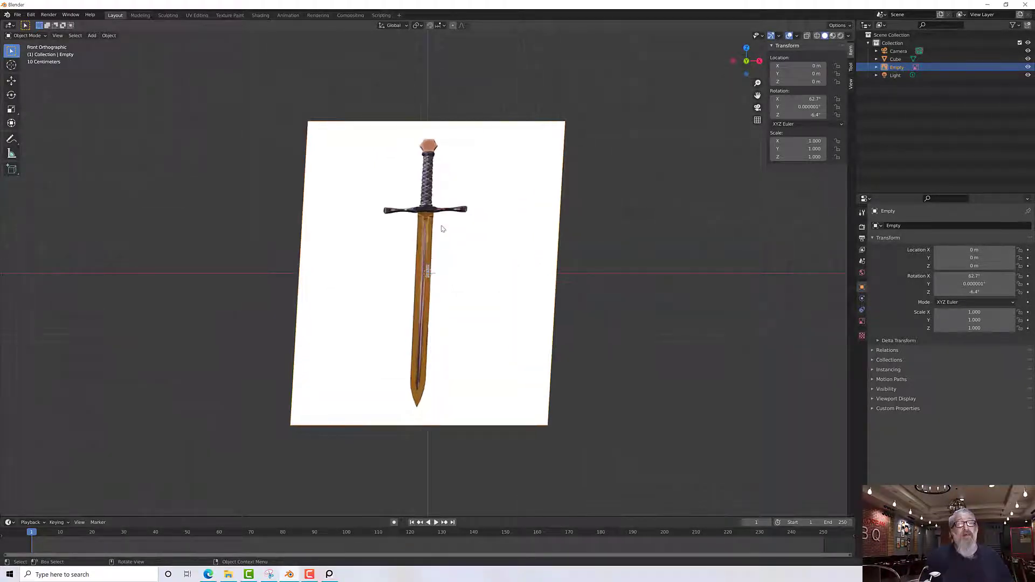
{"action": "key", "text": "ctrl+space"}
{"action": "scroll", "coordinate": [542, 205], "scroll_direction": "down", "scroll_amount": 3}
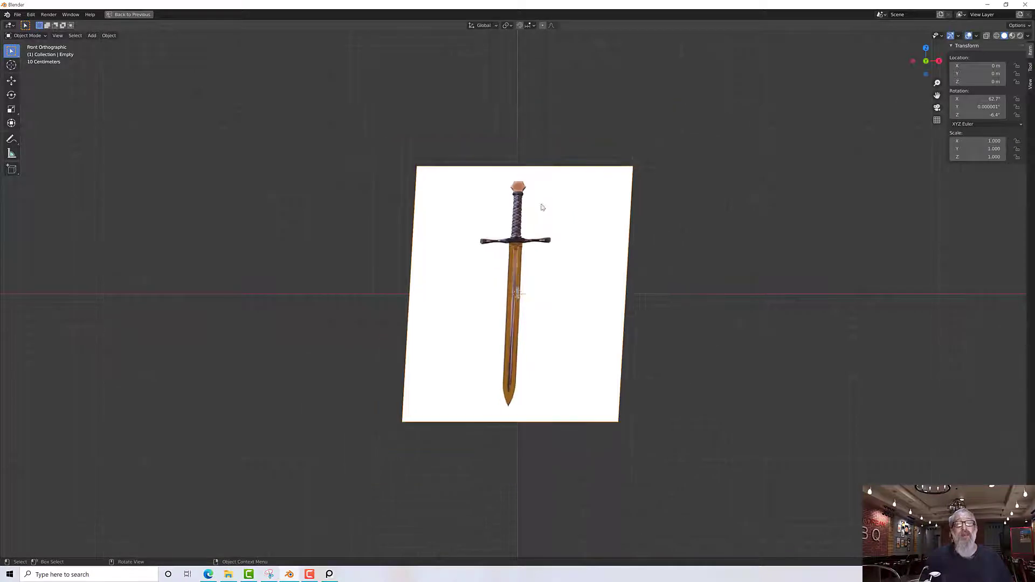
{"action": "left_click", "coordinate": [460, 226]}
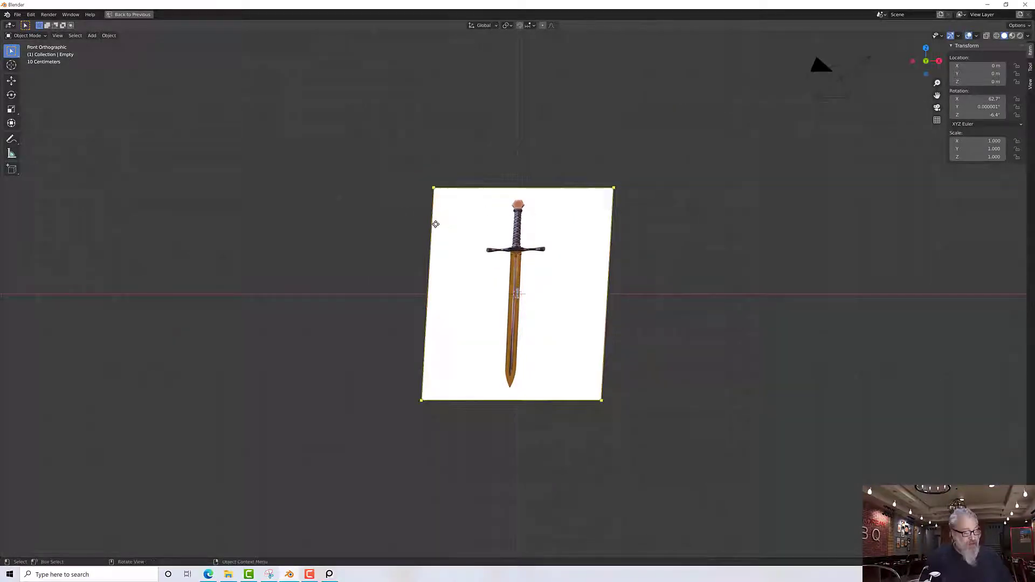
{"action": "middle_click_drag", "start_coordinate": [435, 224], "coordinate": [518, 242]}
{"action": "key", "text": "ctrl+z"}
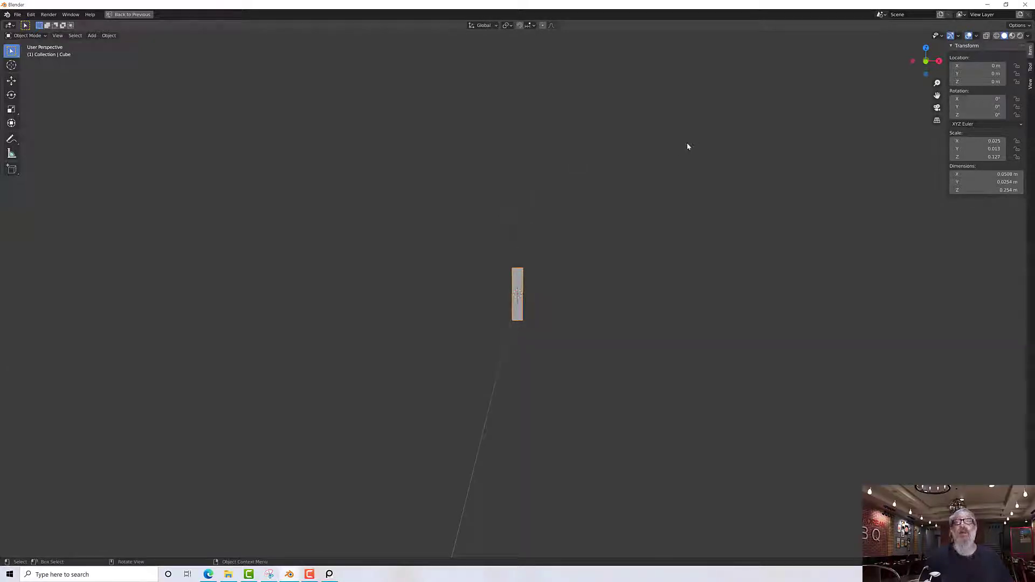
Add the sword JPG again as a reference image from a view facing the front of the cube.
{"action": "left_click", "coordinate": [91, 35]}
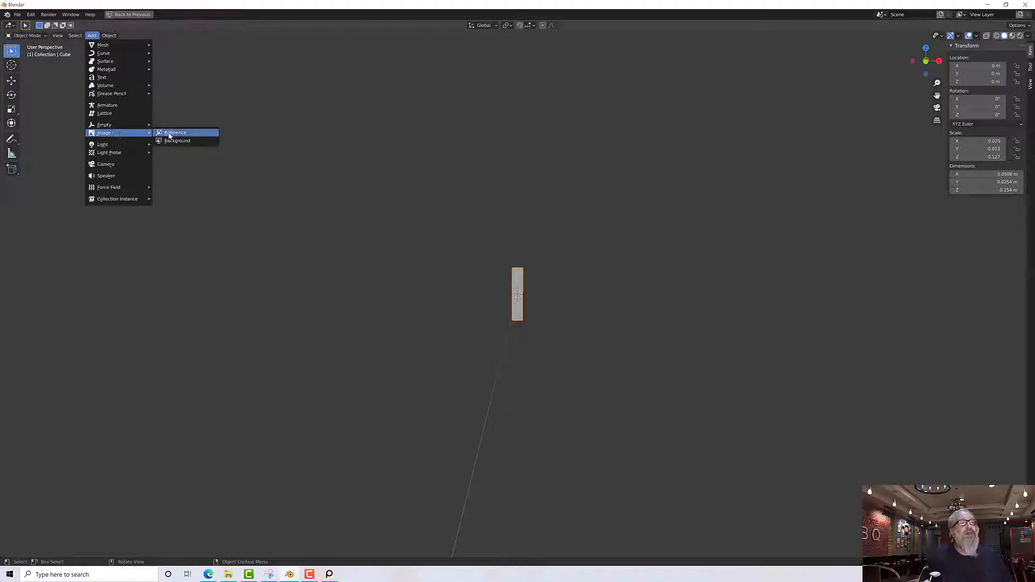
{"action": "left_click", "coordinate": [162, 134]}
{"action": "double_click", "coordinate": [431, 209]}
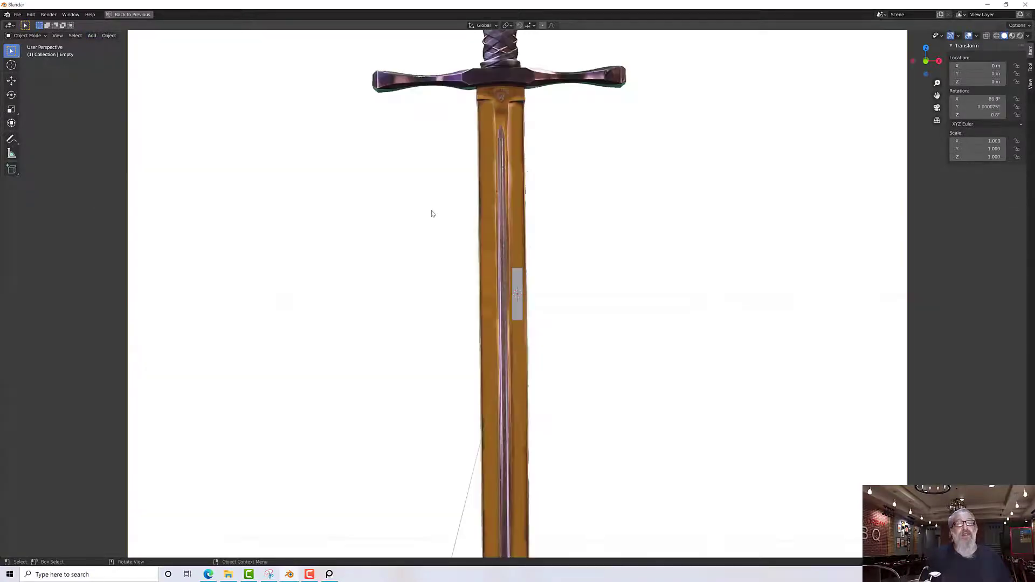
{"action": "scroll", "coordinate": [70, 243], "scroll_direction": "down", "scroll_amount": 6}
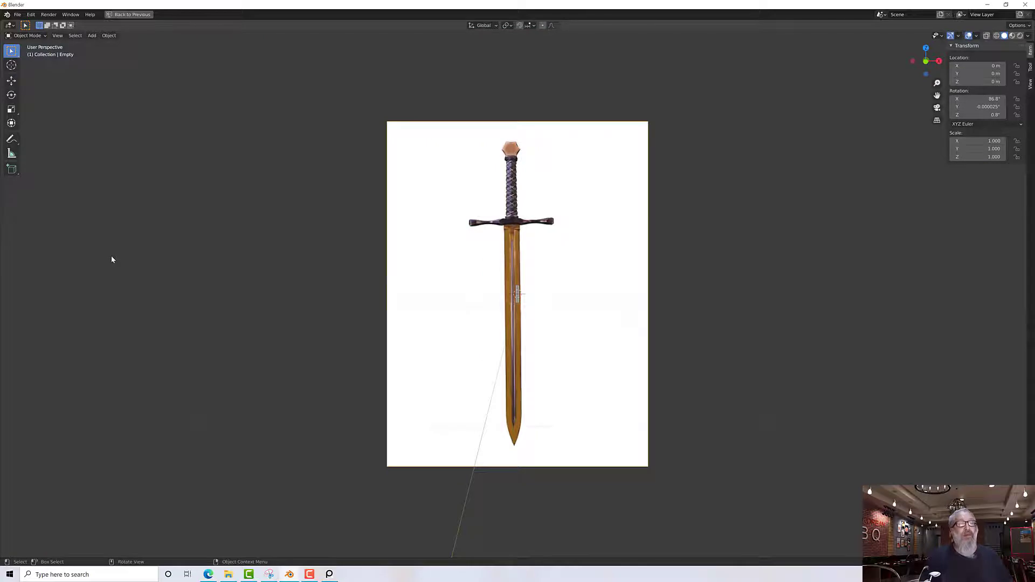
{"action": "middle_click_drag", "start_coordinate": [112, 259], "coordinate": [195, 275]}
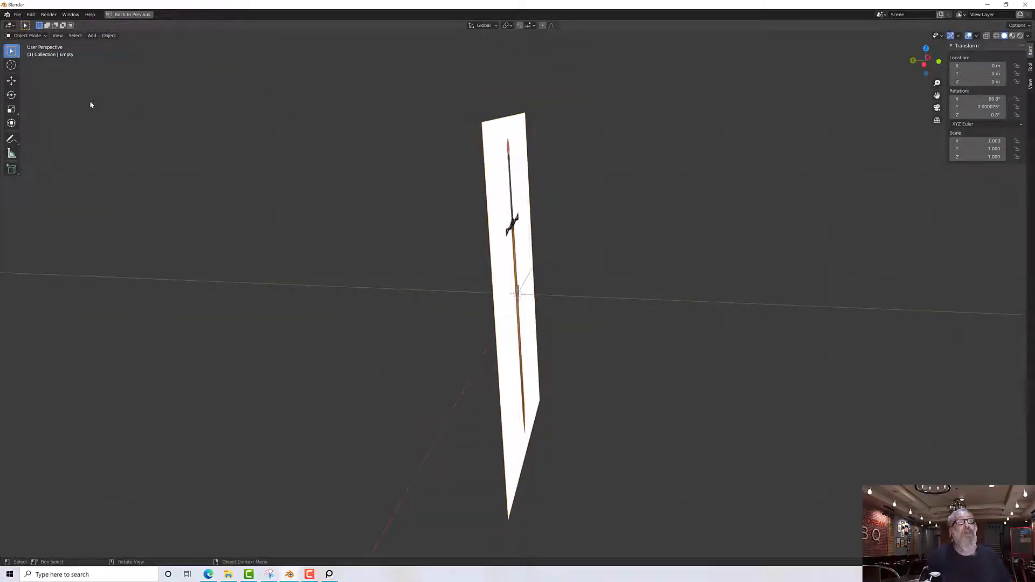
{"action": "middle_click_drag", "start_coordinate": [242, 132], "coordinate": [227, 131]}
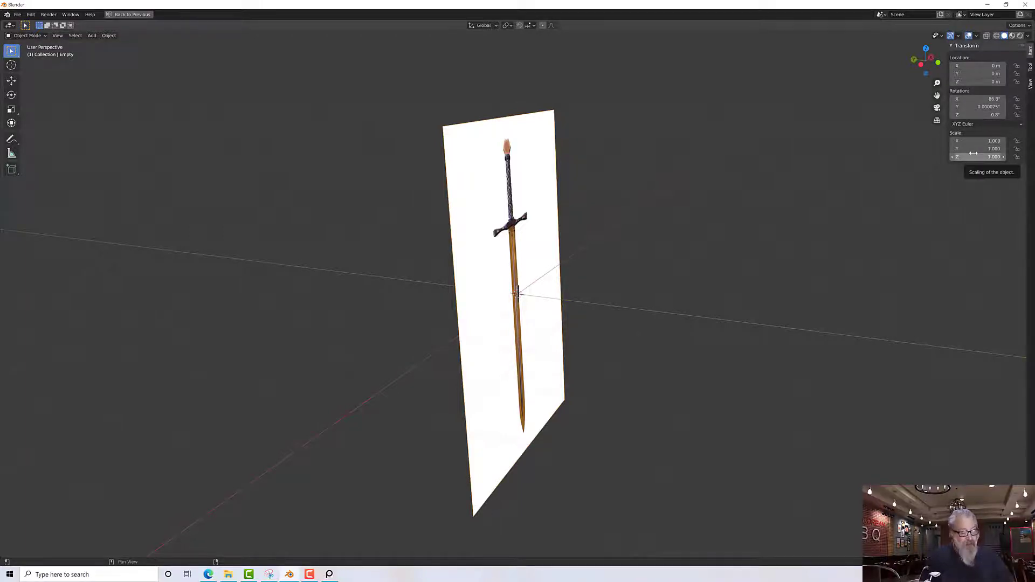
Set the reference image's Y rotation to 0° and its X rotation to 90°.
{"action": "key", "text": "n"}
{"action": "key", "text": "n"}
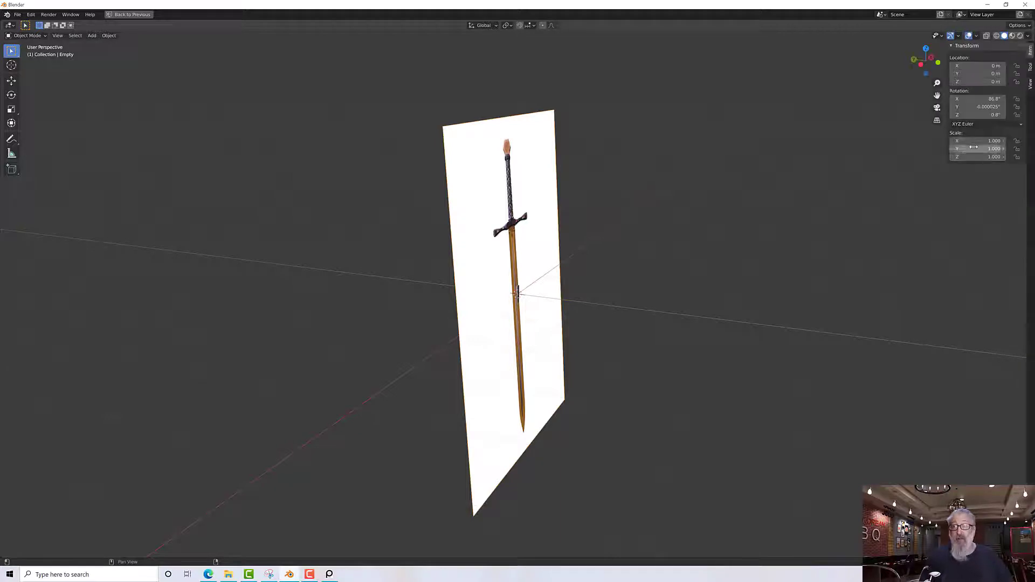
{"action": "left_click", "coordinate": [981, 107]}
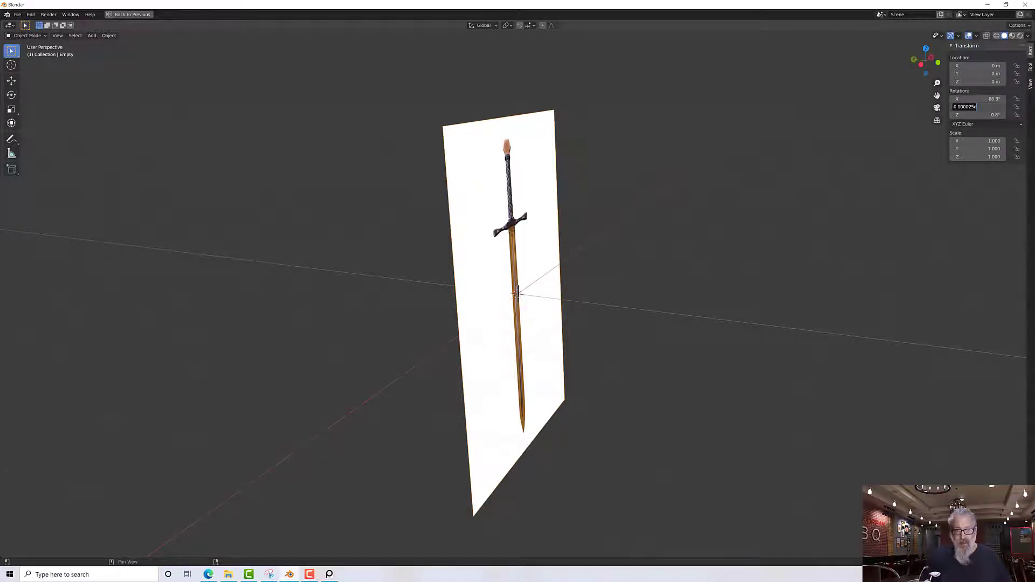
{"action": "type", "text": "0"}
{"action": "key", "text": "Return"}
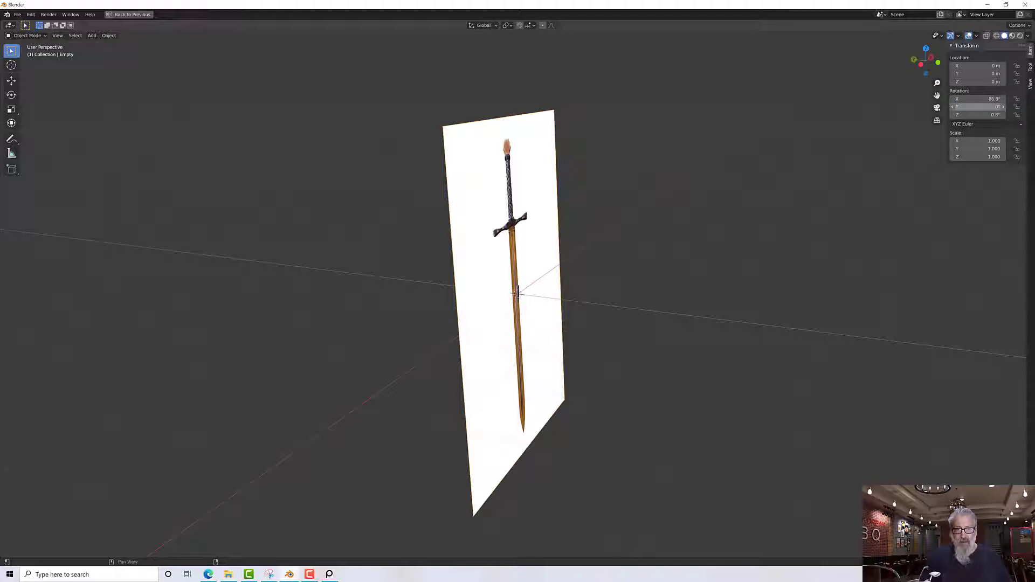
{"action": "left_click", "coordinate": [981, 99]}
{"action": "type", "text": "9"}
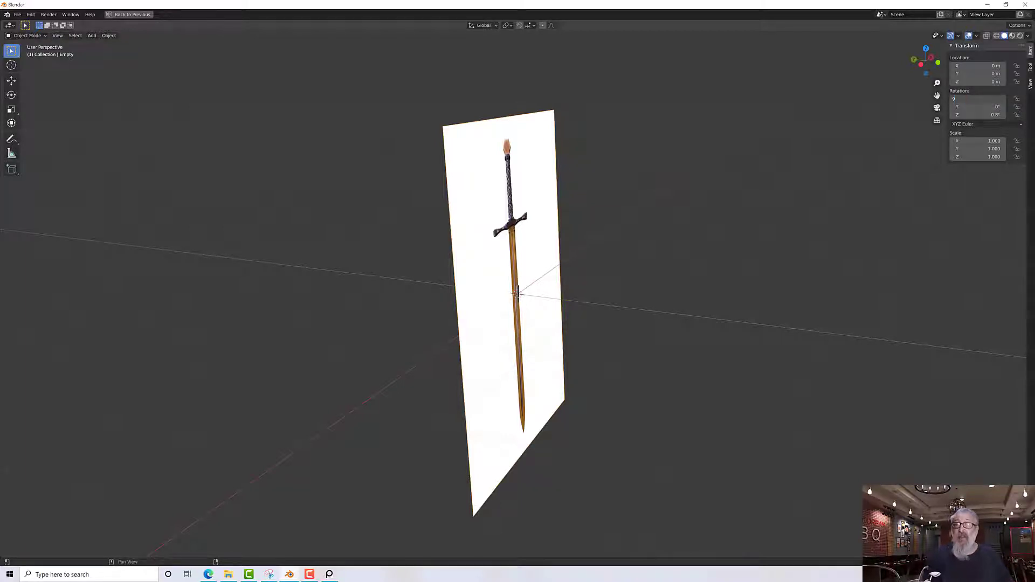
{"action": "type", "text": "0"}
{"action": "key", "text": "Return"}
Set the reference image's Z rotation to 0°.
{"action": "middle_click_drag", "start_coordinate": [678, 219], "coordinate": [617, 223]}
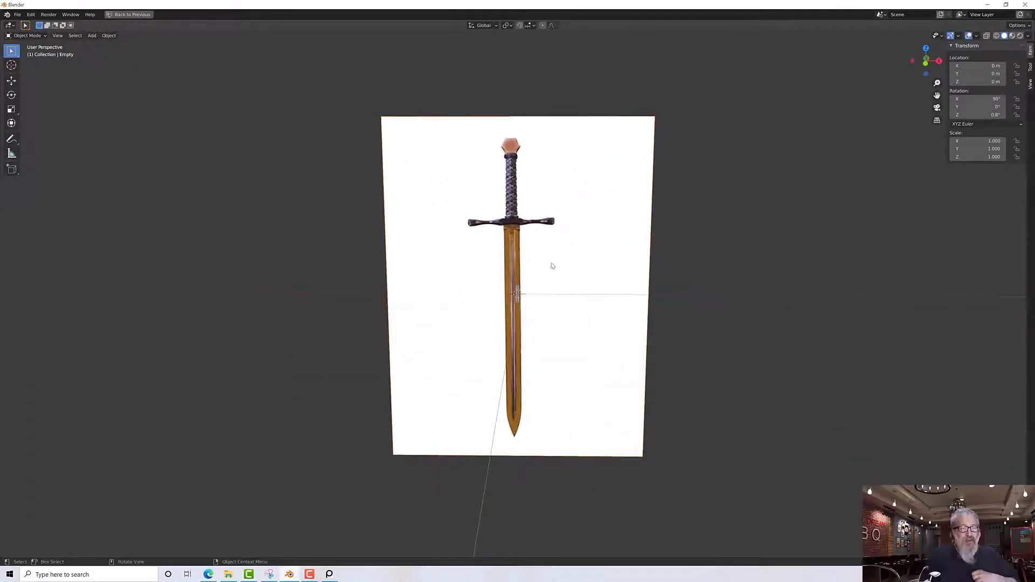
{"action": "scroll", "coordinate": [552, 265], "scroll_direction": "up", "scroll_amount": 3}
{"action": "scroll", "coordinate": [545, 290], "scroll_direction": "down", "scroll_amount": 1}
{"action": "middle_click_drag", "start_coordinate": [549, 286], "coordinate": [547, 287]}
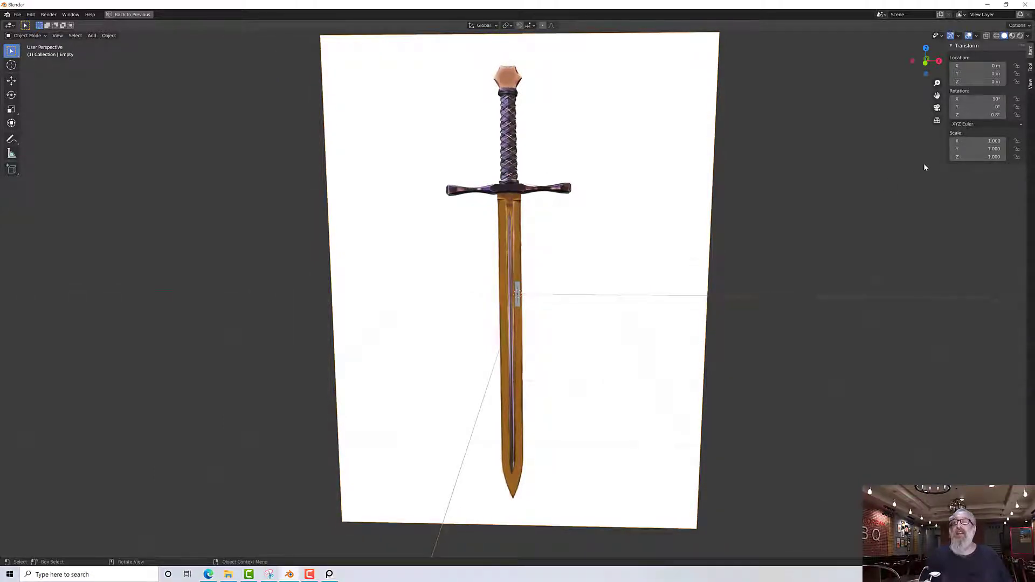
{"action": "left_click", "coordinate": [977, 115]}
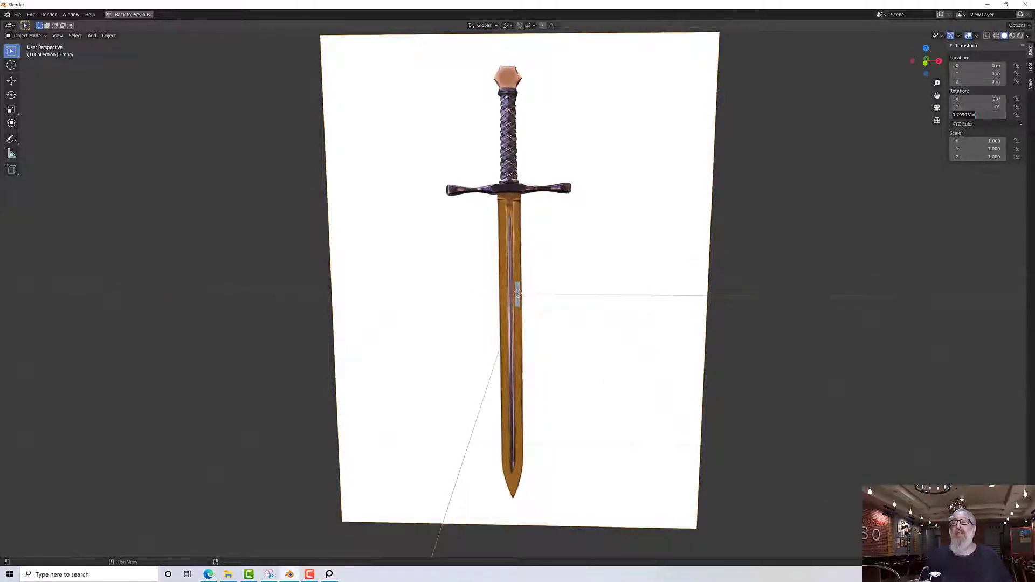
{"action": "type", "text": "0"}
{"action": "key", "text": "Return"}
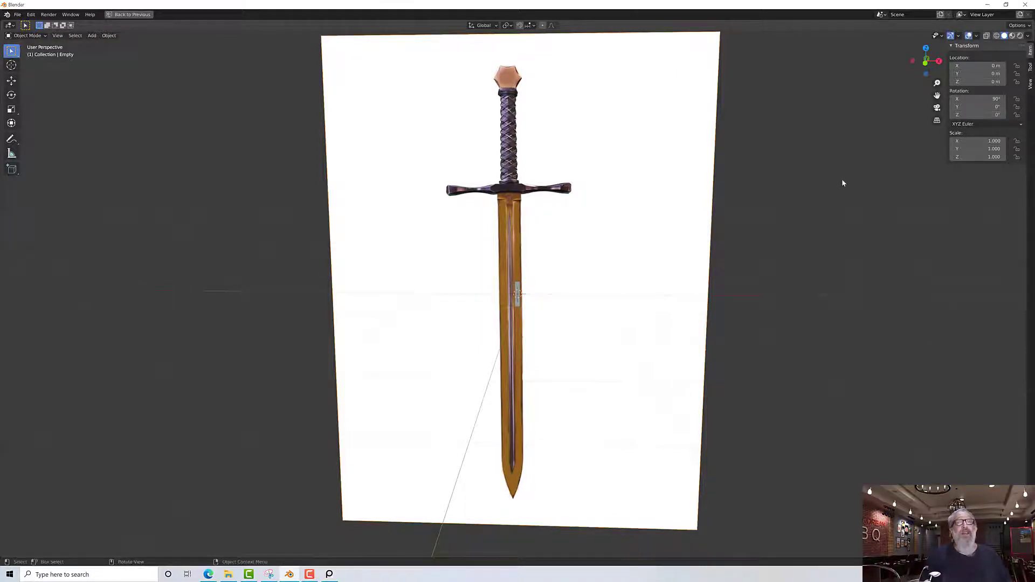
{"action": "middle_click_drag", "start_coordinate": [842, 179], "coordinate": [899, 192]}
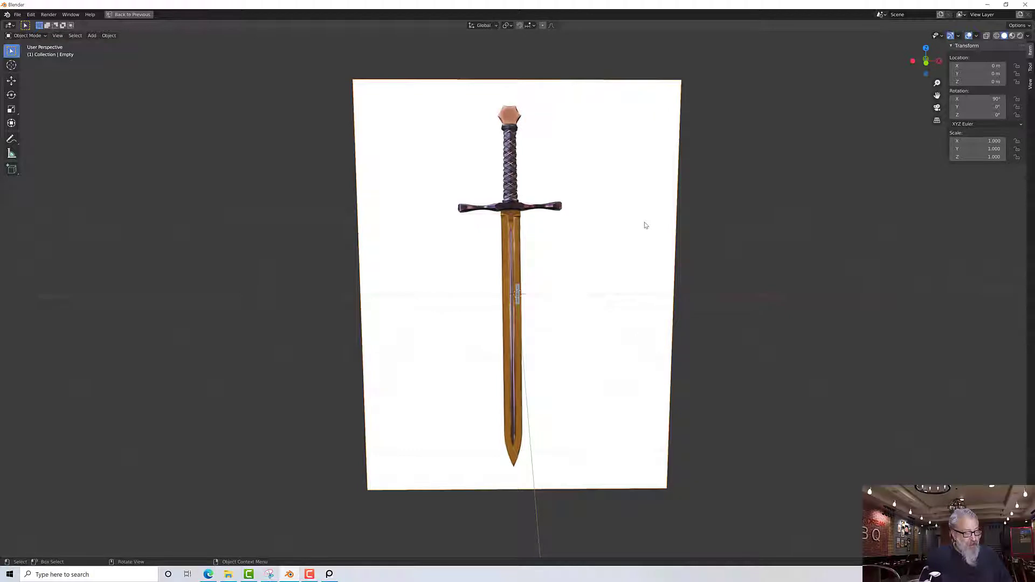
Rotate the reference image around Y until the blade points up, and set its Y rotation to exactly 180°.
{"action": "key", "text": "shift+space"}
{"action": "key", "text": "r"}
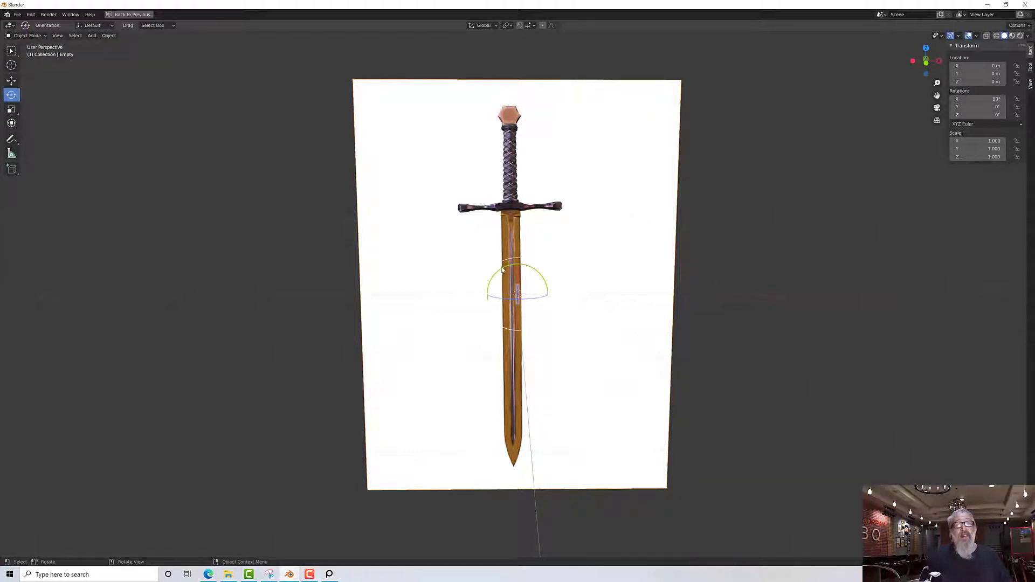
{"action": "left_click_drag", "start_coordinate": [516, 294], "coordinate": [524, 294]}
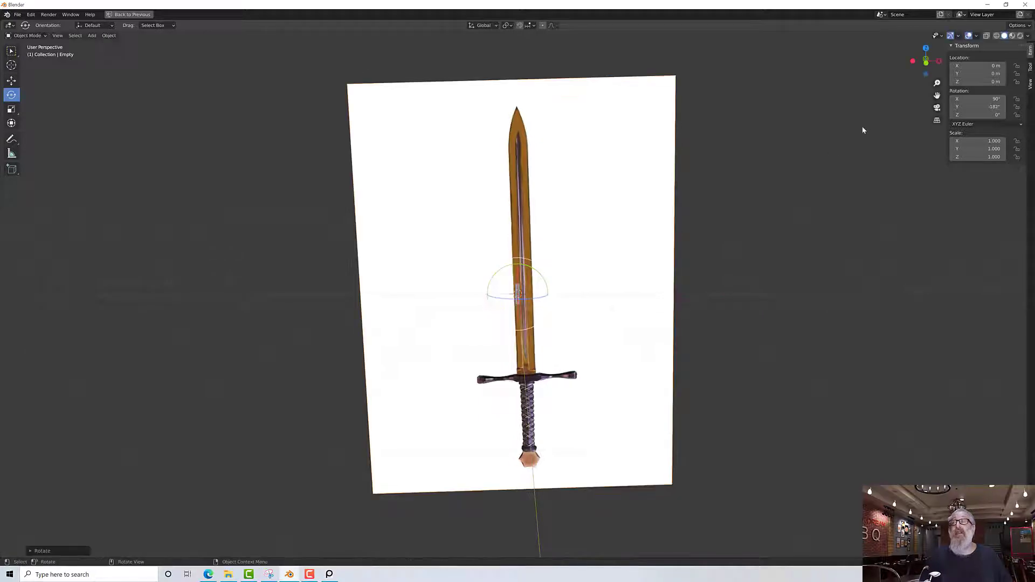
{"action": "left_click", "coordinate": [984, 107]}
{"action": "type", "text": "180"}
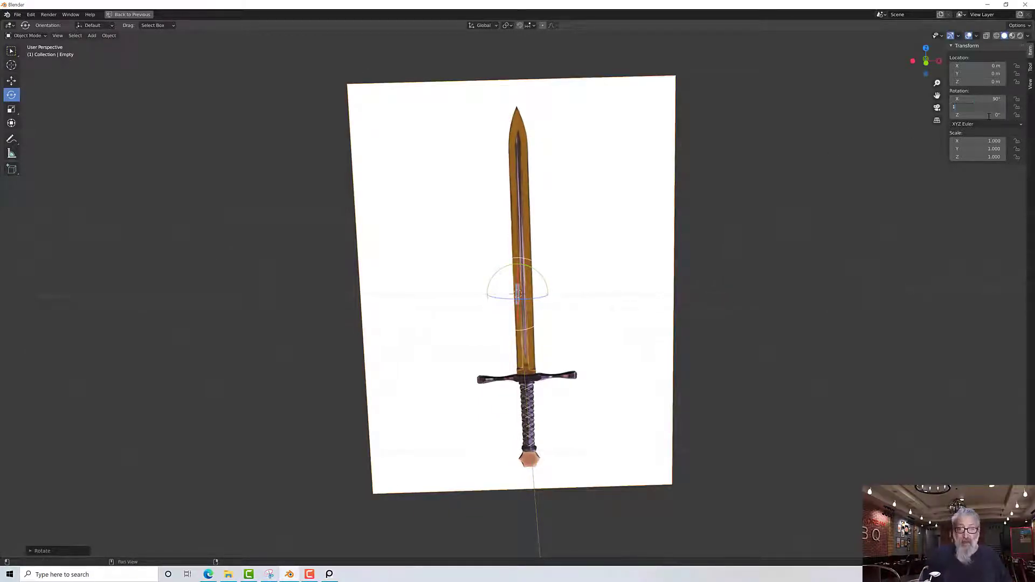
{"action": "key", "text": "Return"}
{"action": "scroll", "coordinate": [649, 263], "scroll_direction": "up", "scroll_amount": 2}
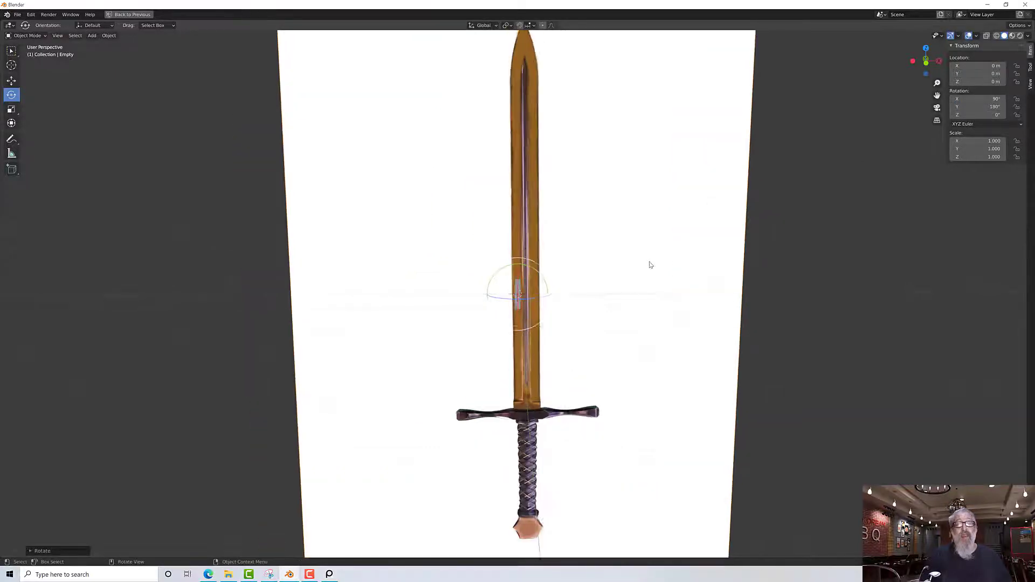
{"action": "scroll", "coordinate": [668, 263], "scroll_direction": "down", "scroll_amount": 1}
Scale the sword reference image down uniformly in the front plane to about 0.181 in X and Y.
{"action": "middle_click_drag", "start_coordinate": [728, 304], "coordinate": [727, 294]}
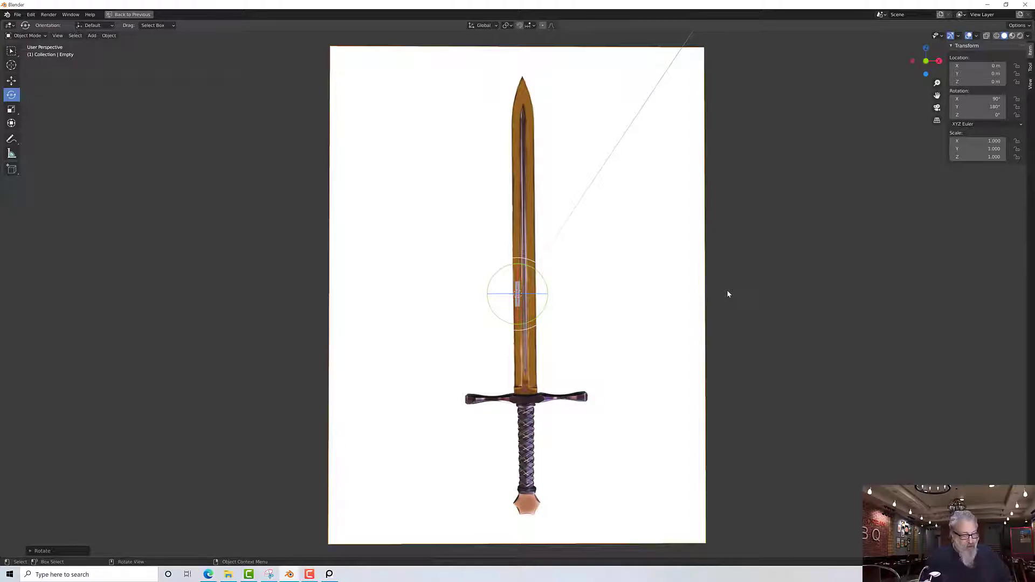
{"action": "middle_click_drag", "start_coordinate": [592, 277], "coordinate": [537, 279]}
{"action": "key", "text": "s"}
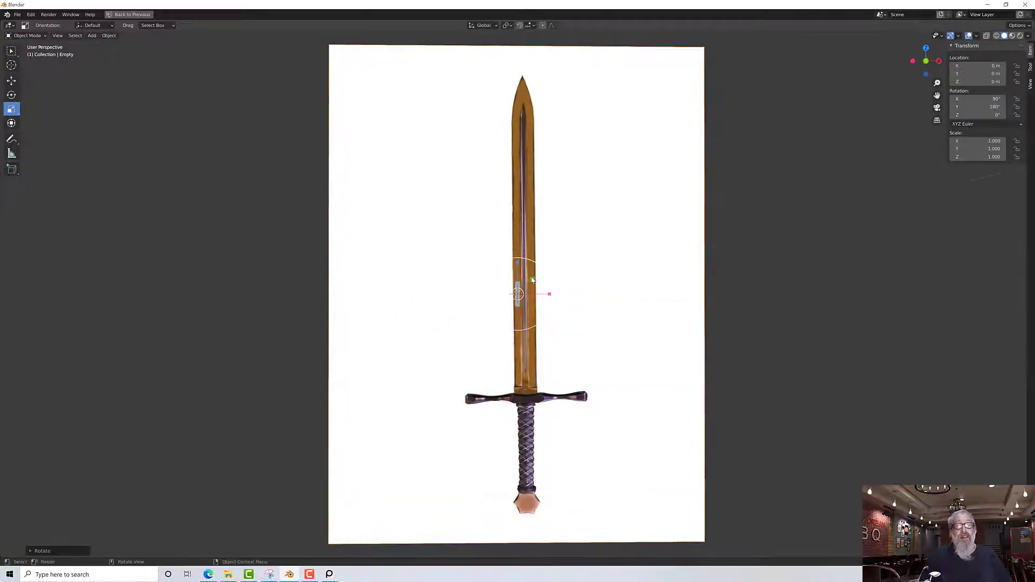
{"action": "left_click_drag", "start_coordinate": [531, 280], "coordinate": [516, 290]}
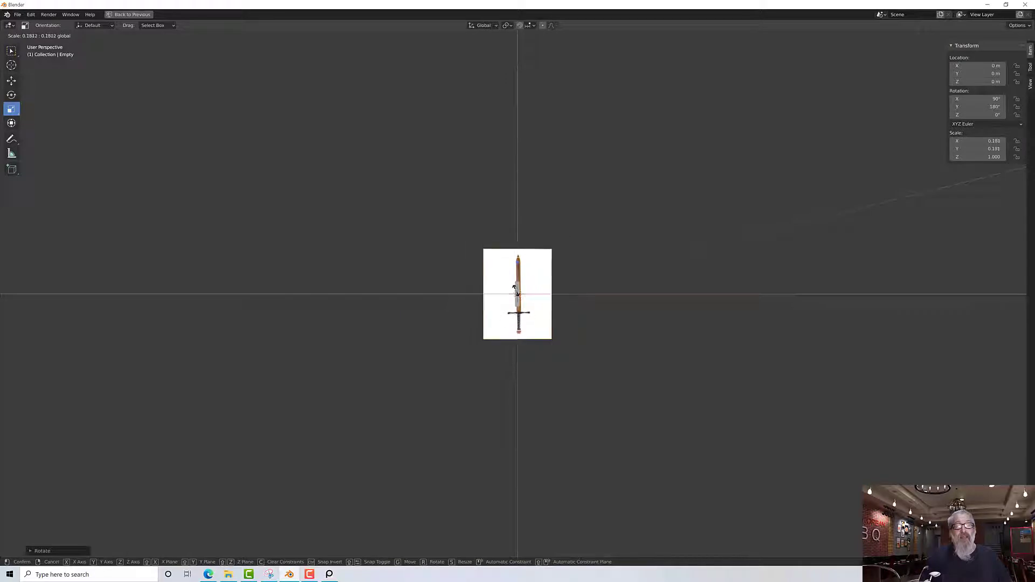
{"action": "left_click", "coordinate": [515, 290]}
{"action": "scroll", "coordinate": [516, 291], "scroll_direction": "up", "scroll_amount": 10}
{"action": "scroll", "coordinate": [528, 294], "scroll_direction": "down", "scroll_amount": 3}
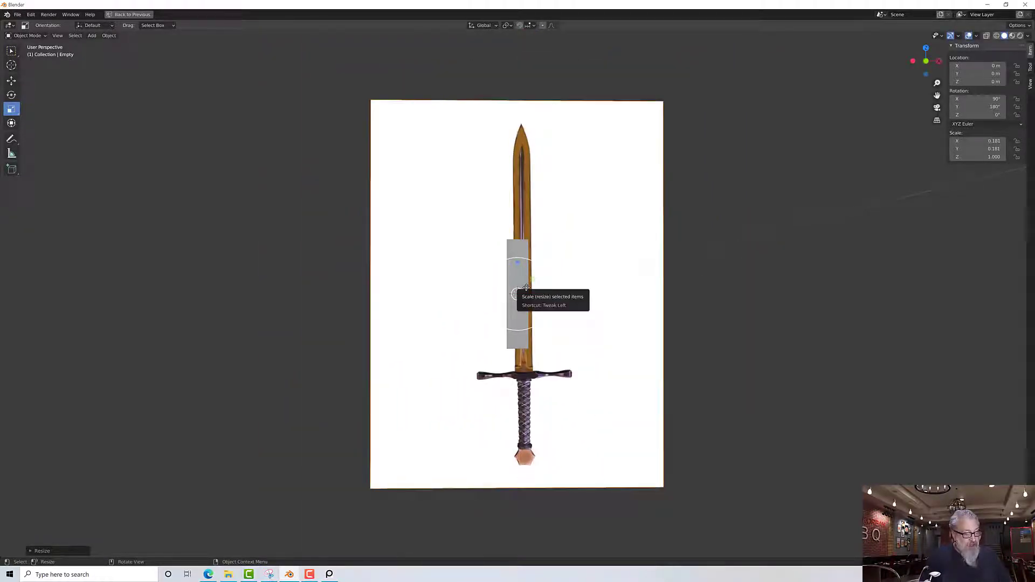
Move the reference image up to a Z location of about 0.325 m so the crossguard sits at the cube's top edge.
{"action": "key", "text": "g"}
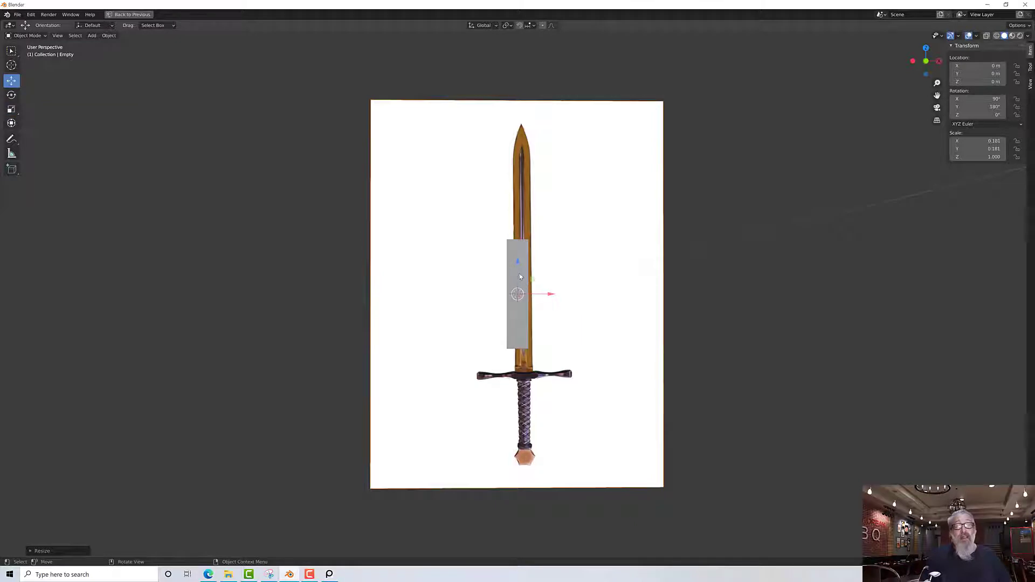
{"action": "left_click_drag", "start_coordinate": [520, 277], "coordinate": [541, 175]}
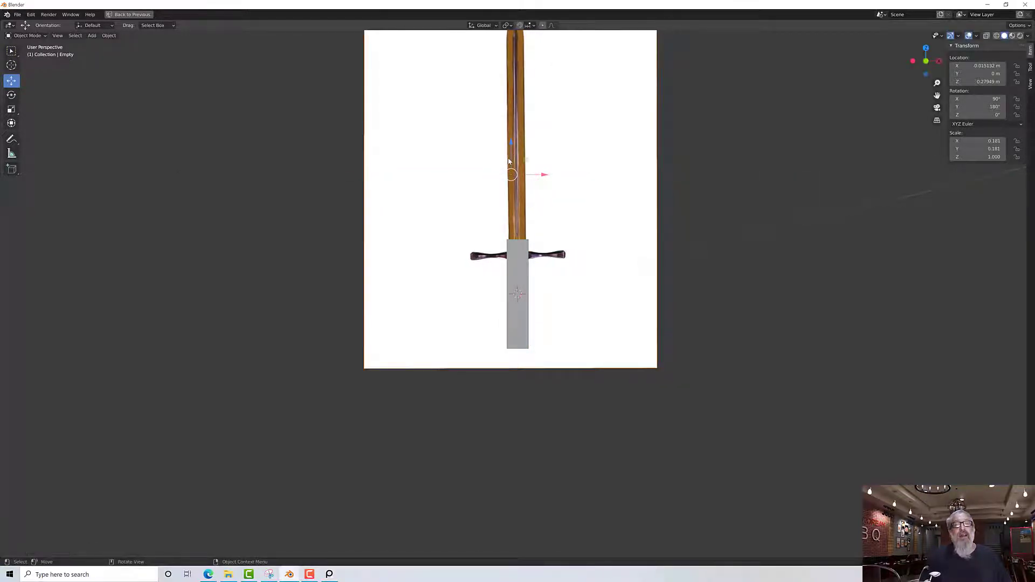
{"action": "left_click_drag", "start_coordinate": [511, 143], "coordinate": [514, 145]}
{"action": "left_click_drag", "start_coordinate": [517, 131], "coordinate": [516, 137]}
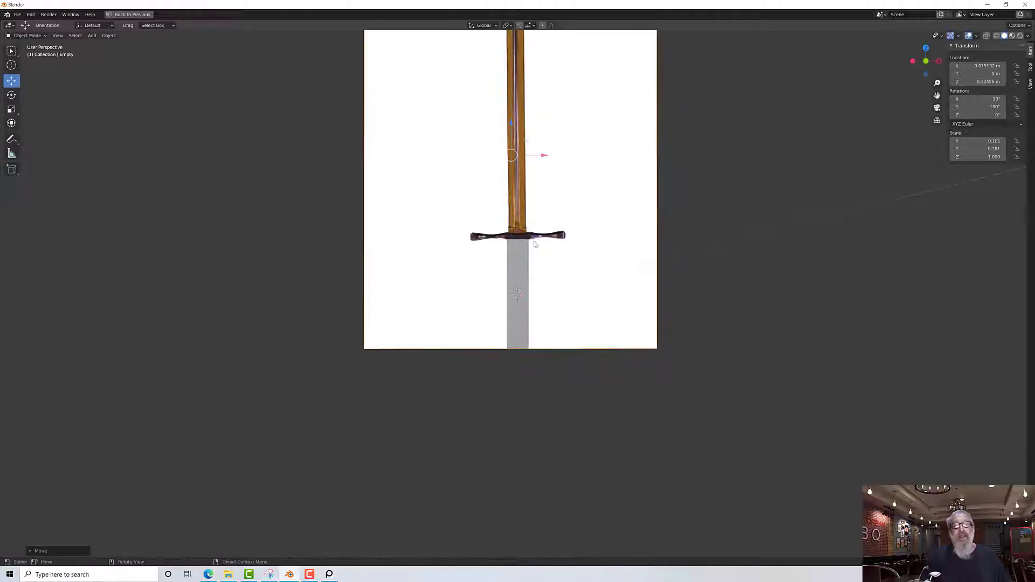
Turn on X-ray display and scale the reference image up to about 0.223 in X and Y to fit the cube.
{"action": "scroll", "coordinate": [539, 157], "scroll_direction": "up", "scroll_amount": 2}
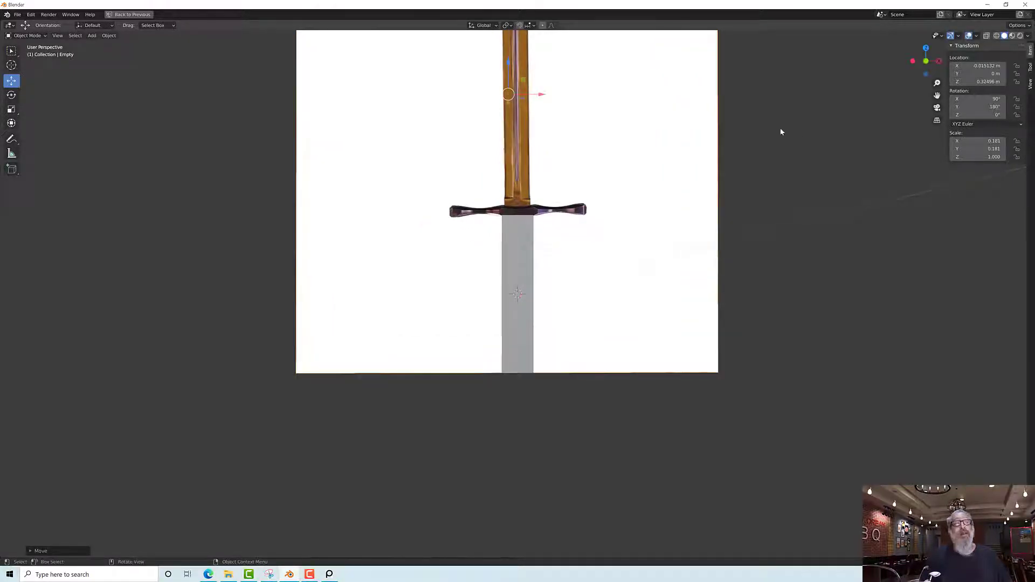
{"action": "left_click", "coordinate": [986, 36]}
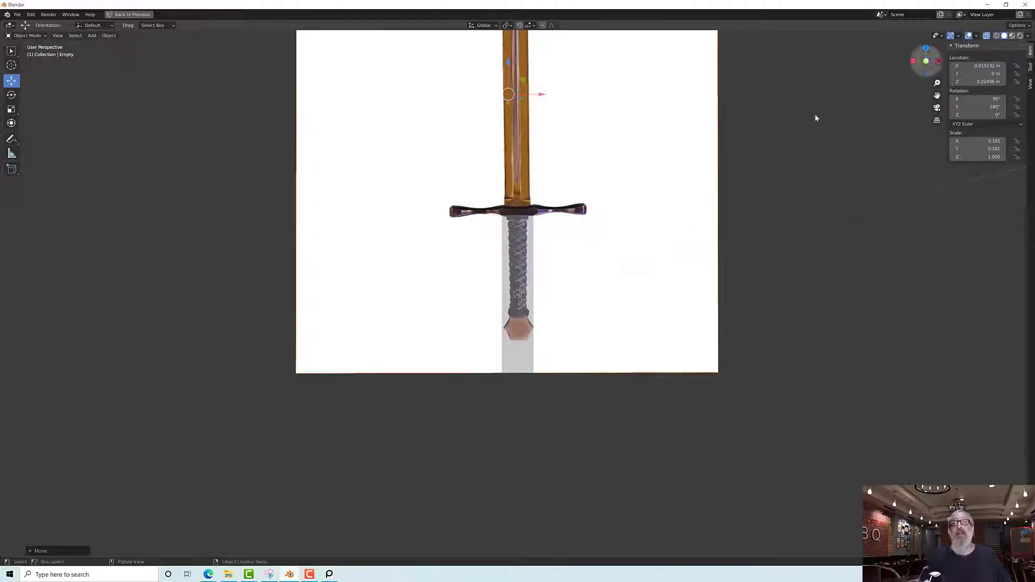
{"action": "scroll", "coordinate": [558, 180], "scroll_direction": "up", "scroll_amount": 1}
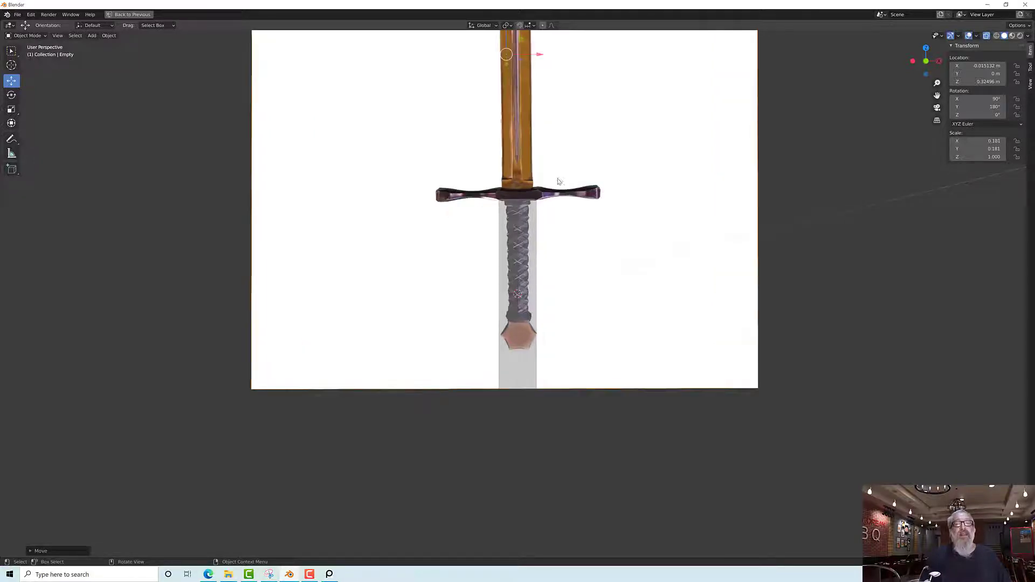
{"action": "scroll", "coordinate": [560, 186], "scroll_direction": "down", "scroll_amount": 2}
{"action": "mouse_move", "coordinate": [561, 195]}
{"action": "middle_mouse_down"}
{"action": "mouse_move", "coordinate": [562, 208]}
{"action": "mouse_move", "coordinate": [570, 196]}
{"action": "mouse_move", "coordinate": [560, 201]}
{"action": "middle_mouse_up"}
{"action": "key", "text": "shift+space"}
{"action": "key", "text": "s"}
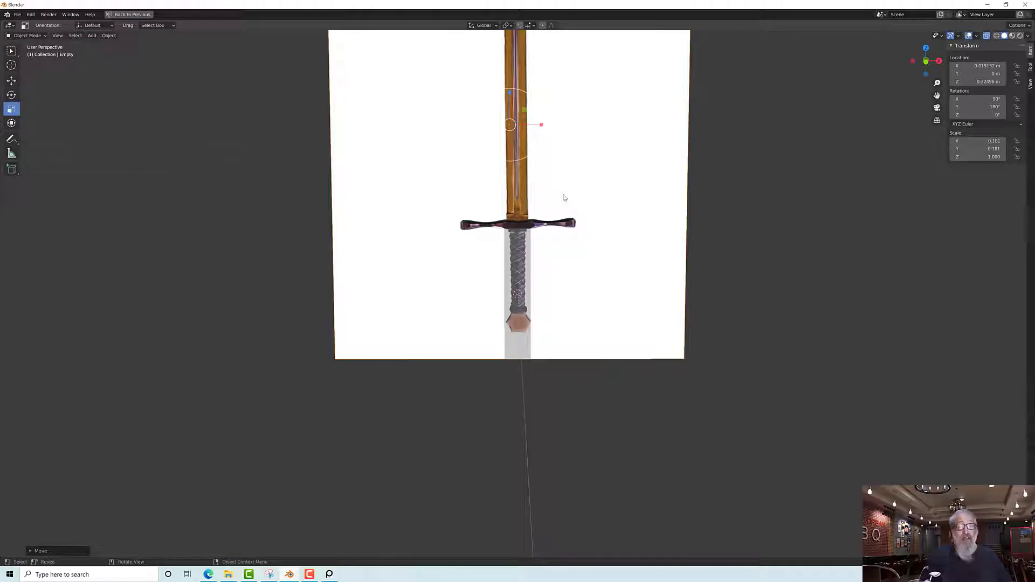
{"action": "mouse_move", "coordinate": [525, 109]}
{"action": "left_mouse_down"}
{"action": "mouse_move", "coordinate": [530, 97]}
{"action": "mouse_move", "coordinate": [532, 107]}
{"action": "left_mouse_up"}
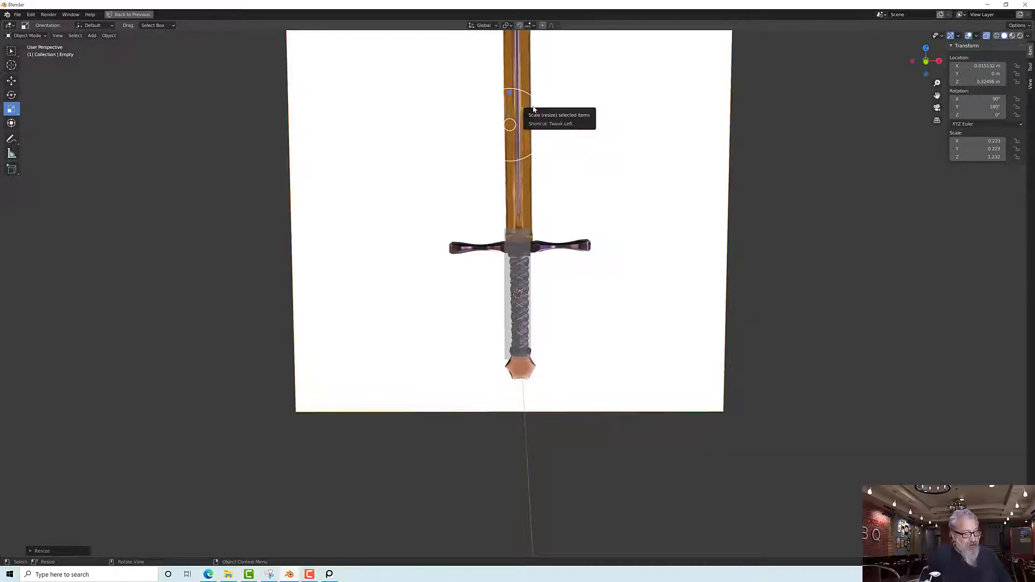
Move the reference image up to a Z location of about 0.373 m so the grip lies centred inside the cube below the guard.
{"action": "key", "text": "g"}
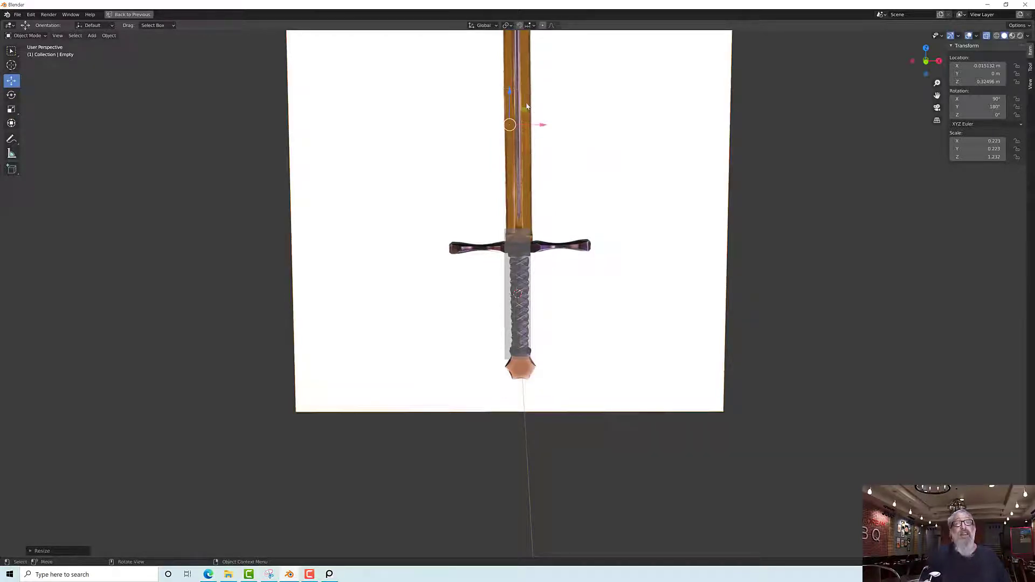
{"action": "left_click_drag", "start_coordinate": [519, 107], "coordinate": [538, 99]}
Examine how the sword's grip and pommel fit inside the transparent cube from the front and at an angle.
{"action": "scroll", "coordinate": [513, 245], "scroll_direction": "up", "scroll_amount": 3}
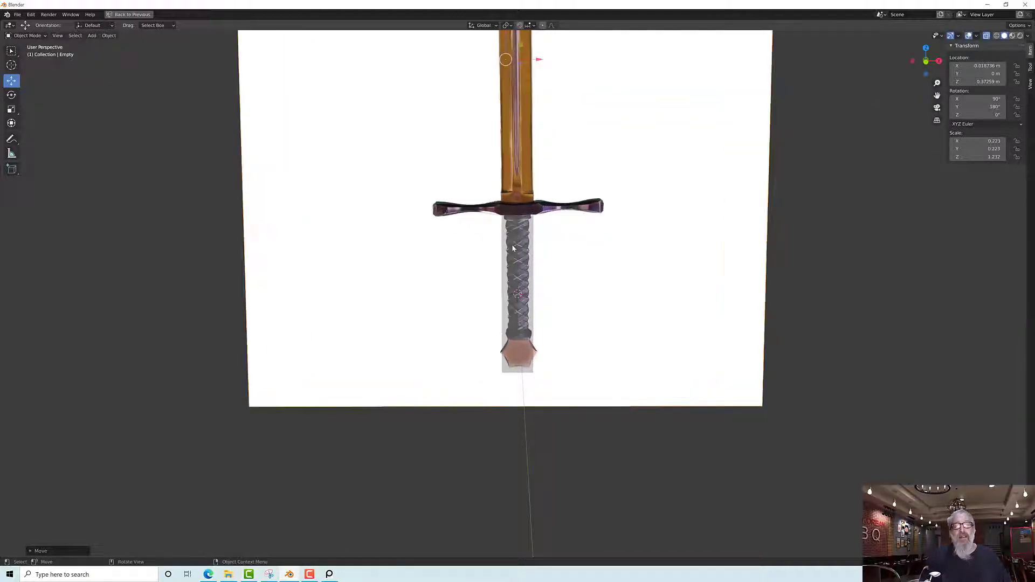
{"action": "scroll", "coordinate": [550, 171], "scroll_direction": "up", "scroll_amount": 1}
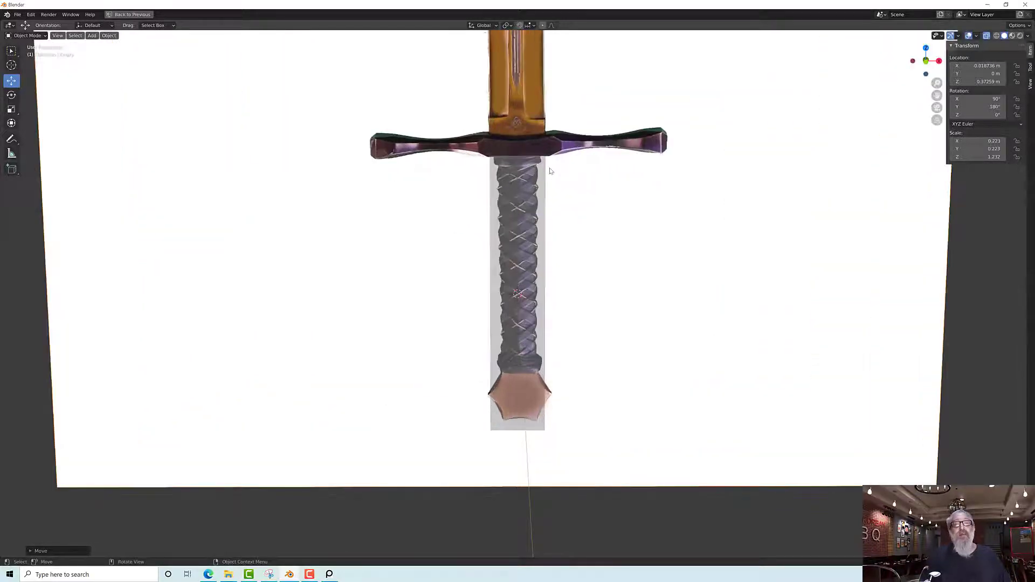
{"action": "scroll", "coordinate": [550, 171], "scroll_direction": "down", "scroll_amount": 2}
{"action": "scroll", "coordinate": [550, 171], "scroll_direction": "down", "scroll_amount": 5}
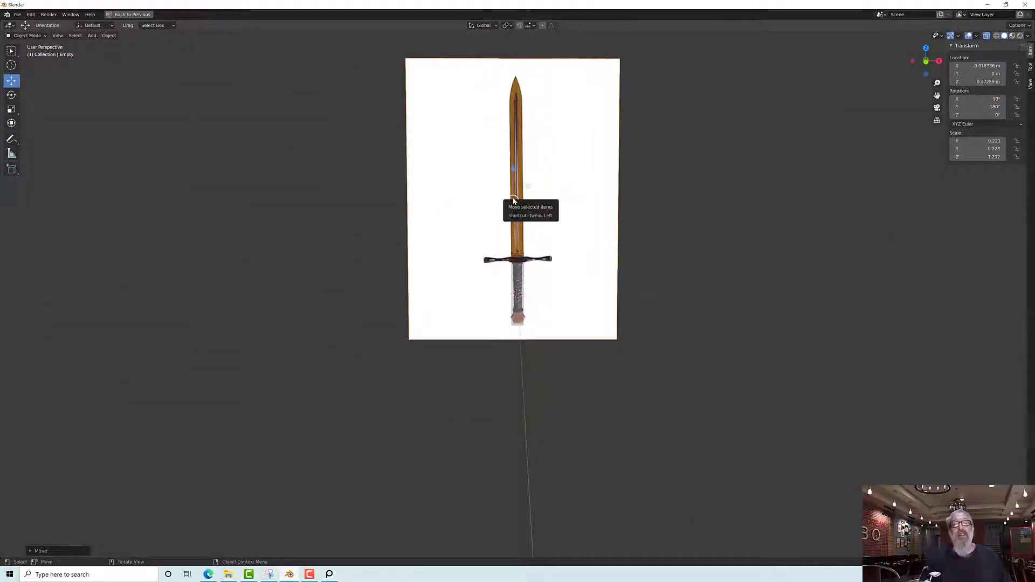
{"action": "scroll", "coordinate": [514, 201], "scroll_direction": "up", "scroll_amount": 2}
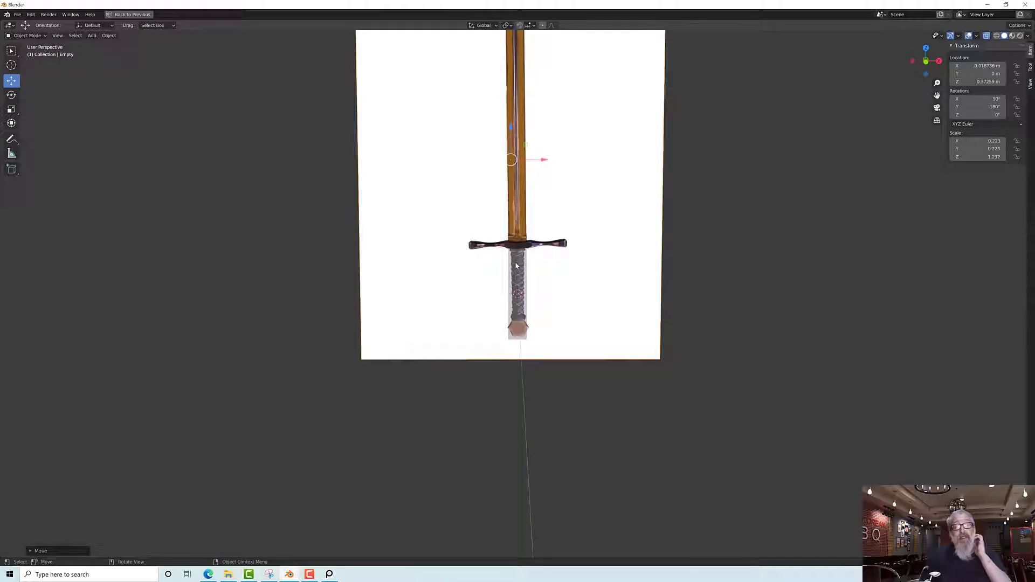
{"action": "scroll", "coordinate": [516, 264], "scroll_direction": "up", "scroll_amount": 2}
{"action": "scroll", "coordinate": [516, 264], "scroll_direction": "up", "scroll_amount": 2}
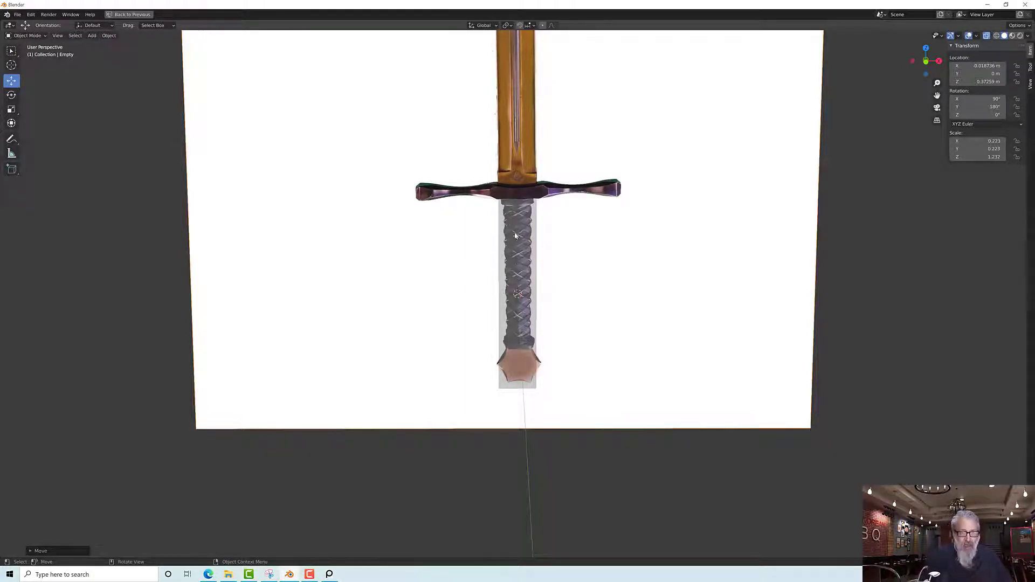
{"action": "middle_click_drag", "start_coordinate": [514, 236], "coordinate": [537, 276]}
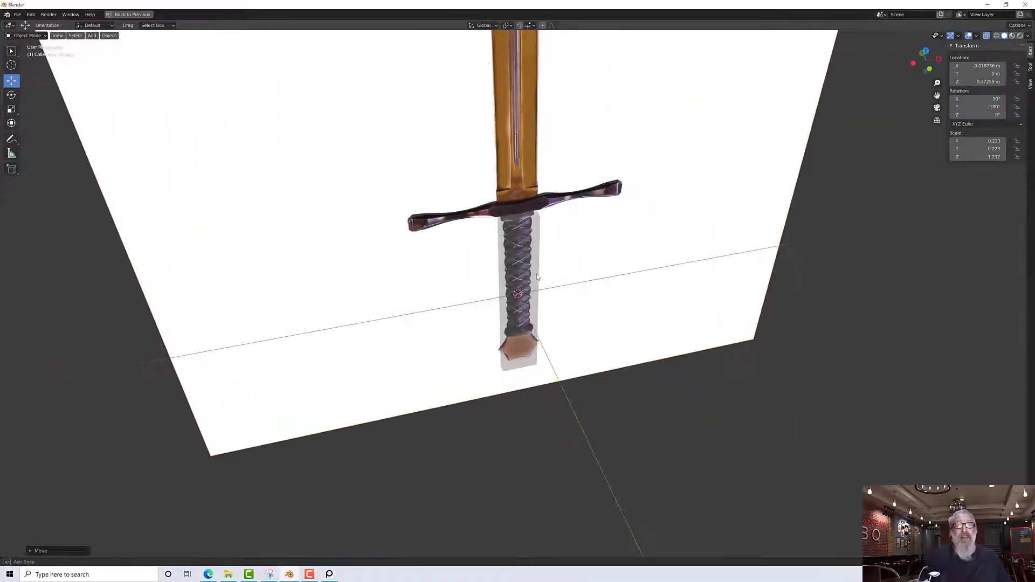
{"action": "middle_click_drag", "start_coordinate": [493, 242], "coordinate": [537, 242]}
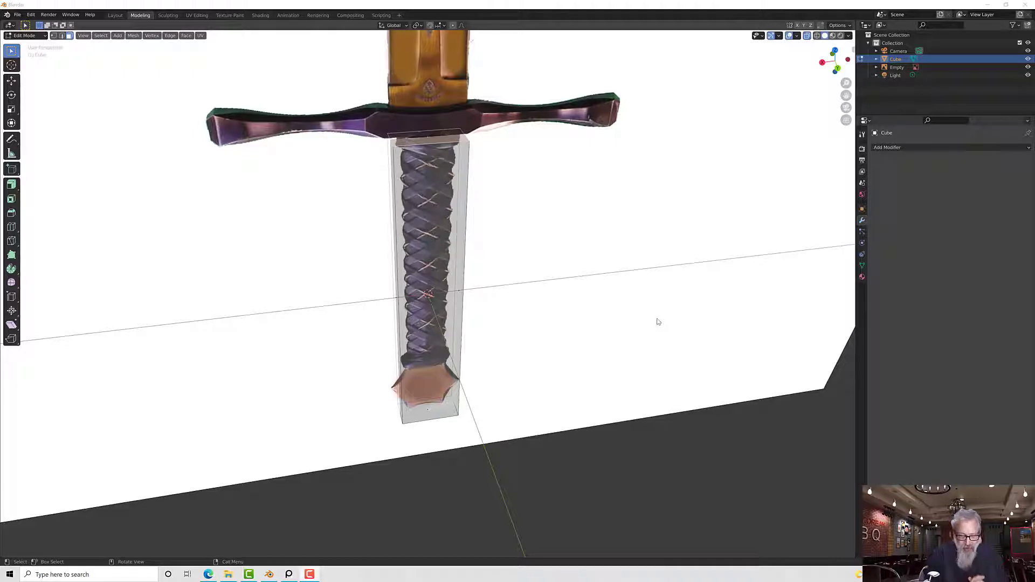
Split the cube's top face off from the rest of the mesh.
{"action": "middle_click_drag", "start_coordinate": [563, 269], "coordinate": [589, 244]}
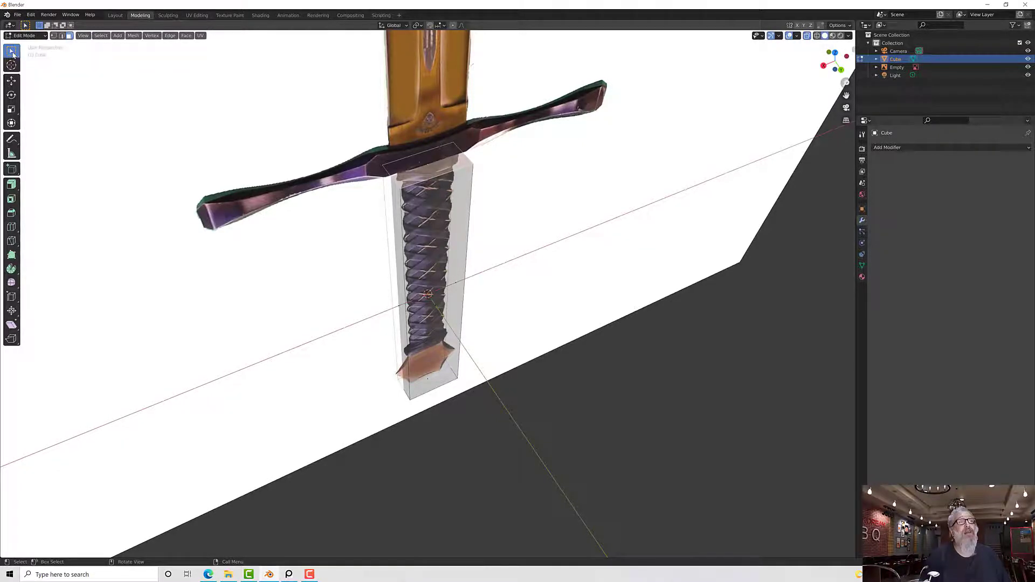
{"action": "middle_click_drag", "start_coordinate": [265, 154], "coordinate": [353, 165]}
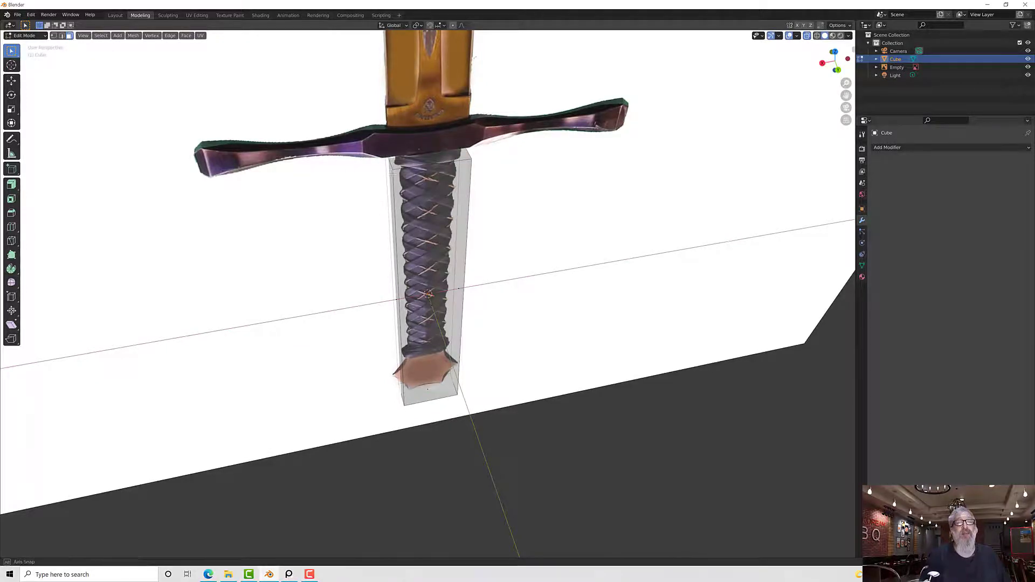
{"action": "middle_click_drag", "start_coordinate": [354, 166], "coordinate": [541, 196], "text": "alt"}
{"action": "scroll", "coordinate": [460, 164], "scroll_direction": "up", "scroll_amount": 2}
{"action": "middle_click_drag", "start_coordinate": [460, 164], "coordinate": [475, 173]}
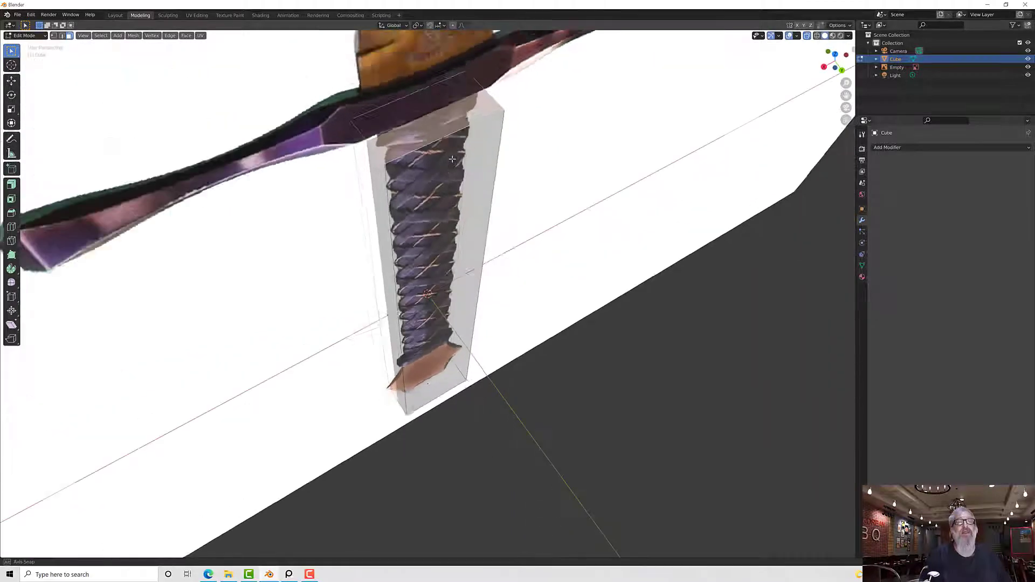
{"action": "scroll", "coordinate": [452, 159], "scroll_direction": "up", "scroll_amount": 1}
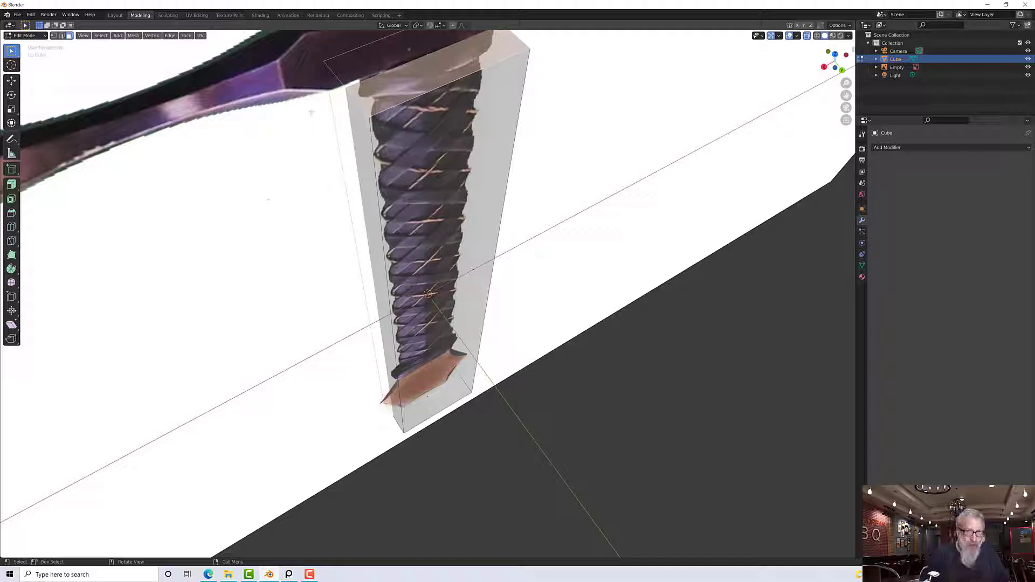
{"action": "middle_click_drag", "start_coordinate": [431, 135], "coordinate": [407, 92]}
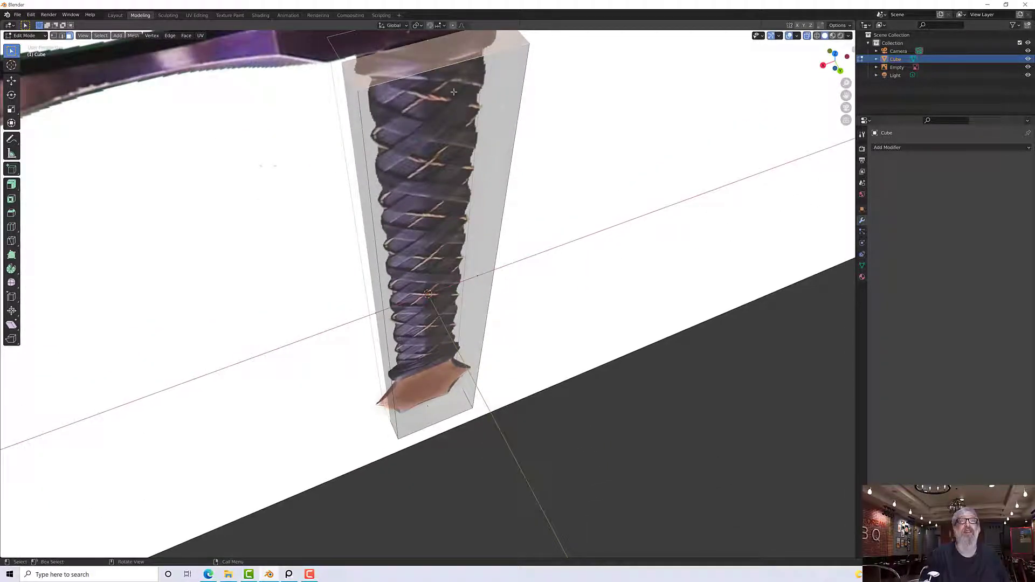
{"action": "right_click", "coordinate": [422, 60]}
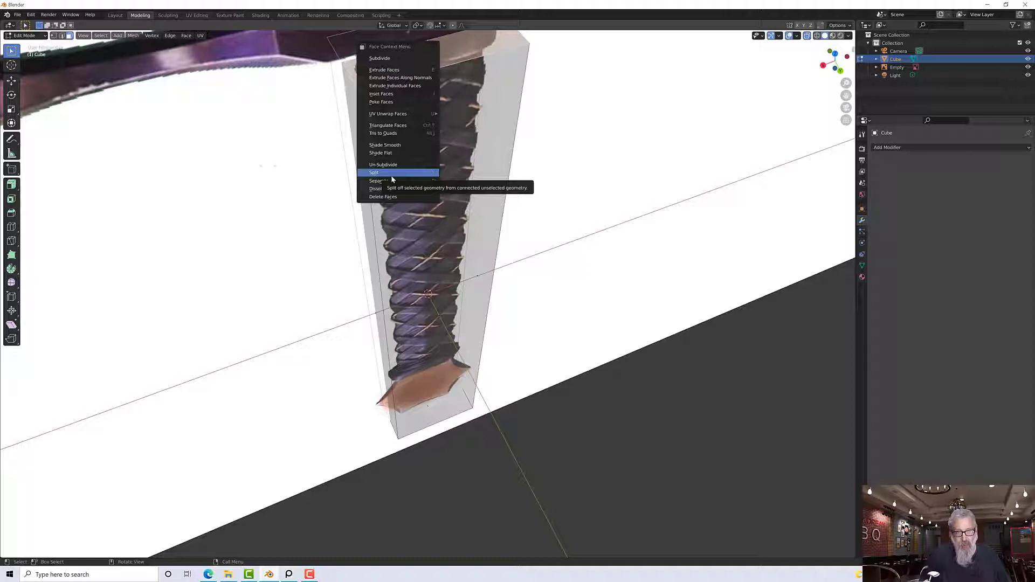
Scale the split top face outward along Y to deepen the base for the crossguard.
{"action": "middle_click_drag", "start_coordinate": [342, 164], "coordinate": [345, 183]}
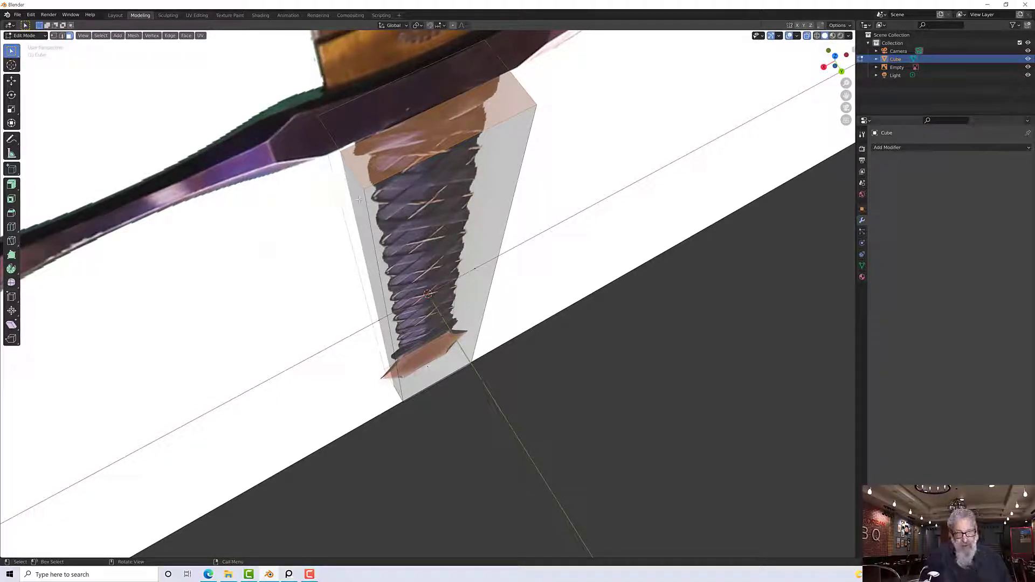
{"action": "key", "text": "s"}
{"action": "middle_click_drag", "start_coordinate": [403, 187], "coordinate": [437, 176]}
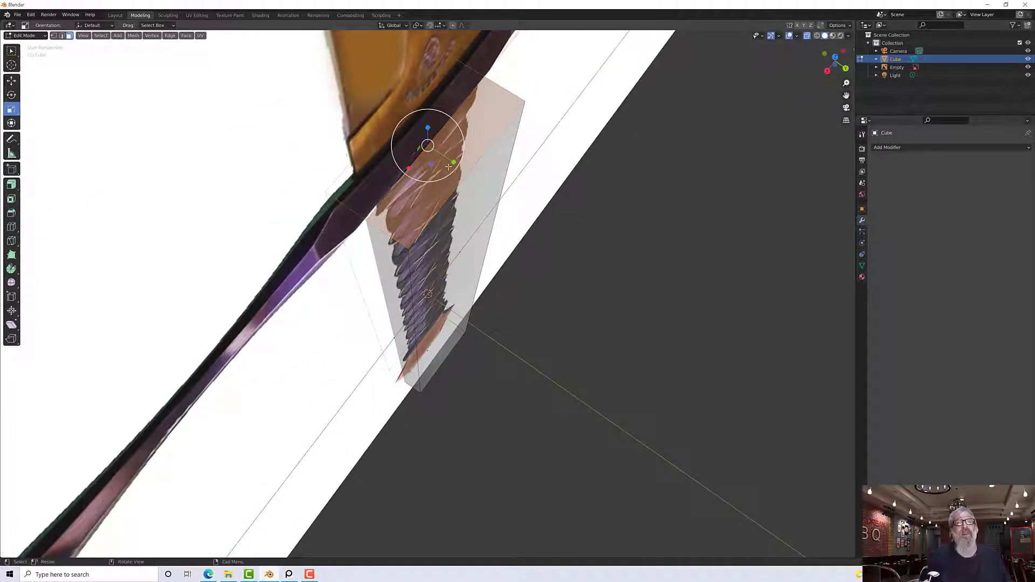
{"action": "left_click_drag", "start_coordinate": [454, 162], "coordinate": [466, 176]}
{"action": "middle_click_drag", "start_coordinate": [466, 175], "coordinate": [416, 172]}
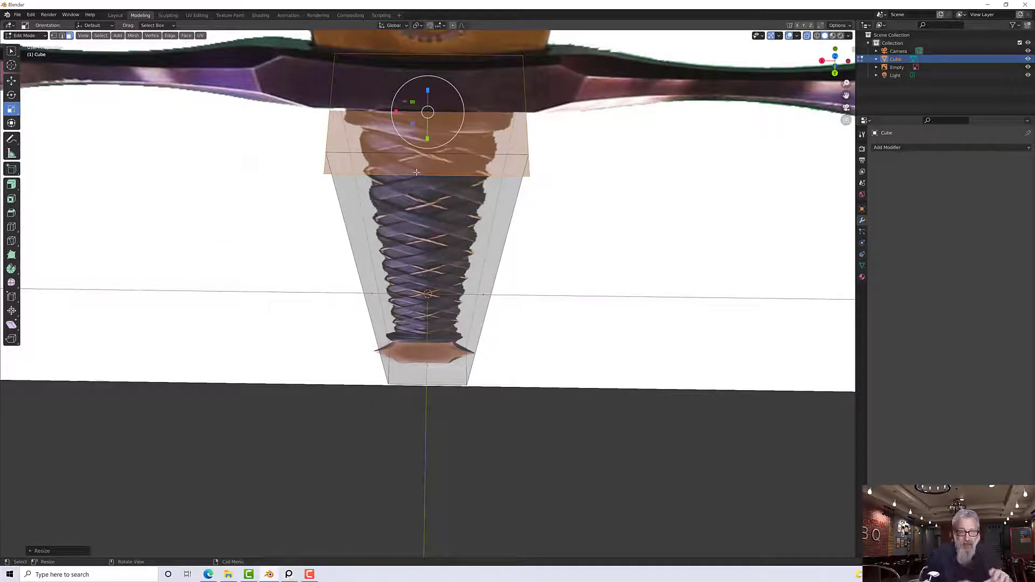
Scale the split top face along X until it spans roughly the width of the crossguard.
{"action": "scroll", "coordinate": [416, 171], "scroll_direction": "up", "scroll_amount": 3}
{"action": "scroll", "coordinate": [397, 186], "scroll_direction": "down", "scroll_amount": 6}
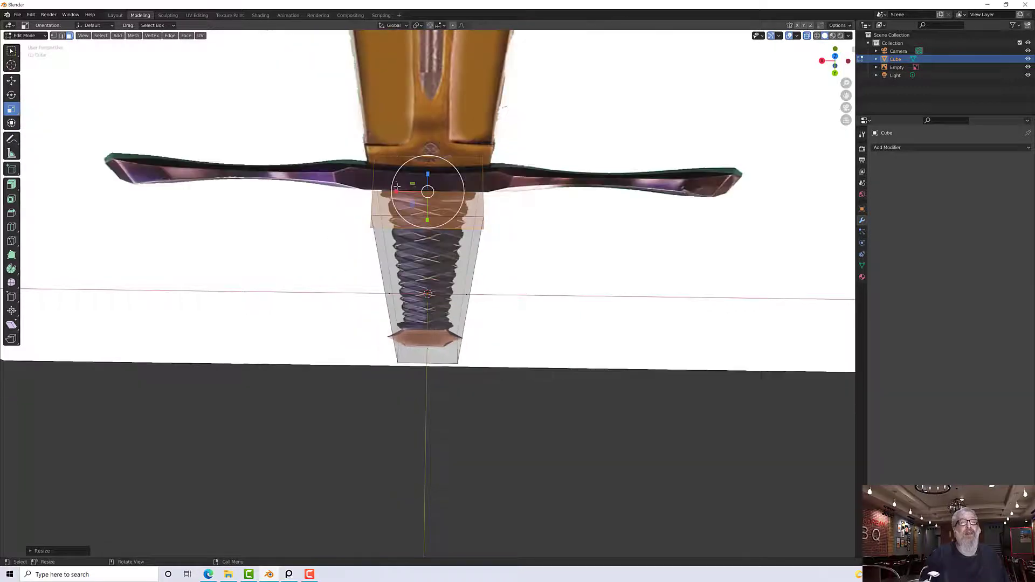
{"action": "key", "text": "s"}
{"action": "key", "text": "x"}
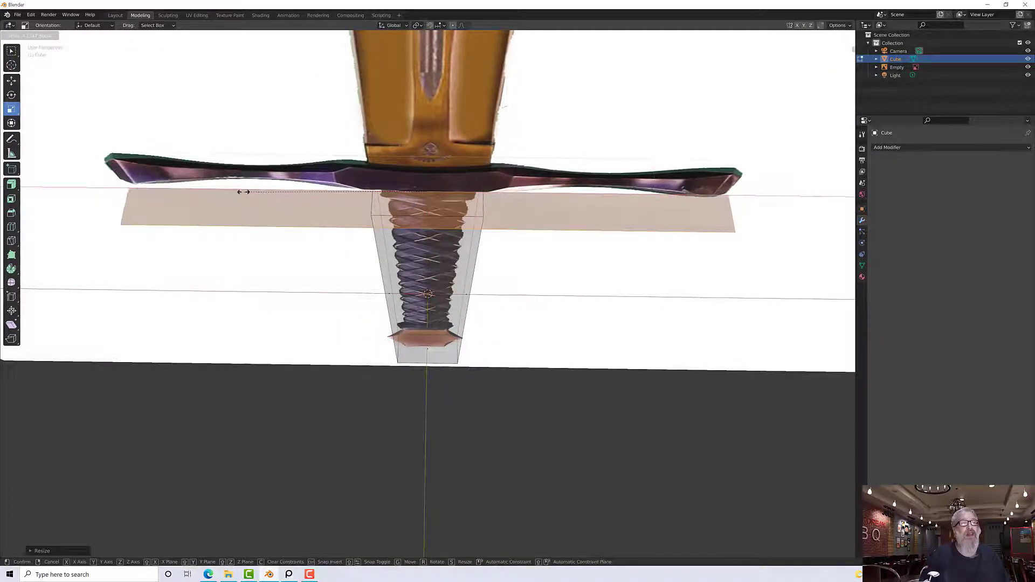
{"action": "left_click_drag", "start_coordinate": [238, 191], "coordinate": [238, 192]}
{"action": "middle_click_drag", "start_coordinate": [283, 209], "coordinate": [291, 162]}
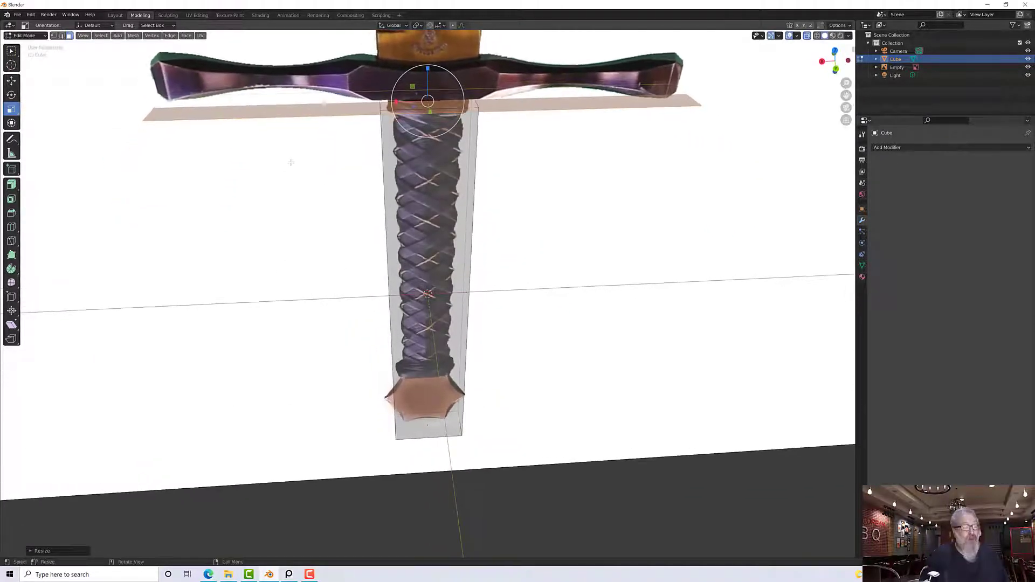
Fine-tune the split face's X scale in front view to match the ends of the reference crossguard.
{"action": "key", "text": "KP_1"}
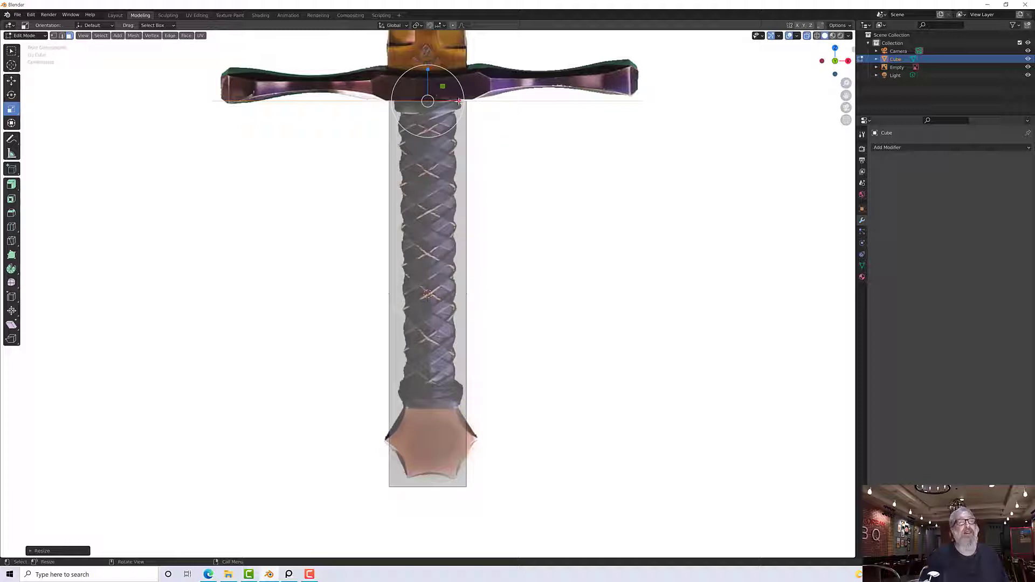
{"action": "left_click_drag", "start_coordinate": [459, 101], "coordinate": [466, 107]}
{"action": "mouse_move", "coordinate": [477, 111]}
{"action": "middle_mouse_down"}
{"action": "mouse_move", "coordinate": [483, 135]}
{"action": "mouse_move", "coordinate": [474, 124]}
{"action": "middle_mouse_up"}
{"action": "left_click_drag", "start_coordinate": [455, 94], "coordinate": [462, 93]}
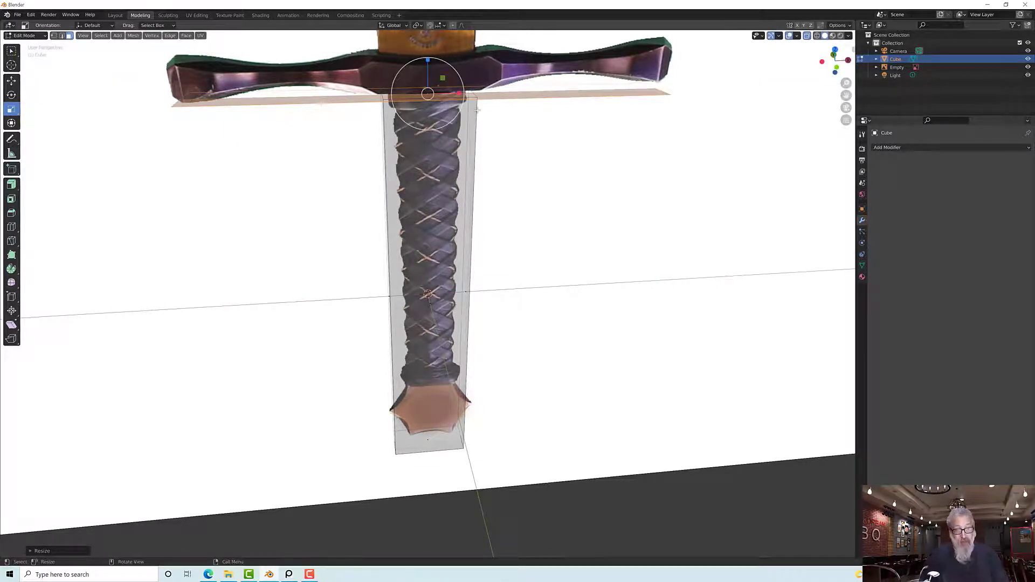
{"action": "key", "text": "KP_1"}
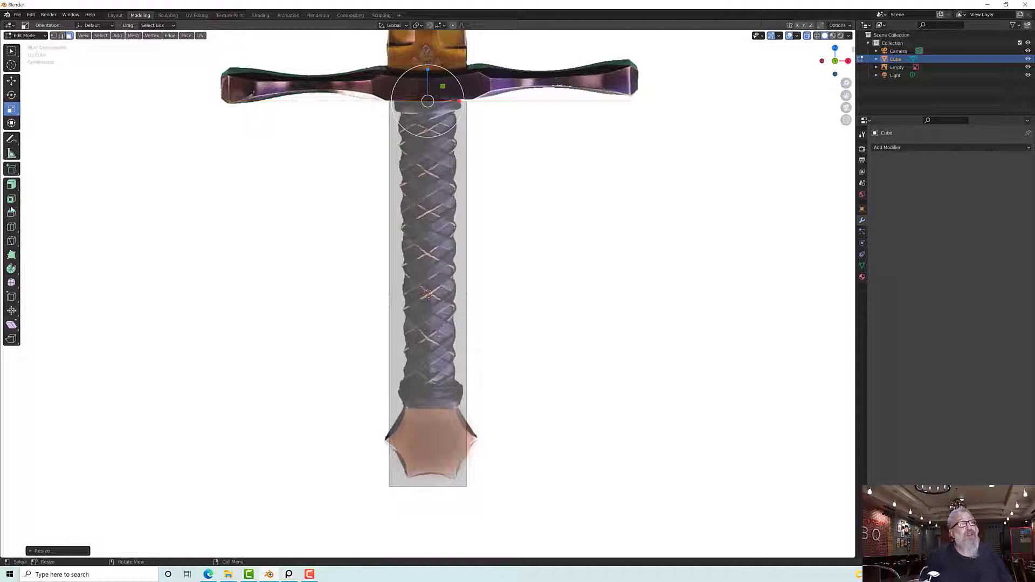
Extrude the split top face upward along its normals to the height of the reference crossguard.
{"action": "left_click", "coordinate": [11, 185]}
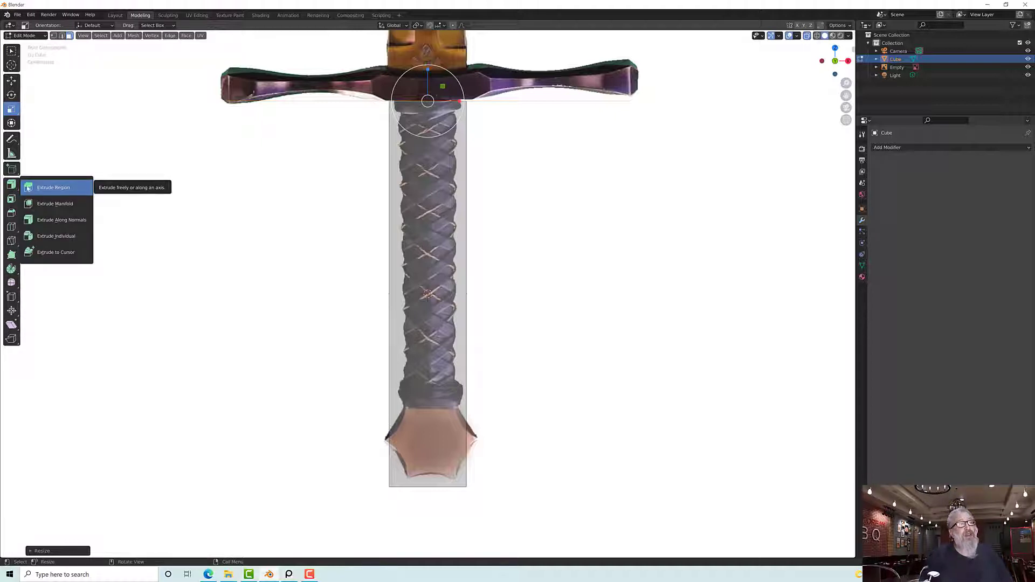
{"action": "left_click", "coordinate": [53, 223]}
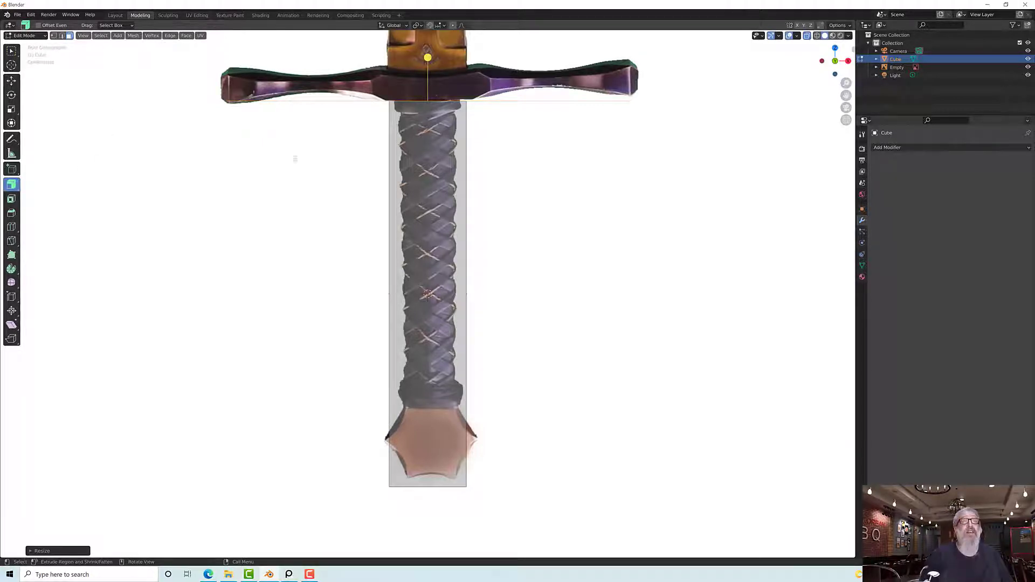
{"action": "key", "text": "s"}
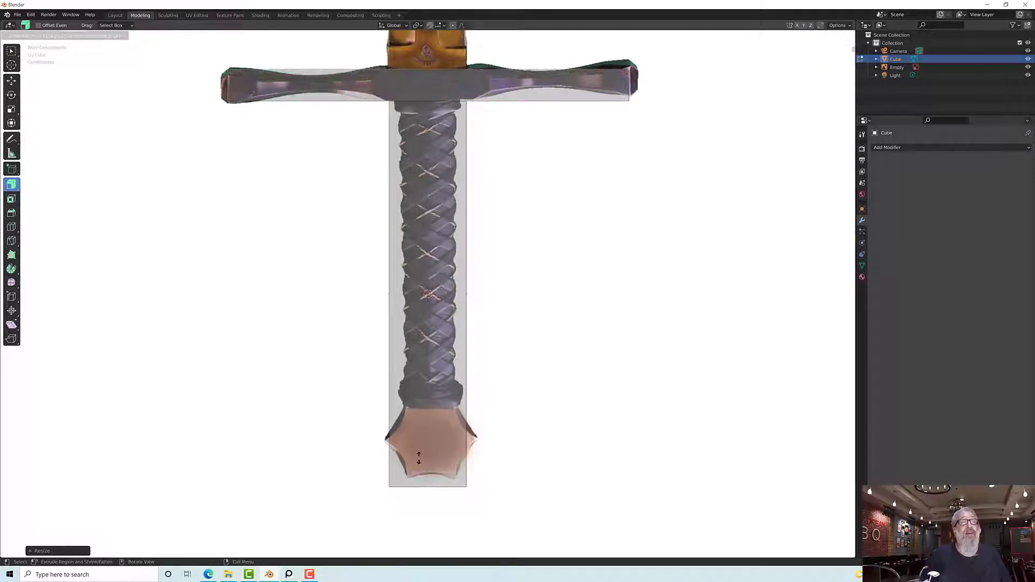
{"action": "key", "text": "Escape"}
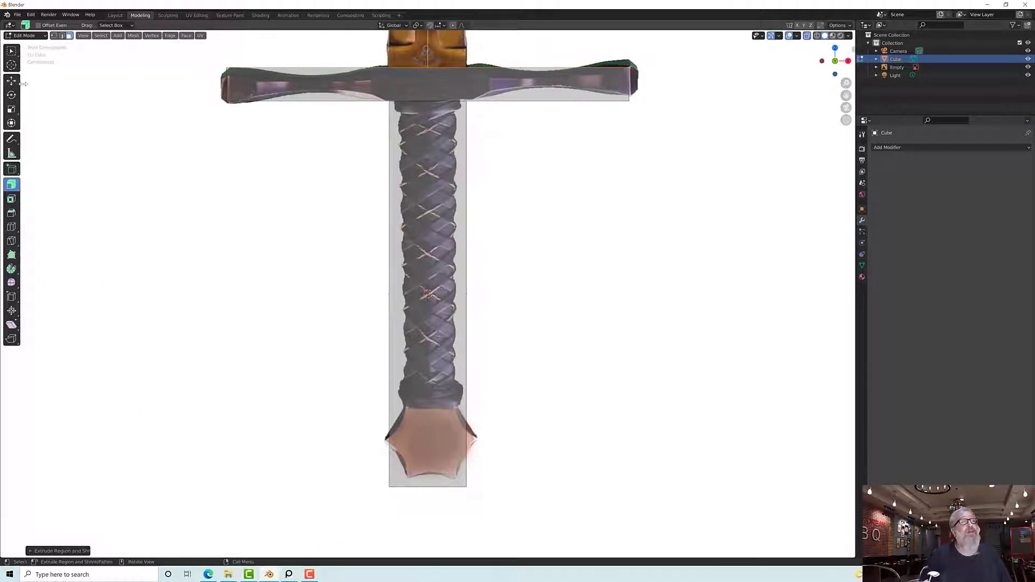
{"action": "left_click", "coordinate": [12, 51]}
Turn off X-ray and switch the viewport to material preview shading to inspect the crossguard block from above.
{"action": "middle_click_drag", "start_coordinate": [181, 212], "coordinate": [233, 226]}
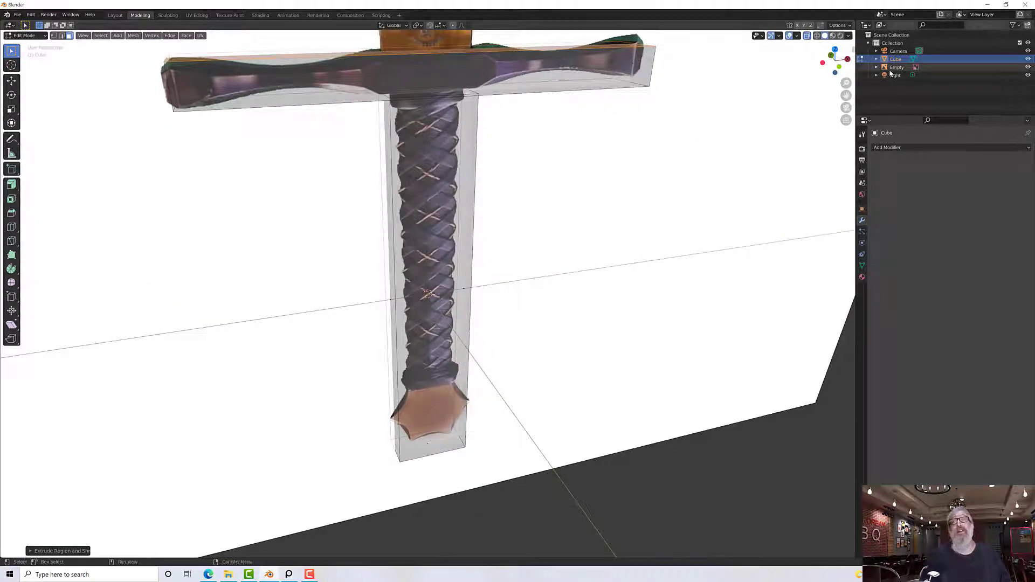
{"action": "left_click", "coordinate": [808, 36]}
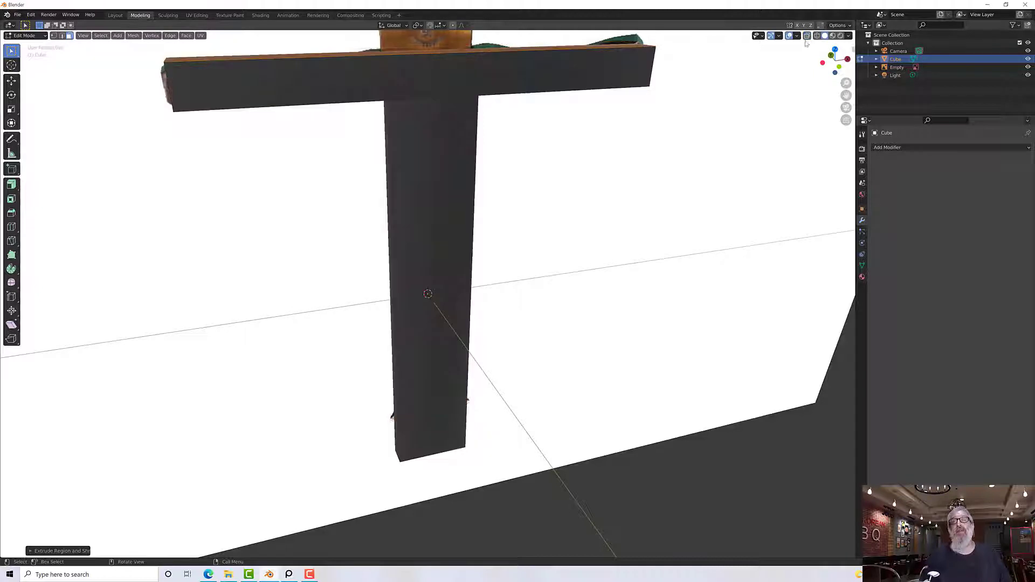
{"action": "left_click", "coordinate": [833, 36]}
{"action": "middle_click_drag", "start_coordinate": [660, 184], "coordinate": [595, 262]}
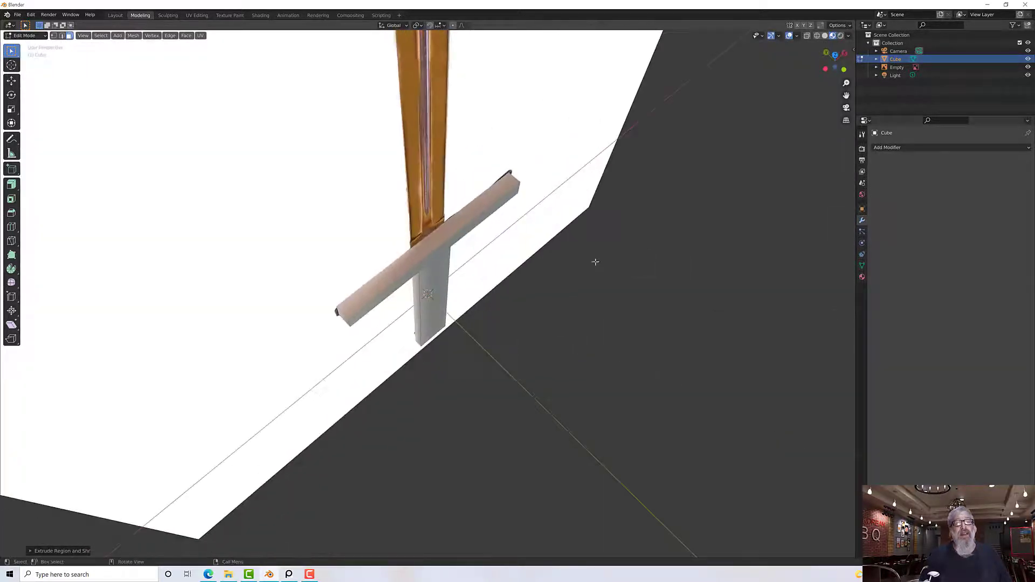
{"action": "scroll", "coordinate": [480, 247], "scroll_direction": "up", "scroll_amount": 4}
{"action": "scroll", "coordinate": [517, 221], "scroll_direction": "up", "scroll_amount": 1}
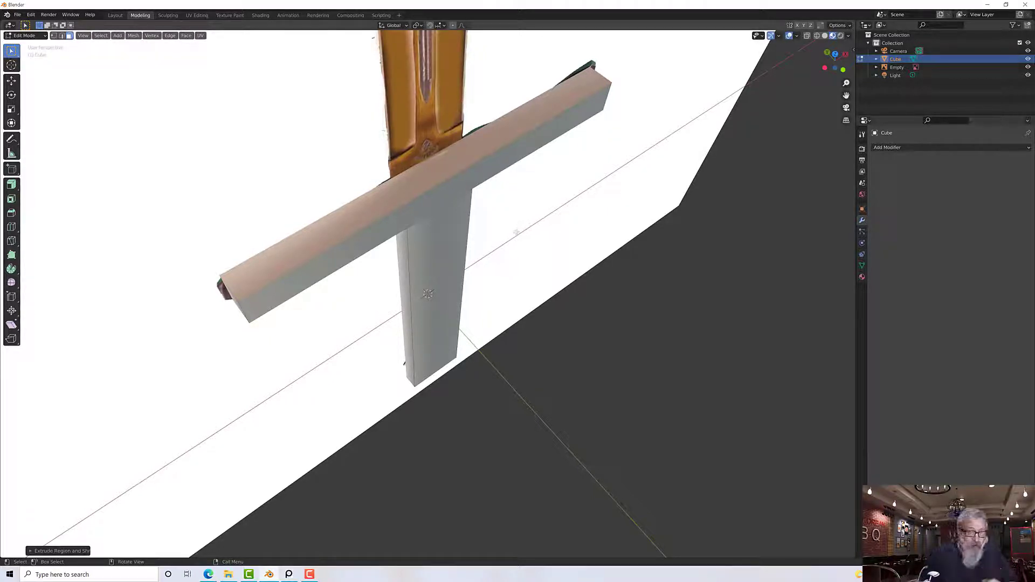
{"action": "middle_click_drag", "start_coordinate": [516, 233], "coordinate": [476, 216]}
{"action": "middle_click_drag", "start_coordinate": [566, 205], "coordinate": [477, 149]}
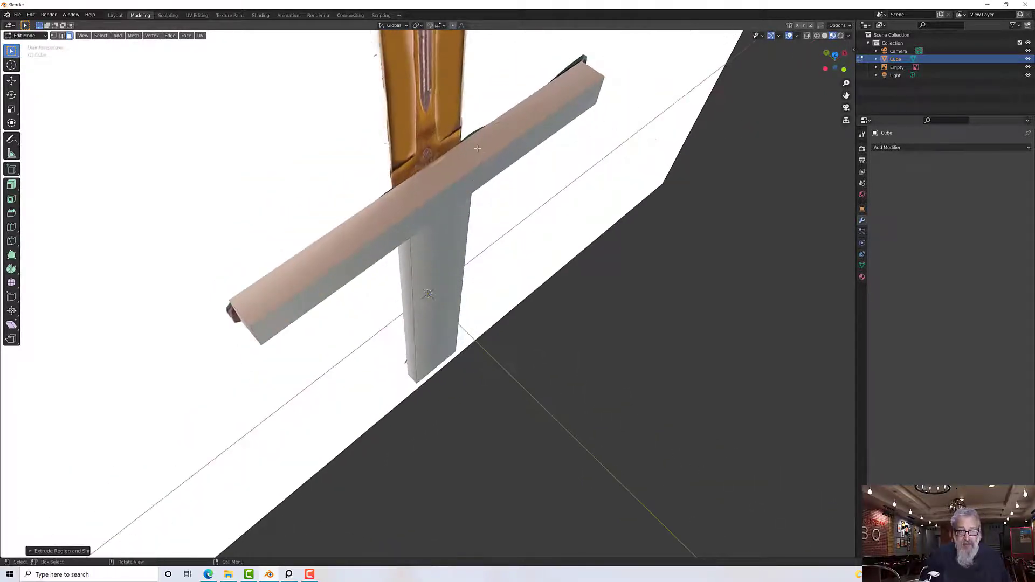
Duplicate the crossguard's top face and place the copy on the crossguard's upper surface.
{"action": "left_click", "coordinate": [569, 141]}
{"action": "middle_click_drag", "start_coordinate": [602, 184], "coordinate": [563, 201]}
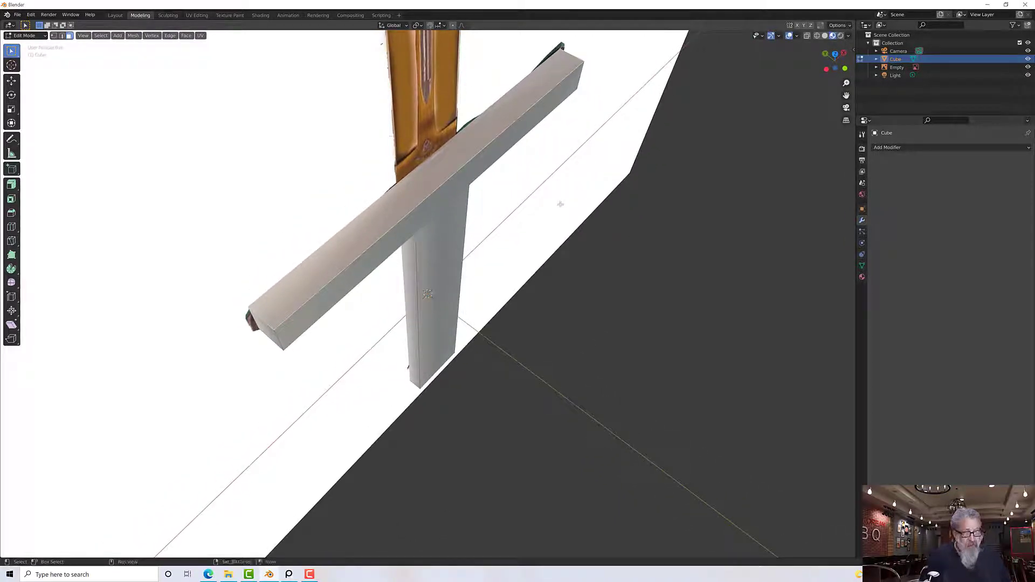
{"action": "key", "text": "shift+d"}
{"action": "middle_click_drag", "start_coordinate": [561, 204], "coordinate": [542, 170]}
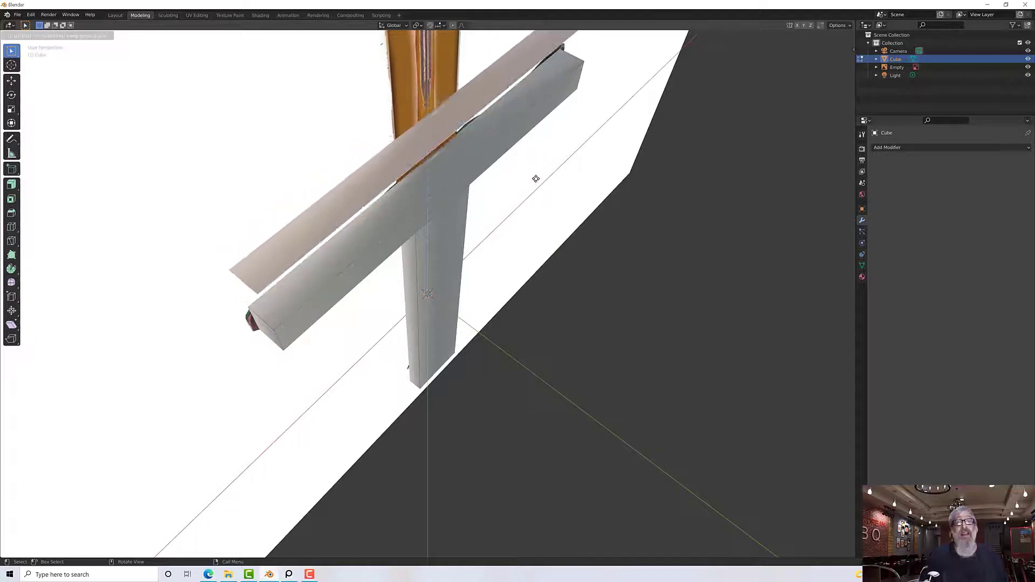
{"action": "left_click", "coordinate": [537, 206]}
{"action": "mouse_move", "coordinate": [537, 205]}
{"action": "middle_mouse_down"}
{"action": "mouse_move", "coordinate": [561, 178]}
{"action": "mouse_move", "coordinate": [582, 178]}
{"action": "mouse_move", "coordinate": [530, 217]}
{"action": "middle_mouse_up"}
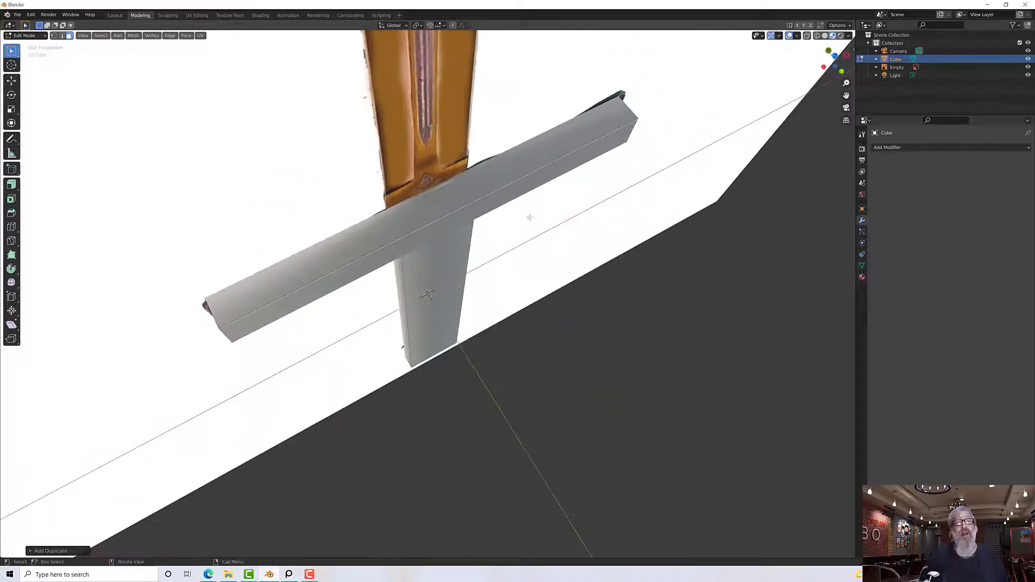
Scale the duplicated face down along X to roughly the width of the blade.
{"action": "scroll", "coordinate": [529, 217], "scroll_direction": "up", "scroll_amount": 2}
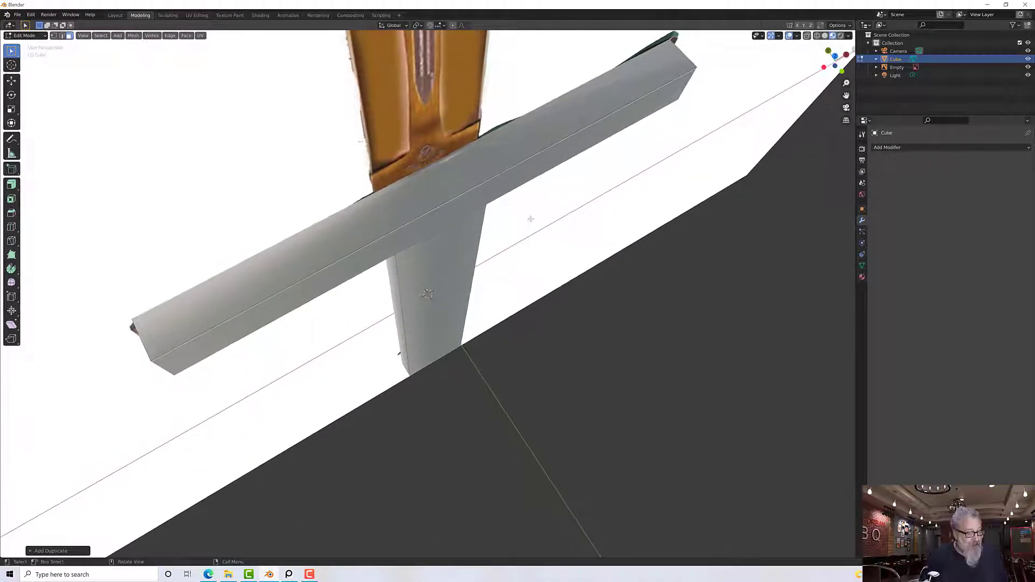
{"action": "key", "text": "shift+space"}
{"action": "key", "text": "s"}
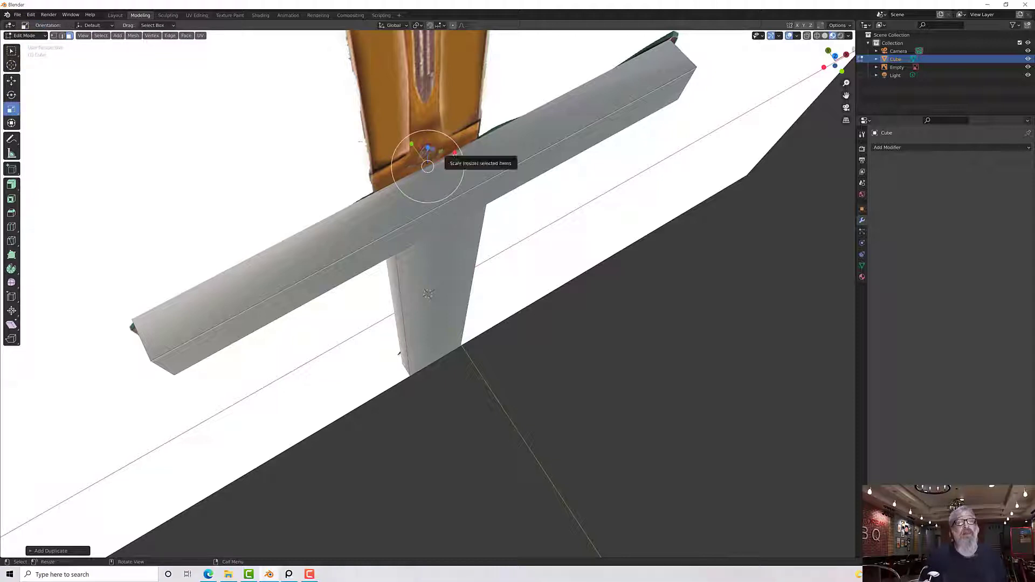
{"action": "left_click_drag", "start_coordinate": [455, 152], "coordinate": [413, 159]}
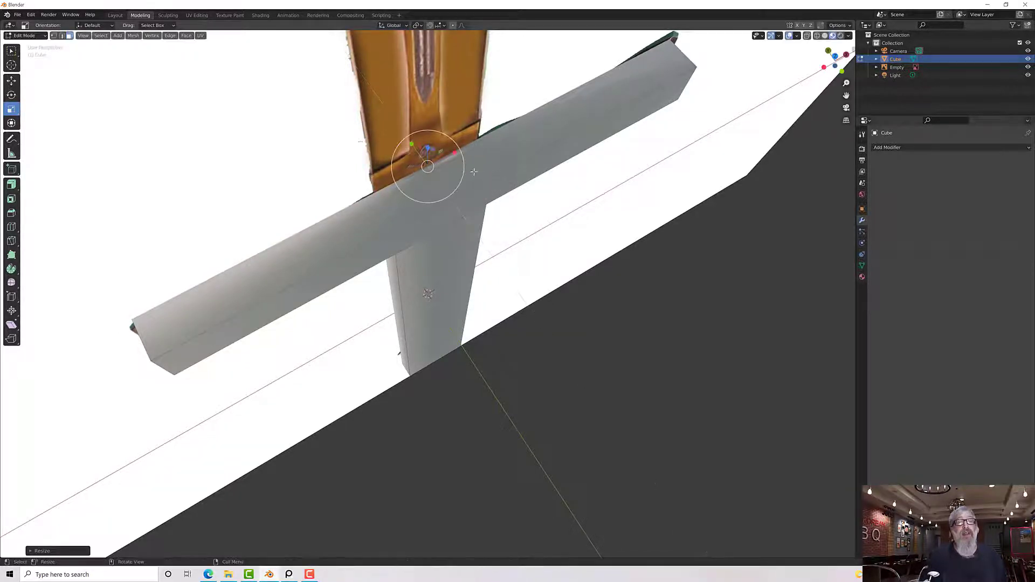
{"action": "mouse_move", "coordinate": [474, 169]}
{"action": "middle_mouse_down"}
{"action": "mouse_move", "coordinate": [506, 153]}
{"action": "mouse_move", "coordinate": [489, 166]}
{"action": "middle_mouse_up"}
{"action": "scroll", "coordinate": [491, 167], "scroll_direction": "down", "scroll_amount": 4}
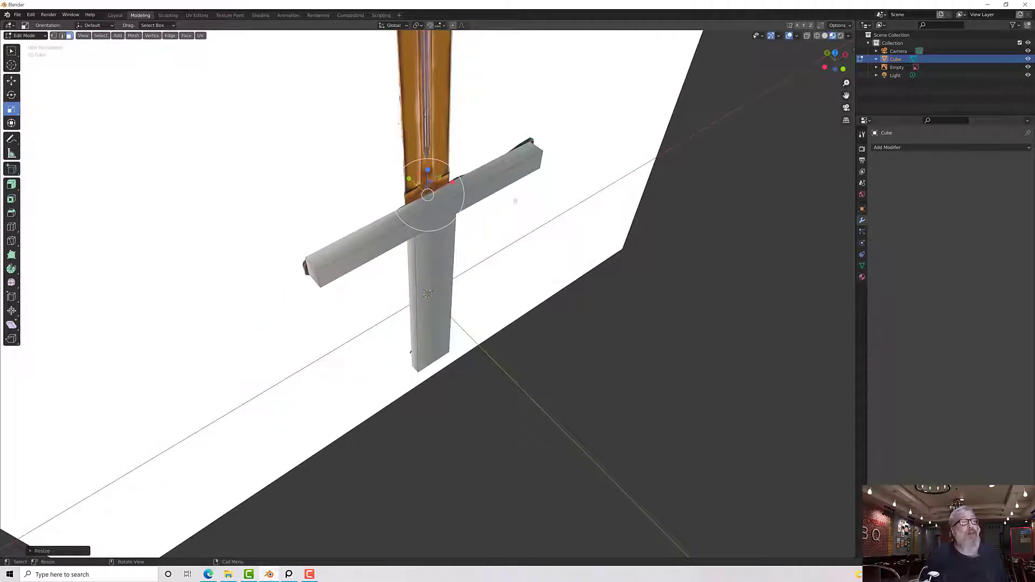
Extrude the narrowed face upward along its normals into a short block for the blade's base.
{"action": "left_click", "coordinate": [12, 185]}
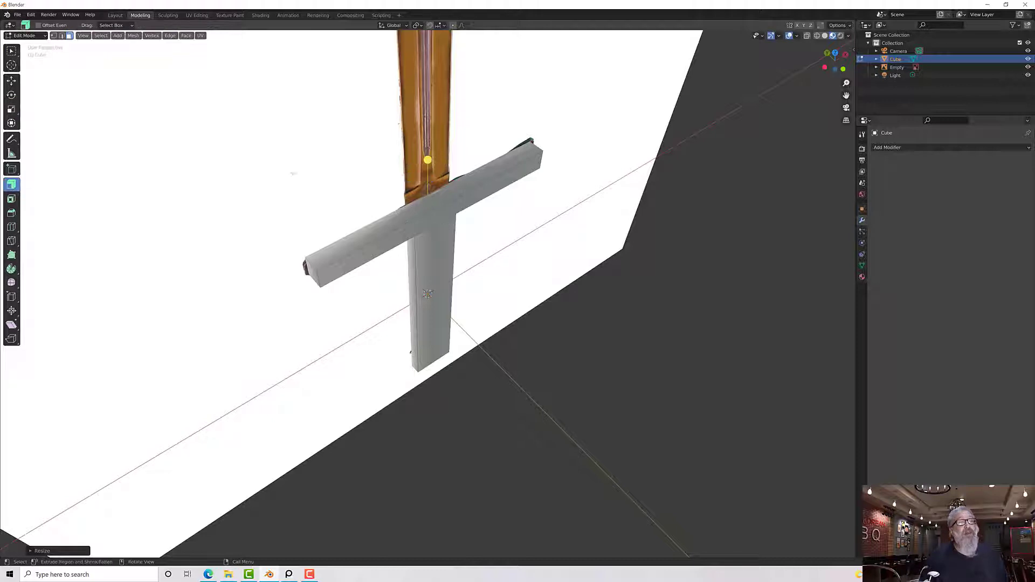
{"action": "left_click_drag", "start_coordinate": [426, 160], "coordinate": [428, 132]}
{"action": "middle_click_drag", "start_coordinate": [427, 132], "coordinate": [432, 170]}
{"action": "scroll", "coordinate": [427, 154], "scroll_direction": "up", "scroll_amount": 3}
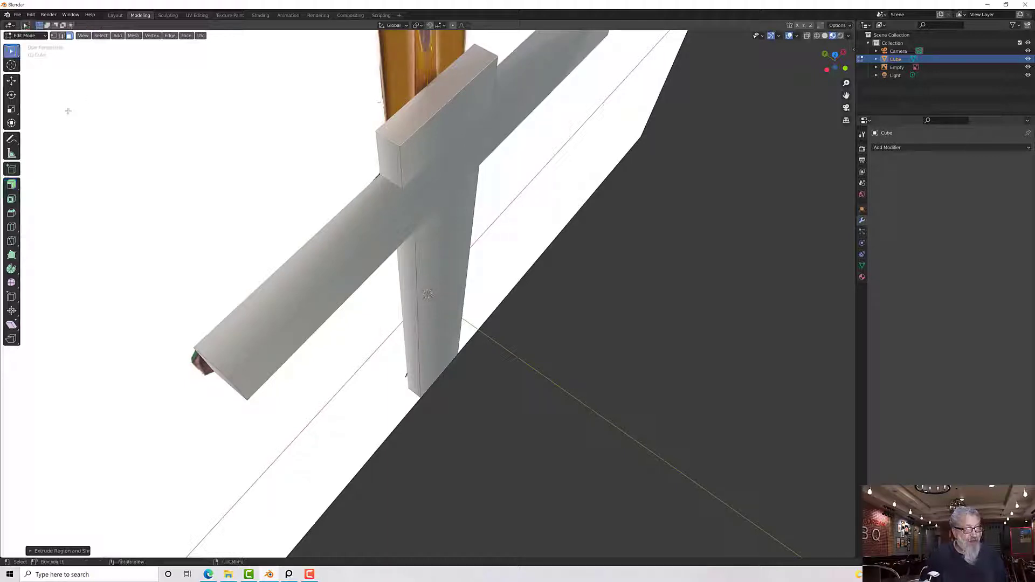
Select the whole blade block with its linked geometry and scale it along Y to a thin blade thickness.
{"action": "key", "text": "w"}
{"action": "middle_click_drag", "start_coordinate": [424, 119], "coordinate": [387, 99]}
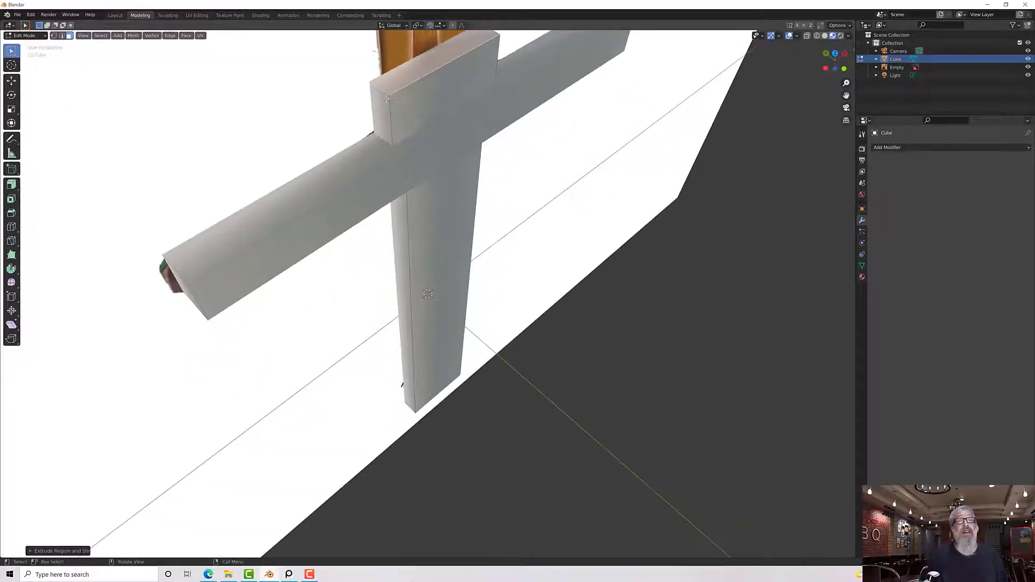
{"action": "left_click", "coordinate": [428, 93]}
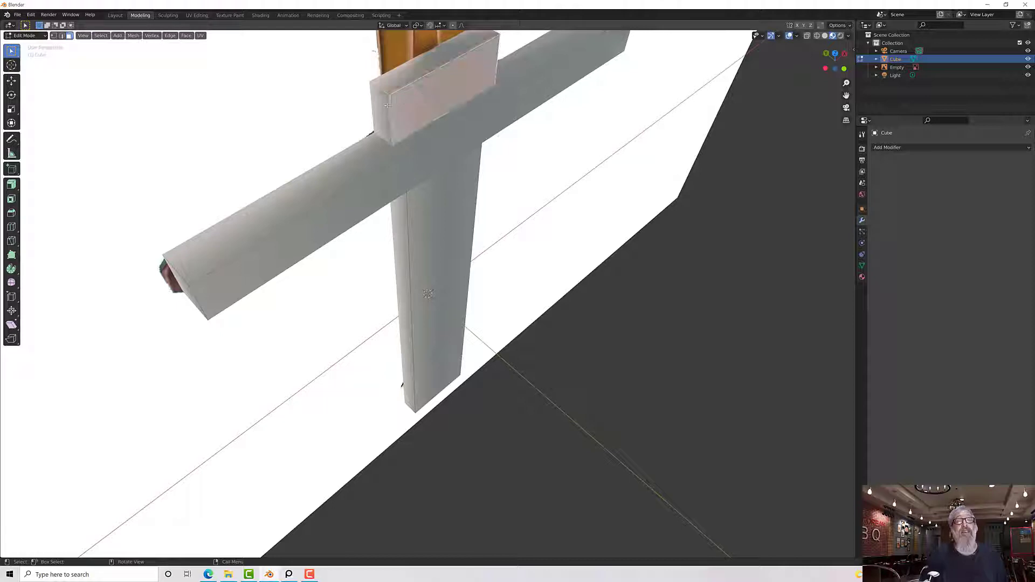
{"action": "left_click", "coordinate": [382, 108]}
{"action": "left_click", "coordinate": [399, 82]}
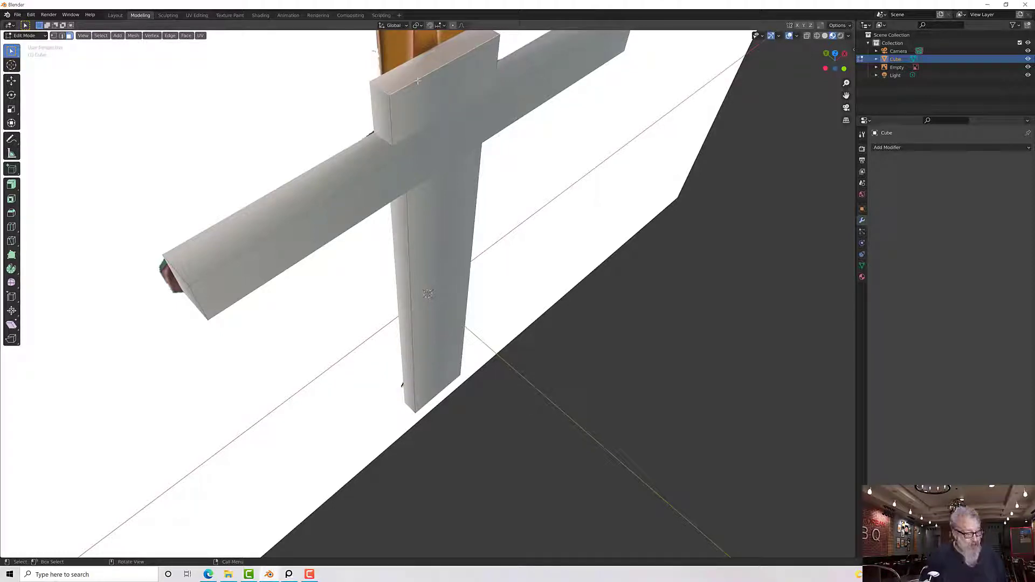
{"action": "key", "text": "ctrl+l"}
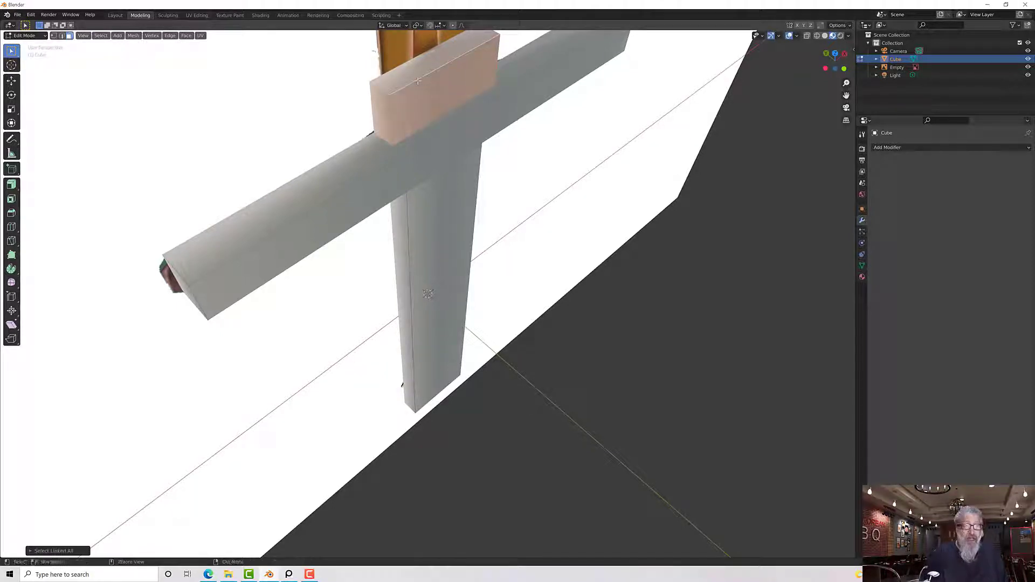
{"action": "middle_click_drag", "start_coordinate": [502, 141], "coordinate": [462, 148]}
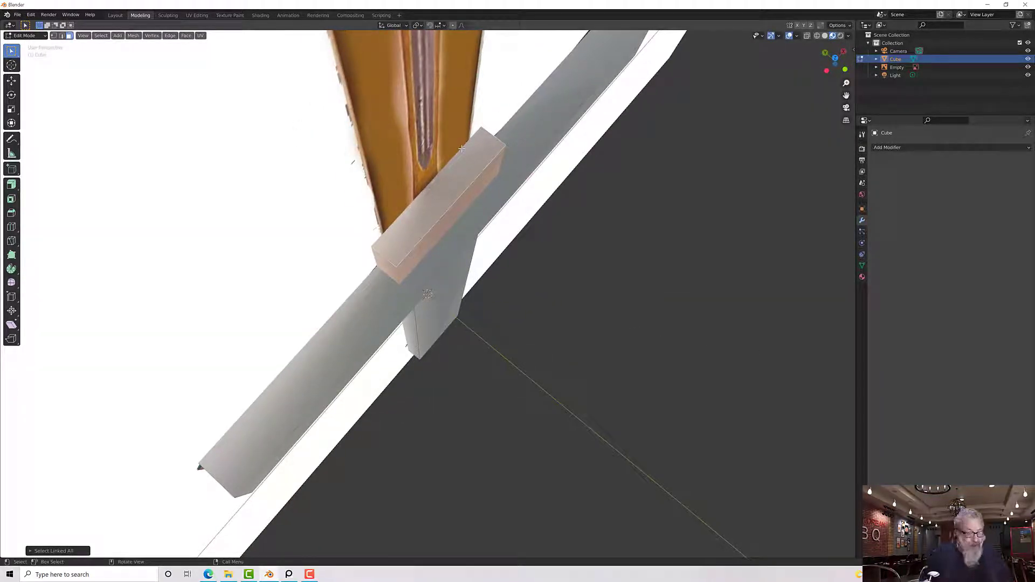
{"action": "key", "text": "shift+space"}
{"action": "key", "text": "s"}
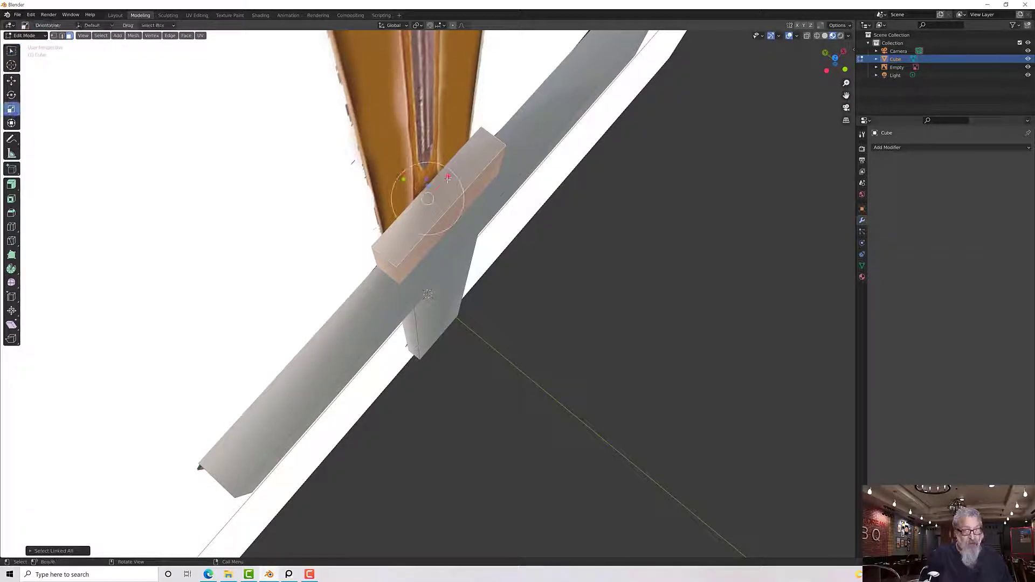
{"action": "left_click_drag", "start_coordinate": [413, 188], "coordinate": [422, 196]}
{"action": "left_click_drag", "start_coordinate": [420, 198], "coordinate": [421, 197]}
{"action": "middle_click_drag", "start_coordinate": [422, 197], "coordinate": [476, 196]}
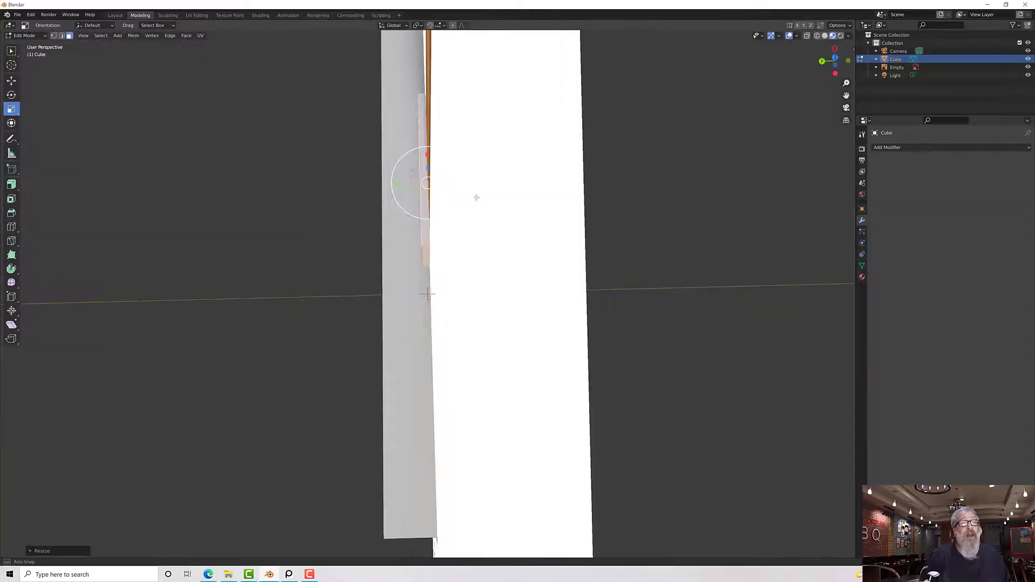
{"action": "left_click_drag", "start_coordinate": [395, 183], "coordinate": [381, 185]}
{"action": "middle_click_drag", "start_coordinate": [380, 186], "coordinate": [431, 251]}
Select the blade block's top face and move it up along Z to the tip of the reference blade.
{"action": "scroll", "coordinate": [428, 167], "scroll_direction": "down", "scroll_amount": 7}
{"action": "scroll", "coordinate": [428, 188], "scroll_direction": "down", "scroll_amount": 3}
{"action": "scroll", "coordinate": [431, 251], "scroll_direction": "up", "scroll_amount": 6}
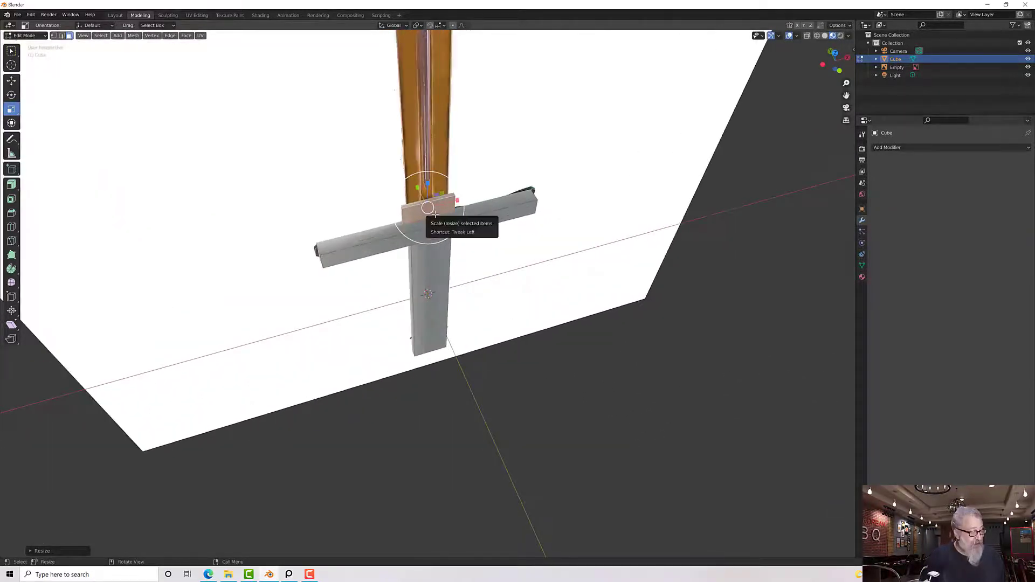
{"action": "scroll", "coordinate": [443, 137], "scroll_direction": "up", "scroll_amount": 4}
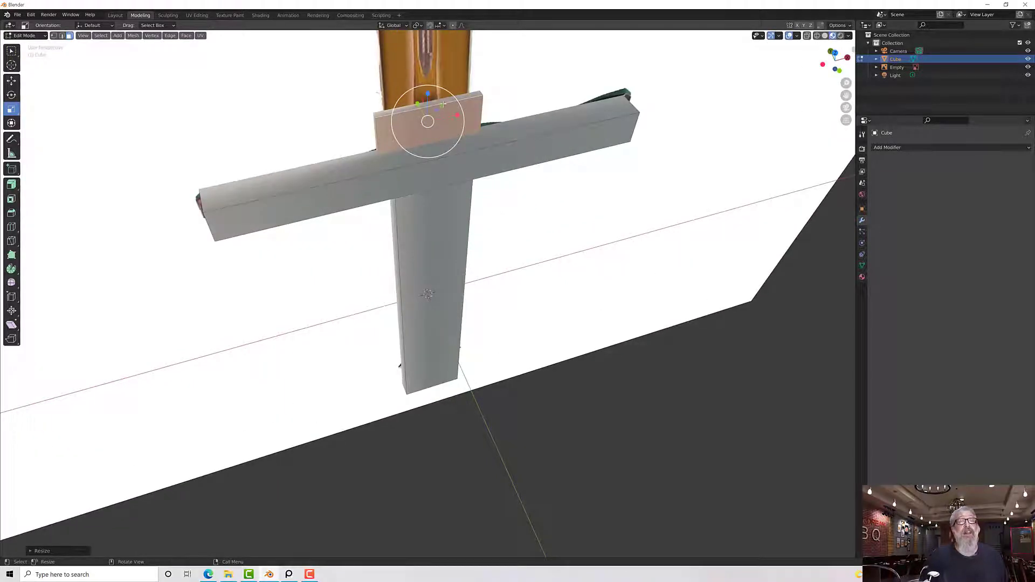
{"action": "scroll", "coordinate": [492, 108], "scroll_direction": "down", "scroll_amount": 6}
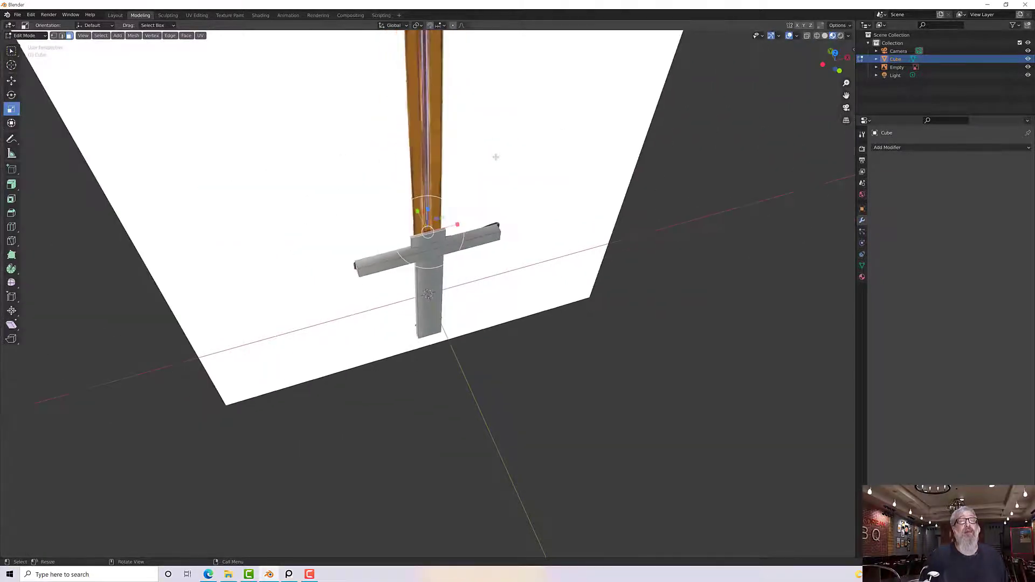
{"action": "middle_click_drag", "start_coordinate": [492, 160], "coordinate": [486, 150]}
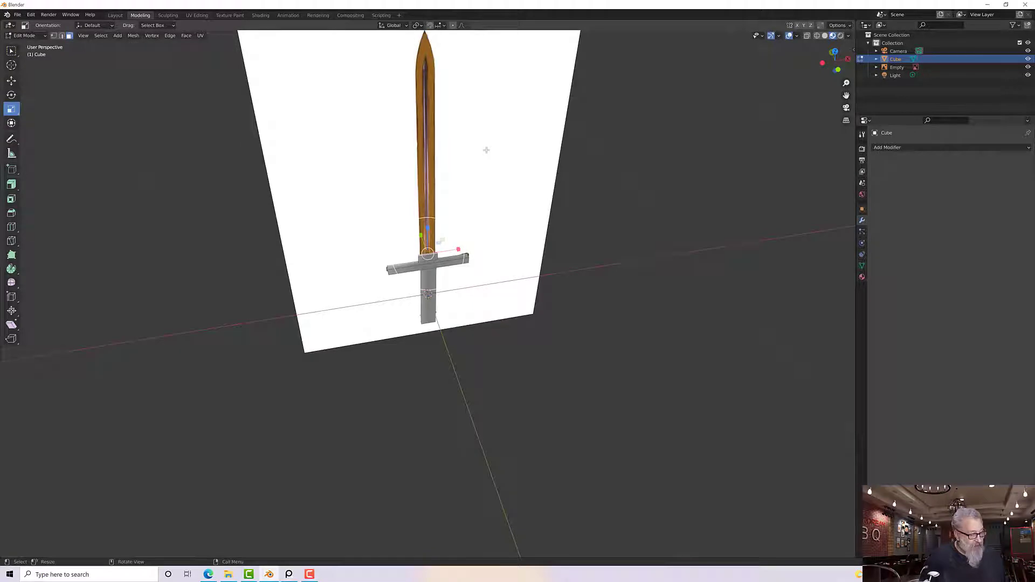
{"action": "key", "text": "shift+space"}
{"action": "key", "text": "g"}
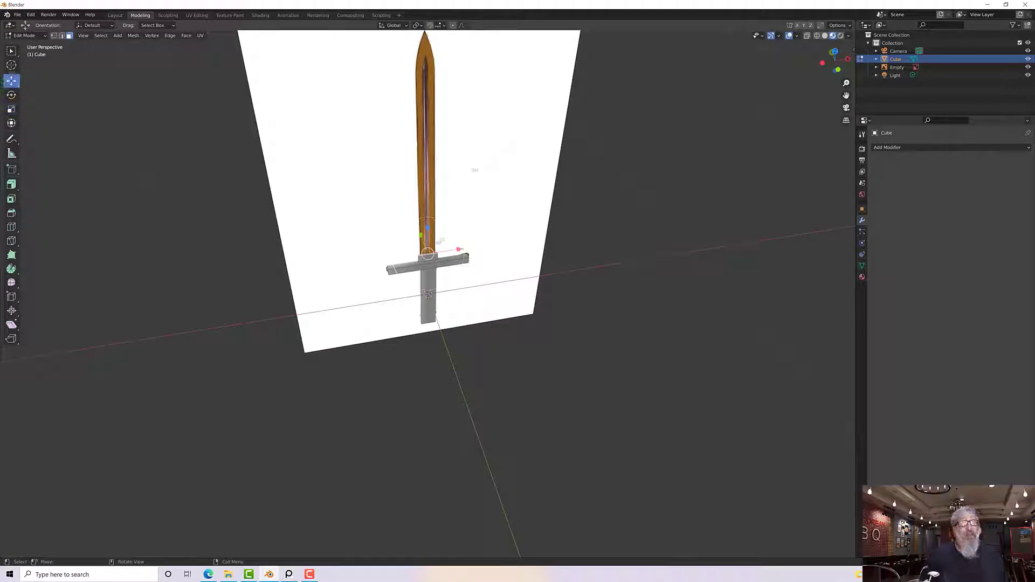
{"action": "left_click_drag", "start_coordinate": [428, 228], "coordinate": [437, 530]}
{"action": "middle_click_drag", "start_coordinate": [473, 550], "coordinate": [433, 90]}
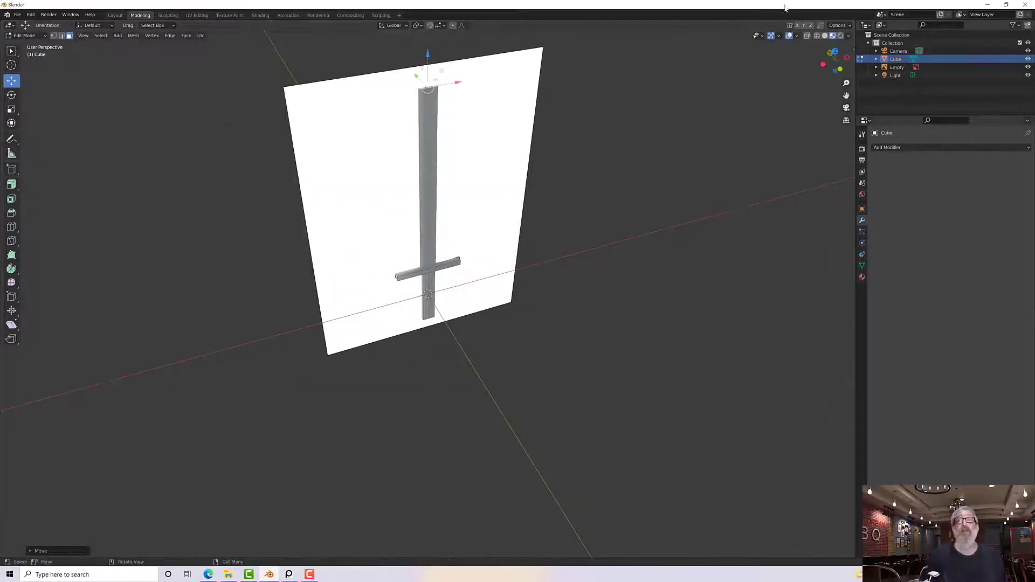
Turn on X-ray and switch to solid shading to compare the whole sword mesh with the reference image.
{"action": "left_click", "coordinate": [804, 37]}
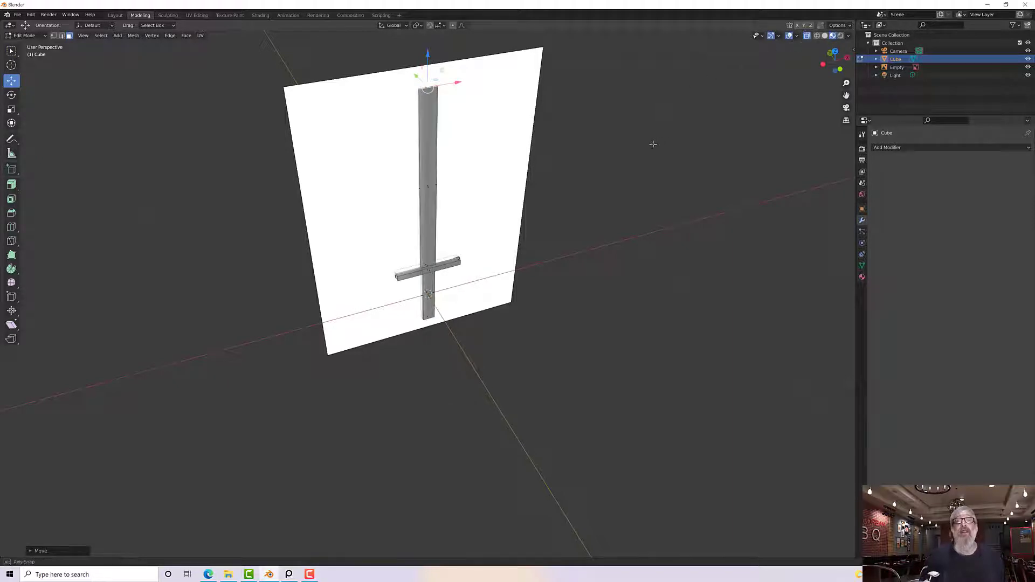
{"action": "middle_click_drag", "start_coordinate": [654, 143], "coordinate": [647, 153]}
{"action": "scroll", "coordinate": [437, 99], "scroll_direction": "up", "scroll_amount": 4}
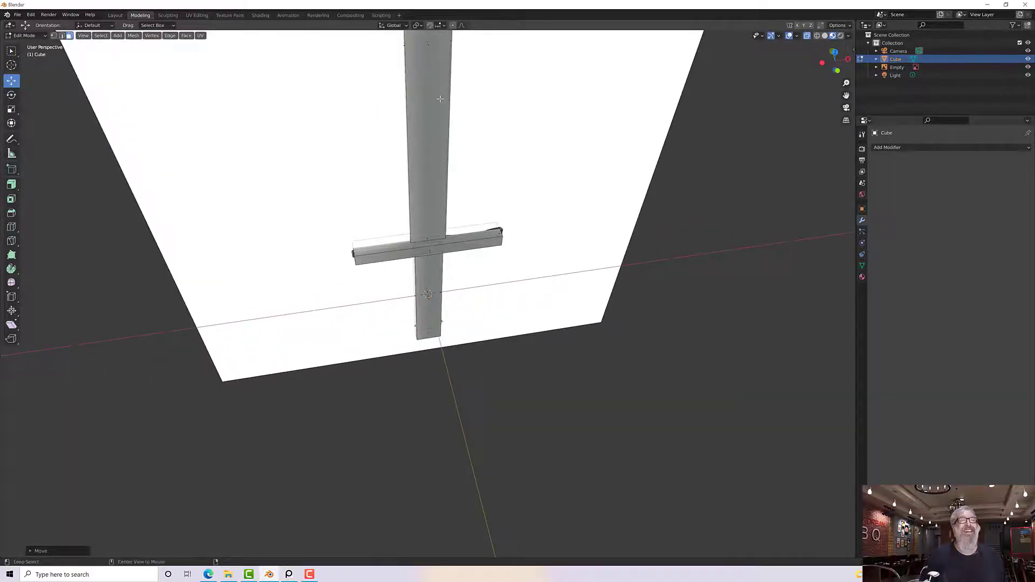
{"action": "middle_click_drag", "start_coordinate": [438, 99], "coordinate": [368, 102], "text": "alt"}
{"action": "scroll", "coordinate": [443, 111], "scroll_direction": "down", "scroll_amount": 3}
{"action": "scroll", "coordinate": [443, 111], "scroll_direction": "down", "scroll_amount": 2}
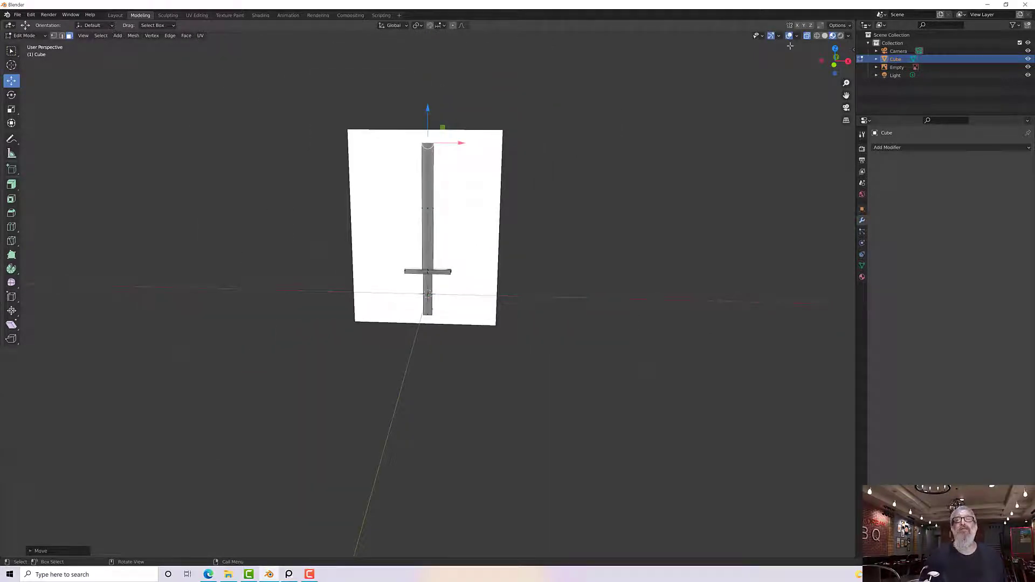
{"action": "left_click", "coordinate": [825, 36]}
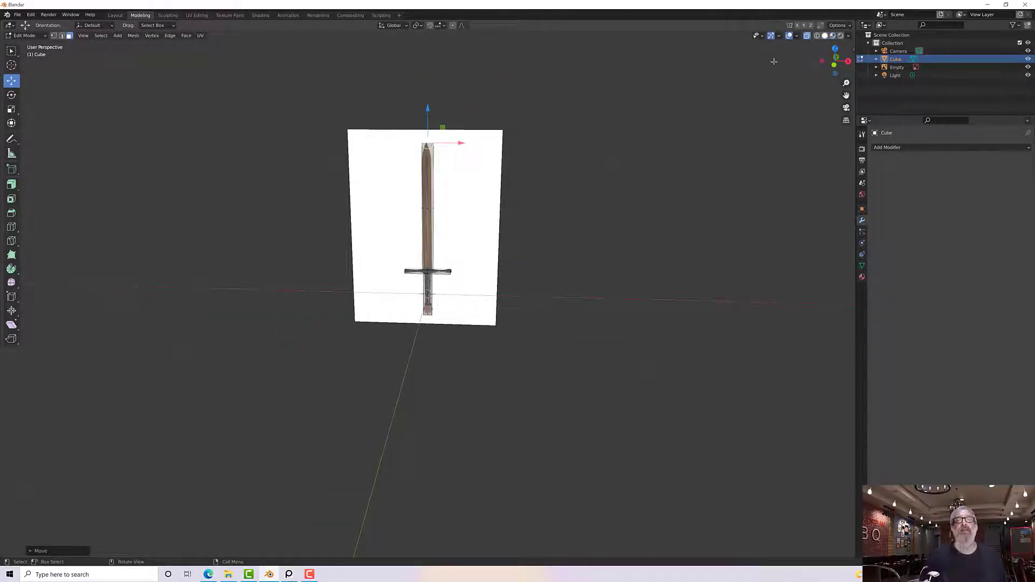
Nudge the blade's top face slightly up along Z in front view to line up with the reference blade's tip.
{"action": "scroll", "coordinate": [443, 137], "scroll_direction": "up", "scroll_amount": 3}
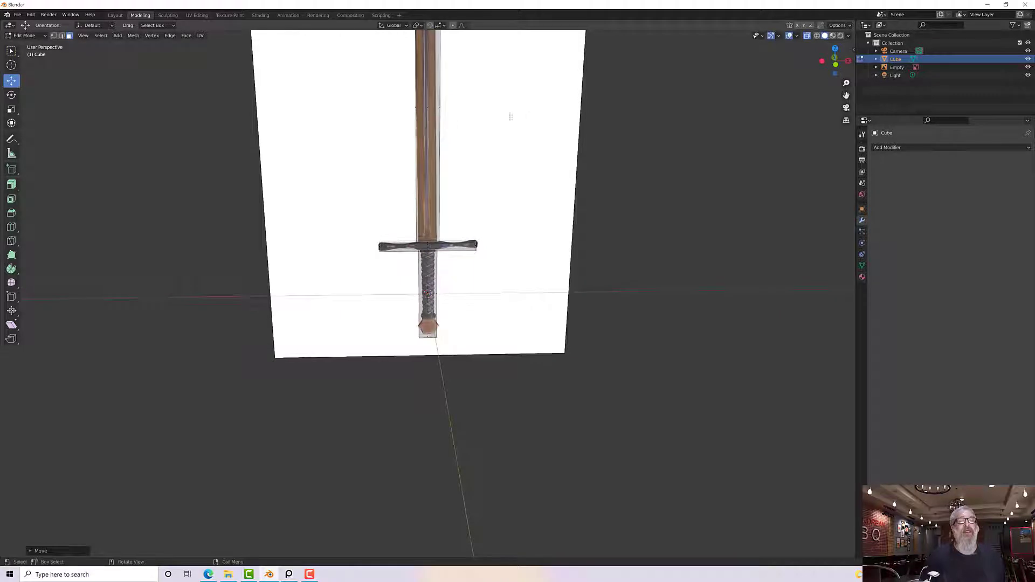
{"action": "middle_click_drag", "start_coordinate": [536, 128], "coordinate": [535, 111]}
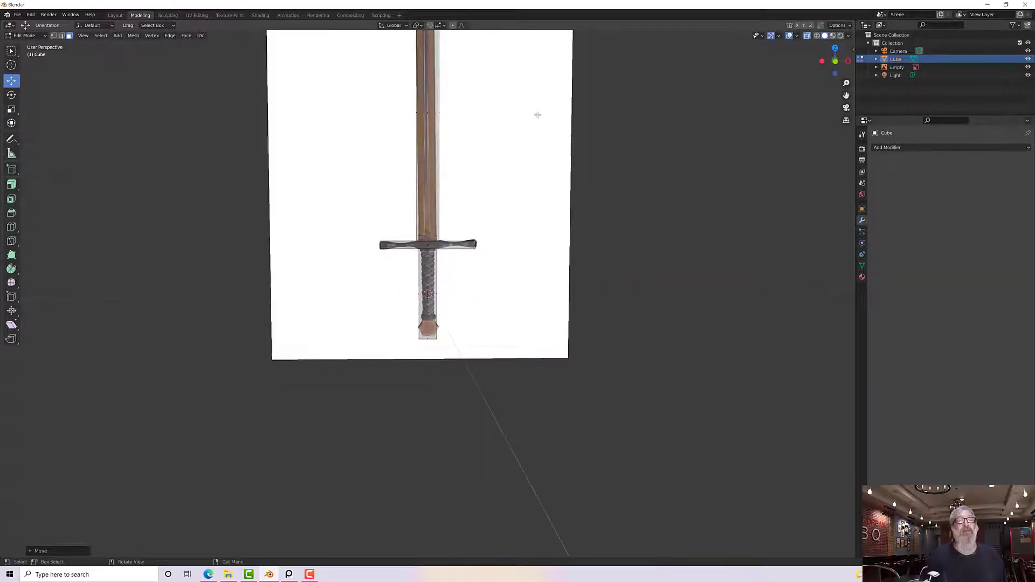
{"action": "key", "text": "KP_1"}
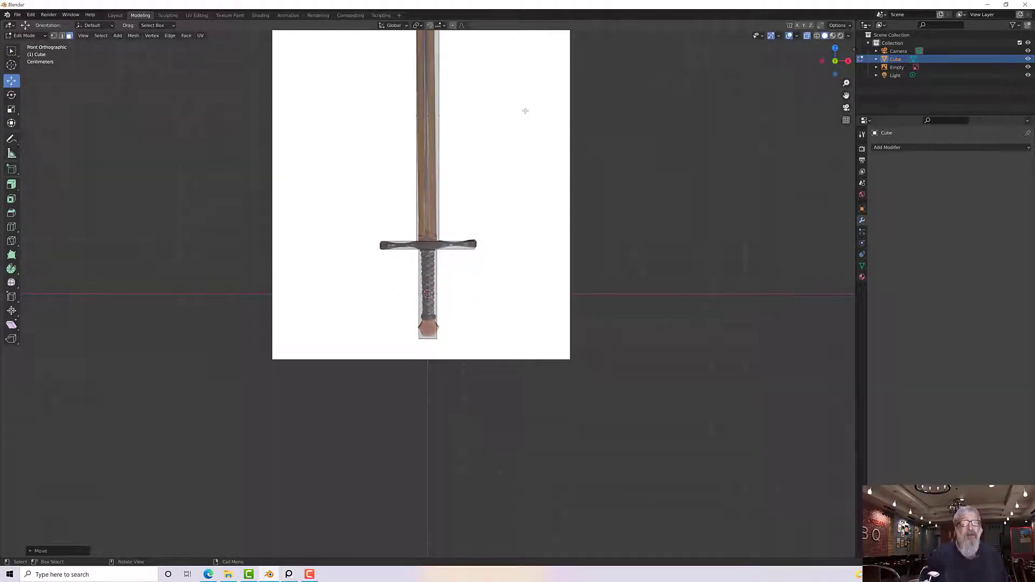
{"action": "key", "text": "KP_7"}
{"action": "middle_click_drag", "start_coordinate": [485, 162], "coordinate": [511, 292]}
{"action": "key", "text": "KP_1"}
{"action": "scroll", "coordinate": [448, 116], "scroll_direction": "up", "scroll_amount": 3}
{"action": "middle_click_drag", "start_coordinate": [487, 152], "coordinate": [502, 301], "text": "shift"}
{"action": "scroll", "coordinate": [502, 301], "scroll_direction": "up", "scroll_amount": 3}
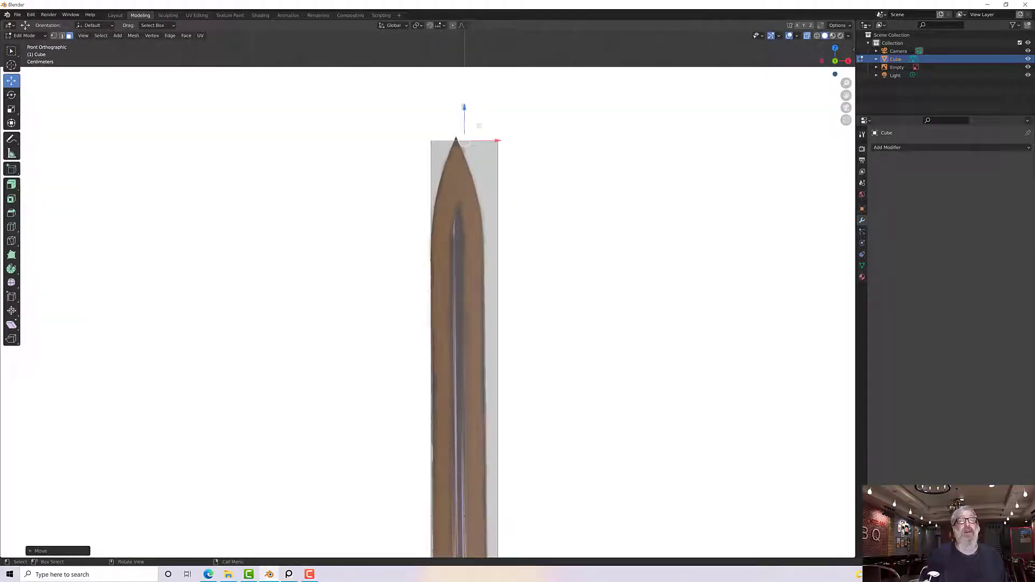
{"action": "left_click_drag", "start_coordinate": [464, 109], "coordinate": [467, 104]}
Disable X-ray and switch to material preview shading to inspect the opaque sword blockout against the reference.
{"action": "scroll", "coordinate": [480, 157], "scroll_direction": "down", "scroll_amount": 3}
{"action": "scroll", "coordinate": [480, 157], "scroll_direction": "down", "scroll_amount": 4}
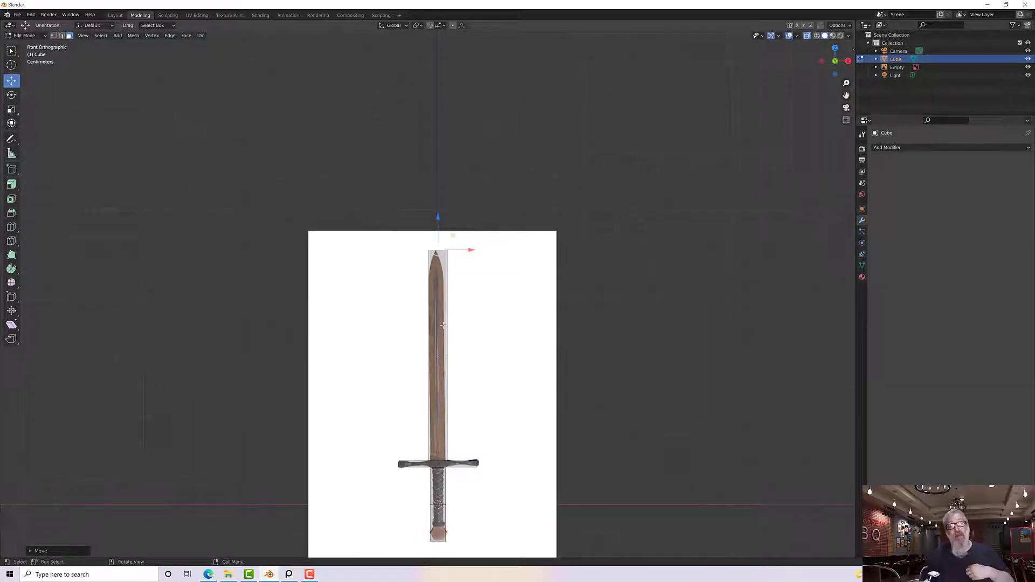
{"action": "scroll", "coordinate": [442, 325], "scroll_direction": "up", "scroll_amount": 2}
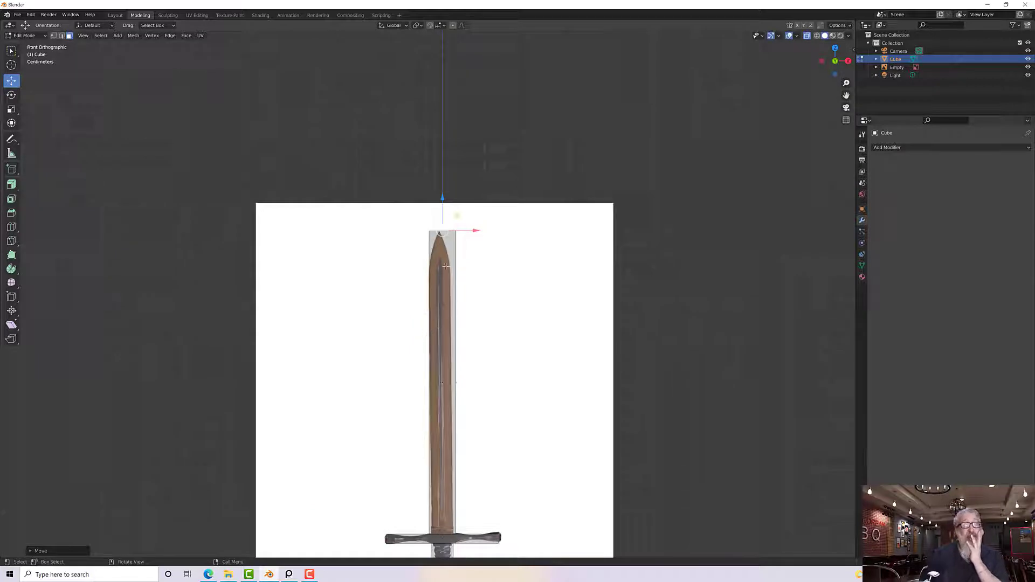
{"action": "scroll", "coordinate": [447, 265], "scroll_direction": "down", "scroll_amount": 1}
{"action": "scroll", "coordinate": [447, 265], "scroll_direction": "up", "scroll_amount": 1}
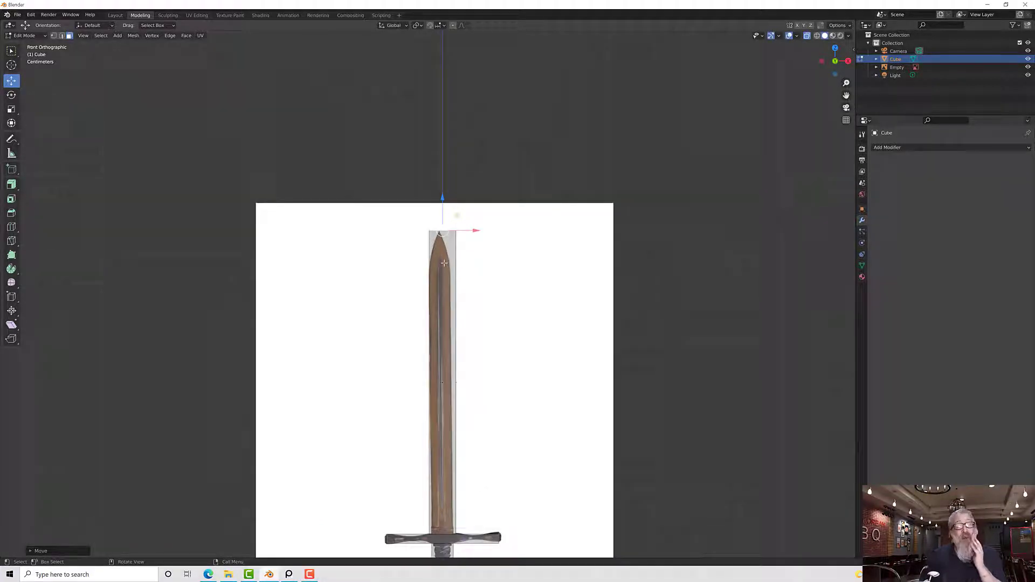
{"action": "scroll", "coordinate": [469, 272], "scroll_direction": "down", "scroll_amount": 2}
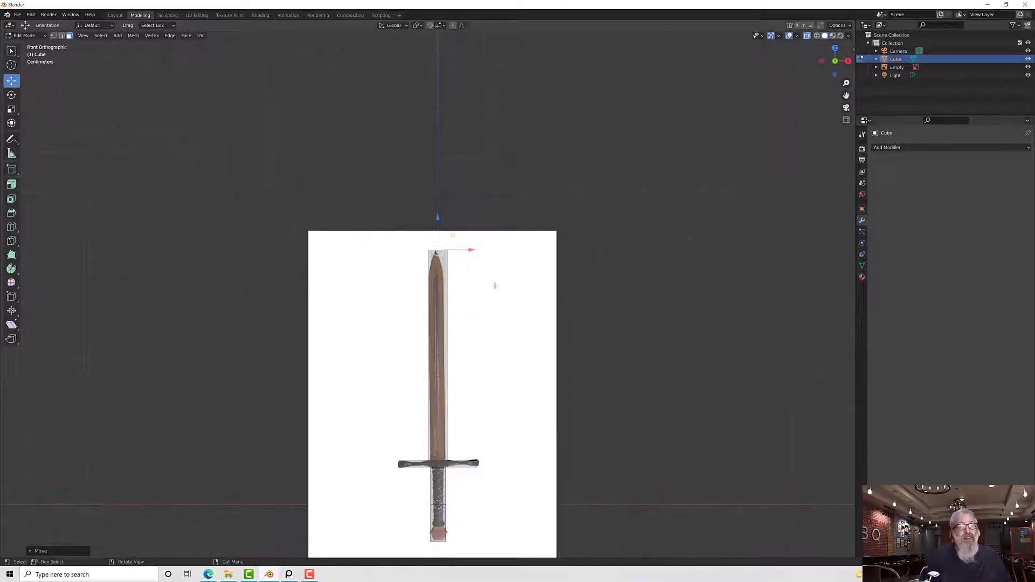
{"action": "left_click", "coordinate": [807, 35]}
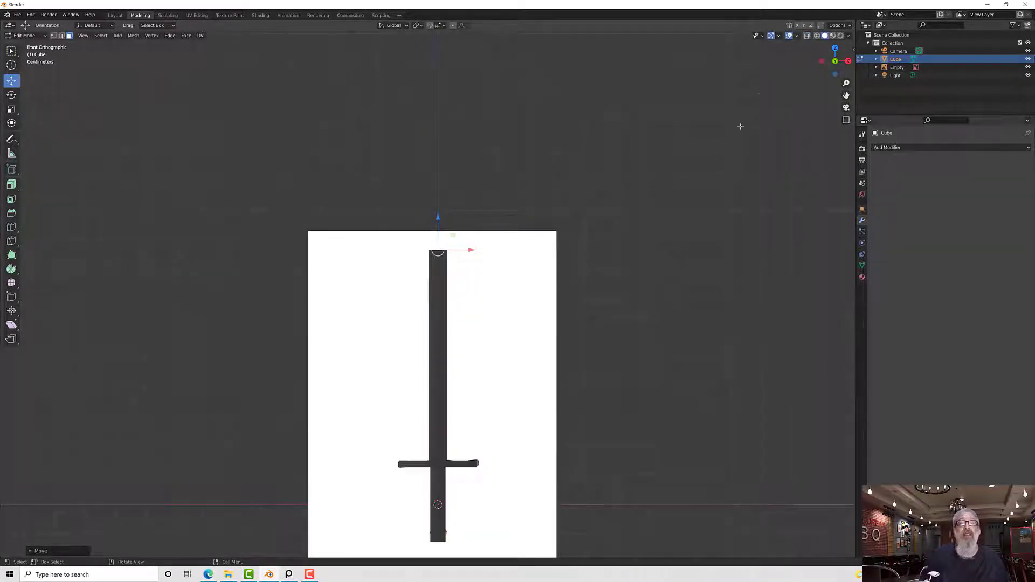
{"action": "left_click", "coordinate": [833, 36]}
{"action": "mouse_move", "coordinate": [650, 208]}
{"action": "middle_mouse_down"}
{"action": "mouse_move", "coordinate": [557, 275]}
{"action": "mouse_move", "coordinate": [524, 279]}
{"action": "mouse_move", "coordinate": [619, 291]}
{"action": "middle_mouse_up"}
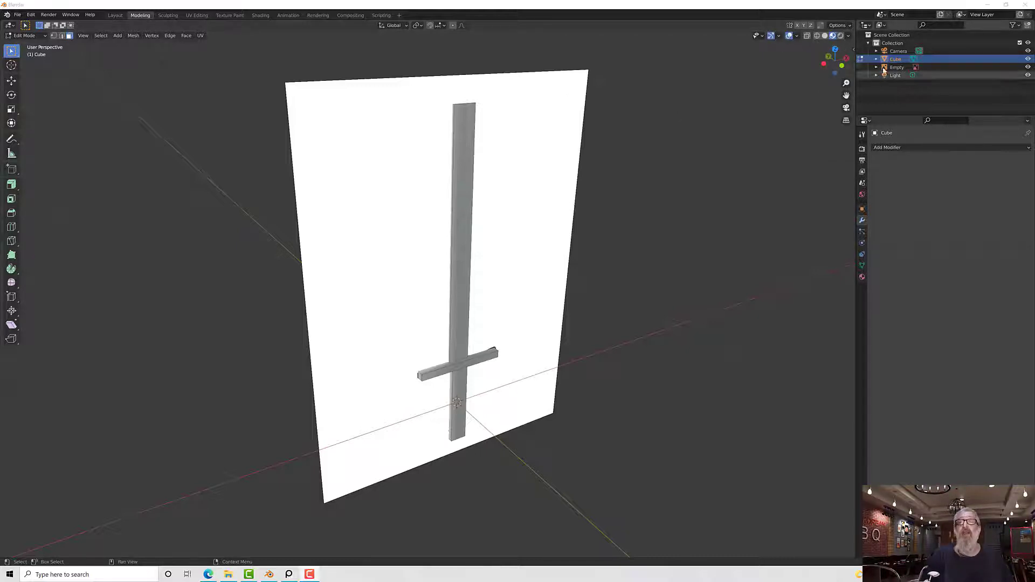
Add one centred loop cut running lengthwise down the blade, without sliding it.
{"action": "left_click", "coordinate": [11, 229]}
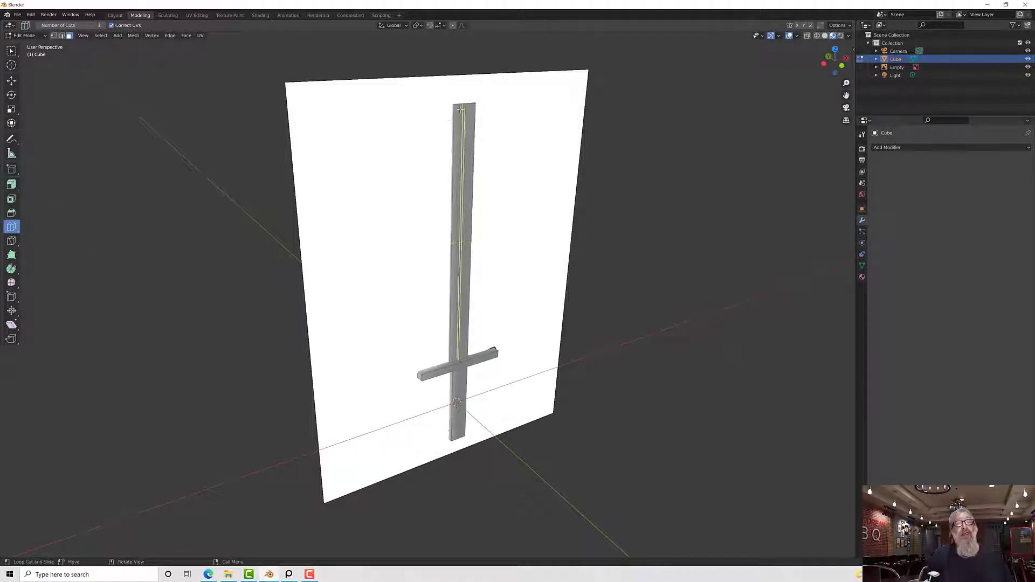
{"action": "middle_click_drag", "start_coordinate": [462, 106], "coordinate": [478, 140]}
{"action": "scroll", "coordinate": [479, 140], "scroll_direction": "up", "scroll_amount": 4}
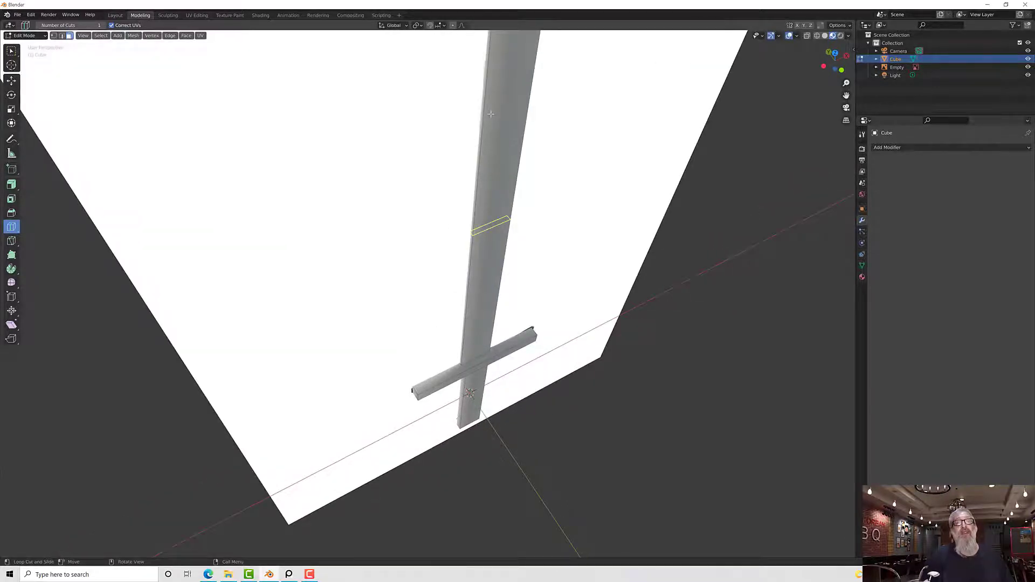
{"action": "scroll", "coordinate": [490, 114], "scroll_direction": "down", "scroll_amount": 3}
{"action": "left_click", "coordinate": [497, 45]}
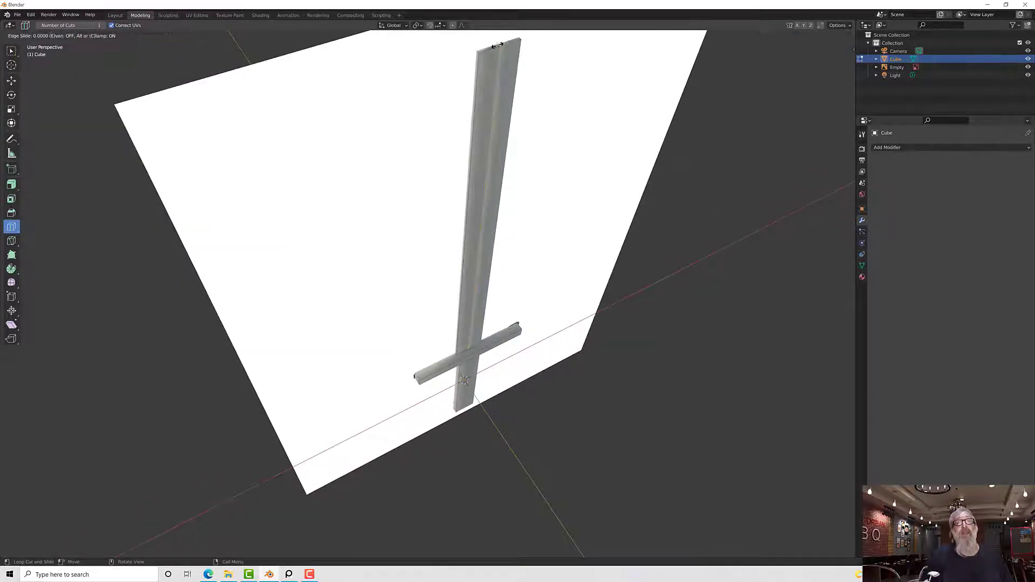
{"action": "right_click", "coordinate": [497, 46]}
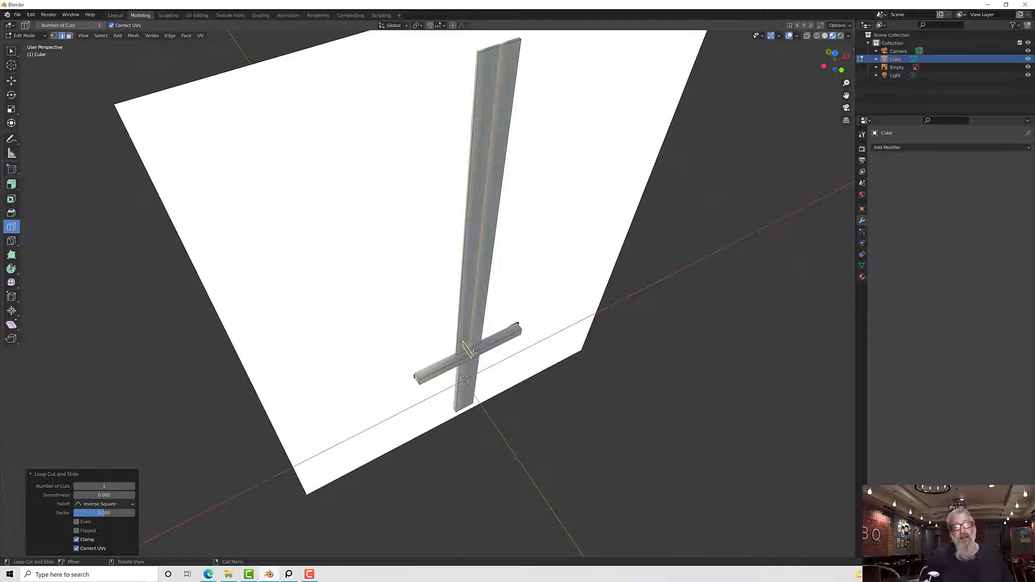
Add matching vertical centre loop cuts through the crossguard and the grip.
{"action": "middle_click_drag", "start_coordinate": [470, 378], "coordinate": [474, 539]}
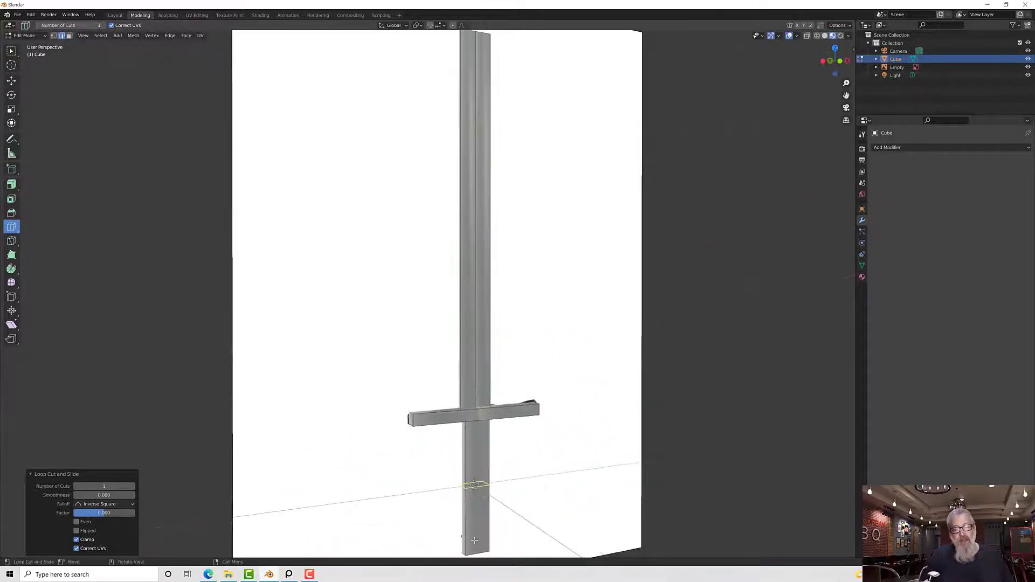
{"action": "middle_click_drag", "start_coordinate": [559, 438], "coordinate": [543, 468]}
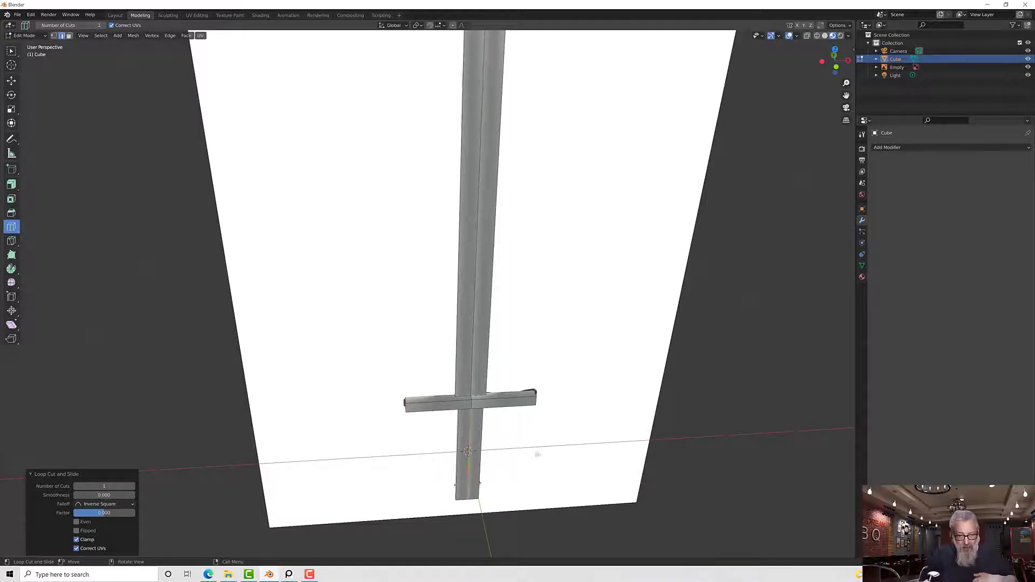
{"action": "middle_click_drag", "start_coordinate": [537, 454], "coordinate": [510, 314]}
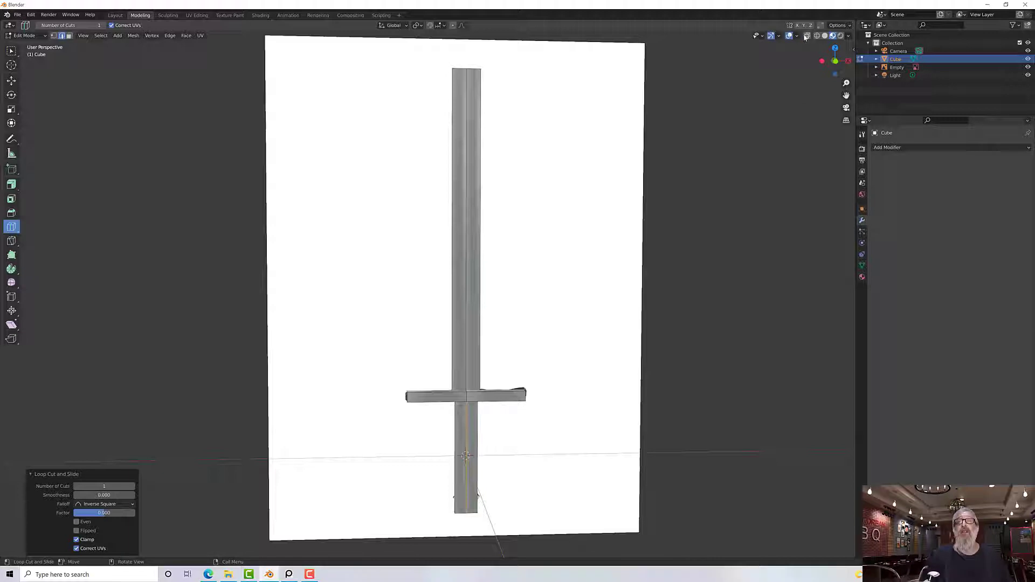
Delete all vertices on the +X side of the sword's centre line, using X-ray and wireframe shading in front view.
{"action": "key", "text": "KP_1"}
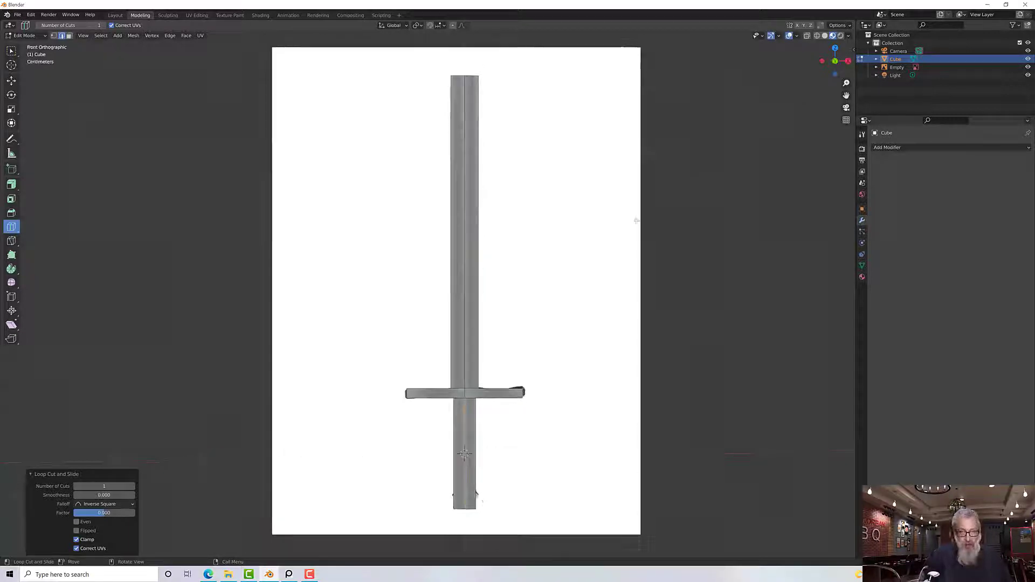
{"action": "left_click", "coordinate": [807, 36]}
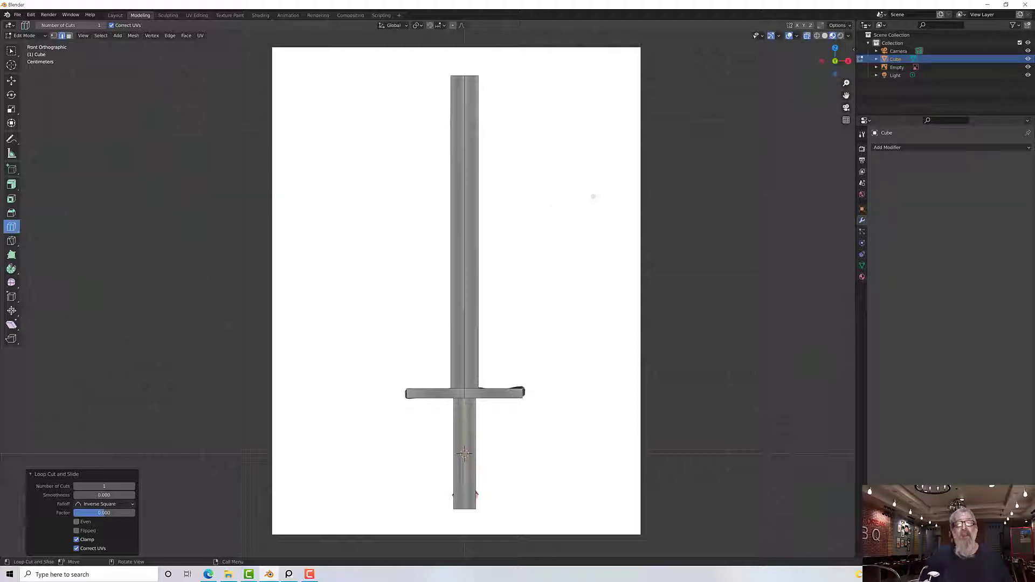
{"action": "left_click", "coordinate": [817, 35]}
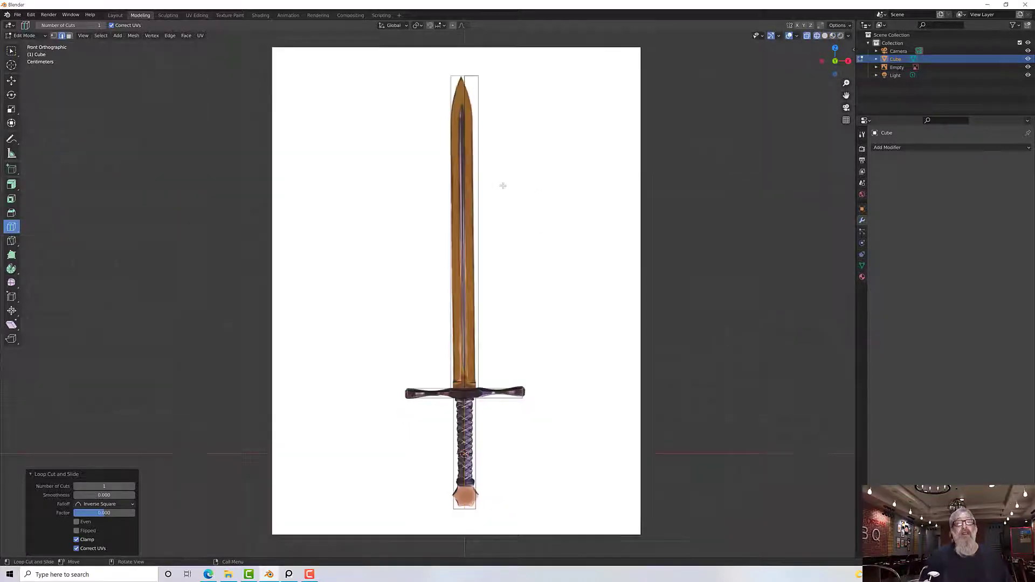
{"action": "scroll", "coordinate": [501, 183], "scroll_direction": "down", "scroll_amount": 1}
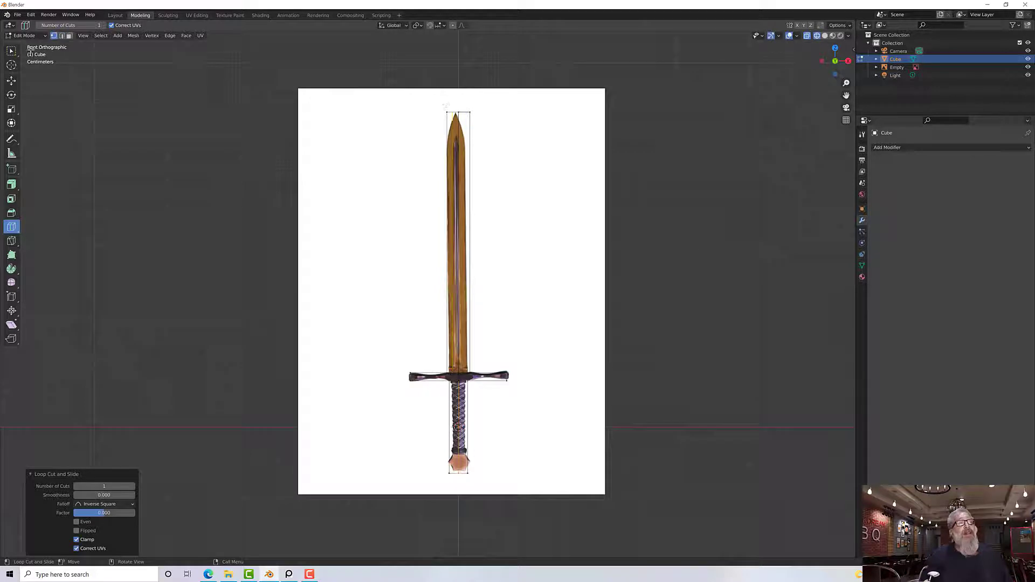
{"action": "key", "text": "w"}
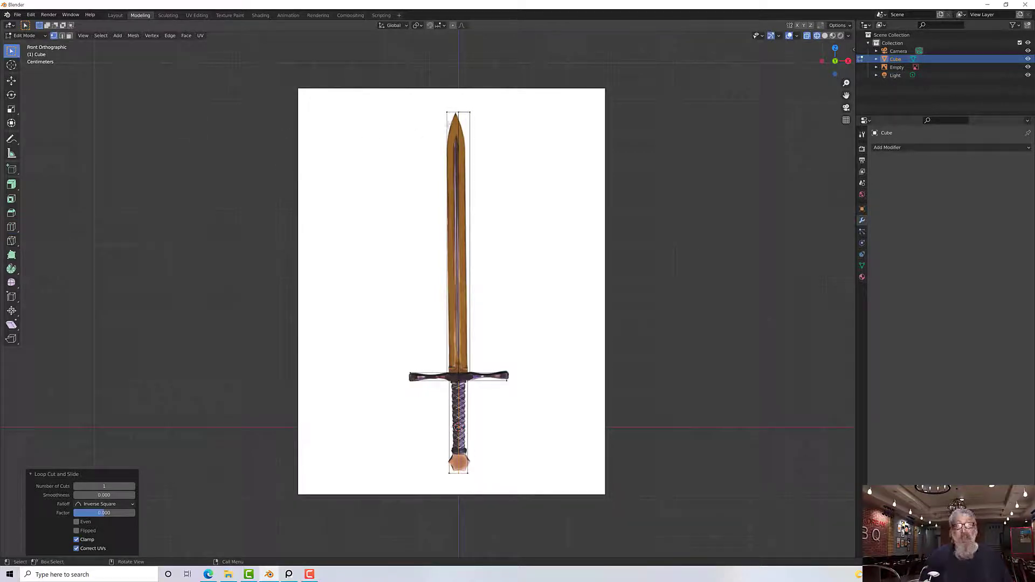
{"action": "left_click_drag", "start_coordinate": [463, 103], "coordinate": [559, 512]}
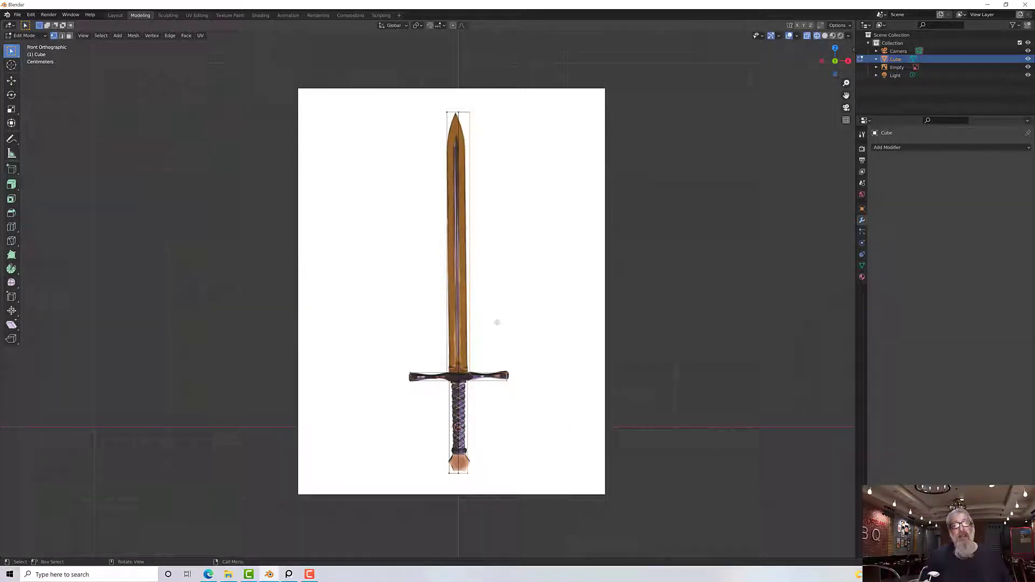
{"action": "key", "text": "x"}
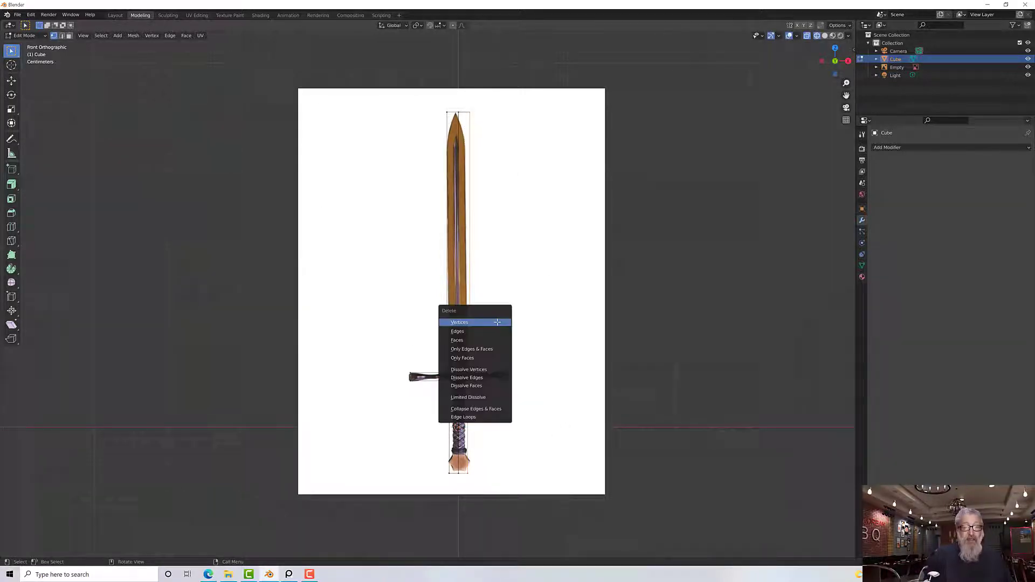
{"action": "left_click", "coordinate": [497, 322]}
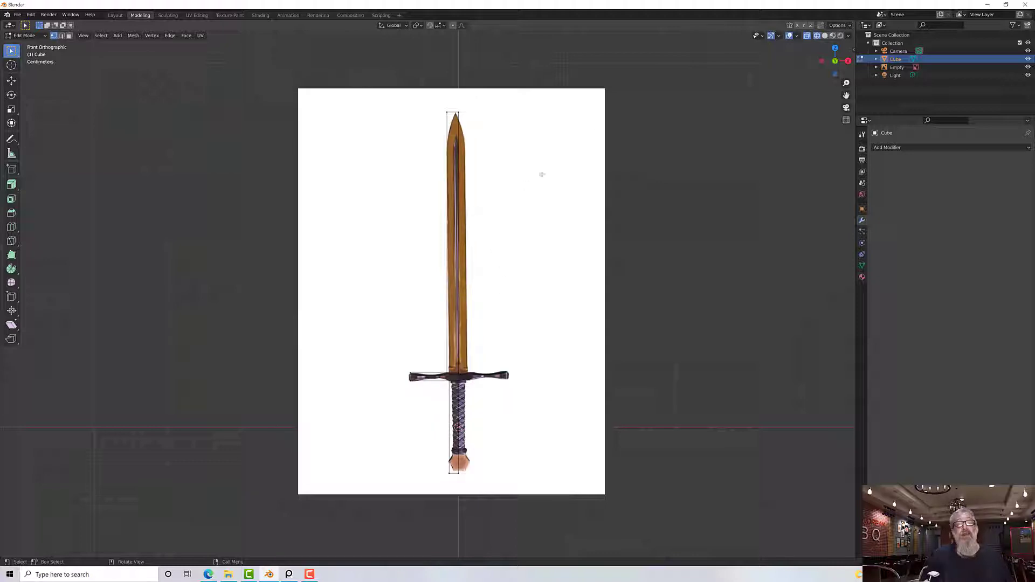
Switch to material preview shading and add a Mirror modifier on the X axis with Clipping enabled to the half sword.
{"action": "left_click", "coordinate": [832, 35]}
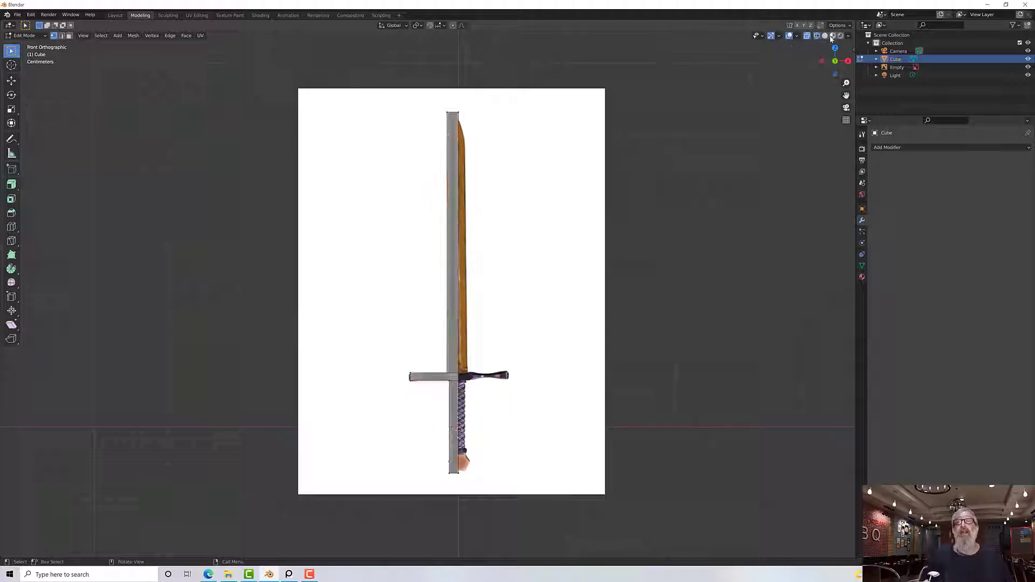
{"action": "mouse_move", "coordinate": [480, 242]}
{"action": "middle_mouse_down"}
{"action": "mouse_move", "coordinate": [446, 279]}
{"action": "mouse_move", "coordinate": [316, 282]}
{"action": "mouse_move", "coordinate": [291, 302]}
{"action": "mouse_move", "coordinate": [307, 232]}
{"action": "mouse_move", "coordinate": [323, 271]}
{"action": "middle_mouse_up"}
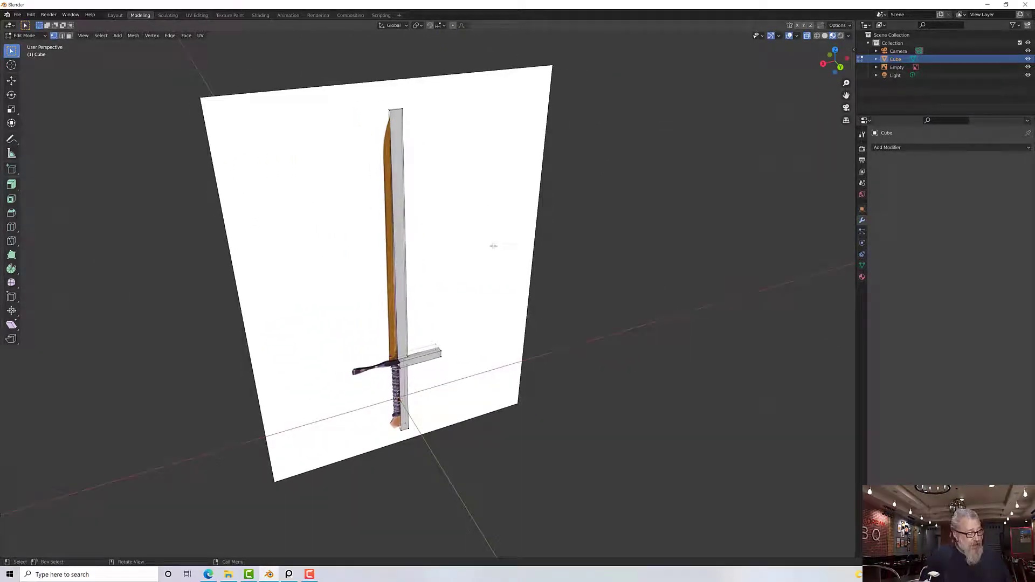
{"action": "left_click", "coordinate": [900, 148]}
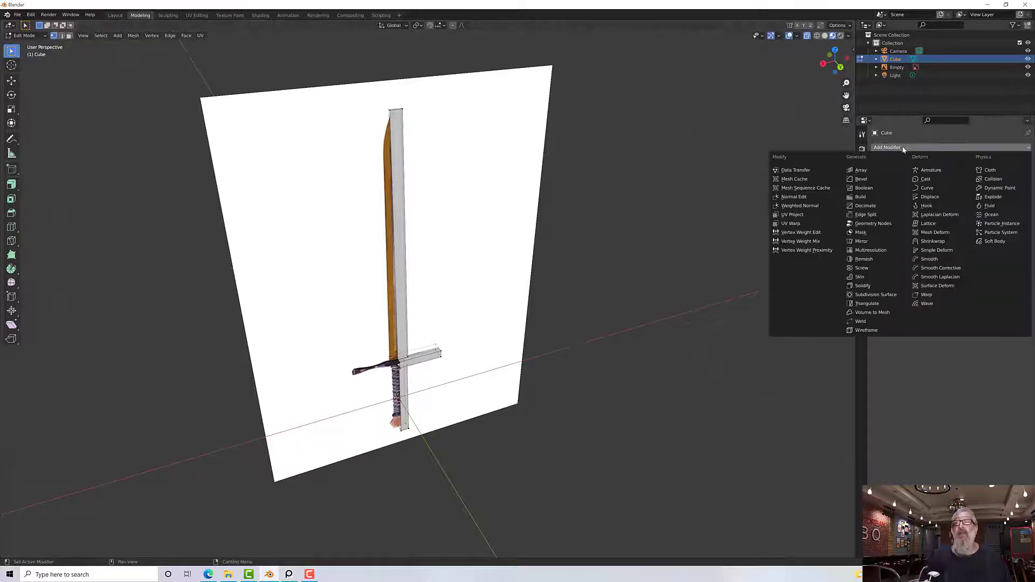
{"action": "left_click", "coordinate": [868, 242]}
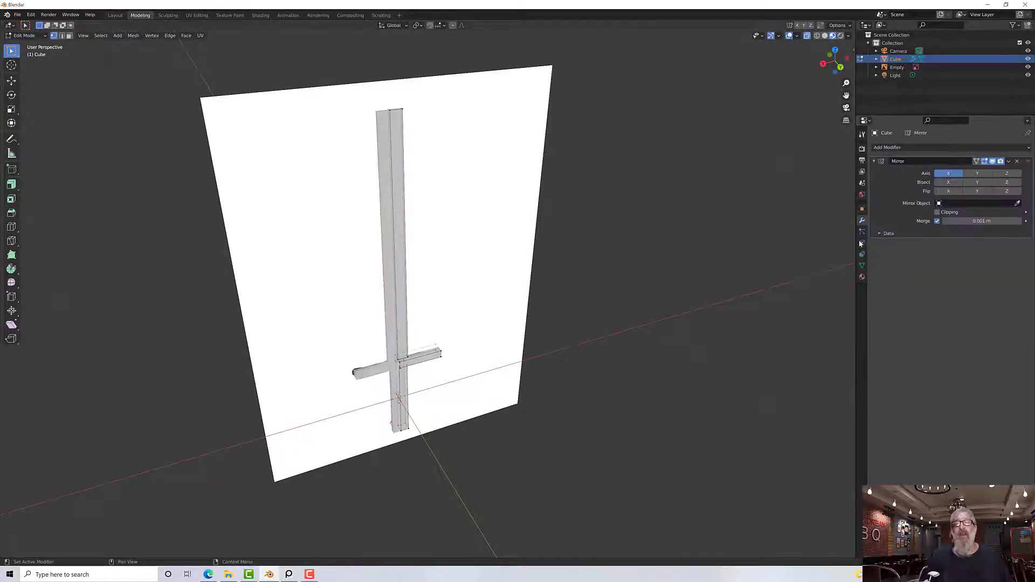
{"action": "middle_click_drag", "start_coordinate": [733, 210], "coordinate": [760, 208]}
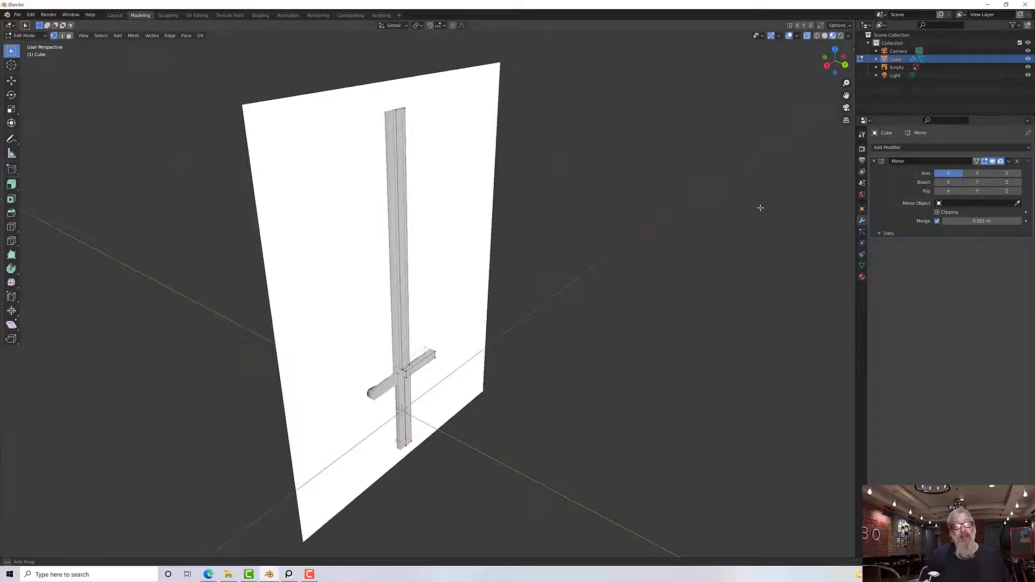
{"action": "left_click", "coordinate": [937, 212]}
{"action": "middle_click_drag", "start_coordinate": [637, 253], "coordinate": [566, 249]}
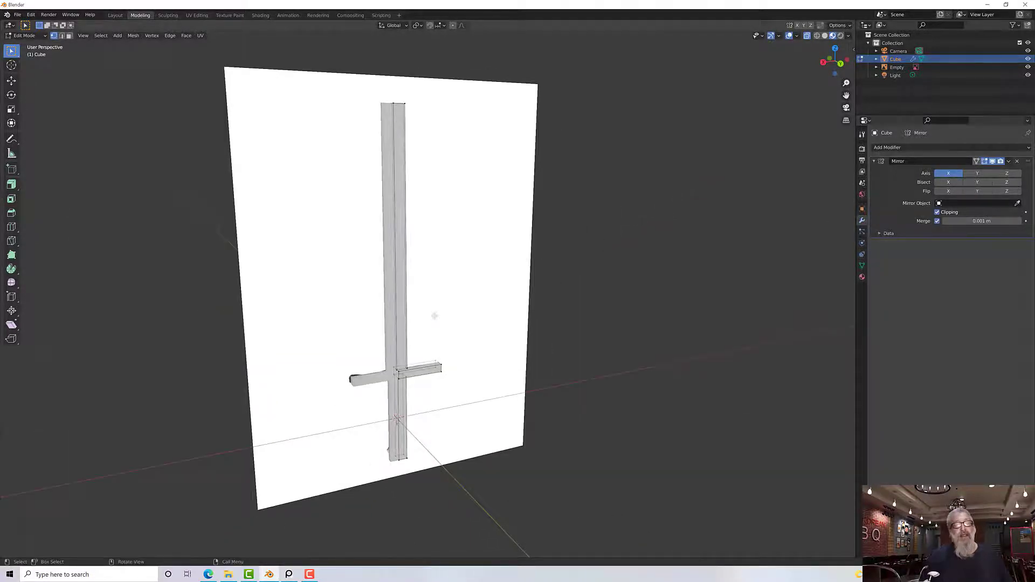
Examine the mirrored sword around the crossguard, and compare it with the reference in front-view wireframe shading.
{"action": "scroll", "coordinate": [435, 317], "scroll_direction": "up", "scroll_amount": 3}
{"action": "middle_click_drag", "start_coordinate": [433, 336], "coordinate": [410, 401]}
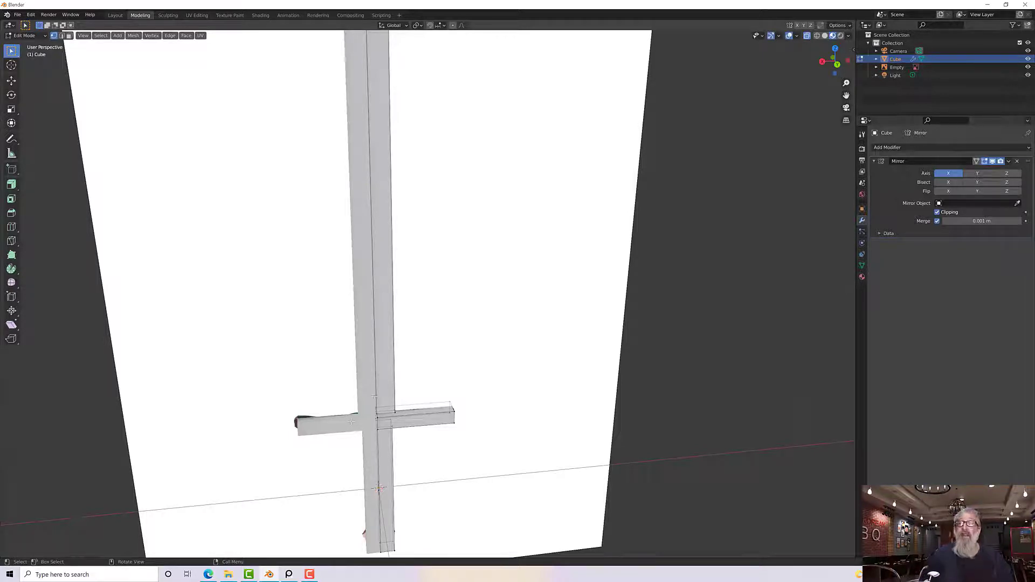
{"action": "scroll", "coordinate": [437, 365], "scroll_direction": "down", "scroll_amount": 6}
{"action": "middle_click_drag", "start_coordinate": [439, 364], "coordinate": [409, 374]}
{"action": "scroll", "coordinate": [428, 364], "scroll_direction": "up", "scroll_amount": 4}
{"action": "scroll", "coordinate": [417, 376], "scroll_direction": "down", "scroll_amount": 3}
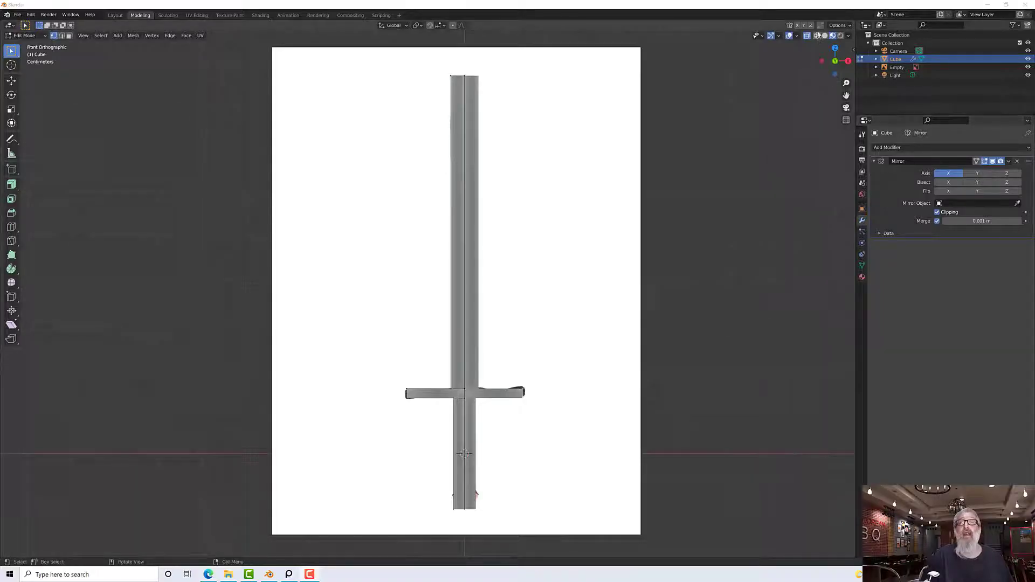
{"action": "left_click", "coordinate": [817, 37]}
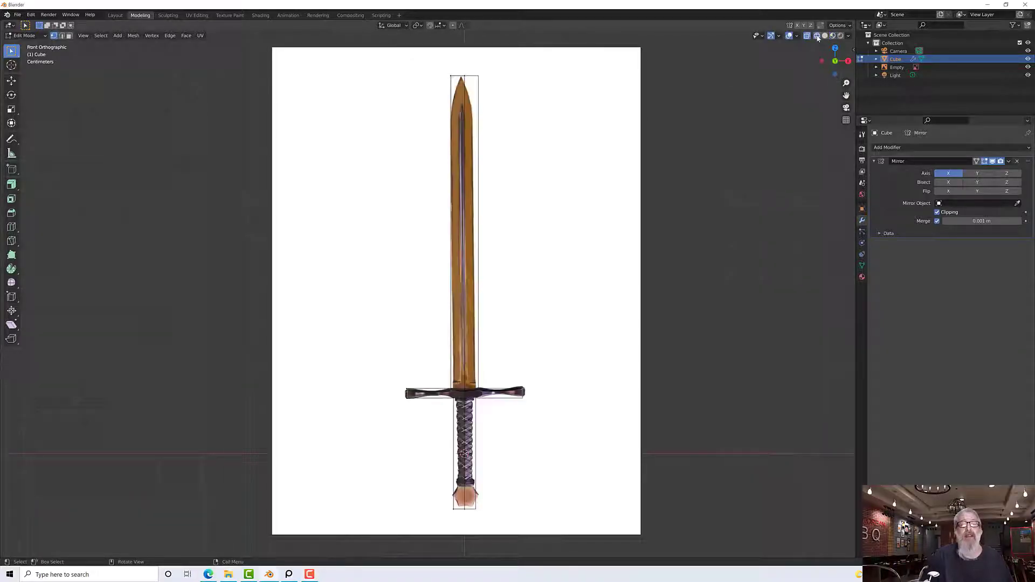
{"action": "scroll", "coordinate": [475, 378], "scroll_direction": "up", "scroll_amount": 3}
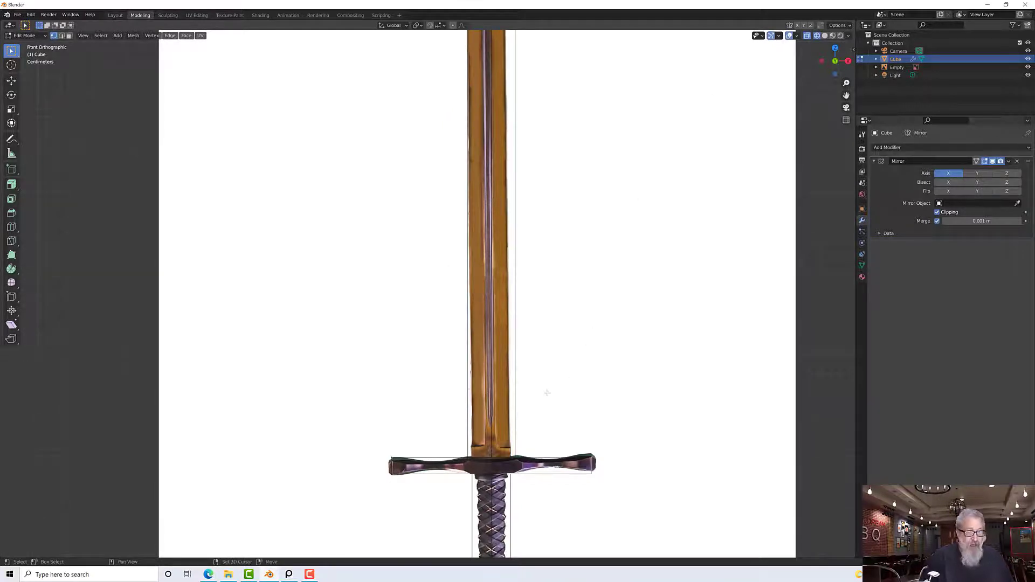
Add evenly spaced vertical loop cuts along the modelled crossguard arm, with closer cuts toward its outer end.
{"action": "middle_click_drag", "start_coordinate": [548, 393], "coordinate": [546, 297], "text": "shift"}
{"action": "scroll", "coordinate": [546, 298], "scroll_direction": "up", "scroll_amount": 1}
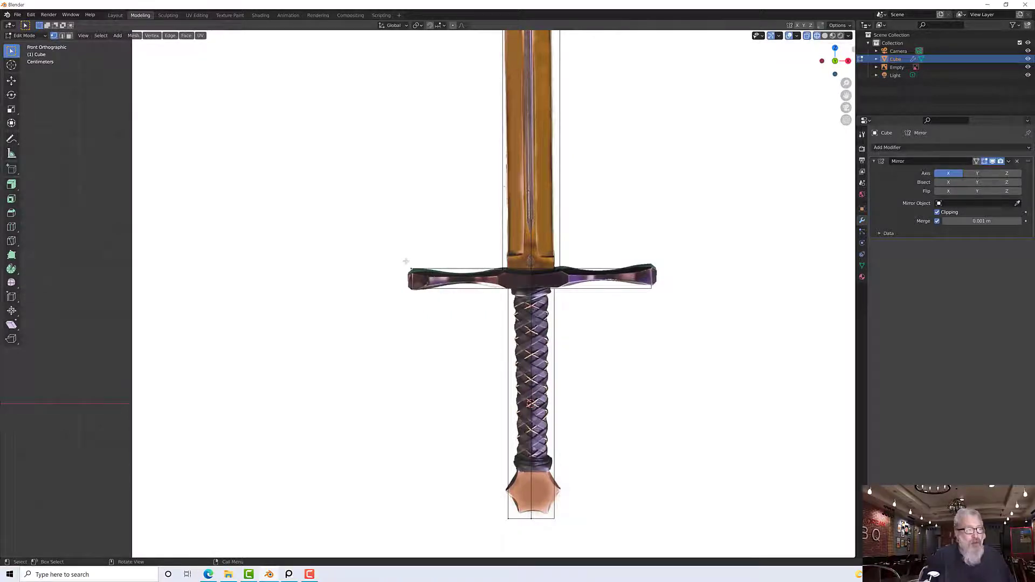
{"action": "left_click", "coordinate": [12, 227]}
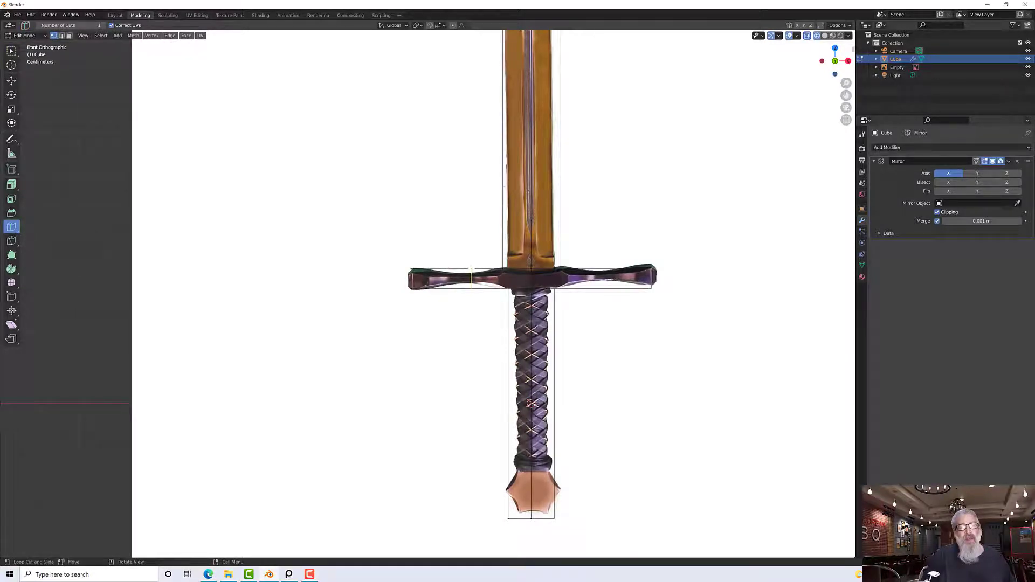
{"action": "left_click", "coordinate": [471, 269]}
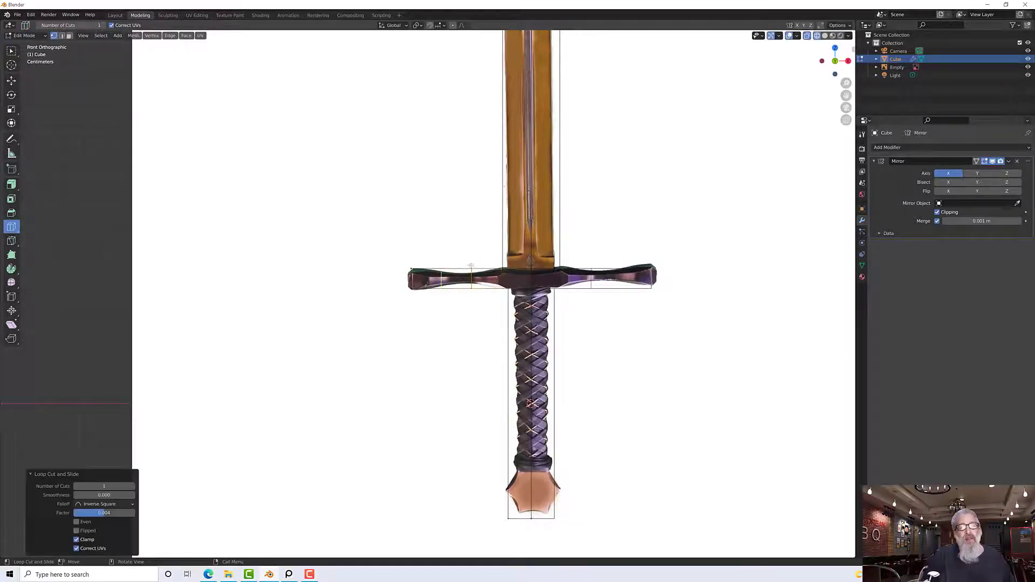
{"action": "left_click", "coordinate": [501, 283]}
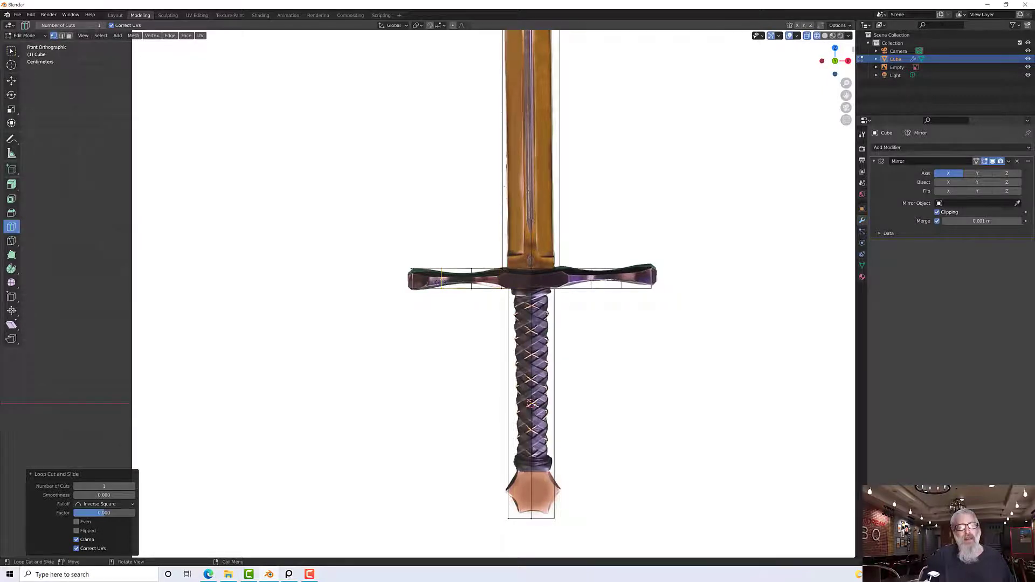
{"action": "left_click", "coordinate": [441, 282]}
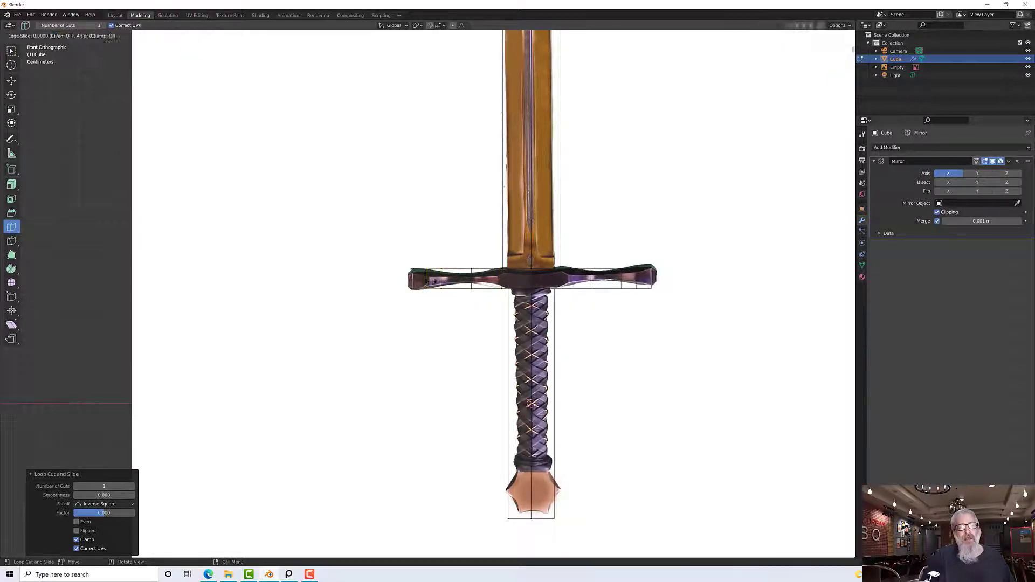
{"action": "left_click", "coordinate": [459, 296]}
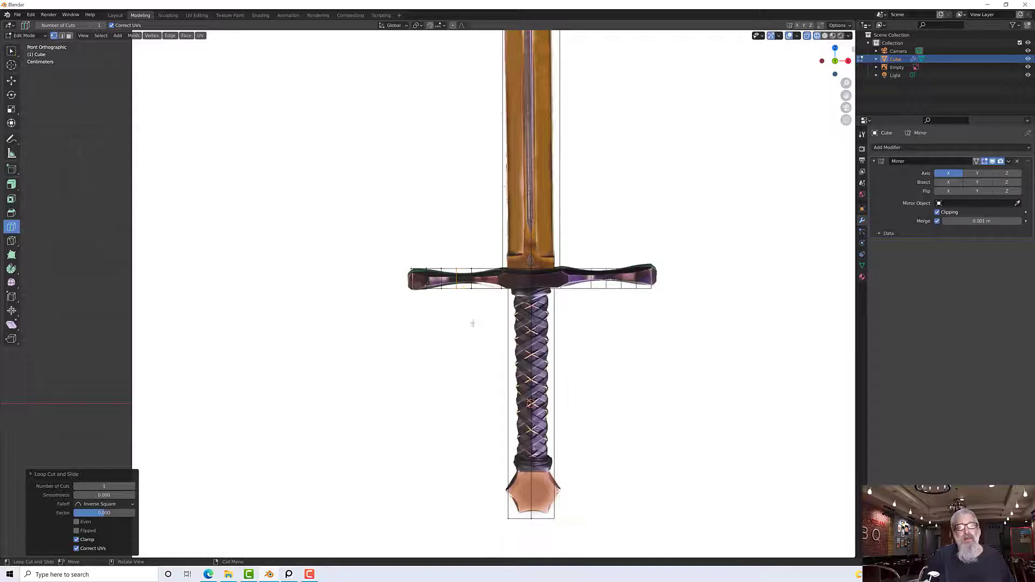
{"action": "scroll", "coordinate": [461, 308], "scroll_direction": "up", "scroll_amount": 2}
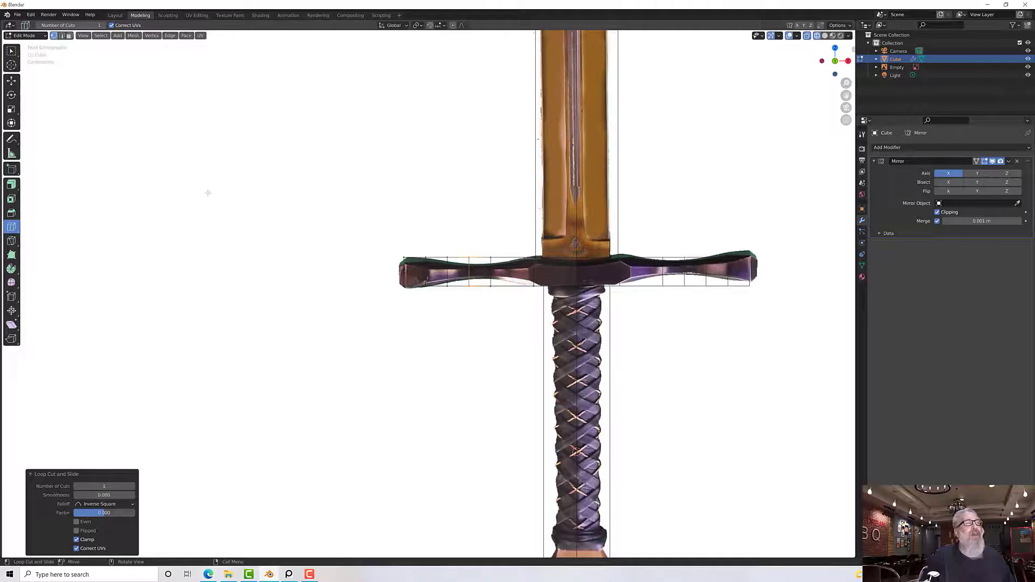
Select the two loops at the crossguard arm's narrow middle and scale them down on Y and to 0.532 on Z.
{"action": "left_click", "coordinate": [11, 52]}
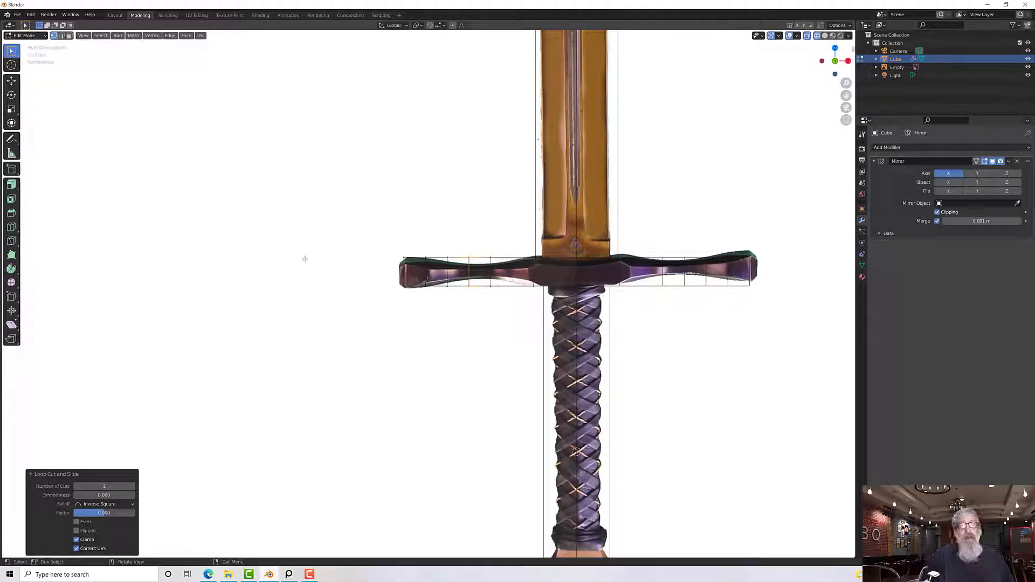
{"action": "left_click", "coordinate": [482, 296]}
{"action": "key", "text": "ctrl+space"}
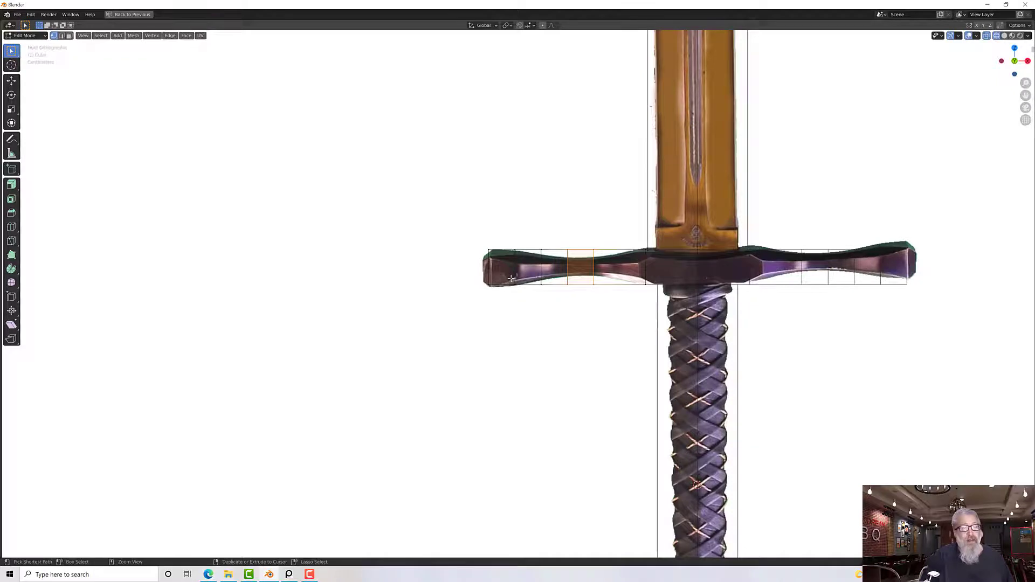
{"action": "key", "text": "ctrl+space"}
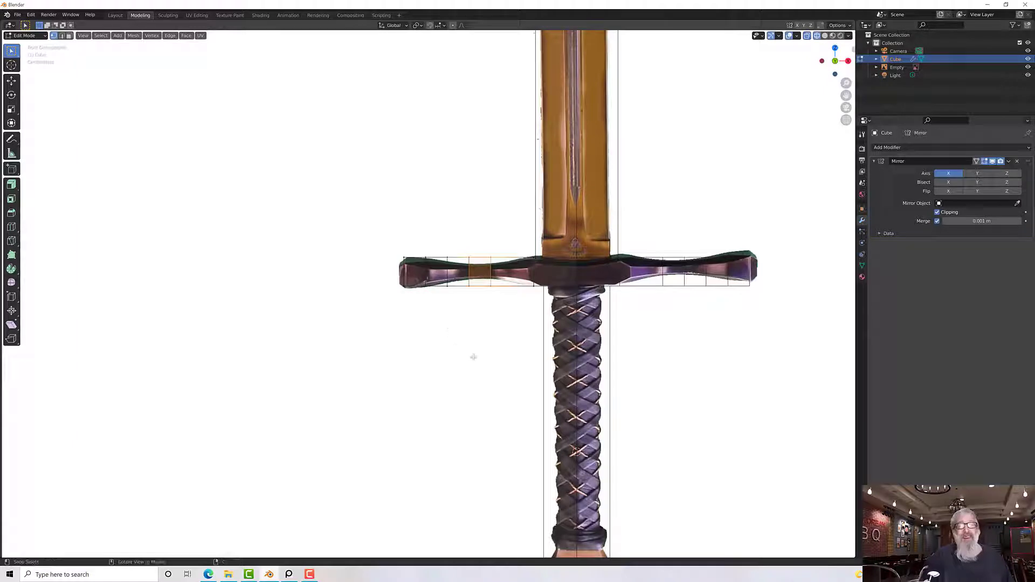
{"action": "middle_click_drag", "start_coordinate": [474, 357], "coordinate": [515, 377]}
{"action": "scroll", "coordinate": [514, 377], "scroll_direction": "up", "scroll_amount": 2}
{"action": "key", "text": "r"}
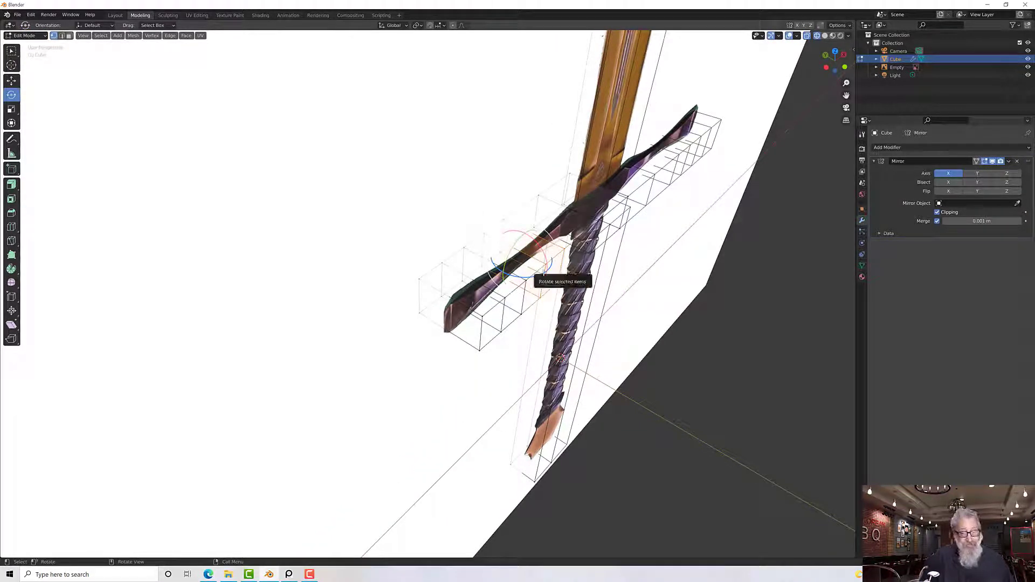
{"action": "key", "text": "s"}
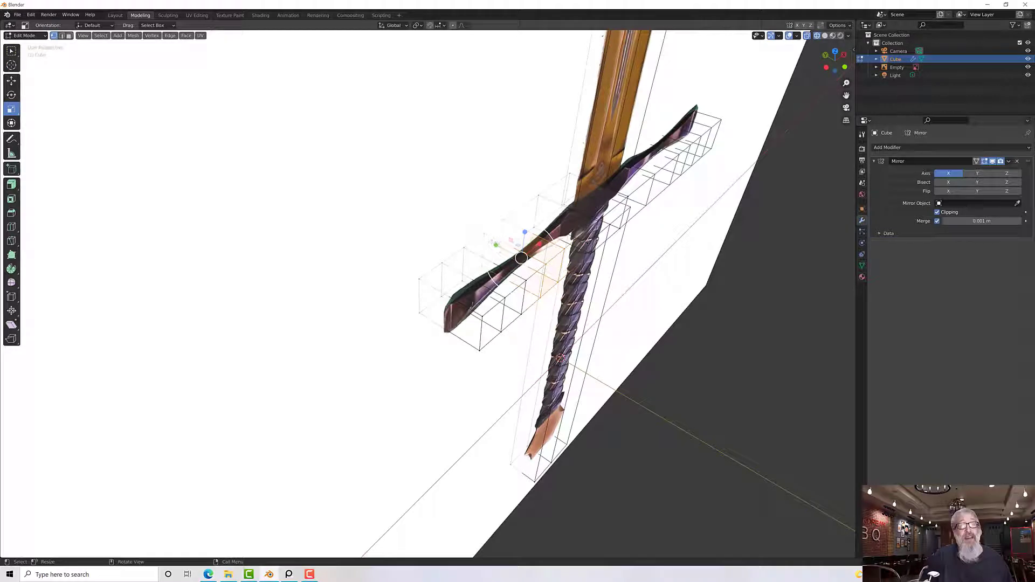
{"action": "left_click_drag", "start_coordinate": [496, 246], "coordinate": [513, 263]}
{"action": "middle_click_drag", "start_coordinate": [539, 273], "coordinate": [485, 222]}
{"action": "left_click_drag", "start_coordinate": [502, 229], "coordinate": [504, 241]}
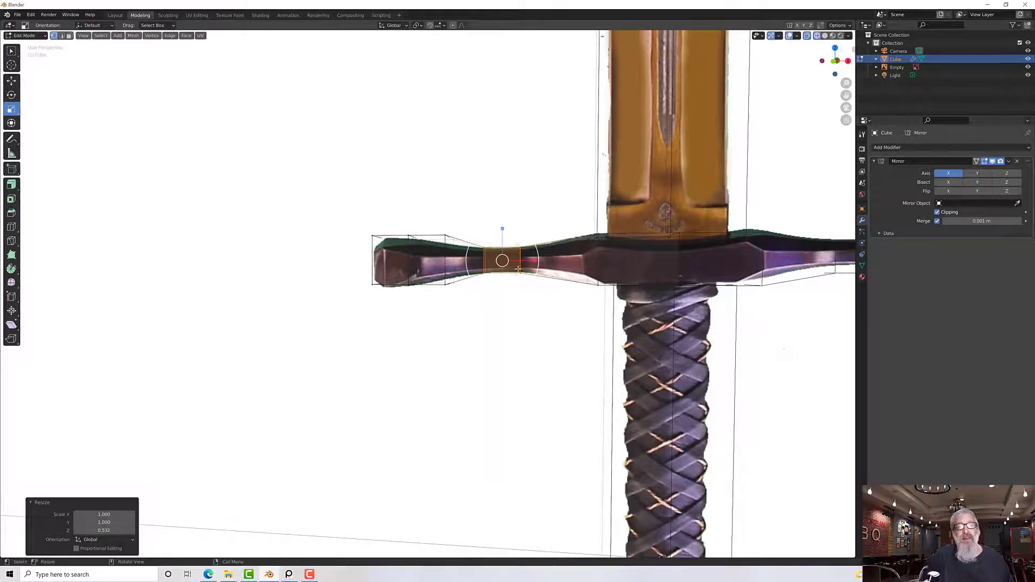
{"action": "key", "text": "KP_1"}
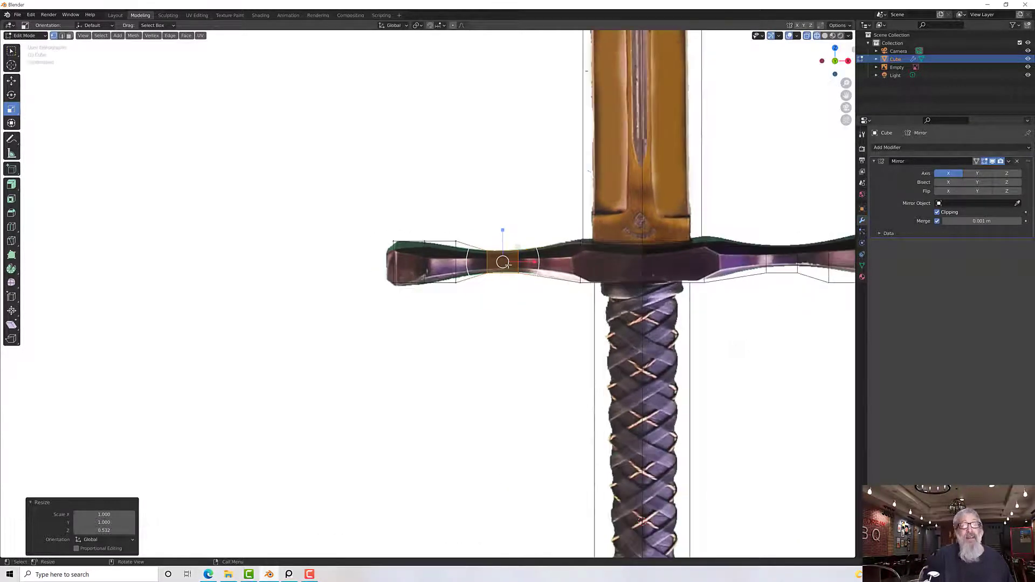
Scale the next loop outward on the crossguard arm to 0.716 on Z and 0.443 on Y, and fine-tune its Y thickness.
{"action": "scroll", "coordinate": [508, 264], "scroll_direction": "up", "scroll_amount": 3}
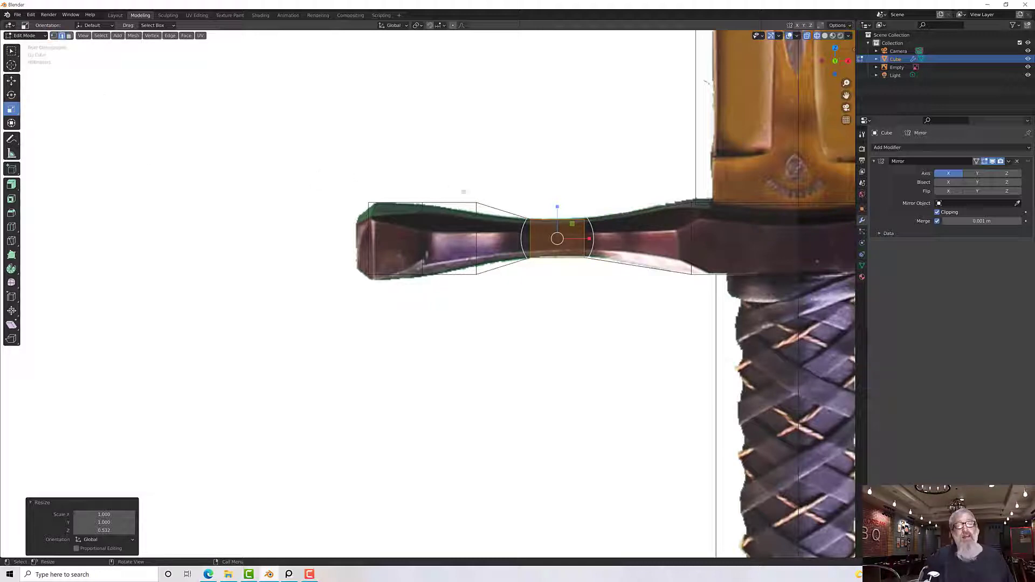
{"action": "left_click_drag", "start_coordinate": [463, 191], "coordinate": [493, 299]}
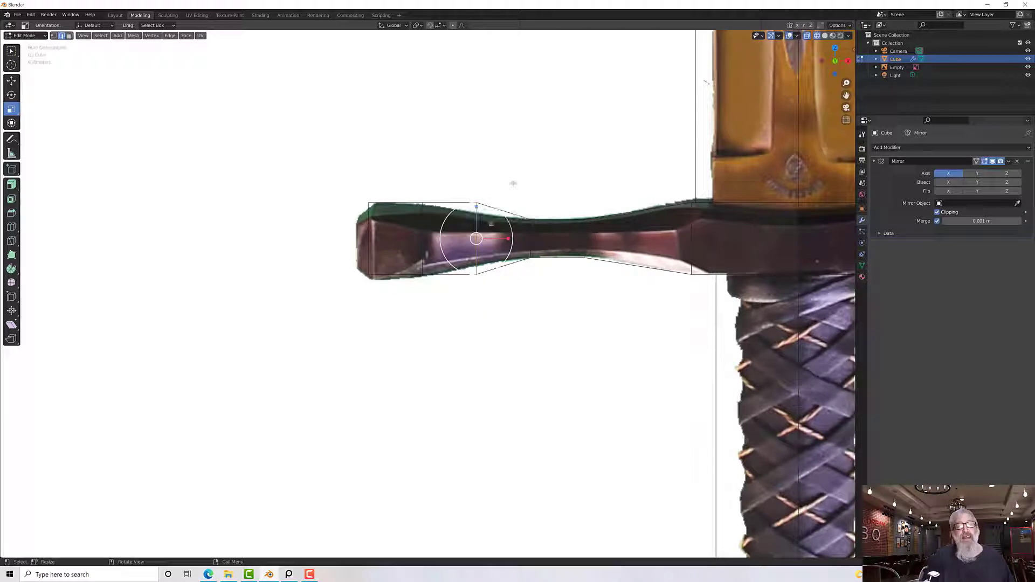
{"action": "left_click_drag", "start_coordinate": [476, 206], "coordinate": [507, 203]}
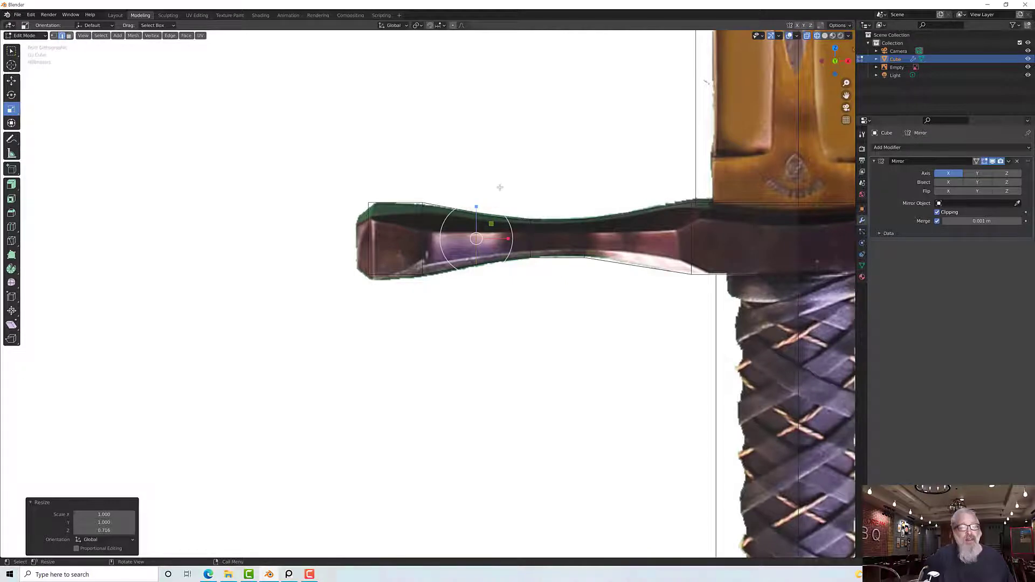
{"action": "scroll", "coordinate": [502, 186], "scroll_direction": "down", "scroll_amount": 1}
{"action": "middle_click_drag", "start_coordinate": [528, 173], "coordinate": [525, 264]}
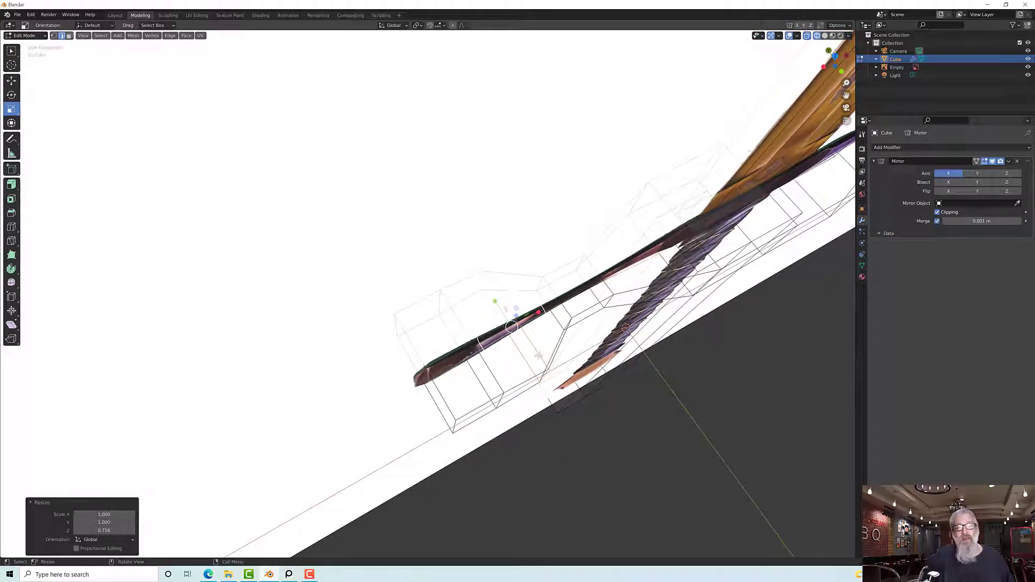
{"action": "key", "text": "s"}
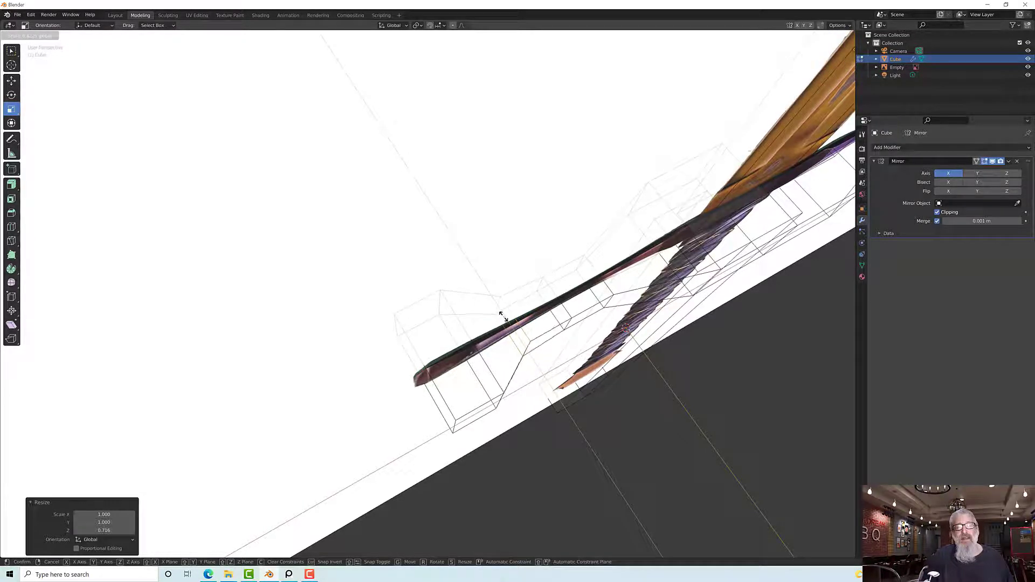
{"action": "left_click", "coordinate": [501, 317]}
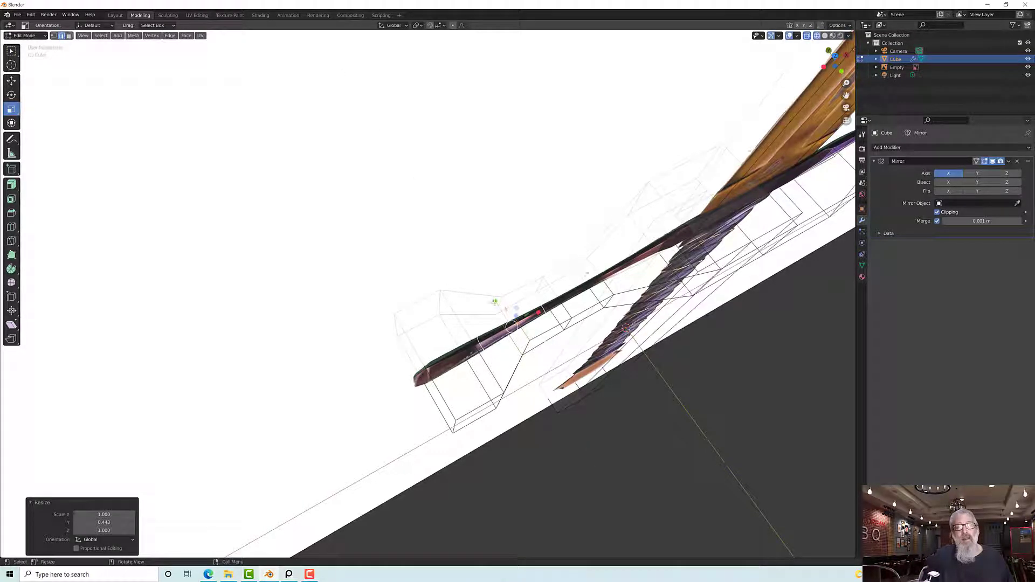
{"action": "key", "text": "s"}
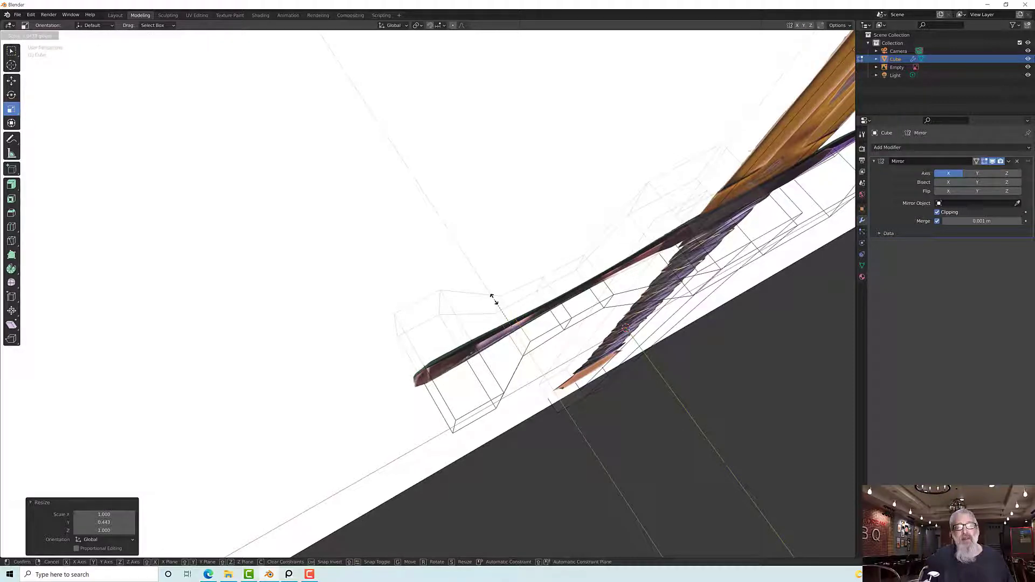
{"action": "left_click", "coordinate": [490, 294]}
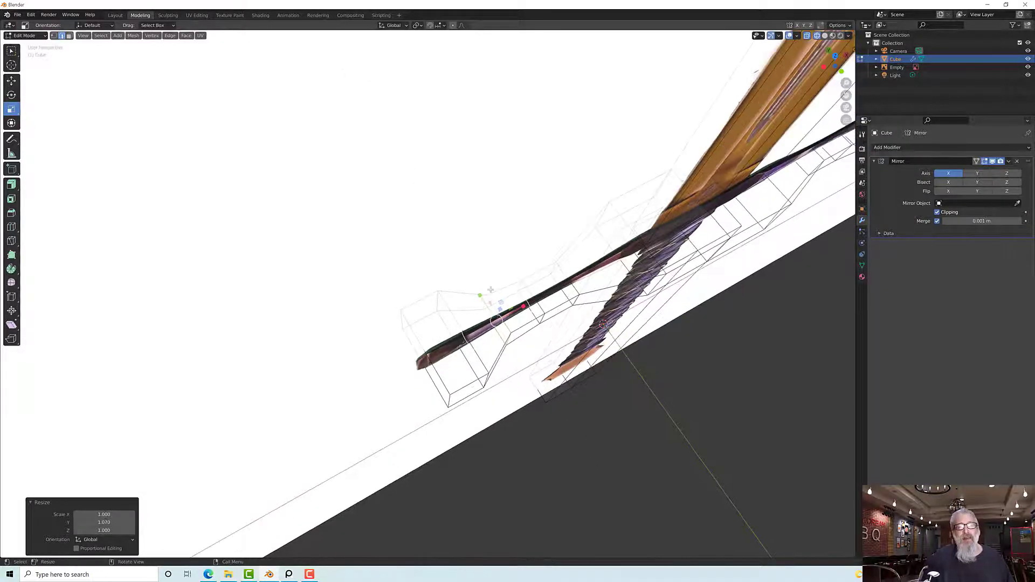
Select the block at the crossguard arm's outer end and scale its thickness to 0.626 on Y.
{"action": "middle_click_drag", "start_coordinate": [472, 277], "coordinate": [436, 250]}
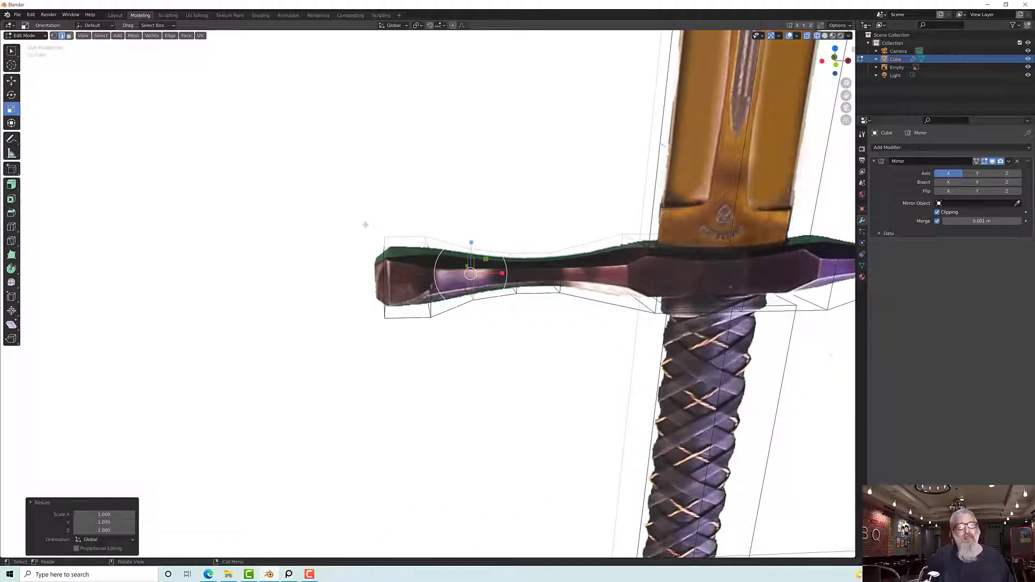
{"action": "left_click_drag", "start_coordinate": [364, 217], "coordinate": [443, 350]}
{"action": "middle_click_drag", "start_coordinate": [443, 349], "coordinate": [432, 328]}
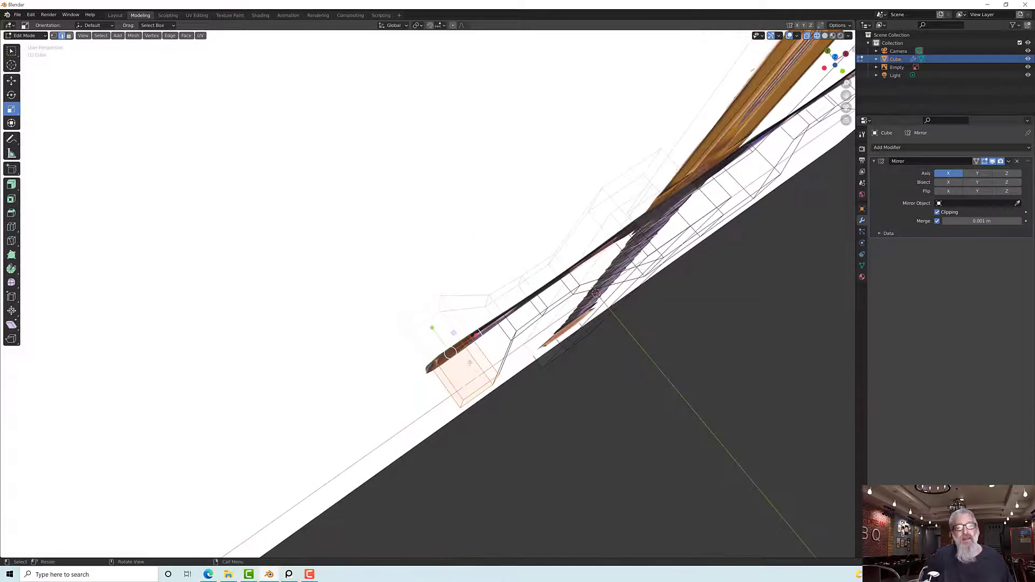
{"action": "key", "text": "s"}
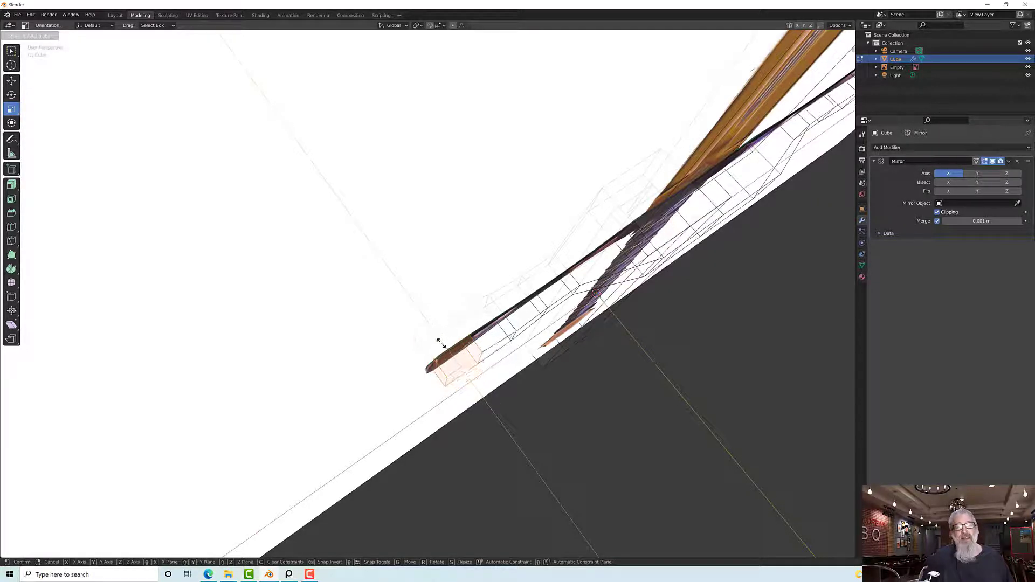
{"action": "left_click", "coordinate": [434, 335]}
{"action": "middle_click_drag", "start_coordinate": [434, 335], "coordinate": [418, 269]}
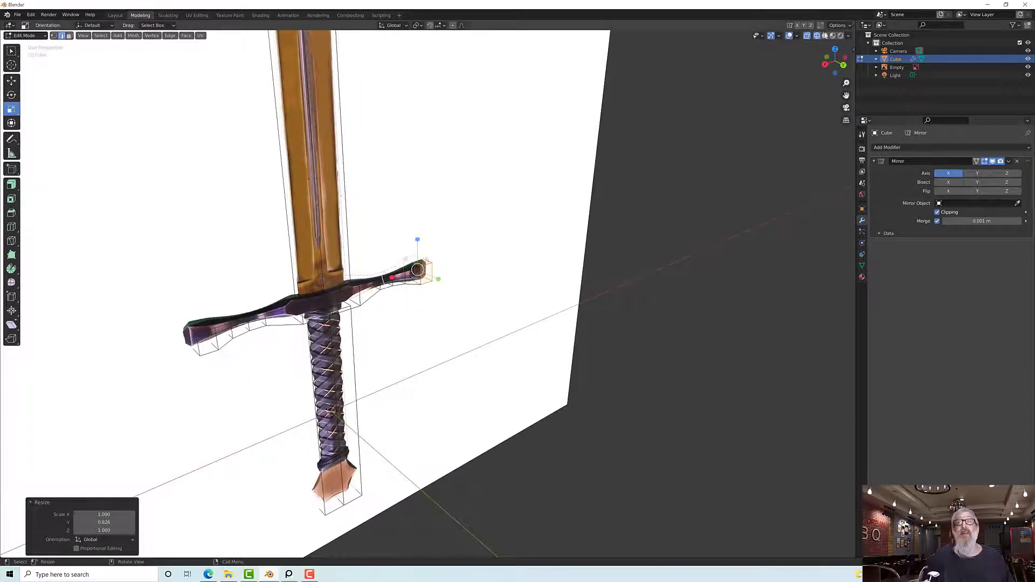
Examine the tapered crossguard from several angles in material preview shading.
{"action": "left_click", "coordinate": [833, 36]}
{"action": "middle_click_drag", "start_coordinate": [489, 266], "coordinate": [392, 329]}
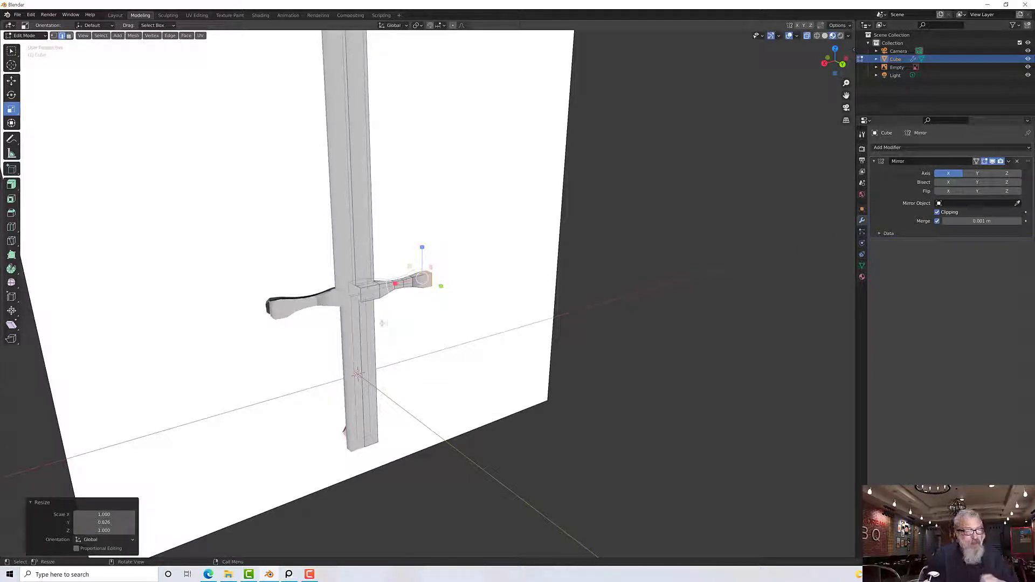
{"action": "scroll", "coordinate": [388, 355], "scroll_direction": "down", "scroll_amount": 3}
{"action": "scroll", "coordinate": [387, 368], "scroll_direction": "up", "scroll_amount": 4}
{"action": "middle_click_drag", "start_coordinate": [387, 369], "coordinate": [361, 356]}
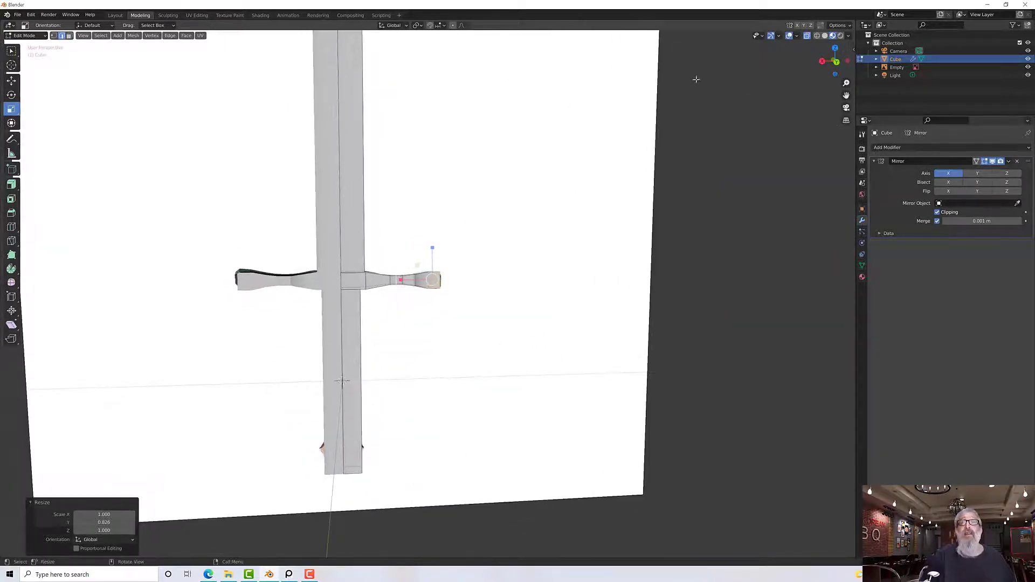
Using X-ray wireframe in front view, move the grip's bottom end up 0.051766 m on Z to the pommel's upper edge, and return to Object Mode.
{"action": "left_click", "coordinate": [807, 35]}
{"action": "middle_click_drag", "start_coordinate": [604, 240], "coordinate": [501, 380]}
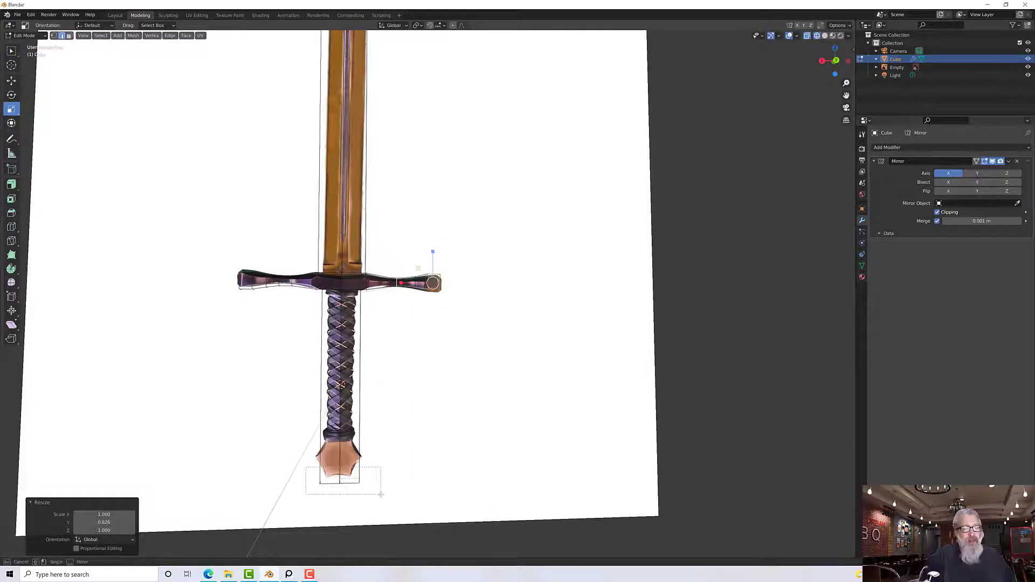
{"action": "left_click", "coordinate": [318, 480]}
{"action": "middle_click_drag", "start_coordinate": [324, 480], "coordinate": [395, 426]}
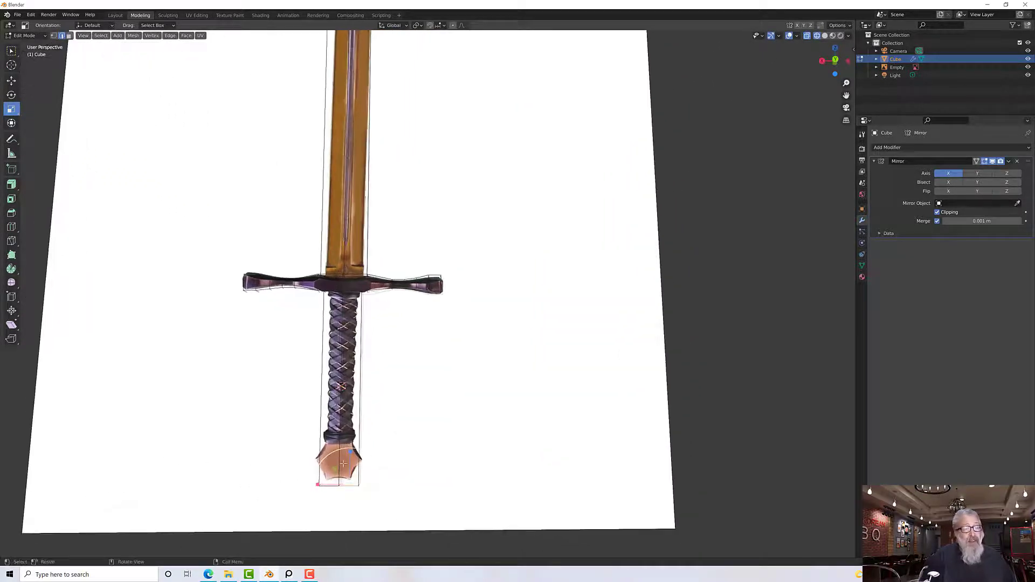
{"action": "scroll", "coordinate": [343, 464], "scroll_direction": "up", "scroll_amount": 2}
{"action": "middle_click_drag", "start_coordinate": [370, 474], "coordinate": [347, 494]}
{"action": "key", "text": "KP_1"}
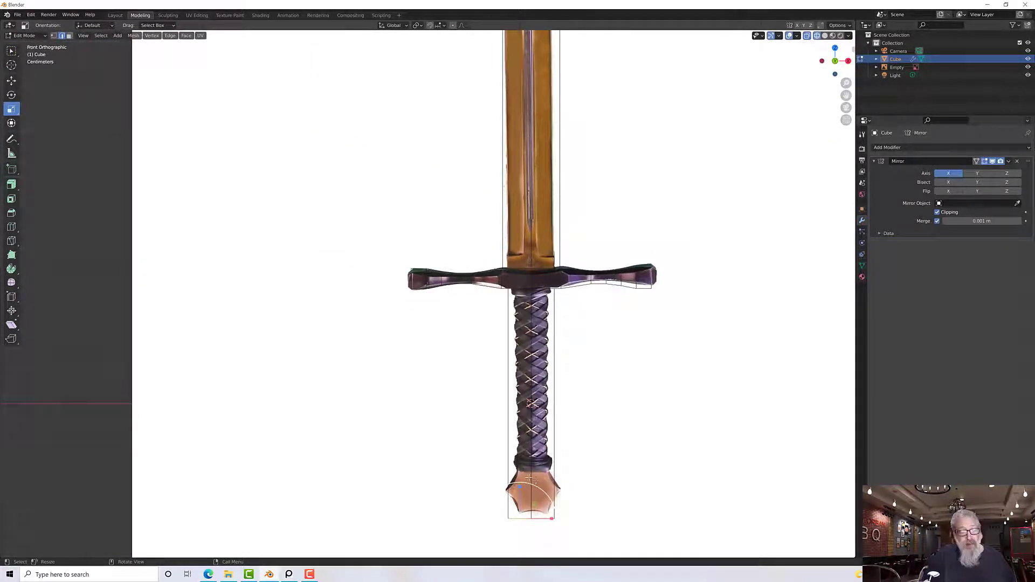
{"action": "key", "text": "w"}
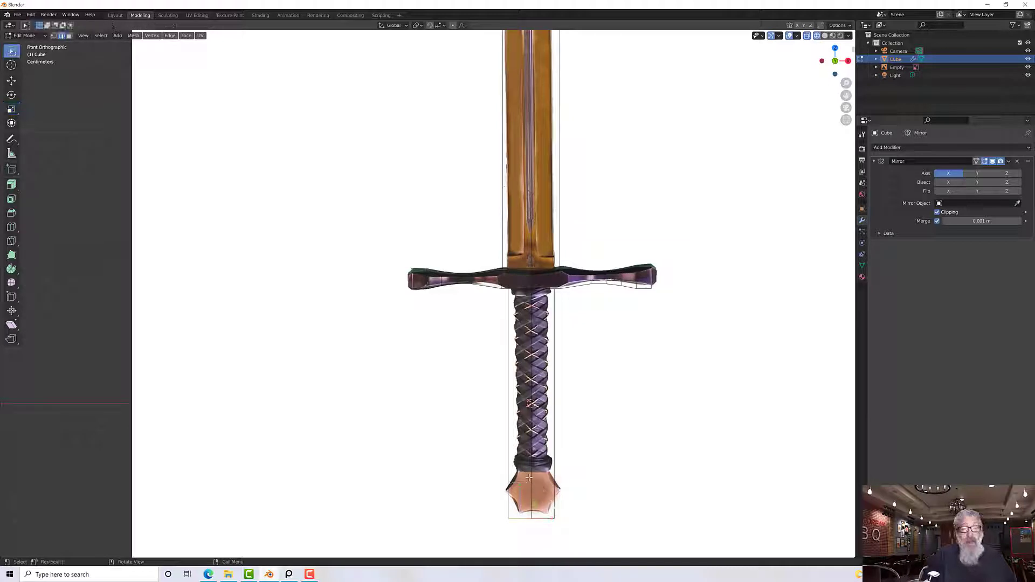
{"action": "key", "text": "g"}
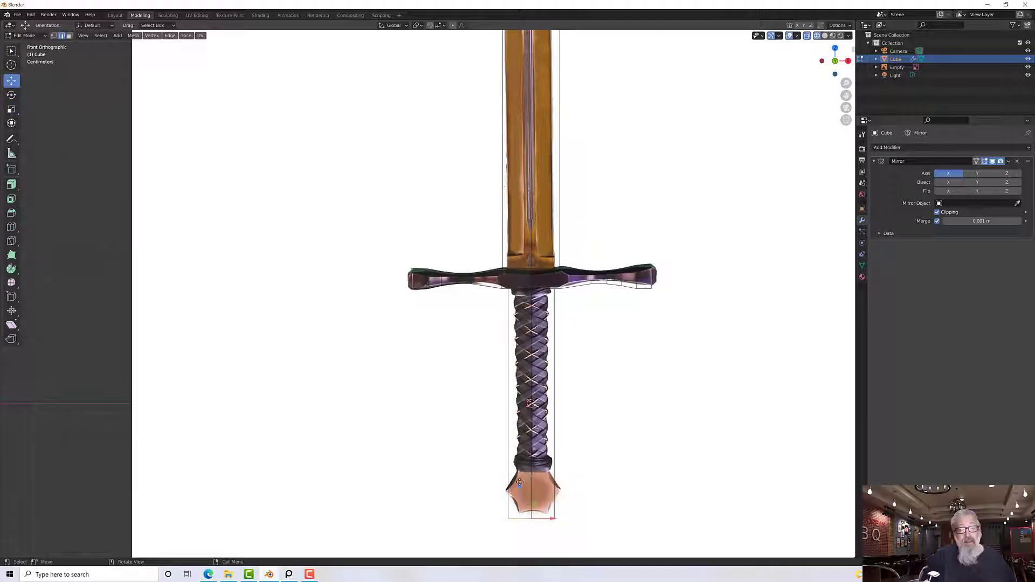
{"action": "left_click_drag", "start_coordinate": [530, 468], "coordinate": [518, 437]}
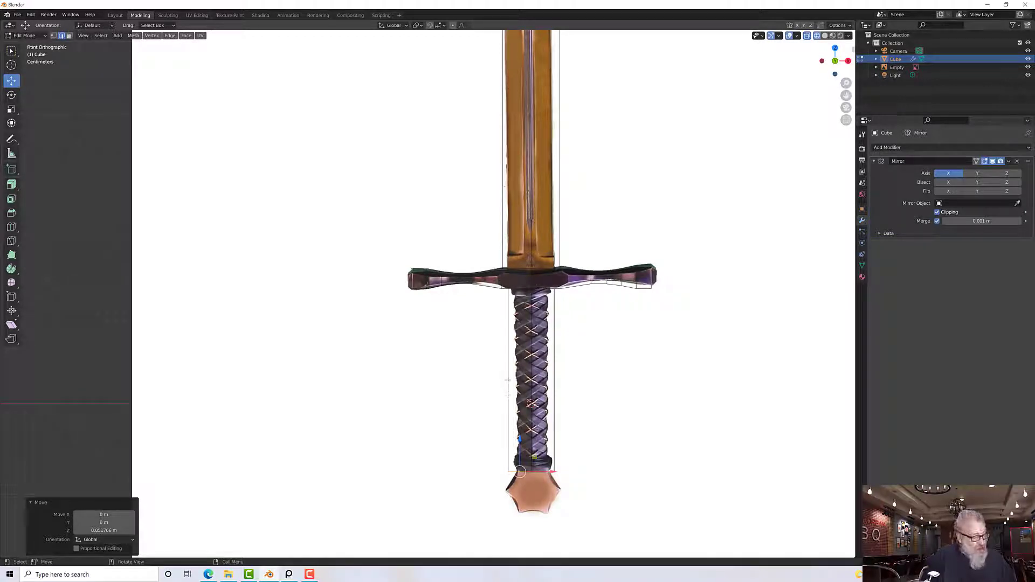
{"action": "key", "text": "Tab"}
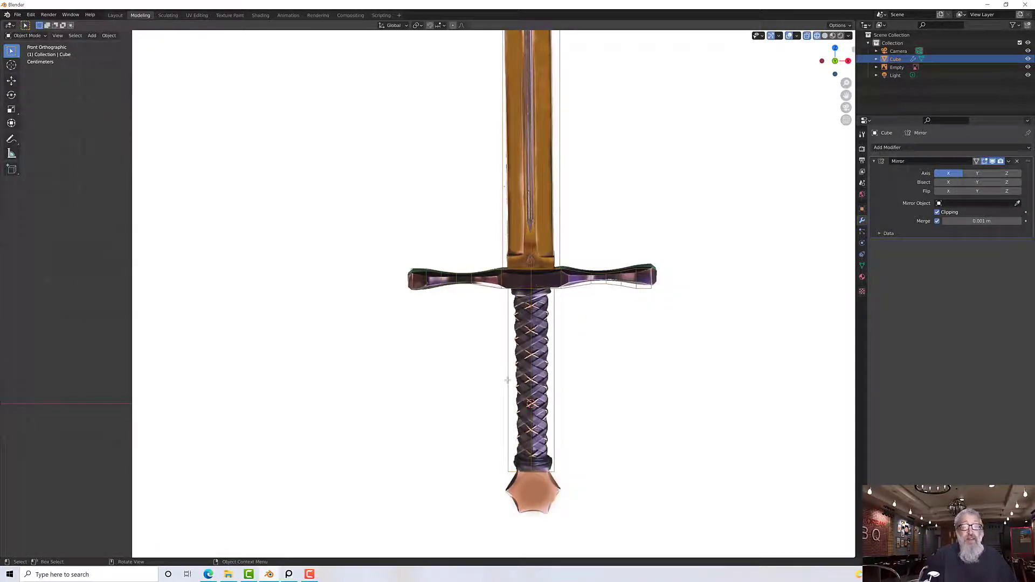
In Edit Mode, select the grip's outer vertical edges and move them 0.00714 m inward on X to match the reference grip.
{"action": "key", "text": "Tab"}
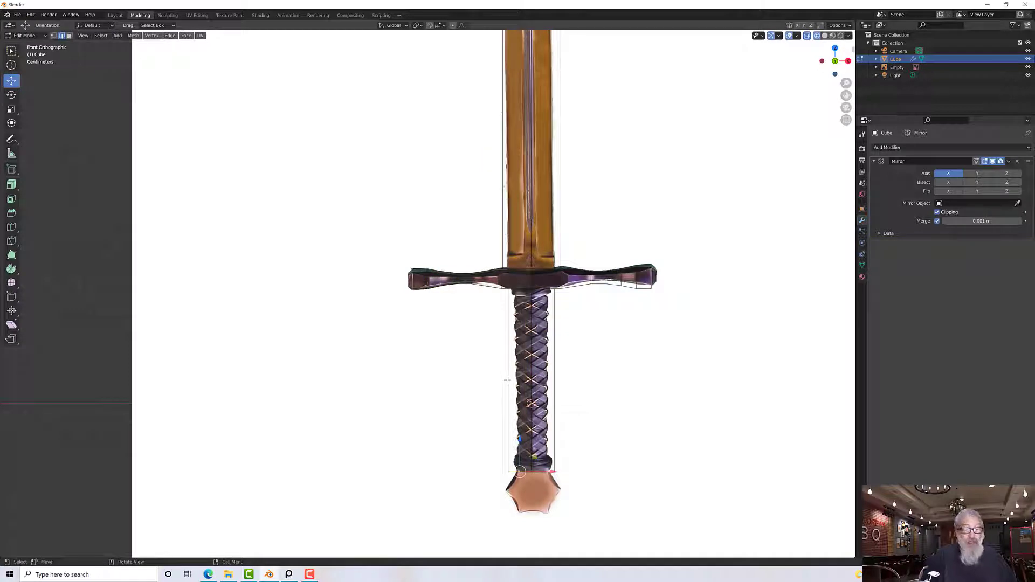
{"action": "key", "text": "w"}
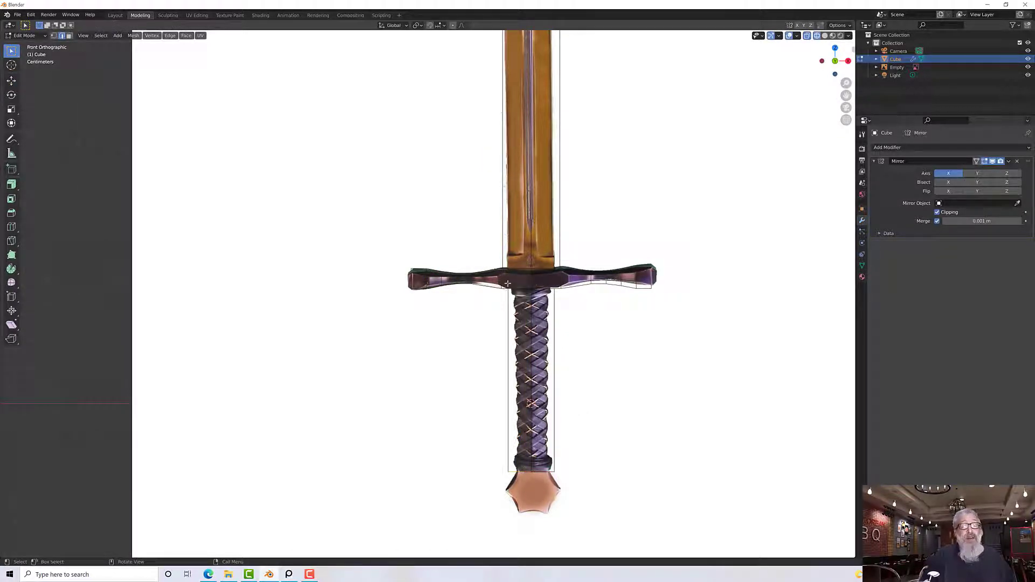
{"action": "left_click_drag", "start_coordinate": [506, 284], "coordinate": [510, 484]}
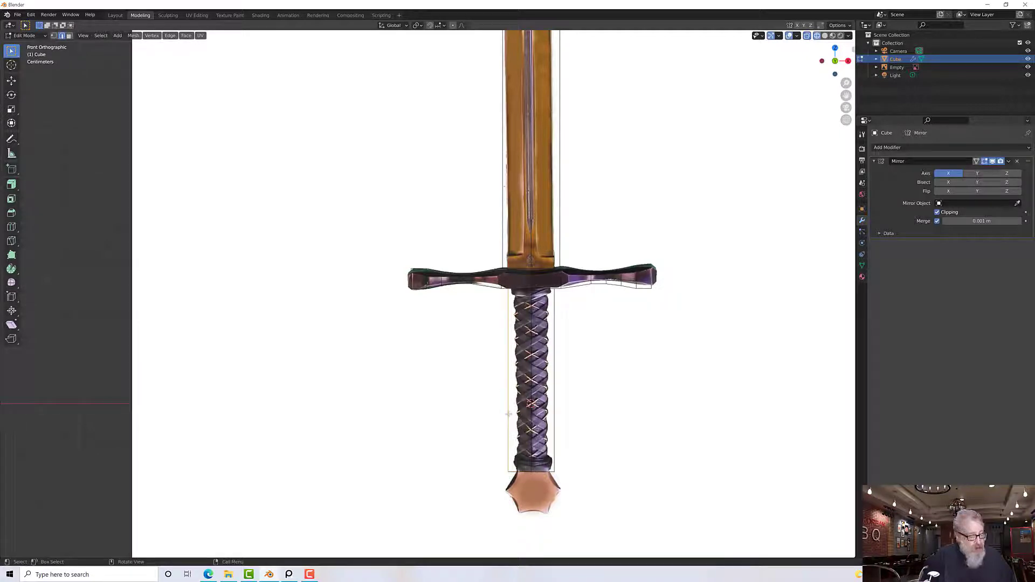
{"action": "key", "text": "shift+space"}
{"action": "key", "text": "g"}
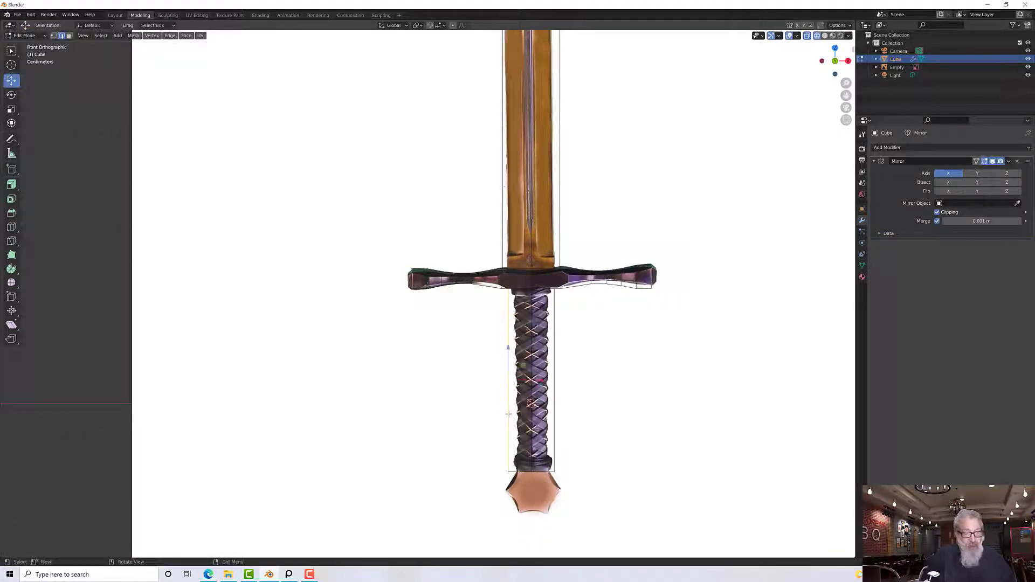
{"action": "left_click_drag", "start_coordinate": [536, 381], "coordinate": [545, 380]}
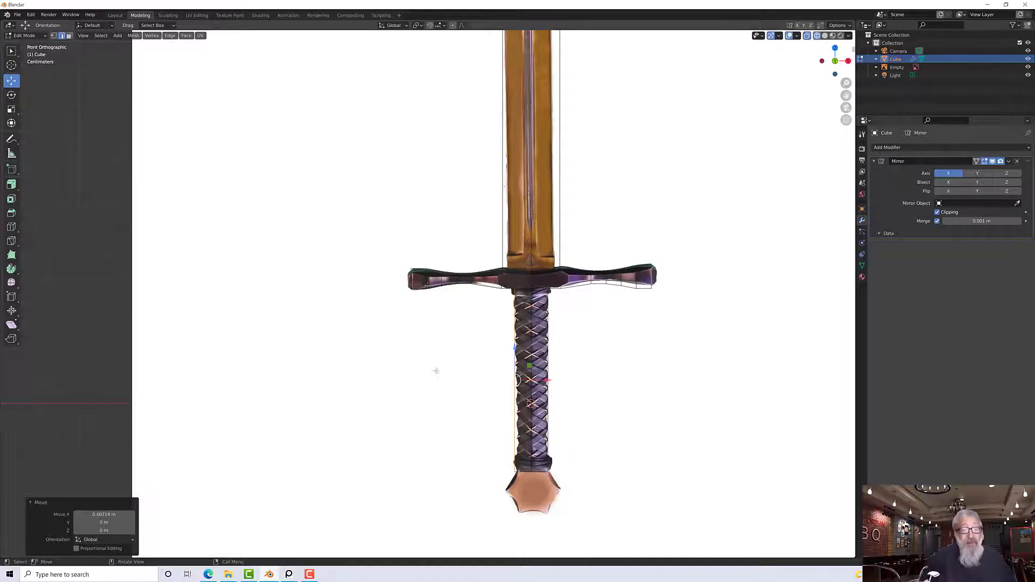
Add a single horizontal loop cut across the middle of the blade in front view.
{"action": "scroll", "coordinate": [440, 375], "scroll_direction": "down", "scroll_amount": 1}
{"action": "middle_click_drag", "start_coordinate": [461, 402], "coordinate": [513, 351]}
{"action": "scroll", "coordinate": [499, 386], "scroll_direction": "up", "scroll_amount": 2}
{"action": "scroll", "coordinate": [498, 383], "scroll_direction": "down", "scroll_amount": 3}
{"action": "key", "text": "KP_1"}
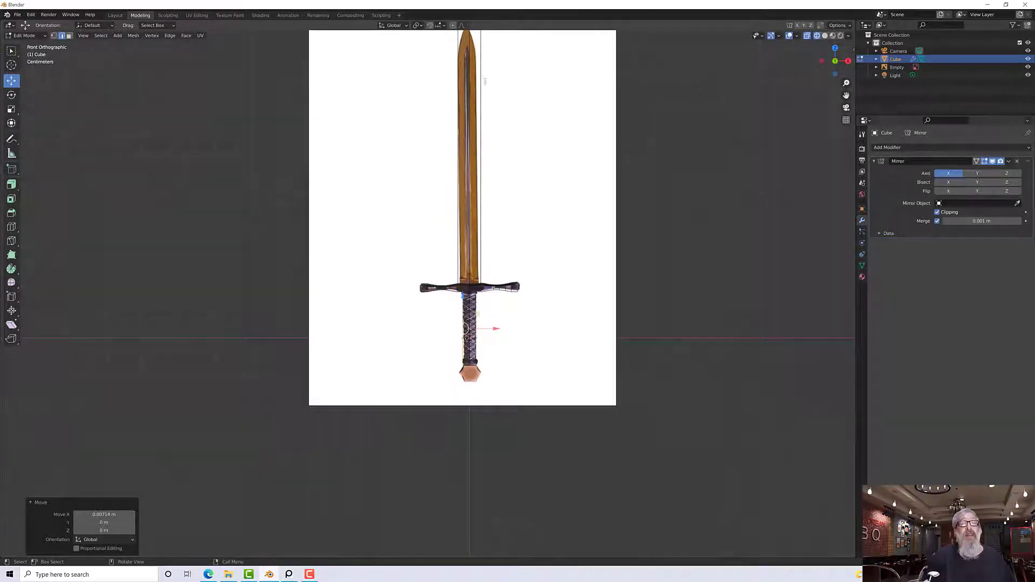
{"action": "middle_click_drag", "start_coordinate": [499, 115], "coordinate": [494, 230], "text": "shift"}
{"action": "scroll", "coordinate": [495, 230], "scroll_direction": "up", "scroll_amount": 2}
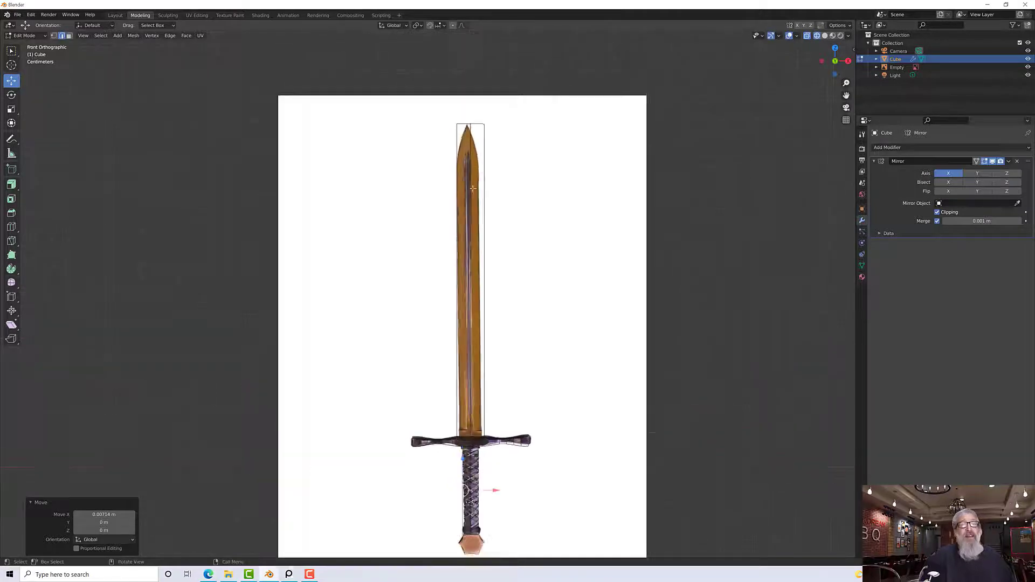
{"action": "left_click", "coordinate": [12, 228]}
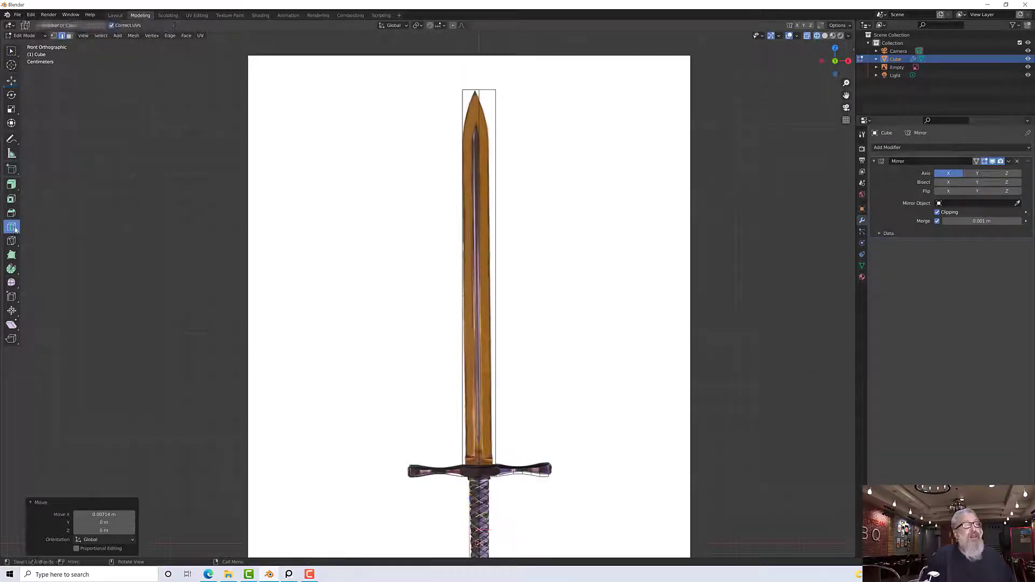
{"action": "left_click", "coordinate": [462, 300]}
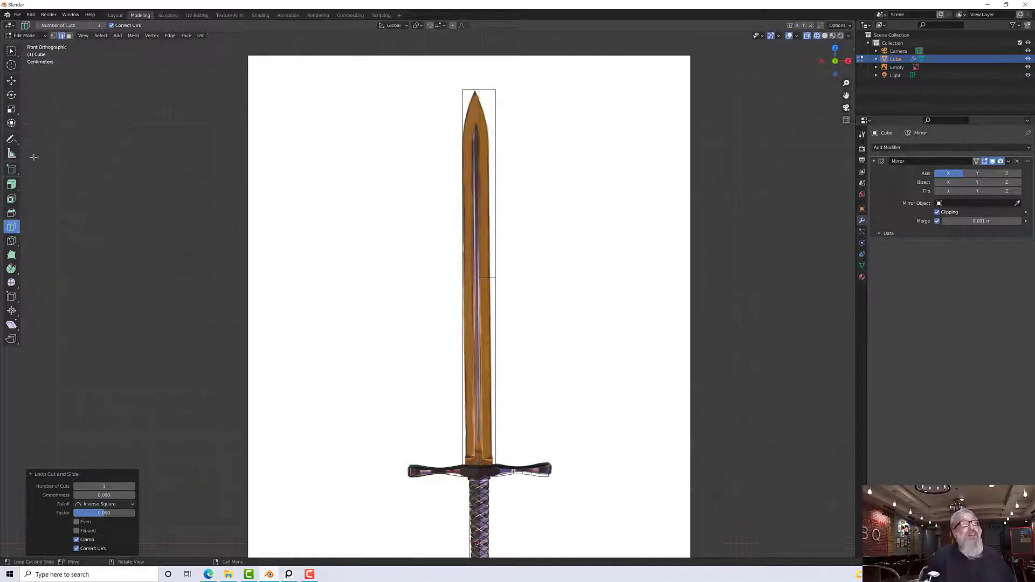
Box-select the new blade loop and move it up on Z to where the reference blade starts tapering to its point.
{"action": "left_click", "coordinate": [12, 51]}
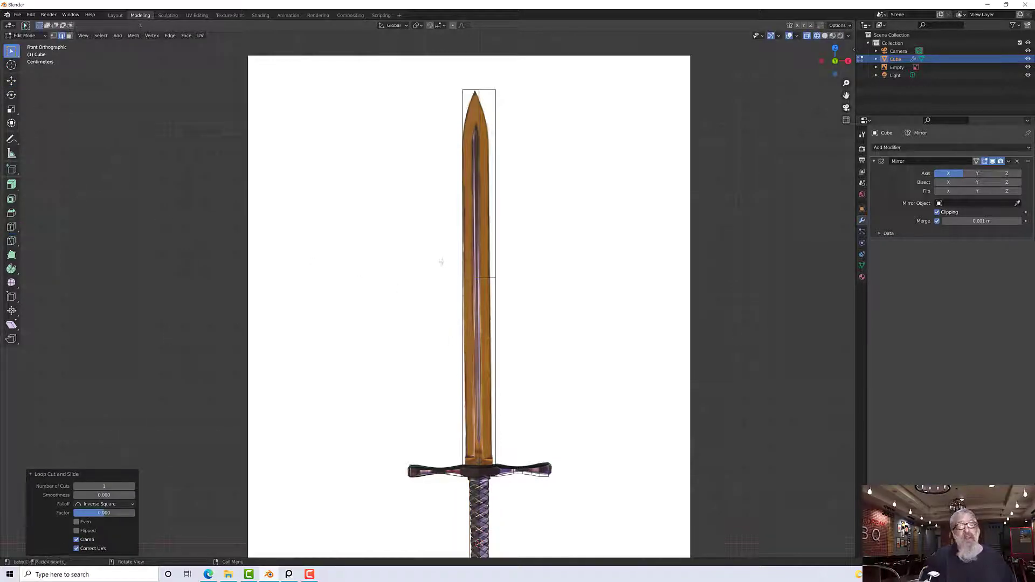
{"action": "left_click_drag", "start_coordinate": [442, 262], "coordinate": [526, 295]}
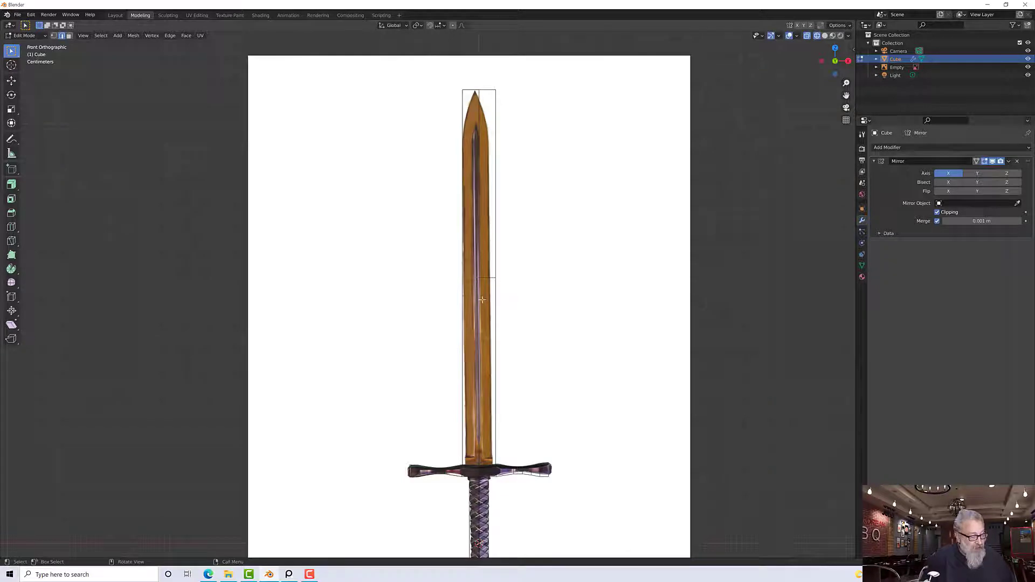
{"action": "key", "text": "shift+space"}
{"action": "key", "text": "g"}
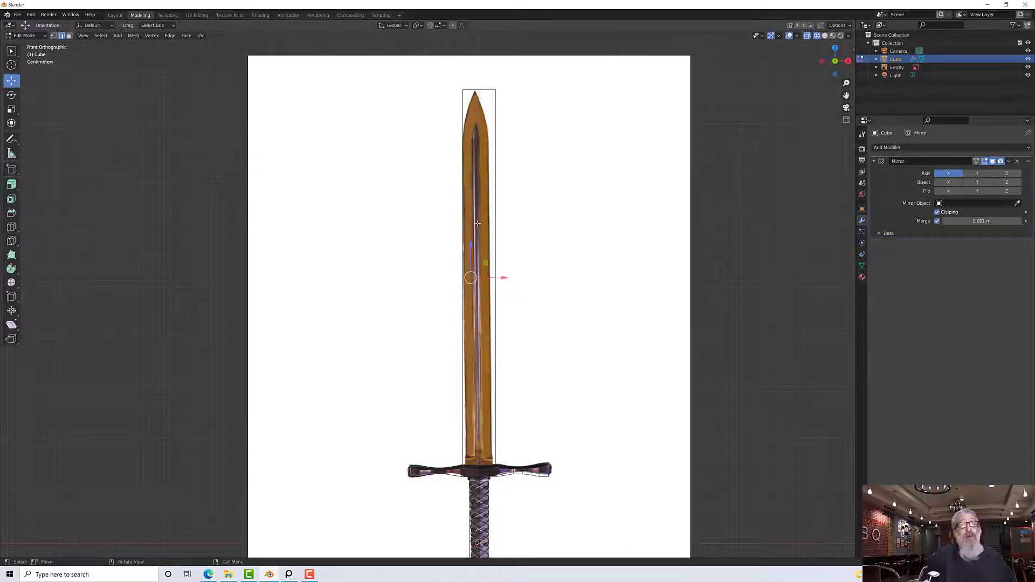
{"action": "left_click_drag", "start_coordinate": [471, 245], "coordinate": [467, 104]}
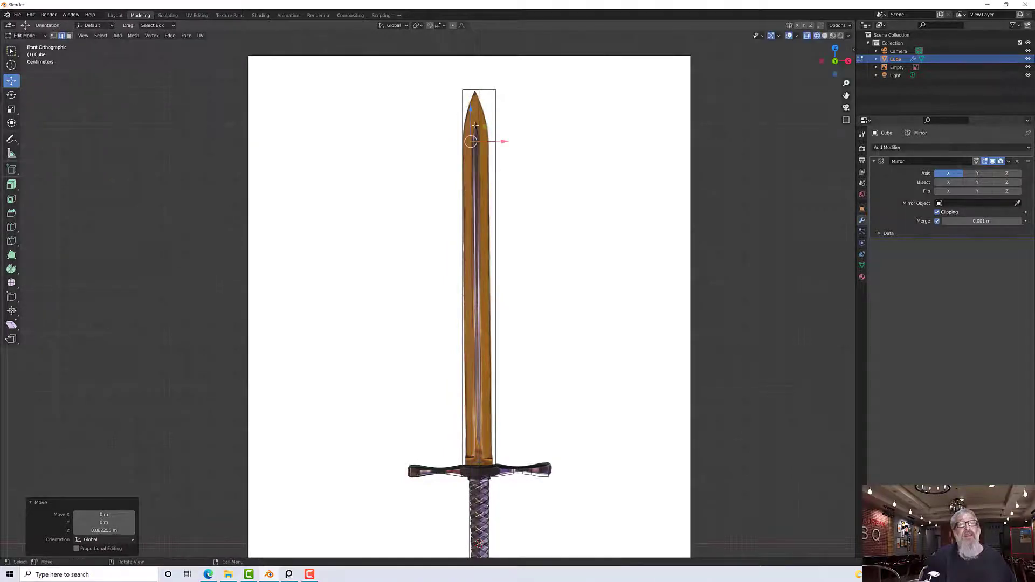
Select the outer edge at the blade's upper end and move it 0.028517 m on X toward the centre to form the point.
{"action": "scroll", "coordinate": [475, 125], "scroll_direction": "up", "scroll_amount": 5}
{"action": "middle_click_drag", "start_coordinate": [423, 180], "coordinate": [384, 378]}
{"action": "middle_click_drag", "start_coordinate": [429, 215], "coordinate": [426, 222]}
{"action": "left_click_drag", "start_coordinate": [430, 157], "coordinate": [454, 183]}
{"action": "middle_click_drag", "start_coordinate": [454, 183], "coordinate": [455, 198]}
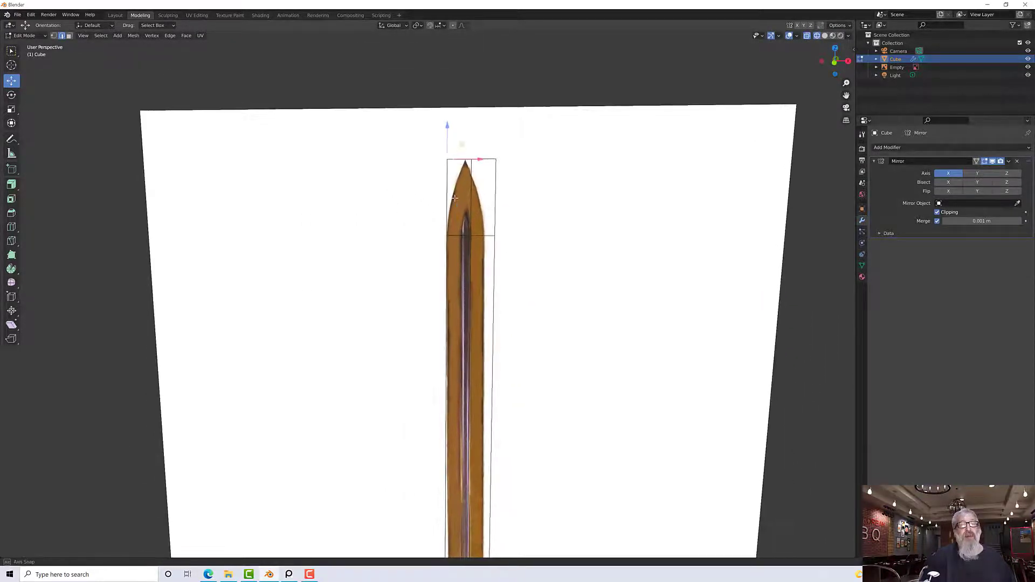
{"action": "left_click_drag", "start_coordinate": [480, 160], "coordinate": [500, 164]}
Examine the tapered blade tip and the whole sword from front and back, switching from wireframe to material preview shading.
{"action": "scroll", "coordinate": [499, 177], "scroll_direction": "up", "scroll_amount": 4}
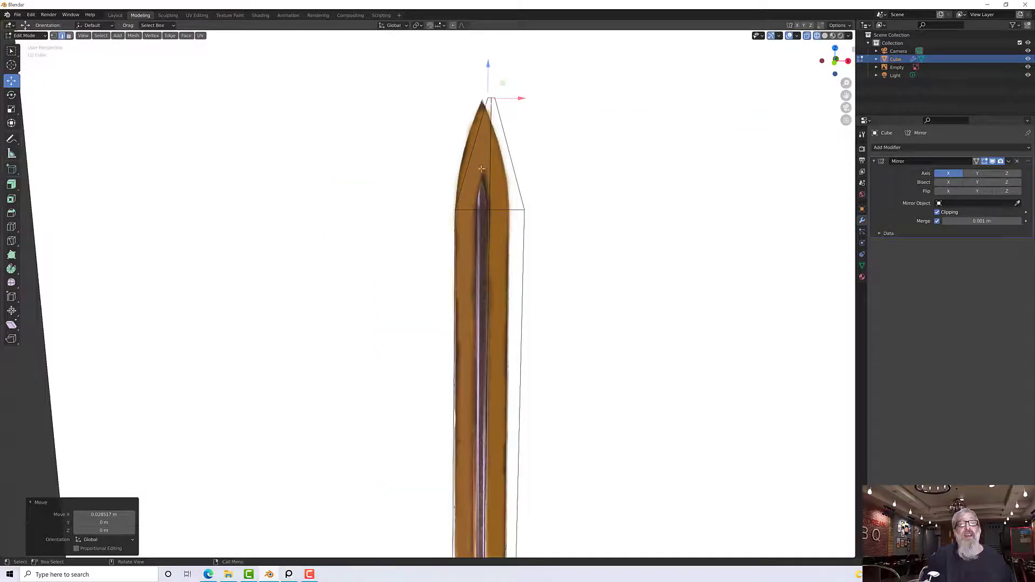
{"action": "scroll", "coordinate": [497, 186], "scroll_direction": "up", "scroll_amount": 2}
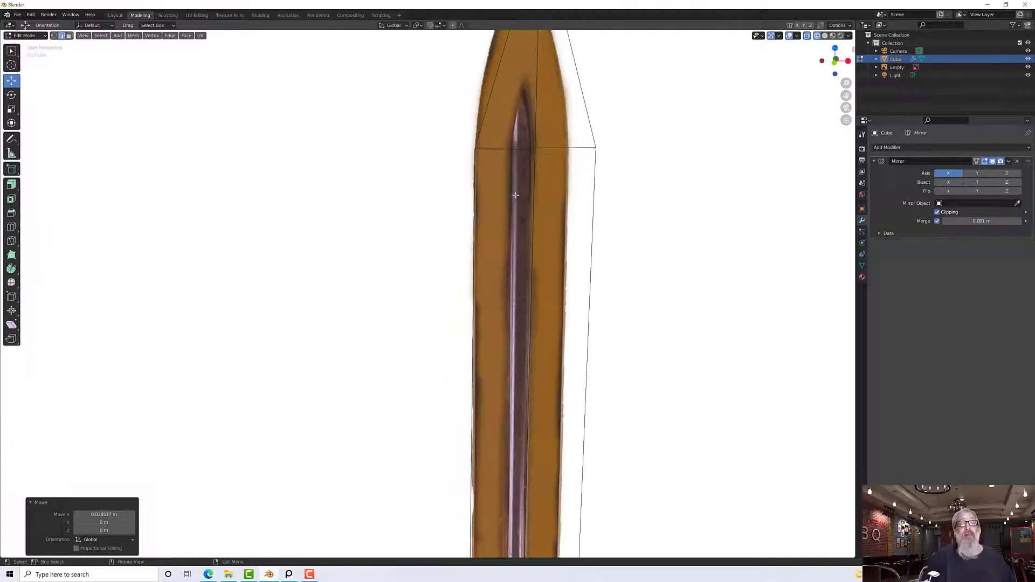
{"action": "scroll", "coordinate": [512, 193], "scroll_direction": "down", "scroll_amount": 4}
{"action": "scroll", "coordinate": [515, 195], "scroll_direction": "down", "scroll_amount": 2}
{"action": "mouse_move", "coordinate": [511, 208]}
{"action": "middle_mouse_down"}
{"action": "mouse_move", "coordinate": [492, 203]}
{"action": "mouse_move", "coordinate": [507, 208]}
{"action": "middle_mouse_up"}
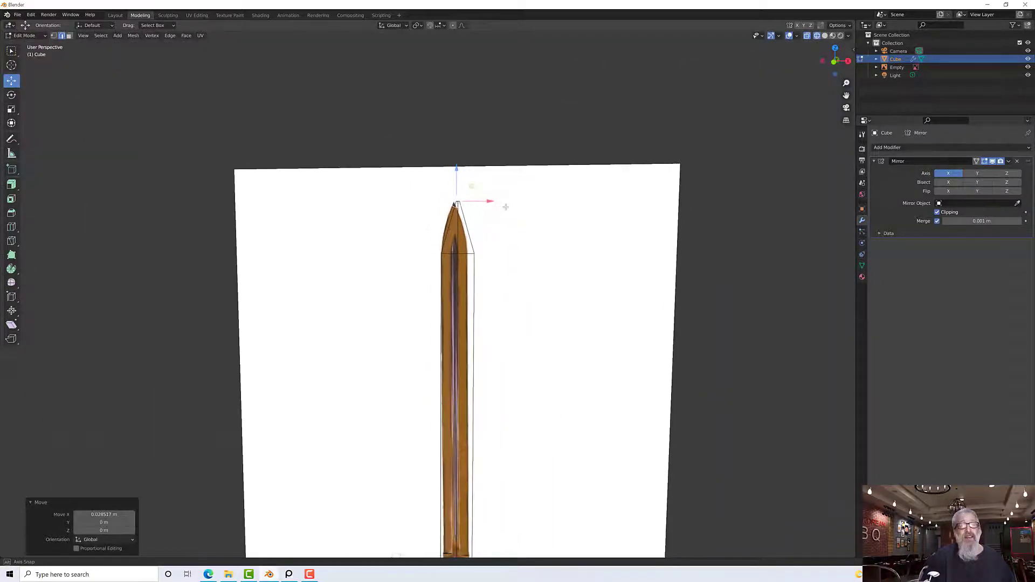
{"action": "scroll", "coordinate": [492, 277], "scroll_direction": "down", "scroll_amount": 2}
{"action": "scroll", "coordinate": [491, 277], "scroll_direction": "down", "scroll_amount": 2}
{"action": "middle_click_drag", "start_coordinate": [499, 312], "coordinate": [521, 316]}
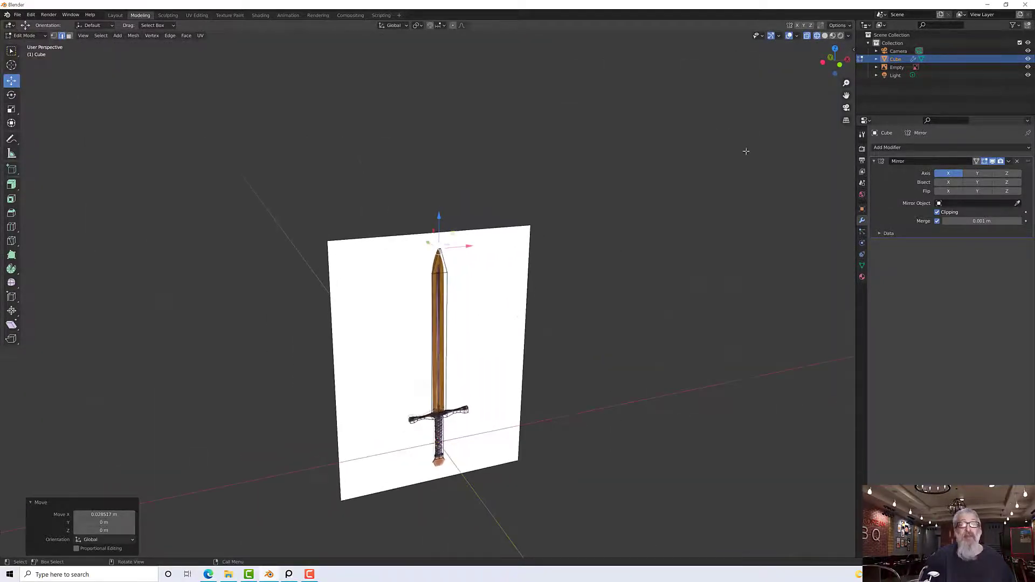
{"action": "left_click", "coordinate": [833, 35]}
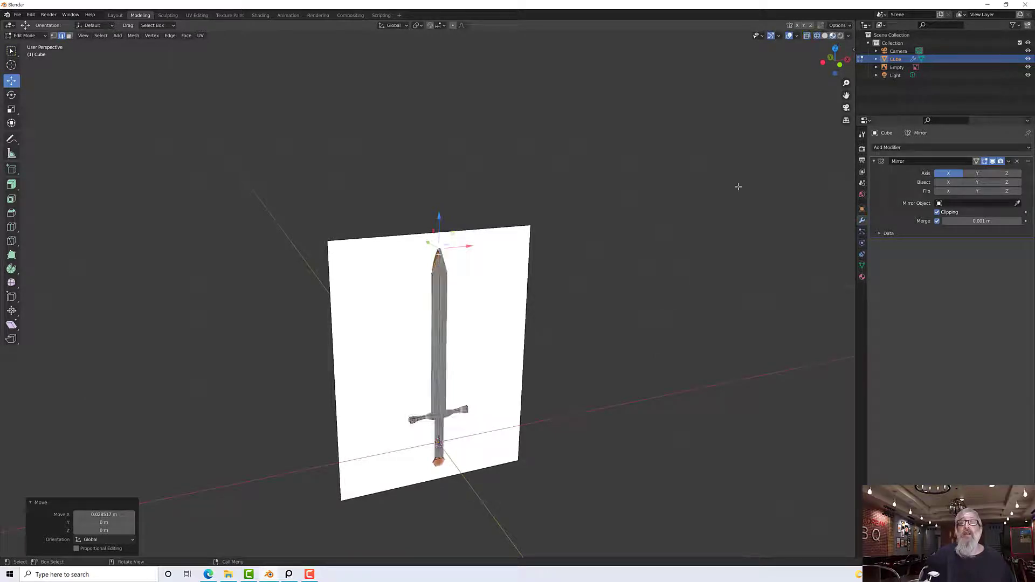
{"action": "scroll", "coordinate": [498, 356], "scroll_direction": "up", "scroll_amount": 4}
{"action": "scroll", "coordinate": [499, 348], "scroll_direction": "down", "scroll_amount": 2}
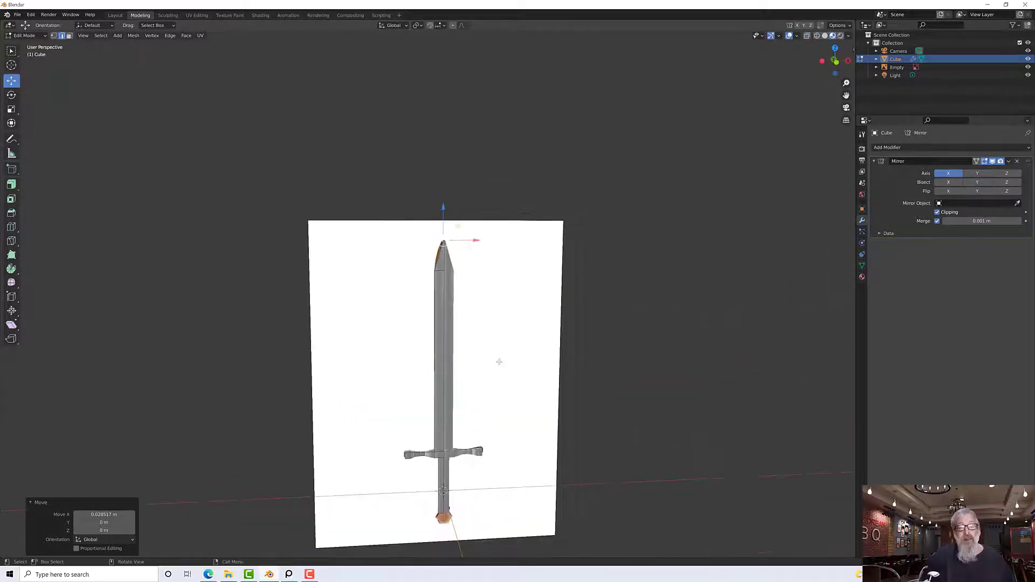
{"action": "middle_click_drag", "start_coordinate": [500, 361], "coordinate": [335, 353]}
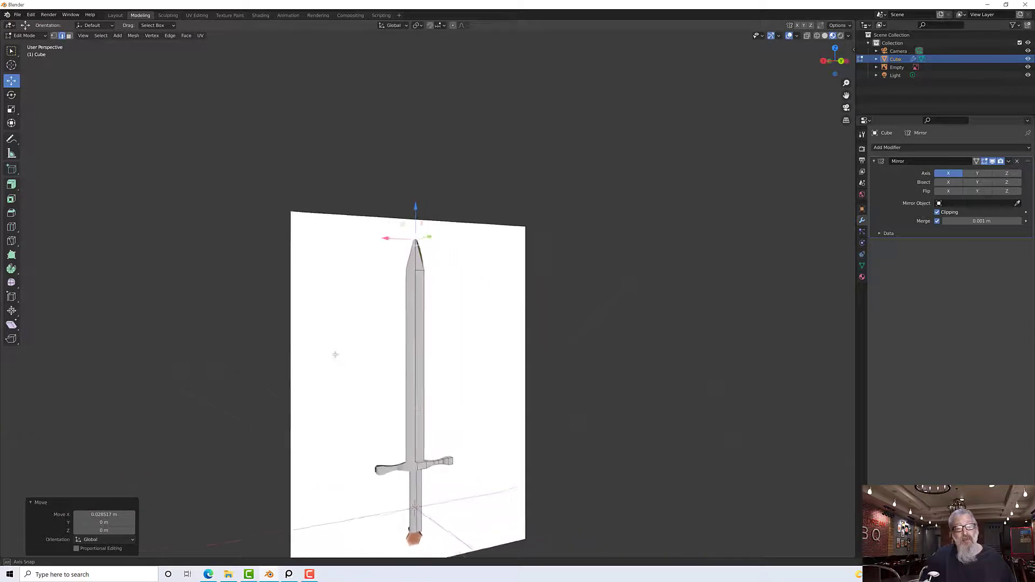
{"action": "scroll", "coordinate": [427, 442], "scroll_direction": "up", "scroll_amount": 4}
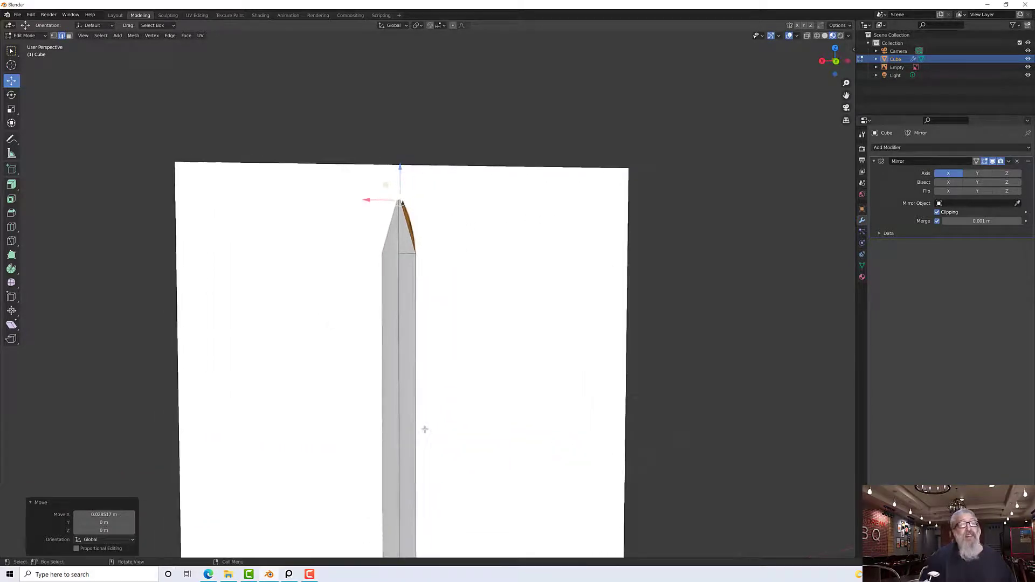
{"action": "scroll", "coordinate": [425, 431], "scroll_direction": "down", "scroll_amount": 3}
{"action": "middle_click_drag", "start_coordinate": [427, 430], "coordinate": [453, 410]}
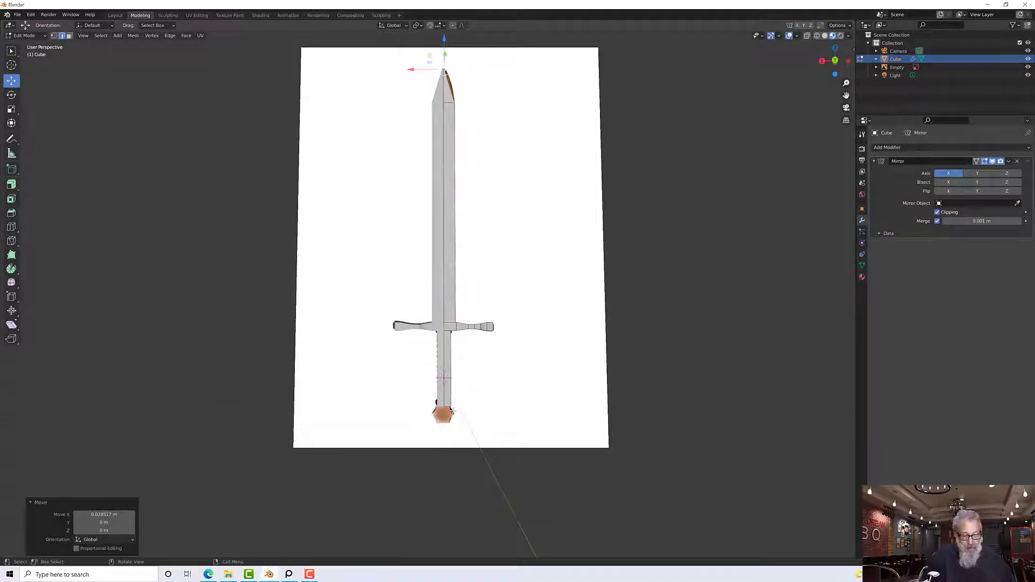
Add a cylinder mesh with 16 vertices in front view, within the sword's Edit Mode.
{"action": "key", "text": "KP_1"}
{"action": "scroll", "coordinate": [393, 435], "scroll_direction": "up", "scroll_amount": 4}
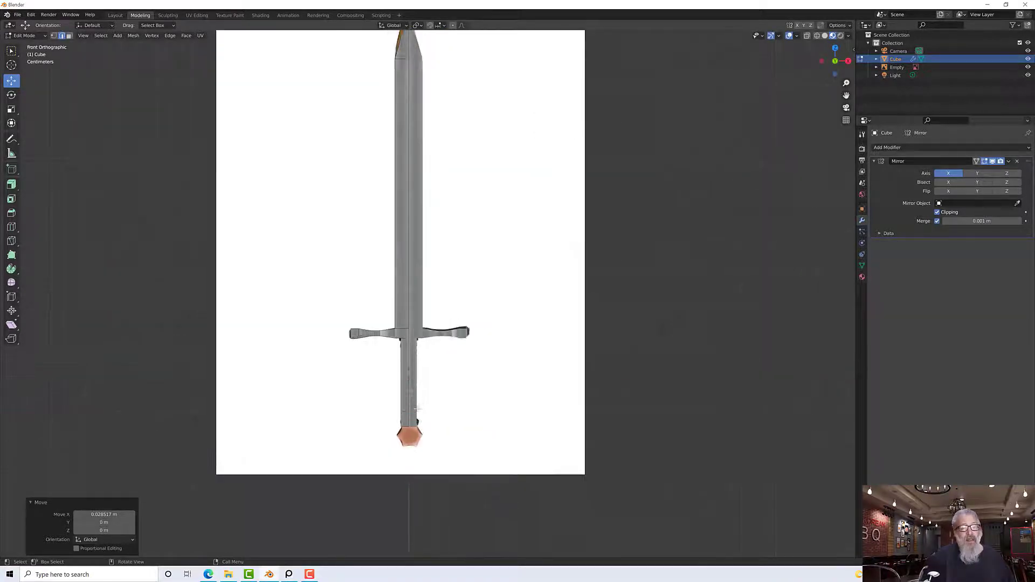
{"action": "middle_click_drag", "start_coordinate": [428, 460], "coordinate": [470, 277], "text": "shift"}
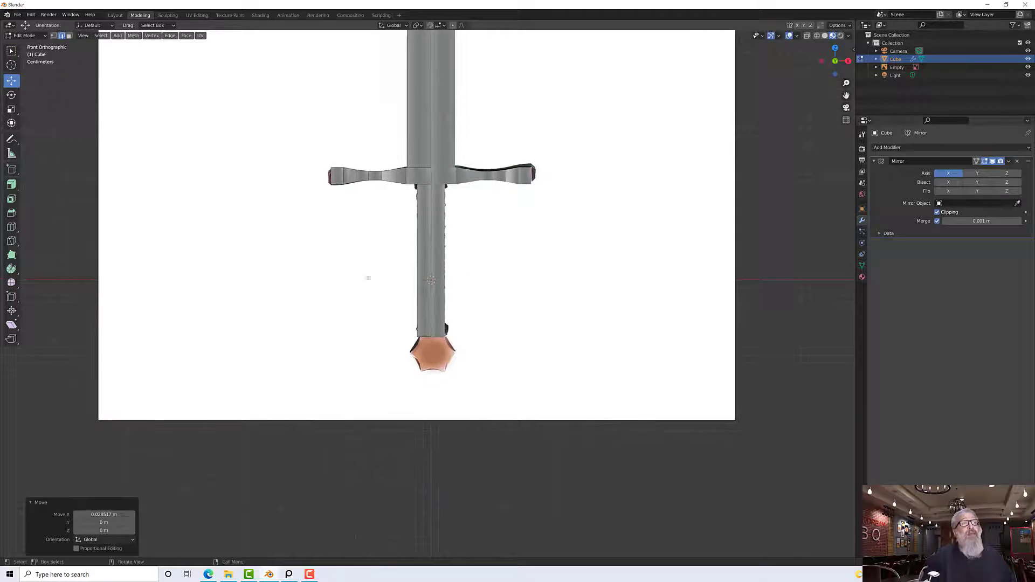
{"action": "left_click", "coordinate": [118, 36]}
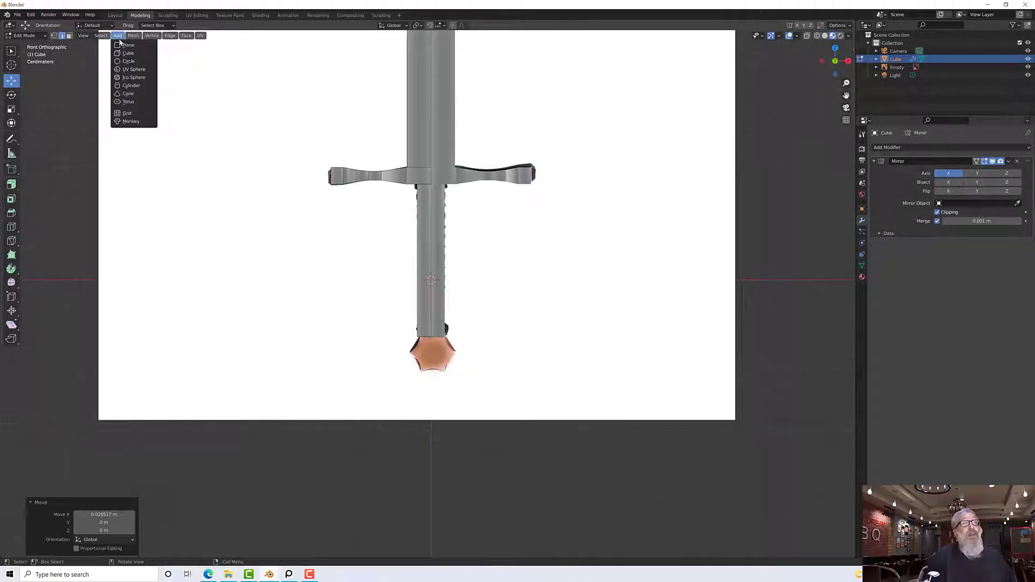
{"action": "left_click", "coordinate": [131, 85]}
{"action": "scroll", "coordinate": [312, 202], "scroll_direction": "down", "scroll_amount": 5}
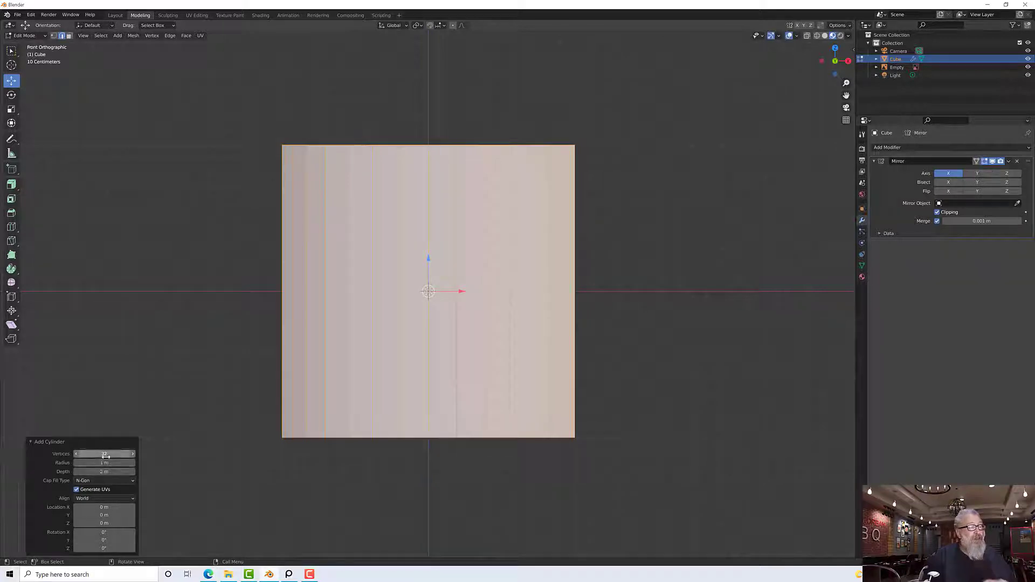
{"action": "left_click", "coordinate": [79, 453]}
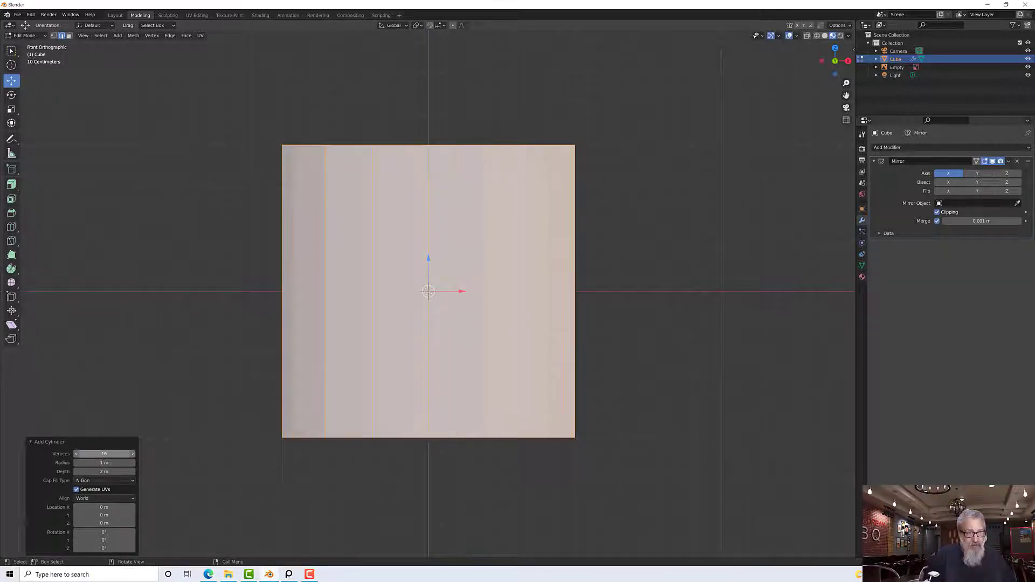
{"action": "key", "text": "Return"}
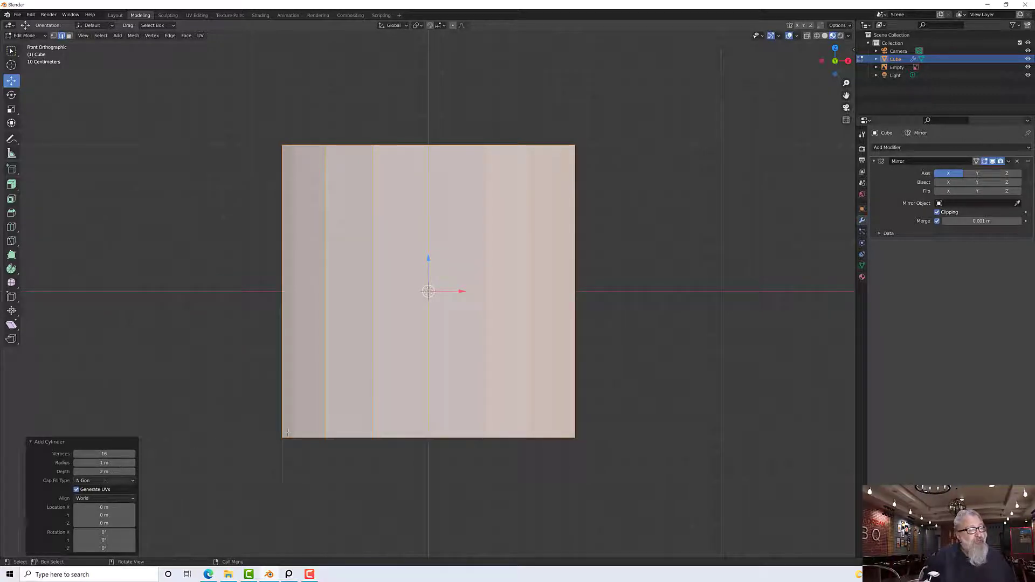
Set the new cylinder's depth to 2 in and its radius to 2 in.
{"action": "left_click", "coordinate": [114, 473]}
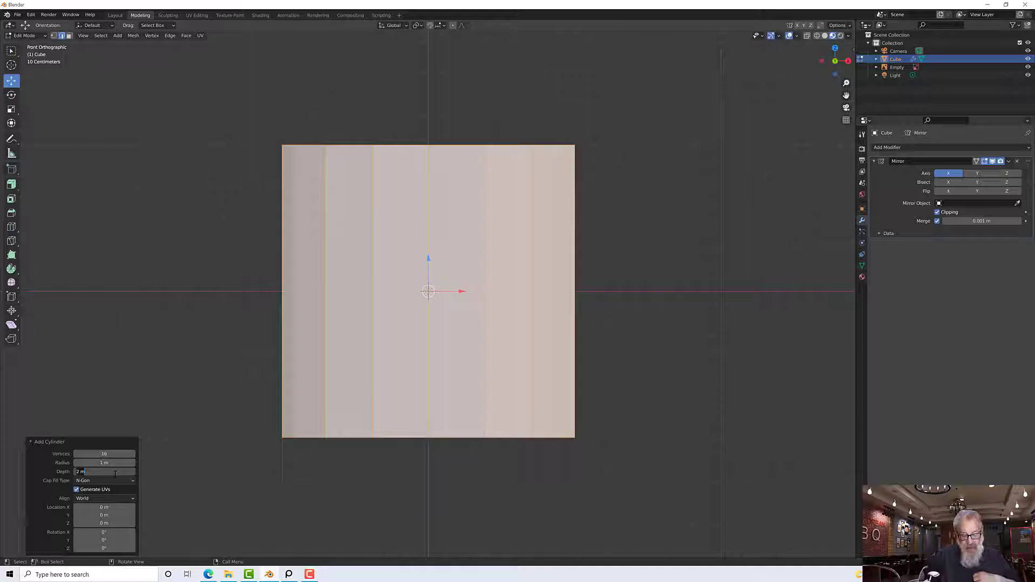
{"action": "key", "text": "BackSpace"}
{"action": "key", "text": "BackSpace"}
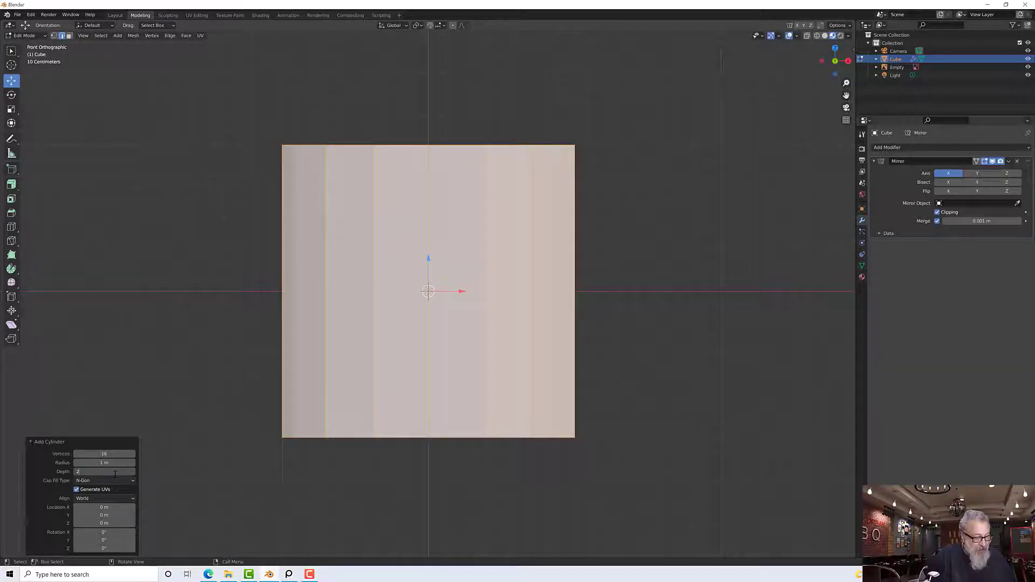
{"action": "type", "text": "in"}
{"action": "key", "text": "Return"}
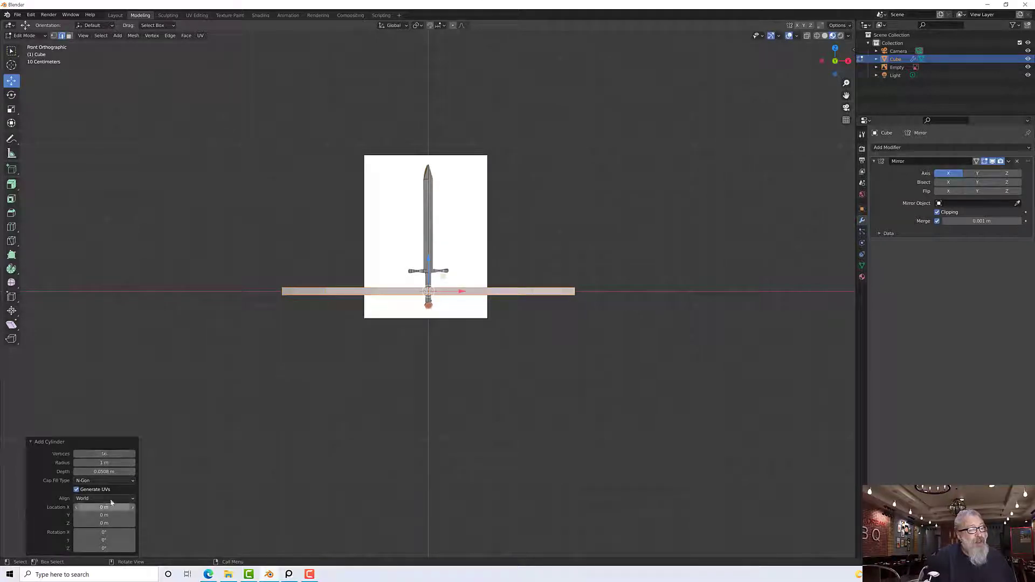
{"action": "left_click", "coordinate": [105, 462]}
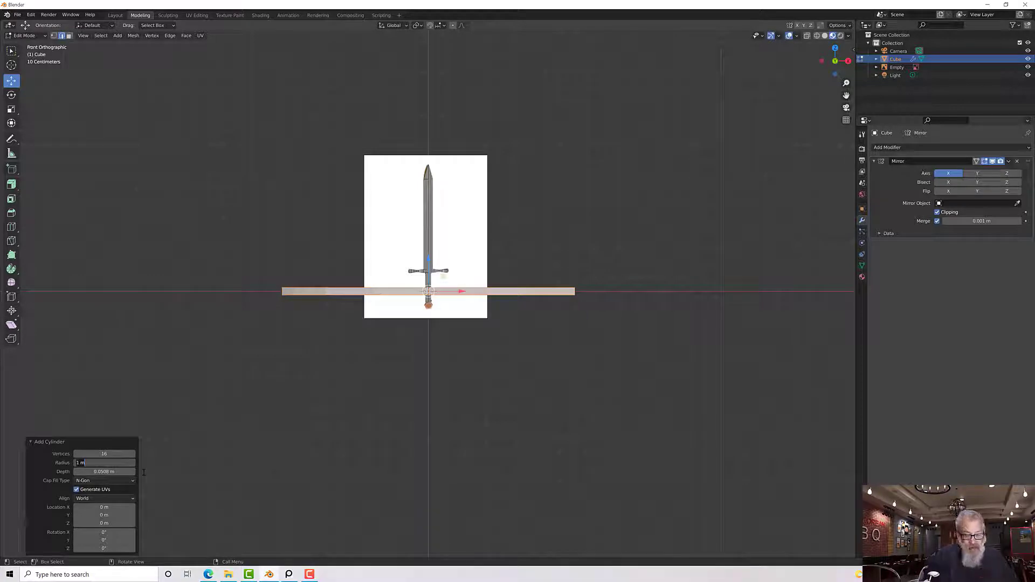
{"action": "type", "text": "2in"}
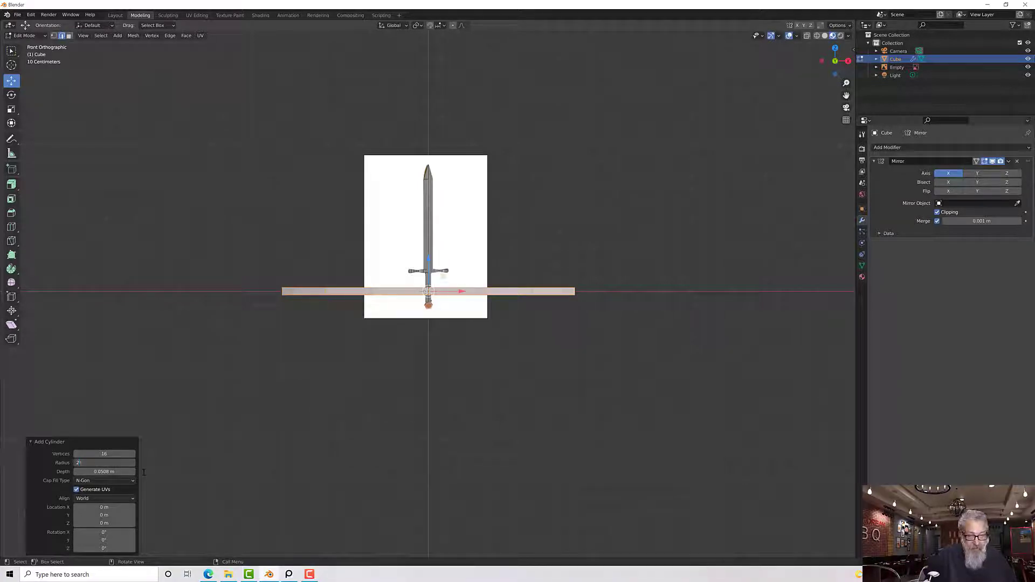
{"action": "key", "text": "Return"}
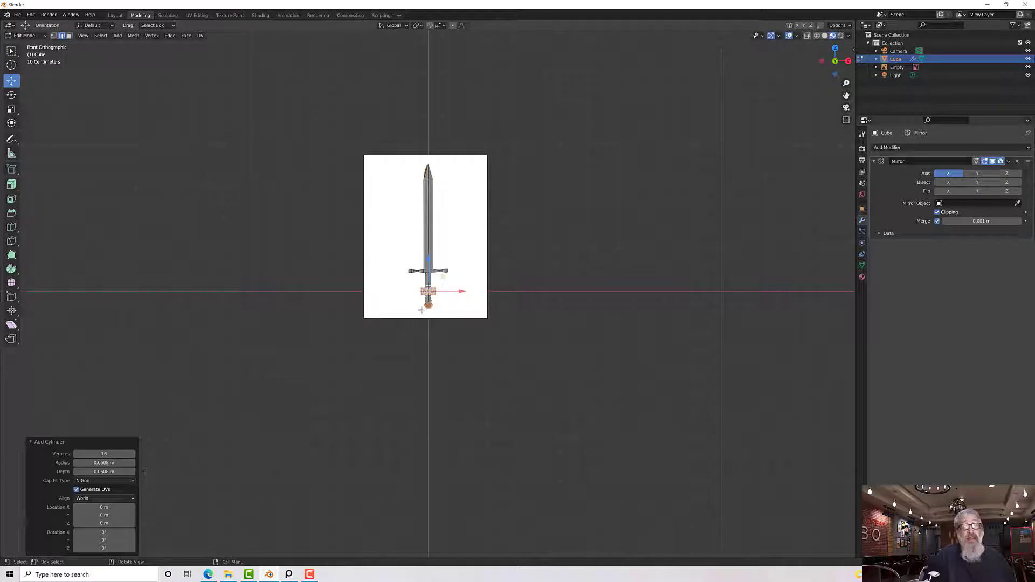
Set the new cylinder's depth to 1 in and its X rotation to 90°.
{"action": "scroll", "coordinate": [421, 310], "scroll_direction": "up", "scroll_amount": 6}
{"action": "scroll", "coordinate": [443, 289], "scroll_direction": "up", "scroll_amount": 1}
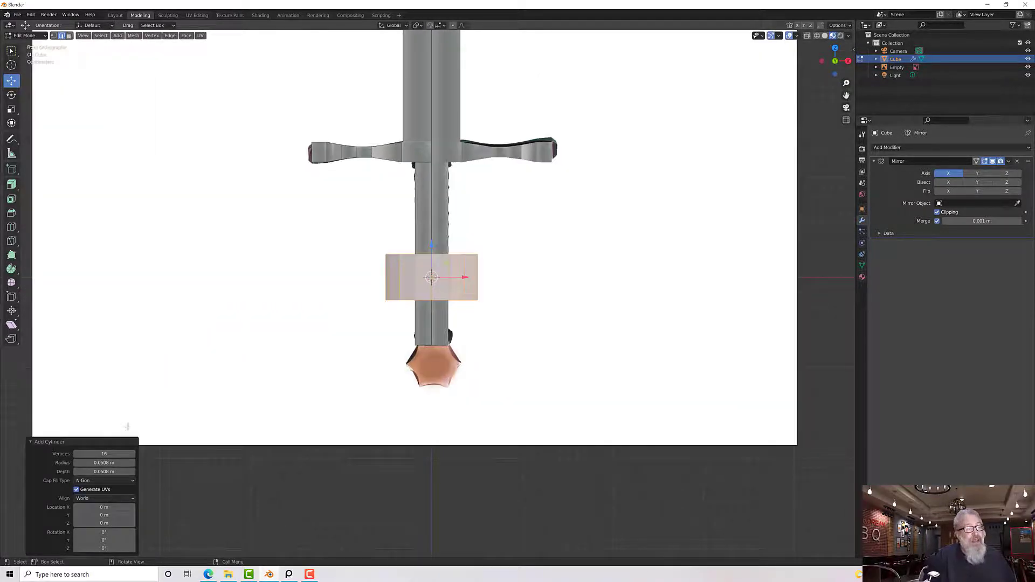
{"action": "left_click", "coordinate": [108, 472]}
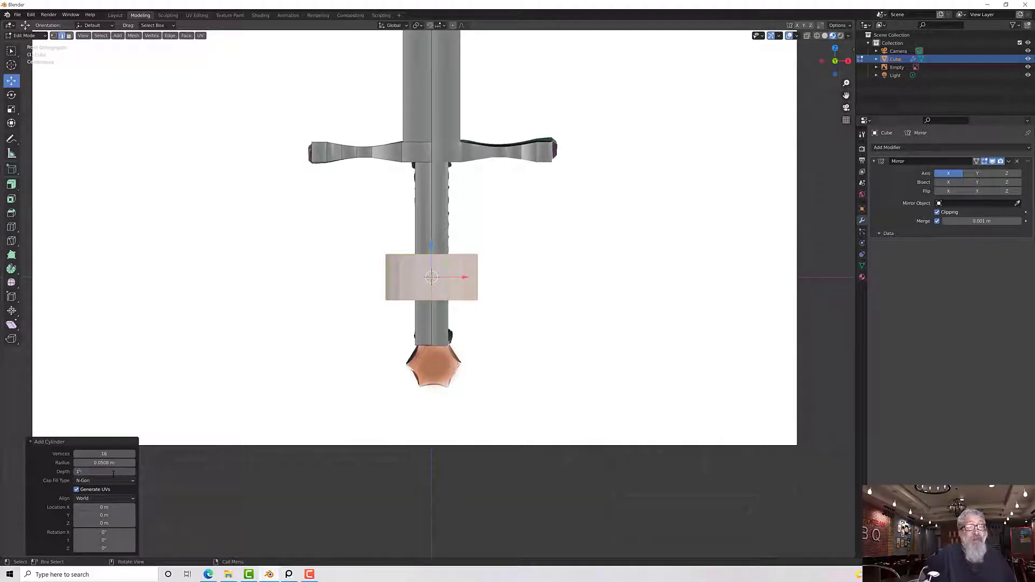
{"action": "type", "text": "1\""}
{"action": "key", "text": "Return"}
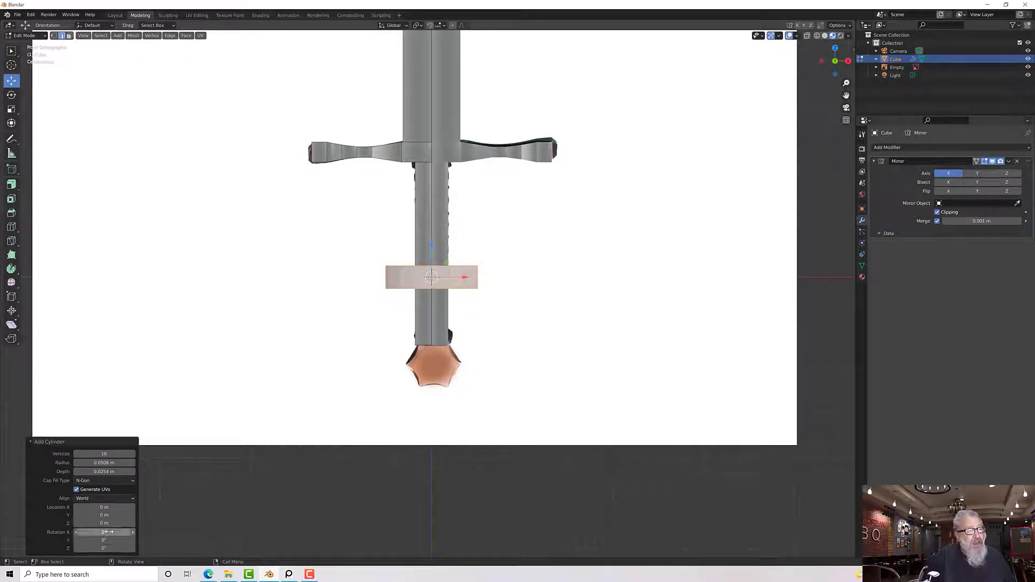
{"action": "left_click", "coordinate": [80, 532]}
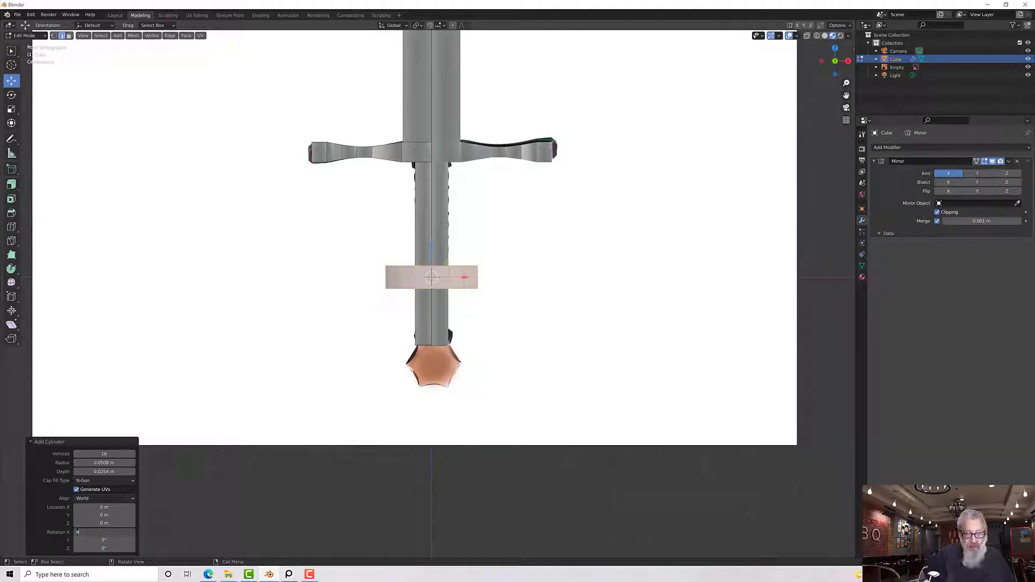
{"action": "type", "text": "90"}
{"action": "key", "text": "Return"}
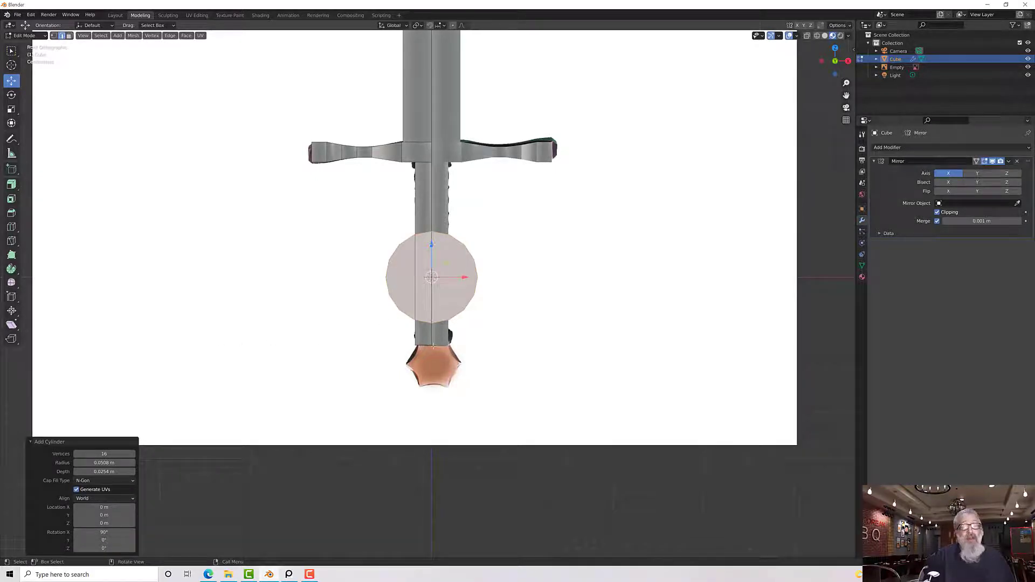
Set the cylinder's radius to 0.0381 m and try a radius of 1.
{"action": "left_click", "coordinate": [108, 462]}
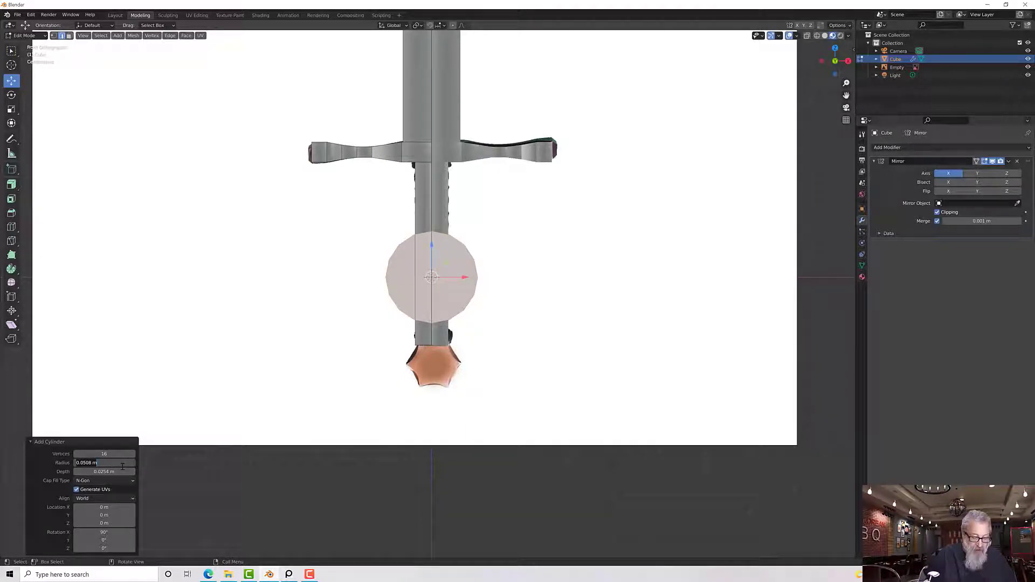
{"action": "key", "text": "Return"}
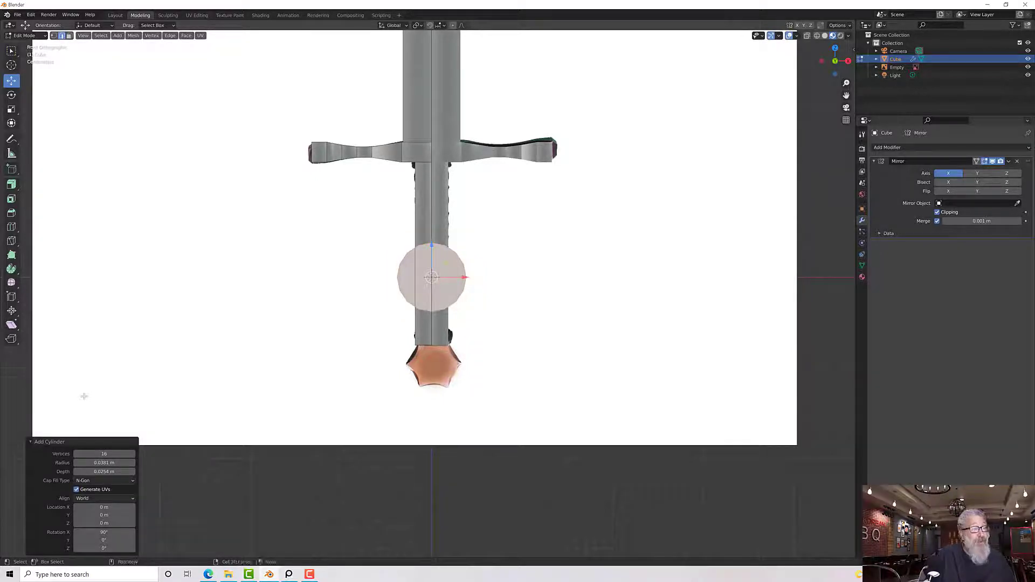
{"action": "left_click", "coordinate": [83, 462]}
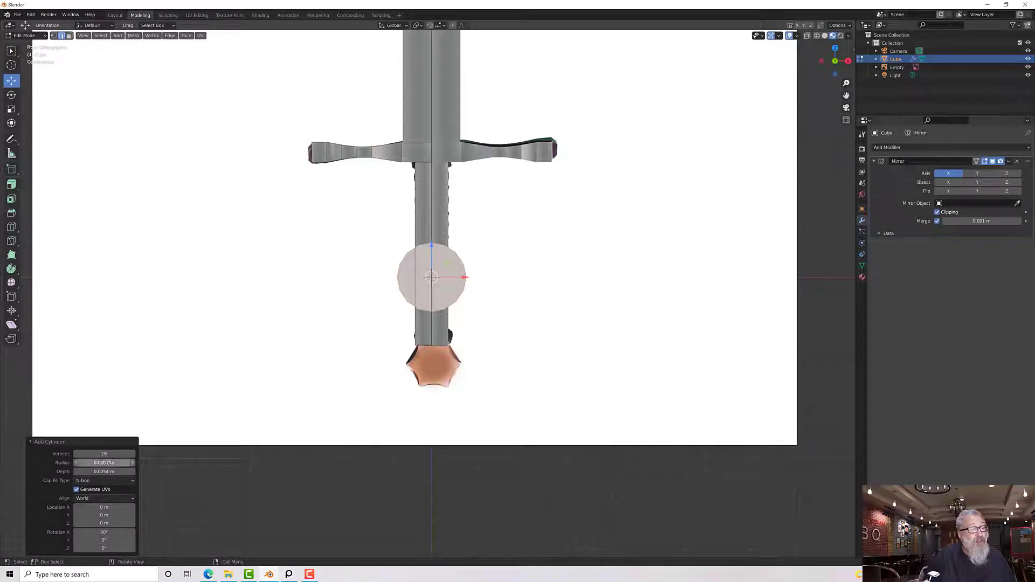
{"action": "type", "text": "1"}
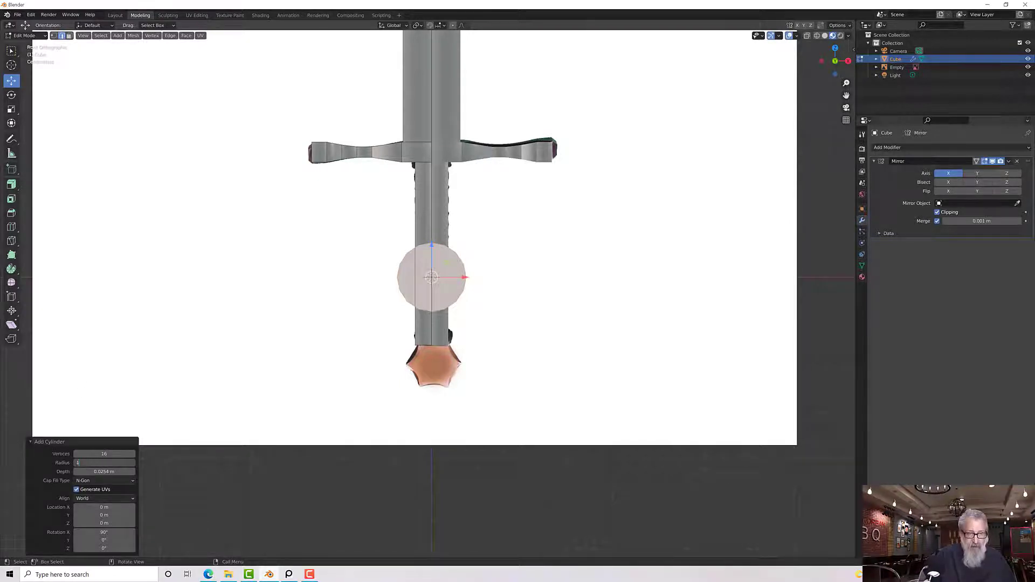
{"action": "key", "text": "Return"}
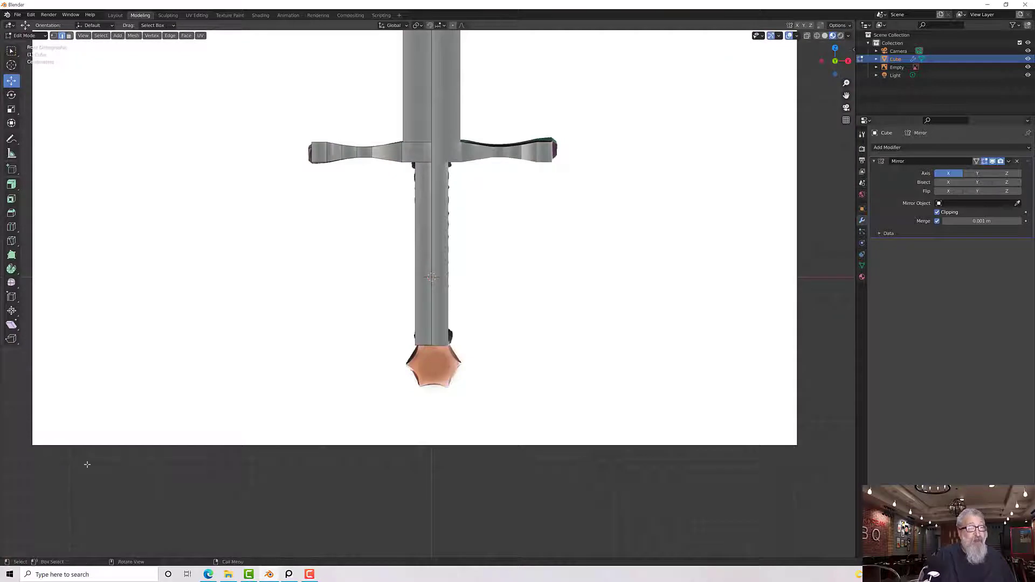
Add a fresh 16-vertex cylinder to the sword mesh and set its X rotation to 90°.
{"action": "scroll", "coordinate": [280, 343], "scroll_direction": "down", "scroll_amount": 4}
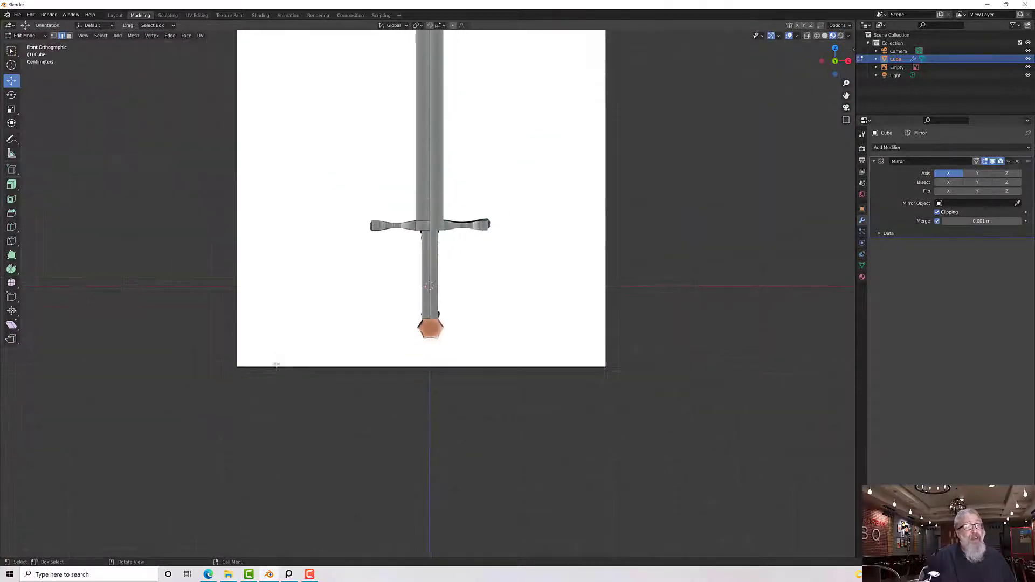
{"action": "scroll", "coordinate": [312, 361], "scroll_direction": "up", "scroll_amount": 2}
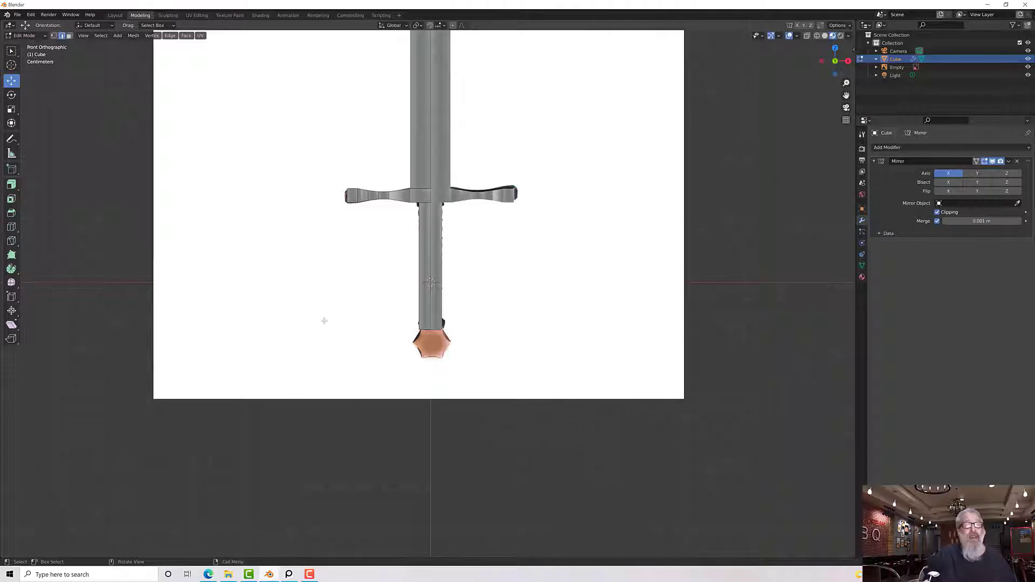
{"action": "left_click", "coordinate": [85, 36]}
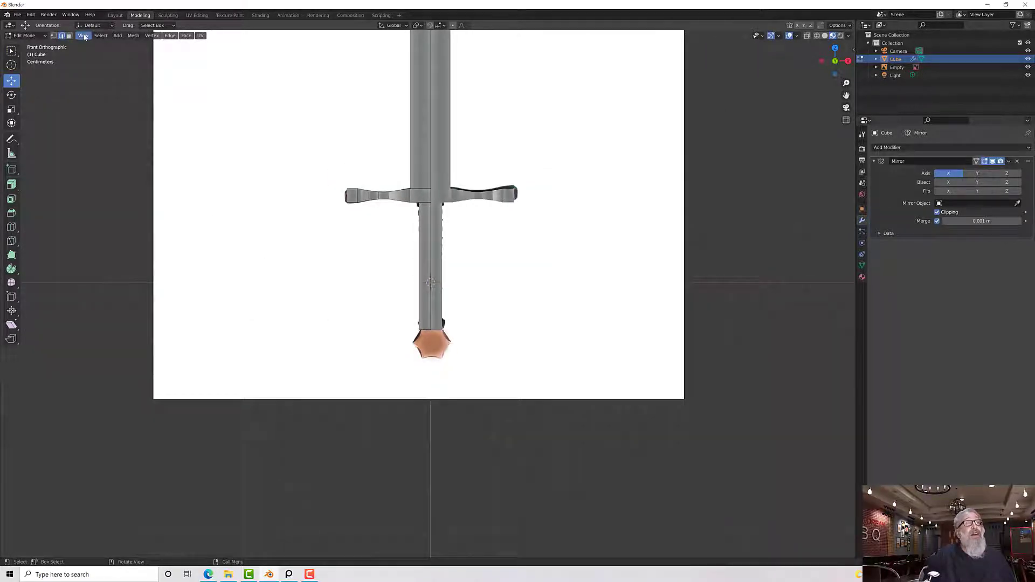
{"action": "left_click", "coordinate": [118, 36]}
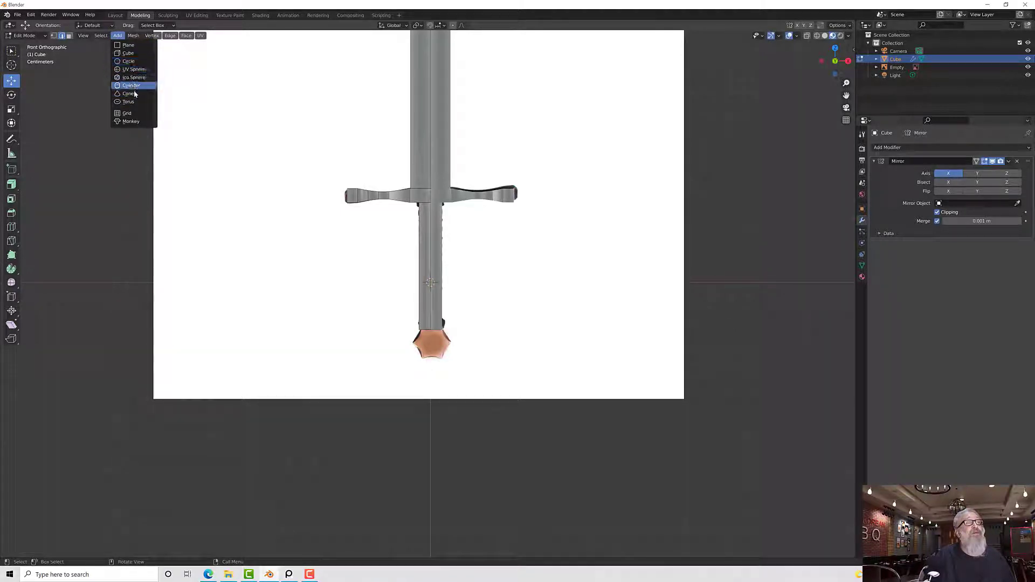
{"action": "left_click", "coordinate": [131, 85]}
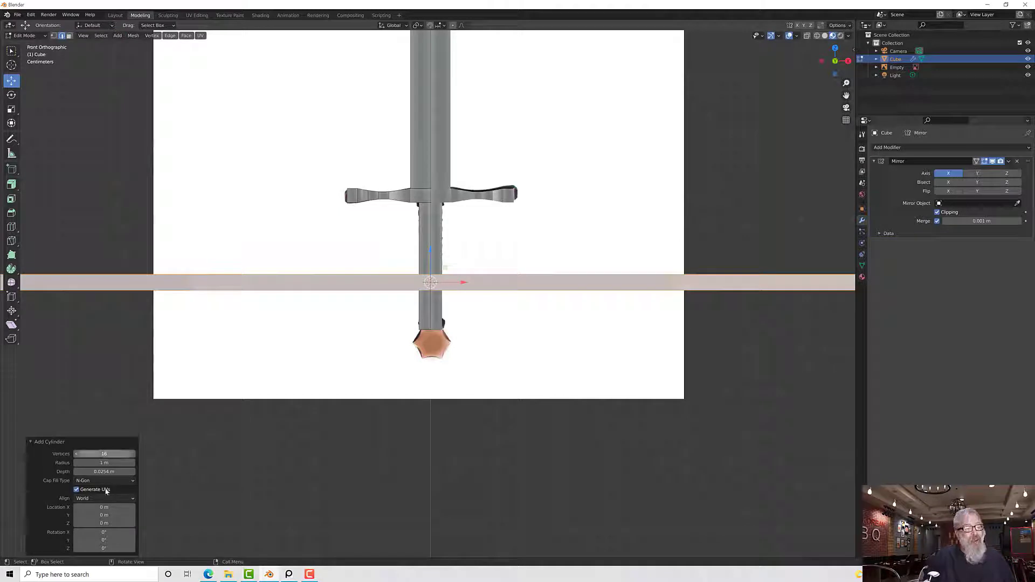
{"action": "left_click", "coordinate": [111, 533]}
{"action": "type", "text": "90"}
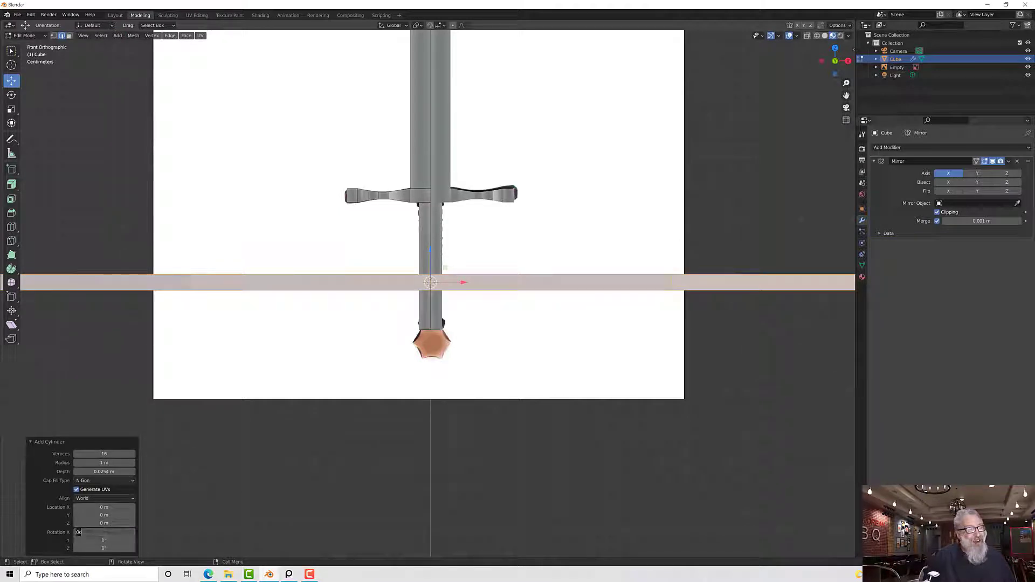
{"action": "key", "text": "Return"}
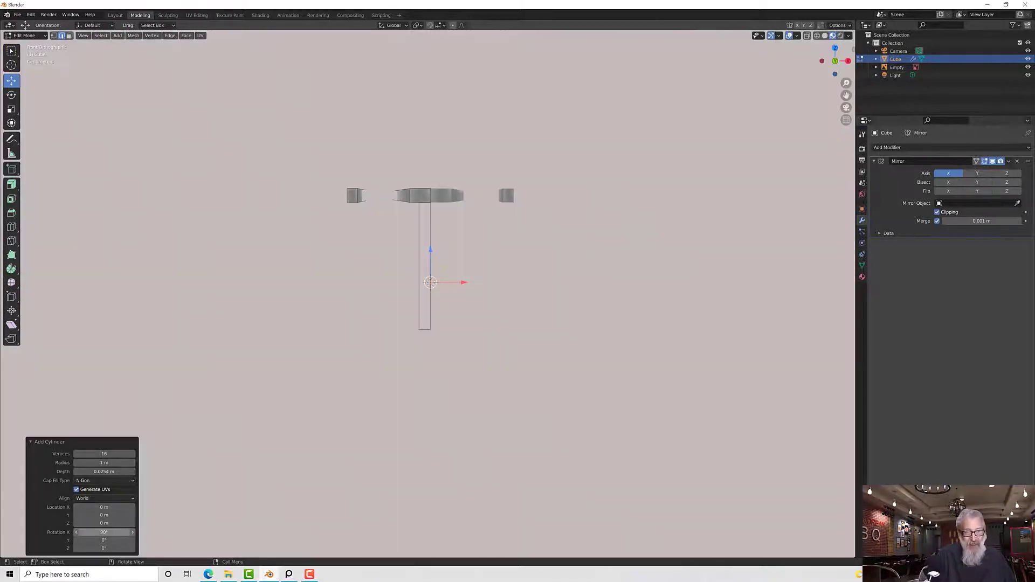
Set the new cylinder's radius and depth to 1 in each.
{"action": "left_click", "coordinate": [106, 463]}
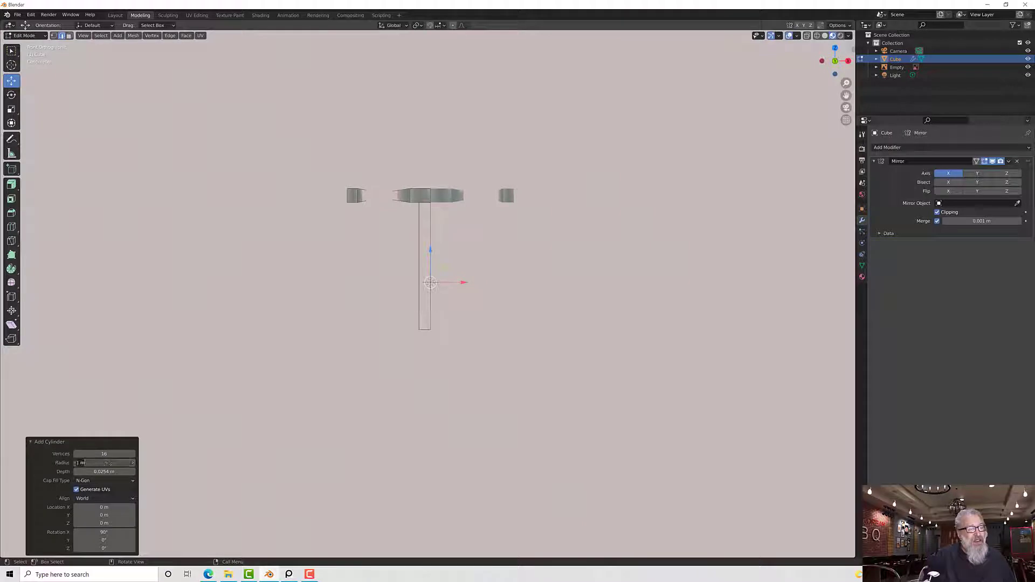
{"action": "type", "text": "1"}
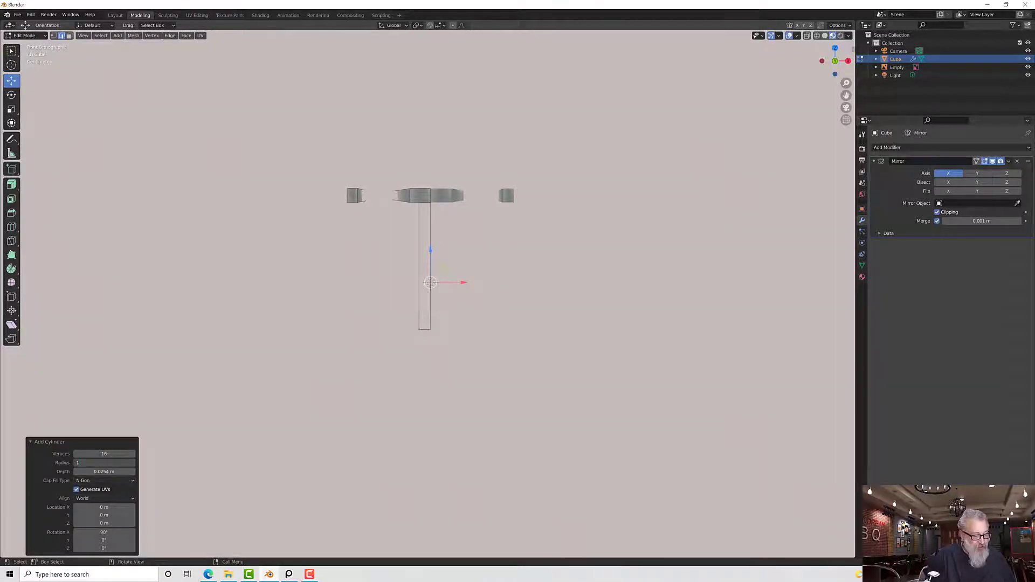
{"action": "type", "text": "in"}
{"action": "key", "text": "Tab"}
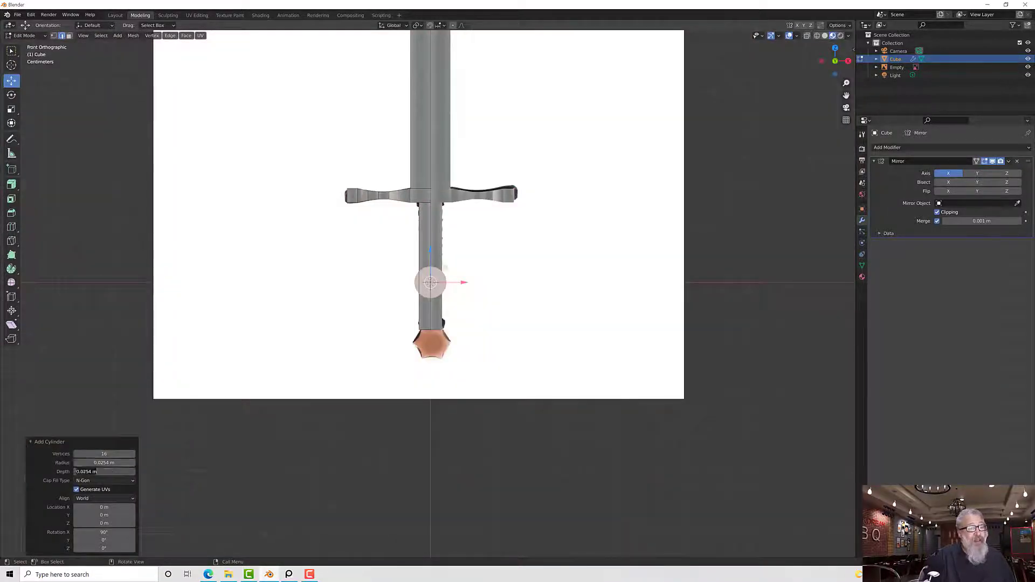
{"action": "type", "text": "1"}
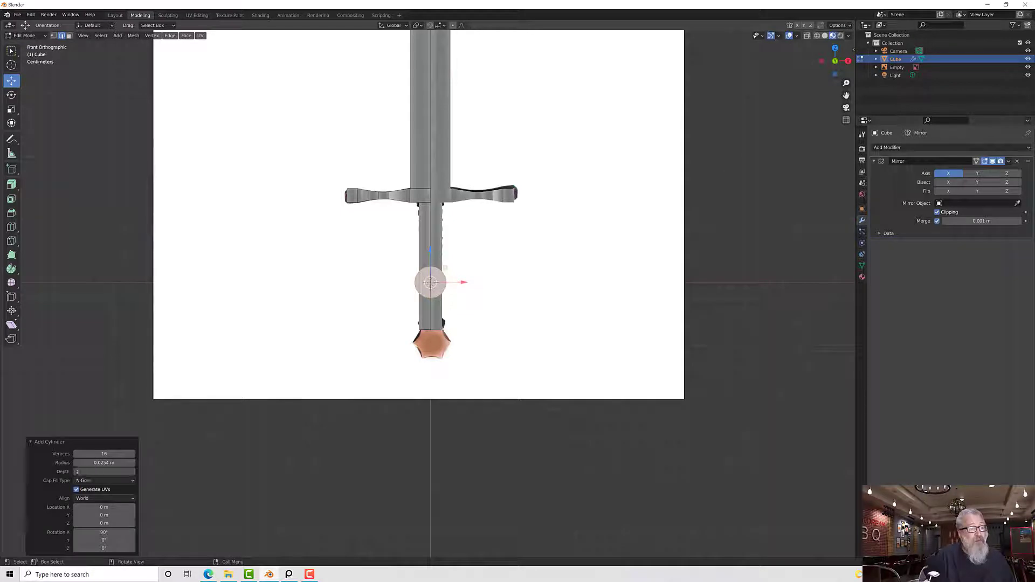
{"action": "type", "text": "in"}
{"action": "key", "text": "Return"}
Move the cylinder -0.094624 m on Z onto the reference pommel at the grip's lower end.
{"action": "scroll", "coordinate": [439, 322], "scroll_direction": "up", "scroll_amount": 1}
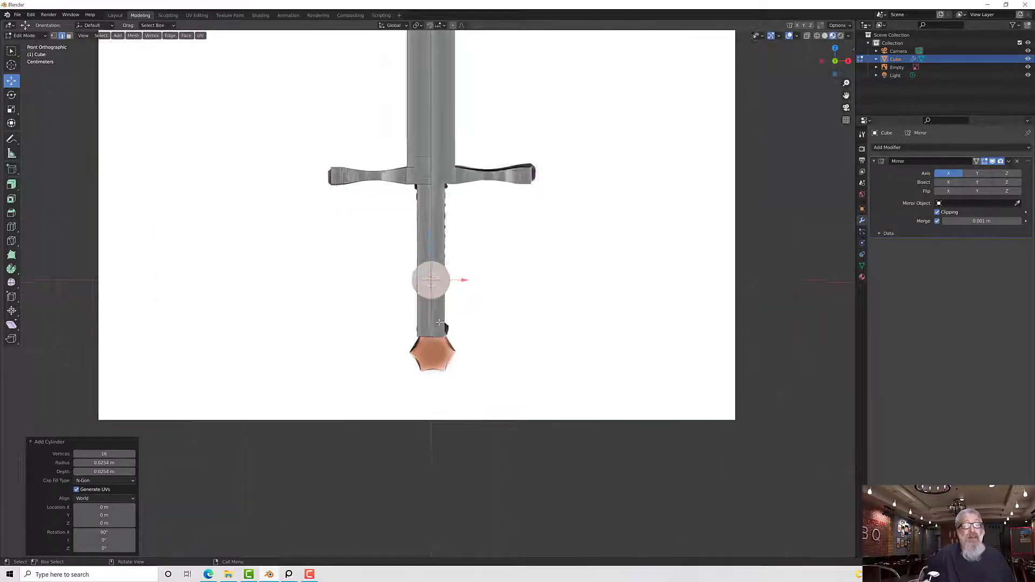
{"action": "scroll", "coordinate": [439, 321], "scroll_direction": "up", "scroll_amount": 3}
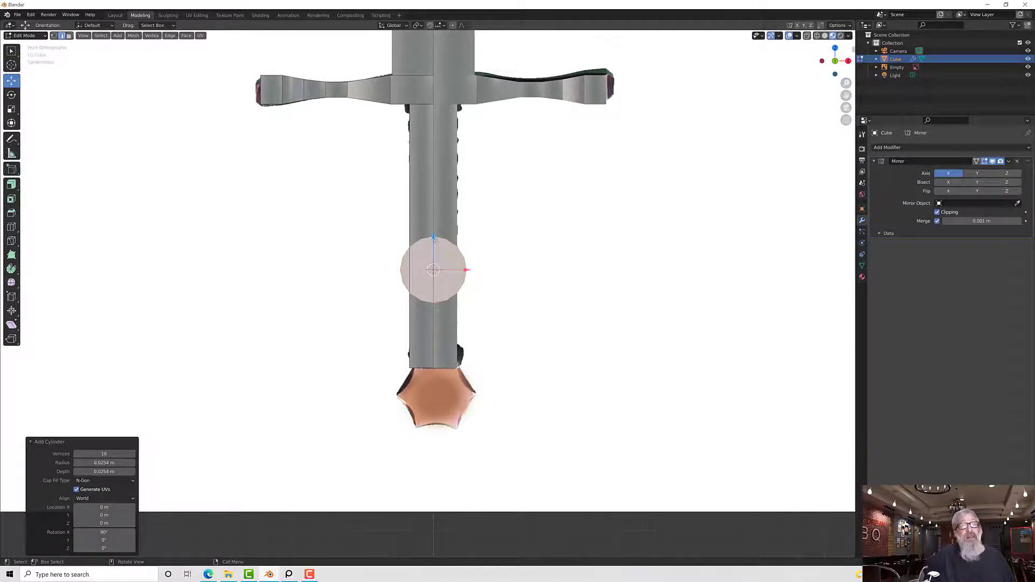
{"action": "left_click_drag", "start_coordinate": [433, 238], "coordinate": [439, 362]}
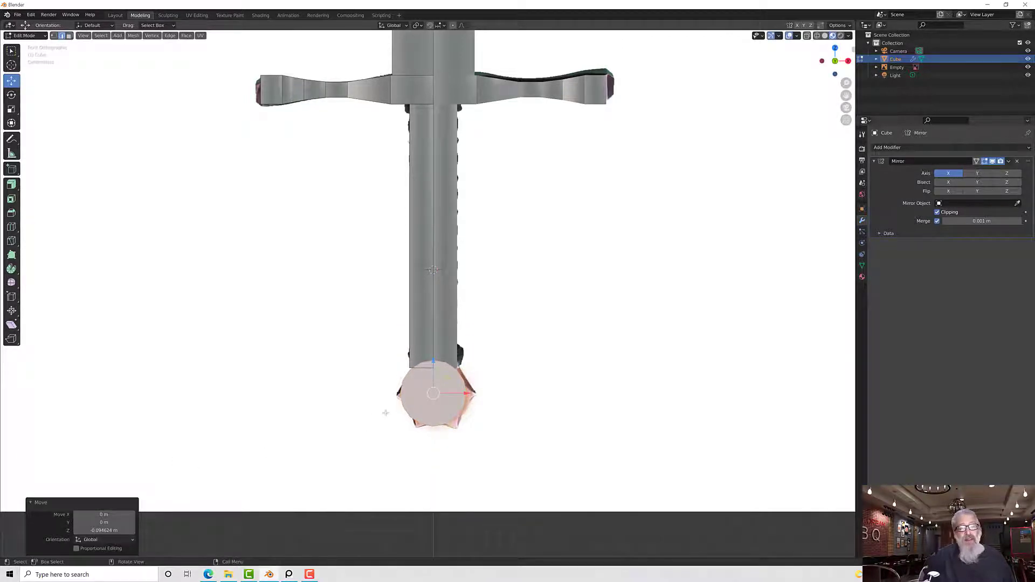
Scale the pommel cylinder uniformly by 1.454 so it covers the reference pommel.
{"action": "key", "text": "r"}
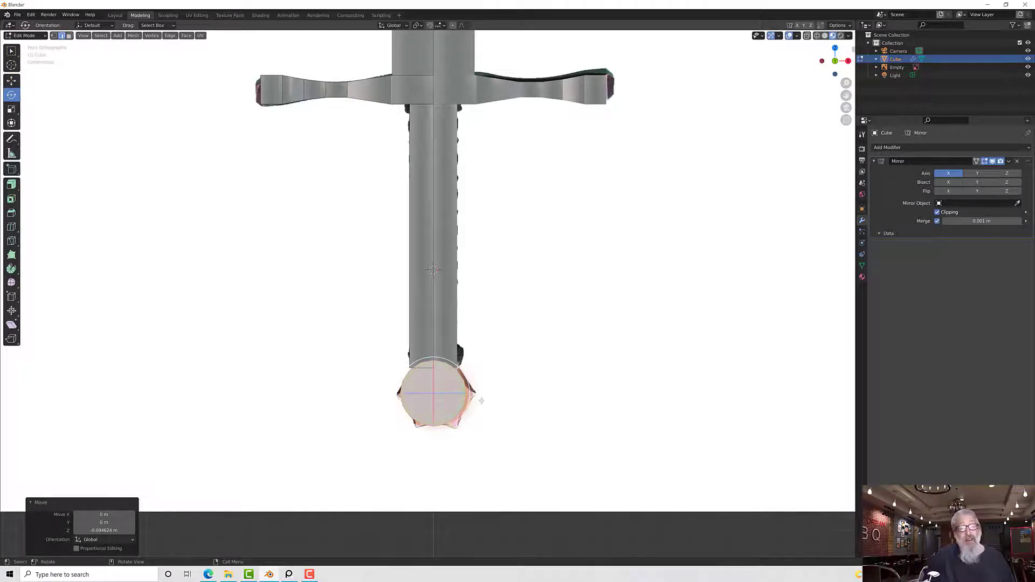
{"action": "key", "text": "s"}
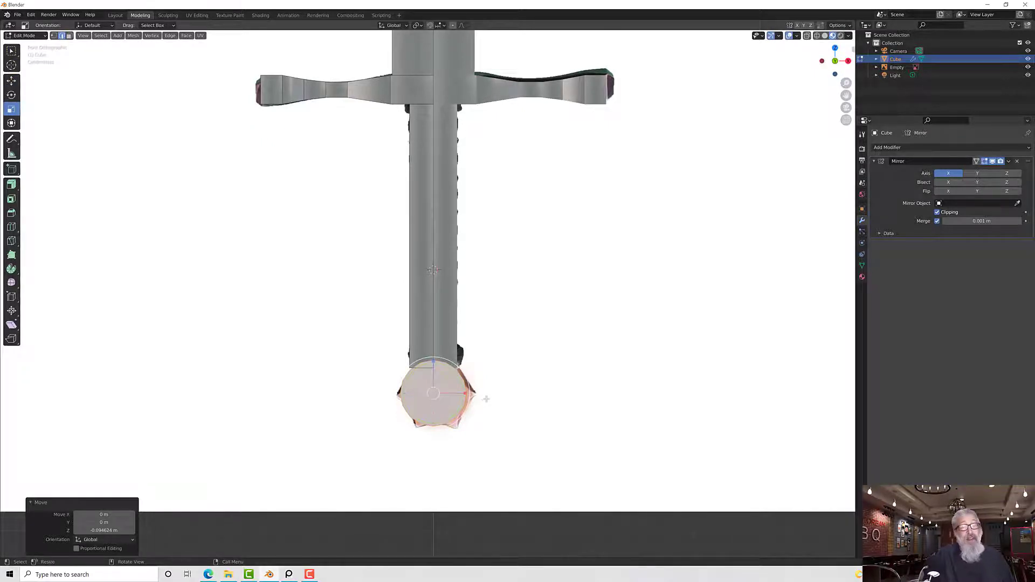
{"action": "left_click_drag", "start_coordinate": [433, 393], "coordinate": [438, 390]}
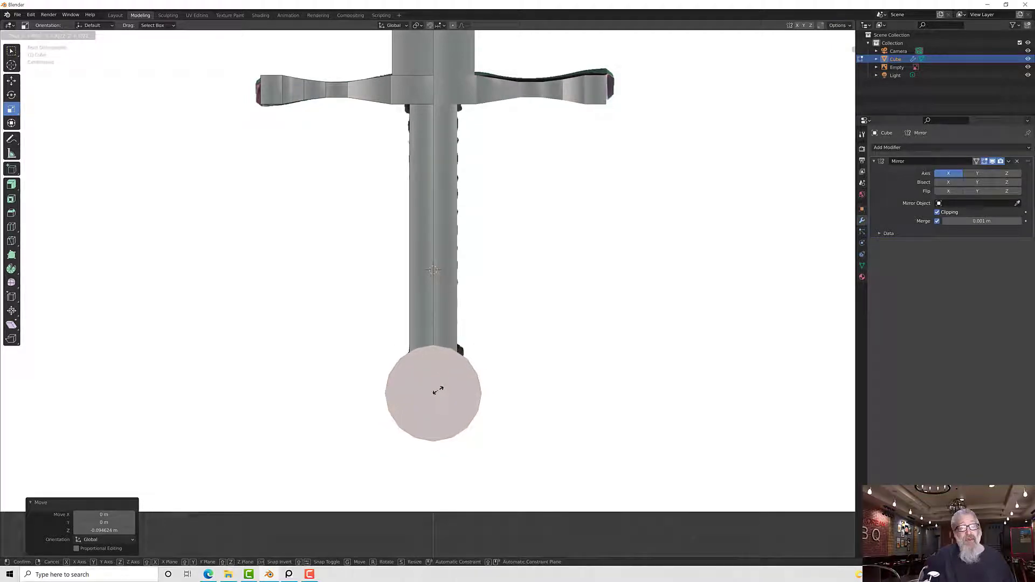
{"action": "key", "text": "ctrl+space"}
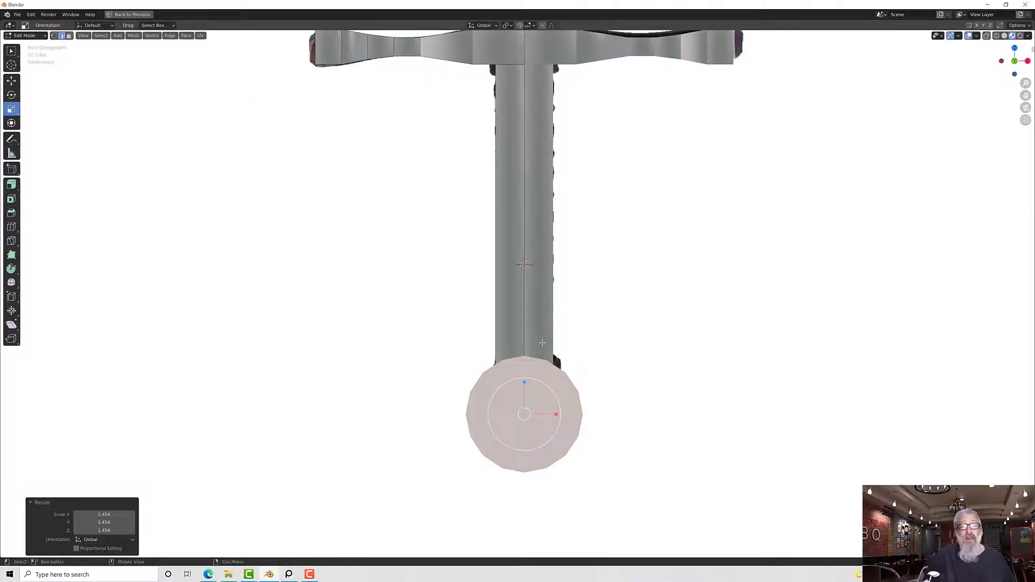
{"action": "scroll", "coordinate": [540, 346], "scroll_direction": "down", "scroll_amount": 3}
{"action": "key", "text": "ctrl+space"}
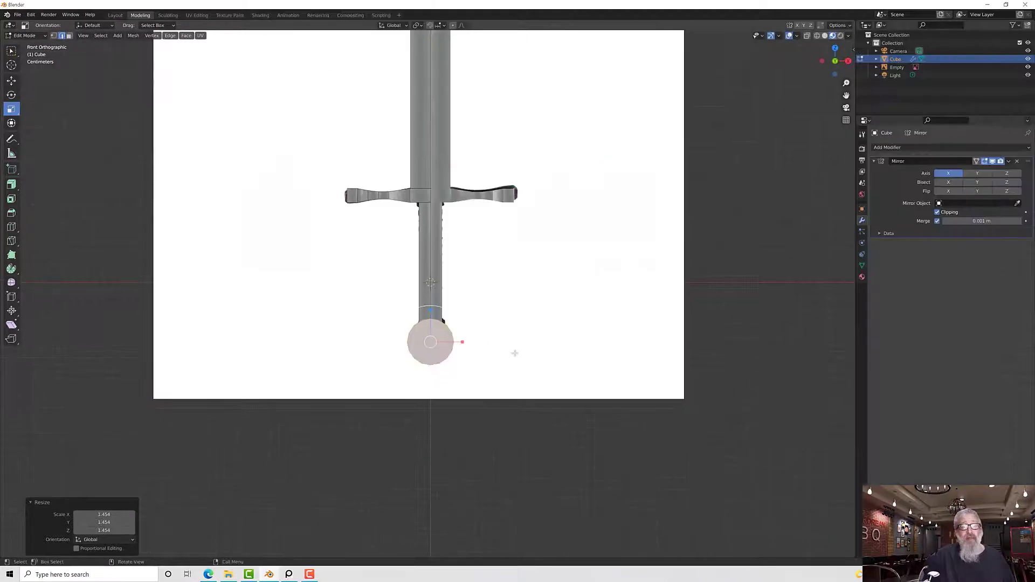
Hide the reference image Empty and inspect the pommel and grip from an angle.
{"action": "middle_click_drag", "start_coordinate": [512, 353], "coordinate": [456, 334]}
{"action": "scroll", "coordinate": [456, 333], "scroll_direction": "up", "scroll_amount": 2}
{"action": "scroll", "coordinate": [454, 338], "scroll_direction": "up", "scroll_amount": 1}
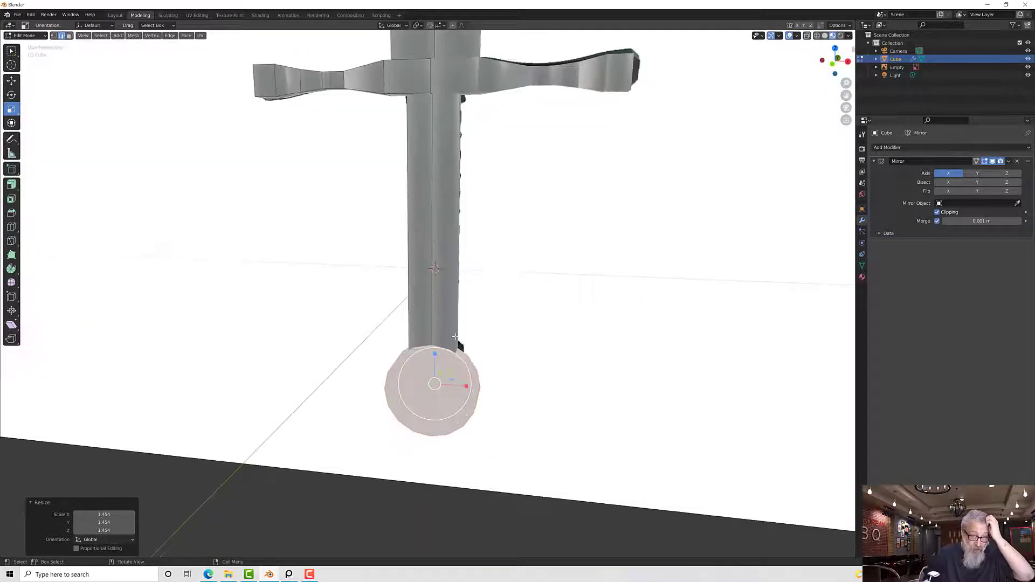
{"action": "scroll", "coordinate": [453, 341], "scroll_direction": "down", "scroll_amount": 3}
{"action": "scroll", "coordinate": [453, 341], "scroll_direction": "down", "scroll_amount": 3}
{"action": "middle_click_drag", "start_coordinate": [452, 341], "coordinate": [513, 340]}
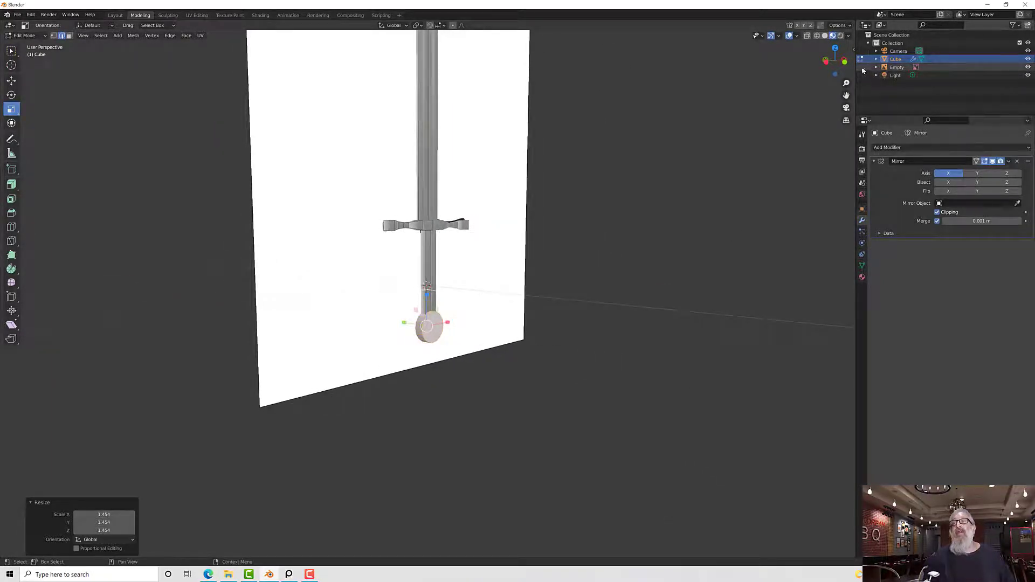
{"action": "left_click", "coordinate": [1028, 67]}
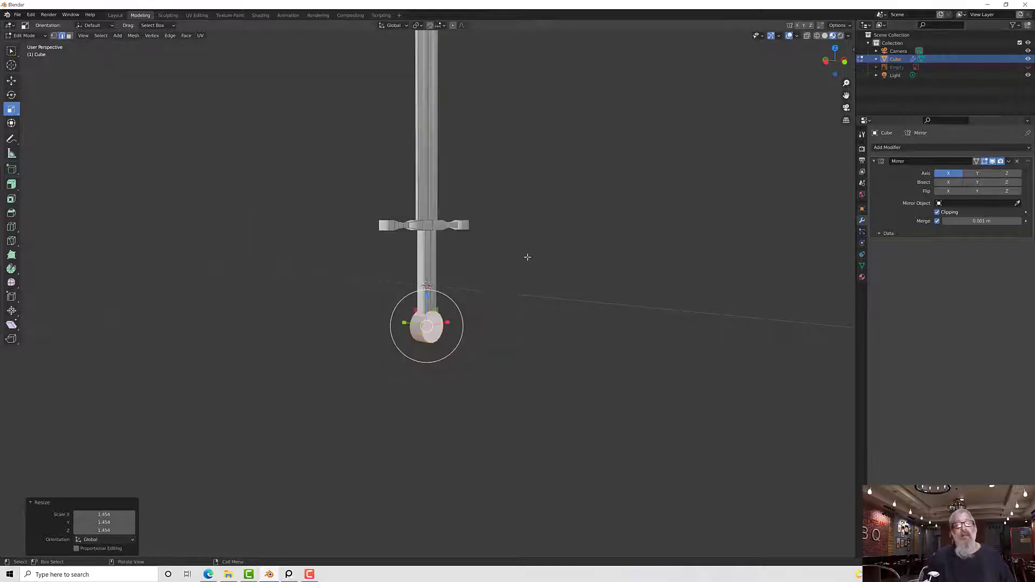
{"action": "middle_click_drag", "start_coordinate": [527, 258], "coordinate": [406, 258]}
{"action": "scroll", "coordinate": [453, 251], "scroll_direction": "up", "scroll_amount": 3}
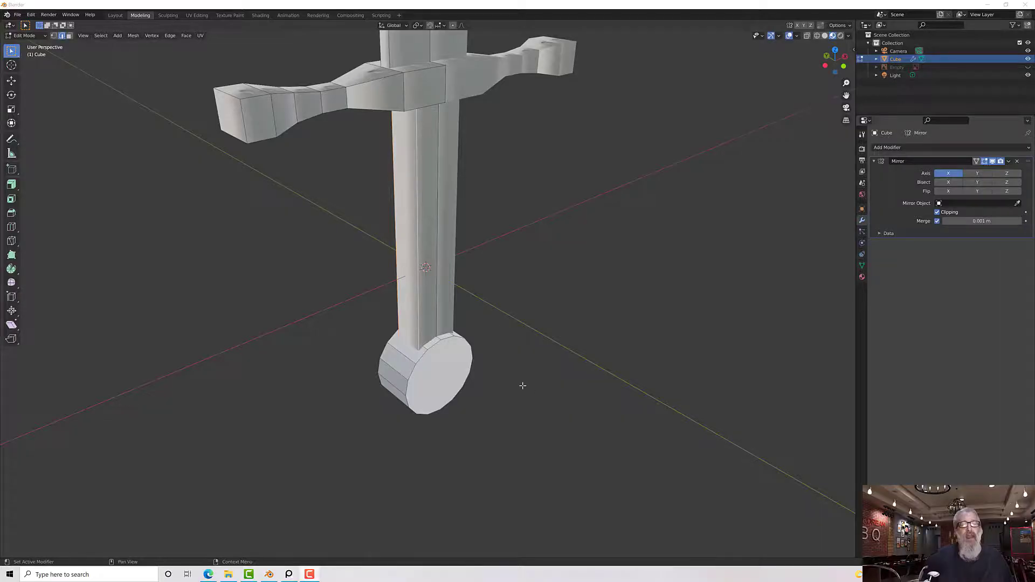
Scale the grip's selected vertical edges inward along Y, by about 0.78 and again by about 0.9, to slim its side.
{"action": "middle_click_drag", "start_coordinate": [523, 386], "coordinate": [654, 360]}
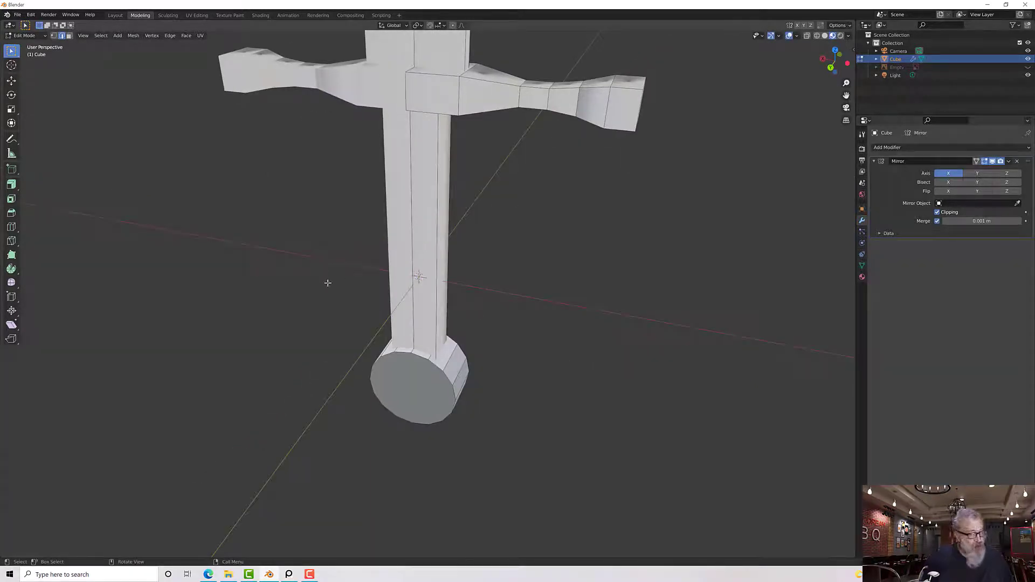
{"action": "middle_click_drag", "start_coordinate": [458, 288], "coordinate": [418, 275]}
{"action": "key", "text": "s"}
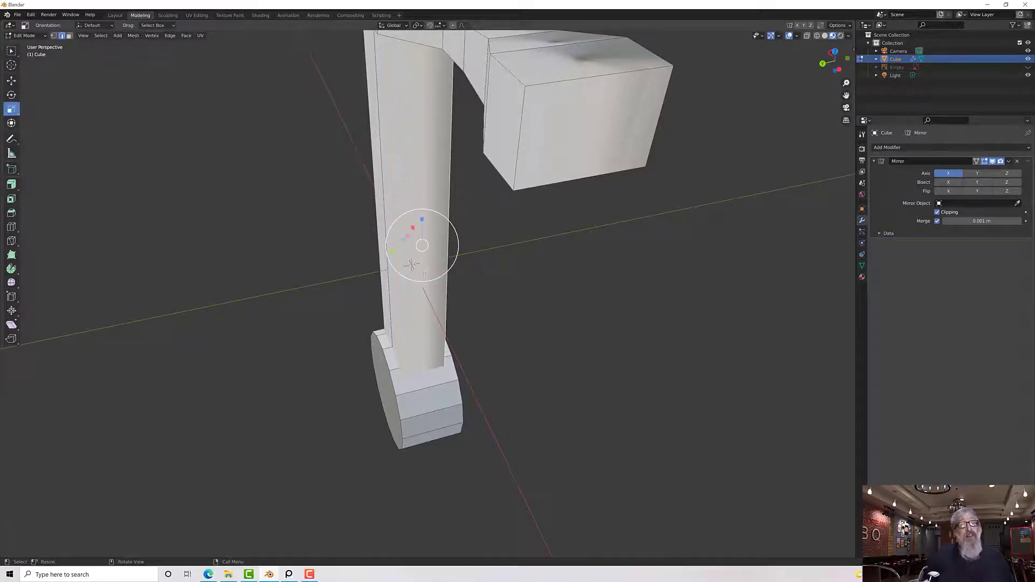
{"action": "left_click_drag", "start_coordinate": [391, 250], "coordinate": [397, 251]}
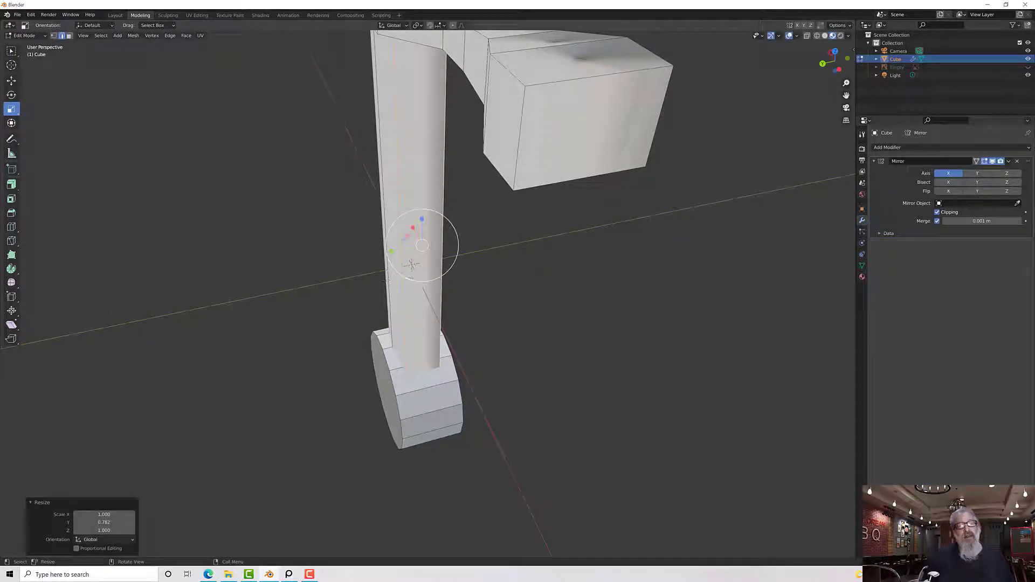
{"action": "left_click_drag", "start_coordinate": [390, 251], "coordinate": [394, 252]}
Bevel the grip's selected vertical edges with a 0.329 m width and one segment.
{"action": "mouse_move", "coordinate": [395, 251]}
{"action": "middle_mouse_down"}
{"action": "mouse_move", "coordinate": [533, 236]}
{"action": "mouse_move", "coordinate": [536, 213]}
{"action": "mouse_move", "coordinate": [408, 237]}
{"action": "middle_mouse_up"}
{"action": "scroll", "coordinate": [410, 240], "scroll_direction": "up", "scroll_amount": 2}
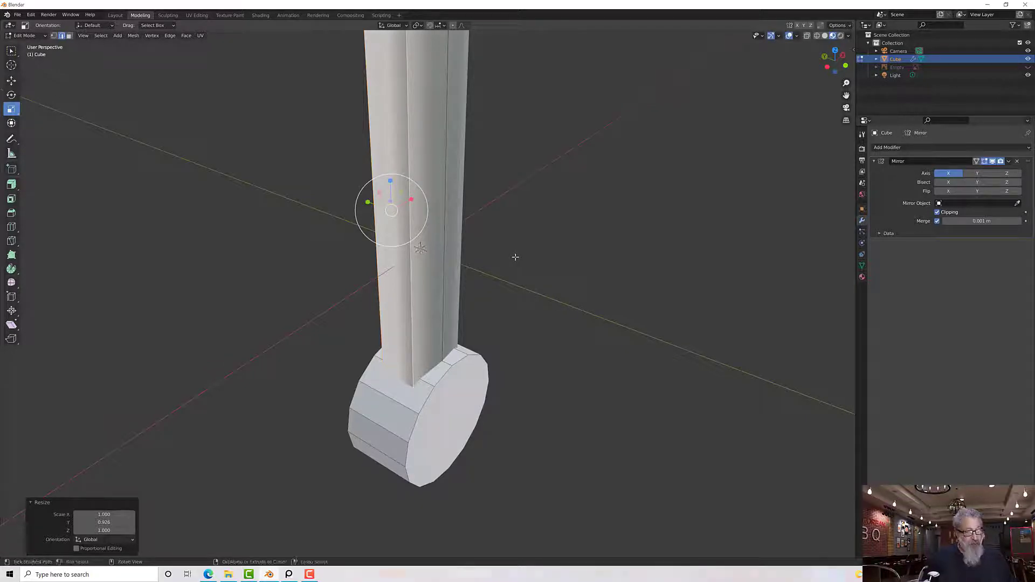
{"action": "key", "text": "ctrl+b"}
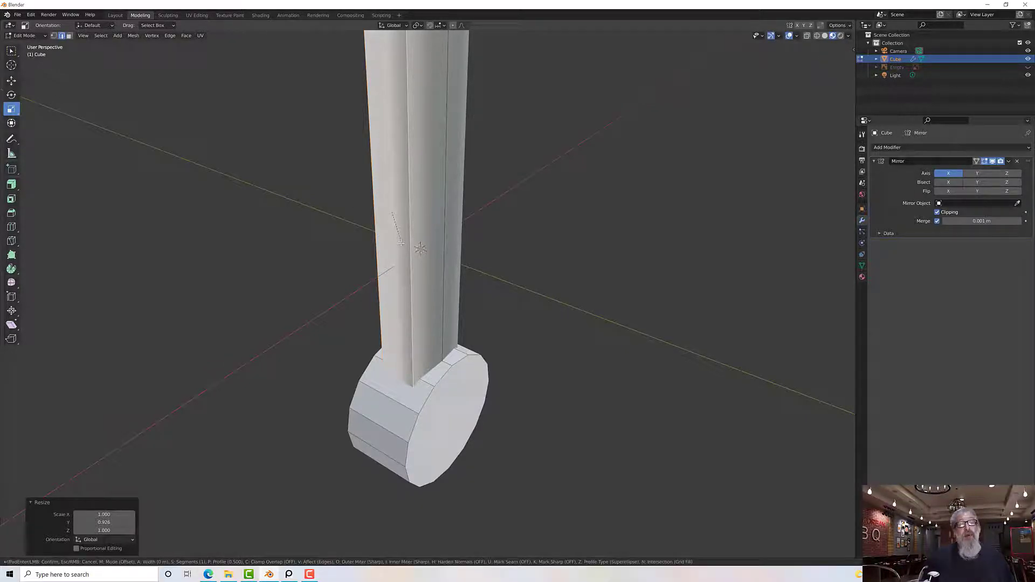
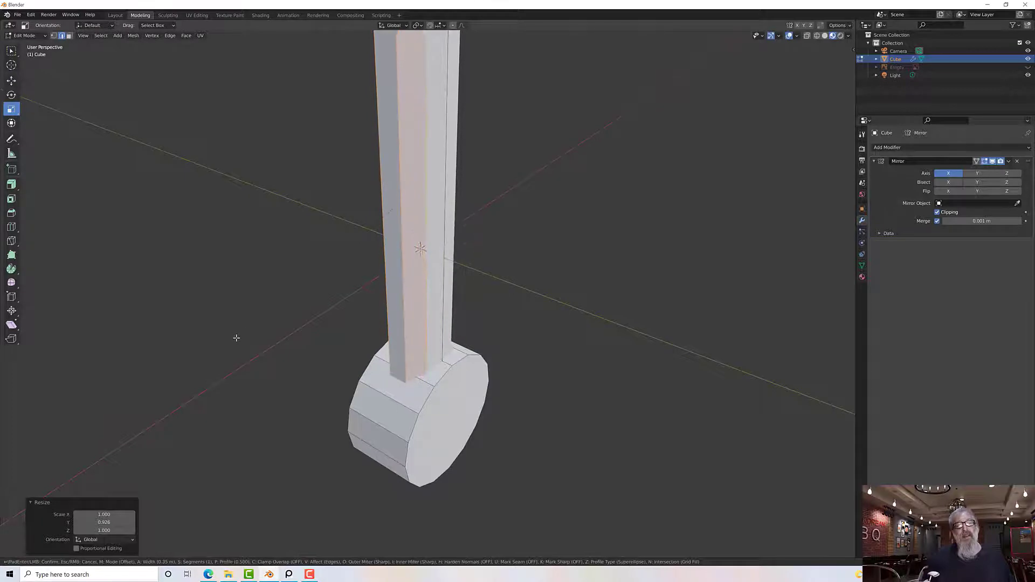
{"action": "left_click", "coordinate": [240, 335]}
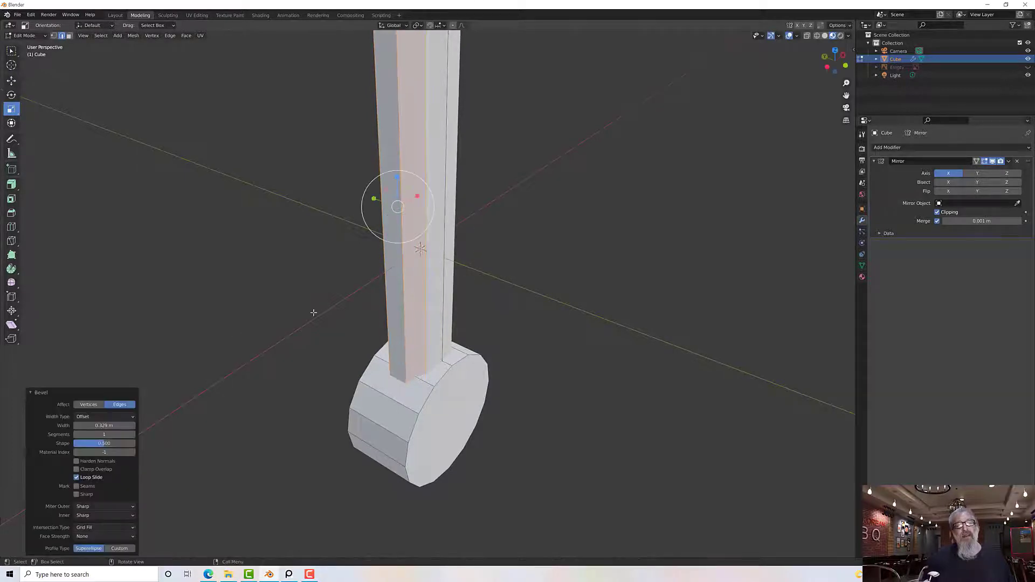
Select the long vertical edges bordering the narrow outer side face of the bevelled grip.
{"action": "left_click", "coordinate": [400, 298]}
{"action": "left_click", "coordinate": [387, 290], "text": "shift"}
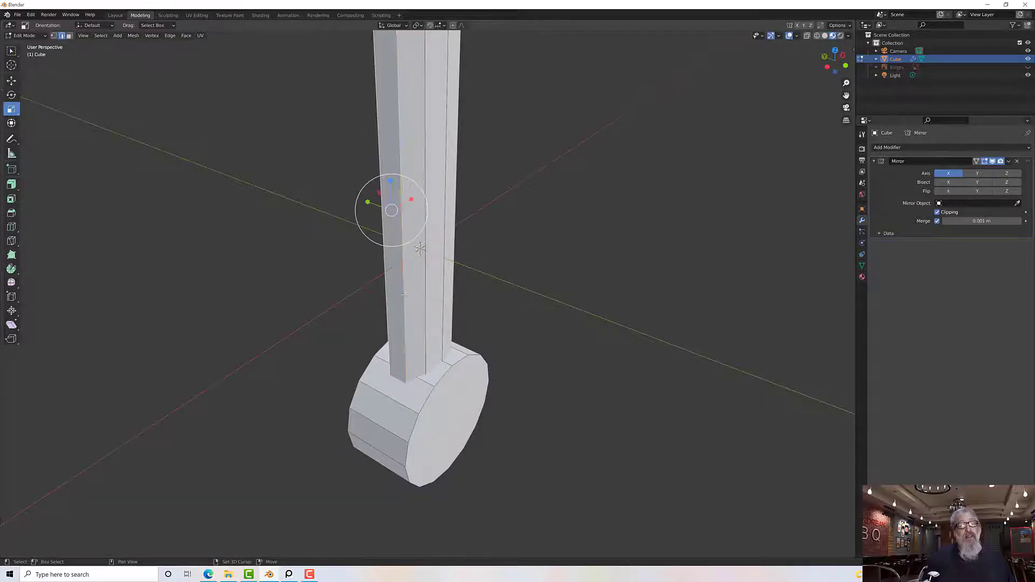
{"action": "mouse_move", "coordinate": [409, 293]}
{"action": "middle_mouse_down"}
{"action": "mouse_move", "coordinate": [485, 293]}
{"action": "mouse_move", "coordinate": [415, 295]}
{"action": "middle_mouse_up"}
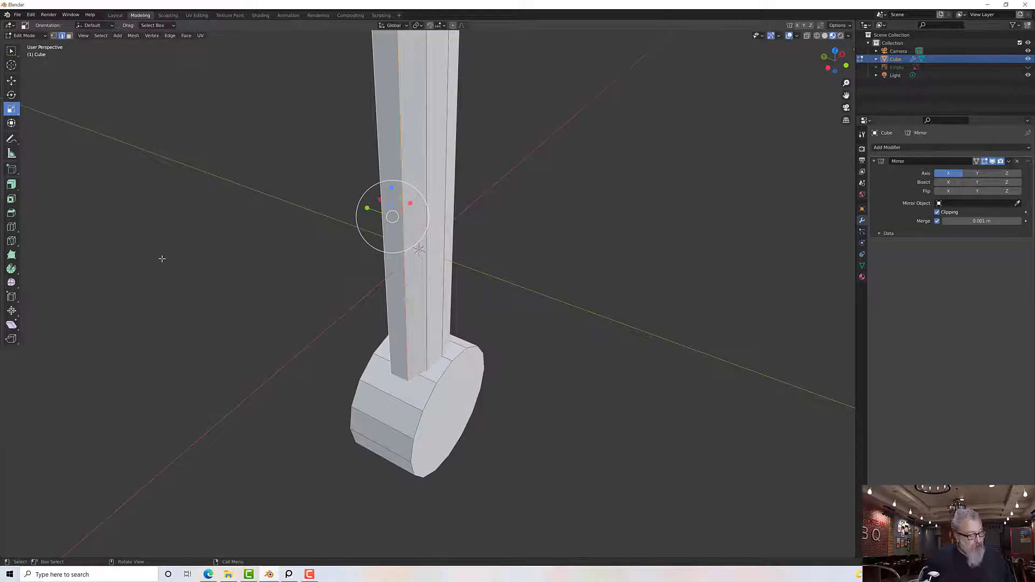
Bevel the selected vertical corner edge of the sword's grip by about 0.202 m with one segment.
{"action": "key", "text": "ctrl+b"}
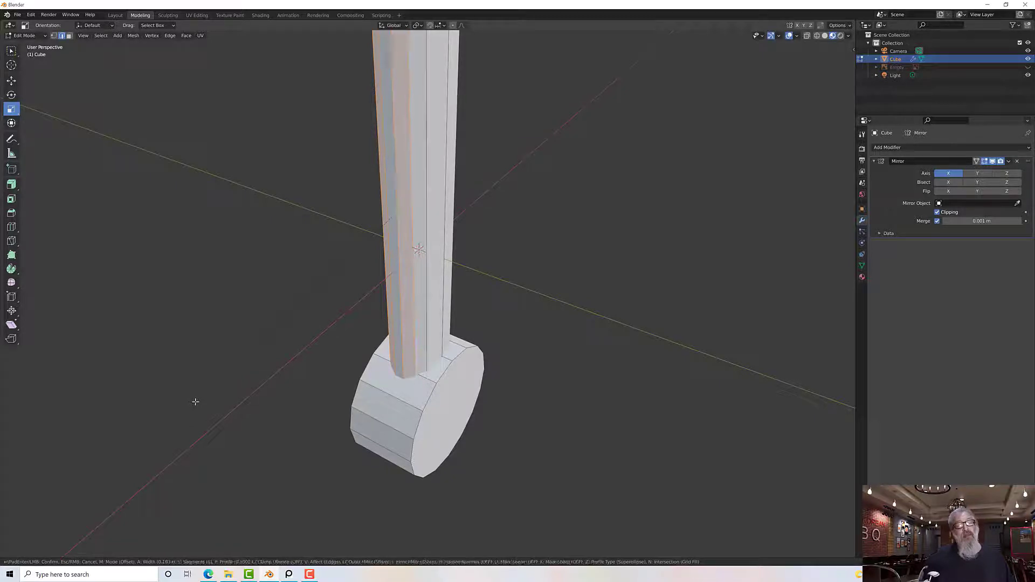
{"action": "left_click", "coordinate": [210, 392]}
{"action": "middle_click_drag", "start_coordinate": [256, 352], "coordinate": [321, 319]}
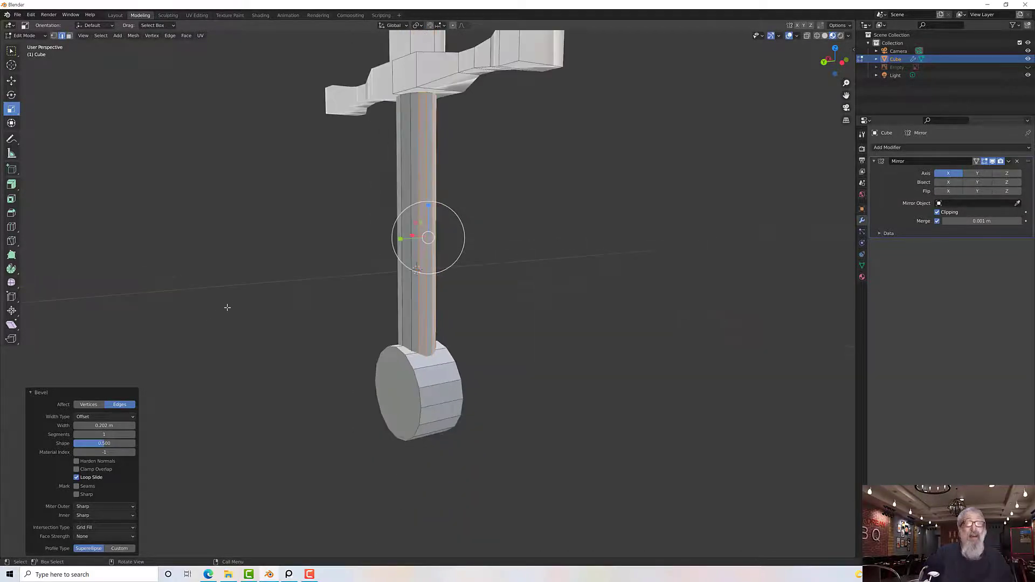
{"action": "middle_click_drag", "start_coordinate": [226, 308], "coordinate": [334, 155]}
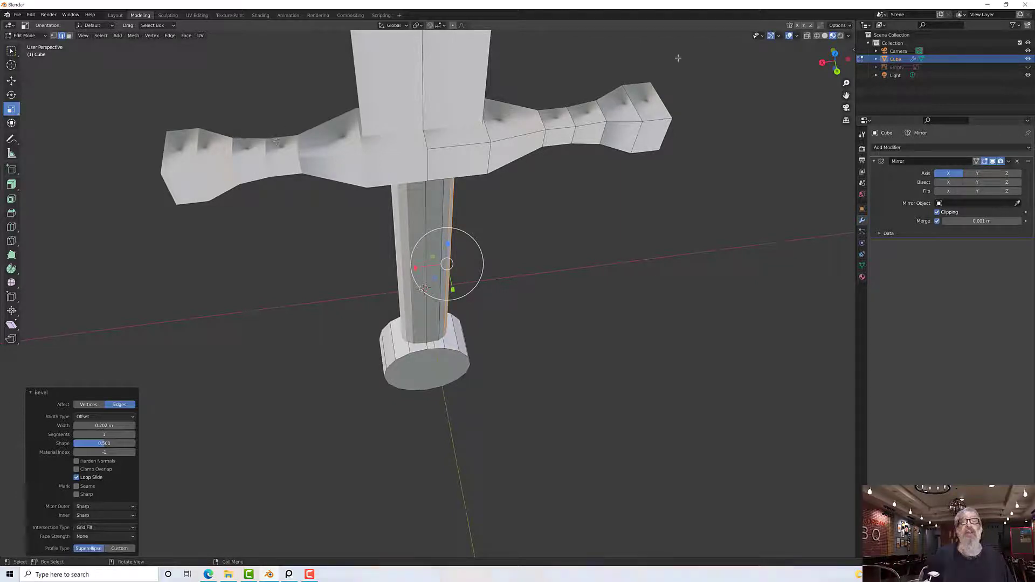
Show the model in wireframe shading with X-ray off and clear the edge selection.
{"action": "left_click", "coordinate": [818, 37]}
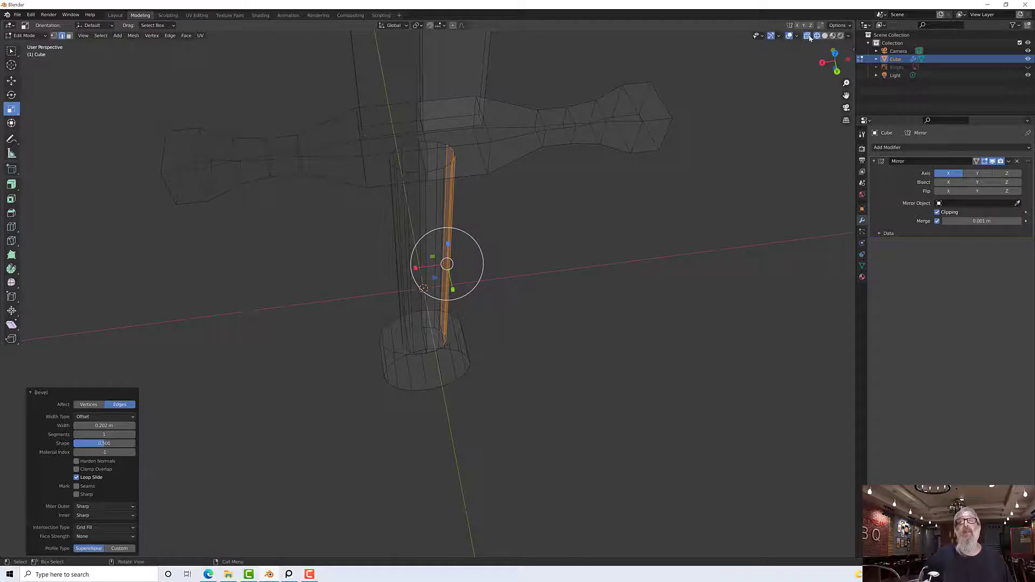
{"action": "left_click", "coordinate": [807, 36]}
{"action": "middle_click_drag", "start_coordinate": [284, 117], "coordinate": [283, 96]}
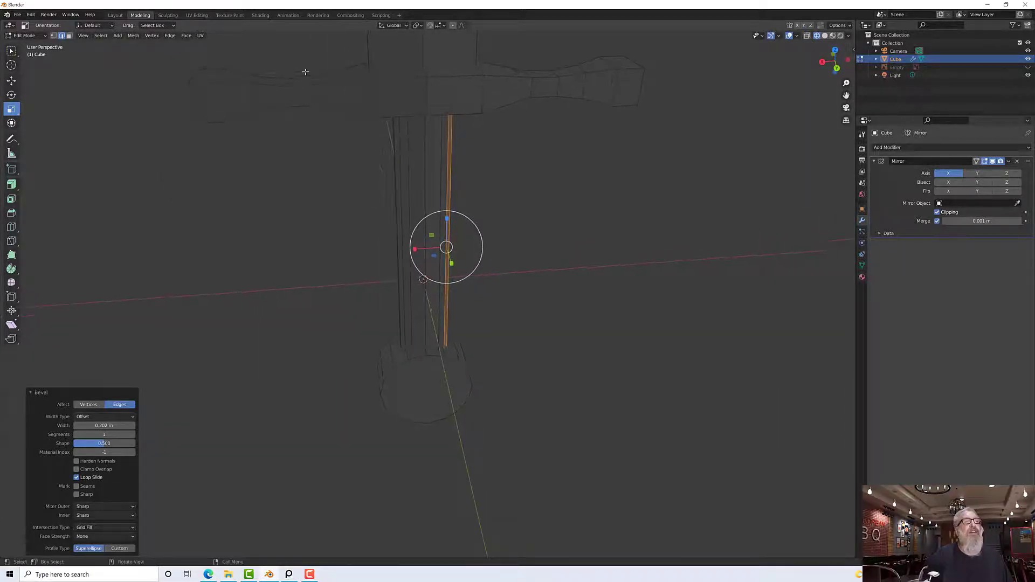
{"action": "left_click", "coordinate": [305, 115]}
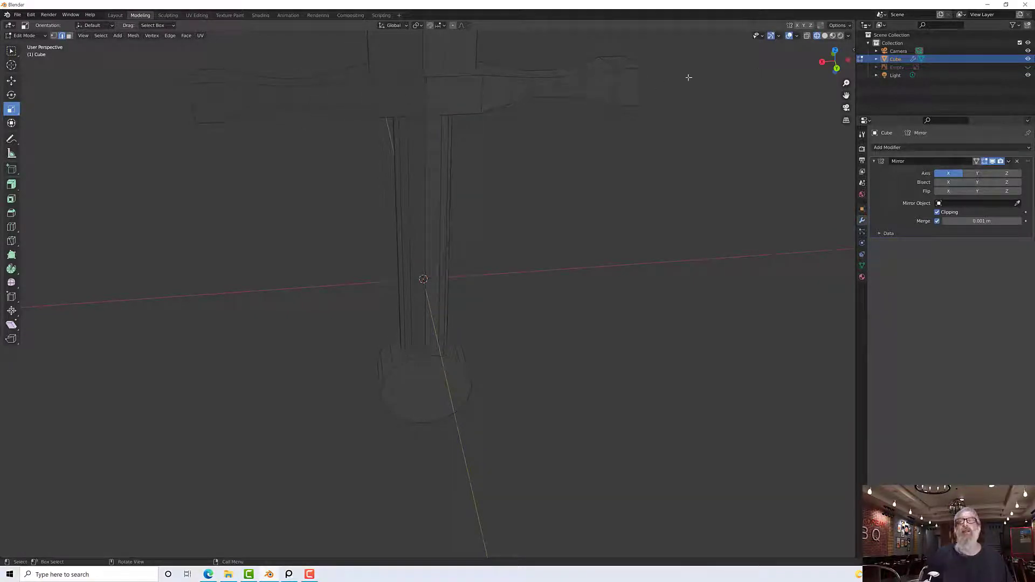
{"action": "middle_click_drag", "start_coordinate": [503, 77], "coordinate": [495, 76]}
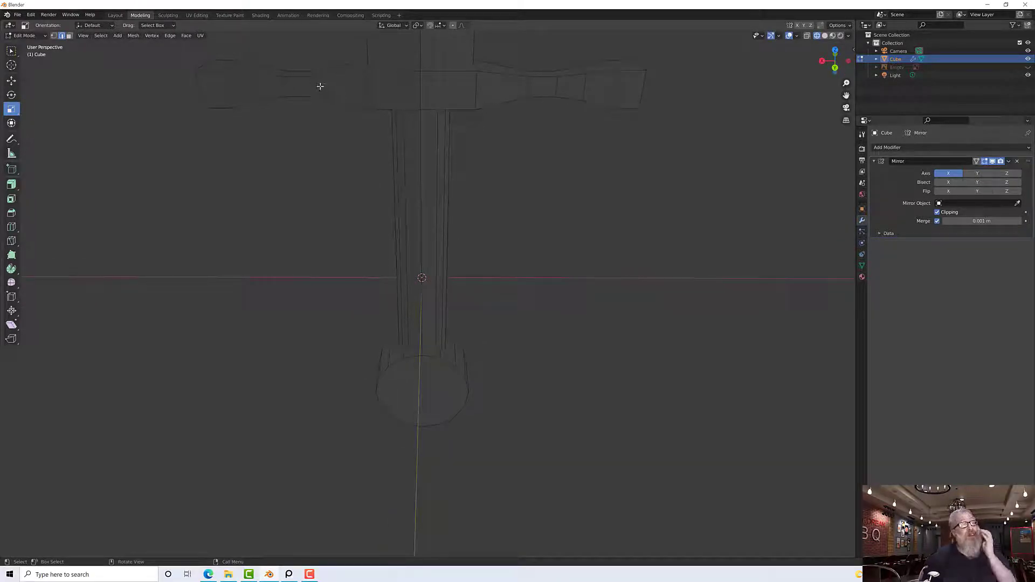
{"action": "middle_click_drag", "start_coordinate": [512, 56], "coordinate": [510, 56]}
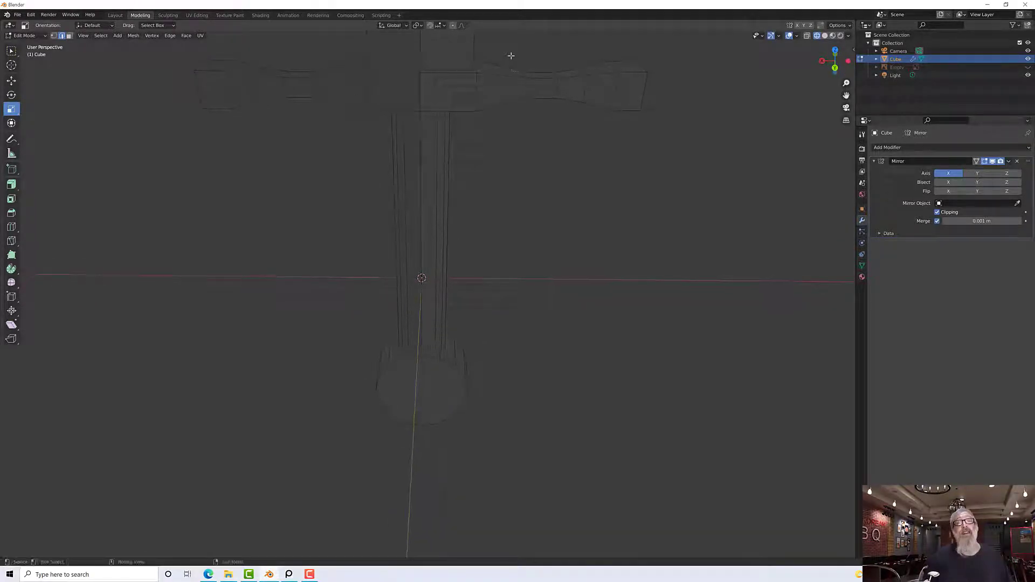
Undo the accidental scaling of the crossguard edges and activate the Select Box tool.
{"action": "left_click_drag", "start_coordinate": [511, 56], "coordinate": [539, 116]}
{"action": "middle_click_drag", "start_coordinate": [587, 94], "coordinate": [562, 79]}
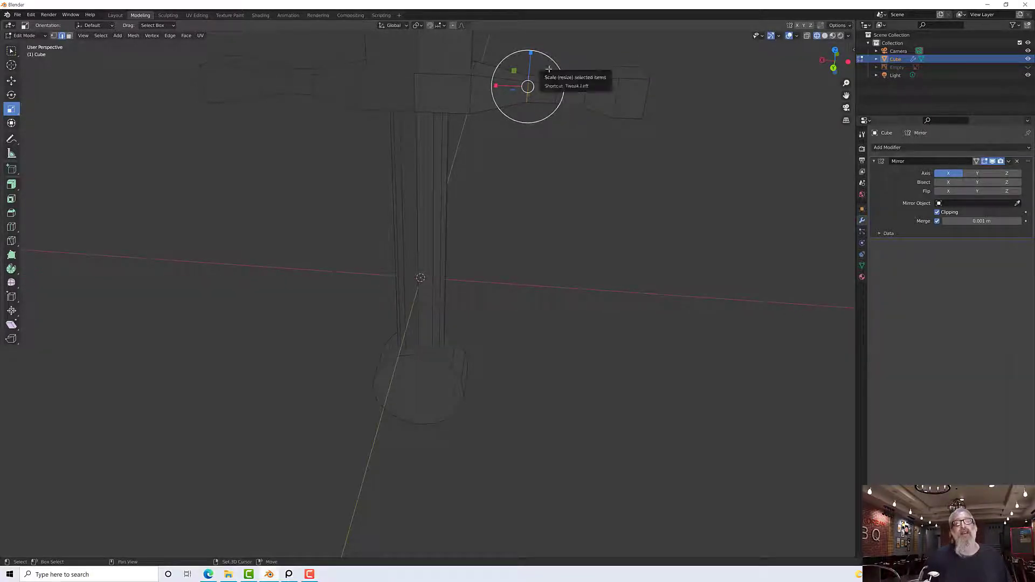
{"action": "left_click_drag", "start_coordinate": [550, 71], "coordinate": [562, 109]}
{"action": "key", "text": "ctrl+z"}
{"action": "key", "text": "ctrl+z"}
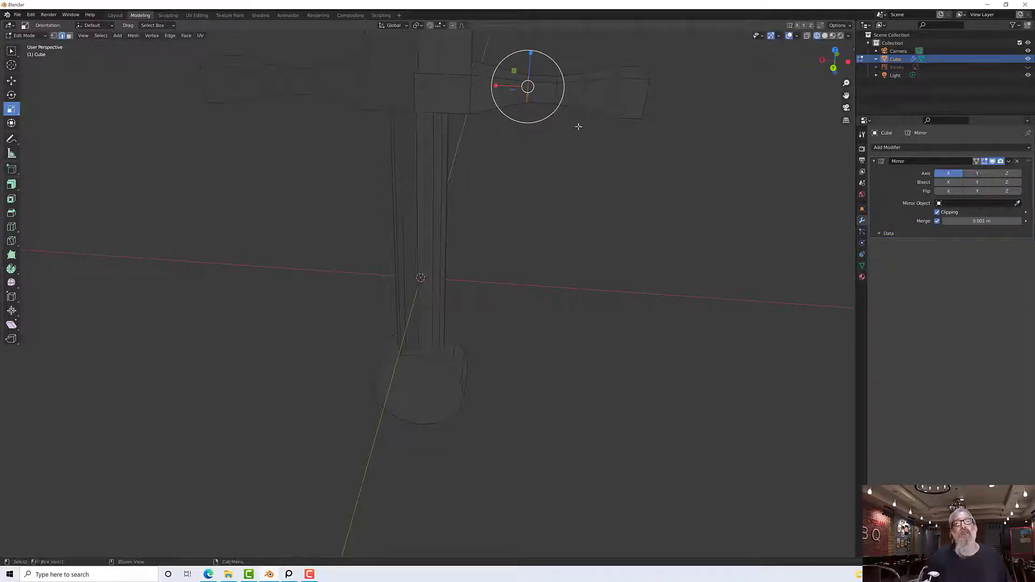
{"action": "key", "text": "w"}
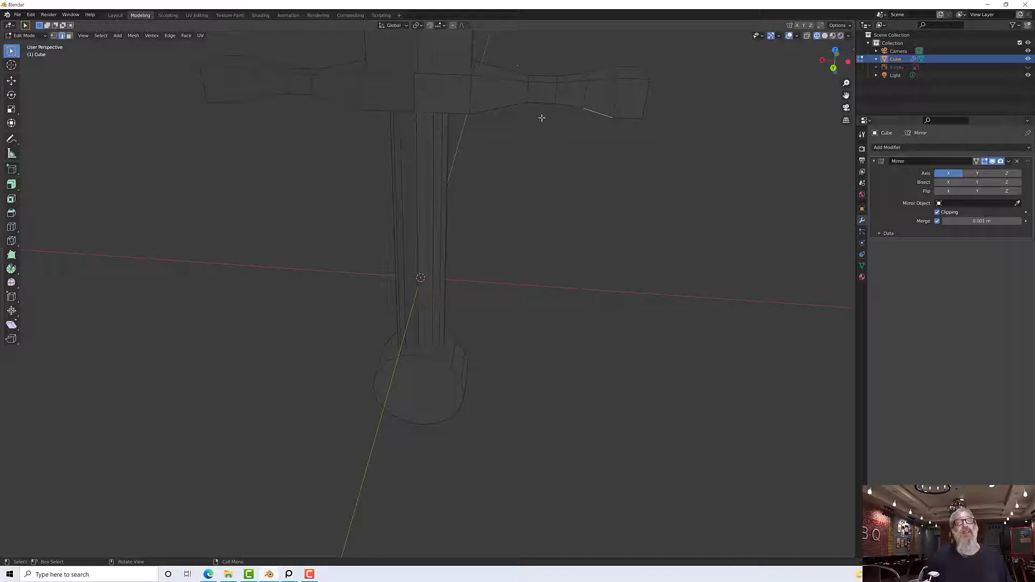
Try to bevel the two edge loops at the crossguard arm's narrow section by about 0.183 m with X-ray off.
{"action": "left_click_drag", "start_coordinate": [517, 63], "coordinate": [548, 125]}
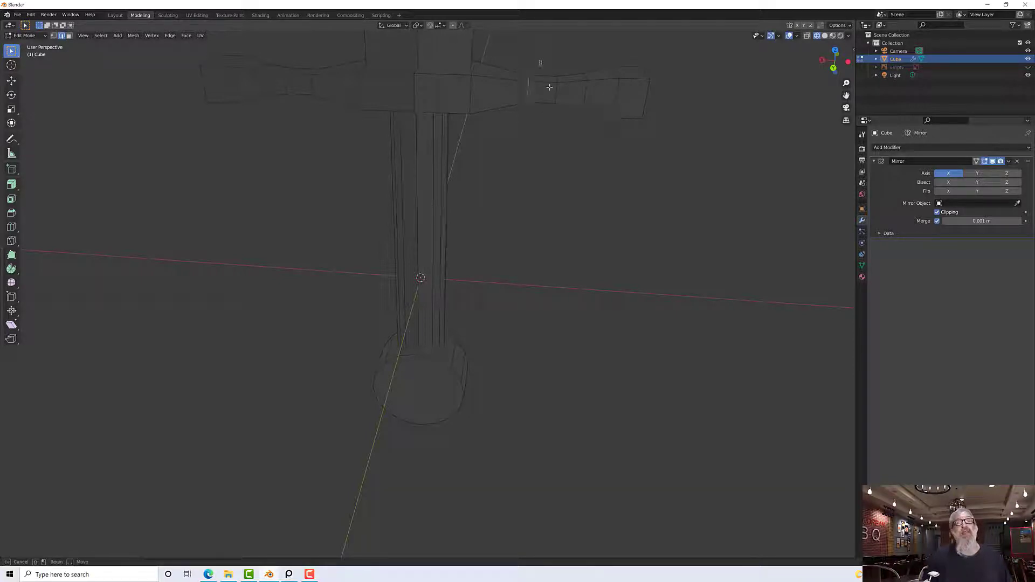
{"action": "left_click_drag", "start_coordinate": [539, 60], "coordinate": [567, 132]}
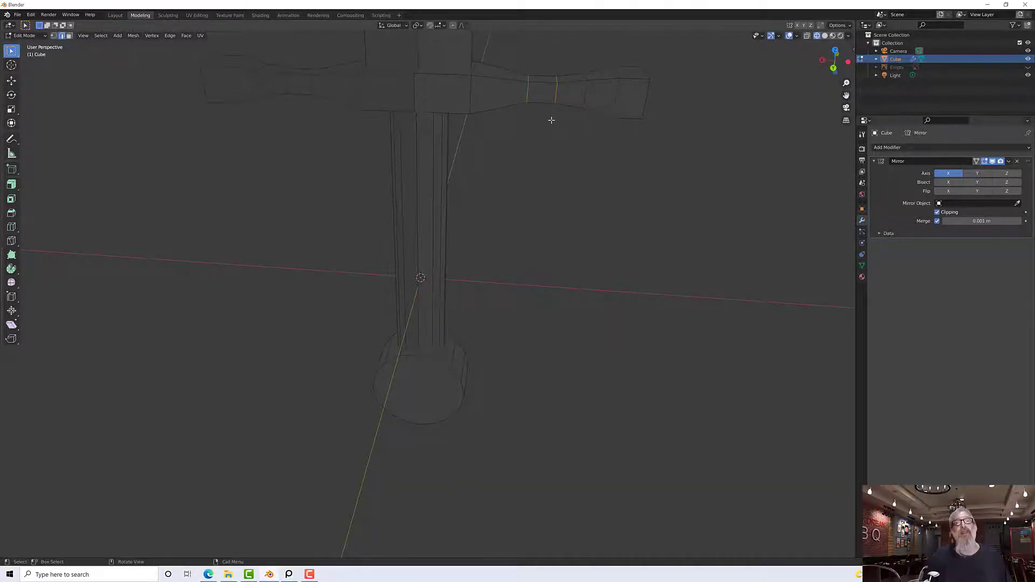
{"action": "mouse_move", "coordinate": [549, 118]}
{"action": "middle_mouse_down"}
{"action": "mouse_move", "coordinate": [522, 120]}
{"action": "mouse_move", "coordinate": [550, 114]}
{"action": "middle_mouse_up"}
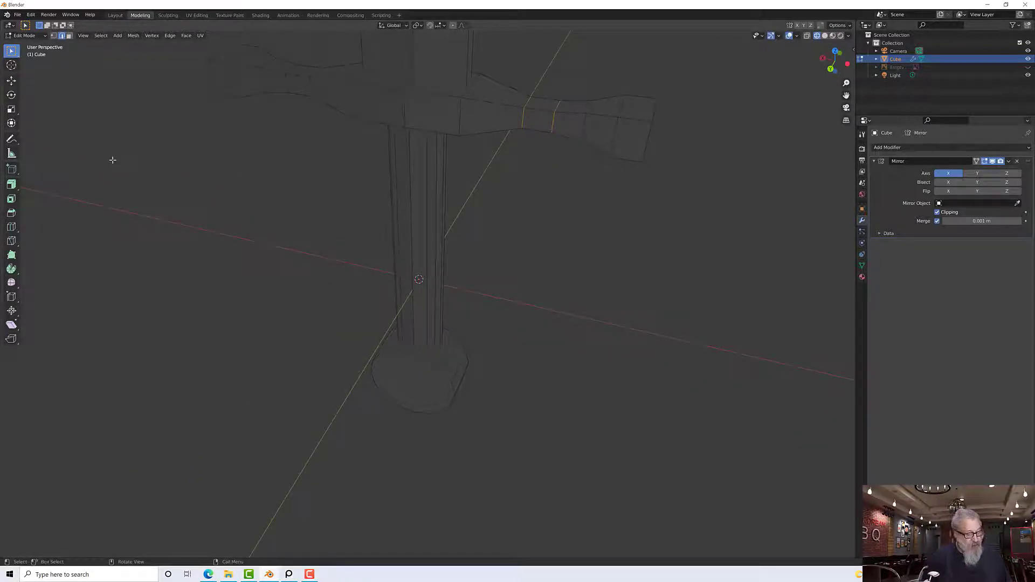
{"action": "key", "text": "b"}
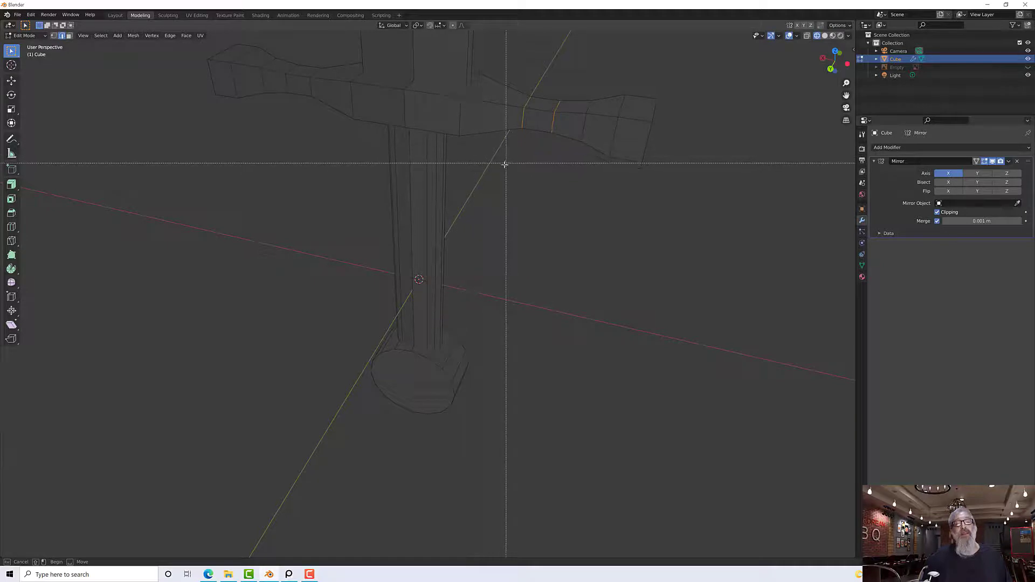
{"action": "key", "text": "Escape"}
{"action": "middle_click_drag", "start_coordinate": [538, 166], "coordinate": [496, 191]}
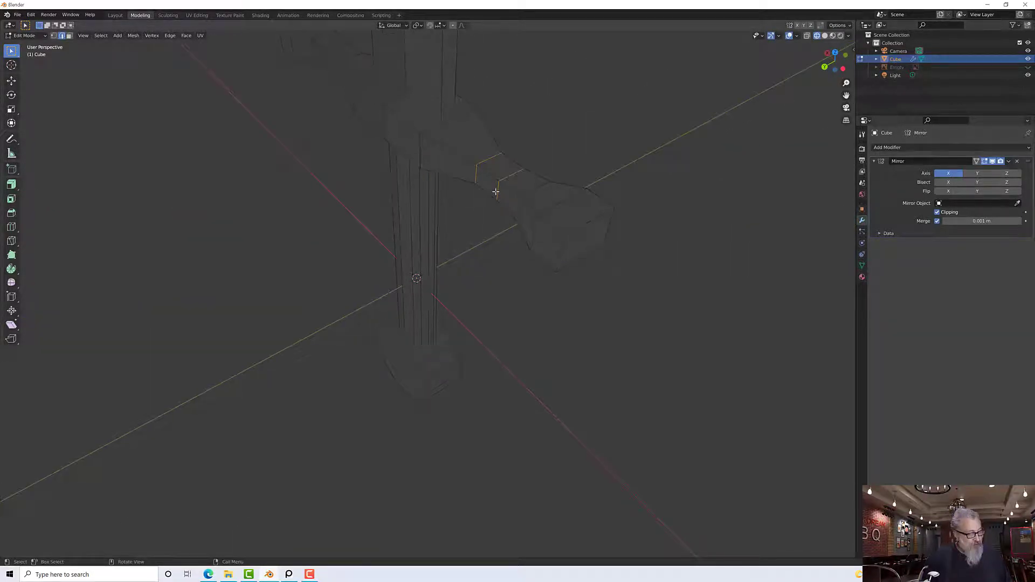
{"action": "key", "text": "ctrl+b"}
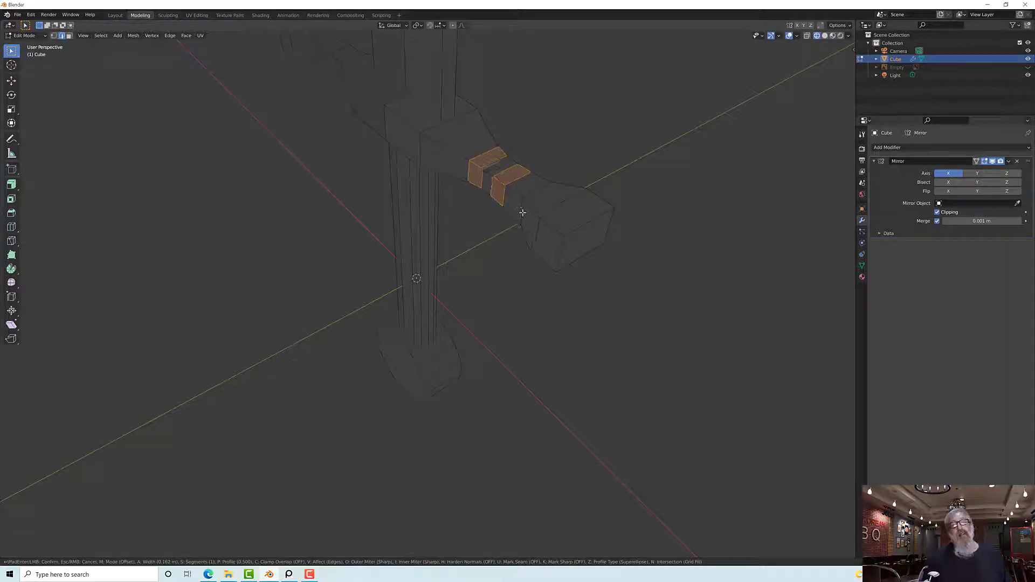
{"action": "left_click", "coordinate": [521, 214]}
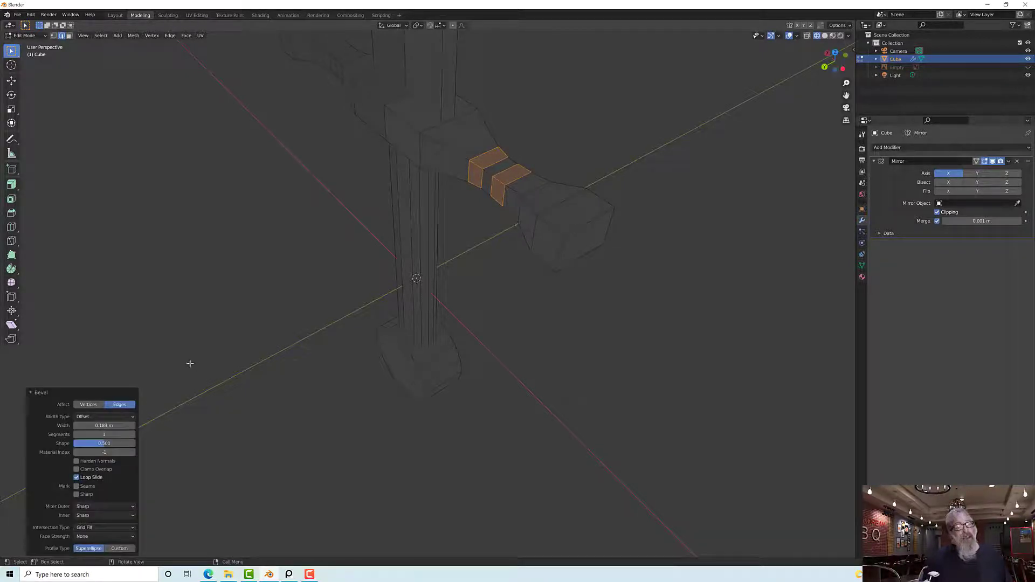
{"action": "middle_click_drag", "start_coordinate": [366, 312], "coordinate": [401, 317]}
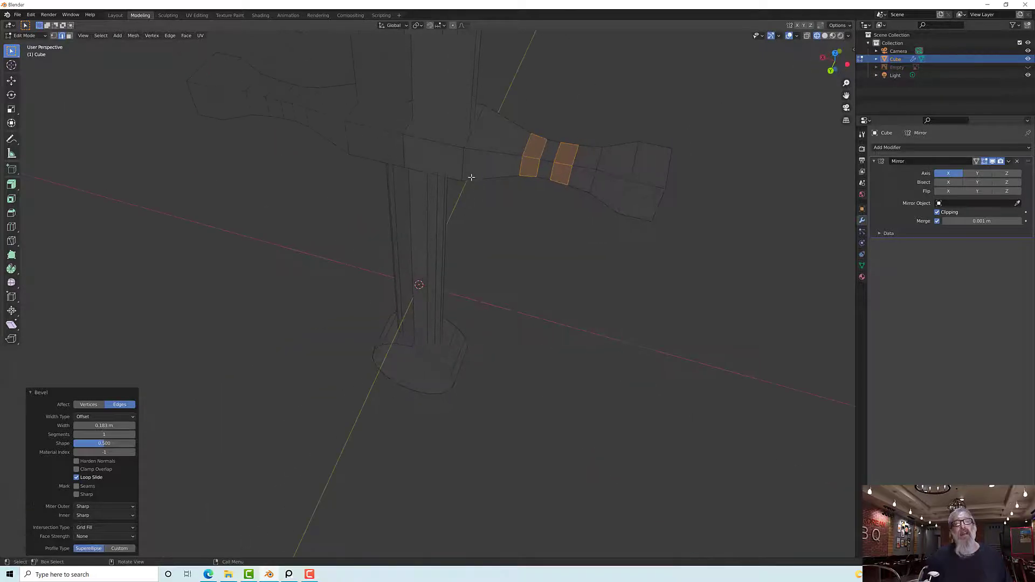
{"action": "middle_click_drag", "start_coordinate": [492, 179], "coordinate": [565, 161]}
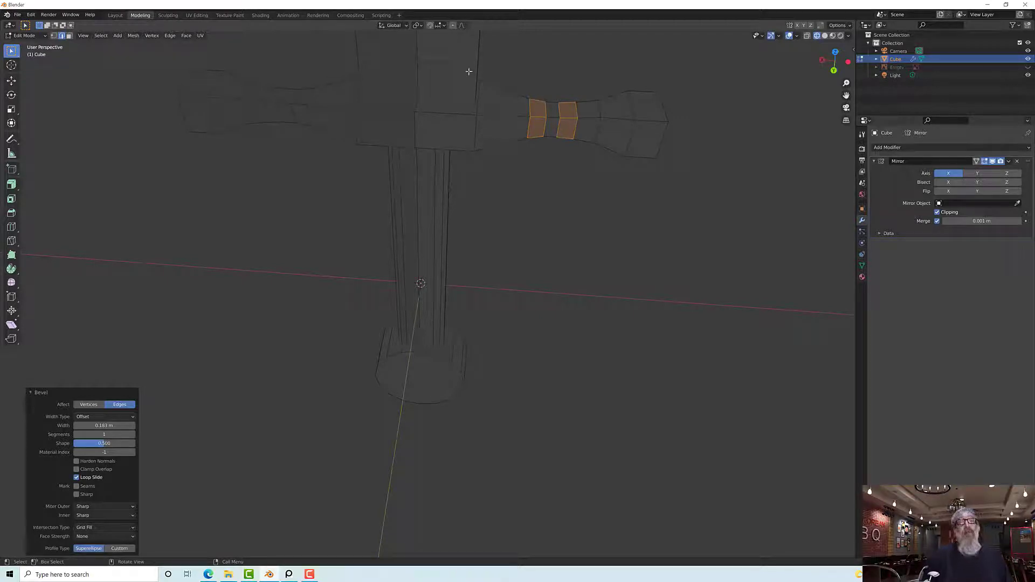
Select the edge near the crossguard's outer end, check its far side, and undo back to before the crossguard bevel.
{"action": "middle_click_drag", "start_coordinate": [621, 94], "coordinate": [614, 76]}
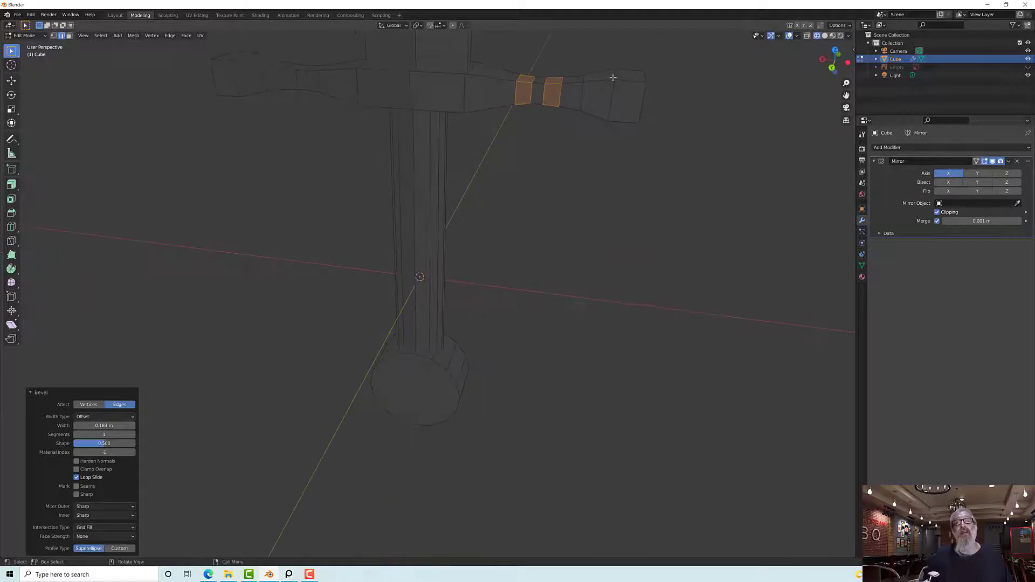
{"action": "left_click_drag", "start_coordinate": [604, 55], "coordinate": [615, 148]}
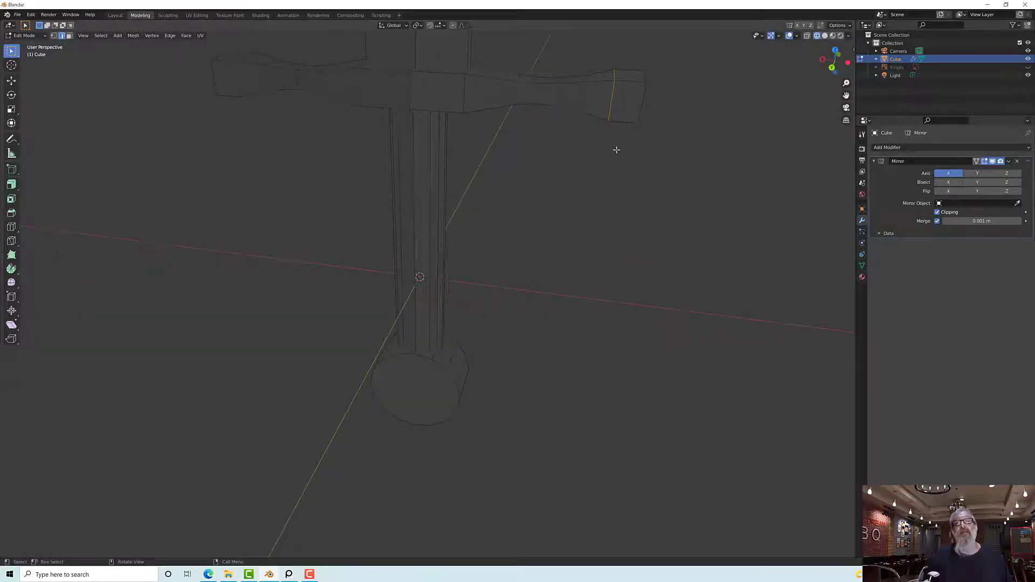
{"action": "middle_click_drag", "start_coordinate": [614, 148], "coordinate": [304, 111]}
{"action": "scroll", "coordinate": [302, 112], "scroll_direction": "down", "scroll_amount": 1}
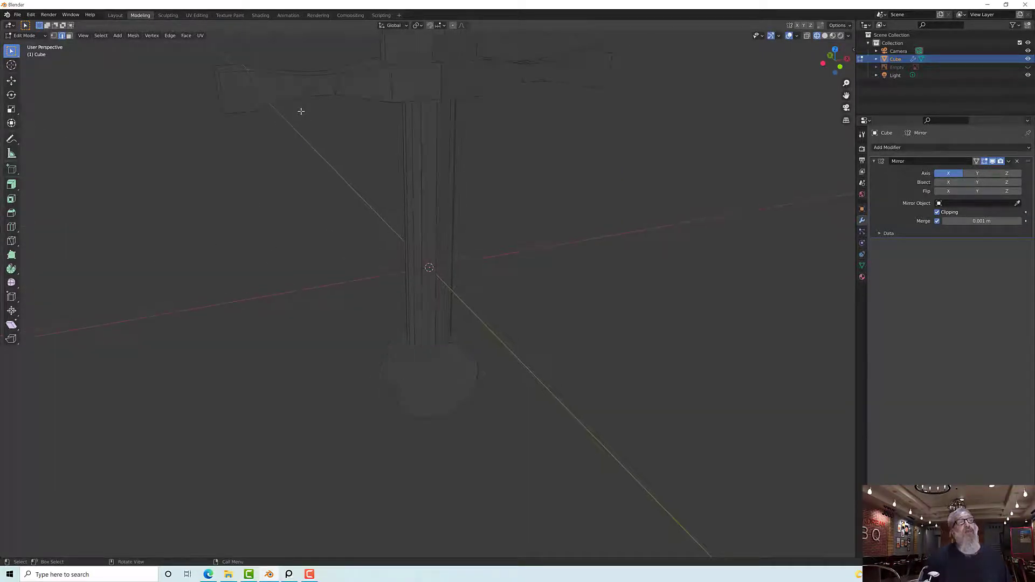
{"action": "middle_click_drag", "start_coordinate": [257, 79], "coordinate": [354, 96]}
{"action": "key", "text": "ctrl+z"}
{"action": "key", "text": "ctrl+z"}
Turn on X-ray and bevel both complete edge loops around the crossguard arm's narrow section by about 0.11 m.
{"action": "left_click", "coordinate": [806, 36]}
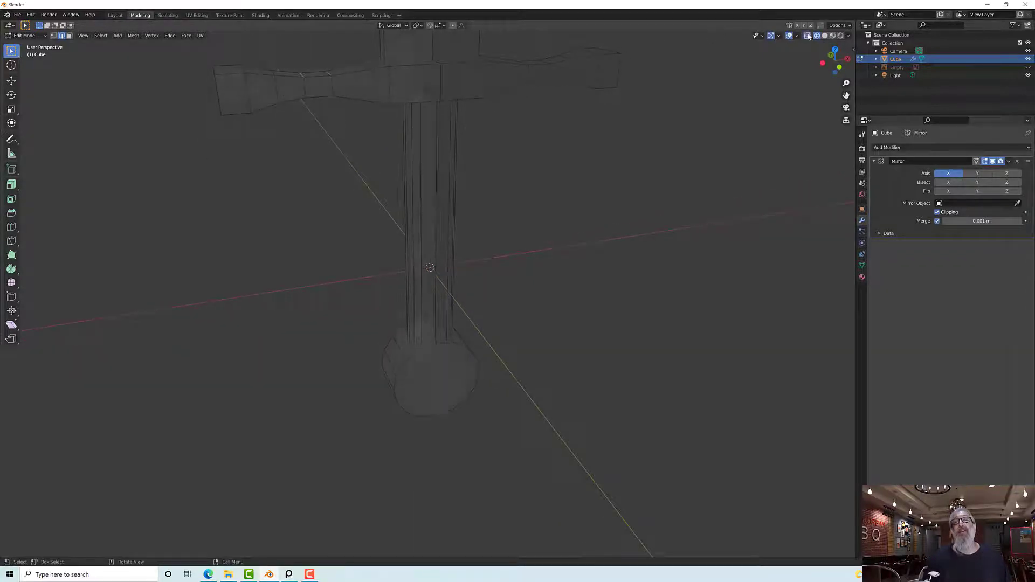
{"action": "middle_click_drag", "start_coordinate": [572, 121], "coordinate": [428, 120]}
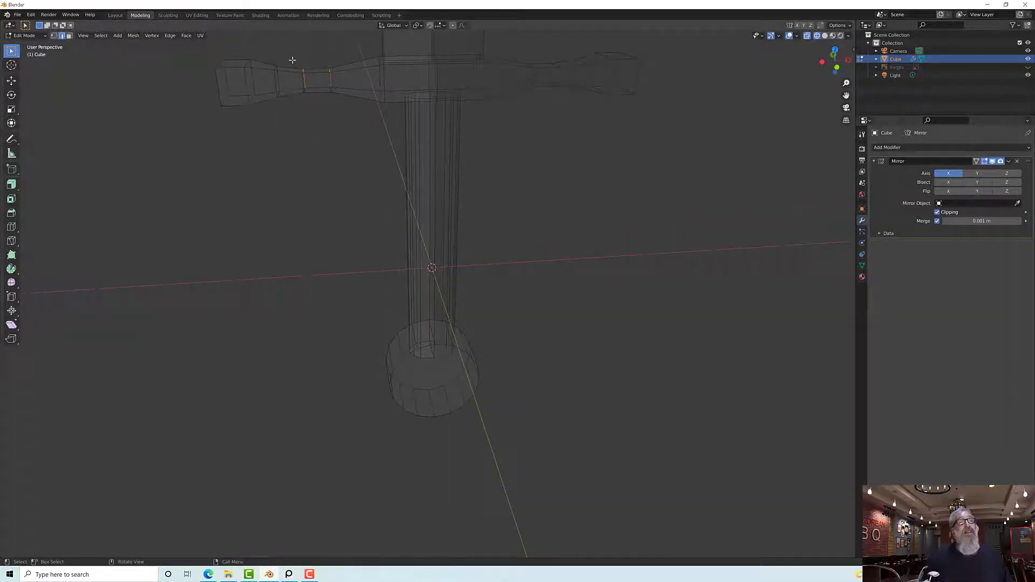
{"action": "left_click_drag", "start_coordinate": [292, 60], "coordinate": [343, 109]}
{"action": "mouse_move", "coordinate": [349, 115]}
{"action": "middle_mouse_down"}
{"action": "mouse_move", "coordinate": [367, 127]}
{"action": "mouse_move", "coordinate": [339, 116]}
{"action": "middle_mouse_up"}
{"action": "left_click_drag", "start_coordinate": [290, 69], "coordinate": [310, 115]}
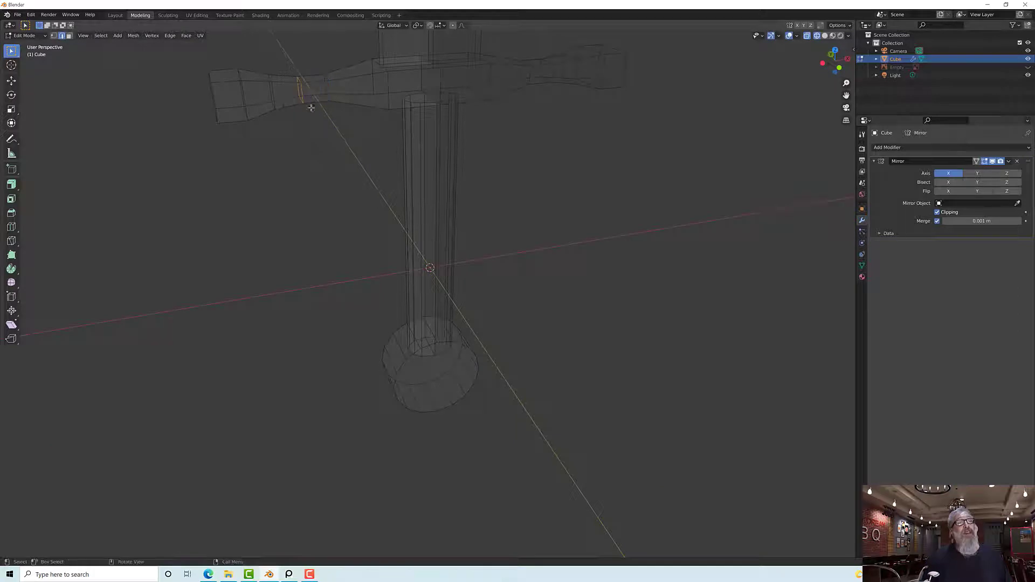
{"action": "left_click_drag", "start_coordinate": [312, 65], "coordinate": [340, 117], "text": "shift"}
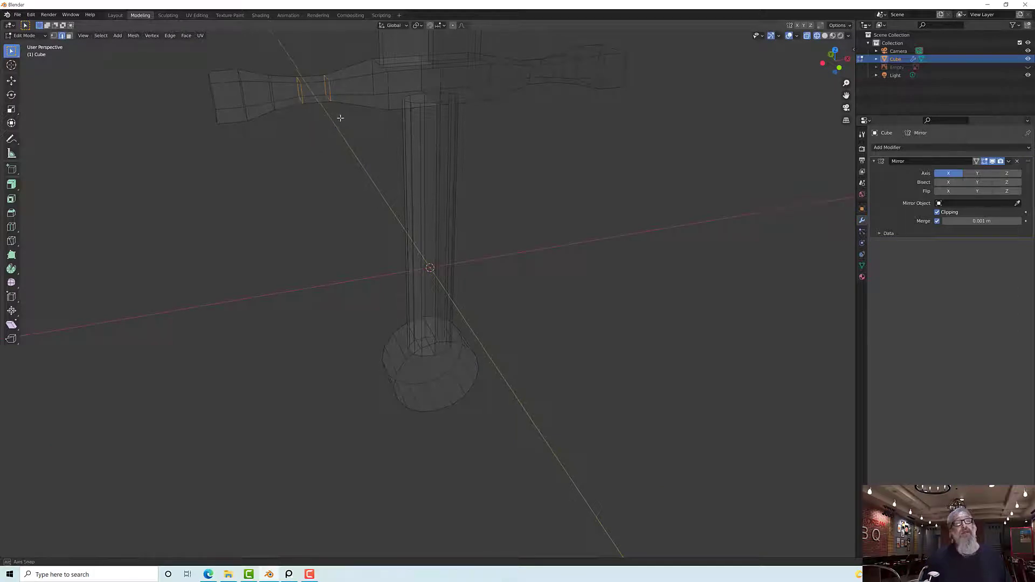
{"action": "middle_click_drag", "start_coordinate": [340, 117], "coordinate": [196, 122]}
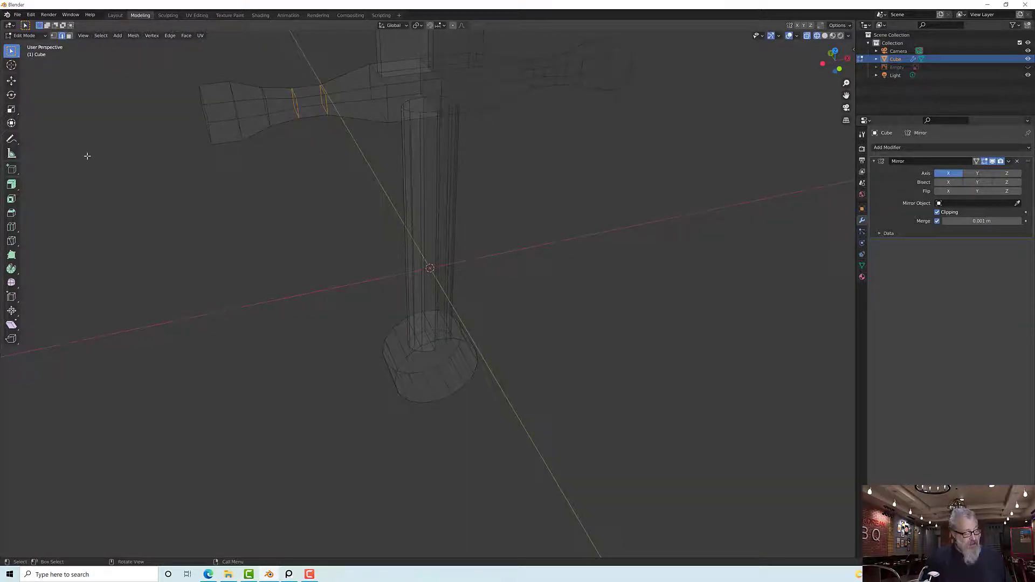
{"action": "key", "text": "ctrl+b"}
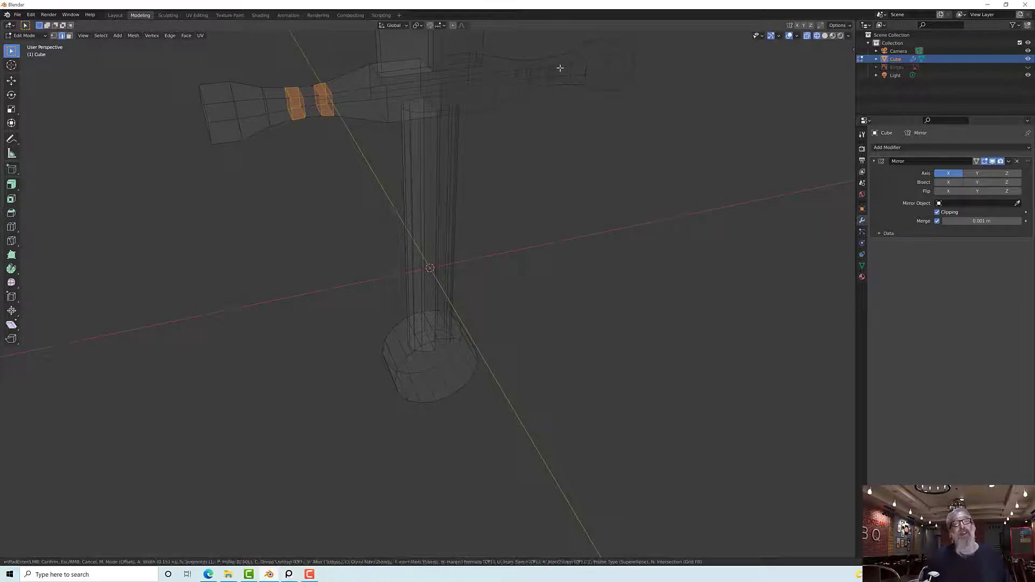
{"action": "left_click", "coordinate": [552, 70]}
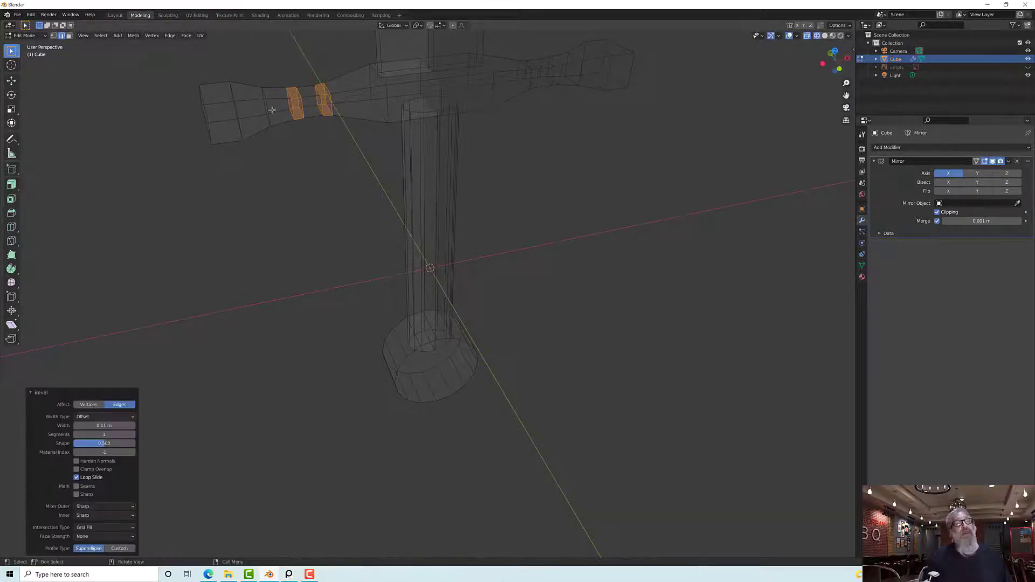
Bevel the next edge loop outward from the crossguard arm's narrow section by about 0.159 m.
{"action": "middle_click_drag", "start_coordinate": [272, 109], "coordinate": [265, 71]}
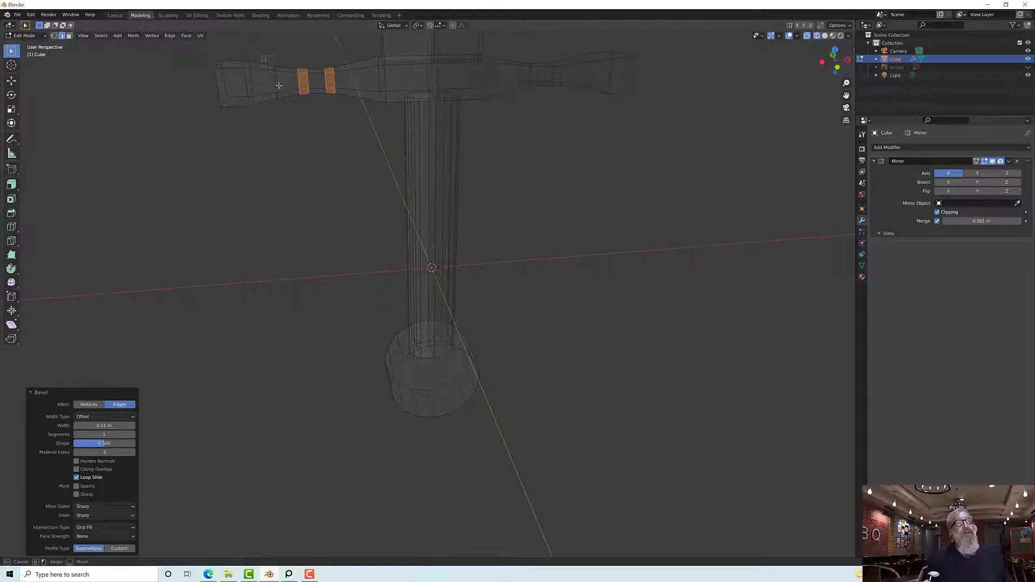
{"action": "left_click_drag", "start_coordinate": [262, 59], "coordinate": [294, 125]}
{"action": "middle_click_drag", "start_coordinate": [294, 126], "coordinate": [295, 129]}
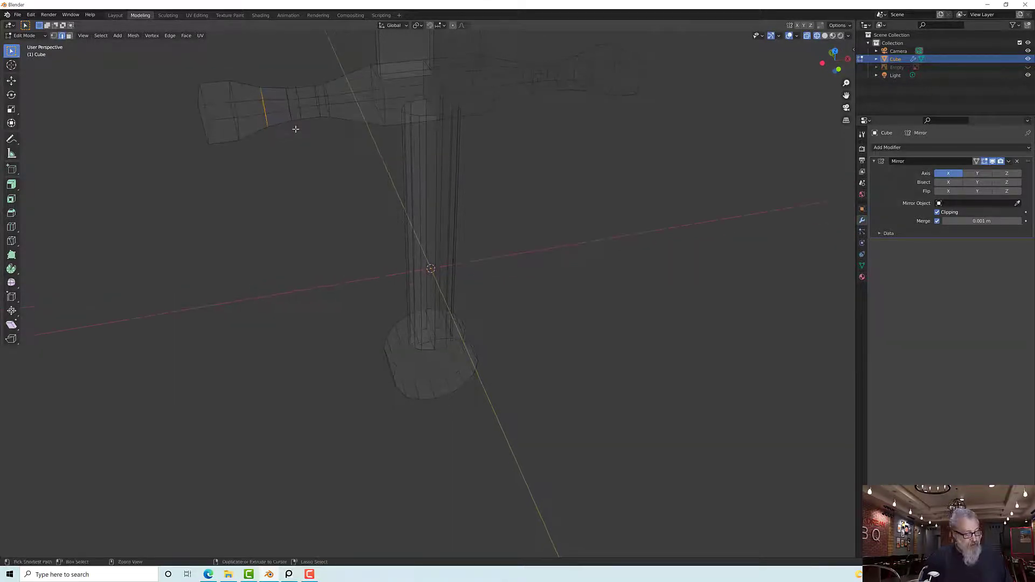
{"action": "key", "text": "ctrl+b"}
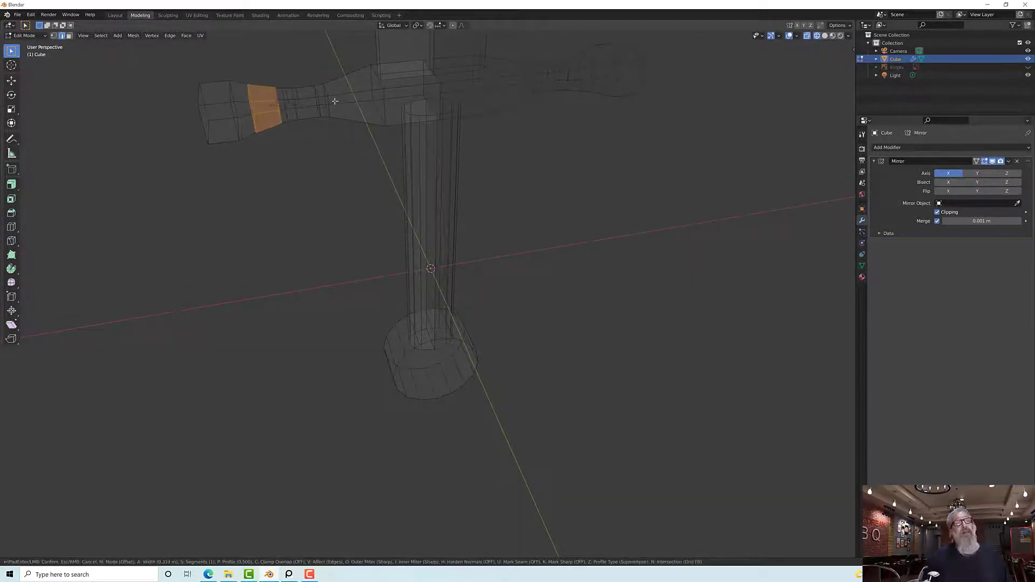
{"action": "left_click", "coordinate": [323, 104]}
Bevel the complete edge loop nearest the outer end of the crossguard arm.
{"action": "middle_click_drag", "start_coordinate": [258, 105], "coordinate": [252, 85]}
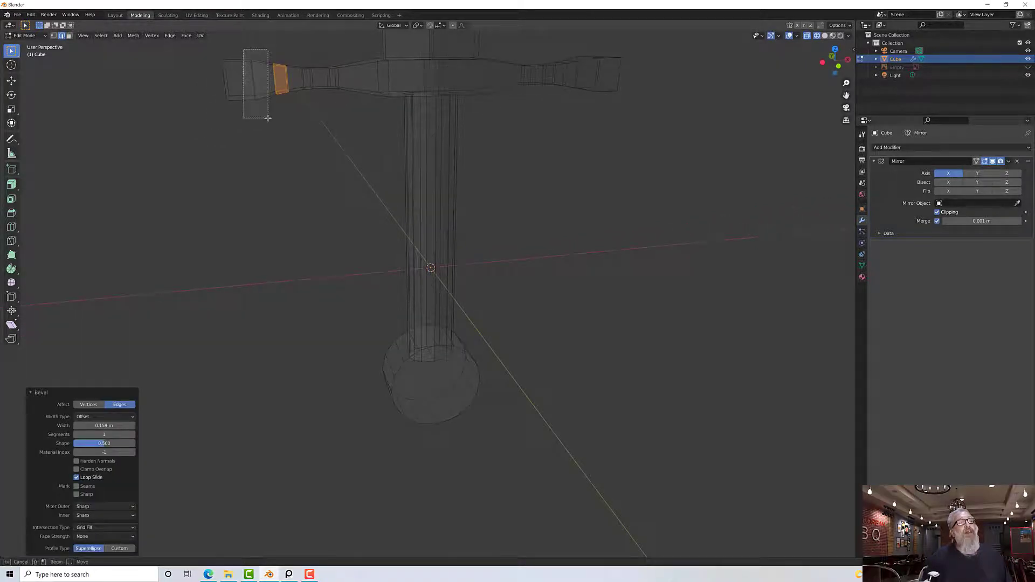
{"action": "left_click", "coordinate": [253, 85], "text": "alt"}
{"action": "middle_click_drag", "start_coordinate": [322, 99], "coordinate": [307, 121]}
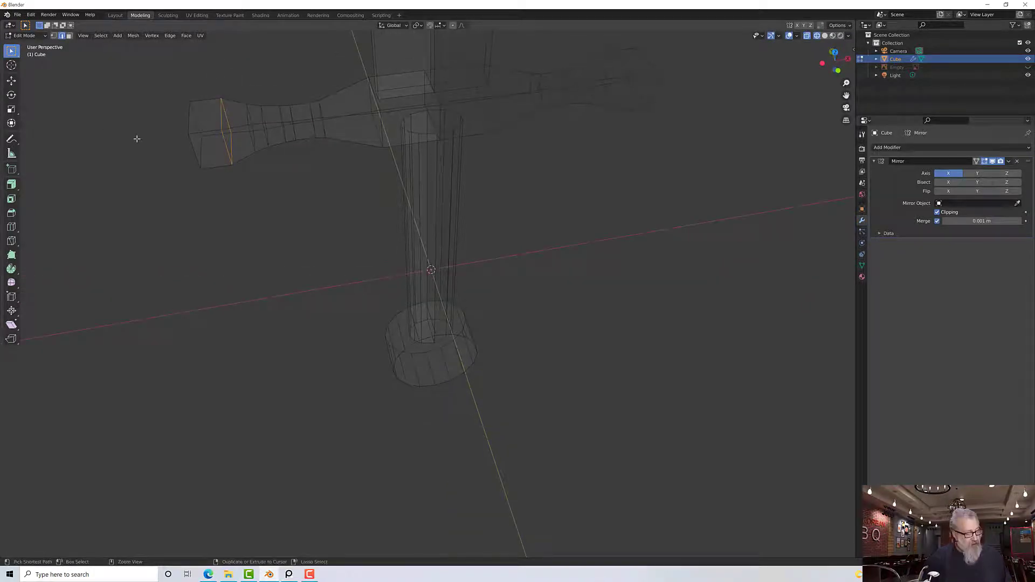
{"action": "key", "text": "ctrl+b"}
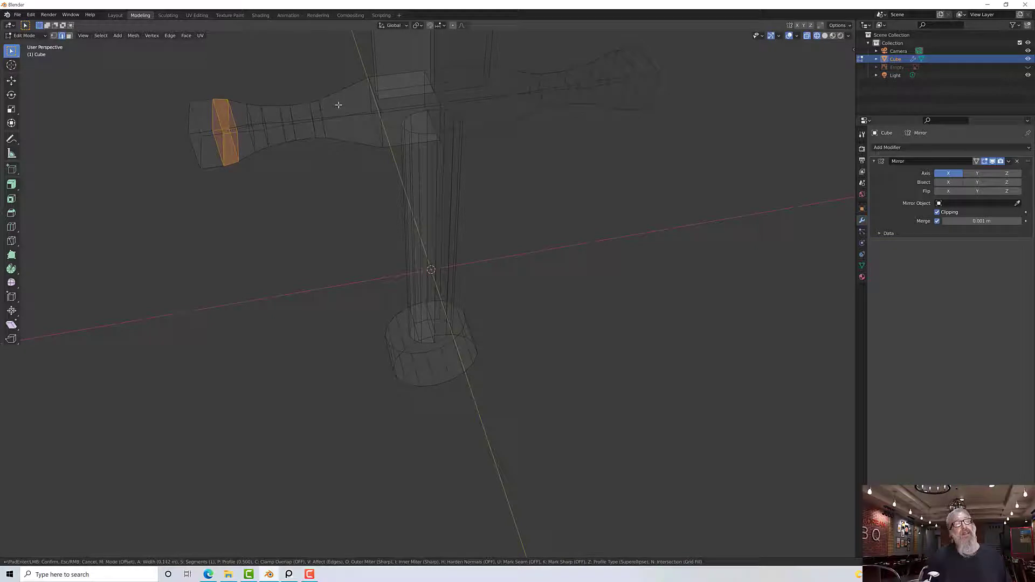
{"action": "left_click", "coordinate": [335, 104]}
Select the full edge loop where the crossguard arm meets the central block and bevel it by about 0.454 m.
{"action": "middle_click_drag", "start_coordinate": [336, 104], "coordinate": [412, 108]}
{"action": "left_click", "coordinate": [378, 108]}
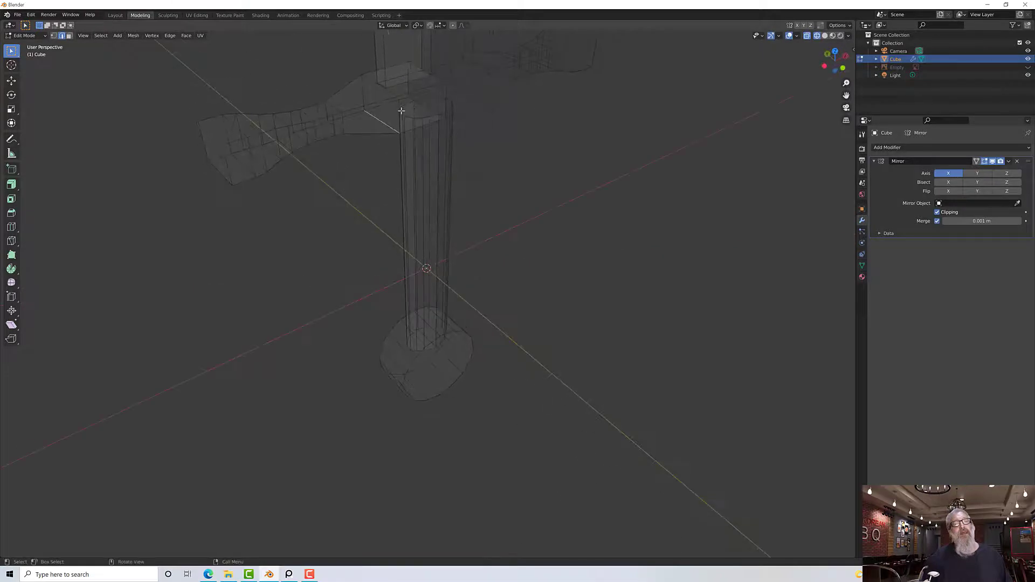
{"action": "left_click", "coordinate": [399, 110]}
{"action": "left_click", "coordinate": [381, 120]}
{"action": "middle_click_drag", "start_coordinate": [374, 96], "coordinate": [366, 111]}
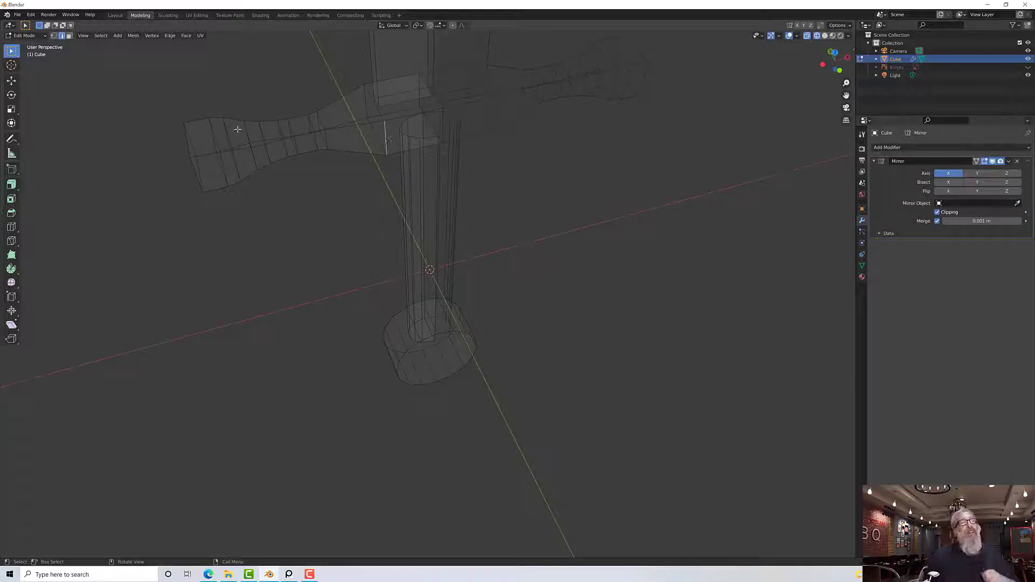
{"action": "left_click", "coordinate": [102, 37]}
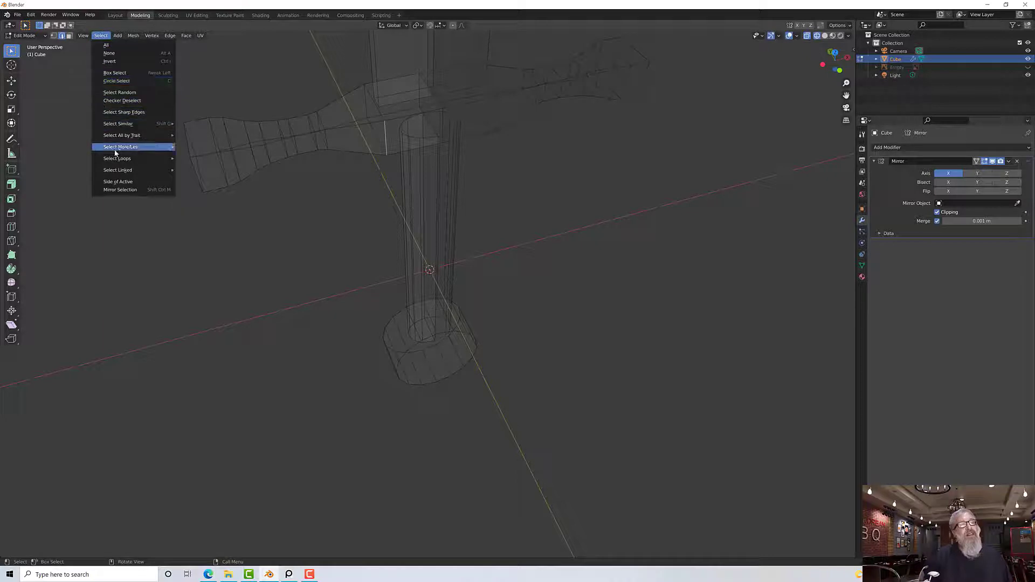
{"action": "mouse_move", "coordinate": [118, 159]}
{"action": "left_click", "coordinate": [190, 158]}
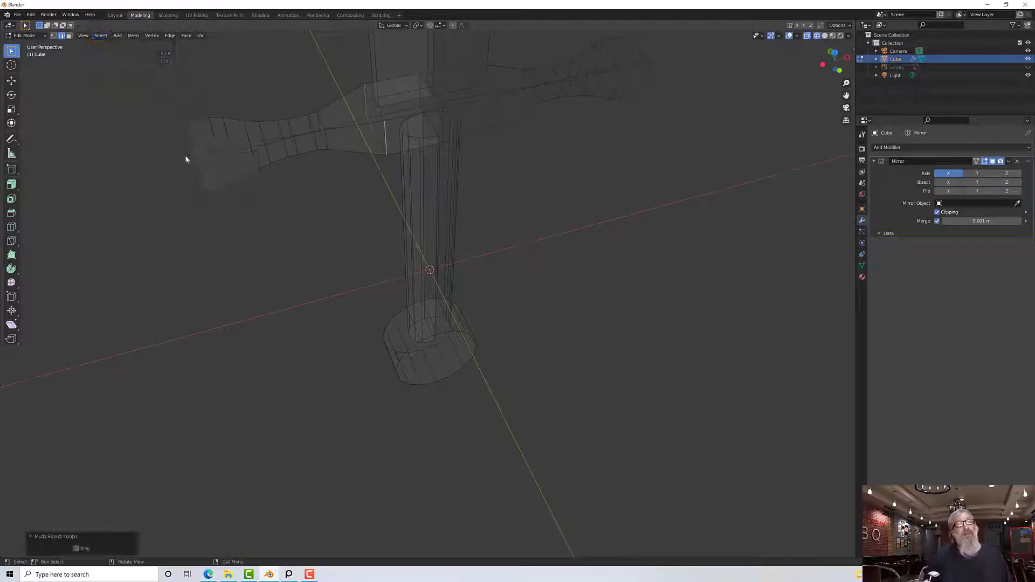
{"action": "middle_click_drag", "start_coordinate": [307, 167], "coordinate": [304, 165]}
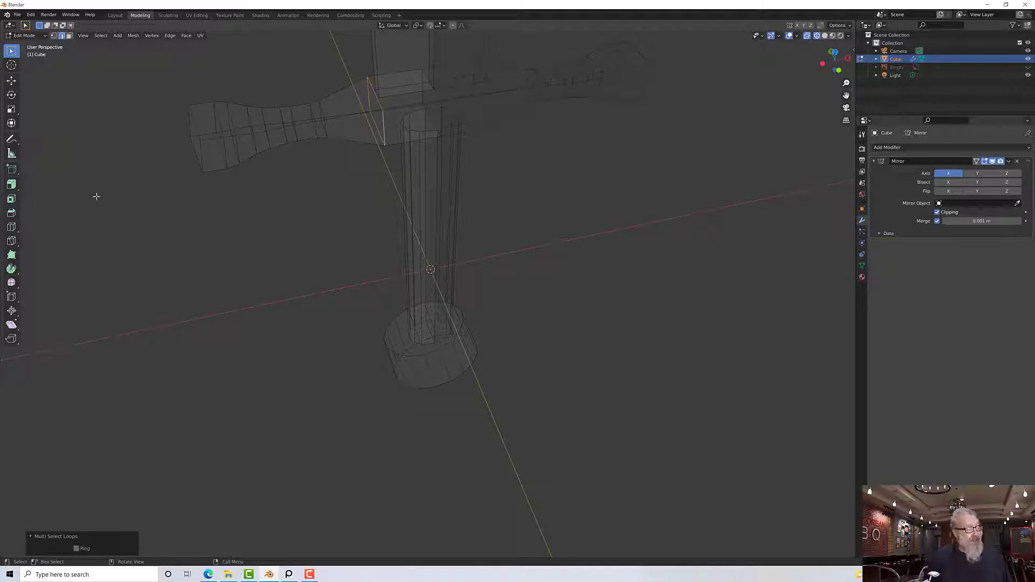
{"action": "key", "text": "ctrl+b"}
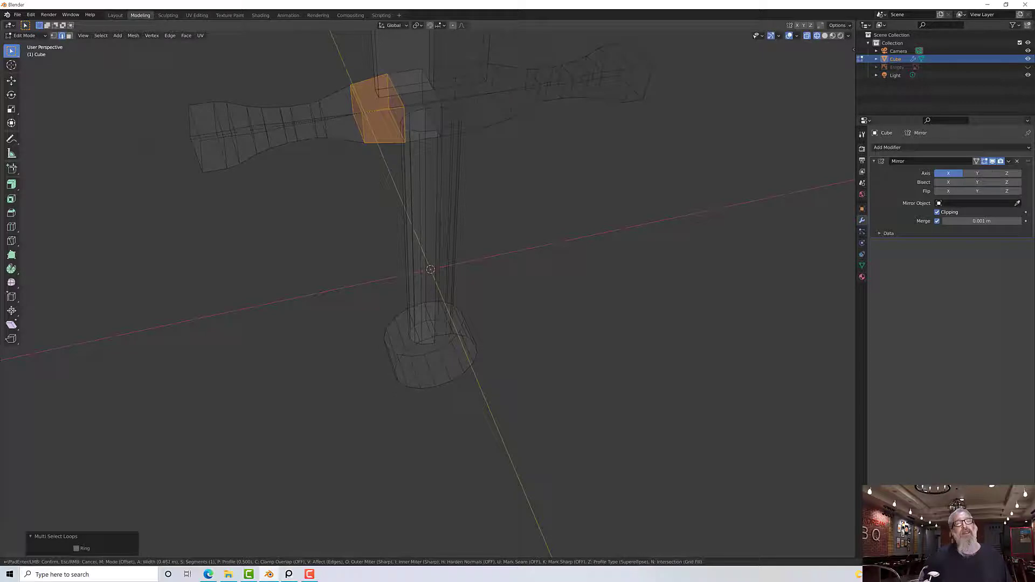
{"action": "left_click", "coordinate": [136, 157]}
Switch the viewport to Material Preview shading and bring the grip and pommel into close view.
{"action": "middle_click_drag", "start_coordinate": [137, 156], "coordinate": [293, 141]}
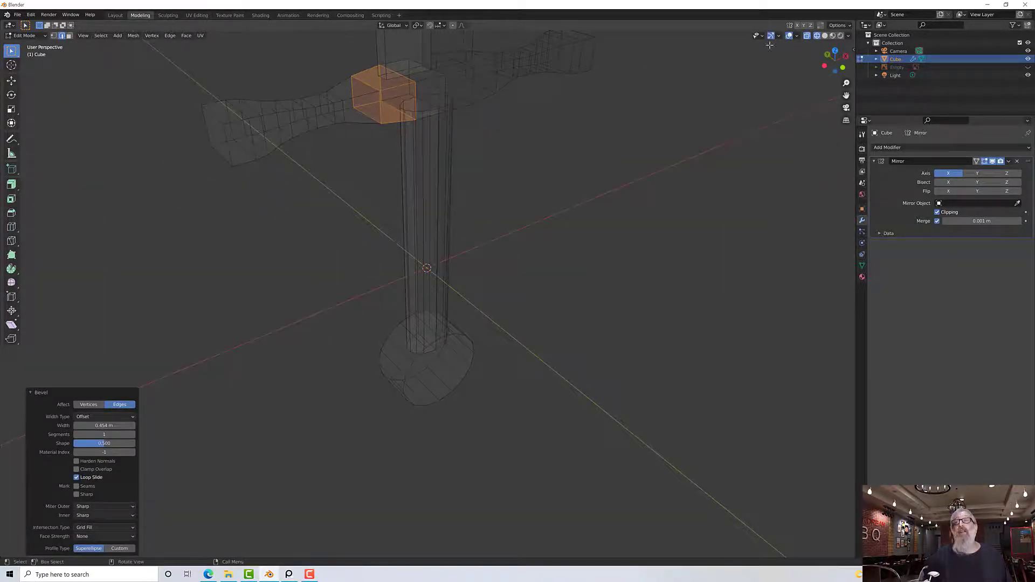
{"action": "left_click", "coordinate": [833, 36]}
{"action": "mouse_move", "coordinate": [616, 133]}
{"action": "middle_mouse_down"}
{"action": "mouse_move", "coordinate": [517, 138]}
{"action": "mouse_move", "coordinate": [492, 127]}
{"action": "mouse_move", "coordinate": [463, 137]}
{"action": "middle_mouse_up"}
{"action": "middle_click_drag", "start_coordinate": [462, 164], "coordinate": [446, 222]}
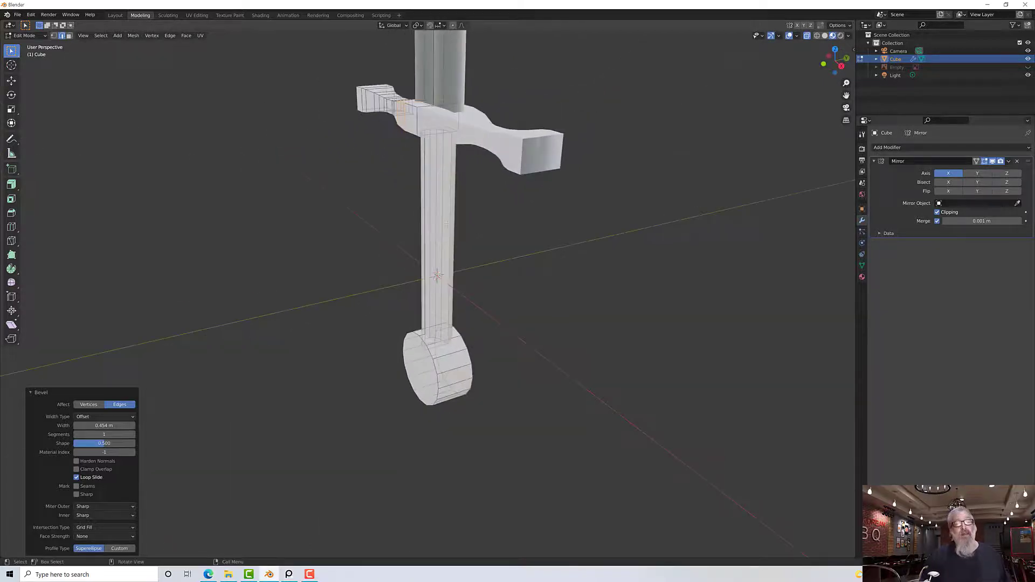
{"action": "middle_click_drag", "start_coordinate": [460, 316], "coordinate": [445, 356]}
{"action": "scroll", "coordinate": [444, 356], "scroll_direction": "up", "scroll_amount": 3}
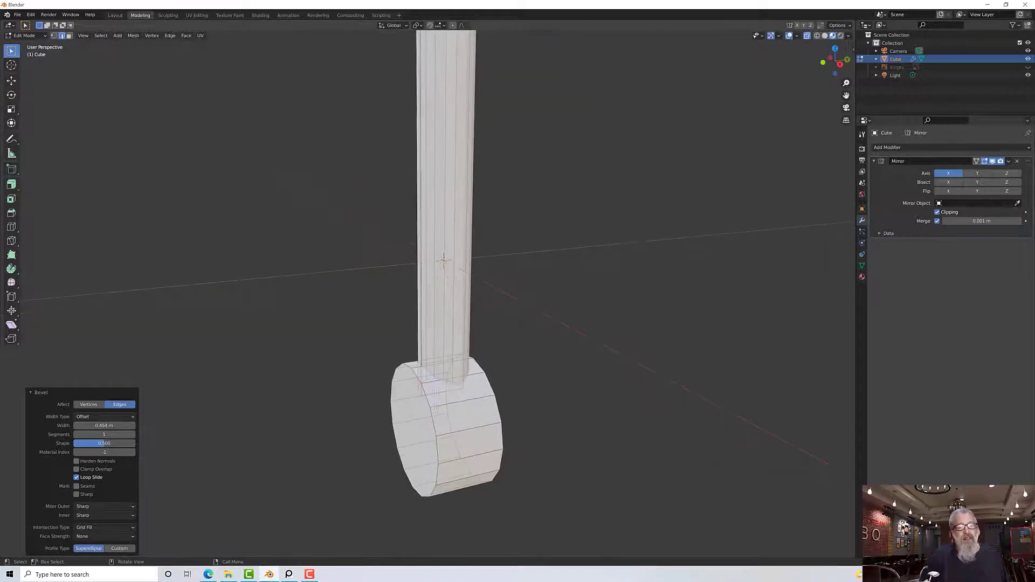
Try to bevel the edge loops around the pommel's round end faces by about 0.0853 m.
{"action": "left_click", "coordinate": [445, 428]}
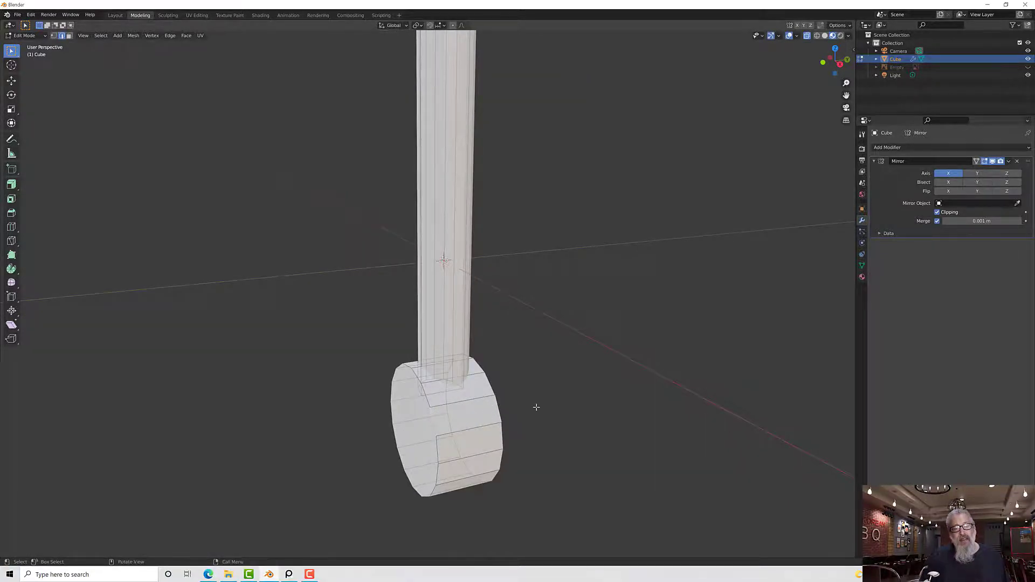
{"action": "mouse_move", "coordinate": [535, 407]}
{"action": "middle_mouse_down"}
{"action": "mouse_move", "coordinate": [494, 407]}
{"action": "mouse_move", "coordinate": [550, 409]}
{"action": "middle_mouse_up"}
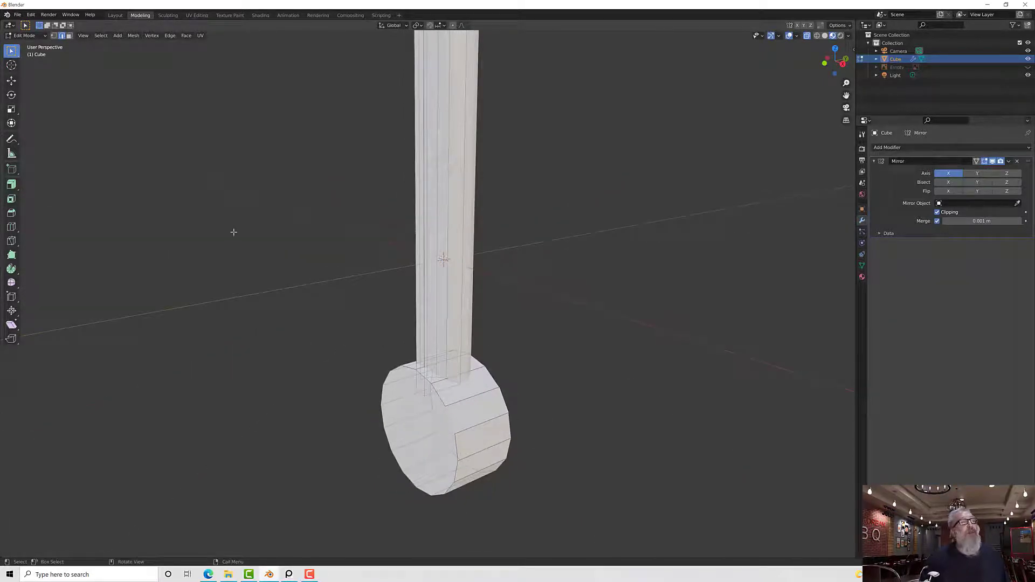
{"action": "left_click", "coordinate": [169, 35]}
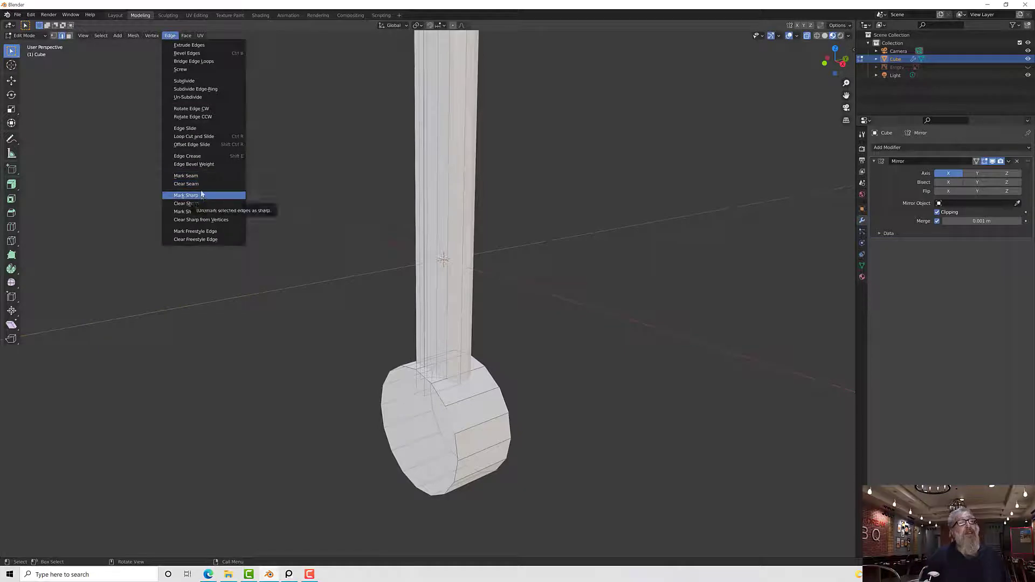
{"action": "left_click", "coordinate": [101, 35]}
{"action": "mouse_move", "coordinate": [115, 162]}
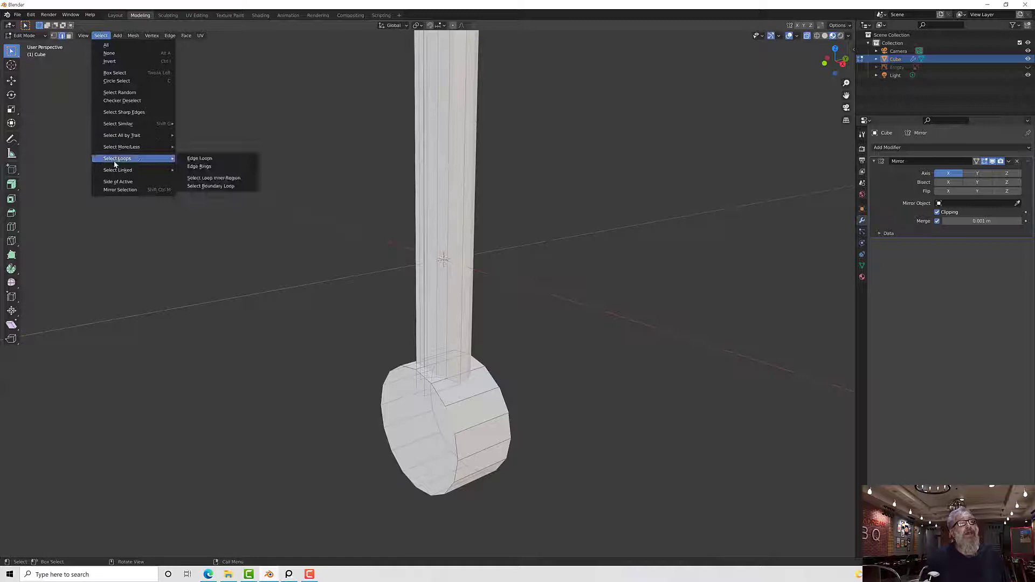
{"action": "left_click", "coordinate": [194, 158]}
{"action": "middle_click_drag", "start_coordinate": [303, 254], "coordinate": [209, 279]}
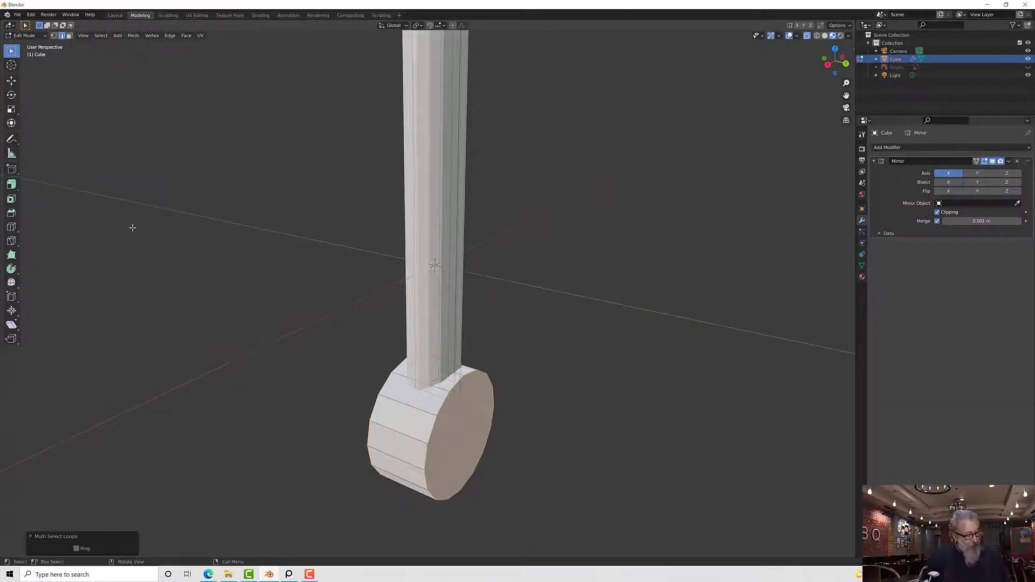
{"action": "key", "text": "ctrl+b"}
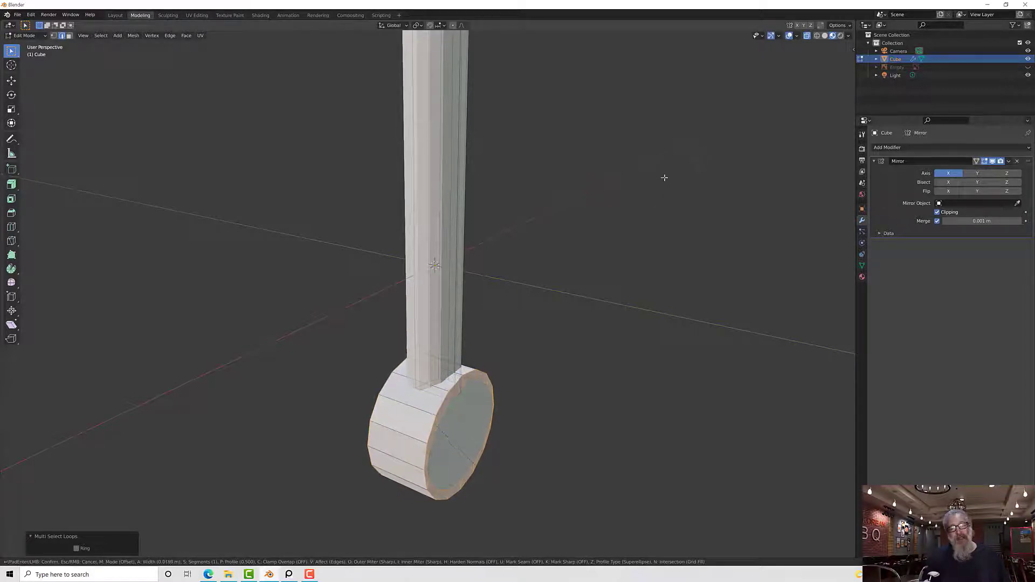
{"action": "left_click", "coordinate": [626, 216]}
Try two segments on the pommel bevel, check it, and undo back to before the bevel.
{"action": "middle_click_drag", "start_coordinate": [603, 252], "coordinate": [410, 426]}
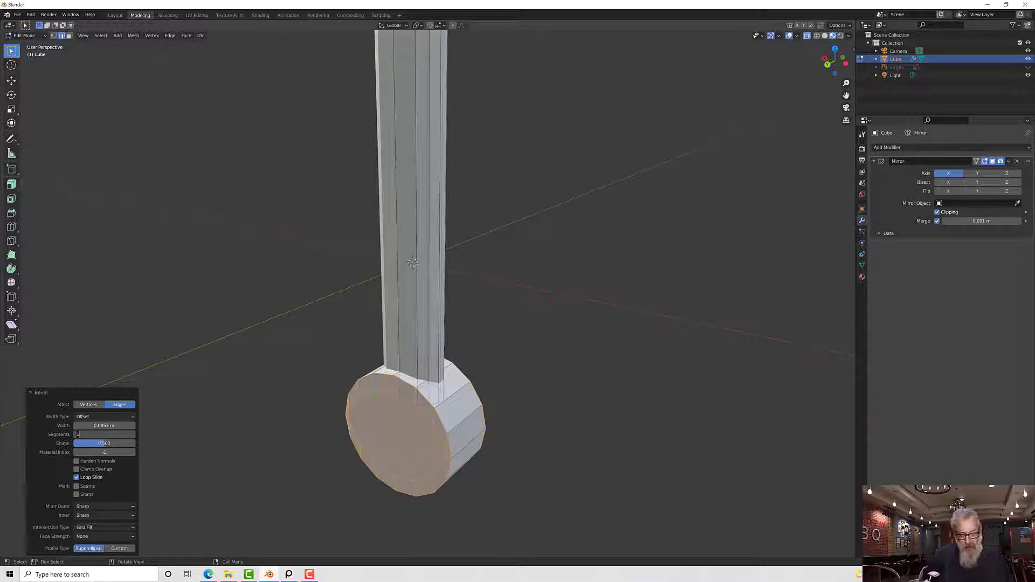
{"action": "type", "text": "2"}
{"action": "key", "text": "Return"}
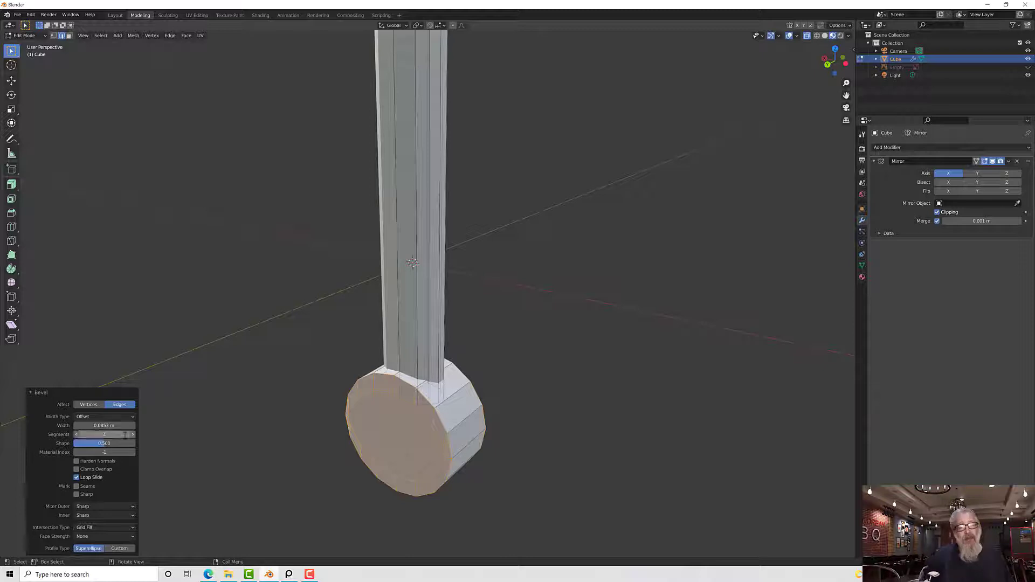
{"action": "middle_click_drag", "start_coordinate": [252, 416], "coordinate": [218, 150]}
{"action": "key", "text": "ctrl+z"}
{"action": "key", "text": "ctrl+z"}
{"action": "key", "text": "ctrl+z"}
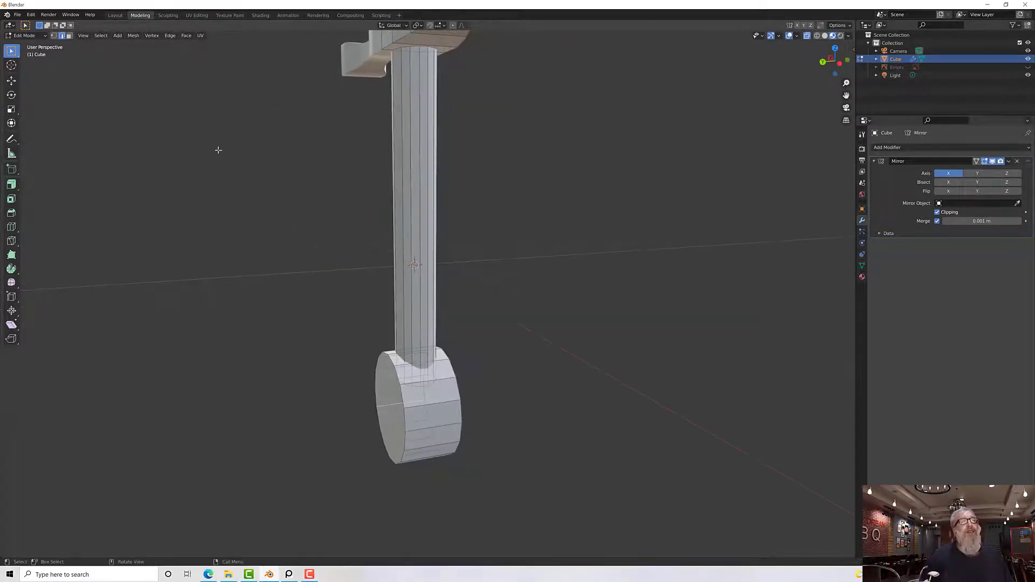
Switch to face selection and select both round end faces of the pommel.
{"action": "middle_click_drag", "start_coordinate": [342, 255], "coordinate": [356, 316]}
{"action": "scroll", "coordinate": [429, 343], "scroll_direction": "up", "scroll_amount": 4}
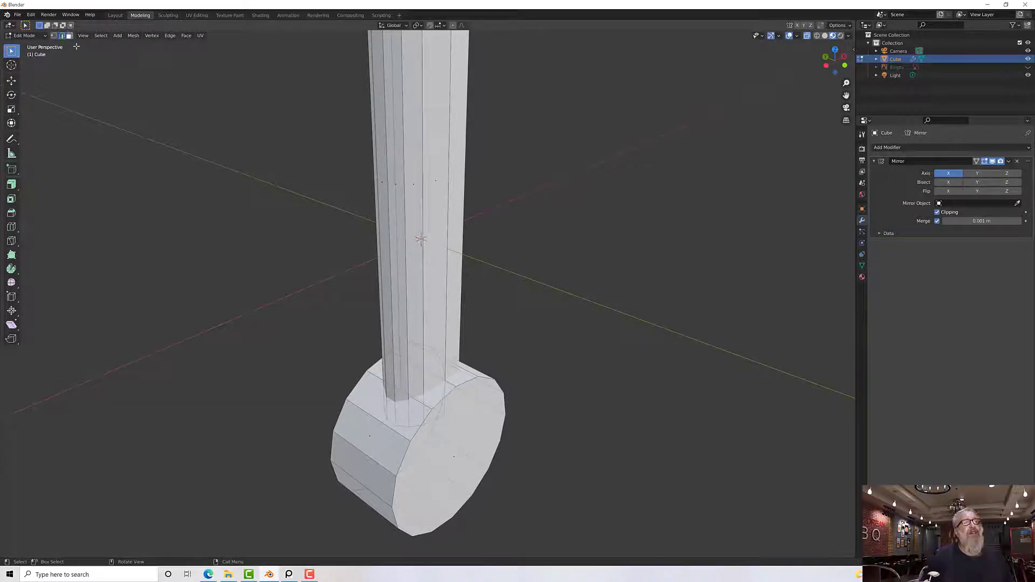
{"action": "middle_click_drag", "start_coordinate": [351, 315], "coordinate": [343, 308]}
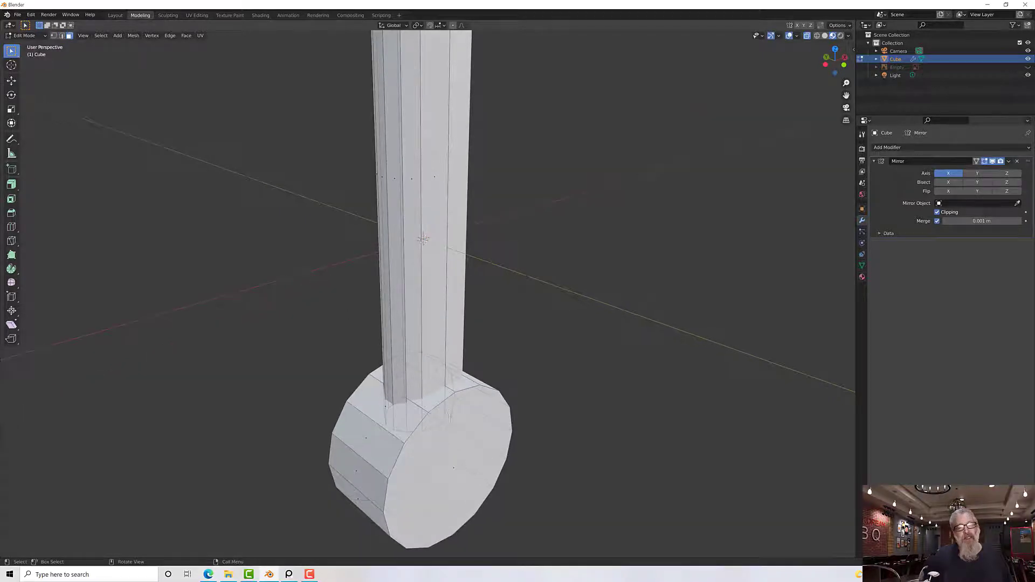
{"action": "middle_click_drag", "start_coordinate": [451, 423], "coordinate": [443, 419]}
{"action": "scroll", "coordinate": [436, 414], "scroll_direction": "down", "scroll_amount": 3}
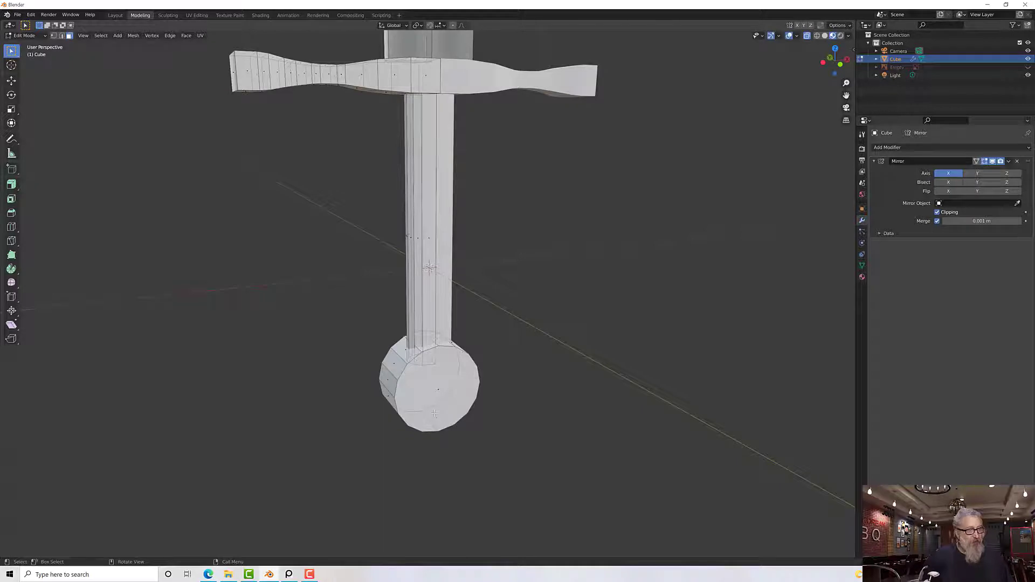
{"action": "middle_click_drag", "start_coordinate": [429, 392], "coordinate": [511, 394]}
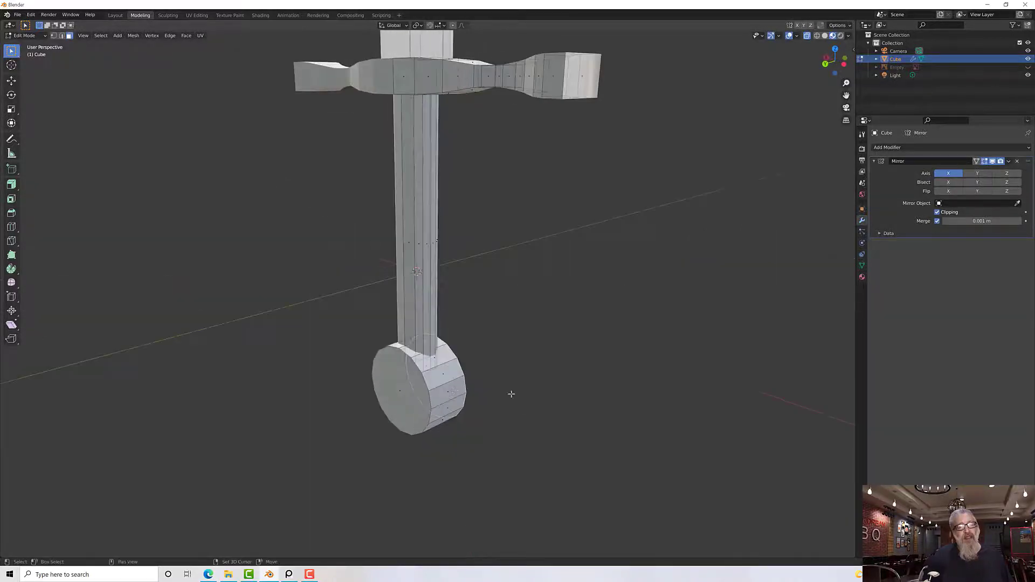
{"action": "left_click", "coordinate": [407, 389]}
{"action": "middle_click_drag", "start_coordinate": [502, 380], "coordinate": [137, 309], "text": "alt"}
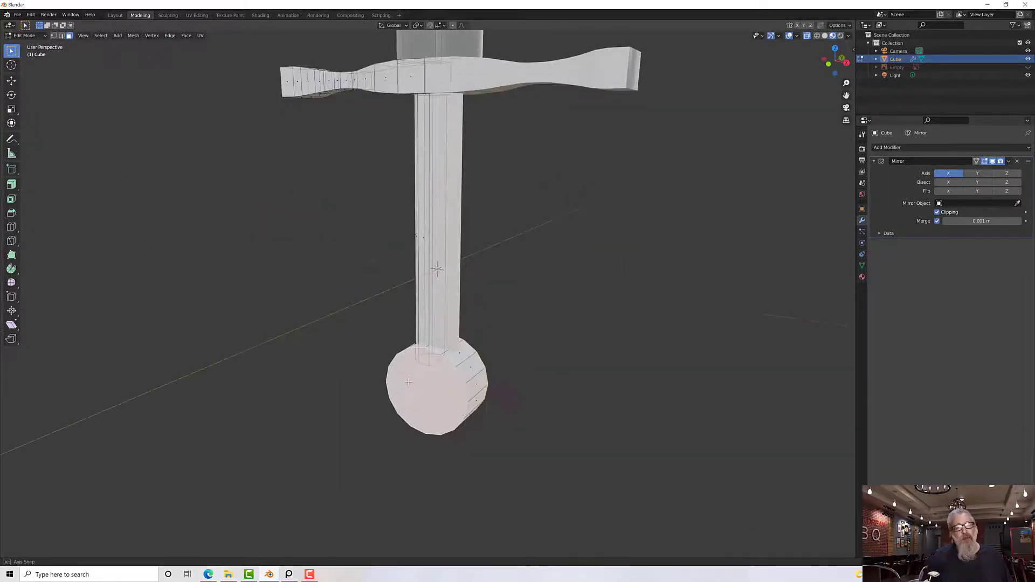
Try to inset both round pommel end faces by about 0.074 m, inspect the result, and undo the inset.
{"action": "left_click", "coordinate": [11, 200]}
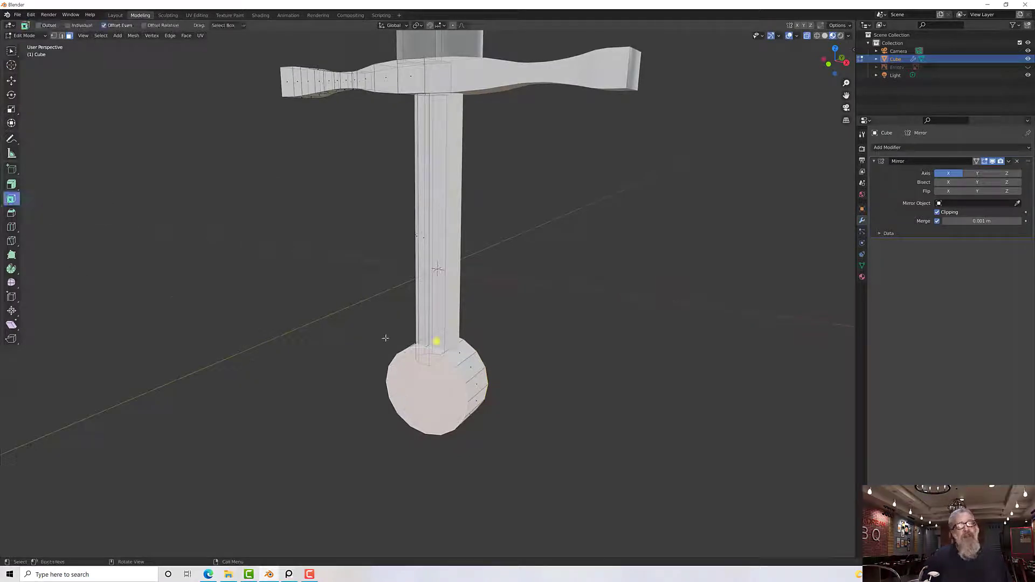
{"action": "left_click_drag", "start_coordinate": [435, 341], "coordinate": [430, 347]}
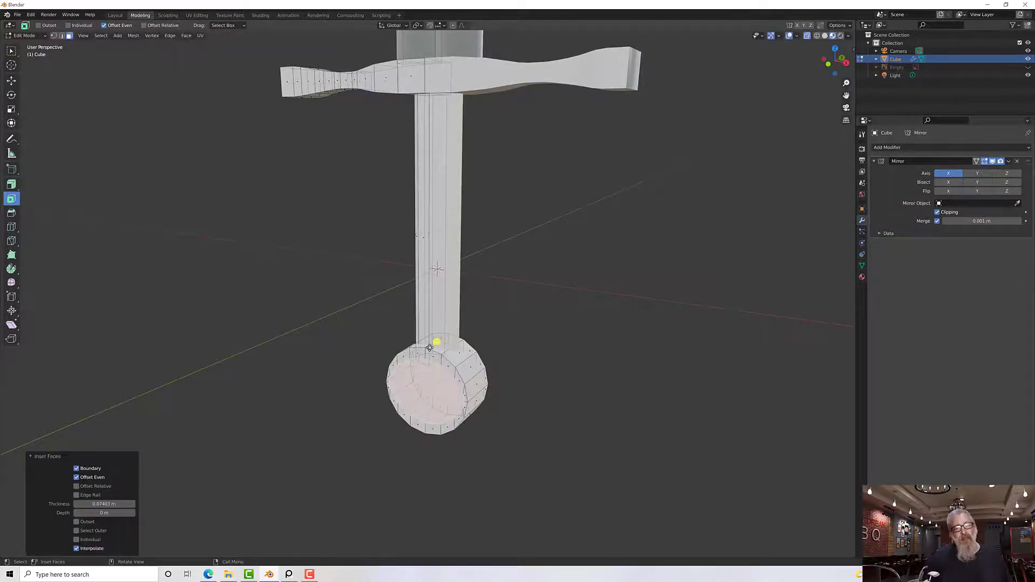
{"action": "middle_click_drag", "start_coordinate": [430, 349], "coordinate": [431, 400]}
{"action": "scroll", "coordinate": [450, 400], "scroll_direction": "up", "scroll_amount": 4}
{"action": "scroll", "coordinate": [430, 400], "scroll_direction": "down", "scroll_amount": 2}
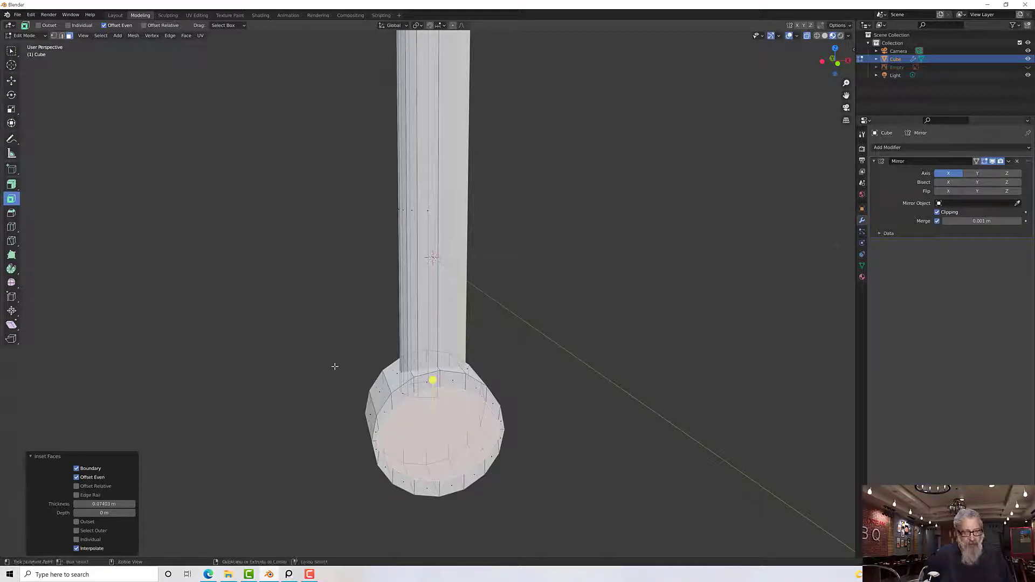
{"action": "key", "text": "ctrl+z"}
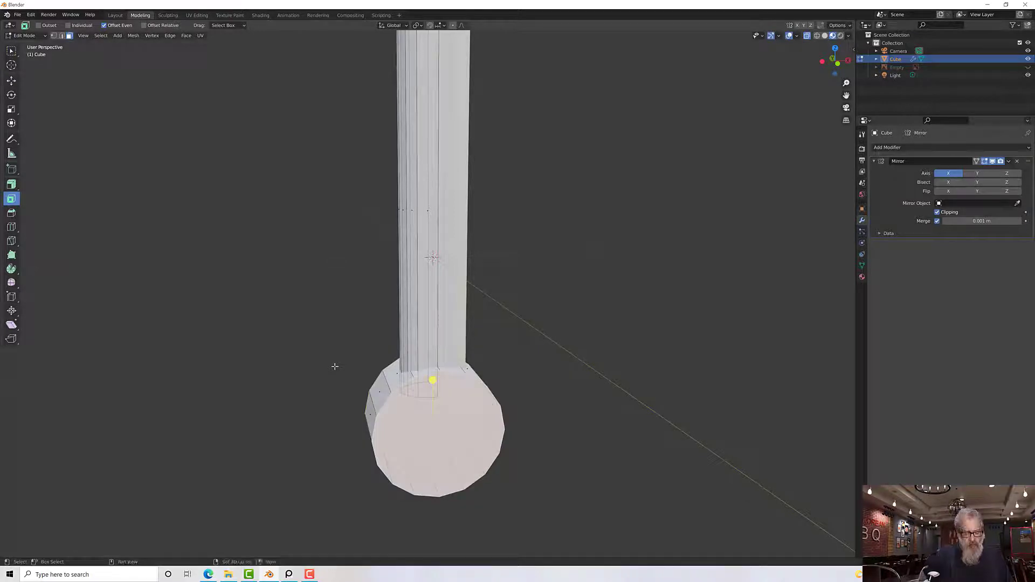
Delete both round end faces of the pommel.
{"action": "key", "text": "x"}
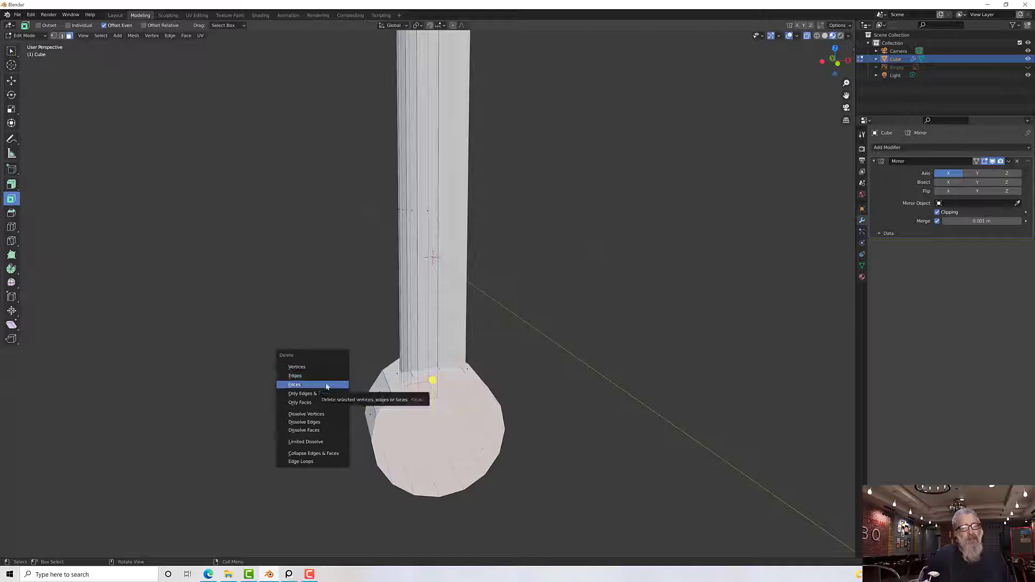
{"action": "left_click", "coordinate": [327, 386]}
{"action": "middle_click_drag", "start_coordinate": [416, 439], "coordinate": [474, 456]}
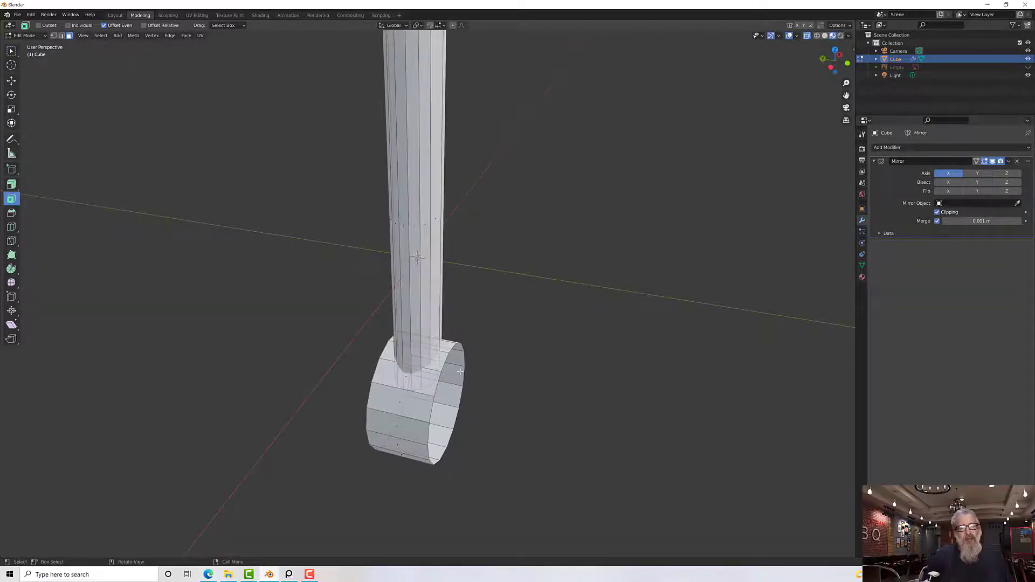
Switch to edge selection and activate the box selection tool for picking the pommel's open rim edges.
{"action": "scroll", "coordinate": [469, 452], "scroll_direction": "up", "scroll_amount": 4}
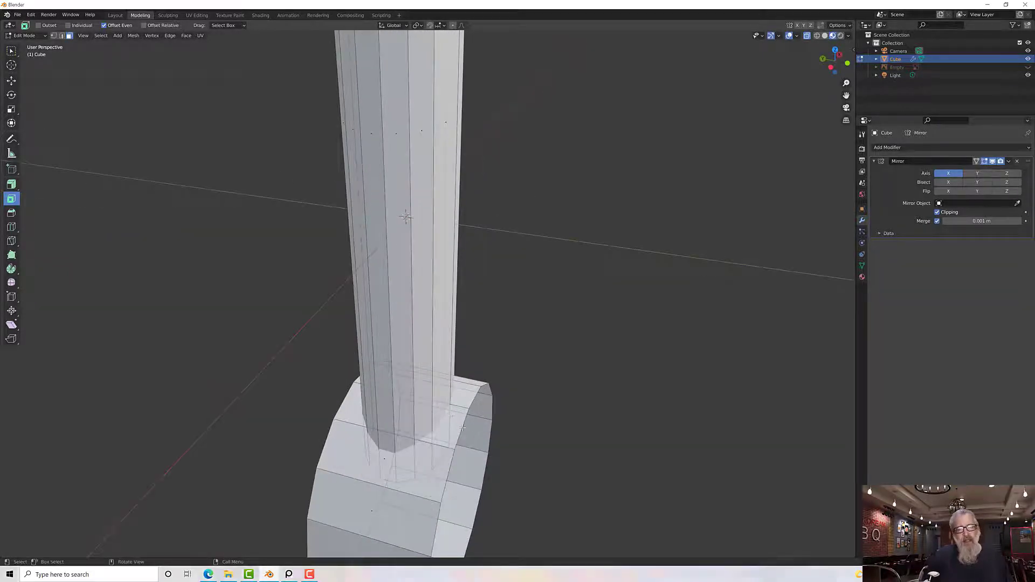
{"action": "scroll", "coordinate": [340, 324], "scroll_direction": "down", "scroll_amount": 2}
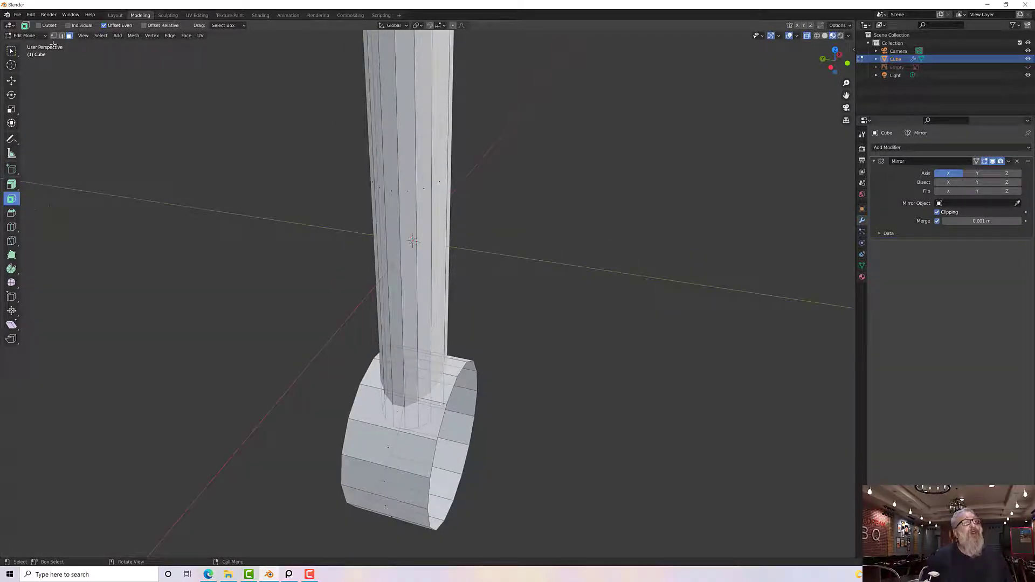
{"action": "left_click", "coordinate": [61, 38]}
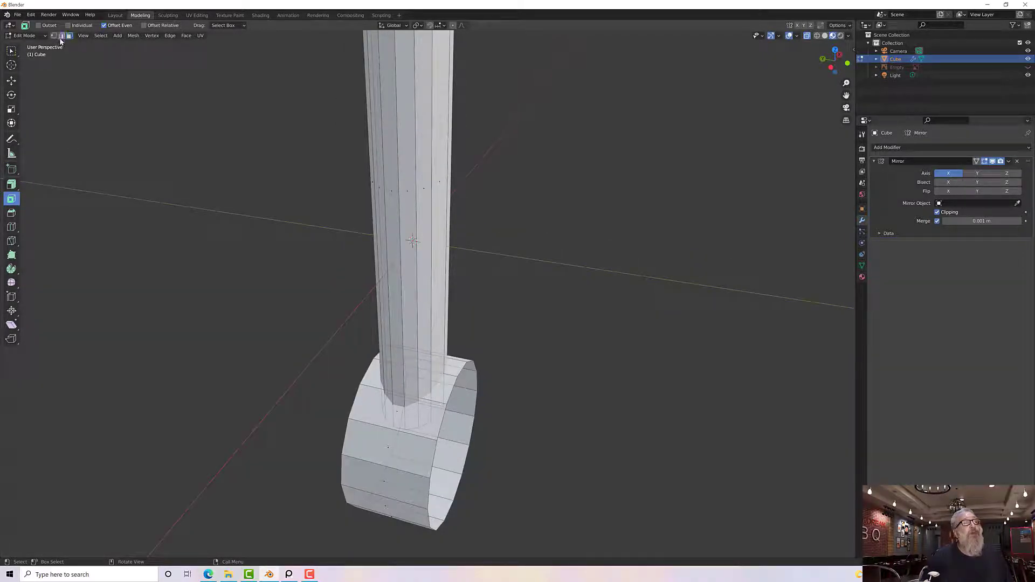
{"action": "left_click", "coordinate": [434, 410]}
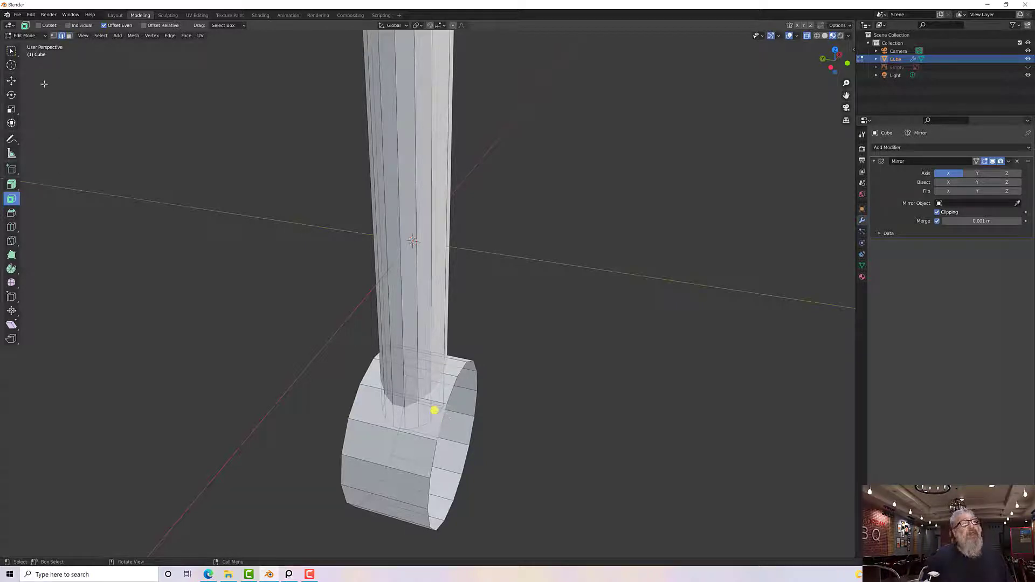
{"action": "left_click", "coordinate": [12, 52]}
Select the open edge loops around both round pommel ends and fill them with new faces.
{"action": "middle_click_drag", "start_coordinate": [210, 241], "coordinate": [192, 227]}
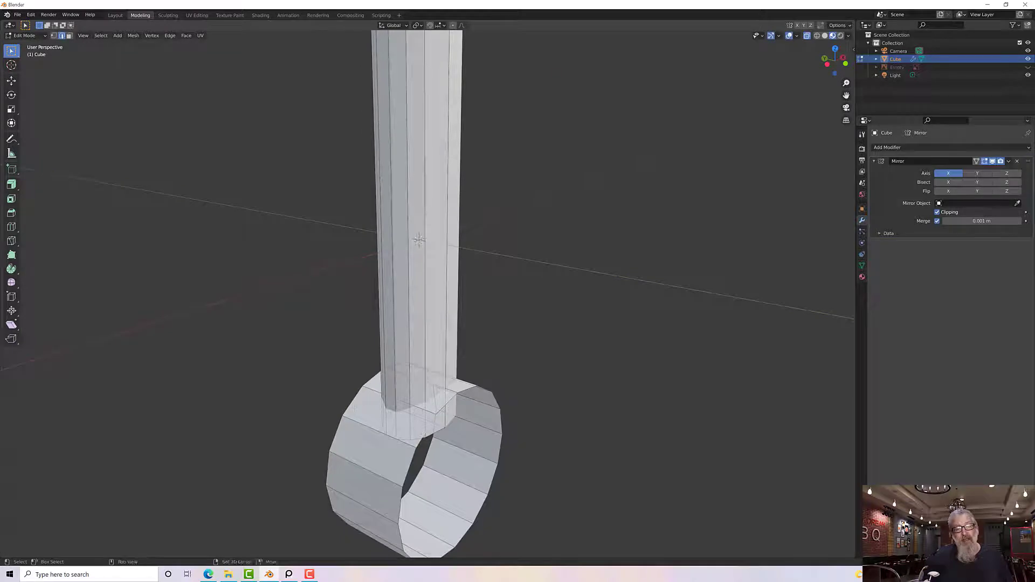
{"action": "middle_click_drag", "start_coordinate": [351, 402], "coordinate": [299, 372]}
{"action": "left_click", "coordinate": [101, 36]}
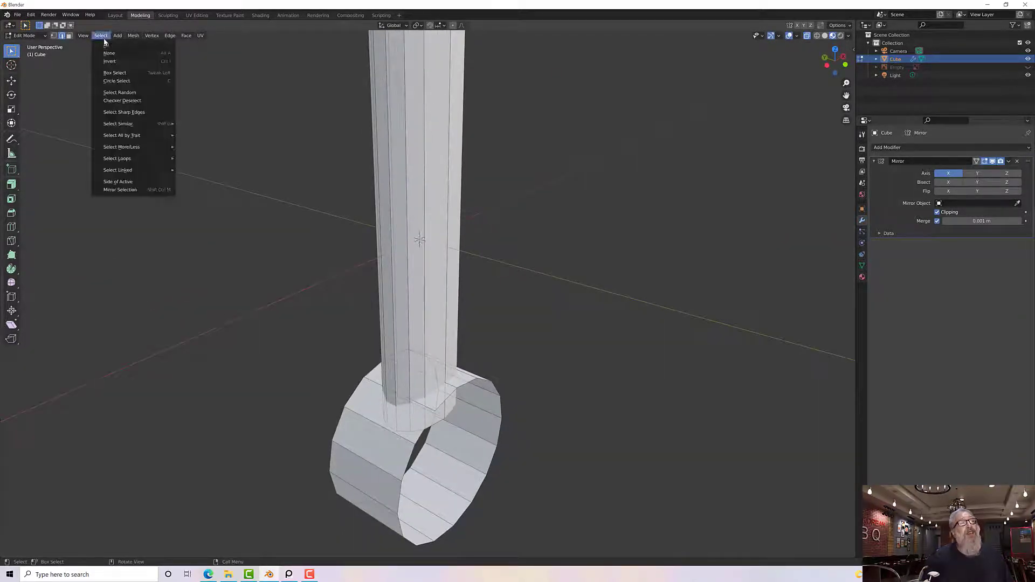
{"action": "mouse_move", "coordinate": [133, 161]}
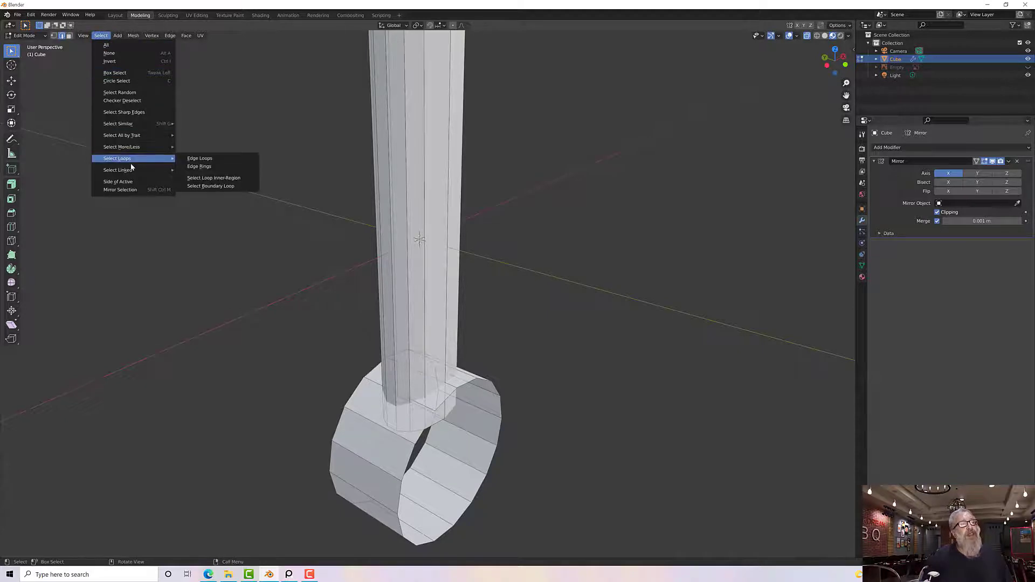
{"action": "left_click", "coordinate": [190, 158]}
{"action": "middle_click_drag", "start_coordinate": [241, 231], "coordinate": [219, 213]}
{"action": "key", "text": "f"}
Switch to face selection and try to inset both new round pommel faces by about 0.09 m.
{"action": "left_click", "coordinate": [69, 35]}
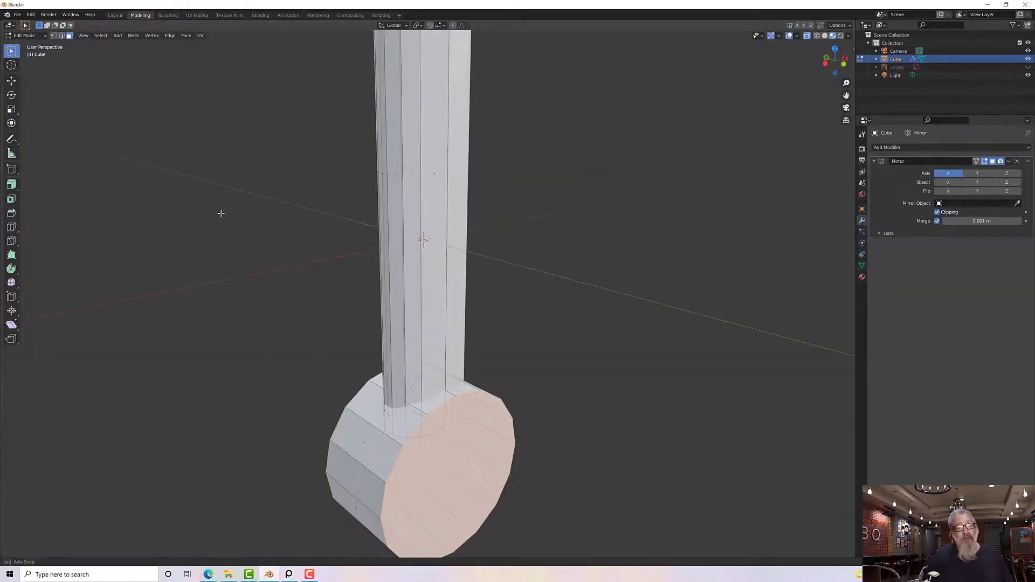
{"action": "left_click", "coordinate": [11, 199]}
{"action": "mouse_move", "coordinate": [427, 420]}
{"action": "left_mouse_down"}
{"action": "mouse_move", "coordinate": [425, 443]}
{"action": "mouse_move", "coordinate": [413, 414]}
{"action": "mouse_move", "coordinate": [422, 435]}
{"action": "mouse_move", "coordinate": [430, 427]}
{"action": "left_mouse_up"}
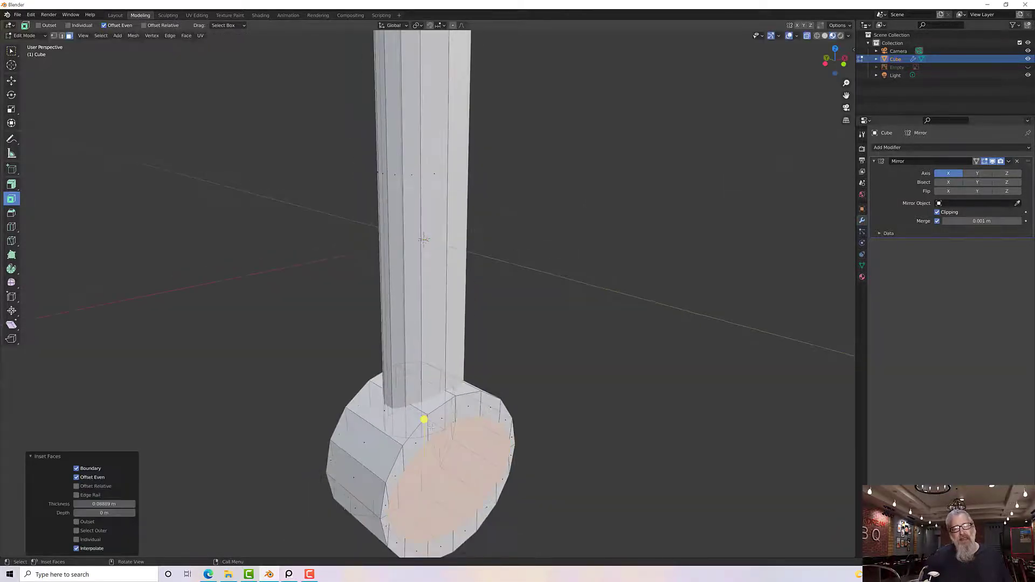
{"action": "mouse_move", "coordinate": [432, 426]}
{"action": "middle_mouse_down"}
{"action": "mouse_move", "coordinate": [468, 426]}
{"action": "mouse_move", "coordinate": [449, 425]}
{"action": "middle_mouse_up"}
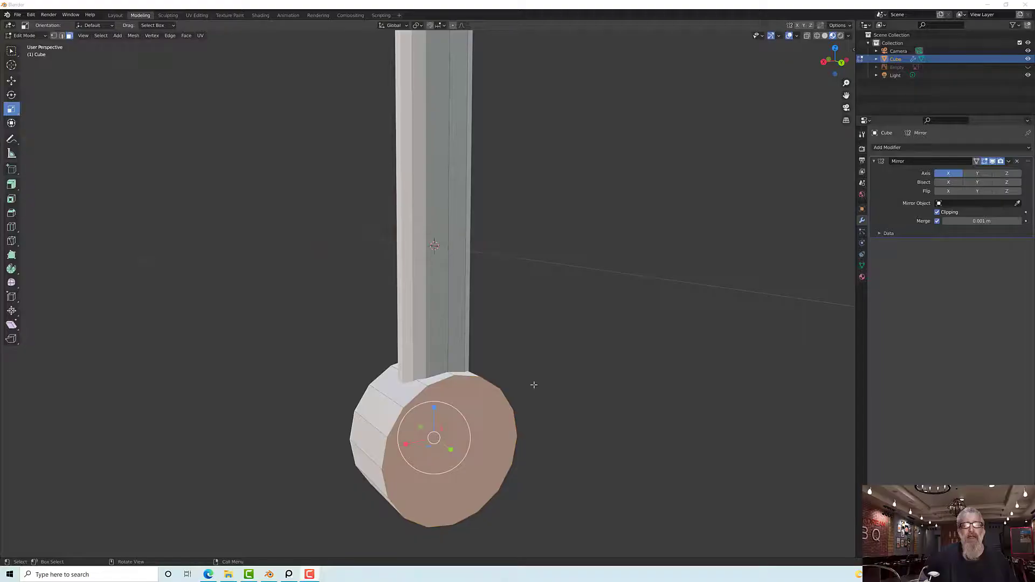
Add a 16-vertex test cylinder around the grip at the world origin.
{"action": "middle_click_drag", "start_coordinate": [536, 384], "coordinate": [411, 363]}
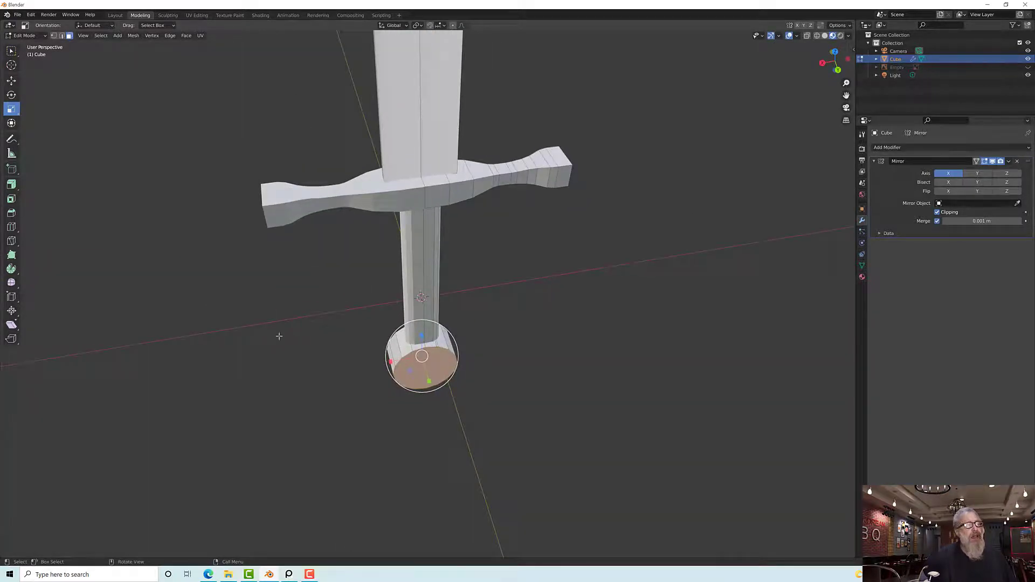
{"action": "left_click", "coordinate": [119, 37]}
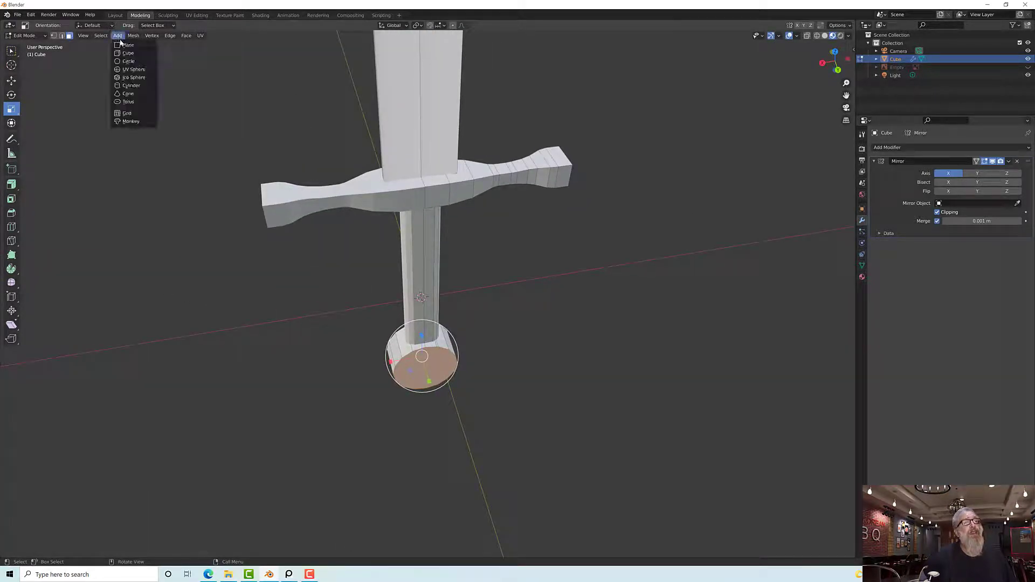
{"action": "left_click", "coordinate": [130, 85]}
{"action": "scroll", "coordinate": [438, 303], "scroll_direction": "up", "scroll_amount": 3}
{"action": "scroll", "coordinate": [438, 303], "scroll_direction": "up", "scroll_amount": 3}
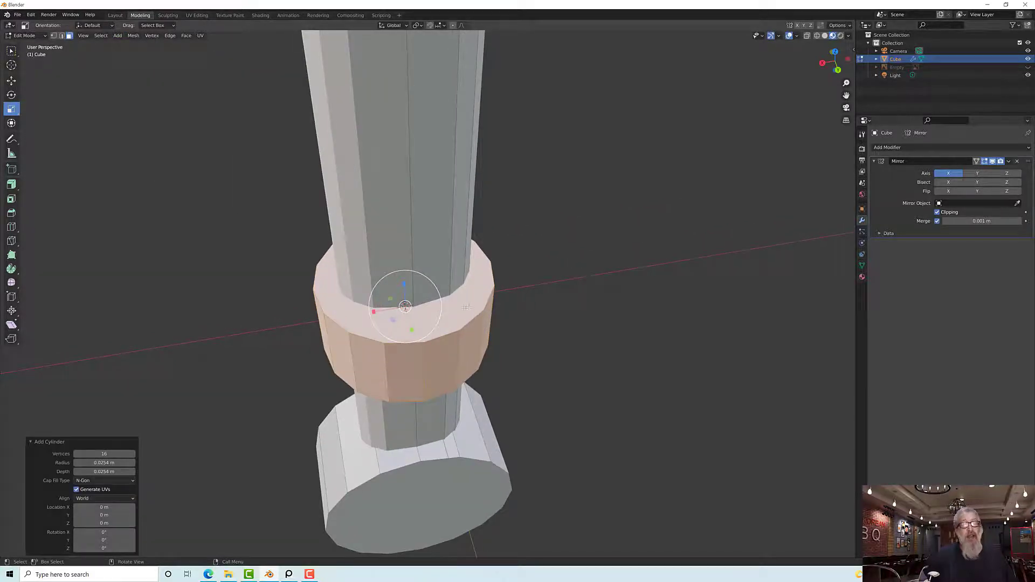
Select both end caps of the test cylinder and inset them by about 0.084 m.
{"action": "key", "text": "alt+a"}
{"action": "middle_click_drag", "start_coordinate": [491, 314], "coordinate": [511, 264]}
{"action": "left_click", "coordinate": [464, 221], "text": "alt+shift"}
{"action": "middle_click_drag", "start_coordinate": [487, 222], "coordinate": [513, 285]}
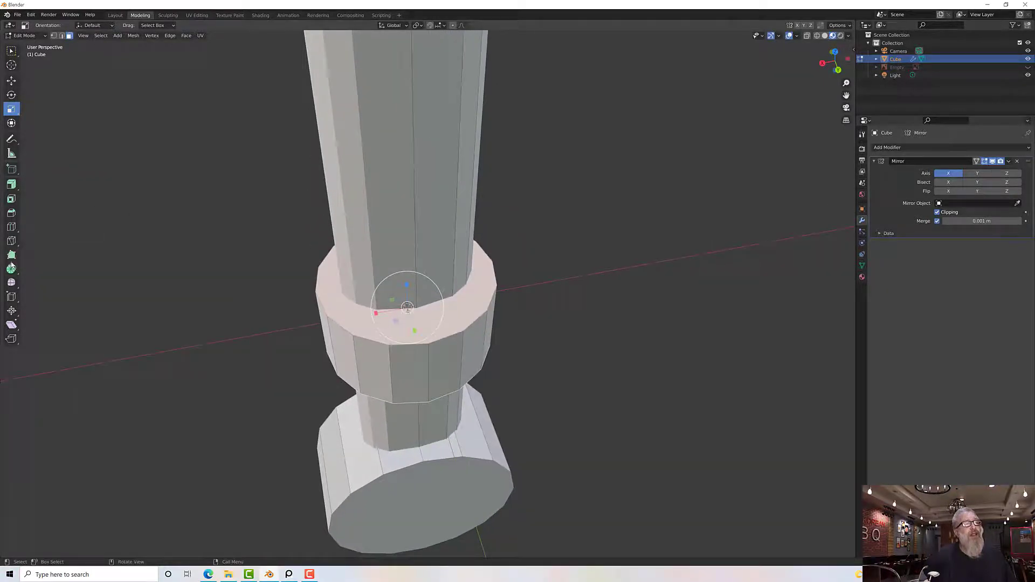
{"action": "left_click", "coordinate": [12, 199]}
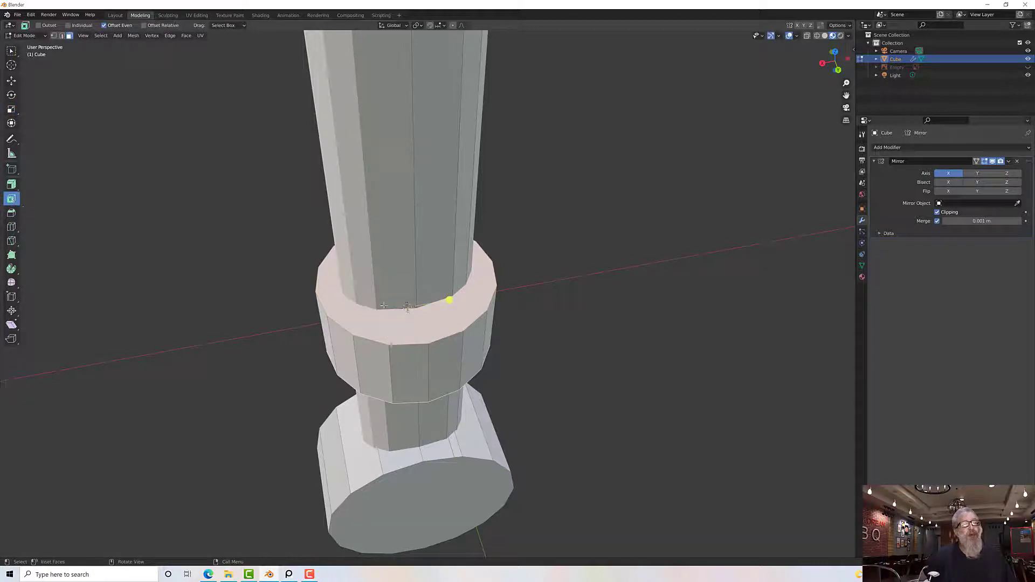
{"action": "left_click_drag", "start_coordinate": [446, 300], "coordinate": [415, 321]}
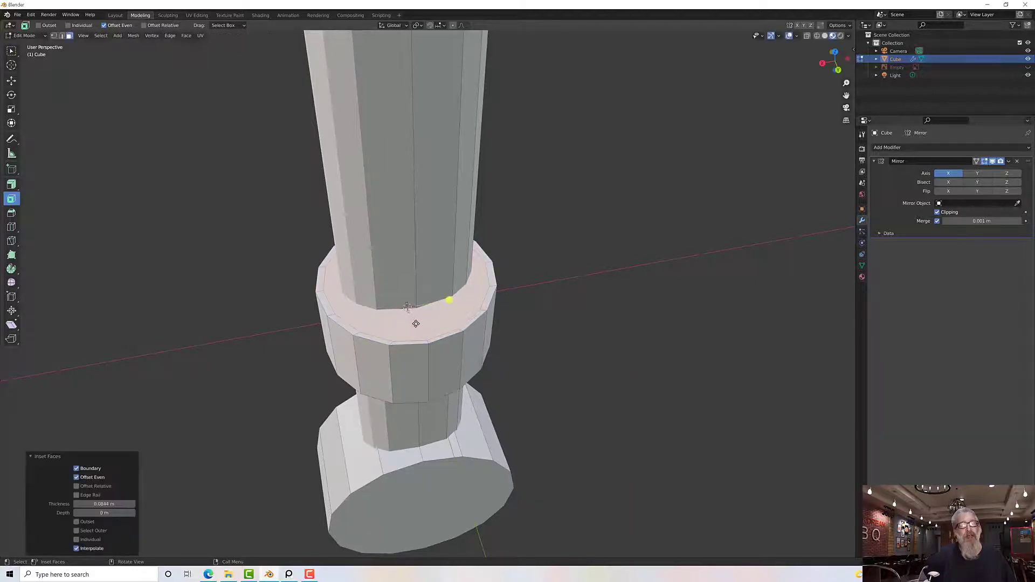
{"action": "middle_click_drag", "start_coordinate": [415, 321], "coordinate": [408, 298]}
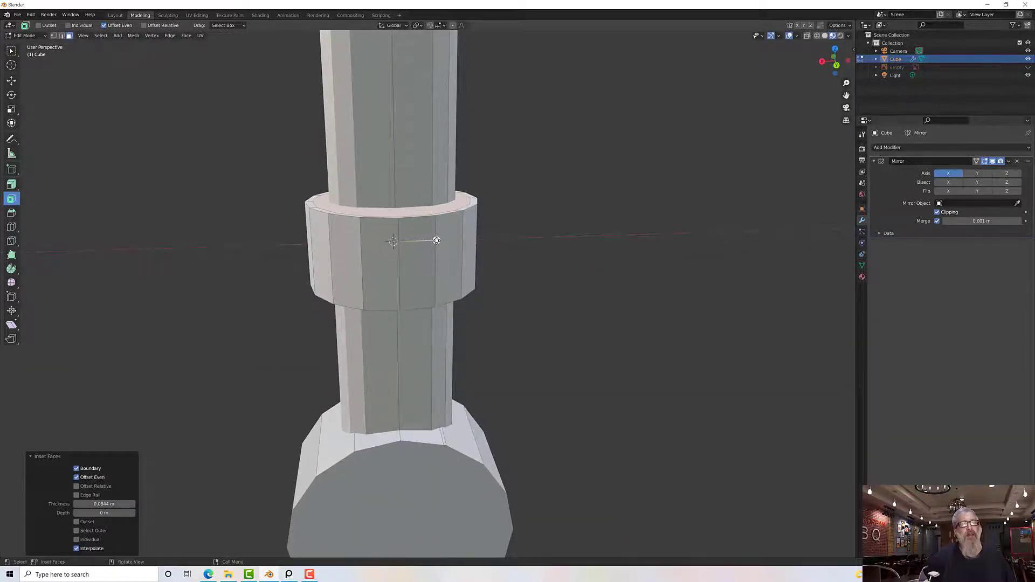
Inset the test cylinder's end caps a second time by about 0.111 m and inspect the new edge rings.
{"action": "key", "text": "i"}
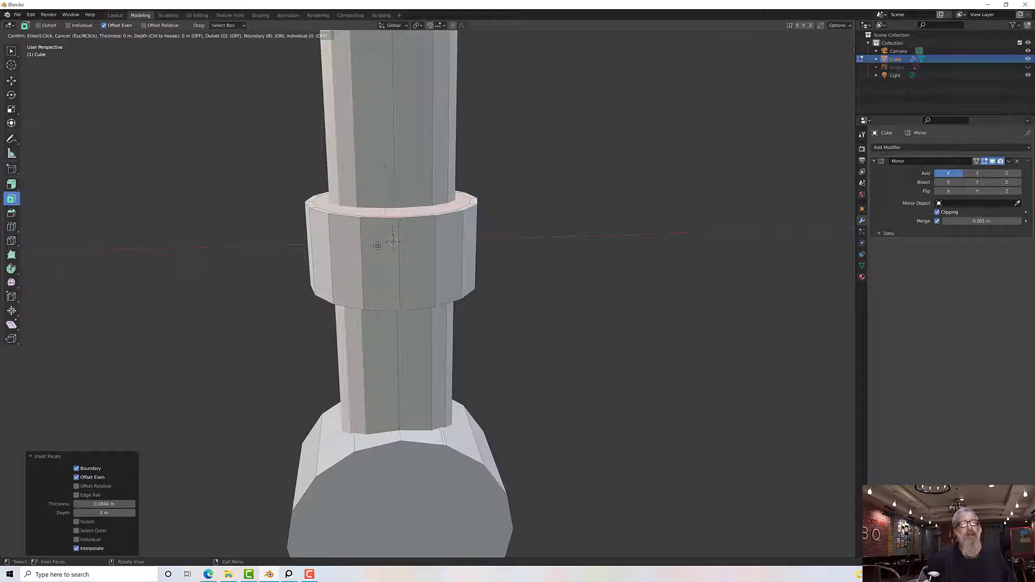
{"action": "left_click", "coordinate": [379, 245]}
{"action": "middle_click_drag", "start_coordinate": [379, 245], "coordinate": [382, 268]}
{"action": "scroll", "coordinate": [421, 294], "scroll_direction": "up", "scroll_amount": 5}
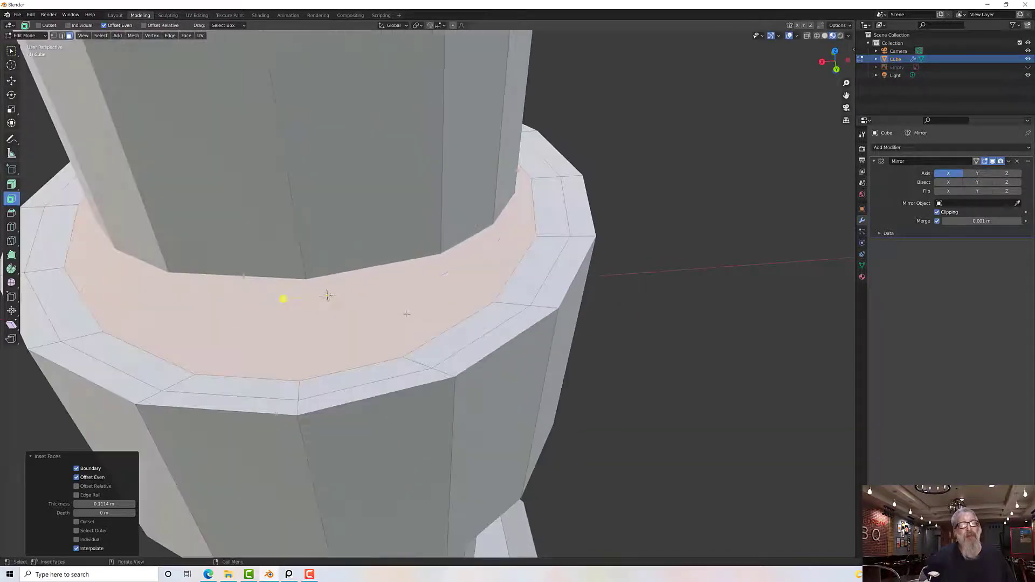
{"action": "scroll", "coordinate": [419, 296], "scroll_direction": "down", "scroll_amount": 4}
{"action": "scroll", "coordinate": [407, 313], "scroll_direction": "down", "scroll_amount": 3}
{"action": "middle_click_drag", "start_coordinate": [406, 313], "coordinate": [439, 300]}
{"action": "scroll", "coordinate": [439, 300], "scroll_direction": "up", "scroll_amount": 3}
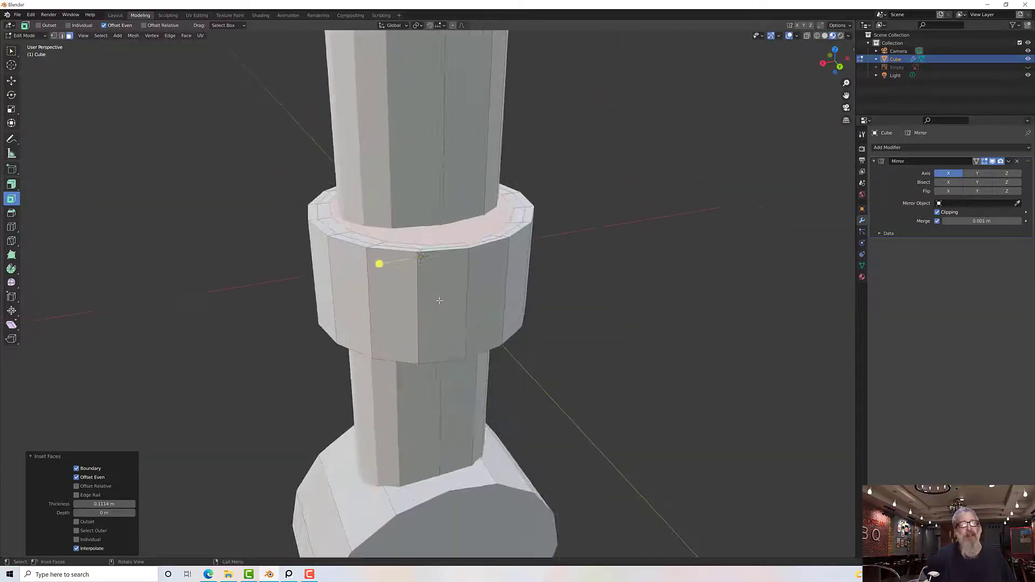
{"action": "key", "text": "q"}
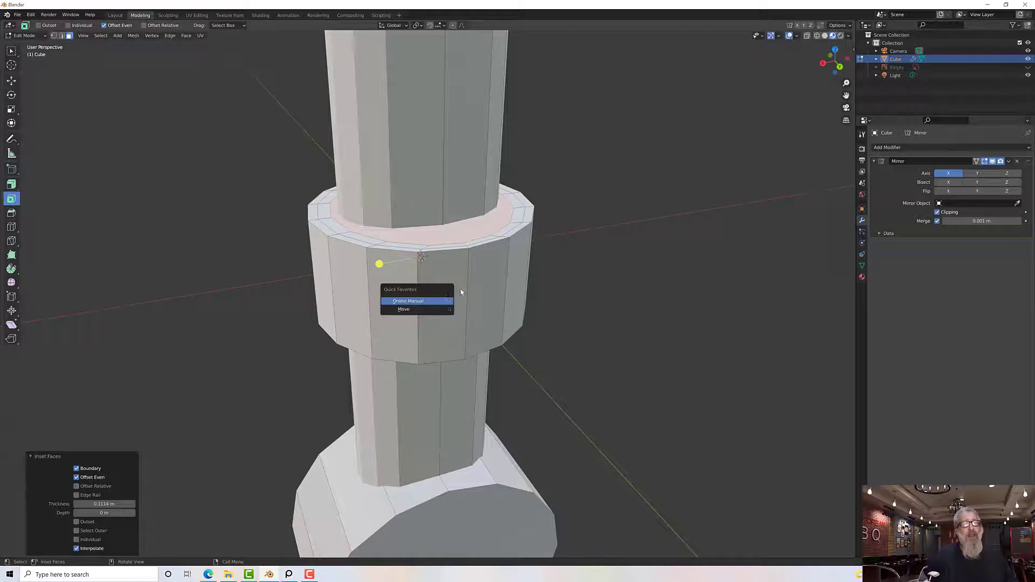
{"action": "key", "text": "Escape"}
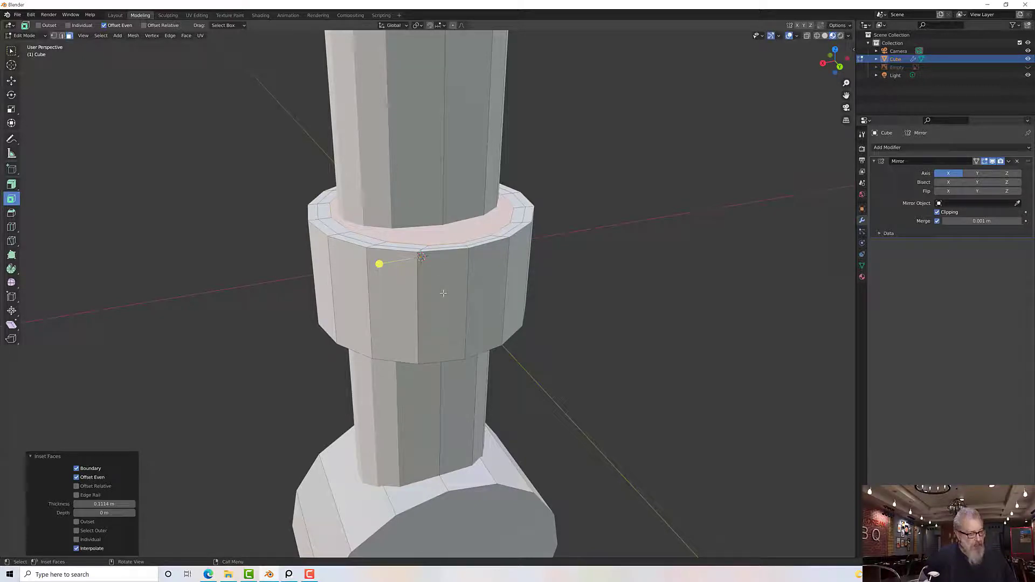
Select all linked faces of the test cylinder and delete them.
{"action": "key", "text": "w"}
{"action": "middle_click_drag", "start_coordinate": [427, 296], "coordinate": [541, 338]}
{"action": "key", "text": "l"}
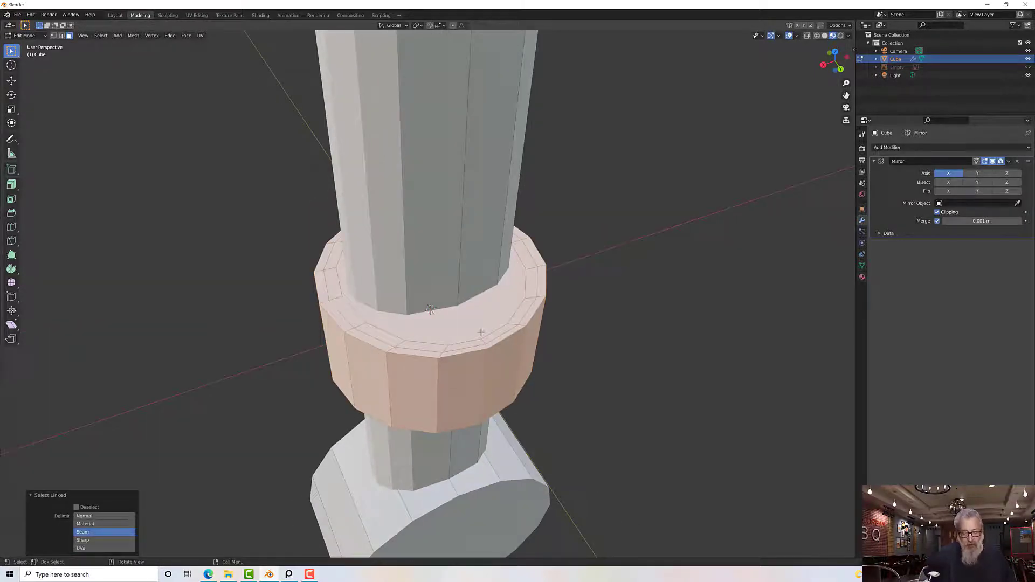
{"action": "key", "text": "x"}
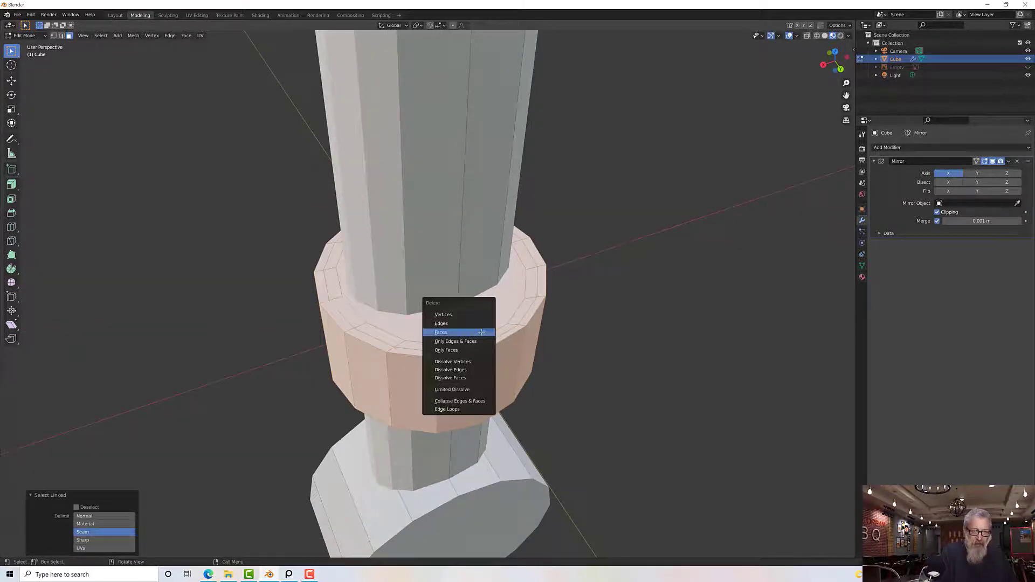
{"action": "left_click", "coordinate": [480, 335]}
{"action": "middle_click_drag", "start_coordinate": [478, 357], "coordinate": [471, 320]}
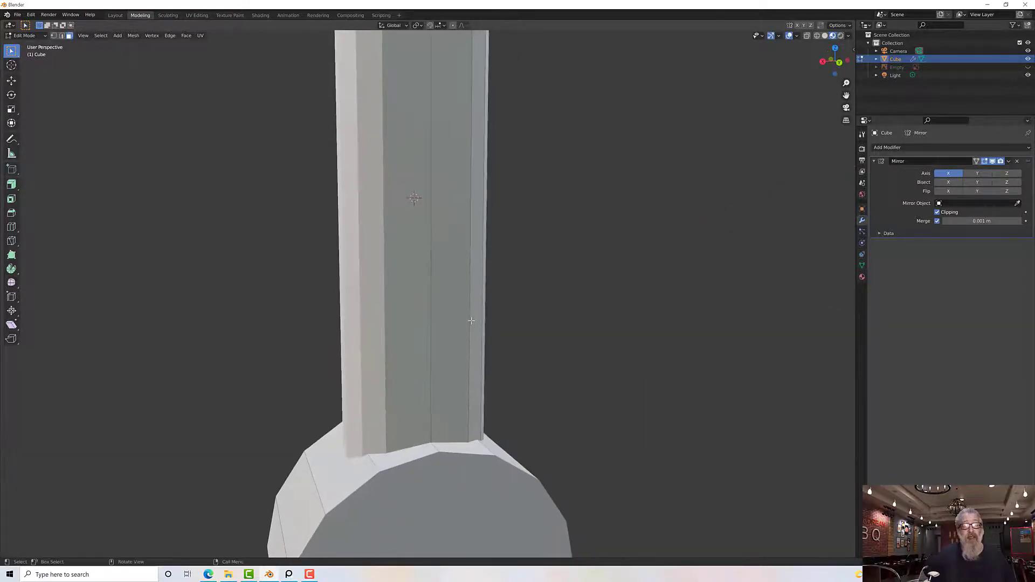
Select both round end faces of the pommel.
{"action": "scroll", "coordinate": [472, 319], "scroll_direction": "down", "scroll_amount": 5}
{"action": "left_click", "coordinate": [442, 404]}
{"action": "middle_click_drag", "start_coordinate": [442, 405], "coordinate": [361, 387]}
{"action": "left_click", "coordinate": [460, 391], "text": "shift"}
{"action": "scroll", "coordinate": [455, 411], "scroll_direction": "up", "scroll_amount": 2}
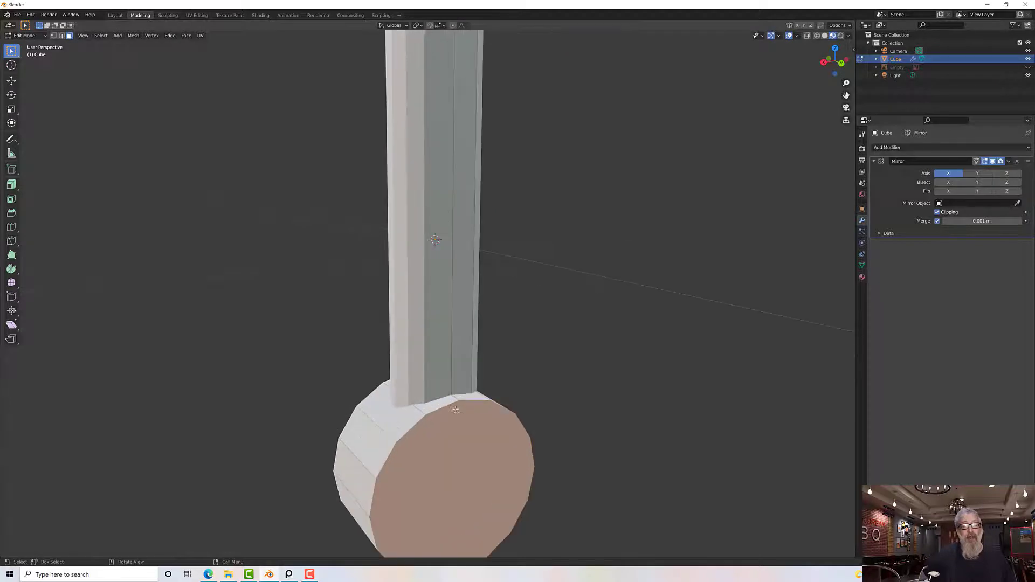
{"action": "scroll", "coordinate": [457, 412], "scroll_direction": "down", "scroll_amount": 1}
{"action": "middle_click_drag", "start_coordinate": [457, 412], "coordinate": [445, 413]}
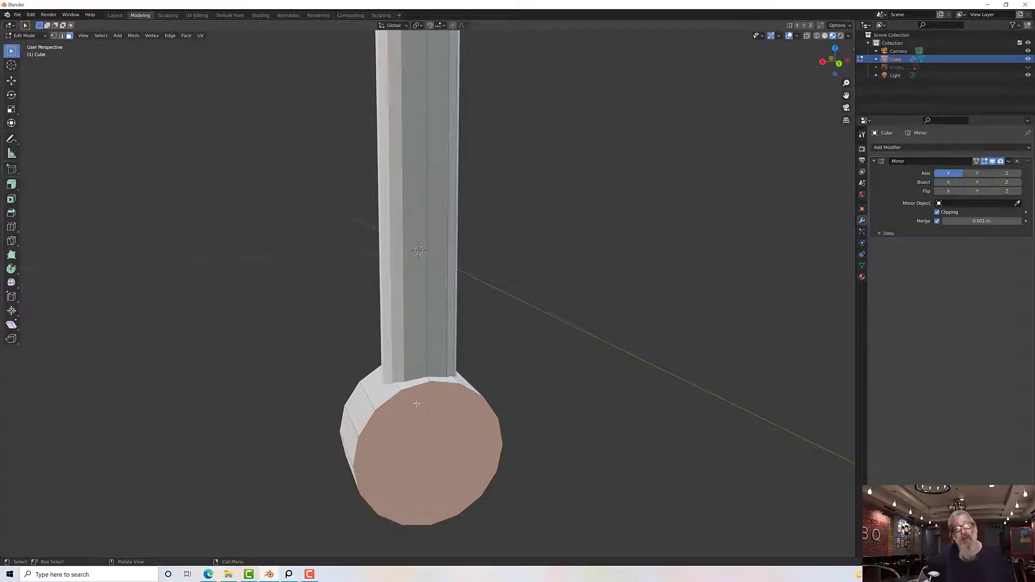
{"action": "middle_click_drag", "start_coordinate": [418, 428], "coordinate": [352, 405]}
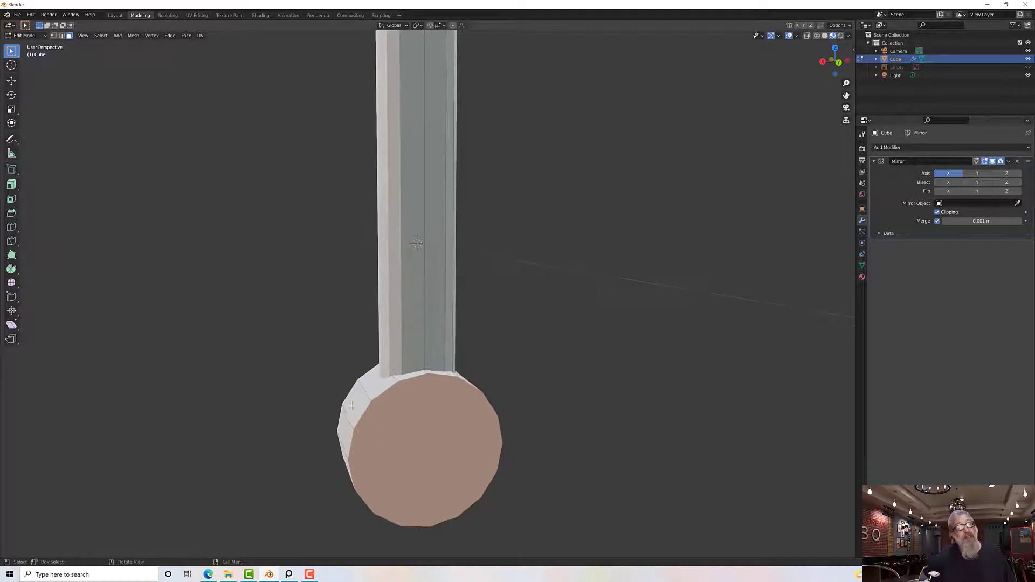
Inset both round pommel faces and set the inset thickness to 0 m.
{"action": "left_click", "coordinate": [12, 199]}
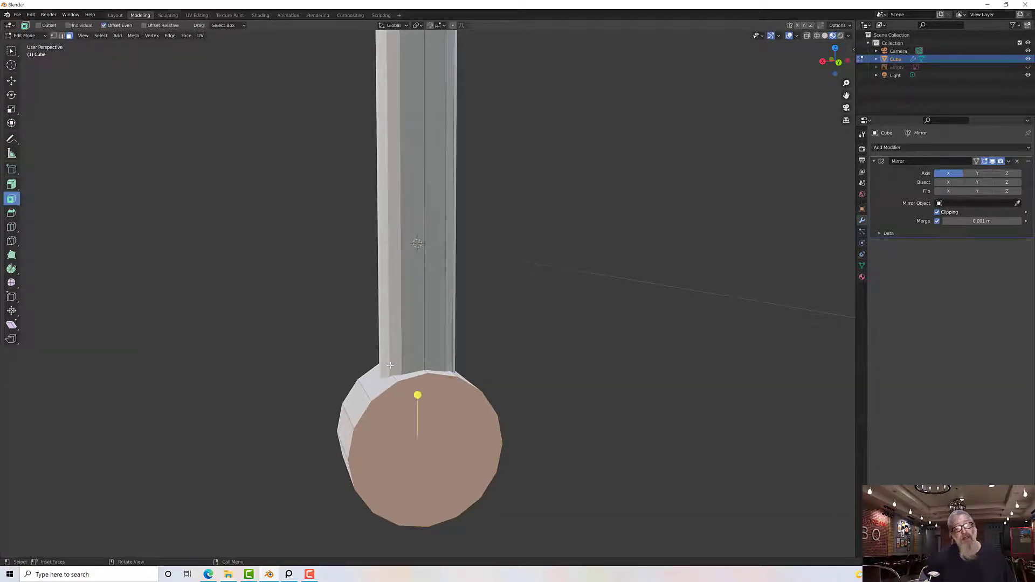
{"action": "left_click_drag", "start_coordinate": [418, 393], "coordinate": [427, 395]}
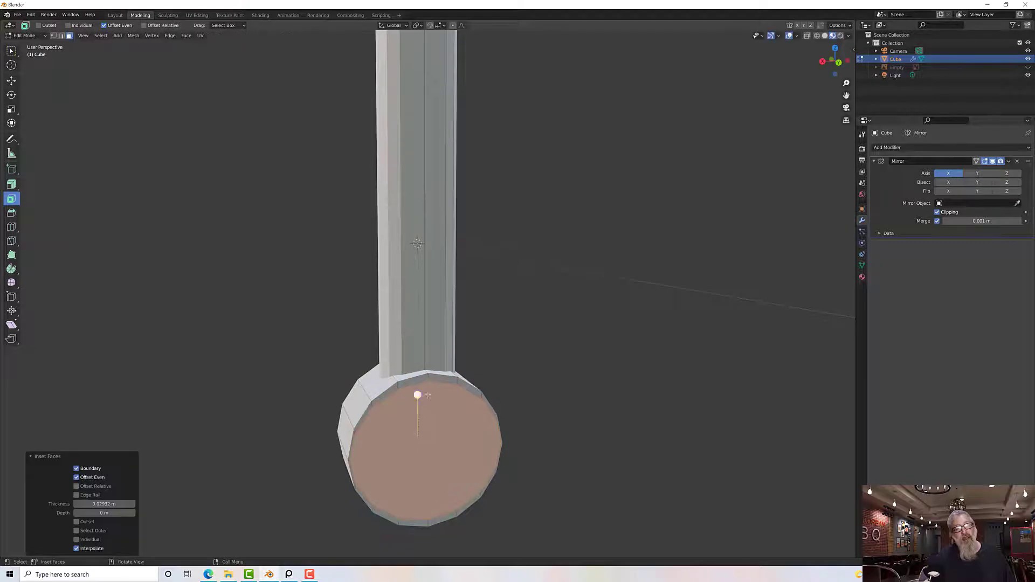
{"action": "left_click", "coordinate": [119, 504]}
{"action": "type", "text": "0"}
{"action": "key", "text": "Return"}
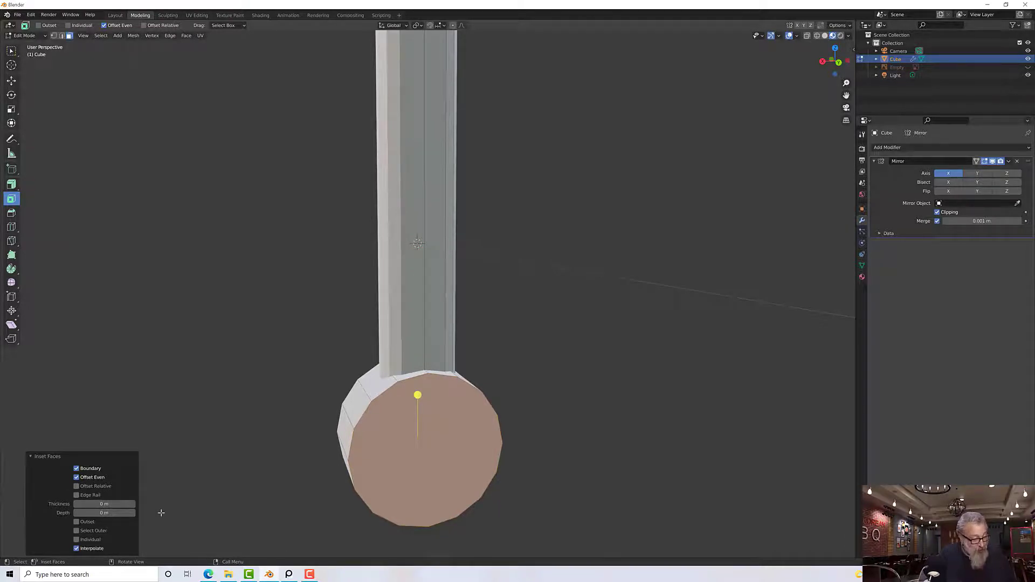
Scale the inset pommel faces to about 0.752 on X and Z, leaving Y at 1.000.
{"action": "key", "text": "s"}
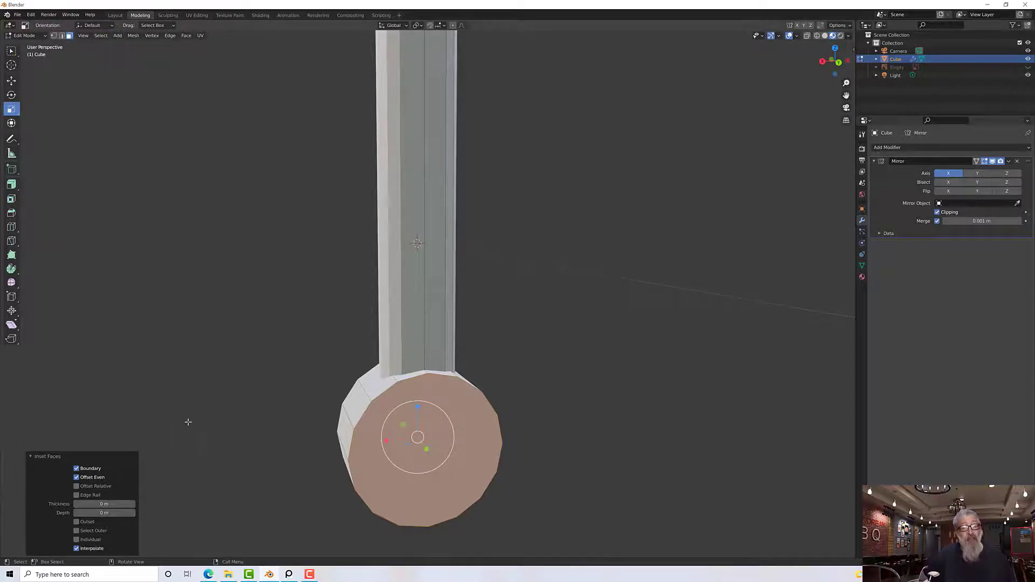
{"action": "middle_click_drag", "start_coordinate": [206, 421], "coordinate": [189, 412]}
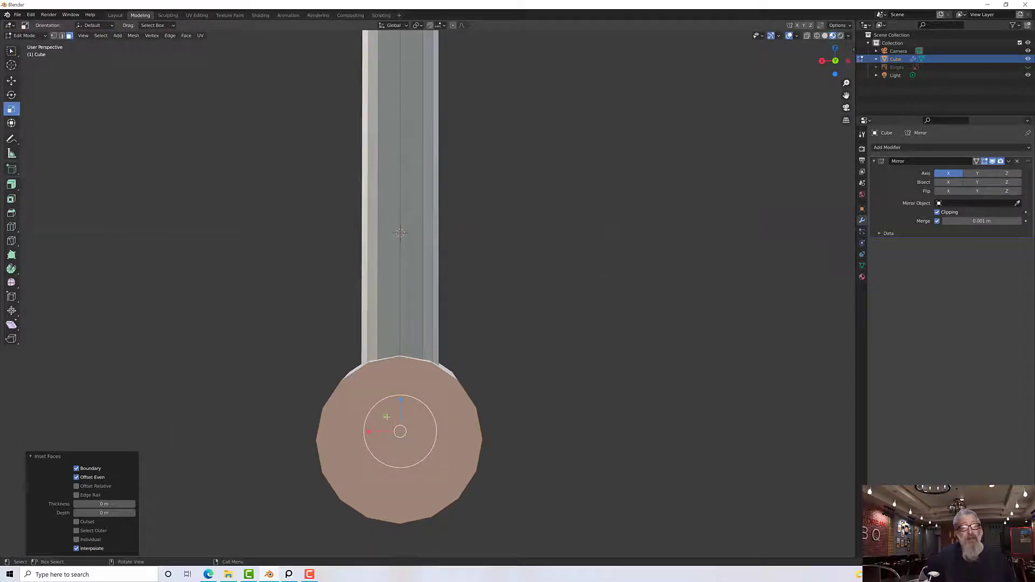
{"action": "mouse_move", "coordinate": [386, 416]}
{"action": "left_mouse_down"}
{"action": "mouse_move", "coordinate": [397, 433]}
{"action": "mouse_move", "coordinate": [389, 421]}
{"action": "left_mouse_up"}
{"action": "middle_click_drag", "start_coordinate": [389, 421], "coordinate": [466, 440]}
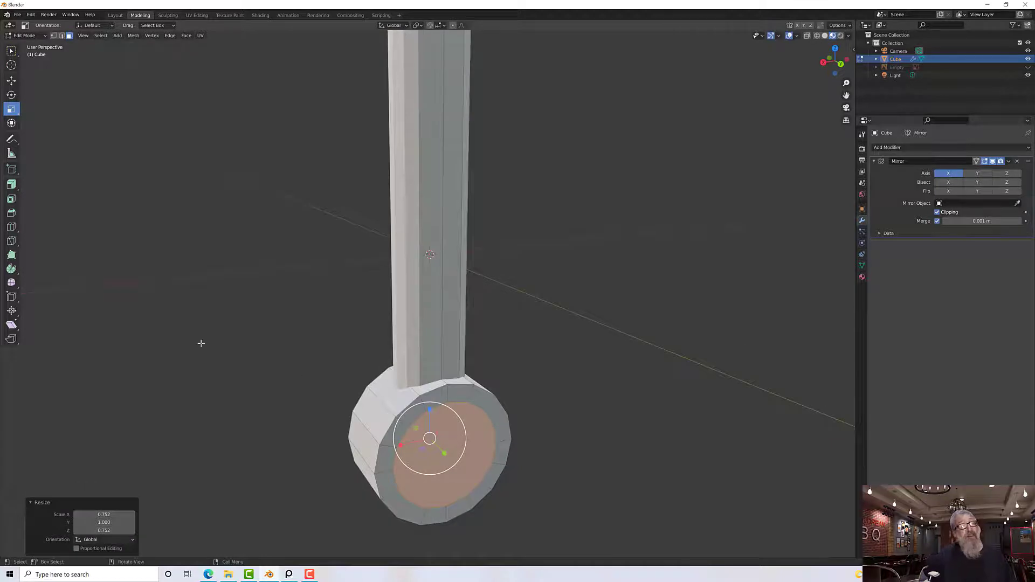
Extrude the scaled-down pommel faces inward by about 0.138 m to recess both round ends.
{"action": "left_click", "coordinate": [13, 186]}
{"action": "left_click_drag", "start_coordinate": [416, 398], "coordinate": [535, 492]}
{"action": "scroll", "coordinate": [556, 496], "scroll_direction": "down", "scroll_amount": 1}
{"action": "middle_click_drag", "start_coordinate": [556, 496], "coordinate": [433, 410]}
{"action": "left_click_drag", "start_coordinate": [412, 389], "coordinate": [484, 478]}
{"action": "scroll", "coordinate": [485, 478], "scroll_direction": "up", "scroll_amount": 3}
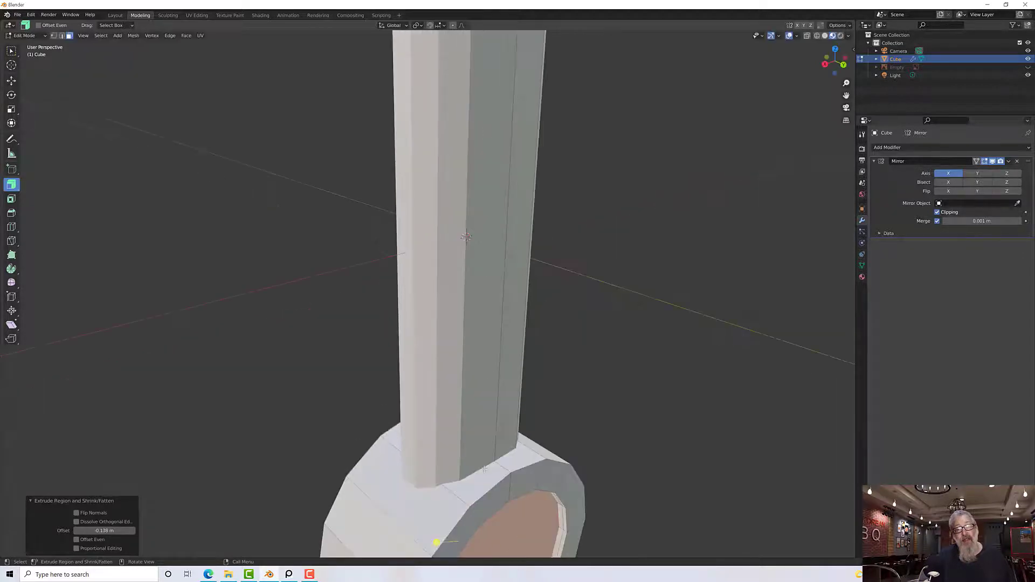
In edge selection mode, dissolve the extra edge loop running around the inner wall of the recess on one round pommel end.
{"action": "middle_click_drag", "start_coordinate": [488, 470], "coordinate": [485, 445]}
{"action": "scroll", "coordinate": [485, 446], "scroll_direction": "down", "scroll_amount": 2}
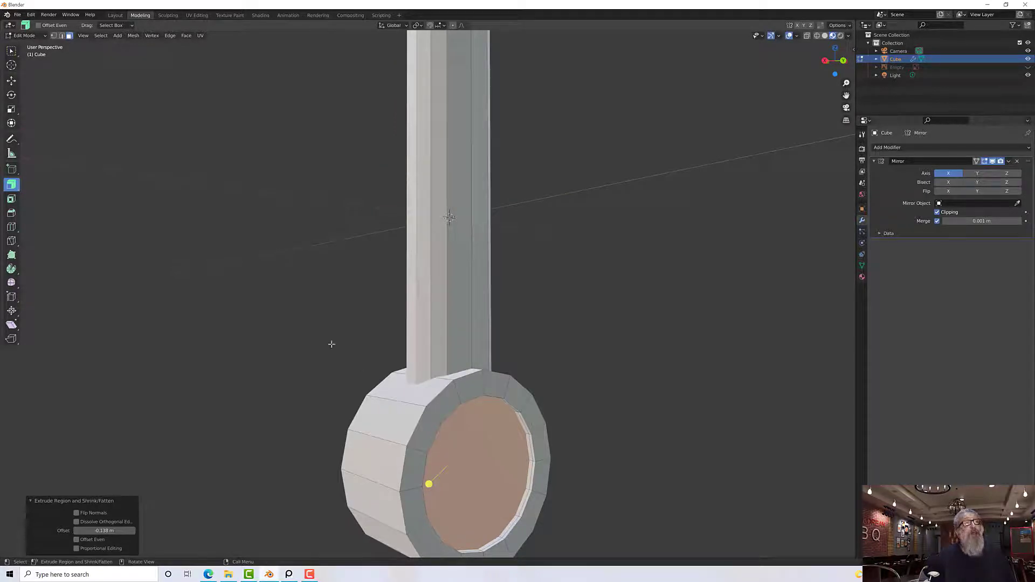
{"action": "left_click", "coordinate": [63, 36]}
{"action": "middle_click_drag", "start_coordinate": [171, 170], "coordinate": [155, 167]}
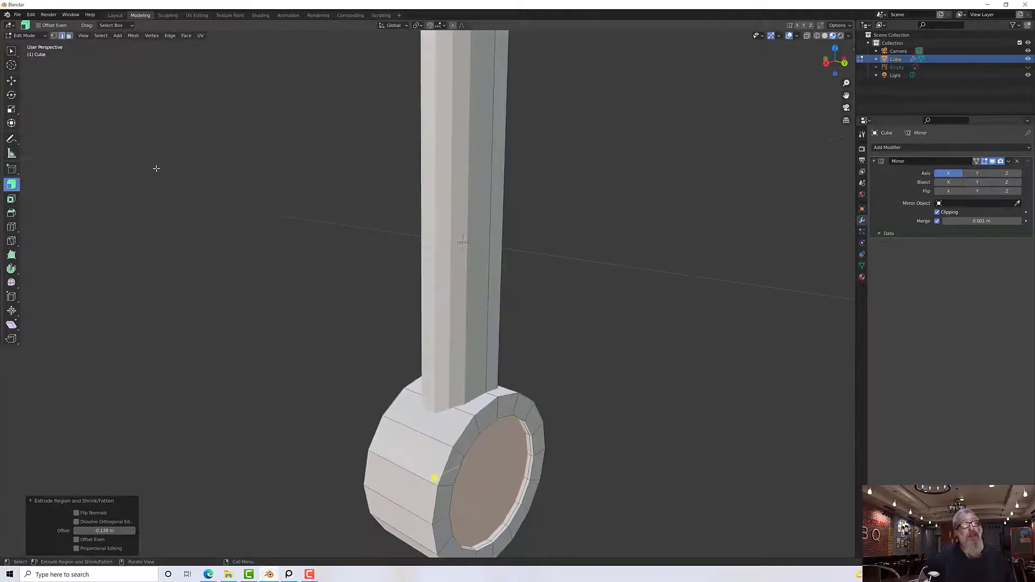
{"action": "left_click", "coordinate": [11, 50]}
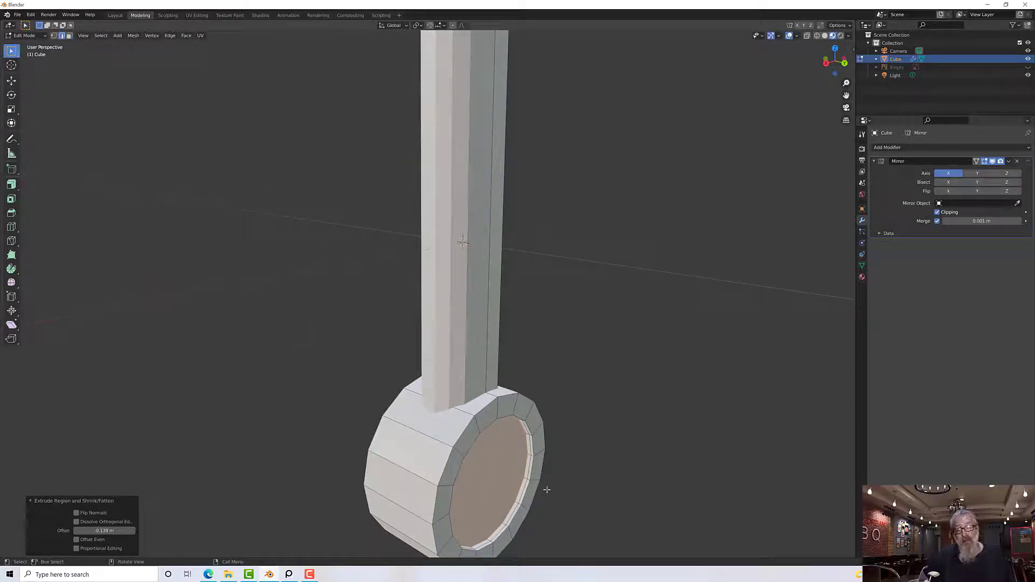
{"action": "left_click", "coordinate": [521, 491]}
{"action": "scroll", "coordinate": [524, 487], "scroll_direction": "up", "scroll_amount": 5}
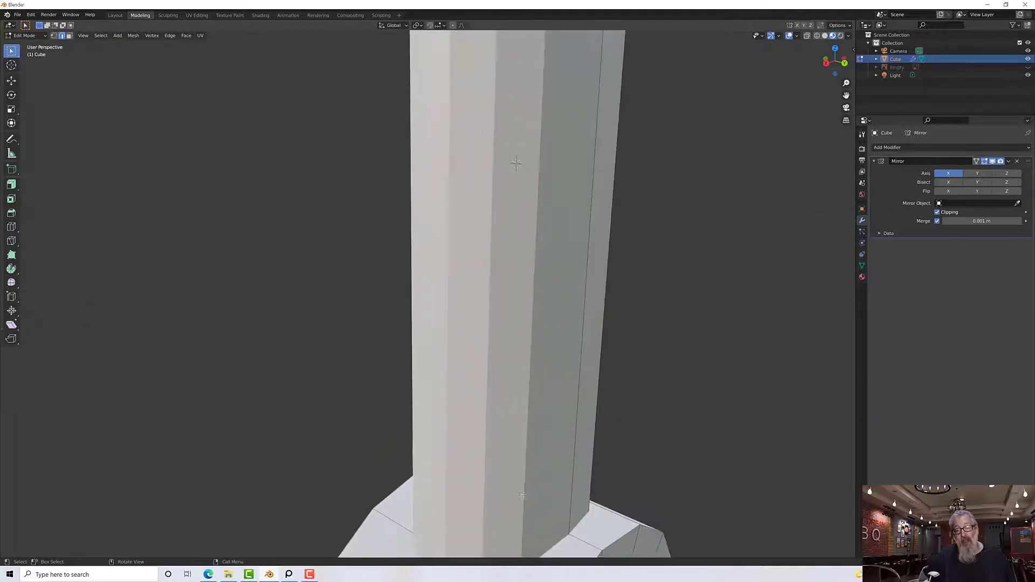
{"action": "mouse_move", "coordinate": [526, 467]}
{"action": "middle_mouse_down"}
{"action": "mouse_move", "coordinate": [508, 446]}
{"action": "mouse_move", "coordinate": [518, 452]}
{"action": "middle_mouse_up"}
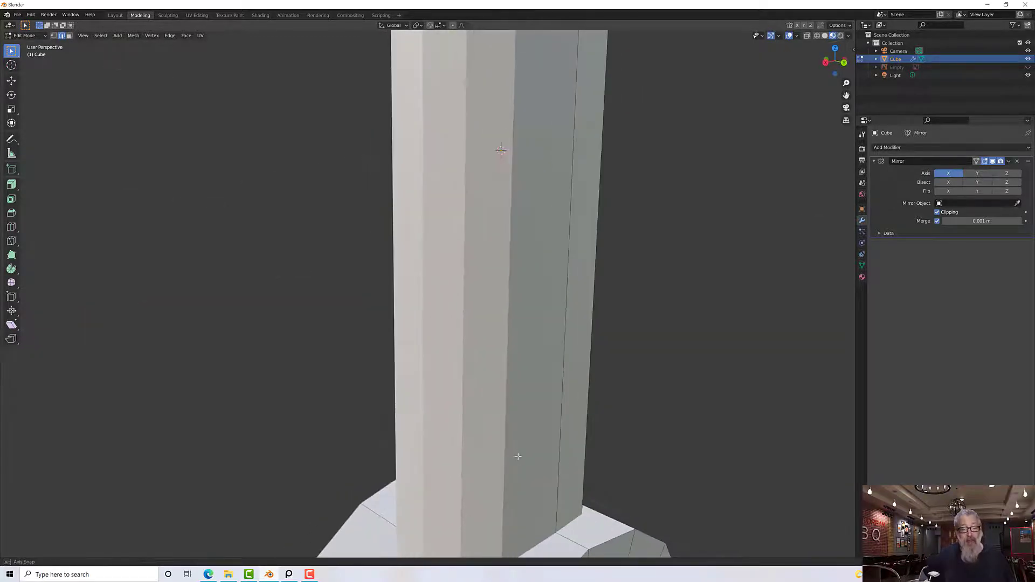
{"action": "scroll", "coordinate": [517, 454], "scroll_direction": "up", "scroll_amount": 3}
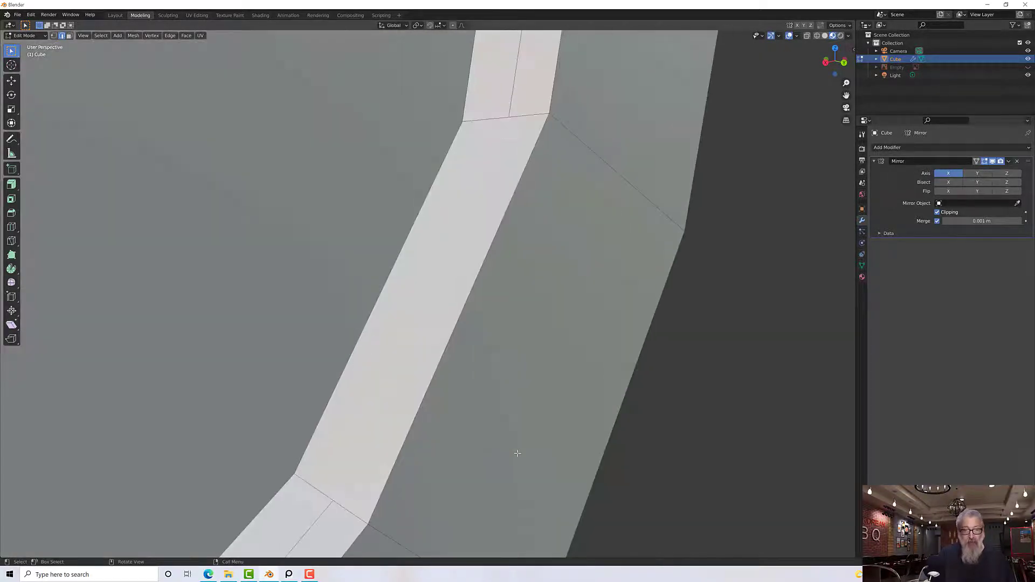
{"action": "scroll", "coordinate": [518, 455], "scroll_direction": "down", "scroll_amount": 4}
{"action": "middle_click_drag", "start_coordinate": [476, 397], "coordinate": [491, 417]}
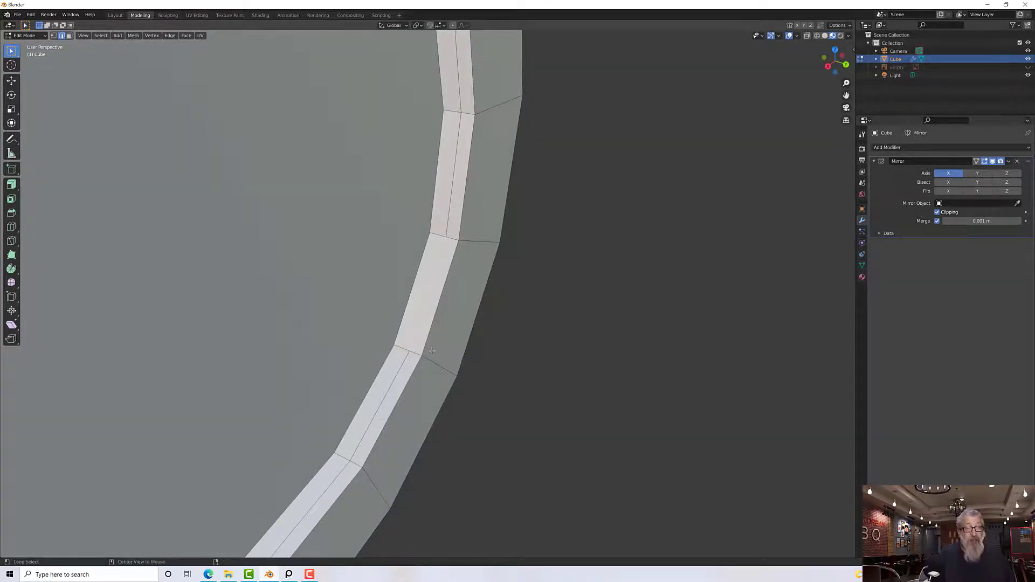
{"action": "scroll", "coordinate": [422, 313], "scroll_direction": "down", "scroll_amount": 4}
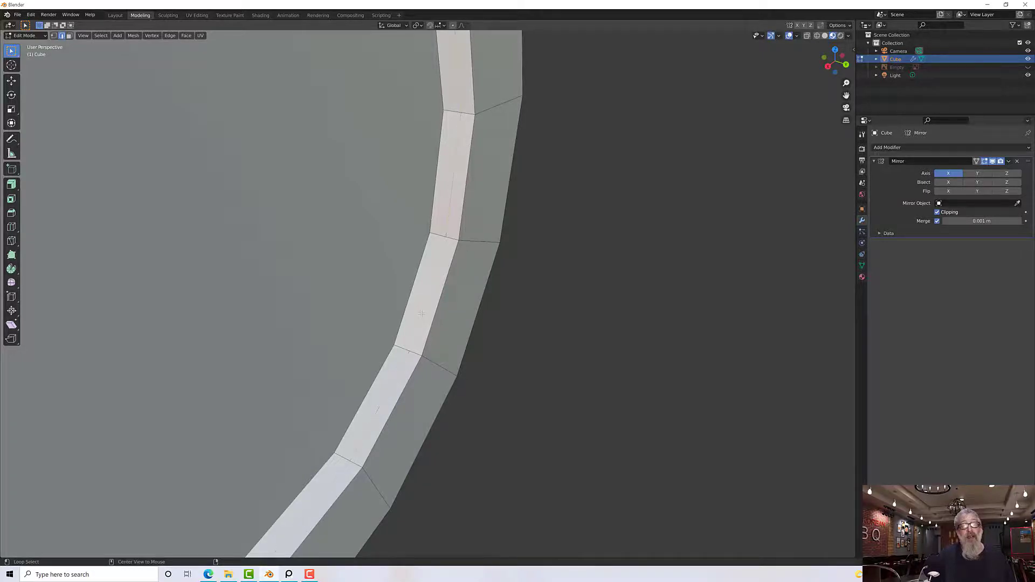
{"action": "mouse_move", "coordinate": [421, 313]}
{"action": "middle_mouse_down"}
{"action": "mouse_move", "coordinate": [452, 293]}
{"action": "mouse_move", "coordinate": [424, 322]}
{"action": "middle_mouse_up"}
{"action": "key", "text": "x"}
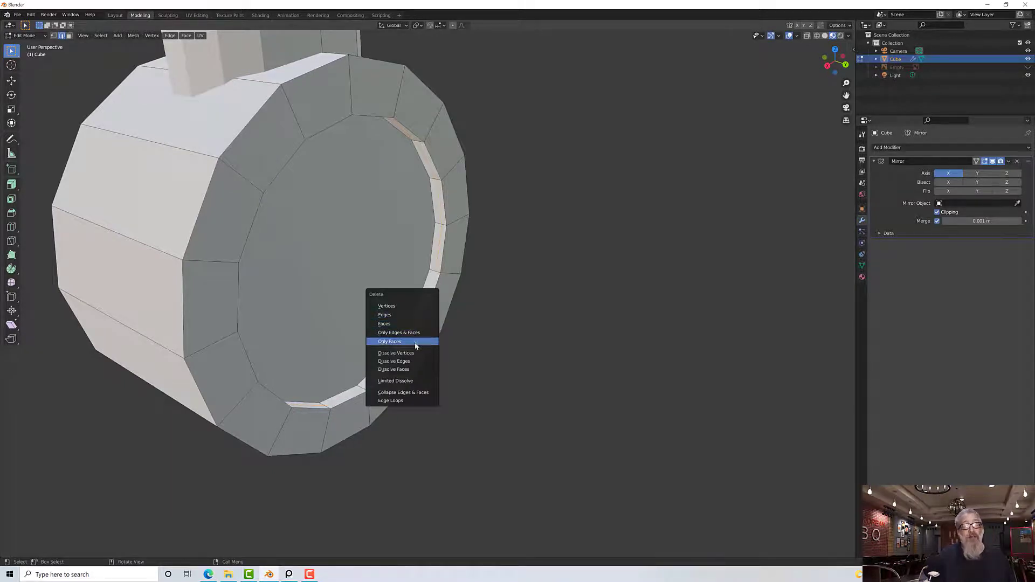
{"action": "left_click", "coordinate": [415, 361]}
Dissolve the matching extra edge loop inside the recess on the opposite round end of the pommel.
{"action": "middle_click_drag", "start_coordinate": [415, 364], "coordinate": [281, 328]}
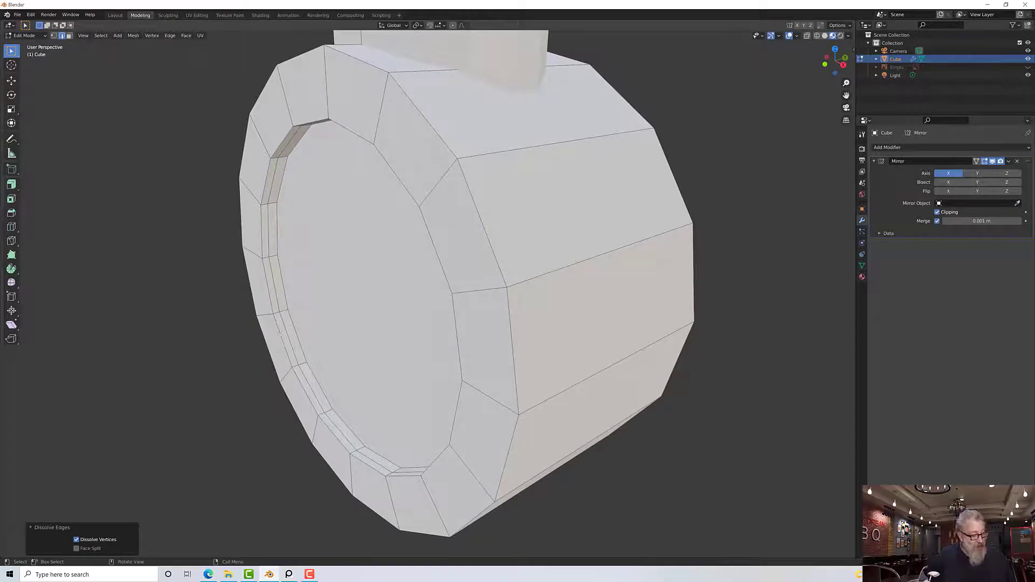
{"action": "left_click", "coordinate": [285, 334], "text": "alt"}
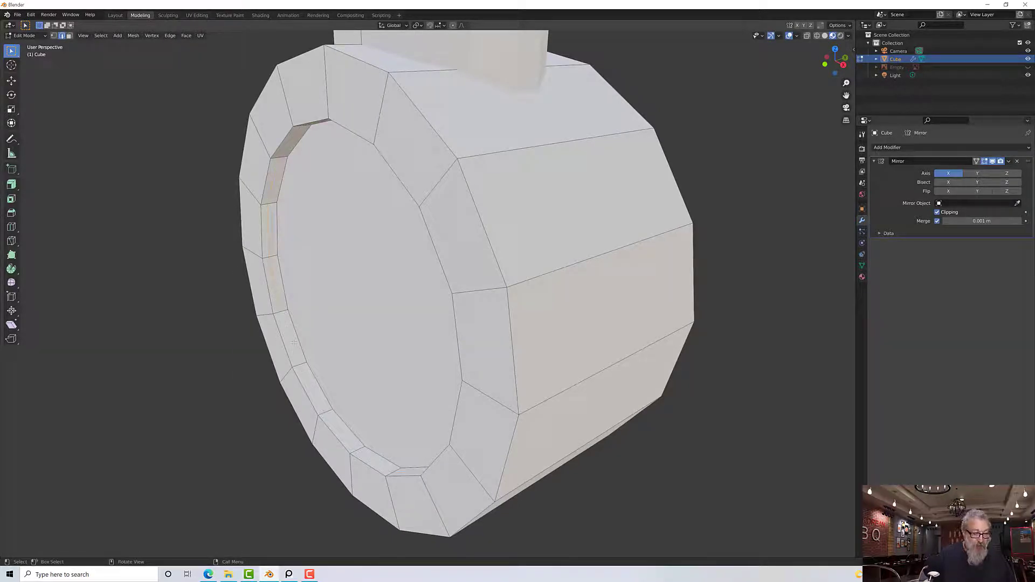
{"action": "key", "text": "x"}
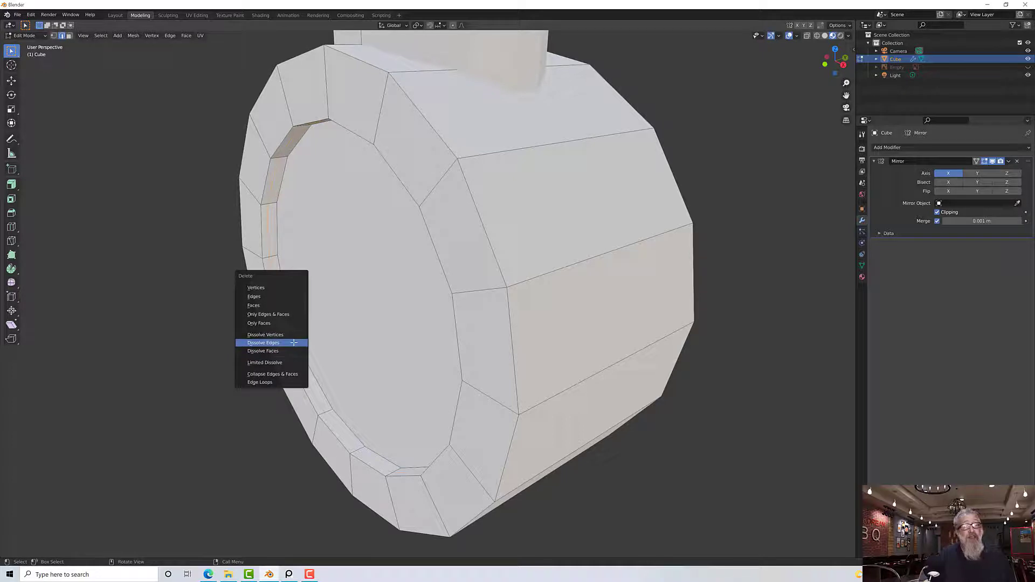
{"action": "left_click", "coordinate": [294, 342]}
Select the outer rim edge loops on both pommel ends and bevel them about 0.0396 m wide with one segment.
{"action": "middle_click_drag", "start_coordinate": [294, 343], "coordinate": [269, 273]}
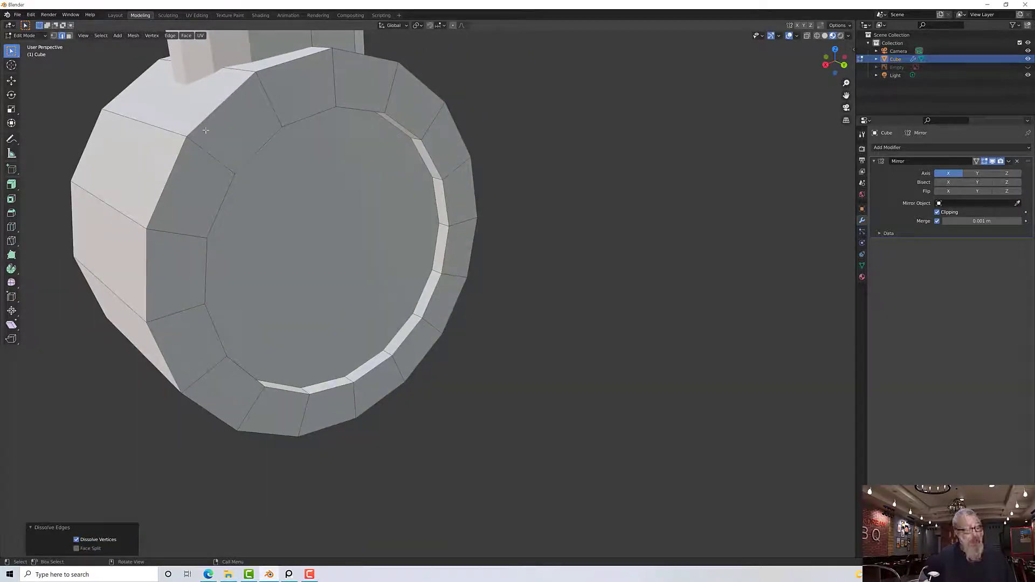
{"action": "key", "text": "l"}
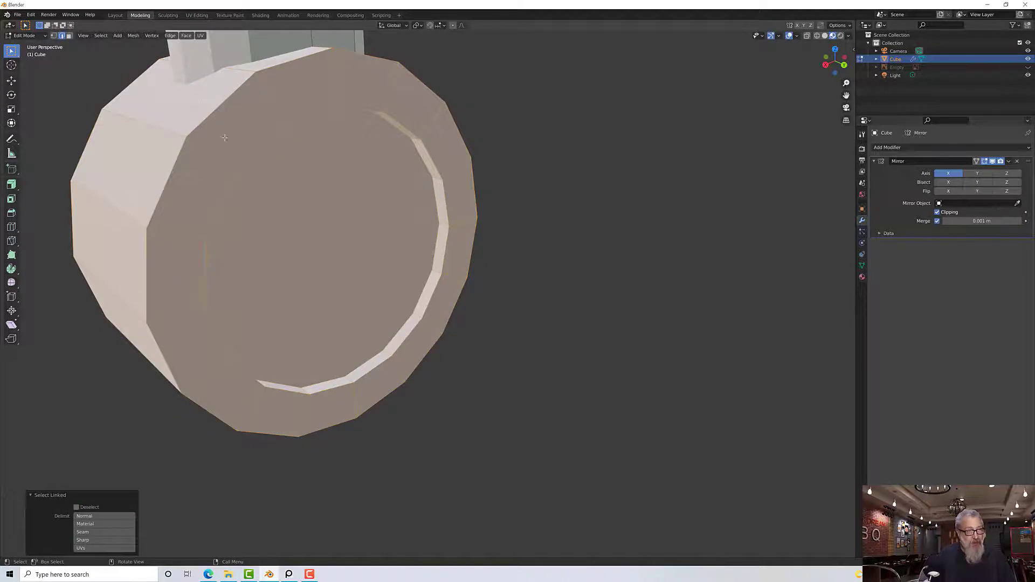
{"action": "left_click", "coordinate": [227, 138]}
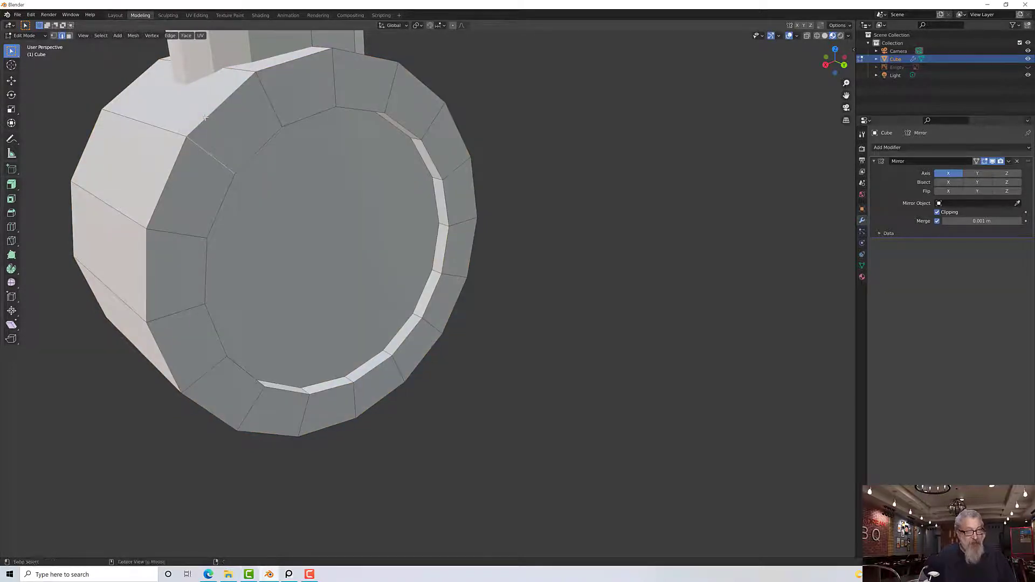
{"action": "middle_click_drag", "start_coordinate": [209, 122], "coordinate": [184, 171]}
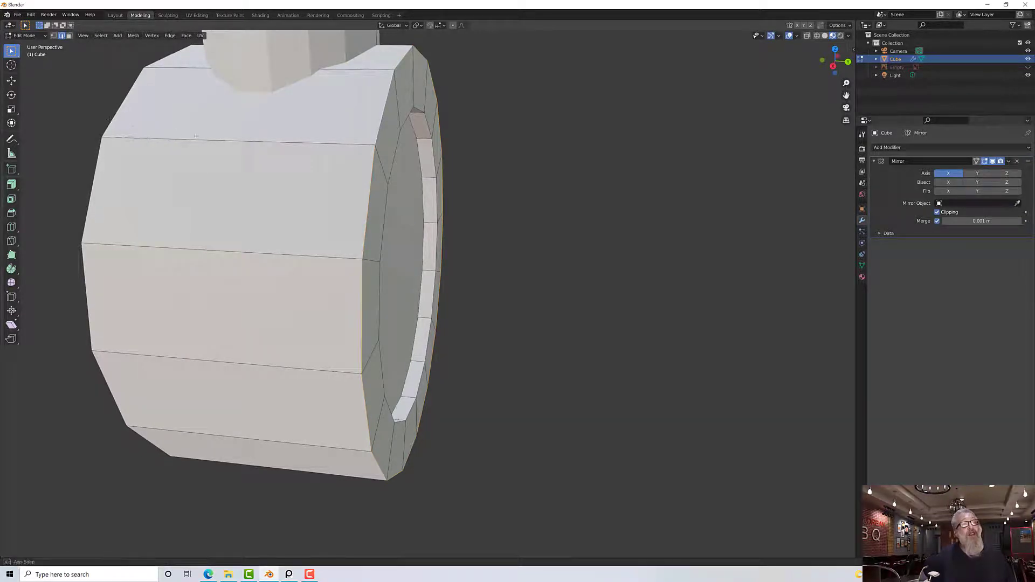
{"action": "middle_click_drag", "start_coordinate": [112, 120], "coordinate": [144, 168]}
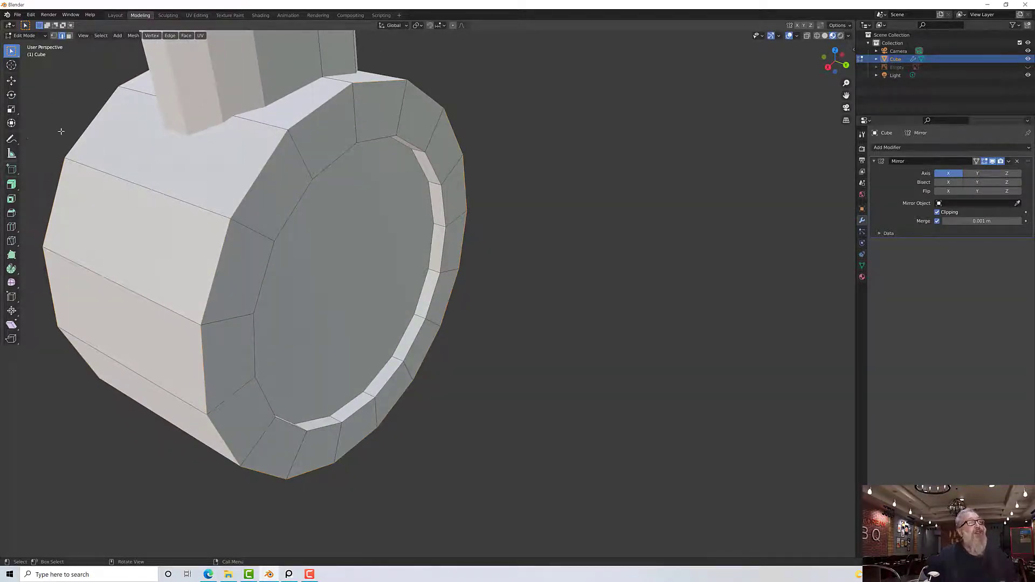
{"action": "key", "text": "ctrl+b"}
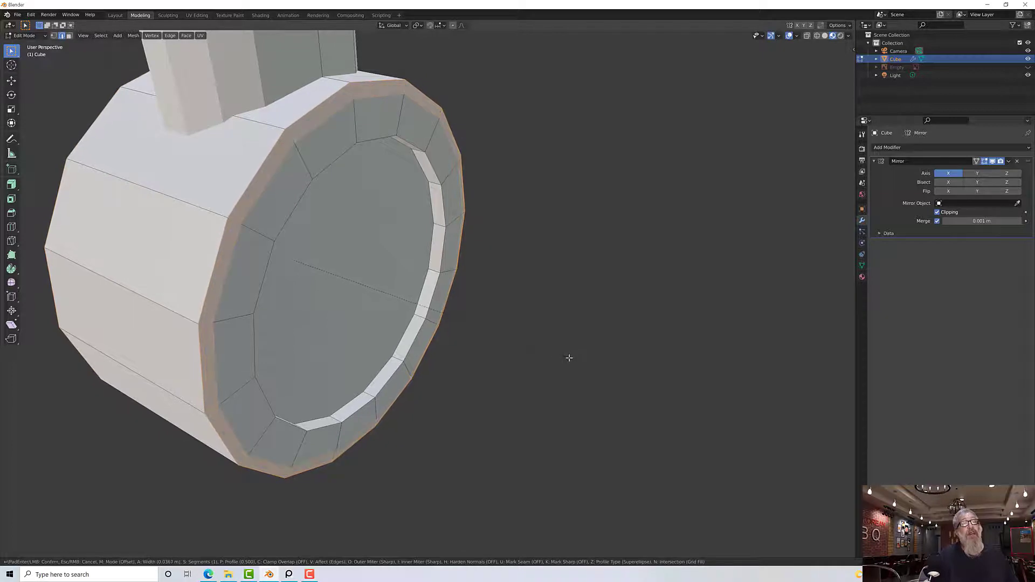
{"action": "left_click", "coordinate": [568, 358]}
{"action": "middle_click_drag", "start_coordinate": [566, 351], "coordinate": [536, 321]}
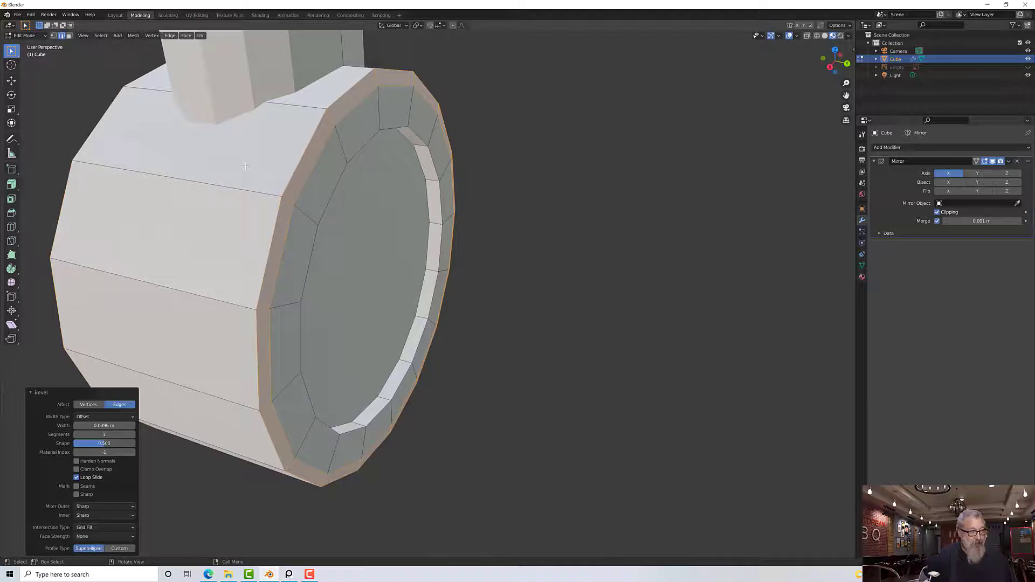
Select the bevels' edge loops bordering the pommel's side surface and scale them inward along Y to about 0.948.
{"action": "left_click", "coordinate": [275, 233], "text": "alt"}
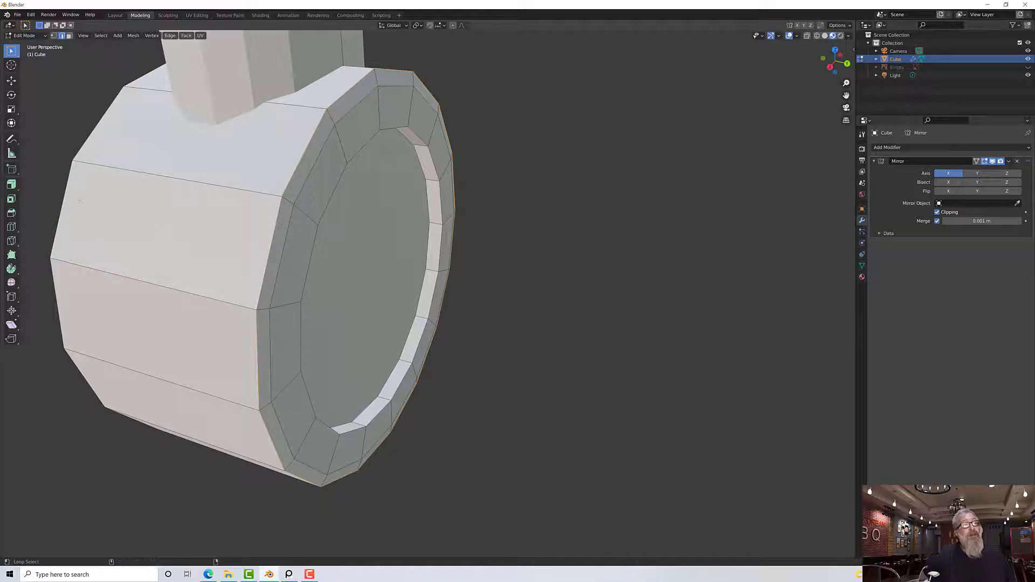
{"action": "middle_click_drag", "start_coordinate": [67, 191], "coordinate": [140, 194]}
{"action": "left_click", "coordinate": [11, 109]}
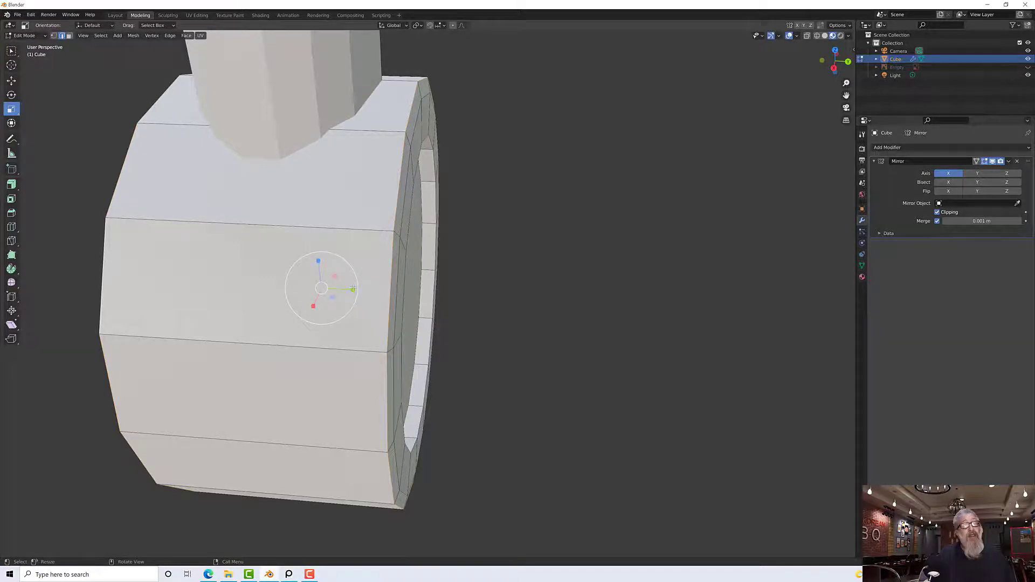
{"action": "left_click_drag", "start_coordinate": [353, 289], "coordinate": [344, 286]}
{"action": "middle_click_drag", "start_coordinate": [344, 286], "coordinate": [159, 210]}
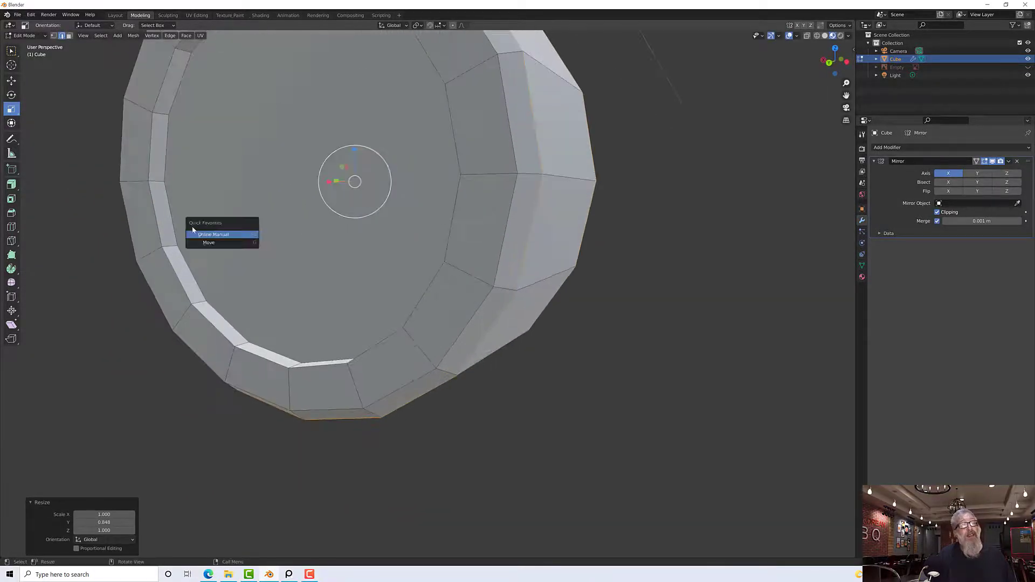
Select the recess rim edge loops on both pommel ends and bevel them about 0.0102 m wide with one segment.
{"action": "left_click", "coordinate": [151, 206]}
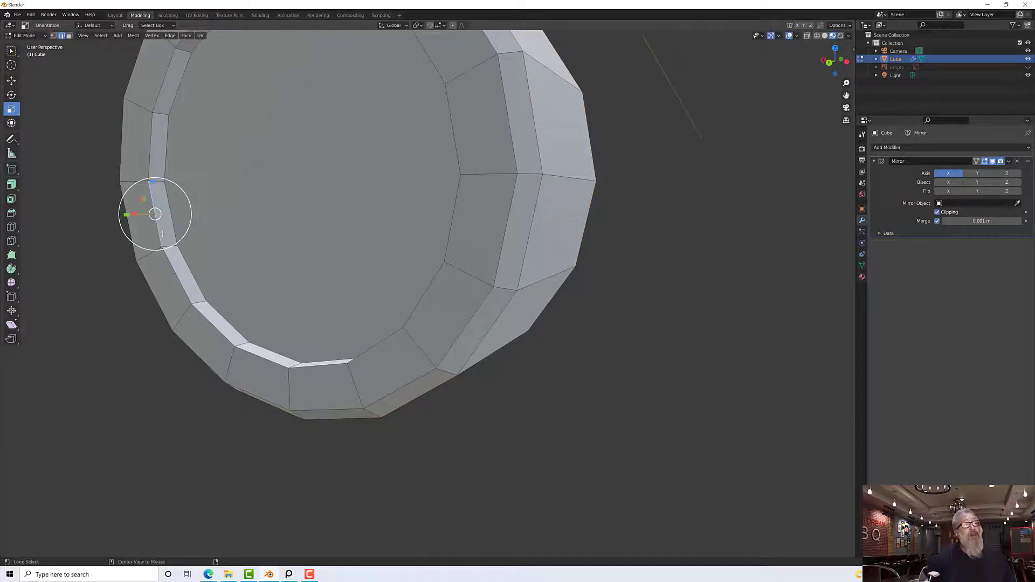
{"action": "middle_click_drag", "start_coordinate": [160, 233], "coordinate": [167, 213]}
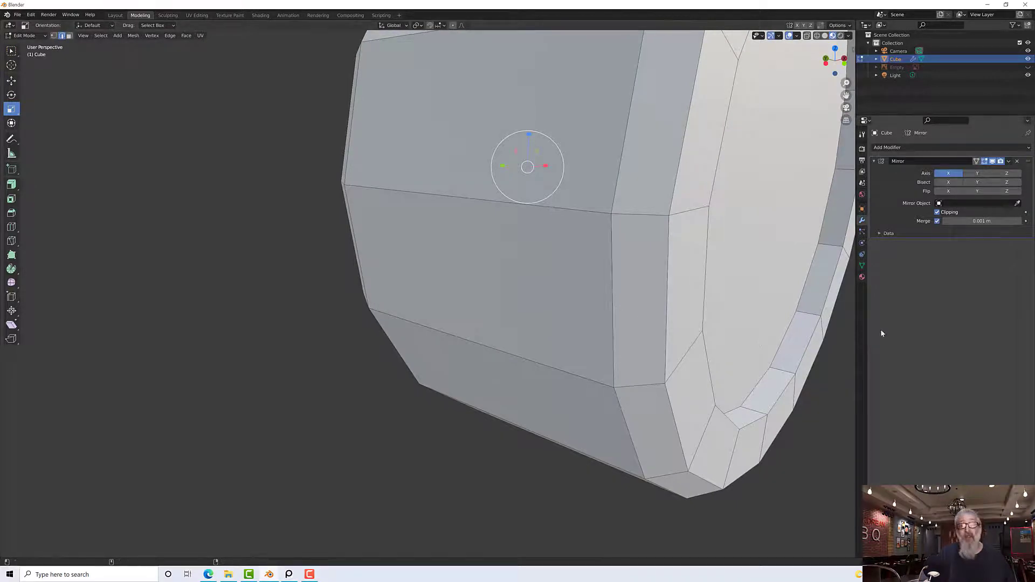
{"action": "left_click", "coordinate": [831, 288], "text": "alt"}
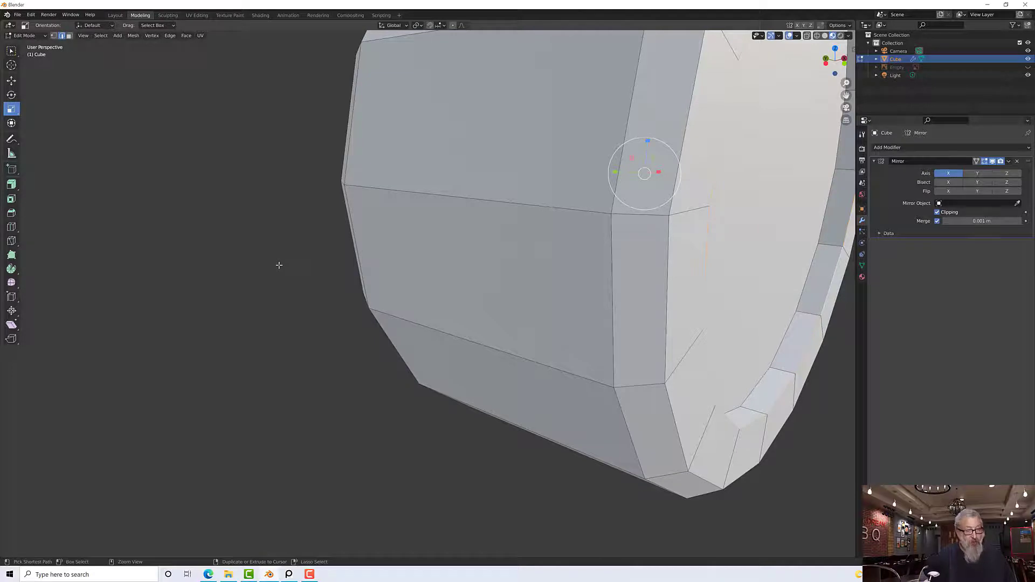
{"action": "key", "text": "ctrl+b"}
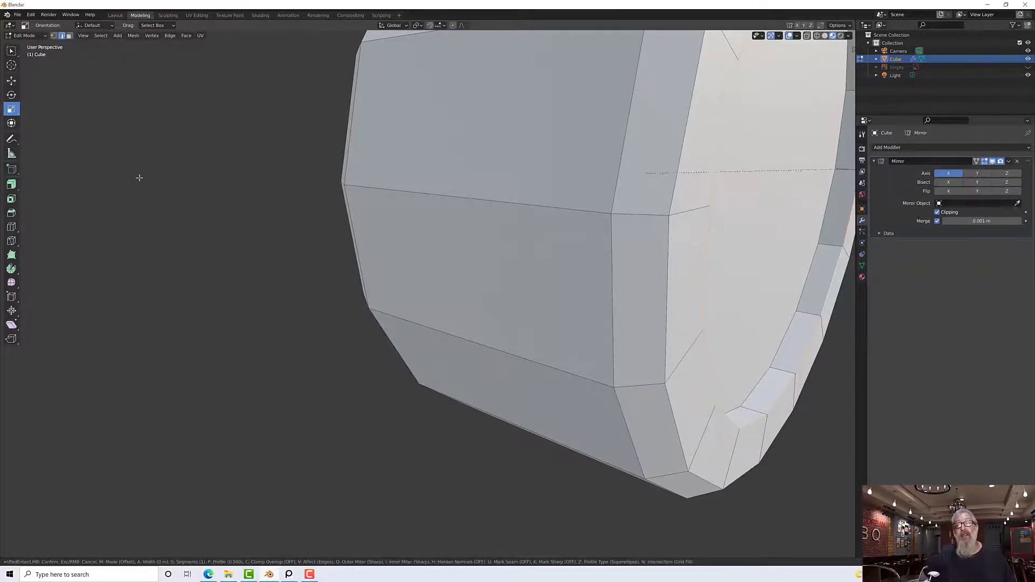
{"action": "left_click", "coordinate": [173, 198]}
{"action": "scroll", "coordinate": [178, 240], "scroll_direction": "down", "scroll_amount": 4}
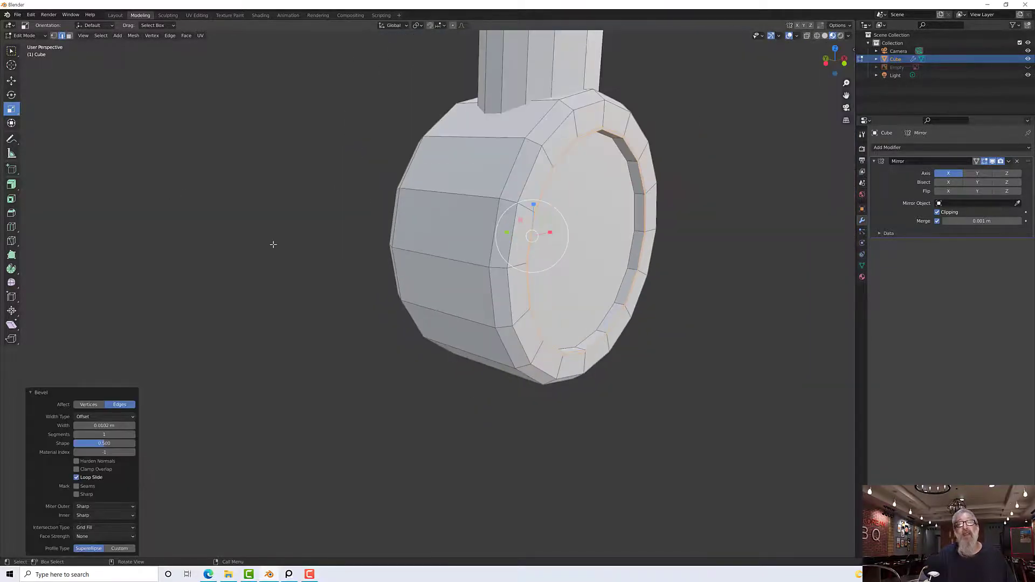
Examine the bevelled pommel from several angles and check its proportions against the sword's grip, guard and blade.
{"action": "middle_click_drag", "start_coordinate": [274, 244], "coordinate": [152, 243]}
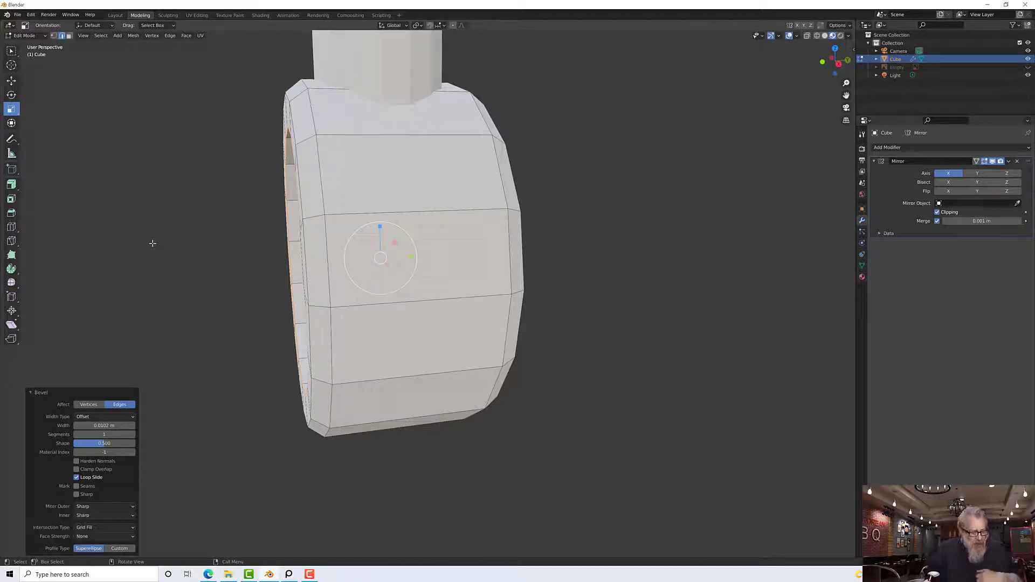
{"action": "scroll", "coordinate": [240, 284], "scroll_direction": "down", "scroll_amount": 8}
{"action": "middle_click_drag", "start_coordinate": [300, 284], "coordinate": [167, 281]}
{"action": "scroll", "coordinate": [316, 267], "scroll_direction": "down", "scroll_amount": 6}
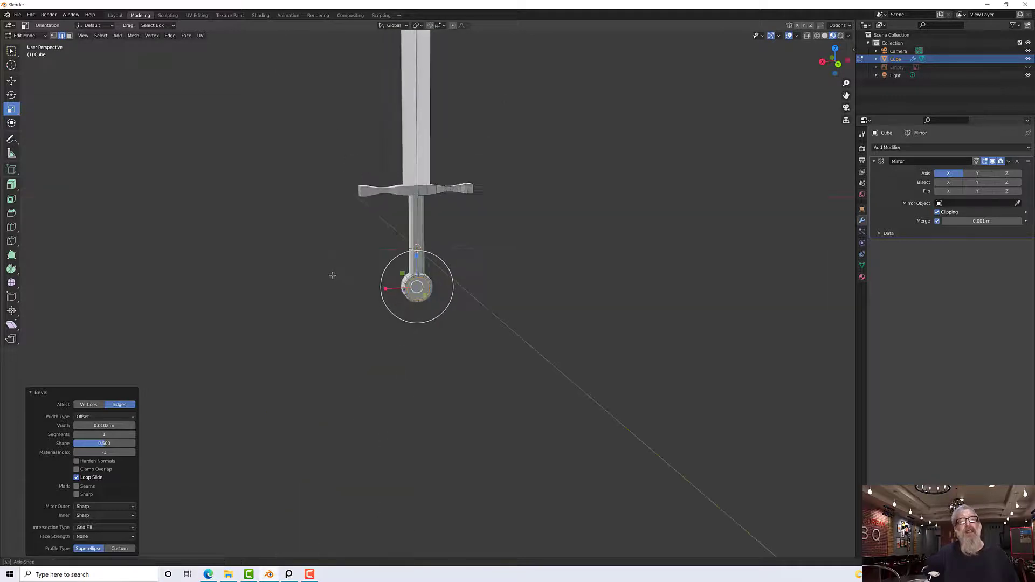
{"action": "scroll", "coordinate": [405, 278], "scroll_direction": "up", "scroll_amount": 6}
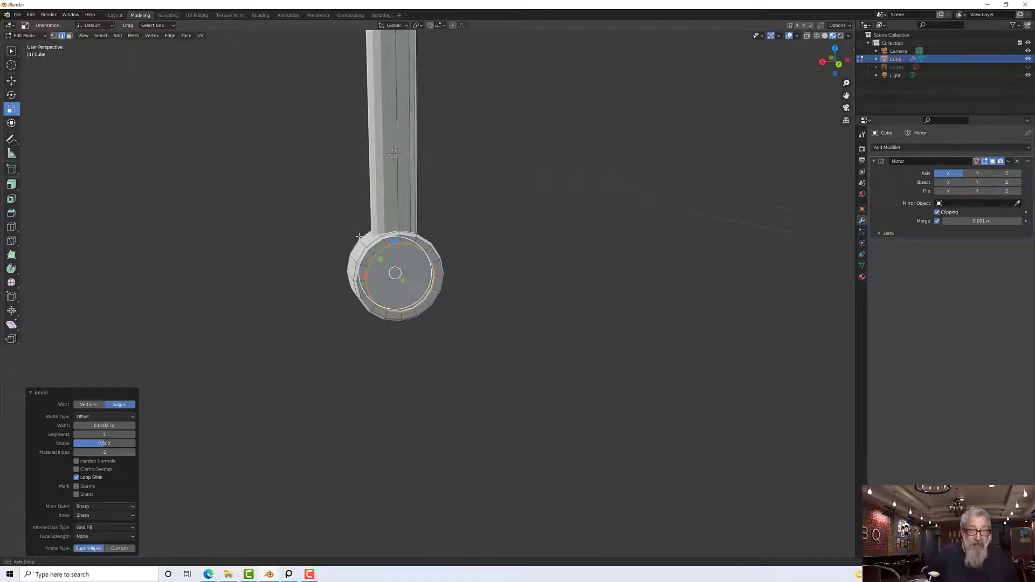
{"action": "mouse_move", "coordinate": [410, 242]}
{"action": "middle_mouse_down"}
{"action": "mouse_move", "coordinate": [460, 263]}
{"action": "mouse_move", "coordinate": [364, 247]}
{"action": "mouse_move", "coordinate": [364, 226]}
{"action": "mouse_move", "coordinate": [396, 229]}
{"action": "middle_mouse_up"}
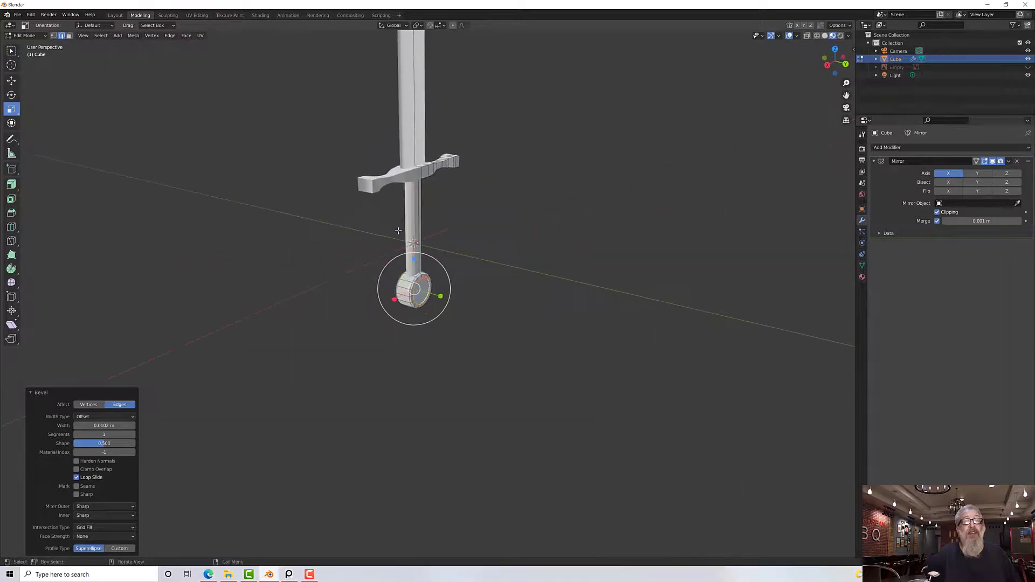
{"action": "scroll", "coordinate": [393, 167], "scroll_direction": "up", "scroll_amount": 3}
{"action": "middle_click_drag", "start_coordinate": [393, 161], "coordinate": [396, 168]}
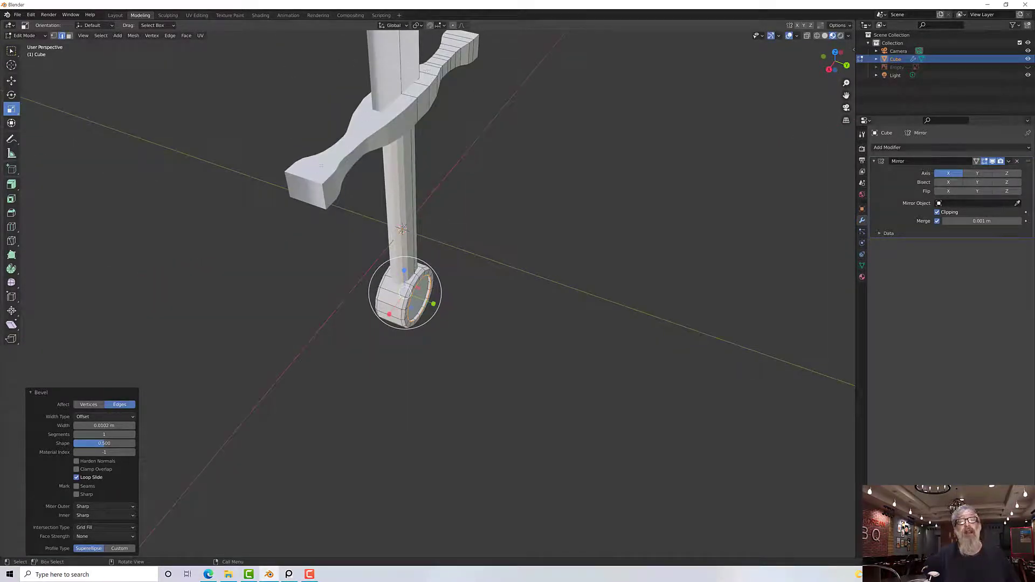
{"action": "middle_click_drag", "start_coordinate": [424, 132], "coordinate": [387, 145]}
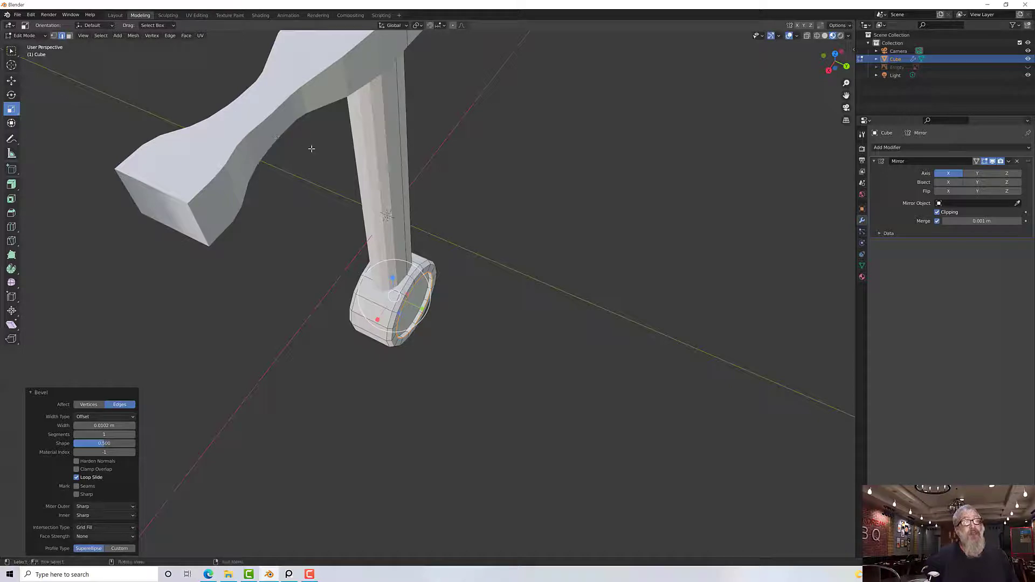
{"action": "middle_click_drag", "start_coordinate": [312, 151], "coordinate": [296, 145]}
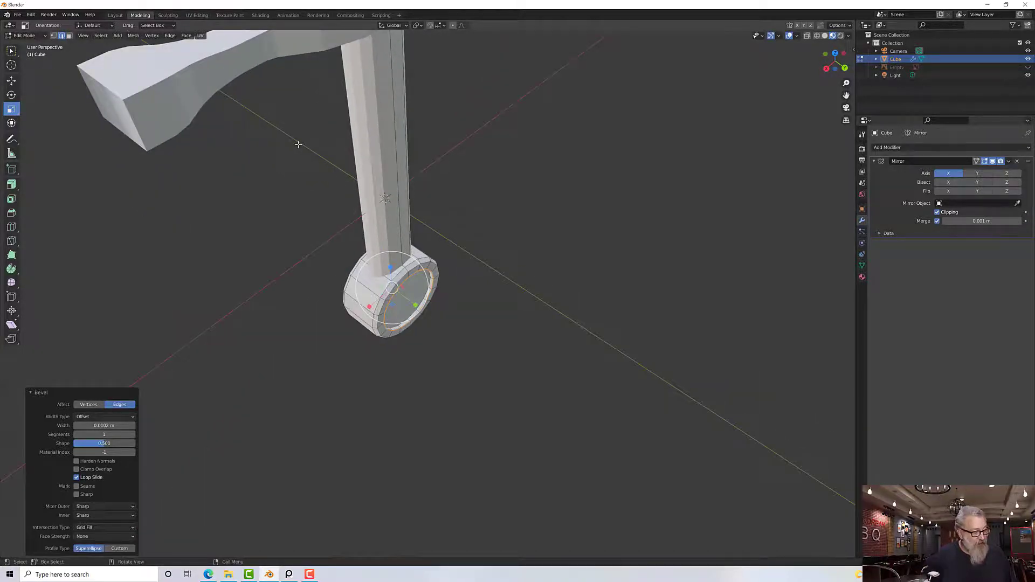
Switch to the Select Box tool and clear the selection of the pommel's rim edges.
{"action": "key", "text": "w"}
{"action": "middle_click_drag", "start_coordinate": [428, 172], "coordinate": [442, 182]}
{"action": "left_click", "coordinate": [483, 176]}
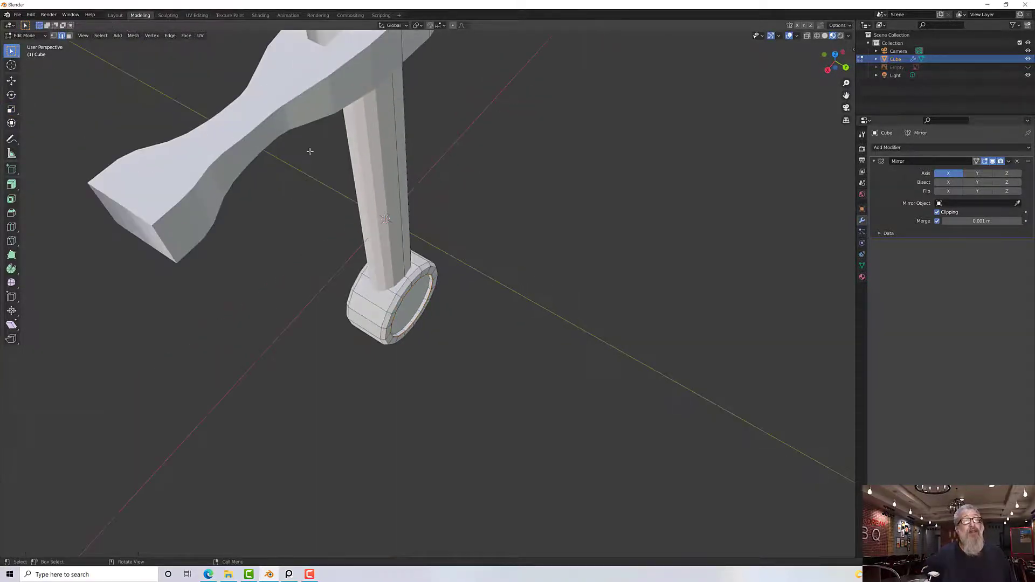
Examine the pommel, grip and cross-guard from the front and several angles, checking the guard's edges for further shaping.
{"action": "middle_click_drag", "start_coordinate": [263, 135], "coordinate": [291, 111]}
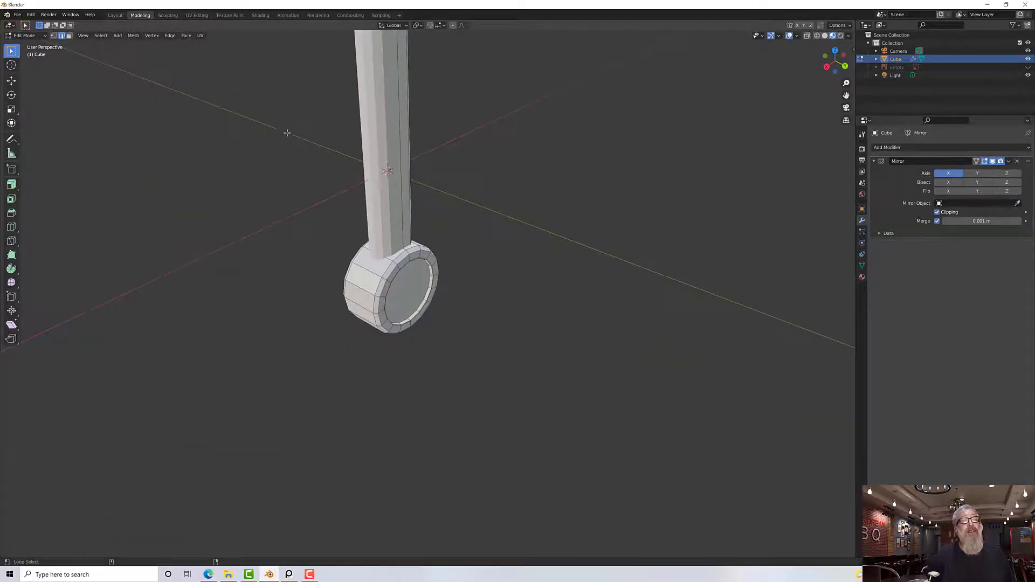
{"action": "middle_click_drag", "start_coordinate": [292, 161], "coordinate": [336, 158]}
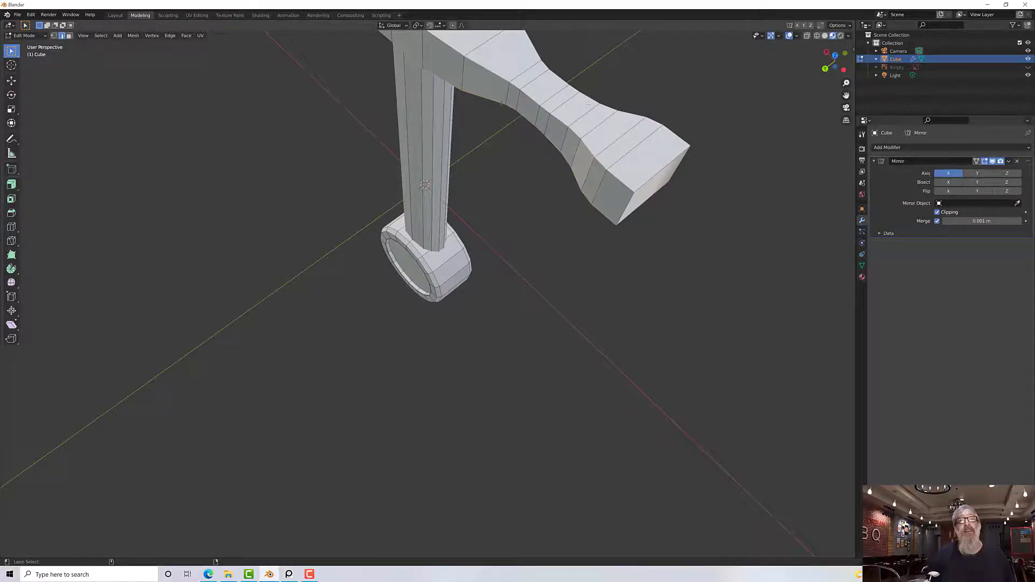
{"action": "key", "text": "KP_1"}
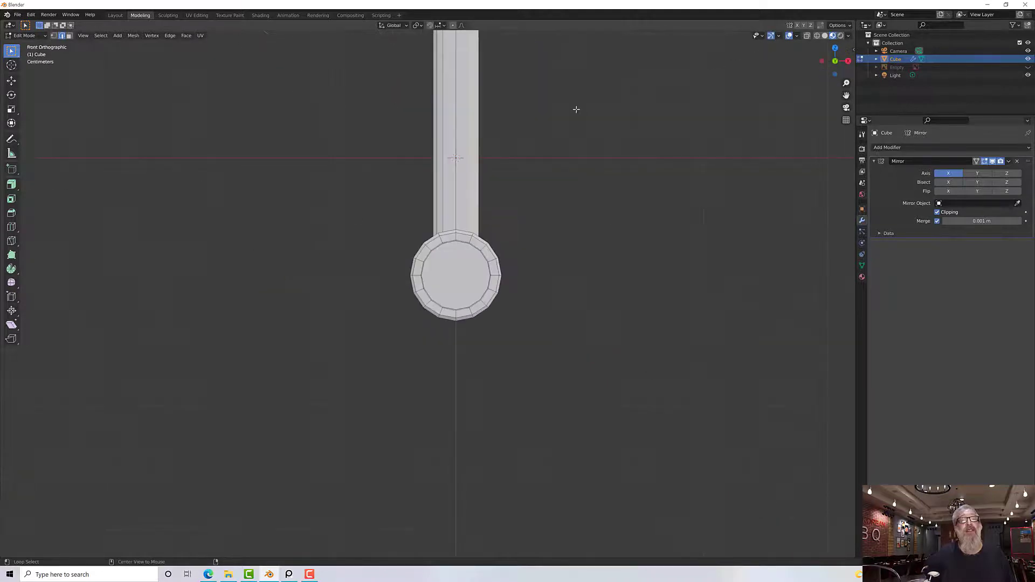
{"action": "scroll", "coordinate": [574, 110], "scroll_direction": "down", "scroll_amount": 2}
{"action": "scroll", "coordinate": [436, 148], "scroll_direction": "down", "scroll_amount": 3}
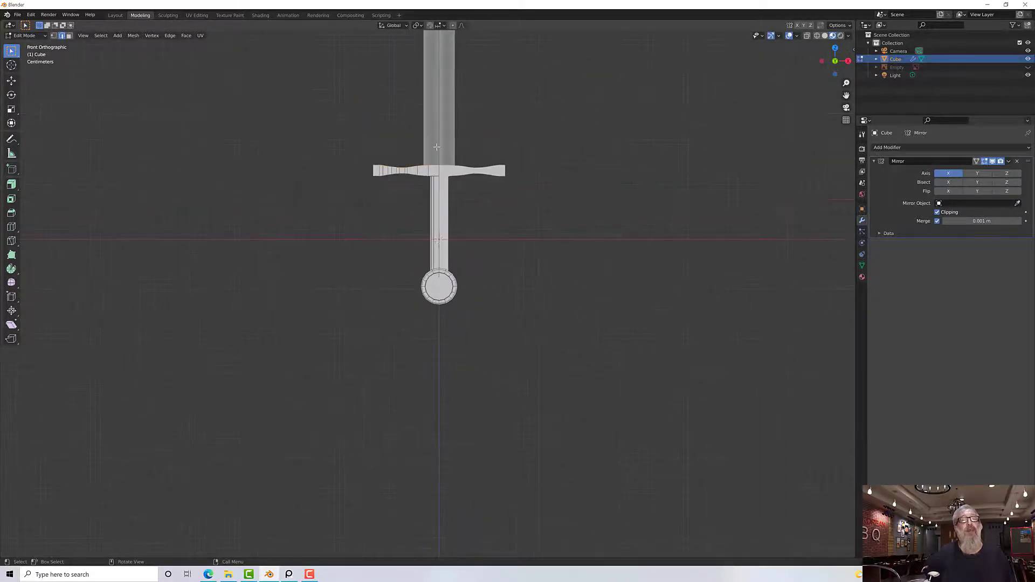
{"action": "mouse_move", "coordinate": [431, 157]}
{"action": "middle_mouse_down"}
{"action": "mouse_move", "coordinate": [437, 145]}
{"action": "mouse_move", "coordinate": [428, 164]}
{"action": "middle_mouse_up"}
{"action": "scroll", "coordinate": [426, 174], "scroll_direction": "up", "scroll_amount": 4}
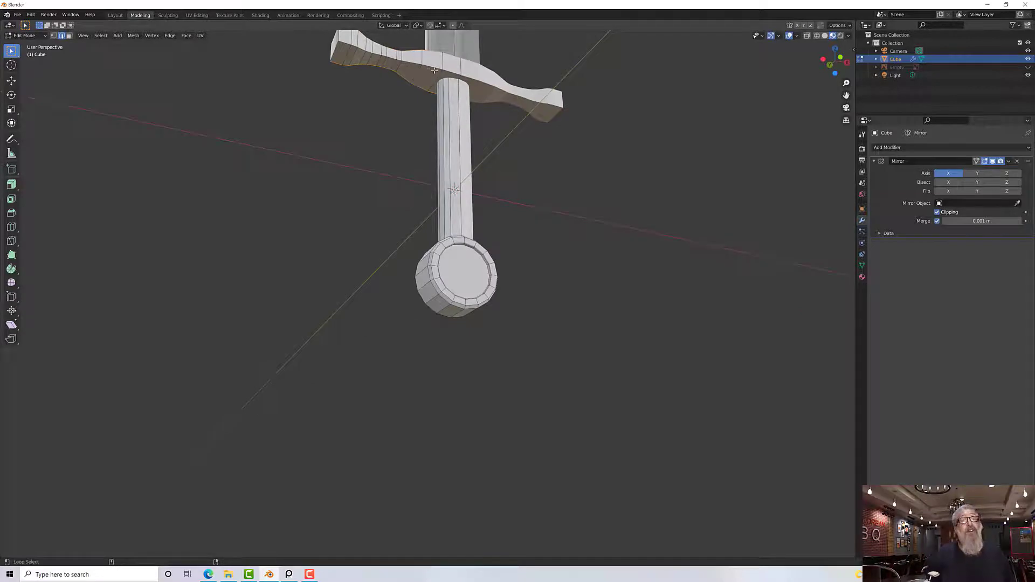
{"action": "middle_click_drag", "start_coordinate": [432, 67], "coordinate": [361, 127]}
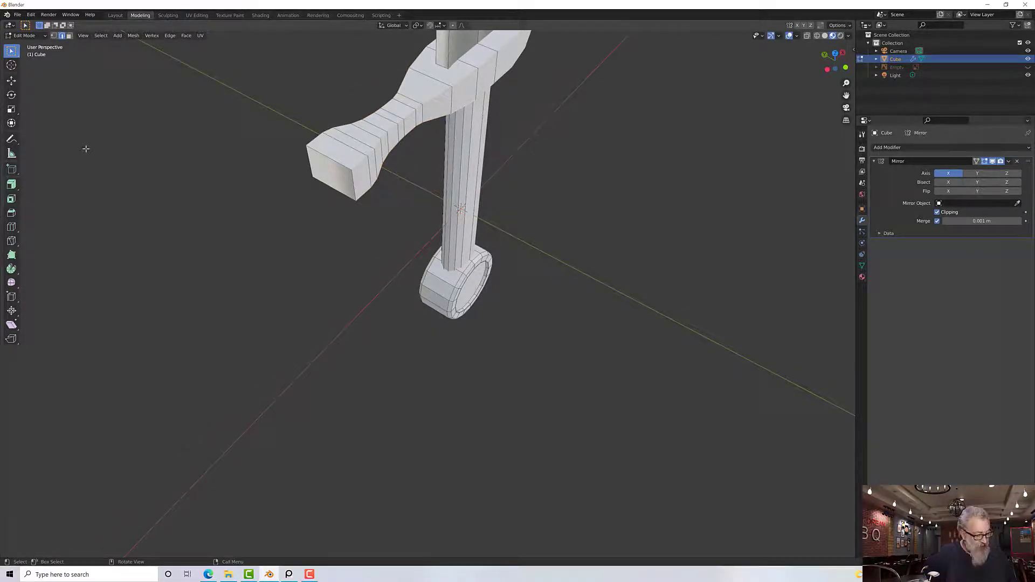
Bevel the edges running lengthwise along the cross-guard's sides about 0.0376 m wide with one segment.
{"action": "key", "text": "ctrl+b"}
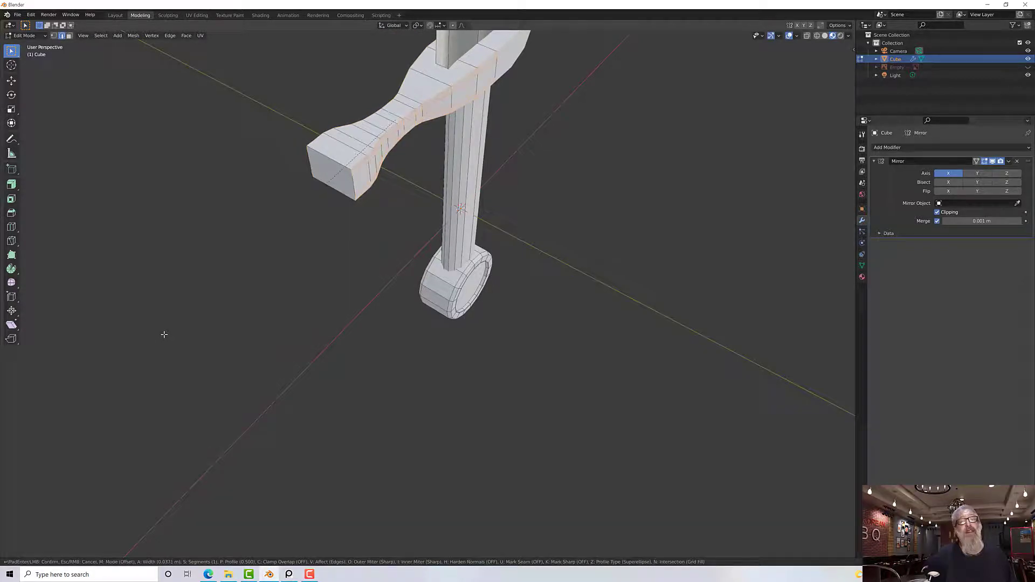
{"action": "left_click", "coordinate": [163, 335]}
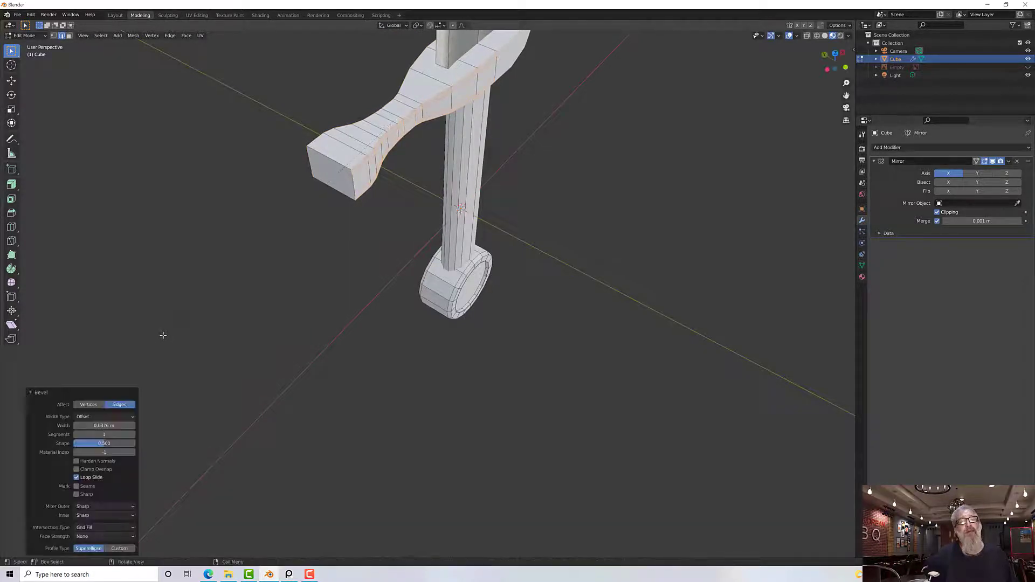
{"action": "middle_click_drag", "start_coordinate": [223, 310], "coordinate": [316, 126]}
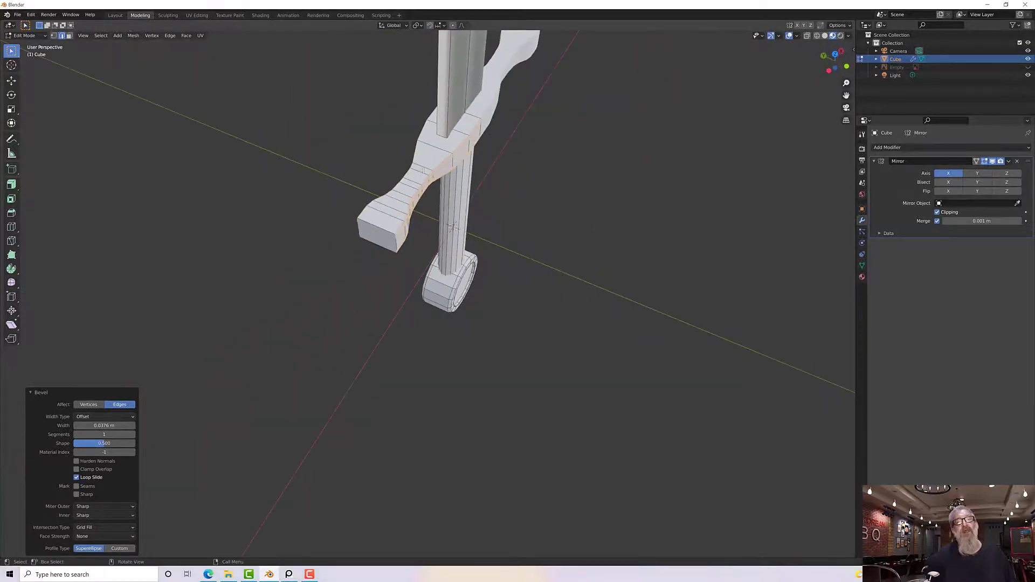
{"action": "middle_click_drag", "start_coordinate": [424, 170], "coordinate": [436, 168]}
{"action": "scroll", "coordinate": [427, 169], "scroll_direction": "up", "scroll_amount": 2}
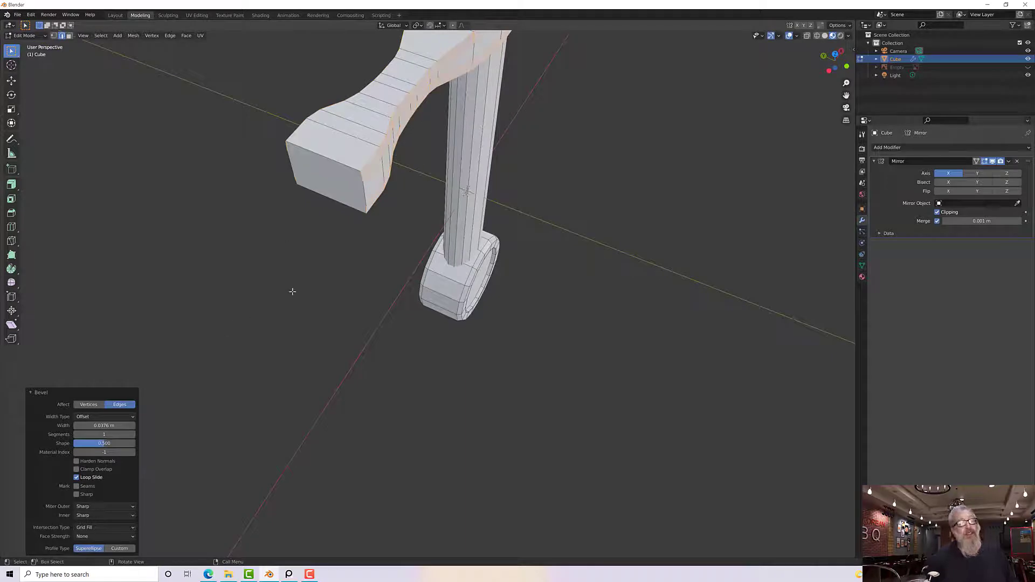
Examine the bevelled sides of the cross-guard from both faces of the sword and check how they meet the blade.
{"action": "middle_click_drag", "start_coordinate": [292, 291], "coordinate": [473, 265]}
{"action": "scroll", "coordinate": [264, 280], "scroll_direction": "down", "scroll_amount": 3}
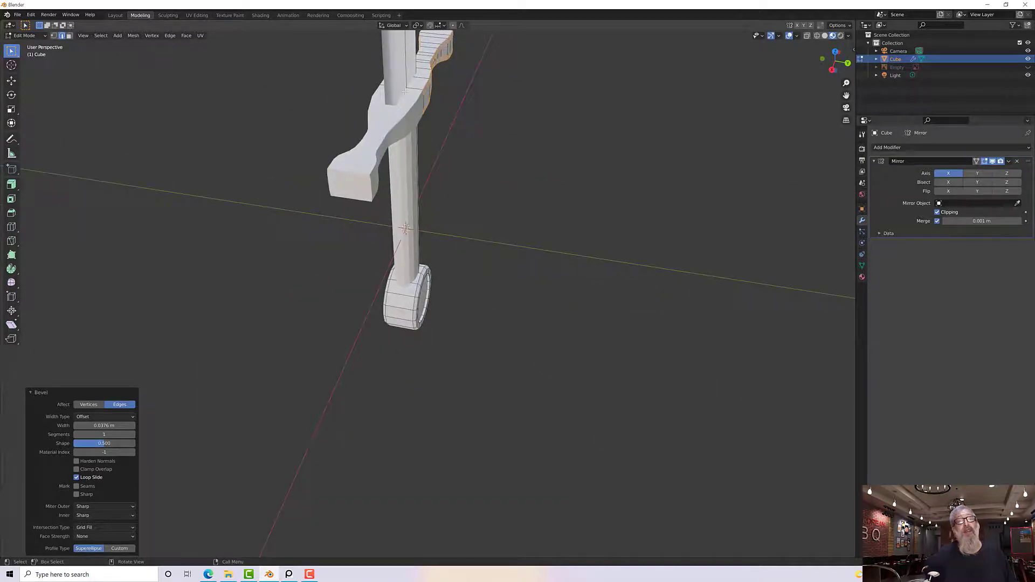
{"action": "middle_click_drag", "start_coordinate": [405, 91], "coordinate": [276, 106]}
{"action": "scroll", "coordinate": [500, 209], "scroll_direction": "up", "scroll_amount": 2}
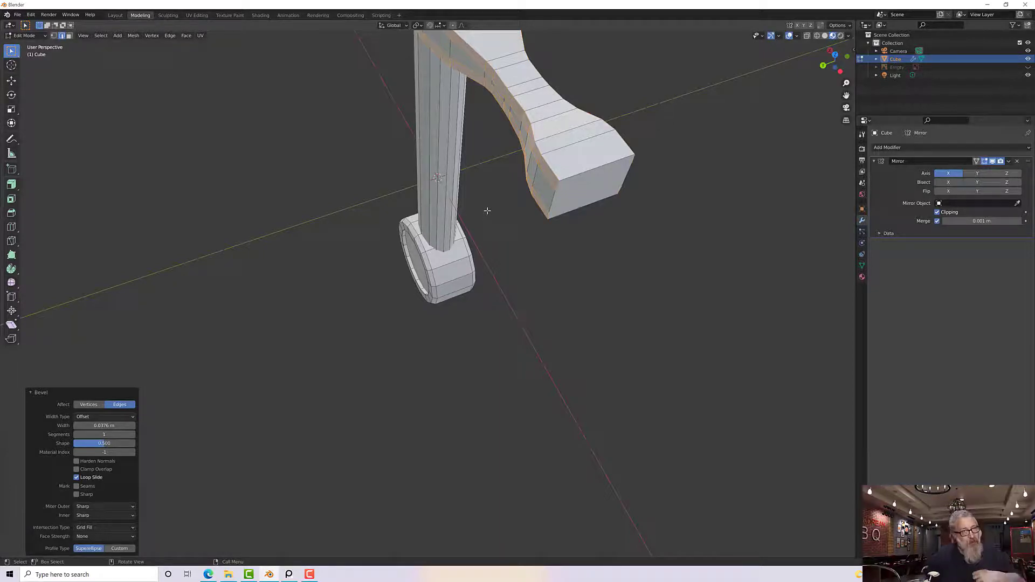
{"action": "middle_click_drag", "start_coordinate": [458, 229], "coordinate": [648, 222]}
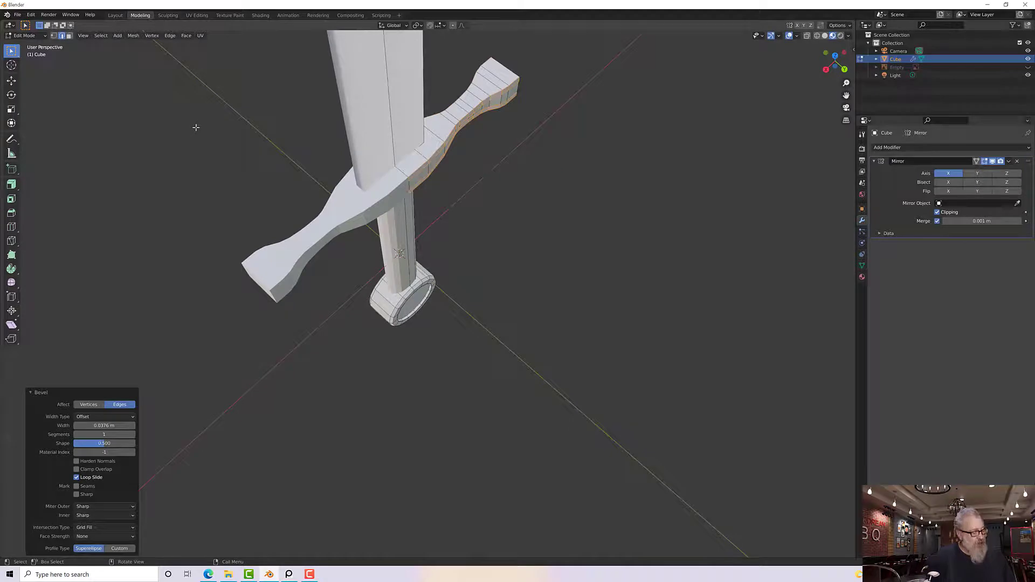
{"action": "scroll", "coordinate": [361, 201], "scroll_direction": "up", "scroll_amount": 3}
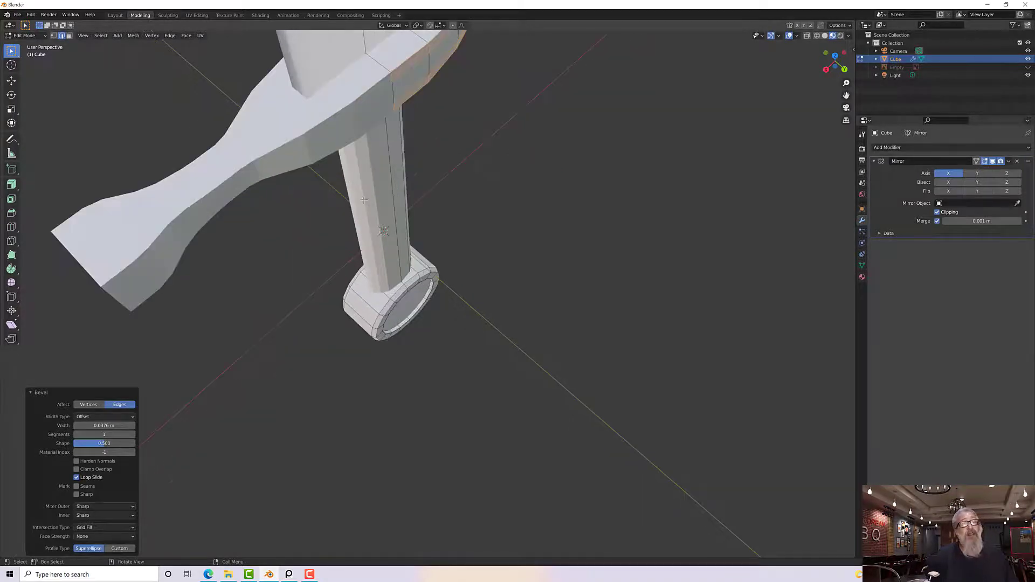
{"action": "middle_click_drag", "start_coordinate": [327, 126], "coordinate": [318, 108]}
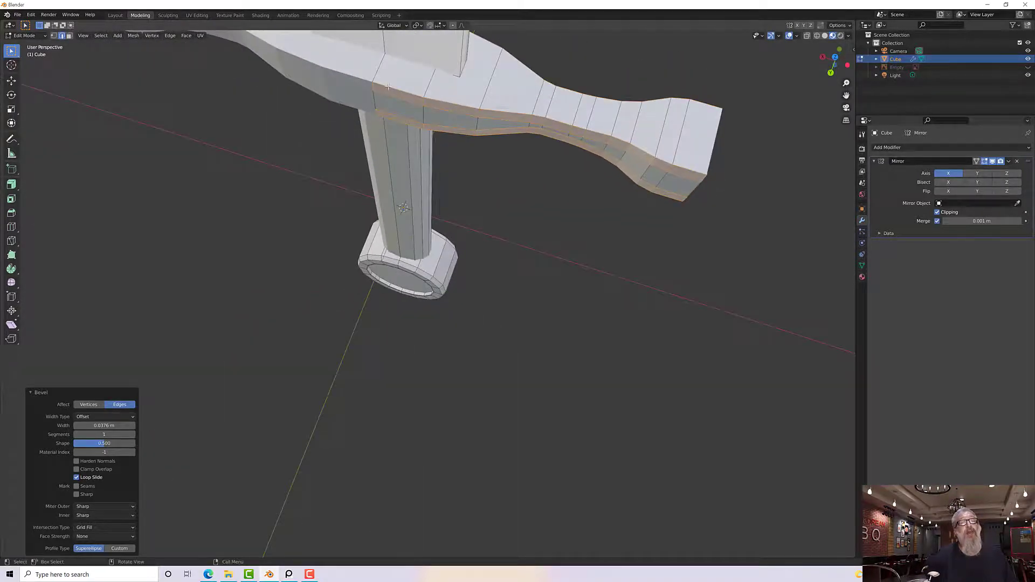
Select the cross-guard's outer lengthwise edge loops, scale them inward along Y to about 0.7, and widen them back by 1.197.
{"action": "key", "text": "alt+a"}
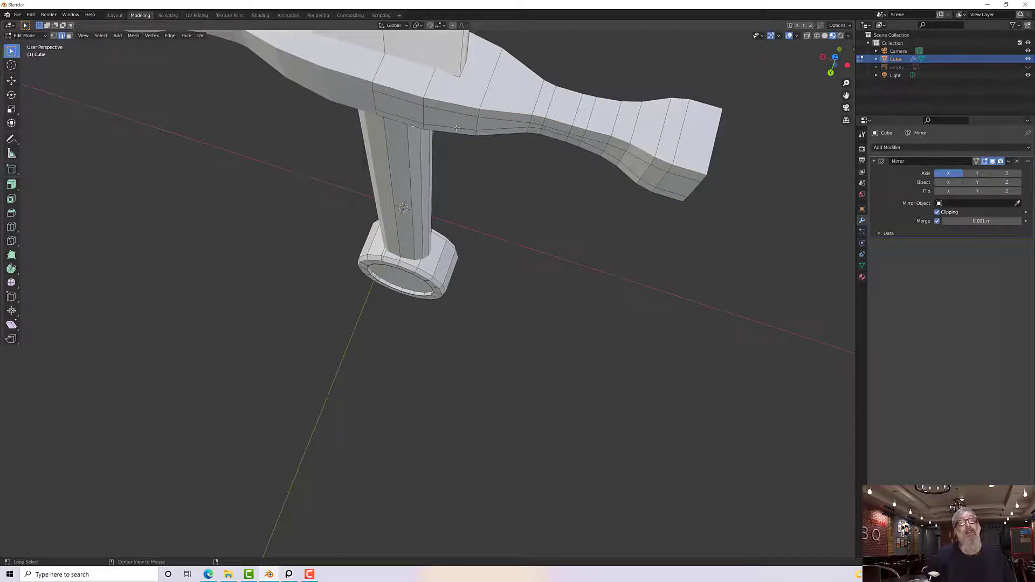
{"action": "middle_click_drag", "start_coordinate": [457, 128], "coordinate": [367, 131]}
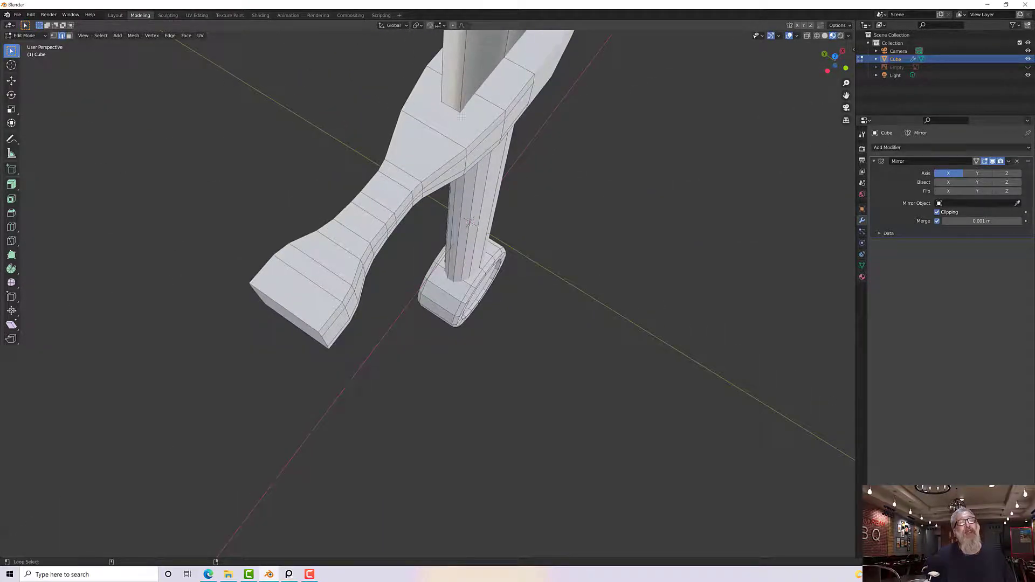
{"action": "middle_click_drag", "start_coordinate": [484, 123], "coordinate": [432, 165]}
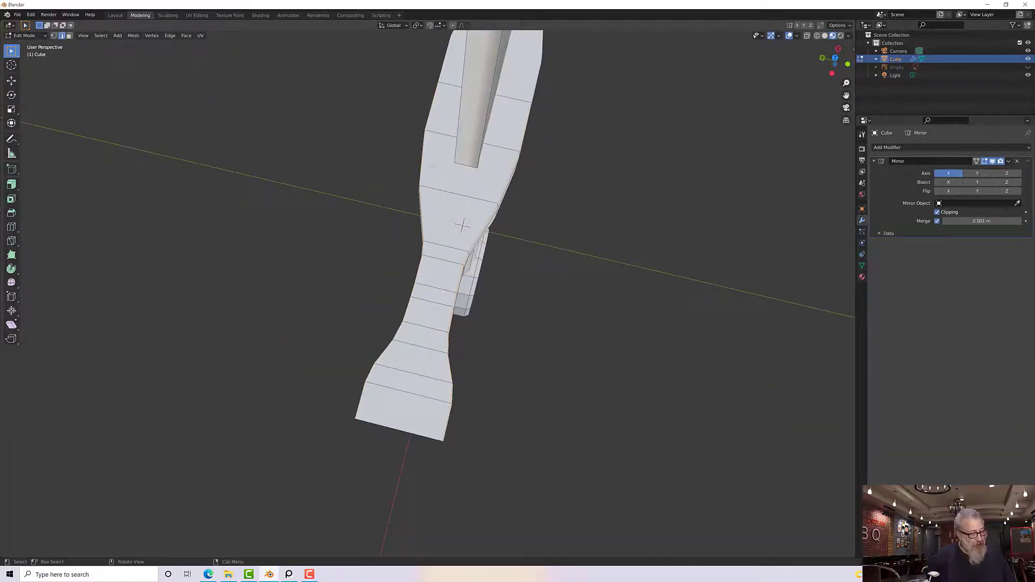
{"action": "key", "text": "shift+space"}
{"action": "key", "text": "s"}
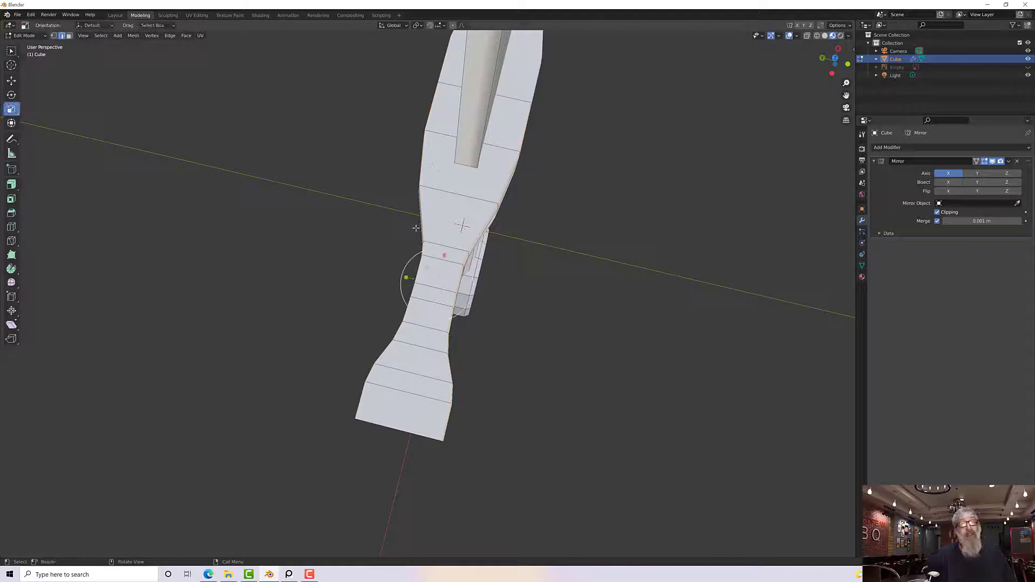
{"action": "left_click_drag", "start_coordinate": [406, 276], "coordinate": [415, 268]}
{"action": "middle_click_drag", "start_coordinate": [378, 227], "coordinate": [351, 222]}
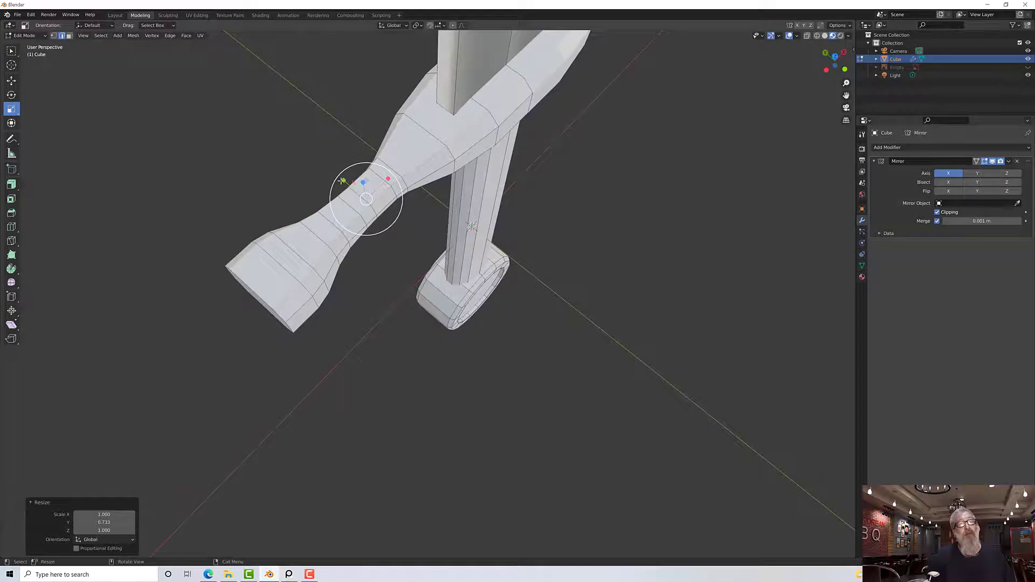
{"action": "left_click_drag", "start_coordinate": [342, 180], "coordinate": [337, 180]}
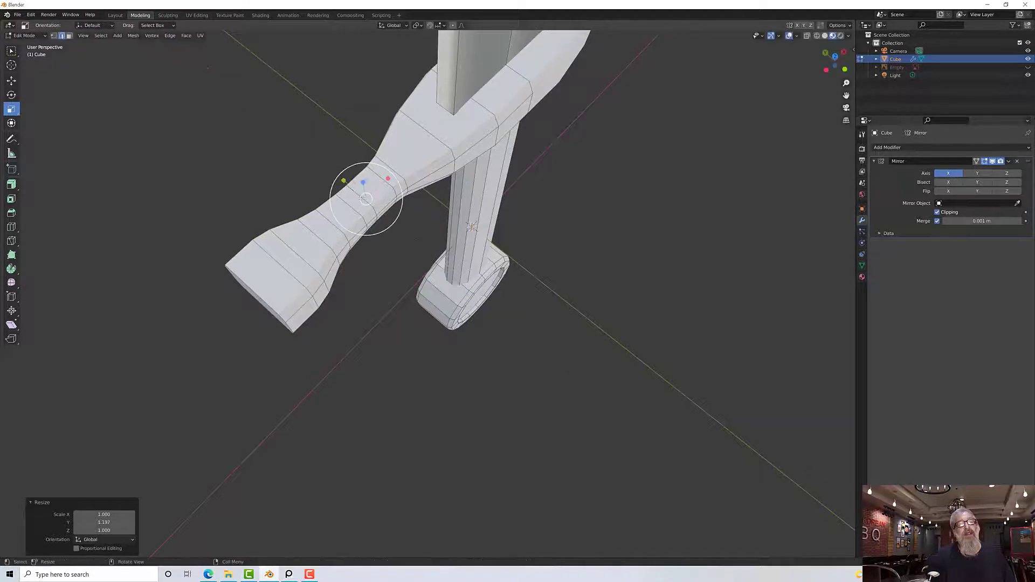
Select the end face of the cross-guard's arm and extrude it outward by about 0.153 m.
{"action": "middle_click_drag", "start_coordinate": [364, 199], "coordinate": [366, 383]}
{"action": "middle_click_drag", "start_coordinate": [355, 311], "coordinate": [323, 348]}
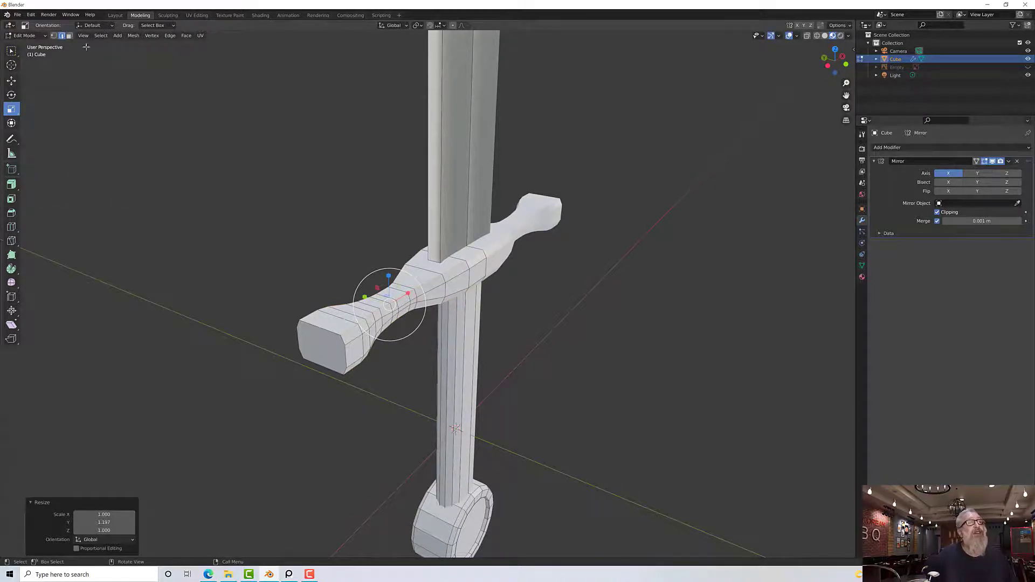
{"action": "left_click", "coordinate": [68, 36]}
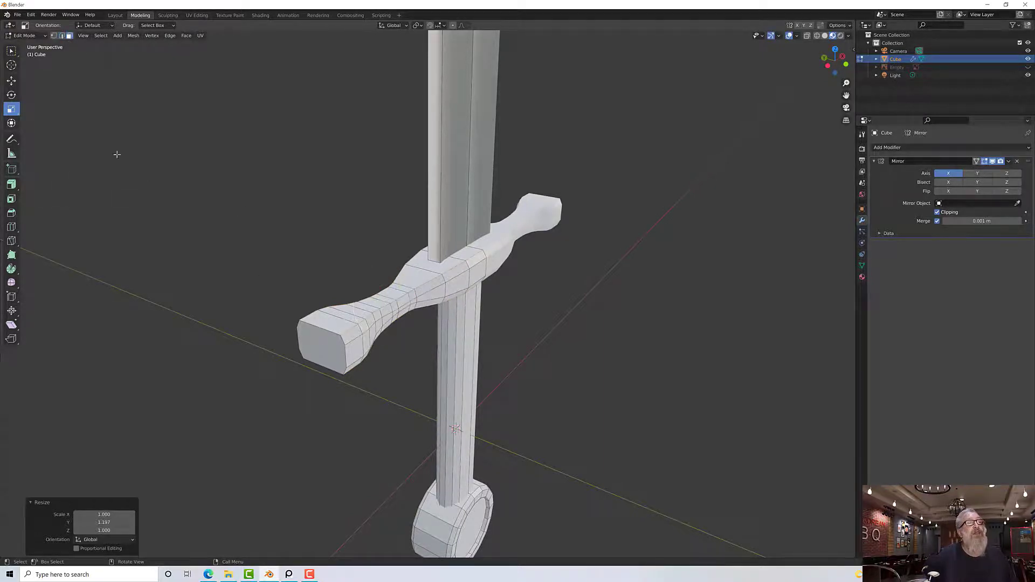
{"action": "left_click", "coordinate": [312, 338]}
{"action": "middle_click_drag", "start_coordinate": [275, 339], "coordinate": [269, 338]}
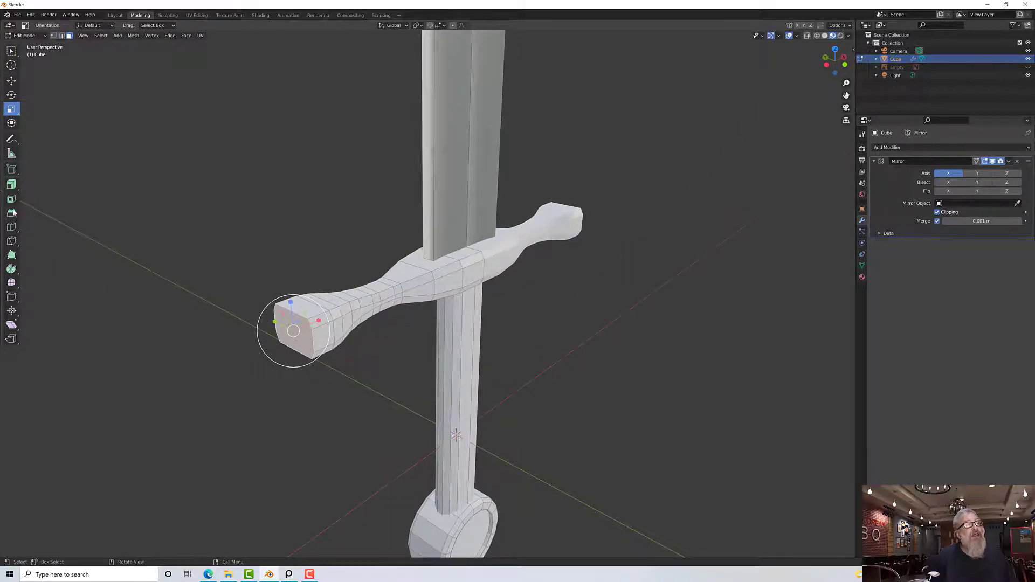
{"action": "left_click_drag", "start_coordinate": [10, 185], "coordinate": [56, 225]}
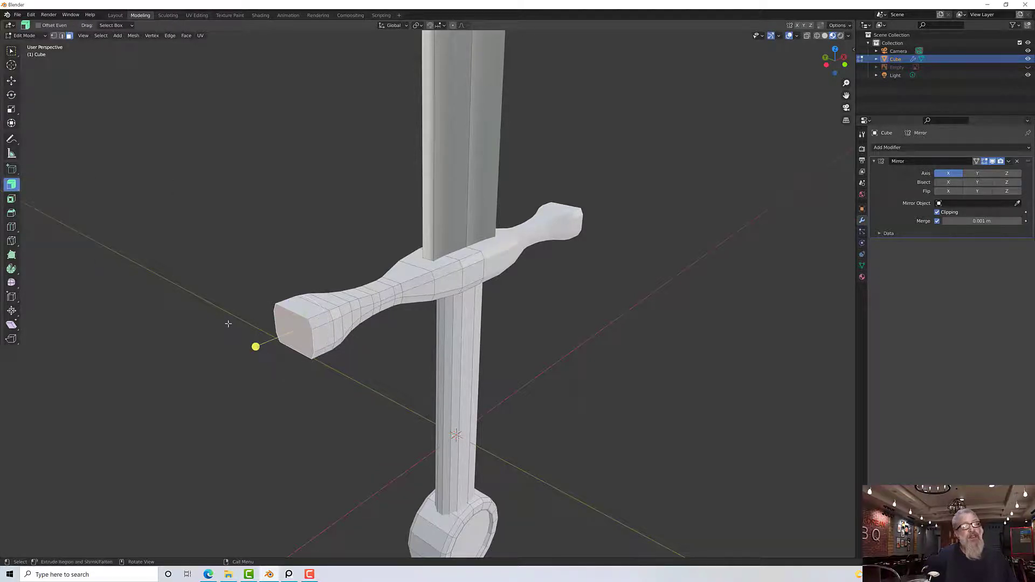
{"action": "left_click_drag", "start_coordinate": [256, 346], "coordinate": [586, 194]}
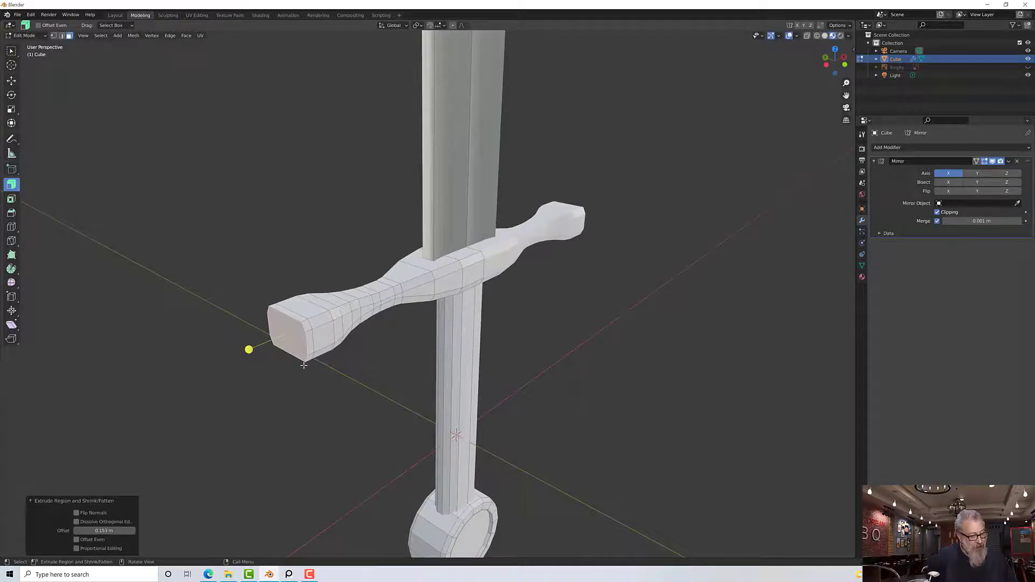
Scale the extruded guard end face down uniformly to about 0.78 to taper the tip.
{"action": "key", "text": "shift+space"}
{"action": "key", "text": "s"}
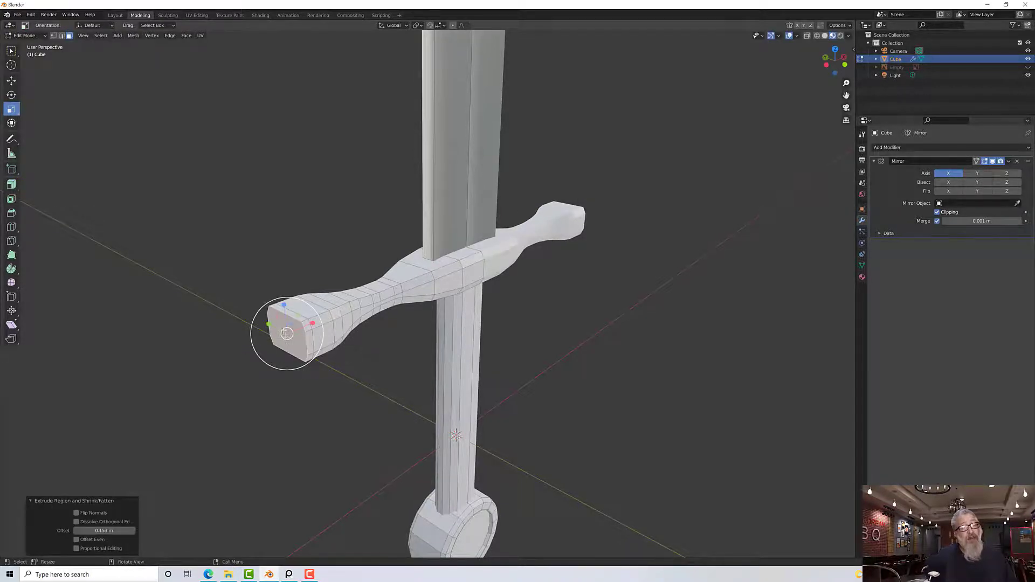
{"action": "left_click_drag", "start_coordinate": [287, 334], "coordinate": [285, 332]}
Inspect the tapered guard tips up close and compare the cross-guard with the proportions of the whole sword.
{"action": "middle_click_drag", "start_coordinate": [285, 332], "coordinate": [266, 293]}
{"action": "scroll", "coordinate": [458, 293], "scroll_direction": "up", "scroll_amount": 2}
{"action": "scroll", "coordinate": [457, 293], "scroll_direction": "down", "scroll_amount": 5}
{"action": "scroll", "coordinate": [379, 303], "scroll_direction": "down", "scroll_amount": 1}
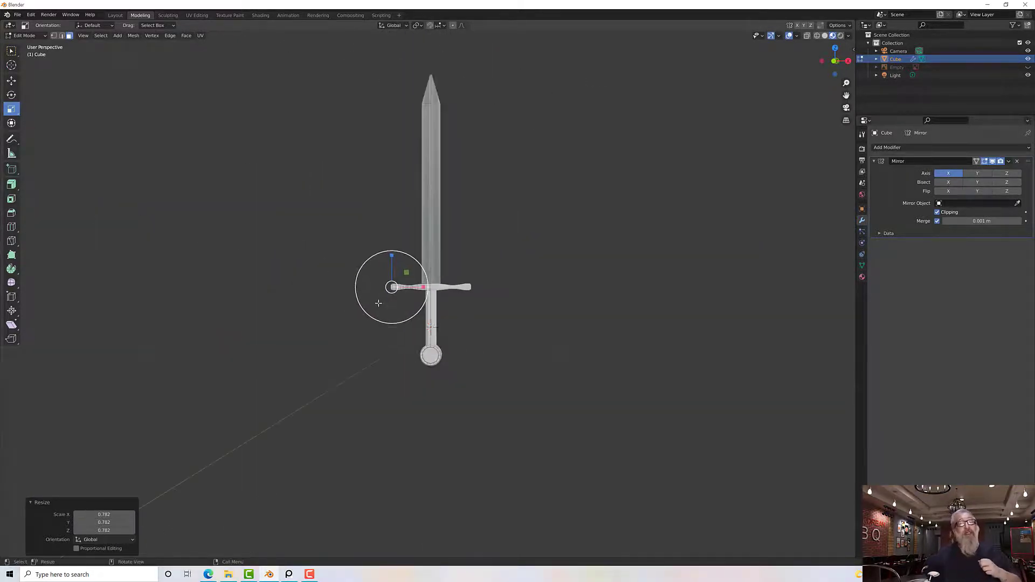
{"action": "middle_click_drag", "start_coordinate": [379, 303], "coordinate": [444, 278]}
{"action": "scroll", "coordinate": [433, 291], "scroll_direction": "up", "scroll_amount": 4}
{"action": "scroll", "coordinate": [447, 271], "scroll_direction": "up", "scroll_amount": 3}
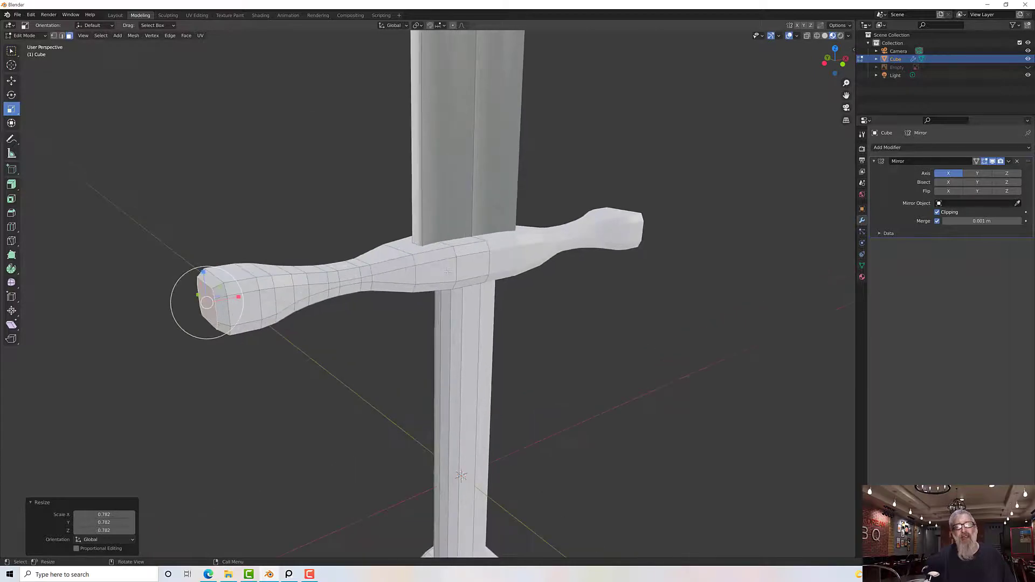
Inspect the blade from tip to guard with its long flat face selected, and bring up the sword reference images in PureRef.
{"action": "scroll", "coordinate": [448, 271], "scroll_direction": "down", "scroll_amount": 1}
{"action": "scroll", "coordinate": [448, 265], "scroll_direction": "down", "scroll_amount": 2}
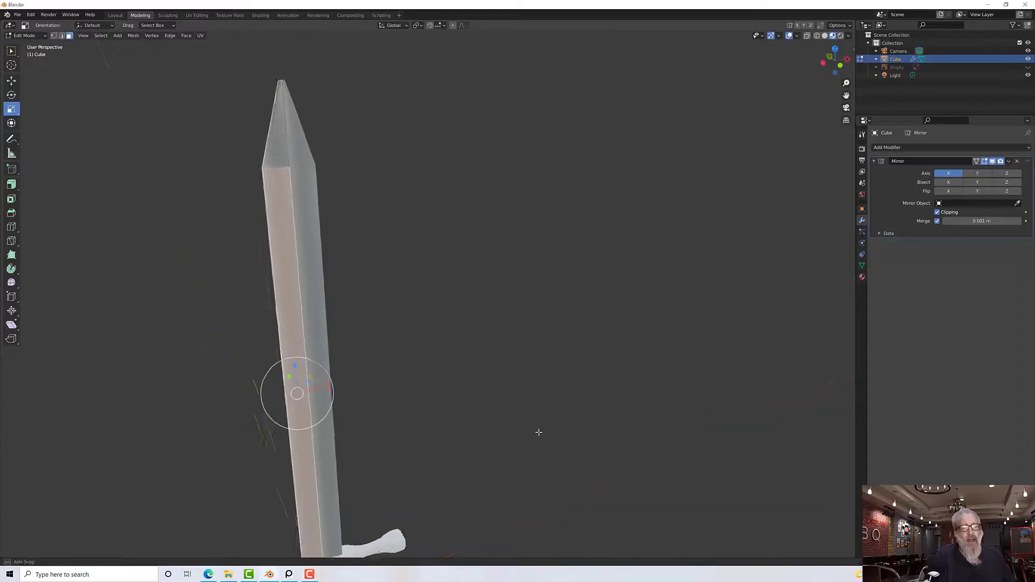
{"action": "scroll", "coordinate": [535, 433], "scroll_direction": "down", "scroll_amount": 2}
{"action": "middle_click_drag", "start_coordinate": [491, 432], "coordinate": [388, 493]}
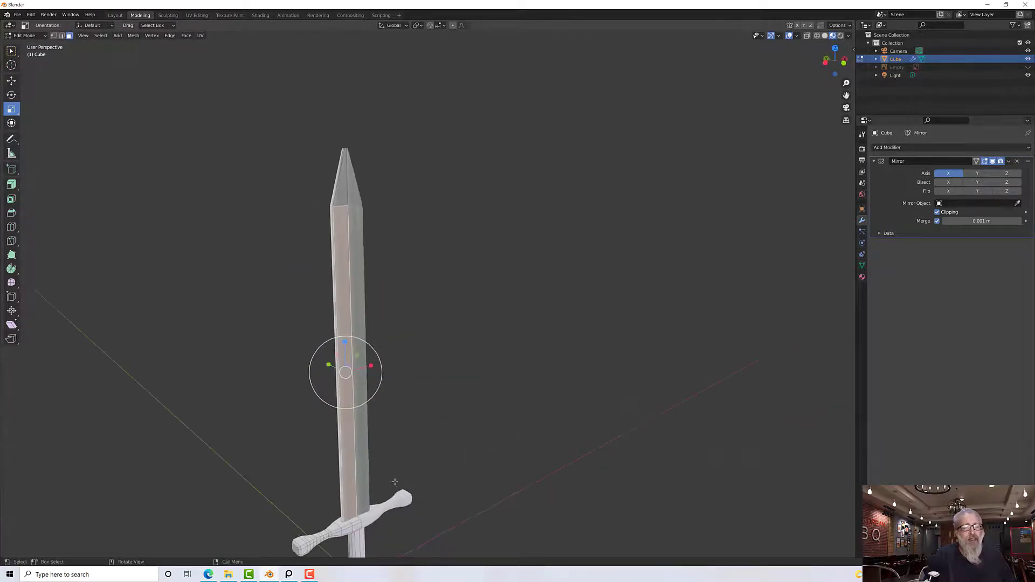
{"action": "scroll", "coordinate": [345, 507], "scroll_direction": "up", "scroll_amount": 3}
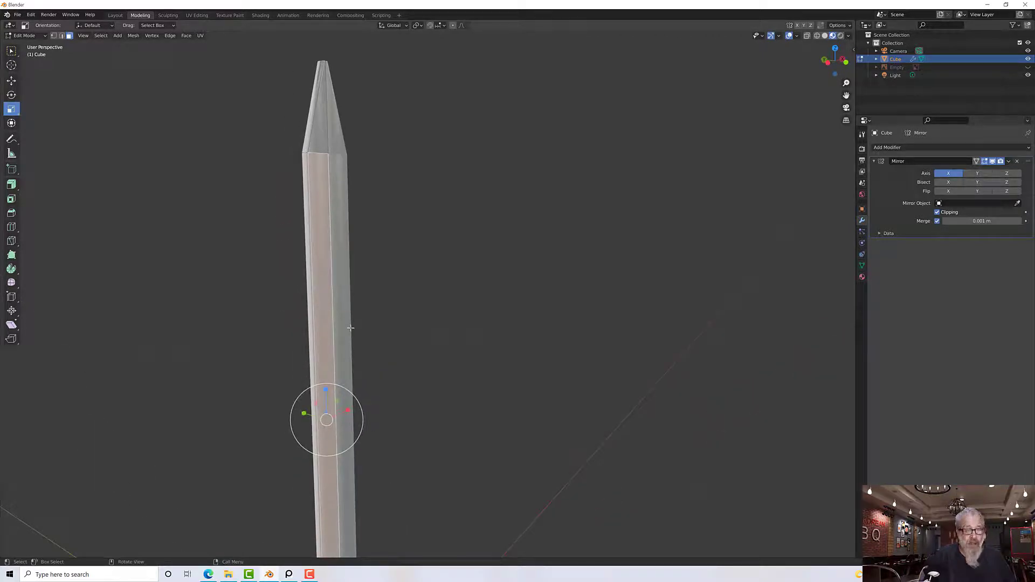
{"action": "middle_click_drag", "start_coordinate": [351, 328], "coordinate": [400, 467]}
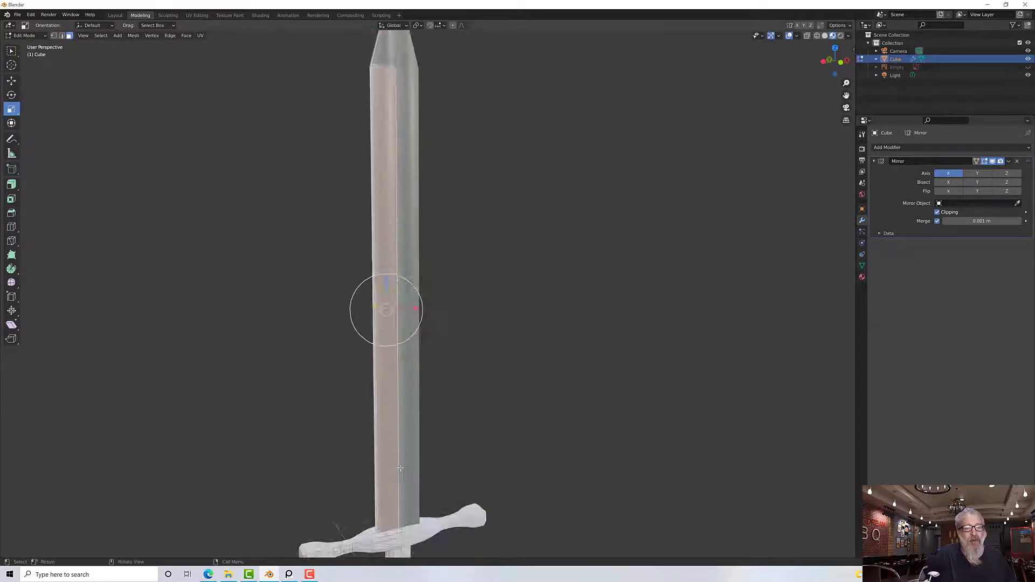
{"action": "scroll", "coordinate": [400, 468], "scroll_direction": "down", "scroll_amount": 3}
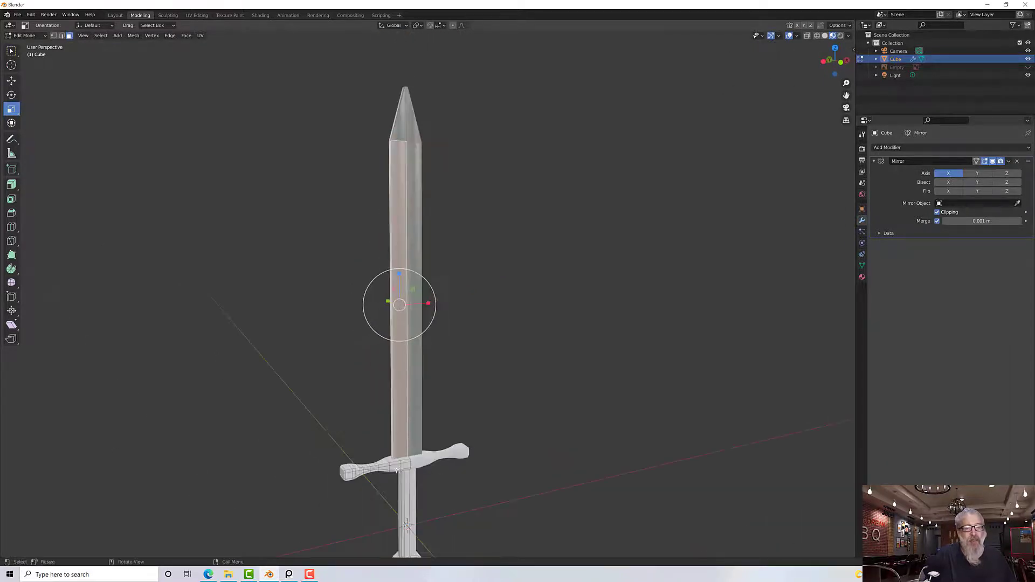
{"action": "left_click", "coordinate": [289, 574]}
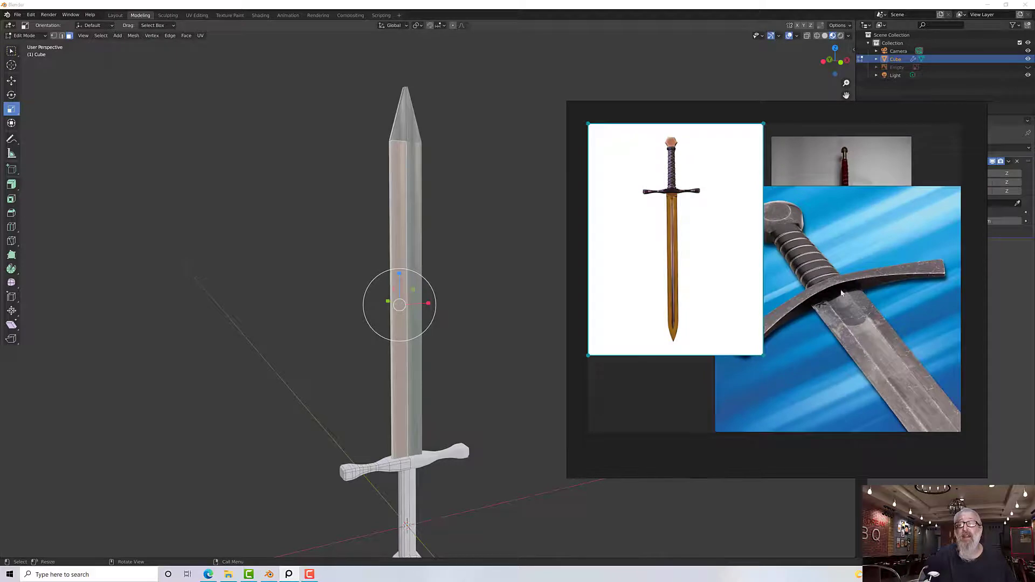
Examine the guard and blade fuller in the reference images and compare them with the modelled blade.
{"action": "scroll", "coordinate": [853, 312], "scroll_direction": "up", "scroll_amount": 3}
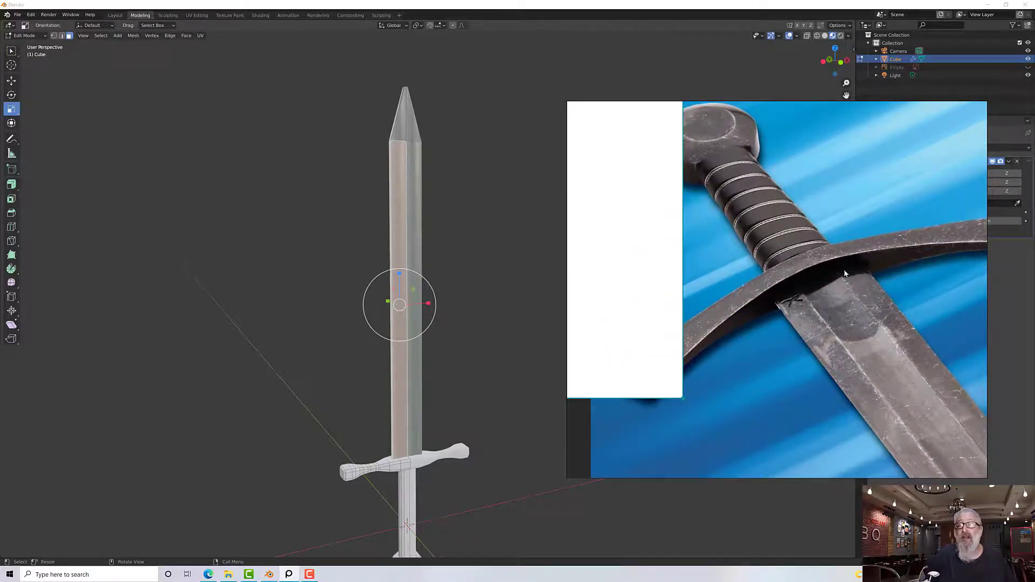
{"action": "scroll", "coordinate": [620, 273], "scroll_direction": "down", "scroll_amount": 3}
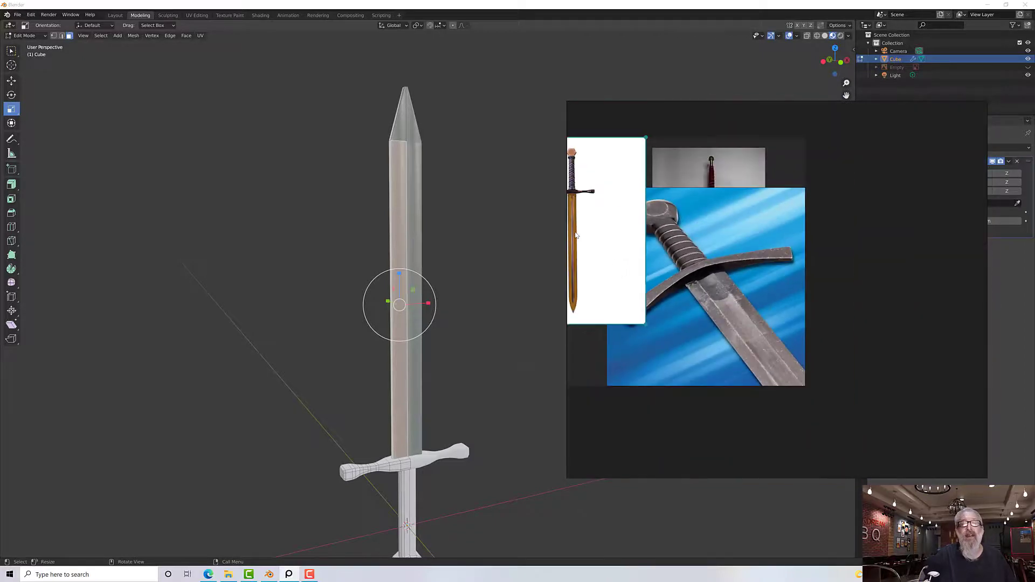
{"action": "scroll", "coordinate": [577, 237], "scroll_direction": "up", "scroll_amount": 6}
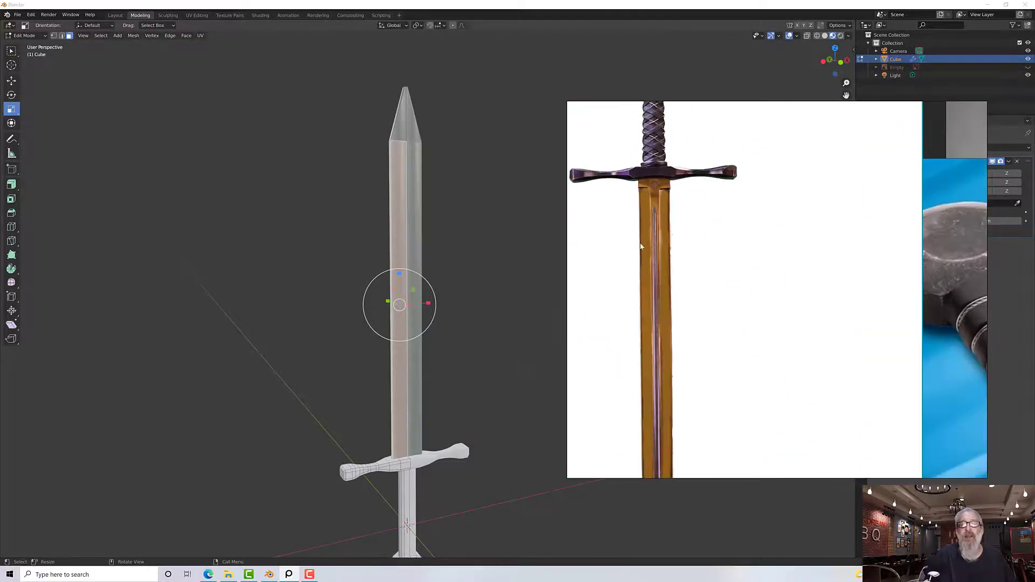
{"action": "scroll", "coordinate": [642, 237], "scroll_direction": "up", "scroll_amount": 2}
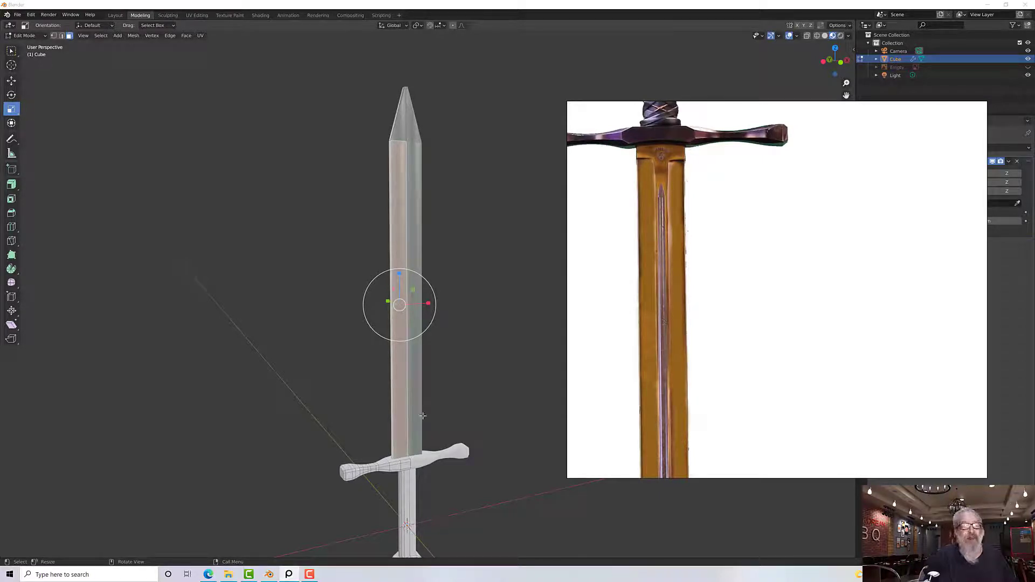
{"action": "scroll", "coordinate": [423, 416], "scroll_direction": "up", "scroll_amount": 3}
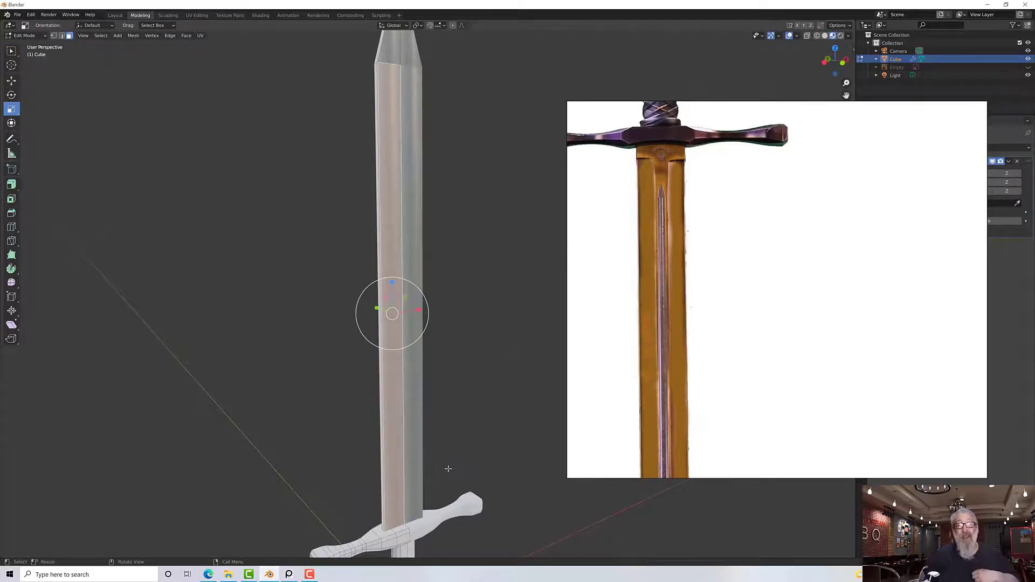
{"action": "middle_click_drag", "start_coordinate": [446, 477], "coordinate": [456, 352]}
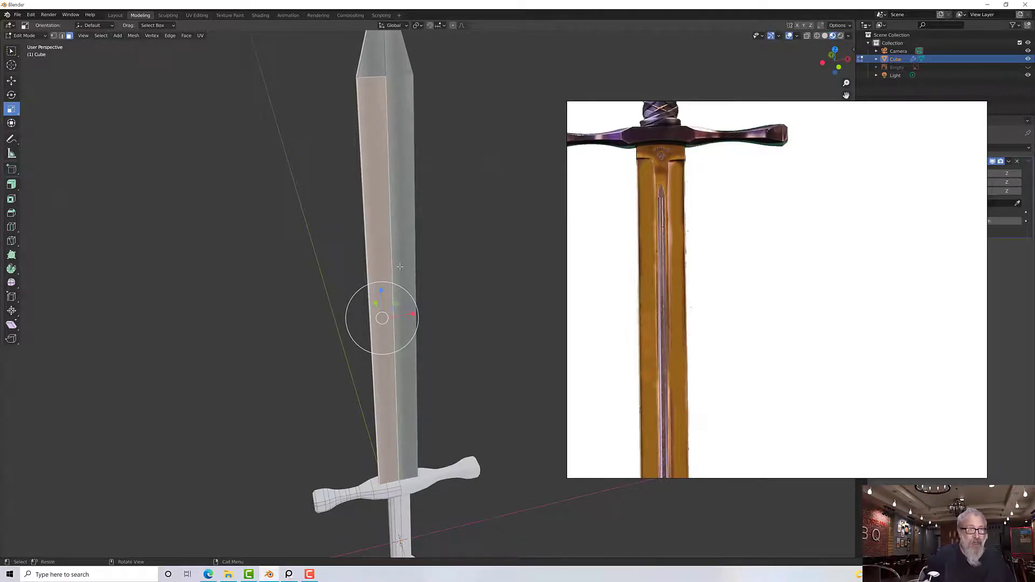
{"action": "scroll", "coordinate": [373, 188], "scroll_direction": "down", "scroll_amount": 1}
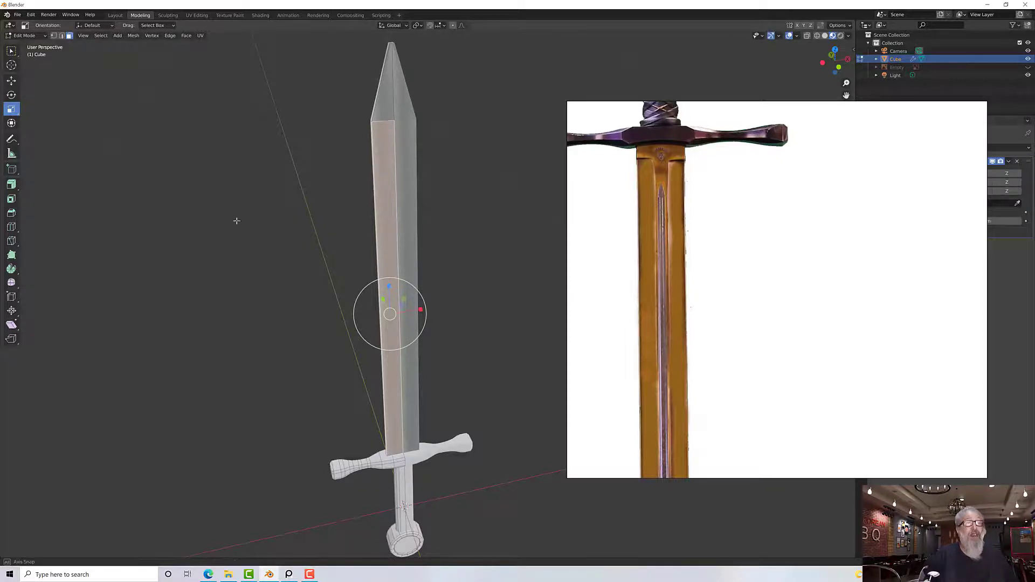
Add a single lengthwise loop cut midway across the half-width of the blade, from the guard to the tip.
{"action": "middle_click_drag", "start_coordinate": [236, 219], "coordinate": [275, 196]}
{"action": "left_click", "coordinate": [7, 226]}
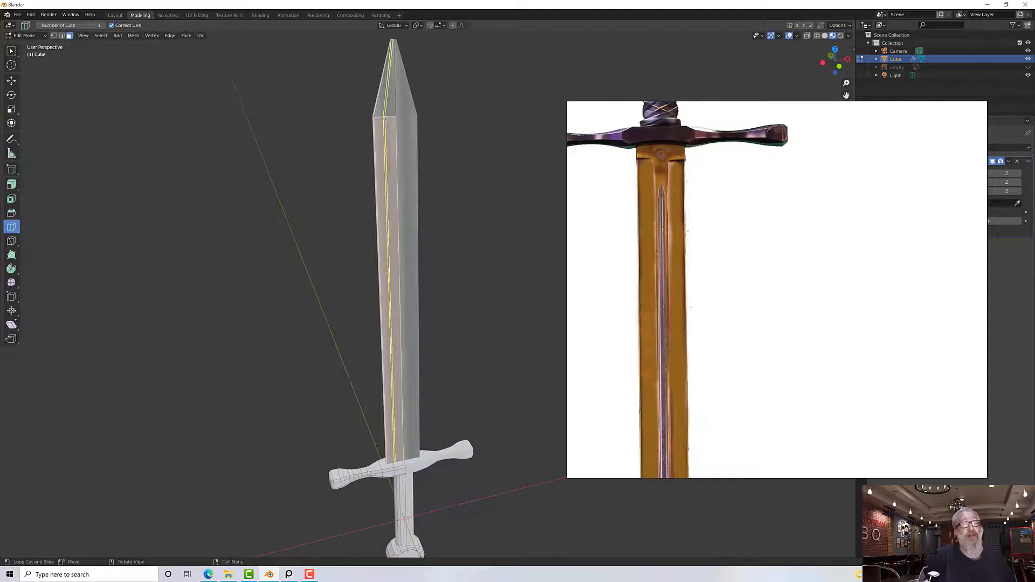
{"action": "left_click", "coordinate": [385, 117]}
{"action": "middle_click_drag", "start_coordinate": [347, 162], "coordinate": [378, 109]}
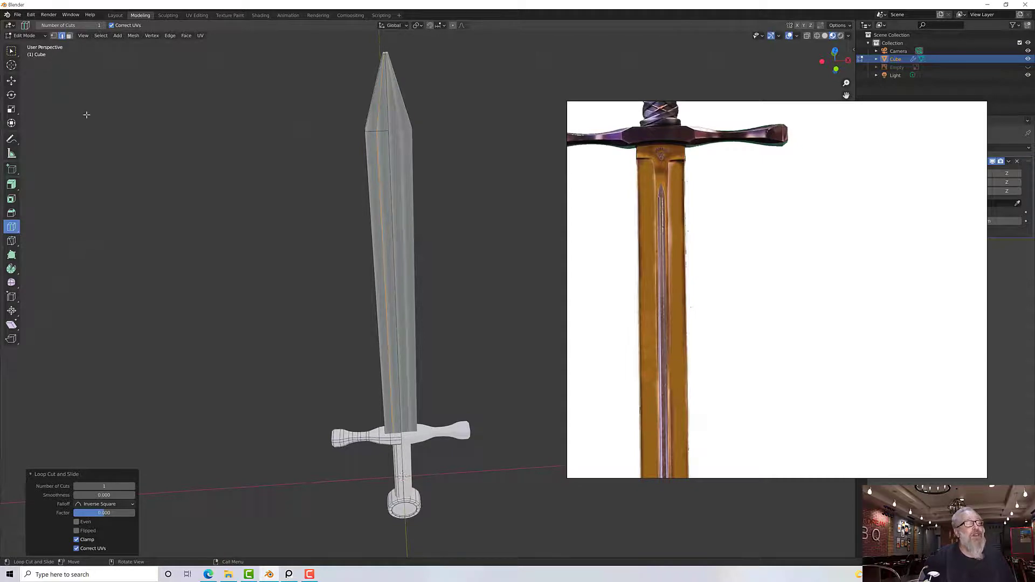
Select the new loop's edges within the tapered blade tip and dissolve them, keeping the cut along the straight blade.
{"action": "key", "text": "w"}
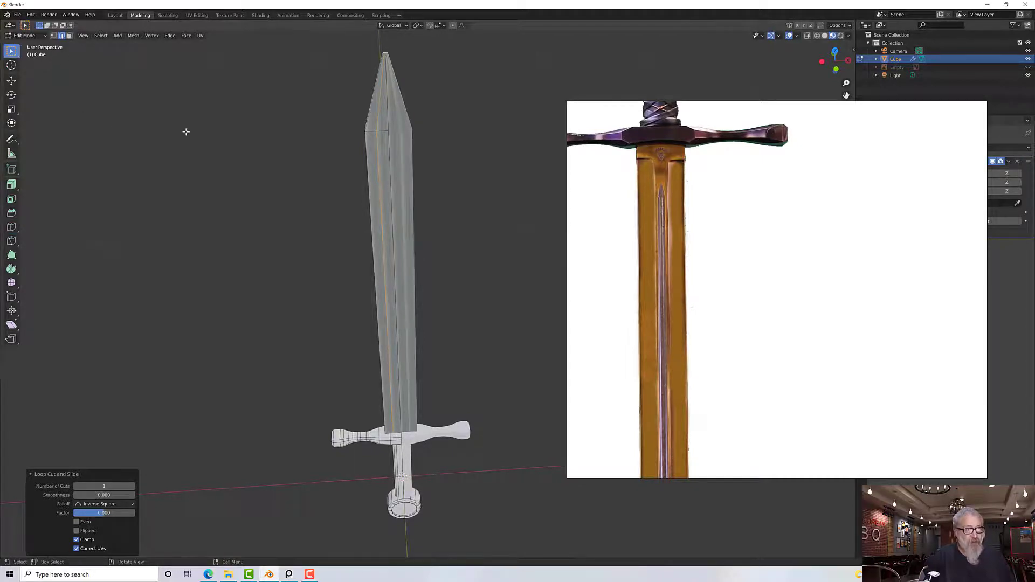
{"action": "left_click", "coordinate": [378, 109]}
{"action": "middle_click_drag", "start_coordinate": [379, 107], "coordinate": [383, 129]}
{"action": "scroll", "coordinate": [377, 157], "scroll_direction": "up", "scroll_amount": 1}
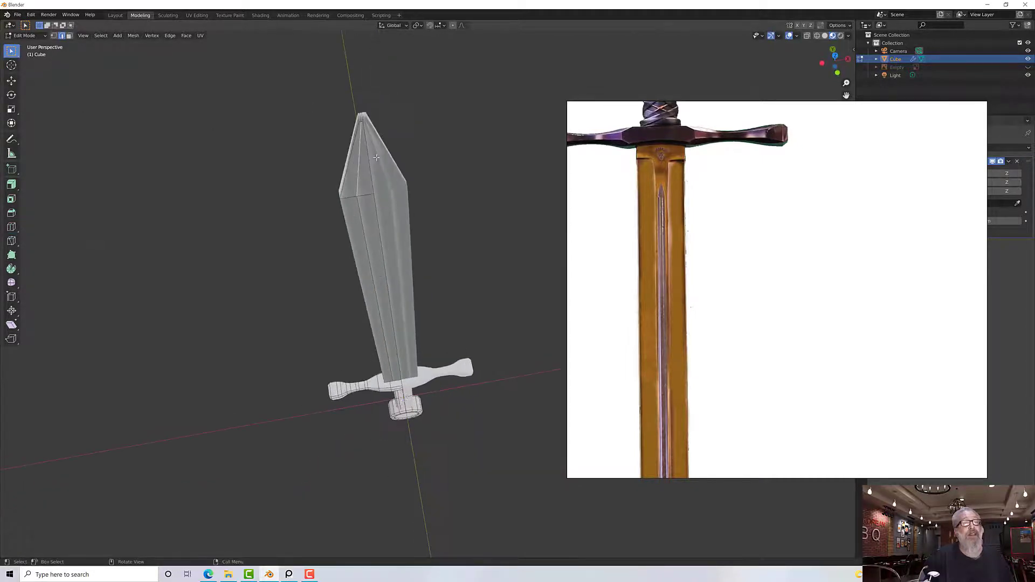
{"action": "scroll", "coordinate": [362, 120], "scroll_direction": "up", "scroll_amount": 3}
{"action": "scroll", "coordinate": [363, 121], "scroll_direction": "down", "scroll_amount": 1}
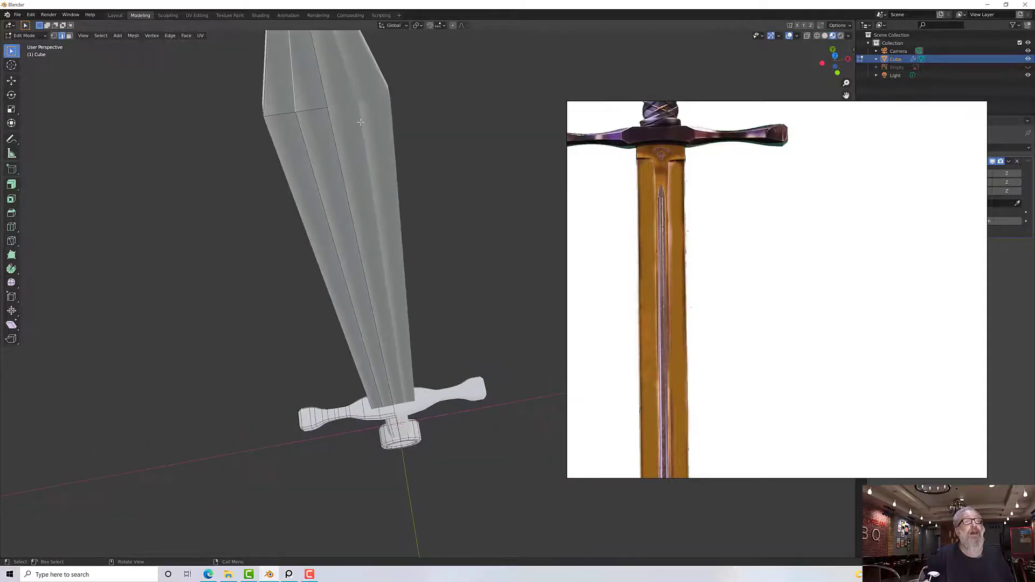
{"action": "middle_click_drag", "start_coordinate": [362, 120], "coordinate": [494, 117]}
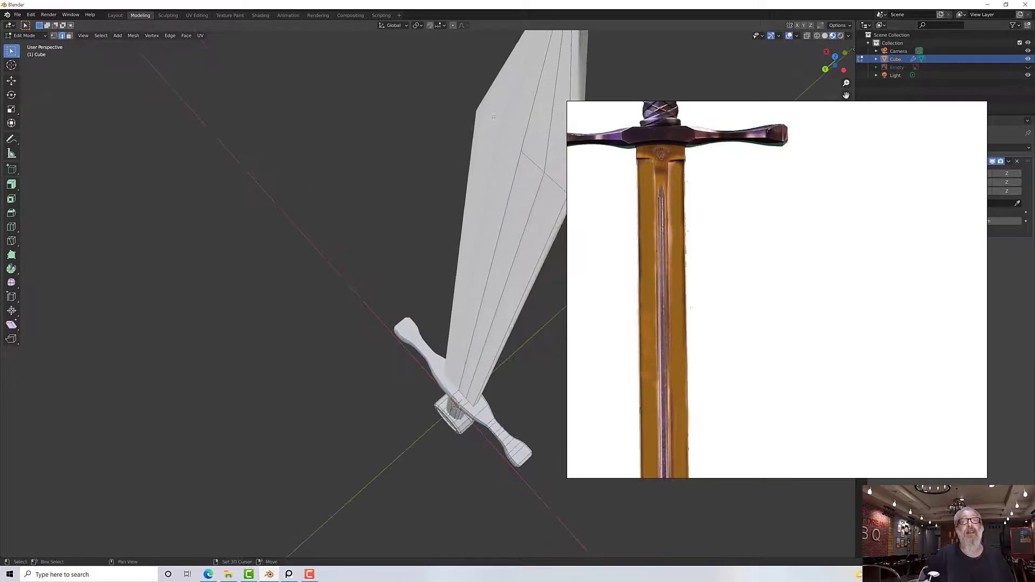
{"action": "middle_click_drag", "start_coordinate": [550, 101], "coordinate": [501, 122]}
{"action": "middle_click_drag", "start_coordinate": [477, 207], "coordinate": [446, 200]}
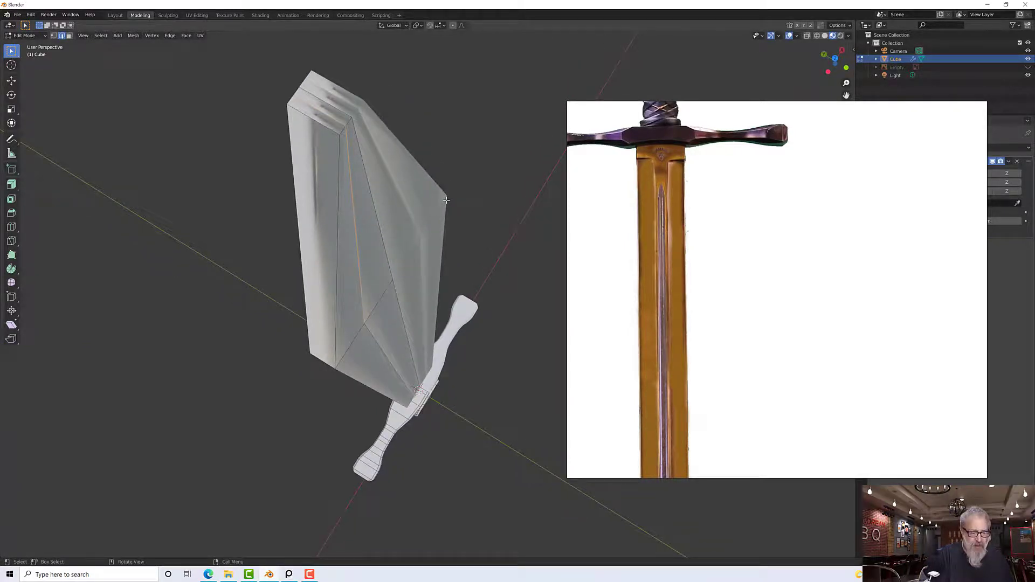
{"action": "key", "text": "x"}
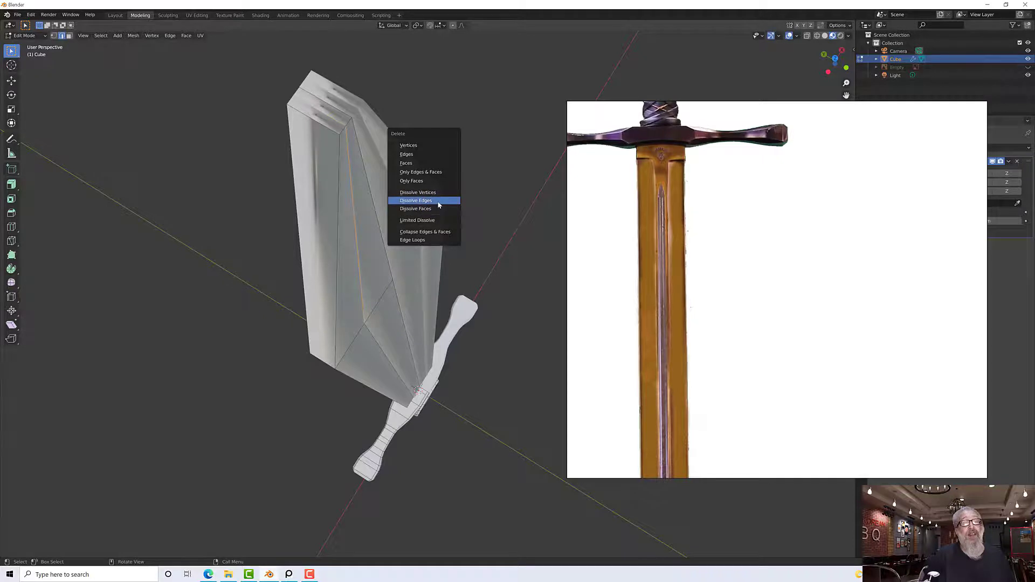
{"action": "left_click", "coordinate": [439, 204]}
{"action": "middle_click_drag", "start_coordinate": [446, 210], "coordinate": [403, 183]}
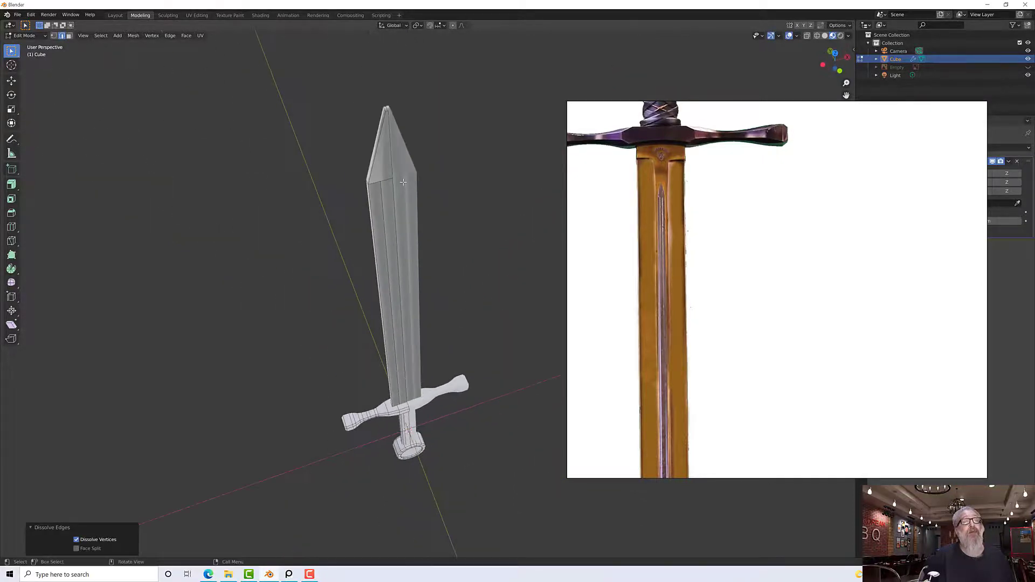
{"action": "scroll", "coordinate": [403, 183], "scroll_direction": "up", "scroll_amount": 6}
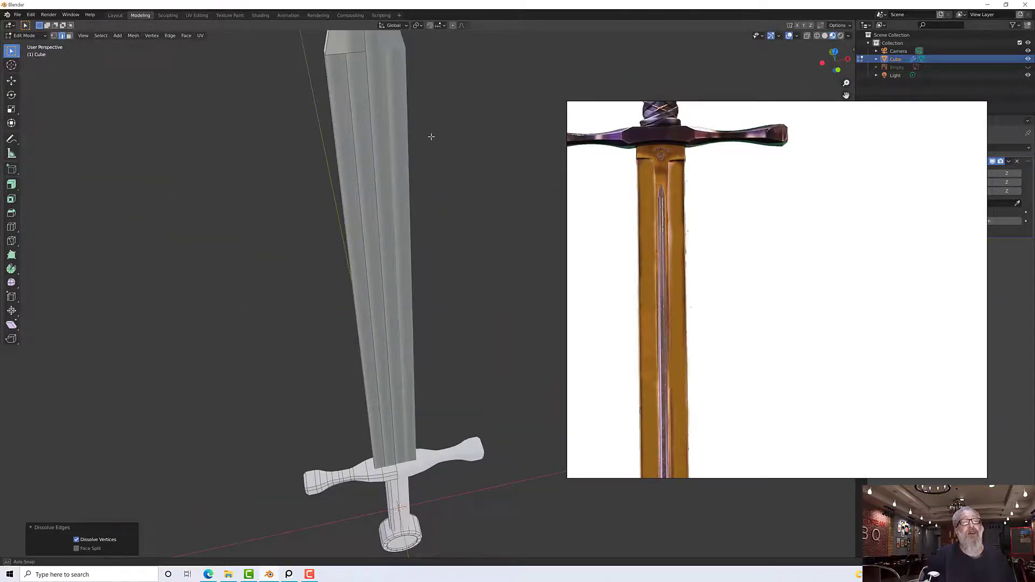
{"action": "middle_click_drag", "start_coordinate": [432, 136], "coordinate": [363, 211]}
{"action": "middle_click_drag", "start_coordinate": [423, 176], "coordinate": [415, 284]}
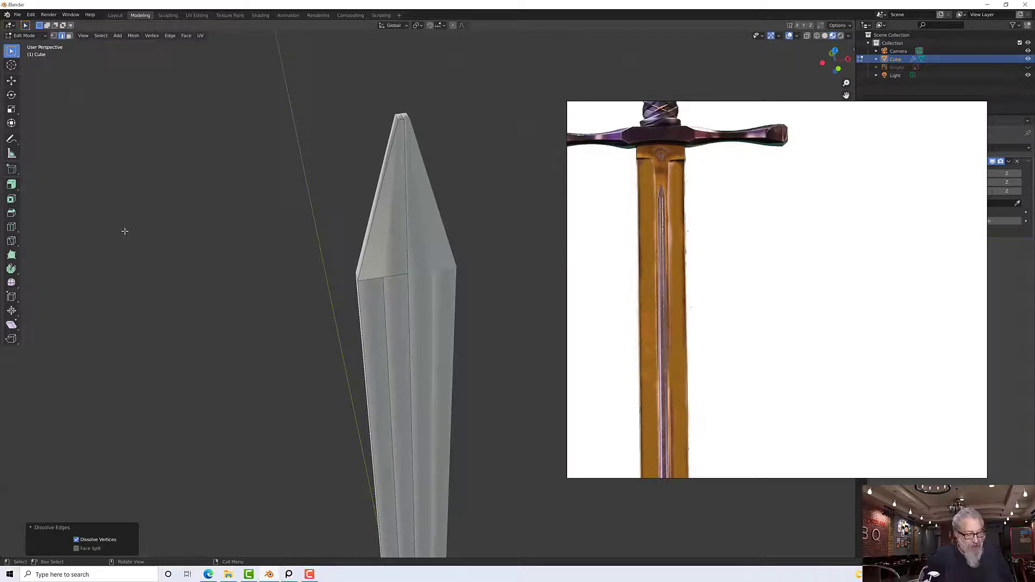
{"action": "key", "text": "k"}
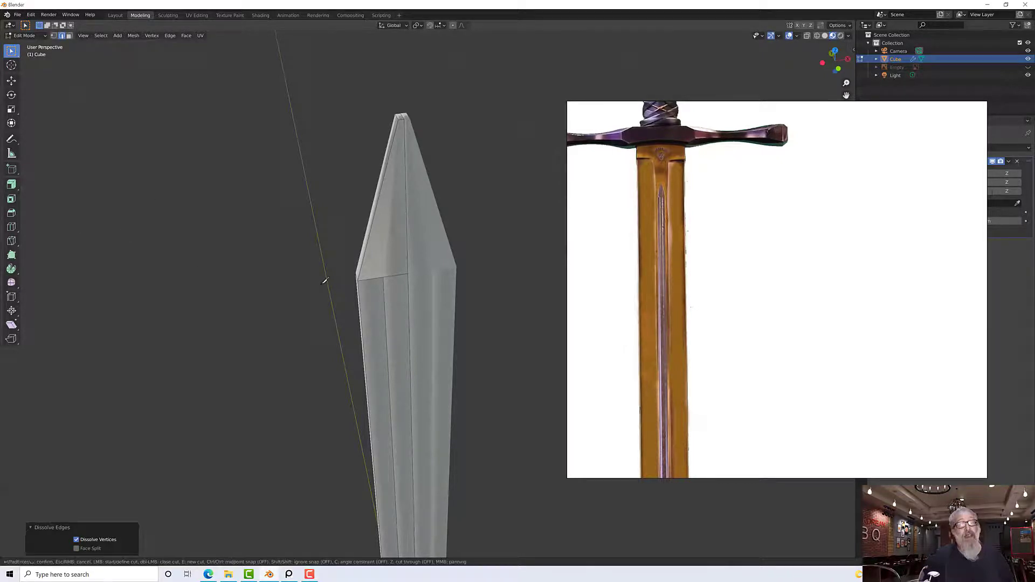
{"action": "left_click", "coordinate": [385, 278]}
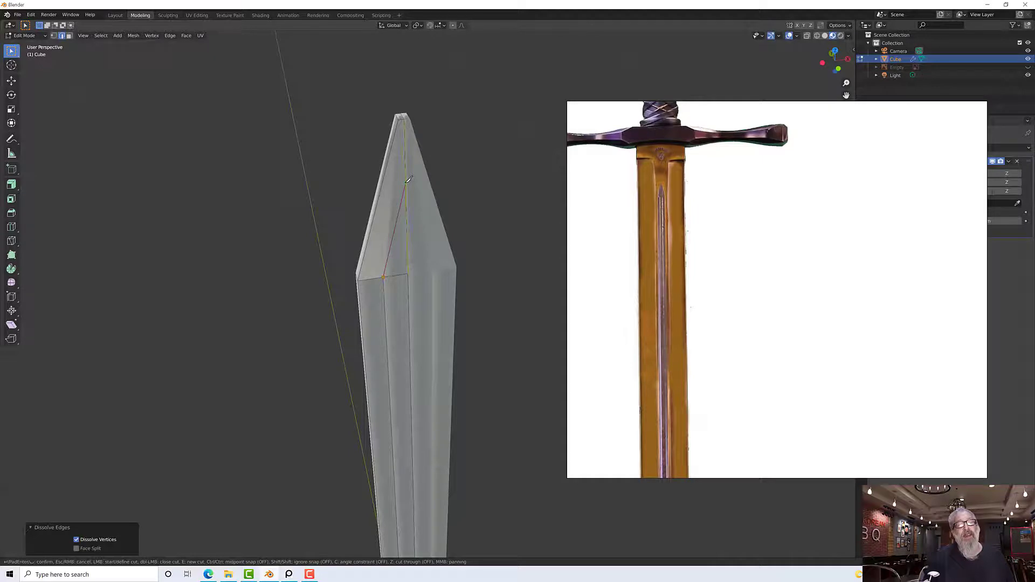
{"action": "key", "text": "Escape"}
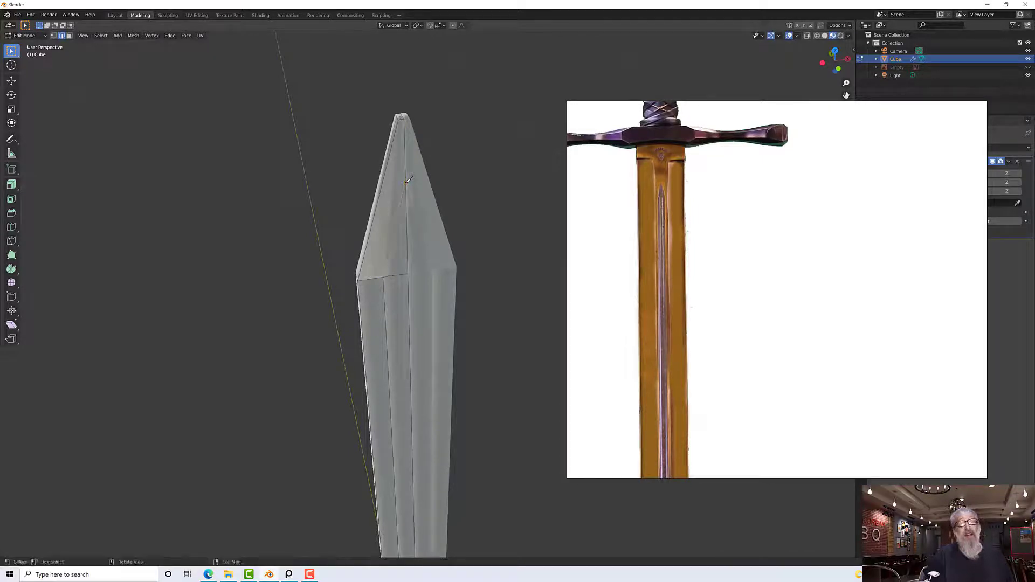
Check the other side of the blade and dismiss the PureRef reference window.
{"action": "middle_click_drag", "start_coordinate": [408, 180], "coordinate": [301, 161]}
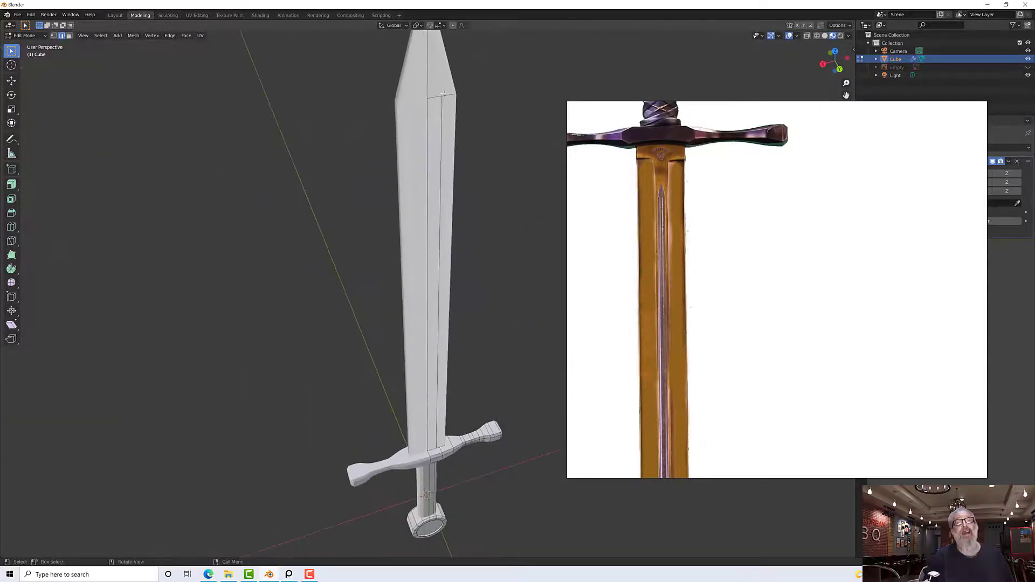
{"action": "middle_click_drag", "start_coordinate": [462, 117], "coordinate": [446, 123]}
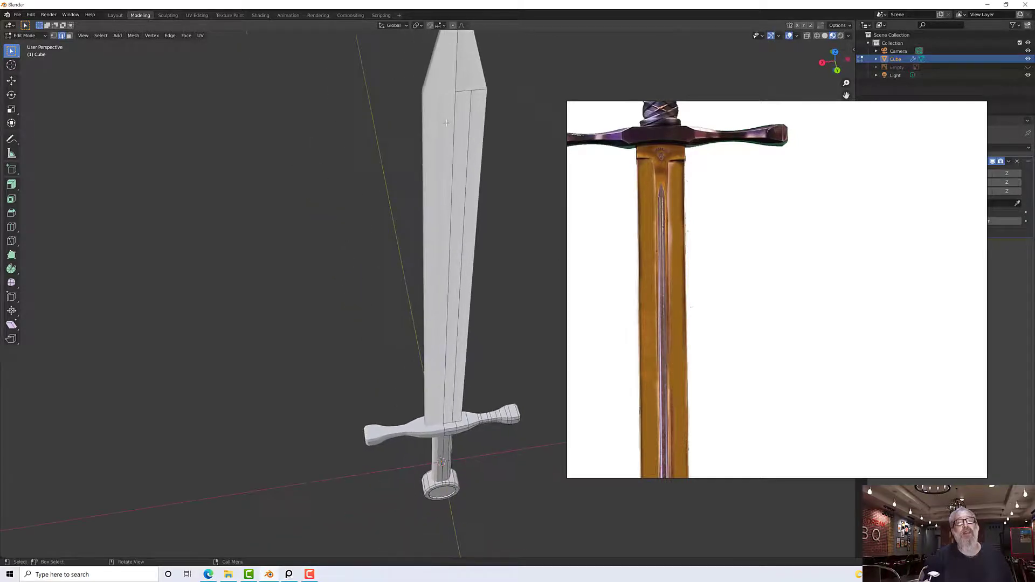
{"action": "scroll", "coordinate": [445, 124], "scroll_direction": "down", "scroll_amount": 4}
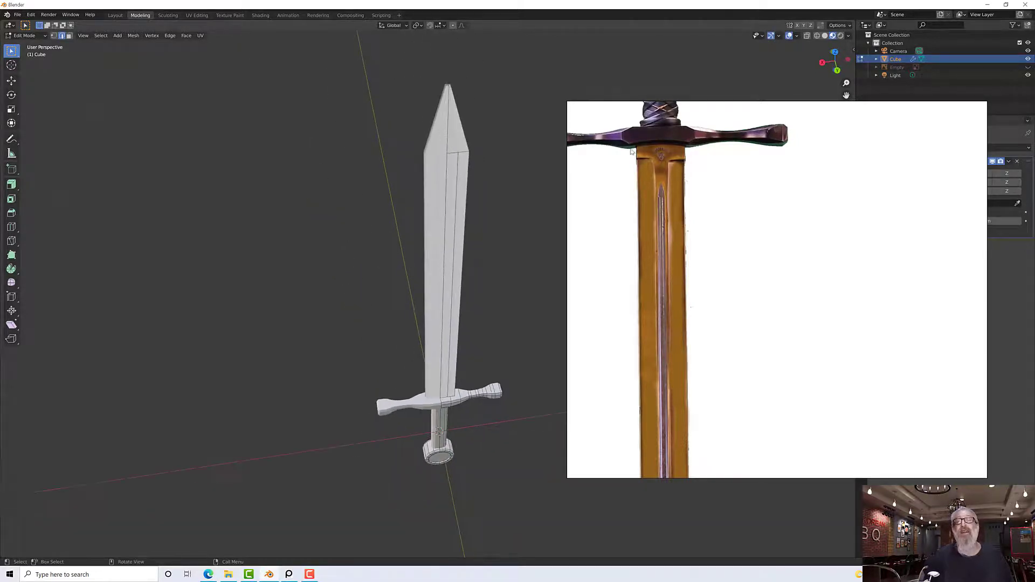
{"action": "right_click", "coordinate": [289, 576]}
{"action": "left_click", "coordinate": [269, 553]}
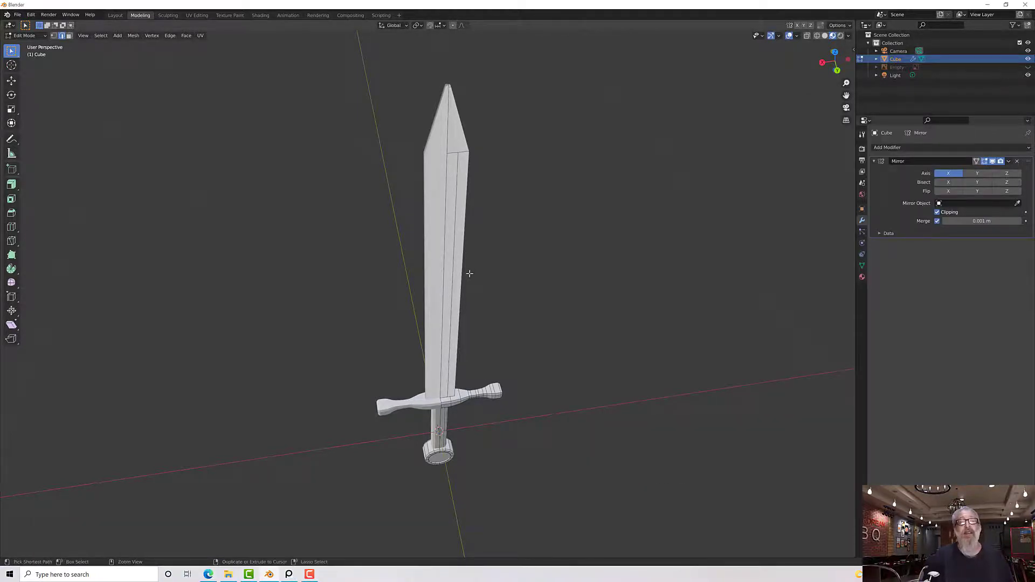
Enable mirroring across the Y axis in the Mirror modifier.
{"action": "middle_click_drag", "start_coordinate": [470, 275], "coordinate": [639, 256]}
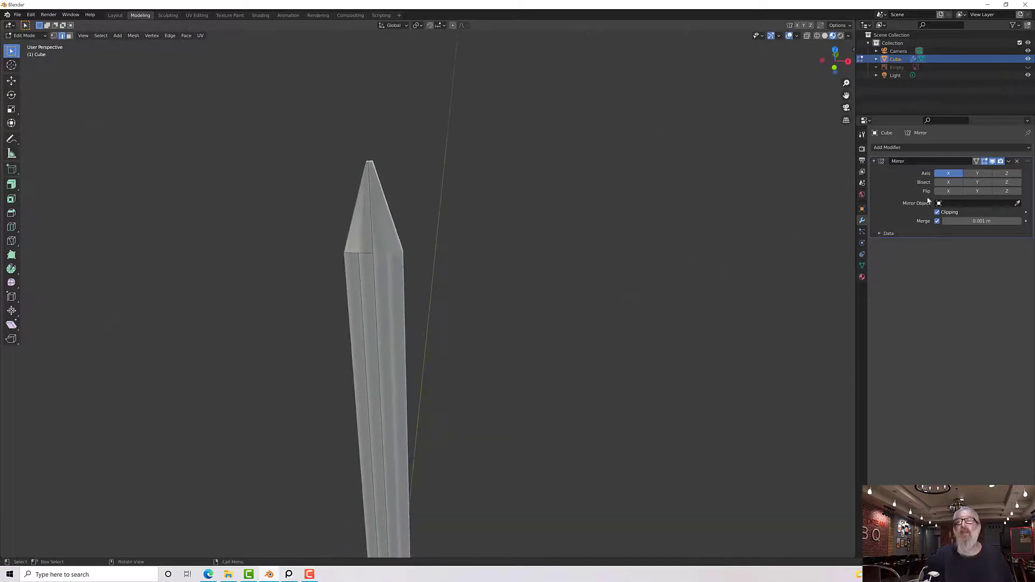
{"action": "left_click", "coordinate": [976, 173]}
{"action": "middle_click_drag", "start_coordinate": [487, 298], "coordinate": [397, 270]}
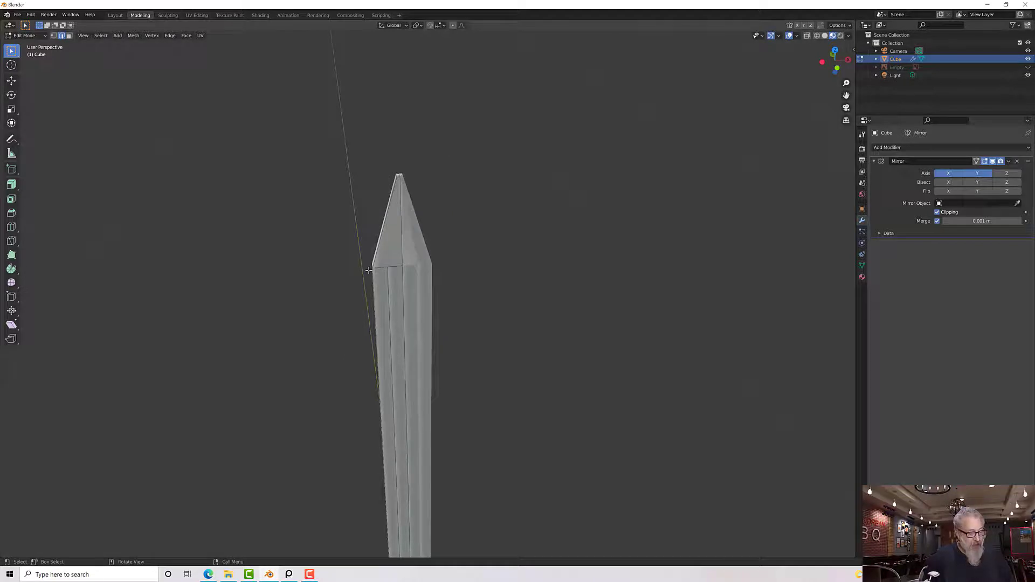
Try a Knife cut from the lengthwise cut's upper end to the centre edge of the blade tip.
{"action": "key", "text": "h"}
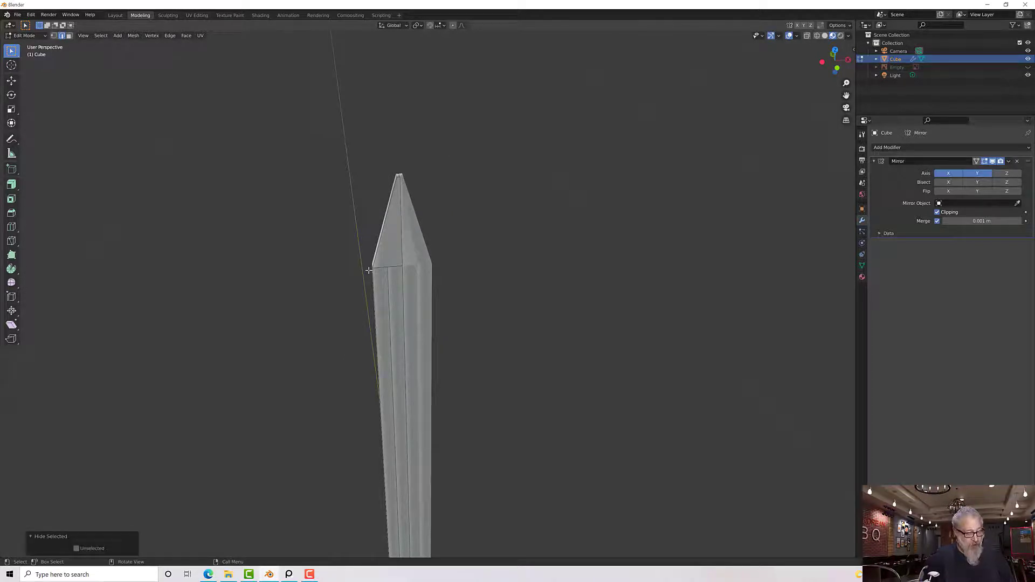
{"action": "key", "text": "k"}
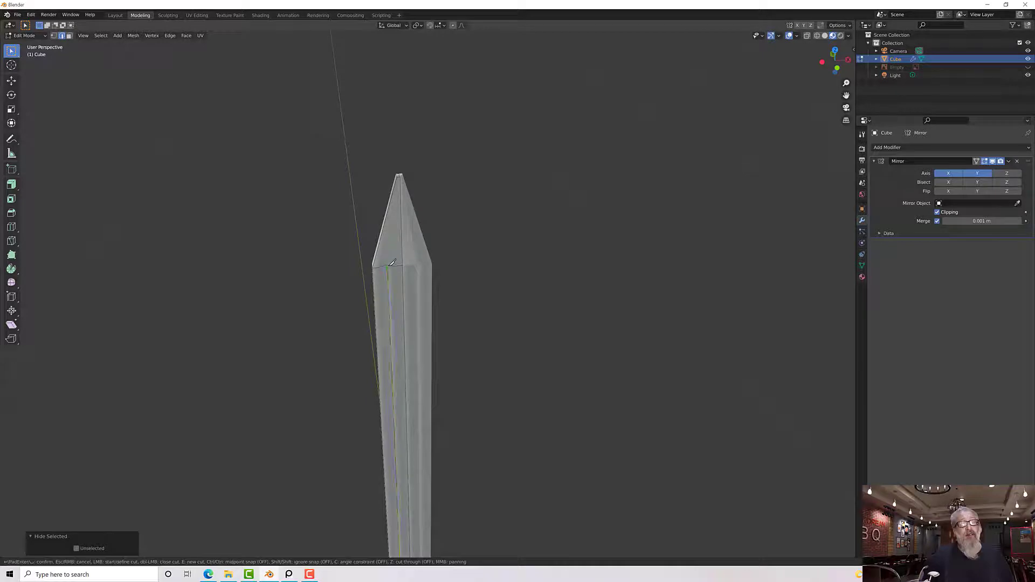
{"action": "left_click", "coordinate": [387, 266]}
{"action": "left_click", "coordinate": [402, 210]}
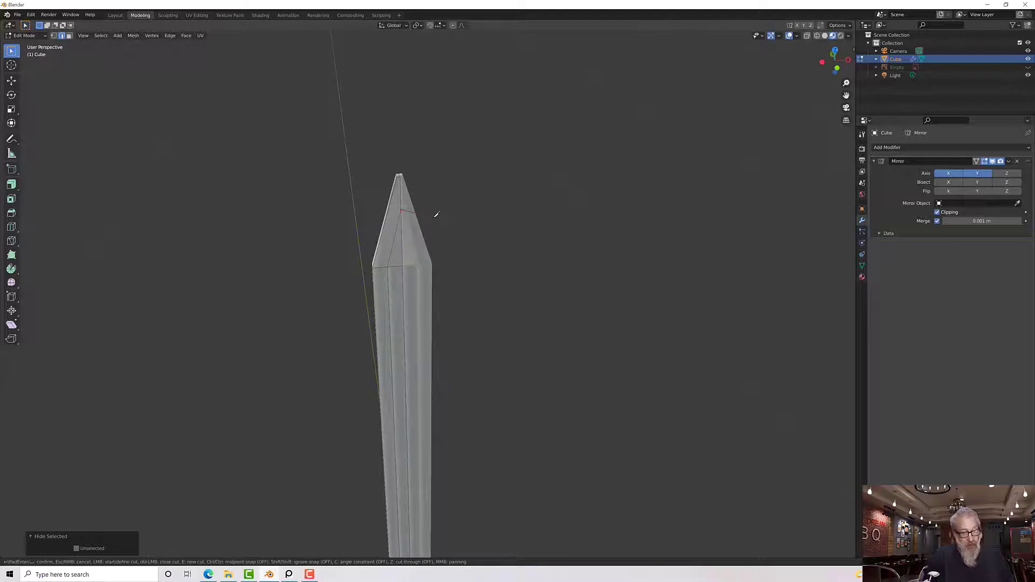
{"action": "key", "text": "Return"}
{"action": "scroll", "coordinate": [432, 217], "scroll_direction": "down", "scroll_amount": 4}
{"action": "mouse_move", "coordinate": [432, 217]}
{"action": "middle_mouse_down"}
{"action": "mouse_move", "coordinate": [580, 224]}
{"action": "mouse_move", "coordinate": [446, 206]}
{"action": "middle_mouse_up"}
{"action": "scroll", "coordinate": [446, 205], "scroll_direction": "up", "scroll_amount": 5}
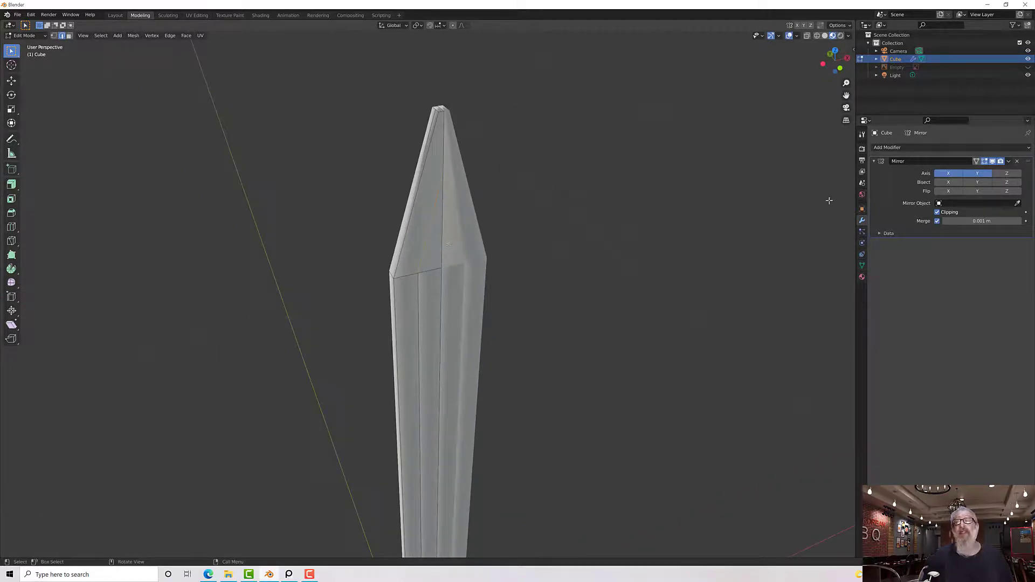
Turn off Y-axis mirroring in the Mirror modifier, keeping only the X axis.
{"action": "left_click", "coordinate": [976, 176]}
{"action": "mouse_move", "coordinate": [647, 226]}
{"action": "middle_mouse_down"}
{"action": "mouse_move", "coordinate": [582, 228]}
{"action": "mouse_move", "coordinate": [734, 234]}
{"action": "middle_mouse_up"}
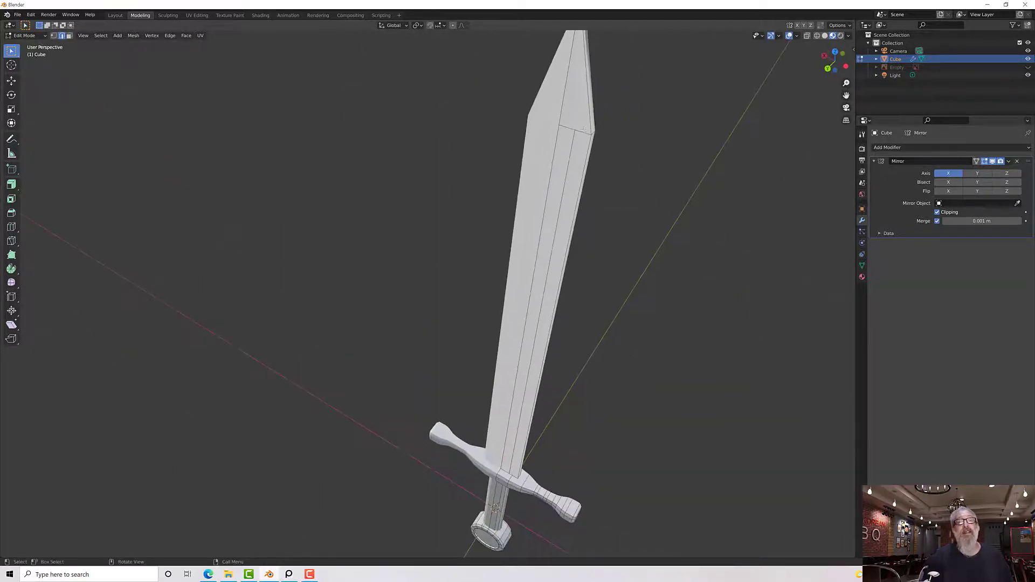
Knife-cut a diagonal from the lengthwise cut's upper end to the centre edge of the blade tip.
{"action": "middle_click_drag", "start_coordinate": [578, 133], "coordinate": [608, 225]}
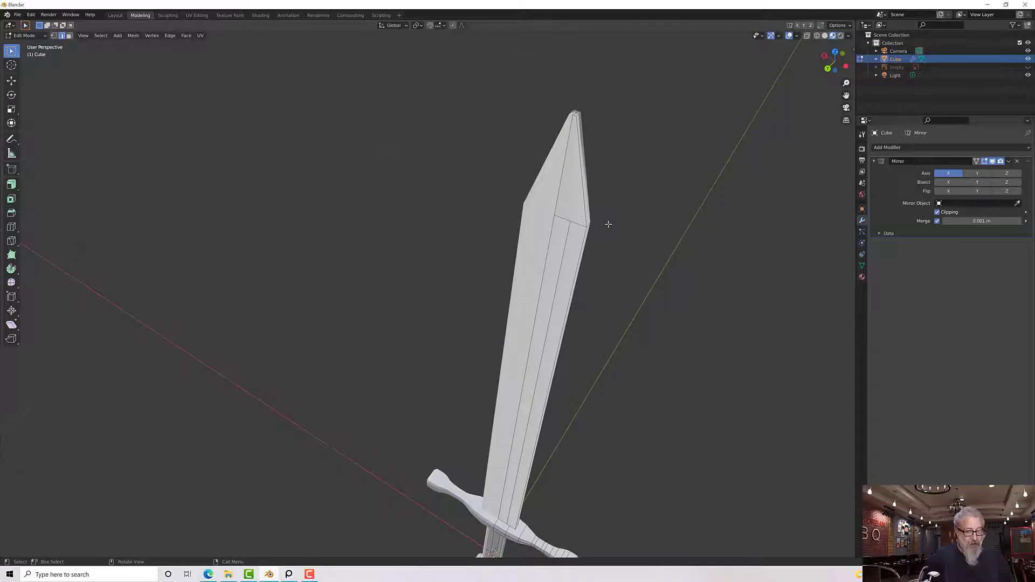
{"action": "key", "text": "k"}
{"action": "left_click", "coordinate": [570, 221]}
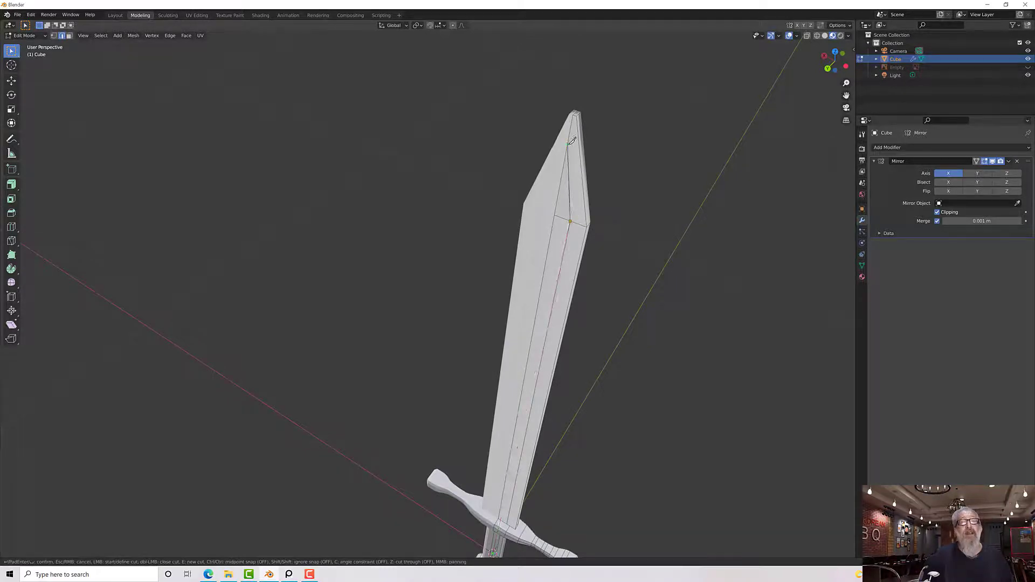
{"action": "left_click", "coordinate": [569, 144]}
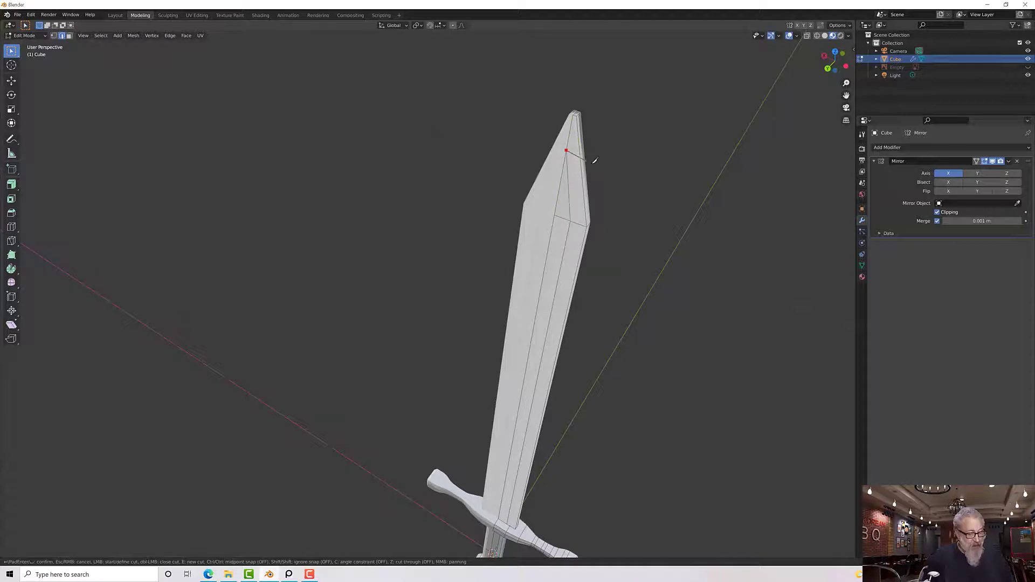
{"action": "key", "text": "Return"}
Switch to vertex selection, show the Transform values and select the diagonal cut's vertex on the tip's centre edge.
{"action": "middle_click_drag", "start_coordinate": [623, 171], "coordinate": [515, 166]}
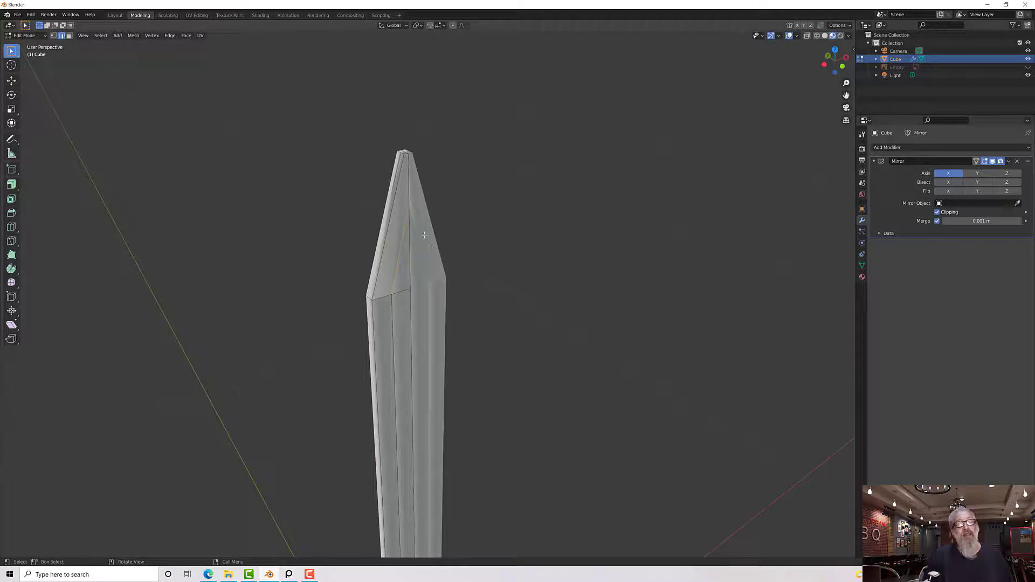
{"action": "mouse_move", "coordinate": [425, 235]}
{"action": "middle_mouse_down"}
{"action": "mouse_move", "coordinate": [444, 217]}
{"action": "mouse_move", "coordinate": [424, 224]}
{"action": "middle_mouse_up"}
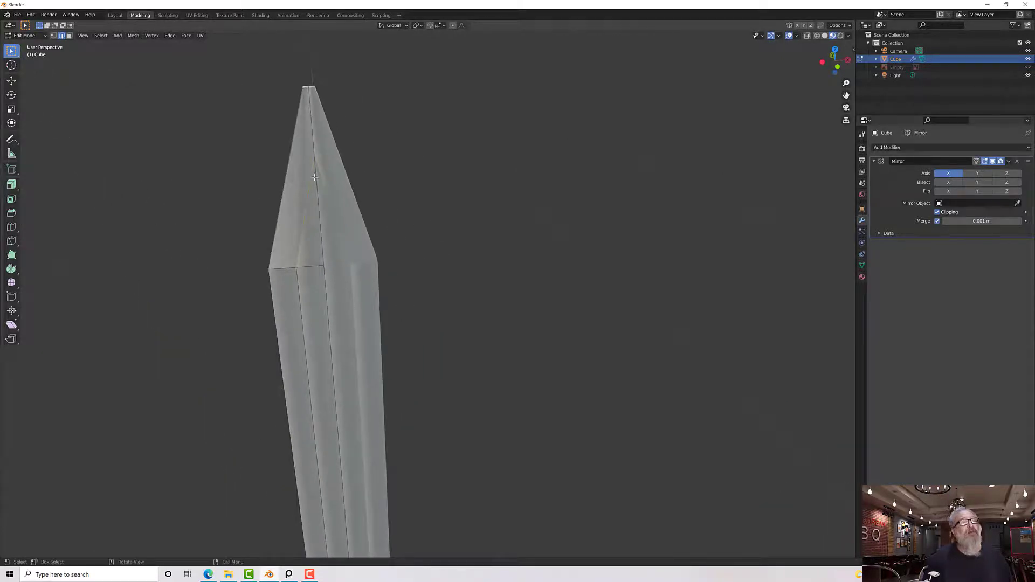
{"action": "key", "text": "1"}
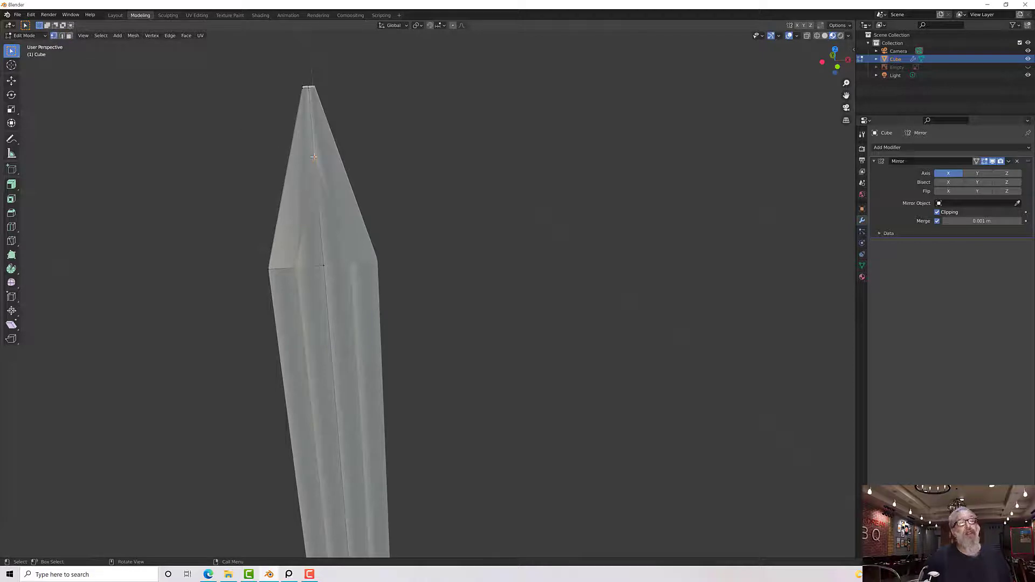
{"action": "middle_click_drag", "start_coordinate": [363, 159], "coordinate": [149, 163]}
{"action": "middle_click_drag", "start_coordinate": [472, 75], "coordinate": [565, 121]}
{"action": "scroll", "coordinate": [336, 168], "scroll_direction": "up", "scroll_amount": 2}
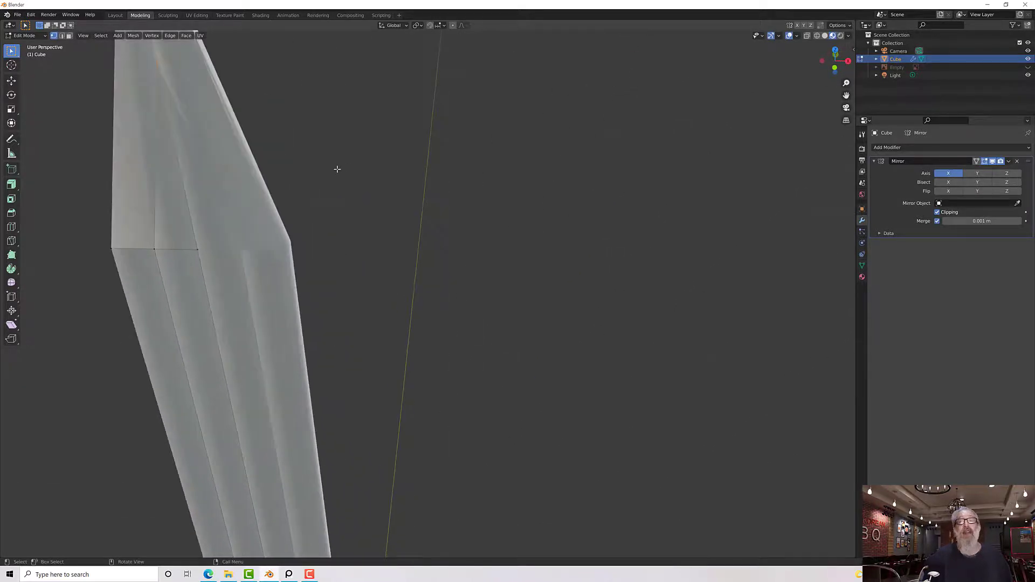
{"action": "middle_click_drag", "start_coordinate": [464, 185], "coordinate": [485, 191]}
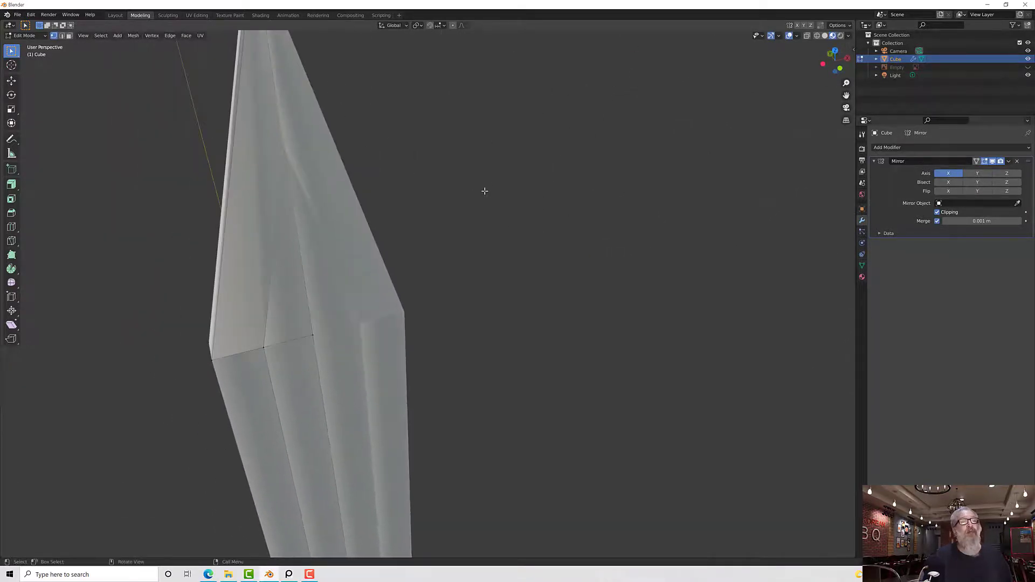
{"action": "mouse_move", "coordinate": [399, 178]}
{"action": "middle_mouse_down"}
{"action": "mouse_move", "coordinate": [471, 176]}
{"action": "mouse_move", "coordinate": [414, 172]}
{"action": "middle_mouse_up"}
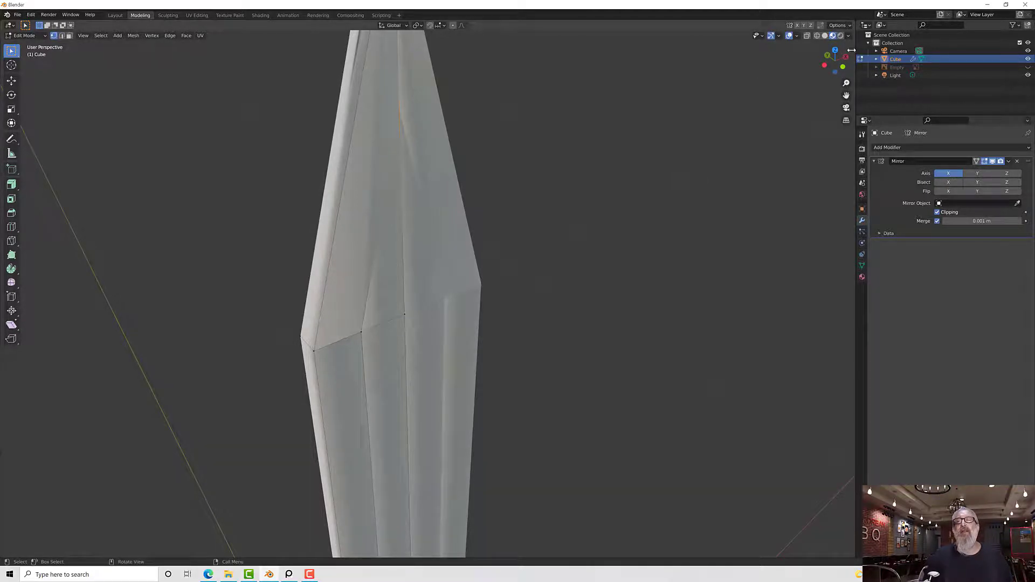
{"action": "key", "text": "n"}
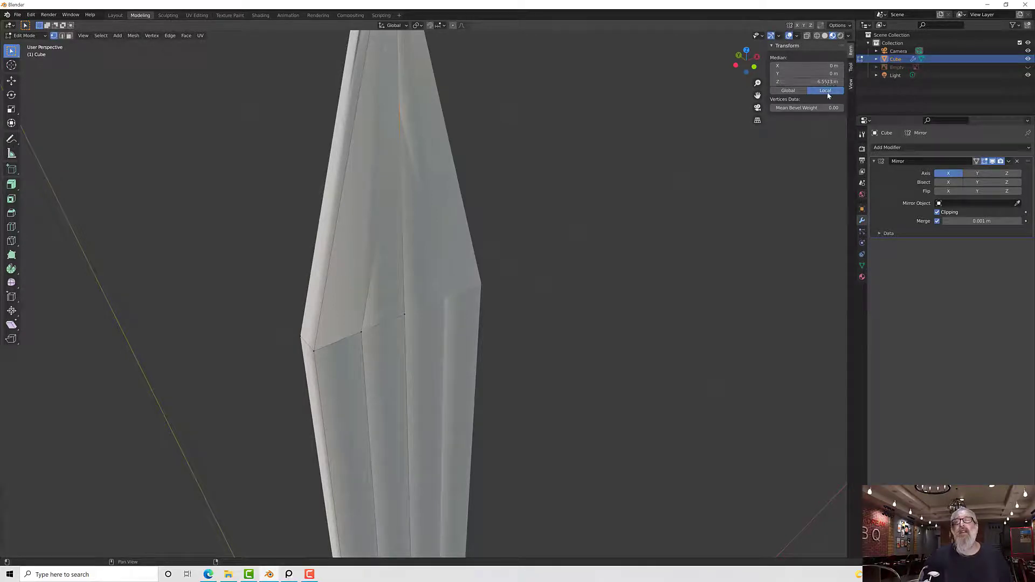
{"action": "middle_click_drag", "start_coordinate": [606, 138], "coordinate": [601, 142]}
{"action": "left_click", "coordinate": [600, 143]}
{"action": "left_click", "coordinate": [450, 162]}
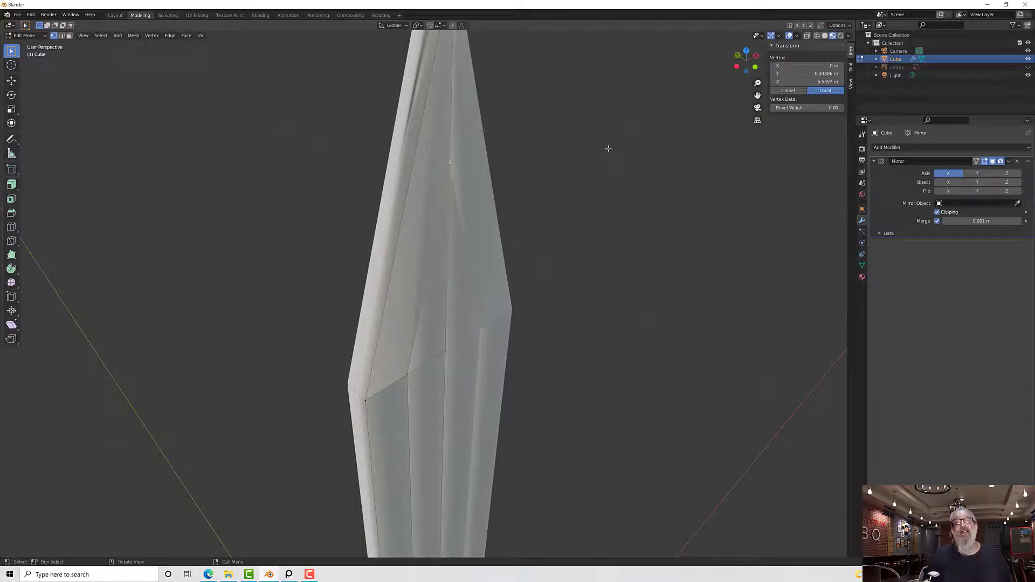
Copy the Z coordinate of the matching centre-edge vertex on the opposite face of the blade tip.
{"action": "middle_click_drag", "start_coordinate": [608, 148], "coordinate": [673, 160]}
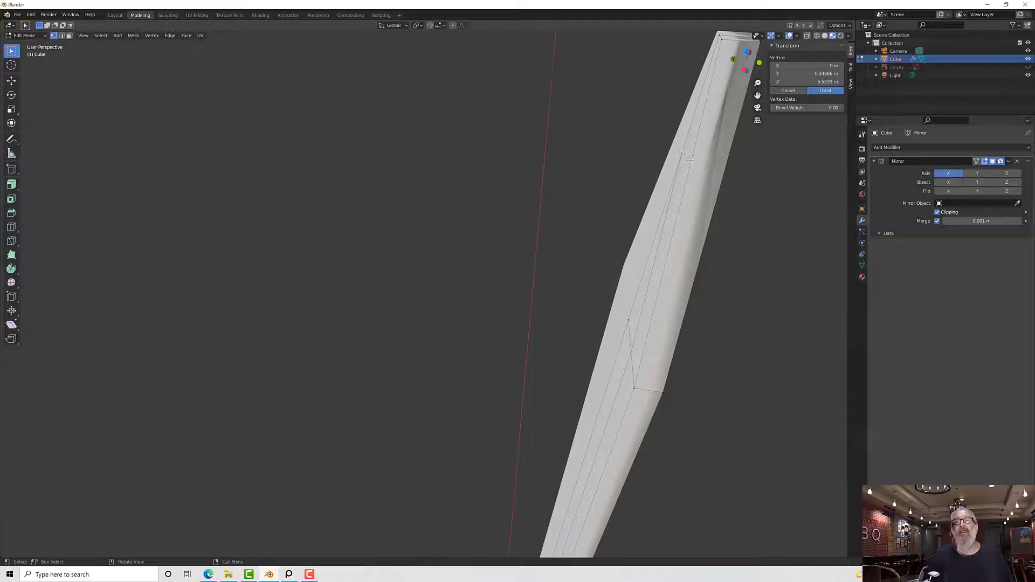
{"action": "left_click", "coordinate": [821, 81]}
{"action": "key", "text": "ctrl+c"}
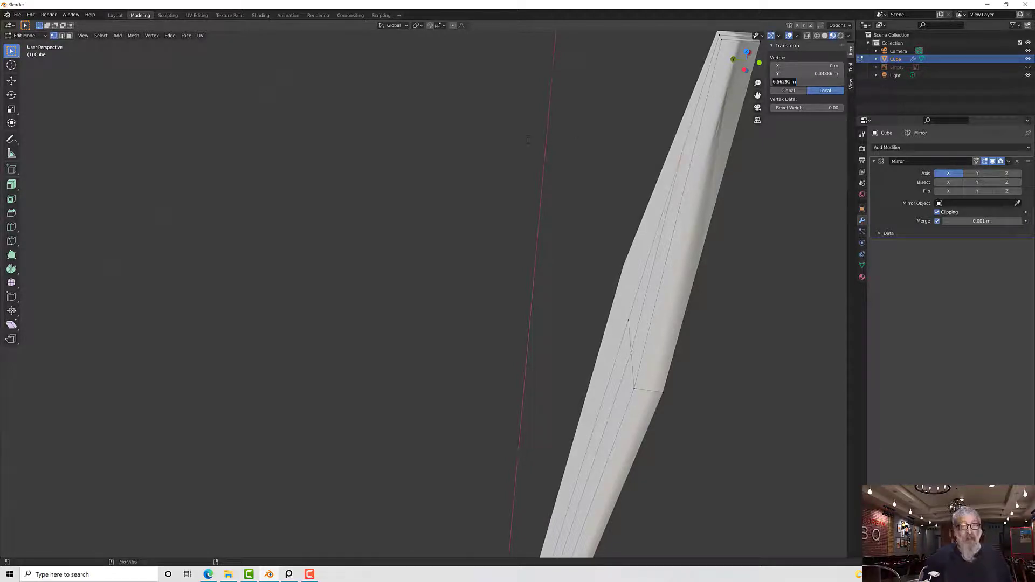
{"action": "key", "text": "Return"}
Set the Z coordinate of the first side's centre-edge vertex to the copied 6.56291 m.
{"action": "middle_click_drag", "start_coordinate": [545, 145], "coordinate": [499, 183]}
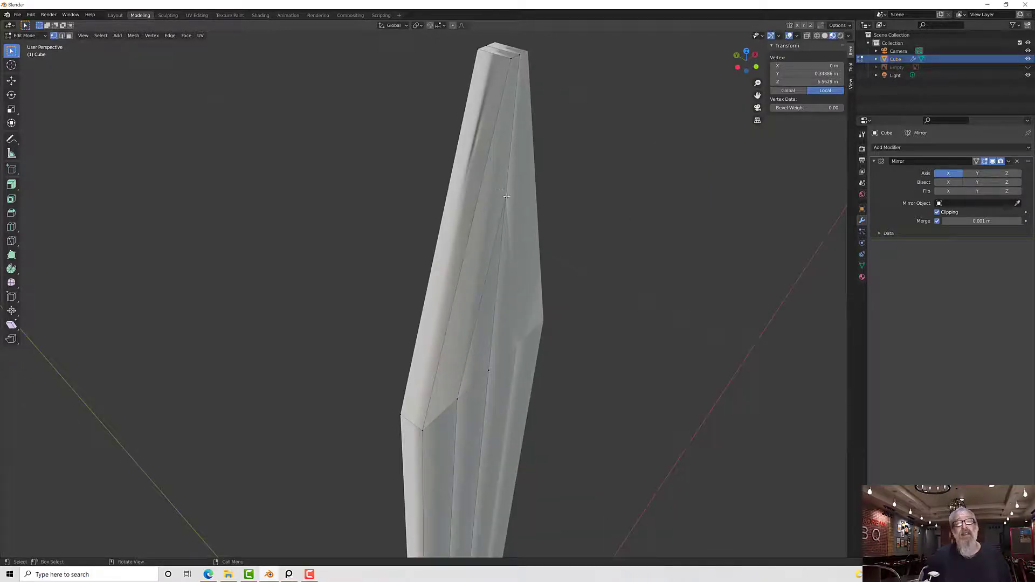
{"action": "left_click_drag", "start_coordinate": [815, 81], "coordinate": [806, 81]}
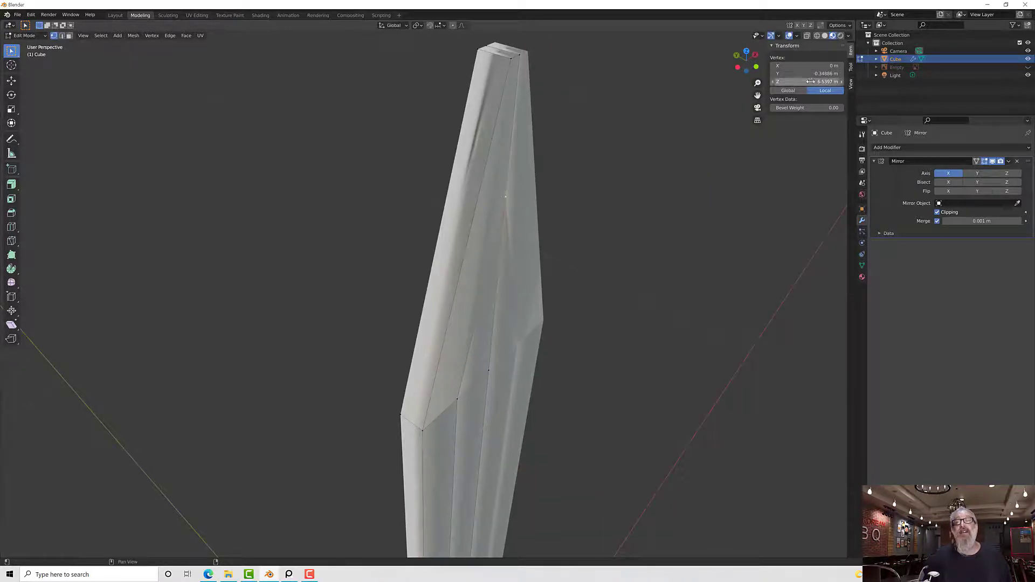
{"action": "left_click", "coordinate": [810, 82]}
{"action": "key", "text": "ctrl+v"}
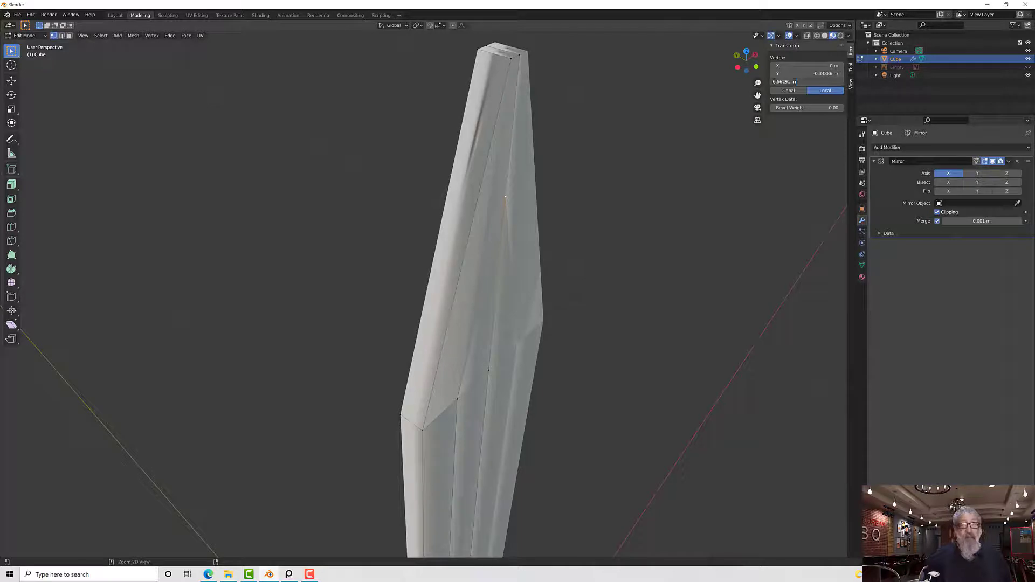
{"action": "key", "text": "Return"}
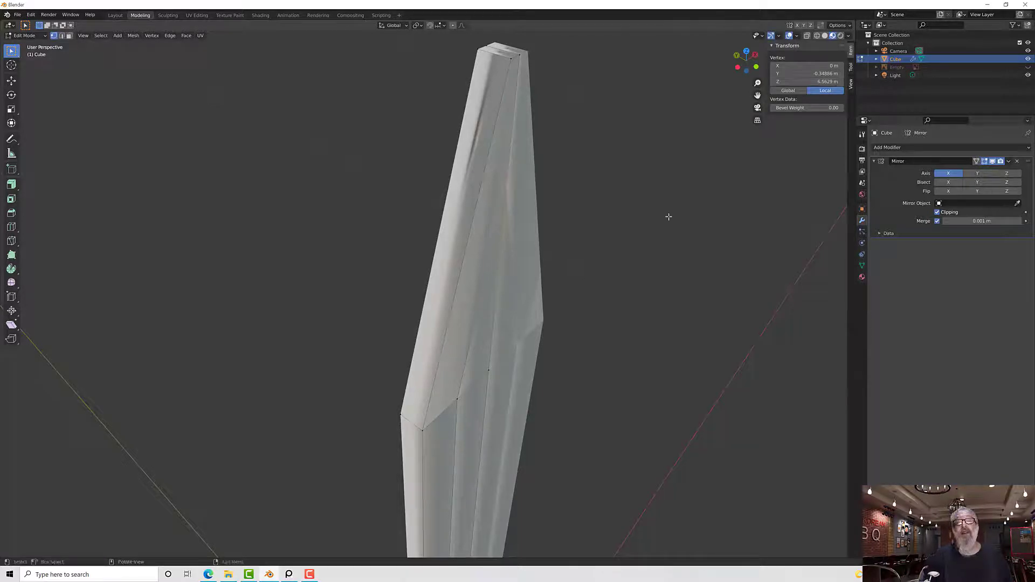
In face selection, select the narrow edge faces along the blade's body and tip plus the small face at the point.
{"action": "left_click", "coordinate": [638, 219]}
{"action": "scroll", "coordinate": [623, 214], "scroll_direction": "down", "scroll_amount": 2}
{"action": "mouse_move", "coordinate": [554, 236]}
{"action": "middle_mouse_down"}
{"action": "mouse_move", "coordinate": [536, 210]}
{"action": "mouse_move", "coordinate": [453, 233]}
{"action": "mouse_move", "coordinate": [497, 254]}
{"action": "mouse_move", "coordinate": [583, 248]}
{"action": "mouse_move", "coordinate": [559, 252]}
{"action": "middle_mouse_up"}
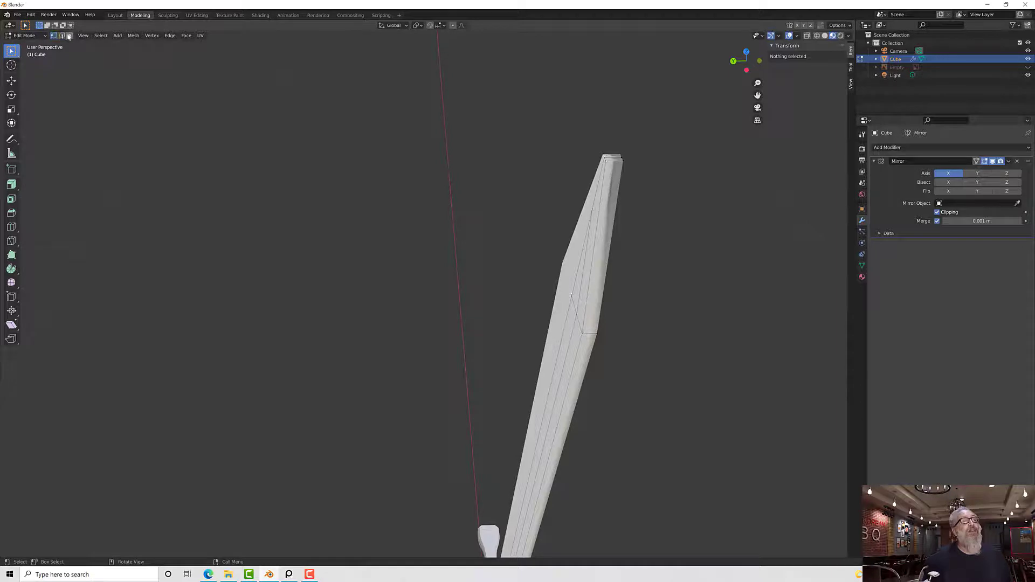
{"action": "left_click", "coordinate": [611, 173]}
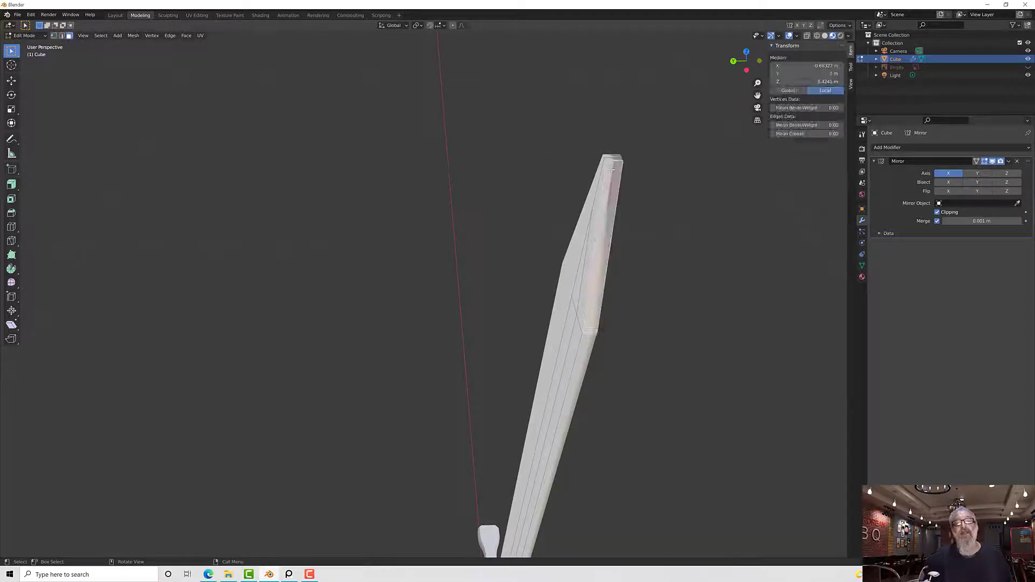
{"action": "left_click", "coordinate": [586, 343], "text": "shift"}
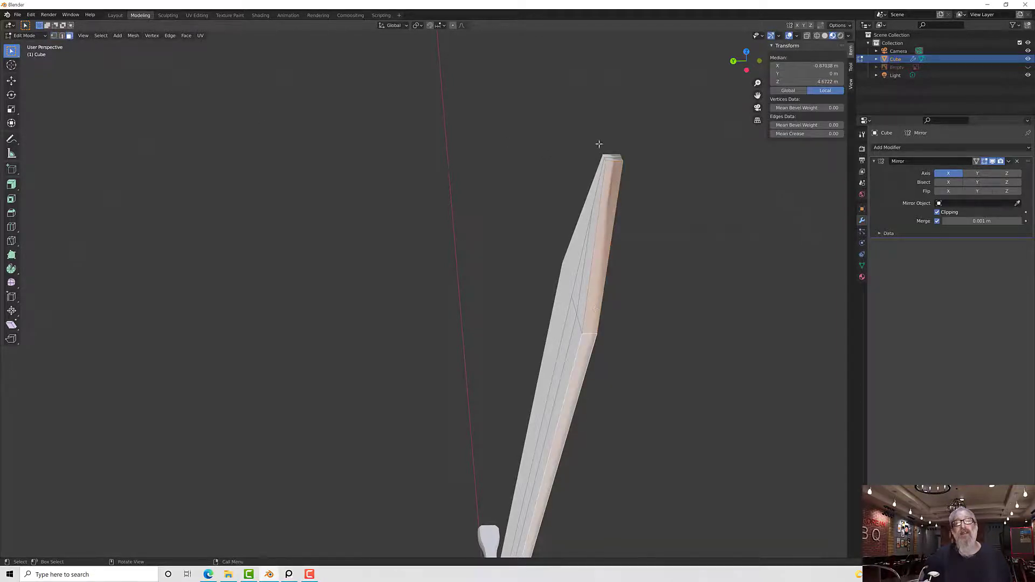
{"action": "scroll", "coordinate": [600, 144], "scroll_direction": "up", "scroll_amount": 1}
{"action": "left_click", "coordinate": [678, 108], "text": "shift"}
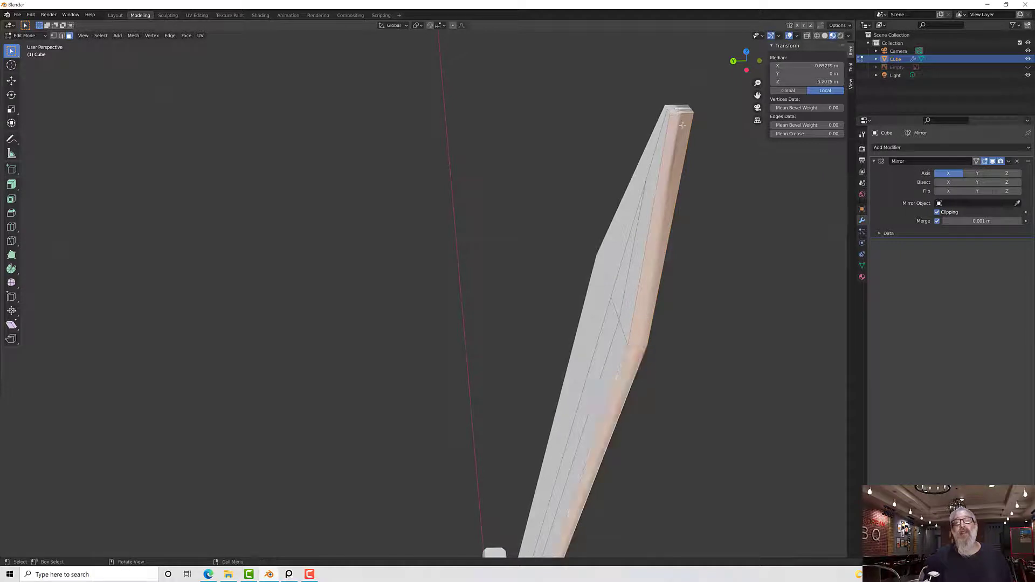
{"action": "scroll", "coordinate": [681, 142], "scroll_direction": "down", "scroll_amount": 4}
{"action": "middle_click_drag", "start_coordinate": [601, 245], "coordinate": [556, 262]}
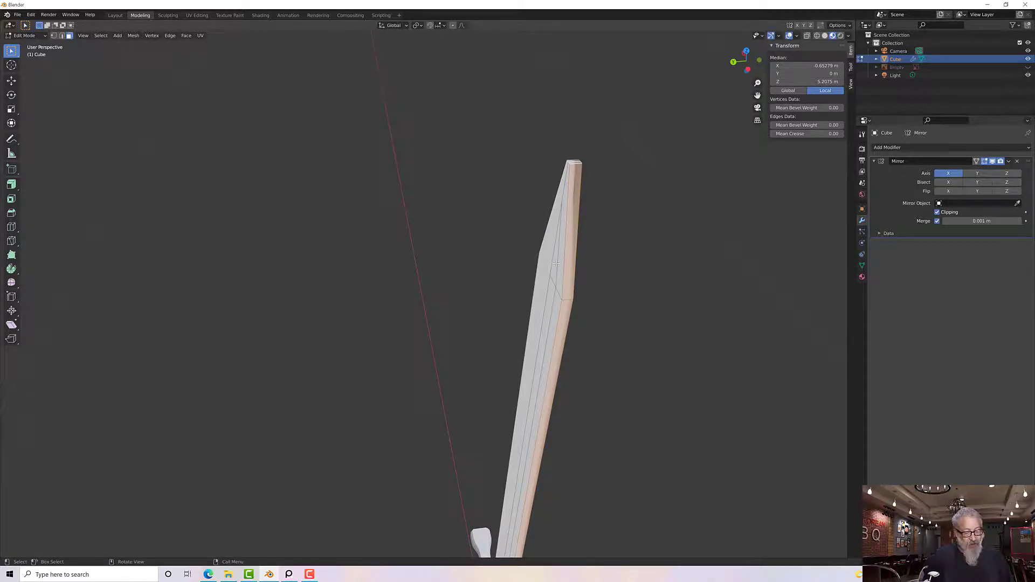
Thin the blade's selected edge faces by scaling them along global Y by 0.264 and again by 0.362.
{"action": "key", "text": "shift+space"}
{"action": "key", "text": "s"}
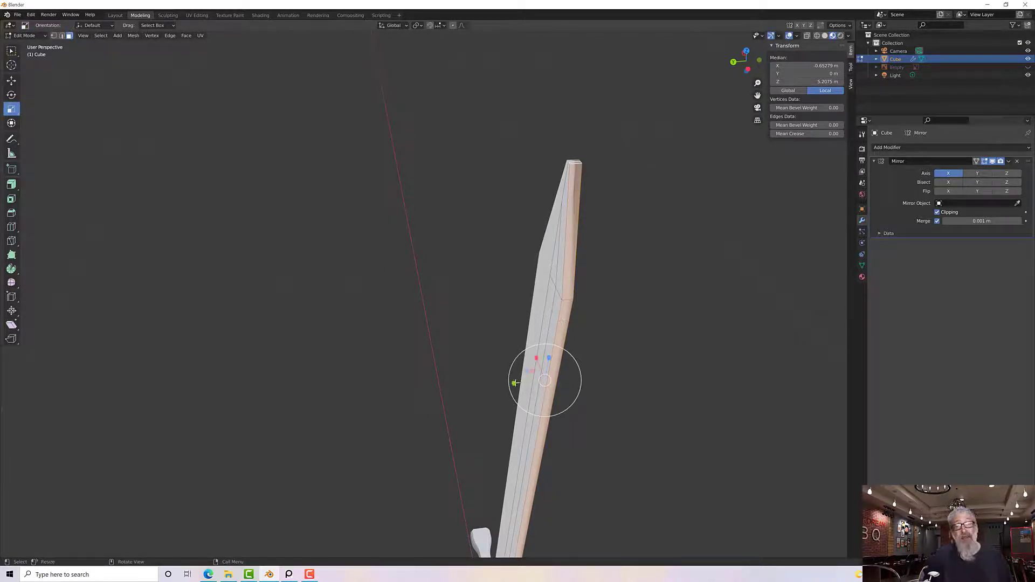
{"action": "left_click_drag", "start_coordinate": [515, 383], "coordinate": [544, 388]}
{"action": "scroll", "coordinate": [576, 301], "scroll_direction": "up", "scroll_amount": 1}
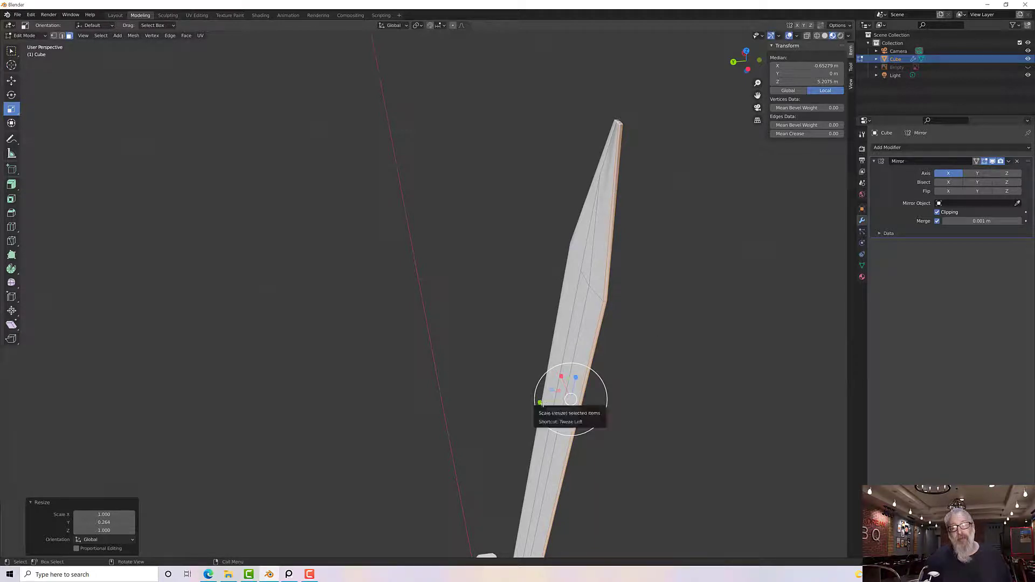
{"action": "left_click_drag", "start_coordinate": [540, 402], "coordinate": [560, 402]}
{"action": "key", "text": "Escape"}
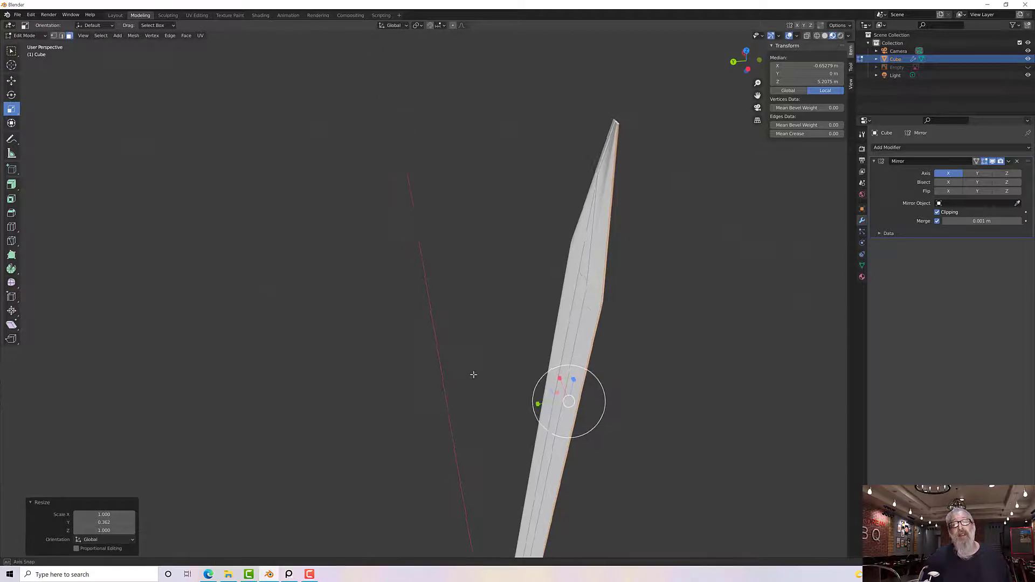
Check the thinned blade tip in wireframe and set the viewport shading to Solid.
{"action": "middle_click_drag", "start_coordinate": [473, 374], "coordinate": [573, 363]}
{"action": "scroll", "coordinate": [573, 363], "scroll_direction": "up", "scroll_amount": 2}
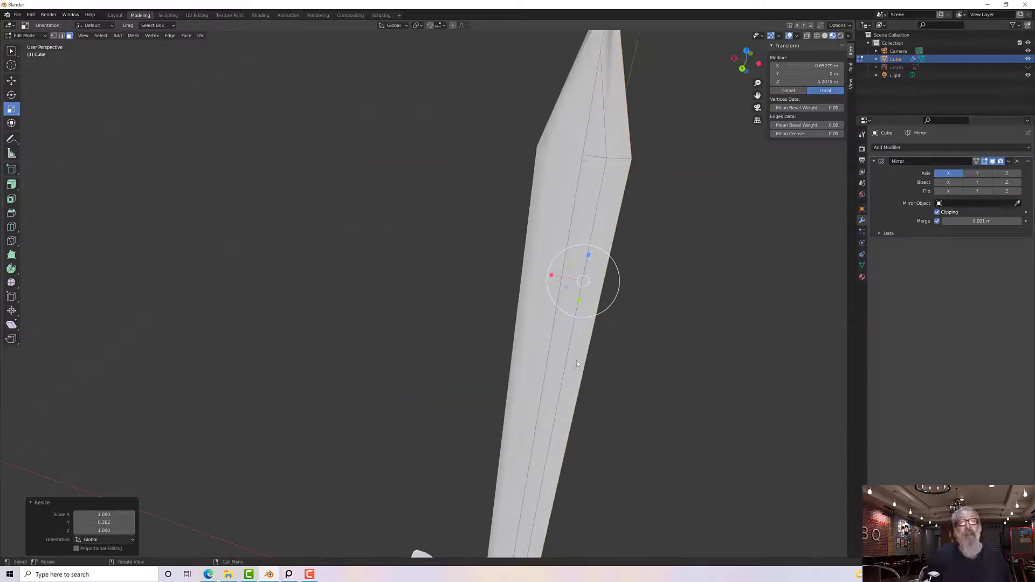
{"action": "middle_click_drag", "start_coordinate": [652, 229], "coordinate": [517, 216]}
{"action": "left_click", "coordinate": [473, 224]}
{"action": "left_click", "coordinate": [454, 227]}
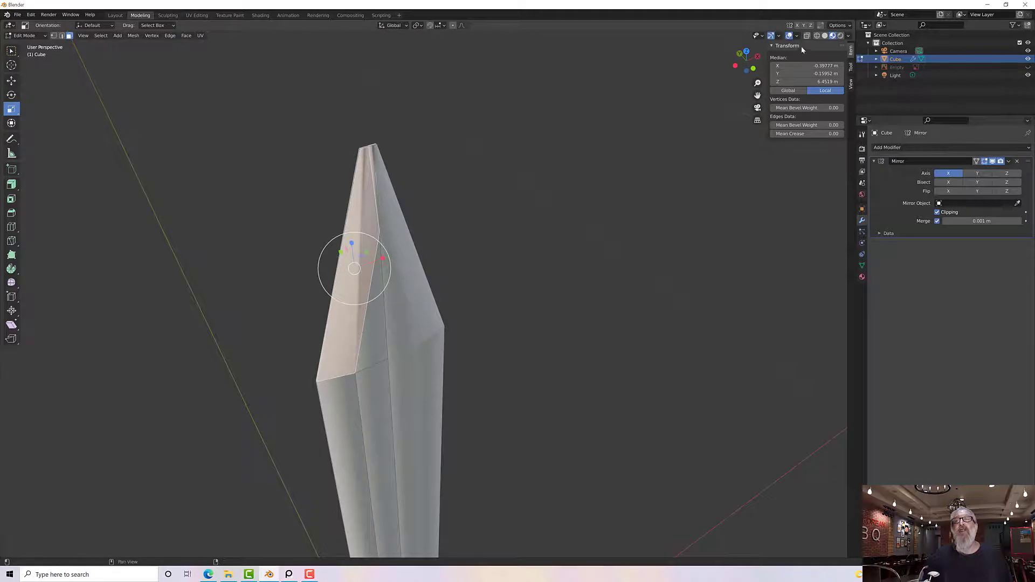
{"action": "left_click", "coordinate": [816, 36]}
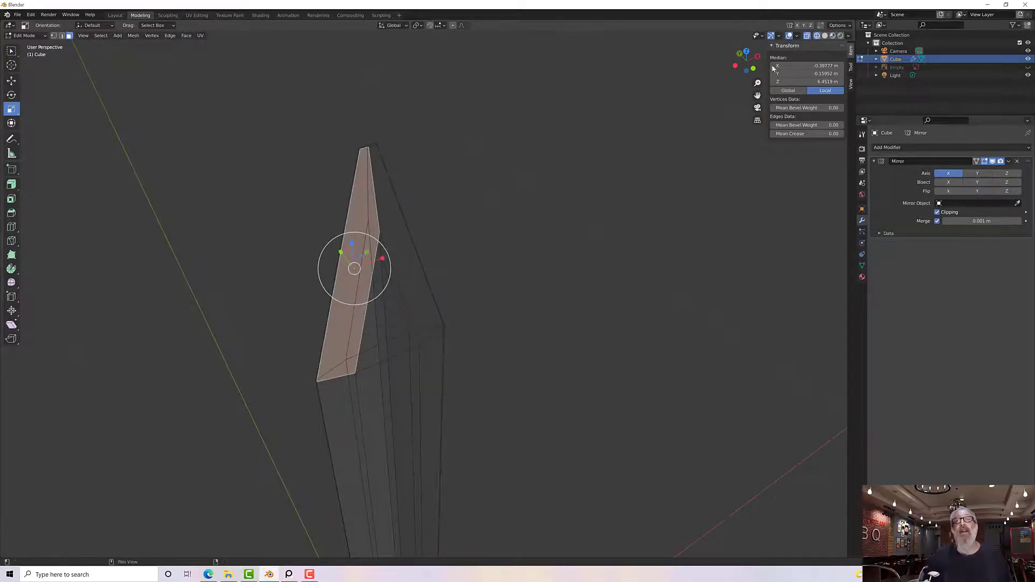
{"action": "left_click", "coordinate": [806, 36]}
{"action": "middle_click_drag", "start_coordinate": [412, 265], "coordinate": [418, 240]}
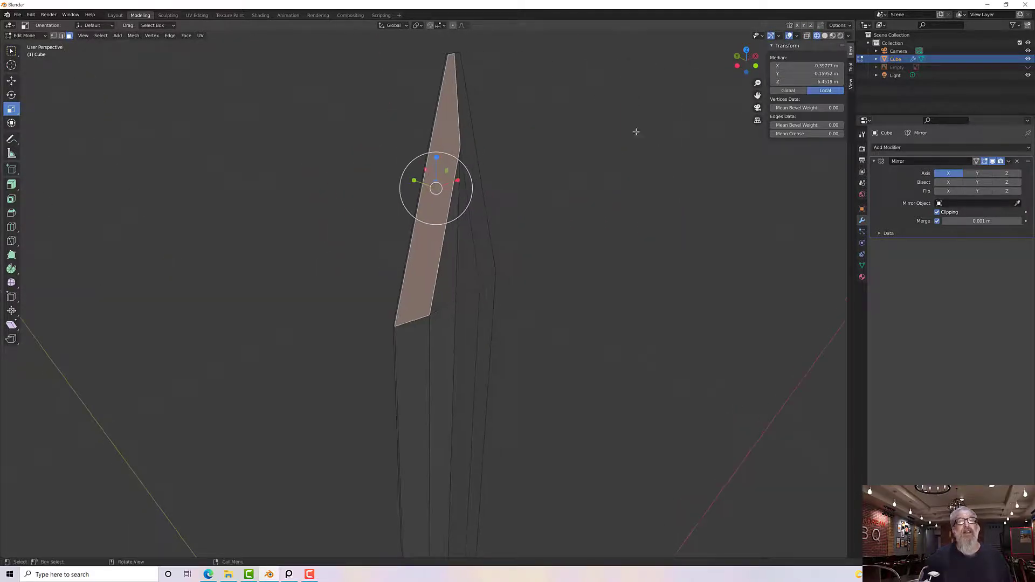
{"action": "left_click", "coordinate": [825, 36]}
{"action": "left_click", "coordinate": [623, 212]}
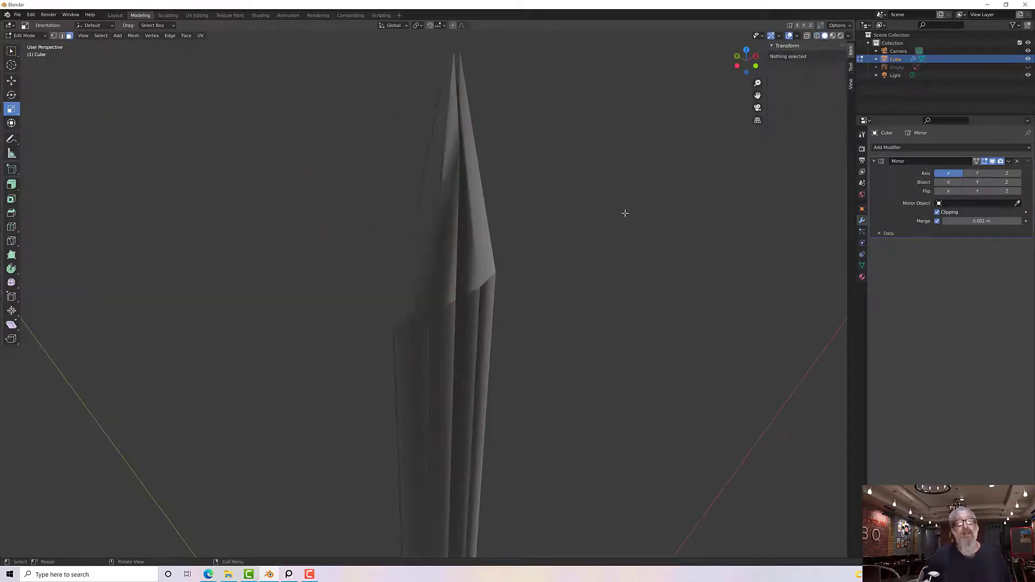
{"action": "mouse_move", "coordinate": [624, 212]}
{"action": "middle_mouse_down"}
{"action": "mouse_move", "coordinate": [582, 219]}
{"action": "mouse_move", "coordinate": [588, 200]}
{"action": "mouse_move", "coordinate": [615, 194]}
{"action": "mouse_move", "coordinate": [637, 205]}
{"action": "mouse_move", "coordinate": [554, 197]}
{"action": "middle_mouse_up"}
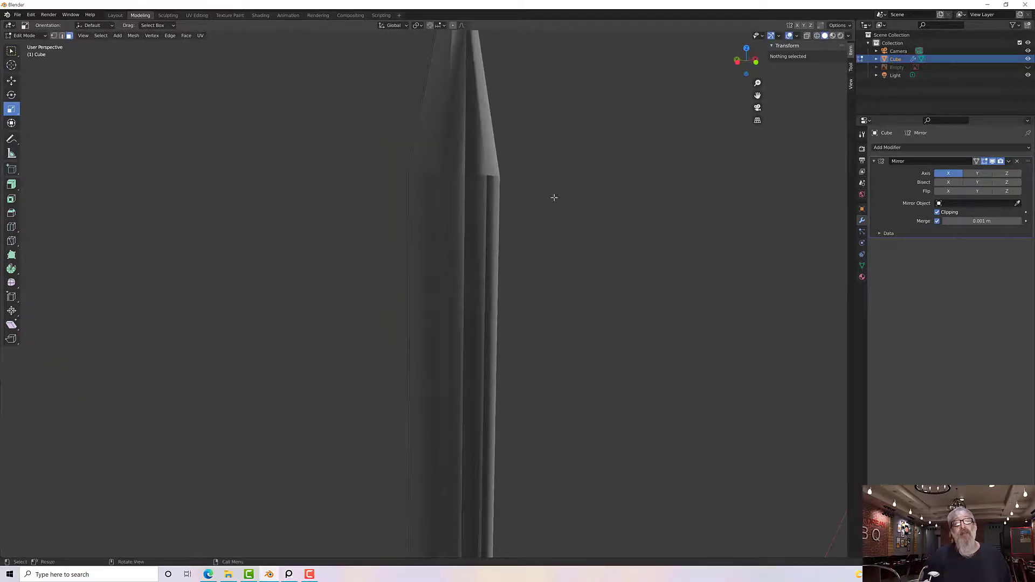
Examine the faces around the blade tip and its point, selecting the triangular and outer tip faces.
{"action": "left_click", "coordinate": [454, 193]}
{"action": "key", "text": "ctrl+z"}
{"action": "left_click", "coordinate": [459, 161]}
{"action": "middle_click_drag", "start_coordinate": [459, 161], "coordinate": [415, 165]}
{"action": "scroll", "coordinate": [464, 197], "scroll_direction": "down", "scroll_amount": 4}
{"action": "scroll", "coordinate": [438, 215], "scroll_direction": "up", "scroll_amount": 7}
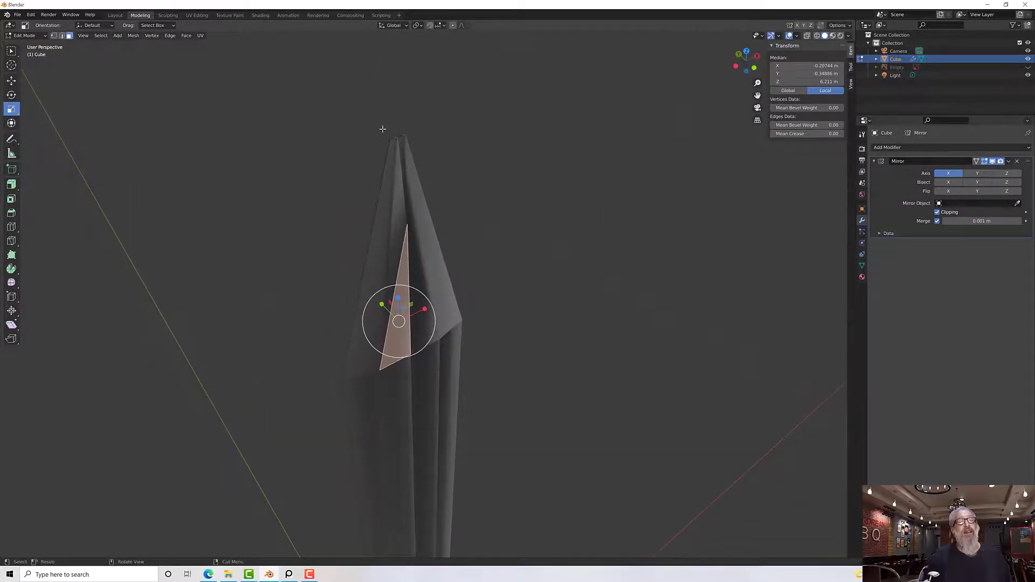
{"action": "left_click", "coordinate": [414, 145]}
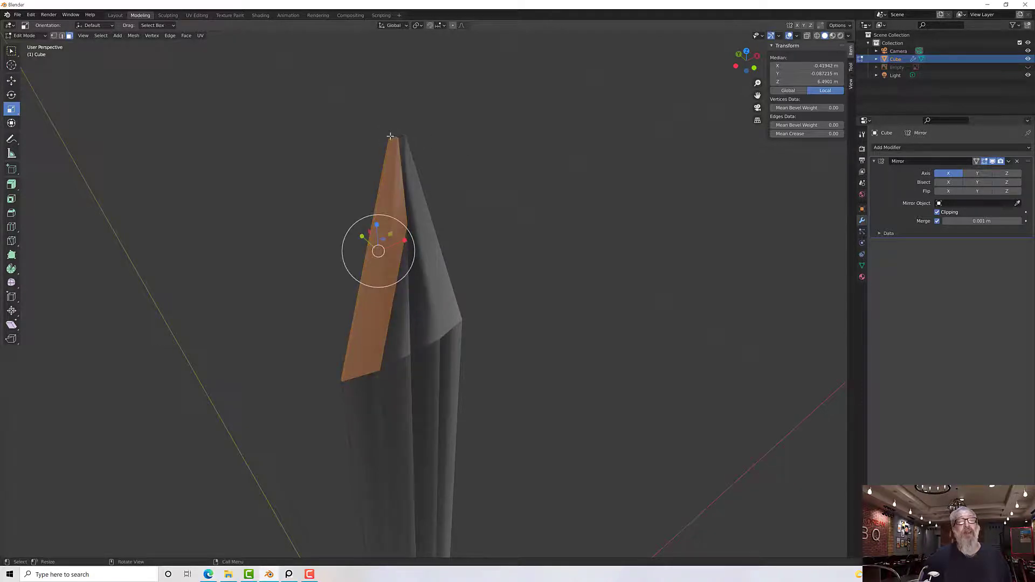
{"action": "scroll", "coordinate": [395, 135], "scroll_direction": "up", "scroll_amount": 4}
{"action": "middle_click_drag", "start_coordinate": [395, 135], "coordinate": [396, 153]}
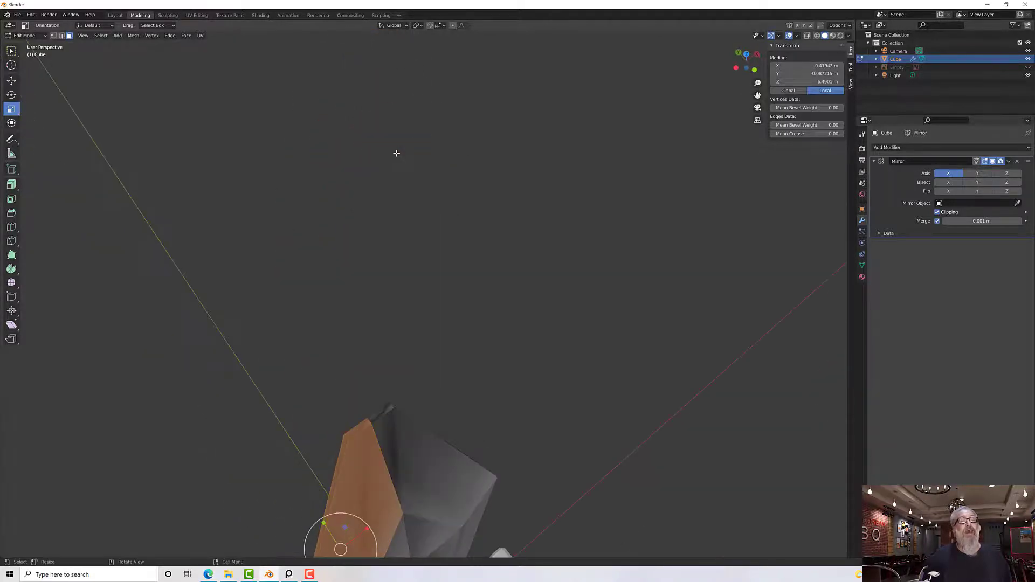
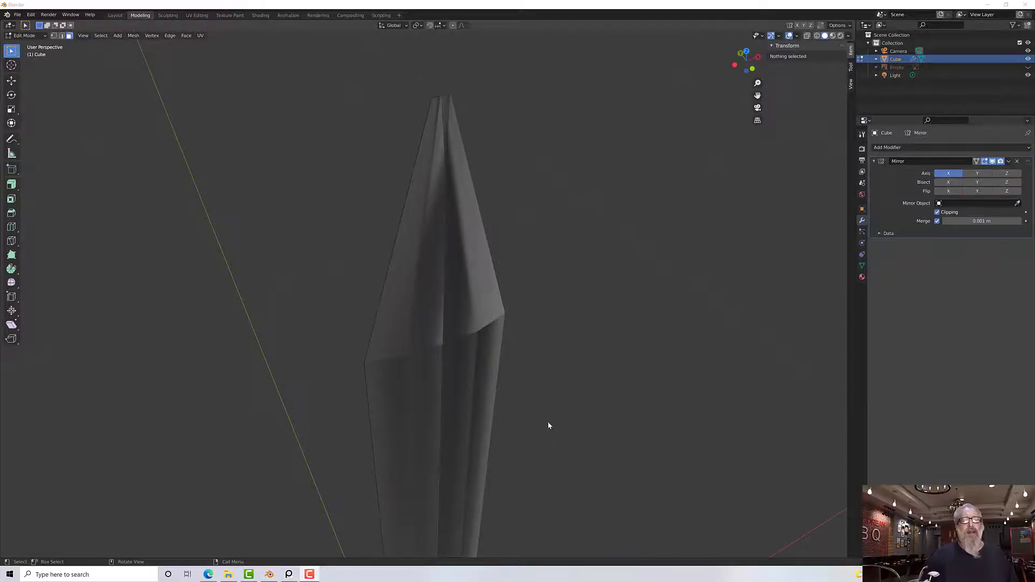
Add a single centred loop cut across the narrow outer edge of the blade tip, leaving its slide factor at 0.
{"action": "mouse_move", "coordinate": [547, 423]}
{"action": "middle_mouse_down"}
{"action": "mouse_move", "coordinate": [617, 439]}
{"action": "mouse_move", "coordinate": [549, 422]}
{"action": "middle_mouse_up"}
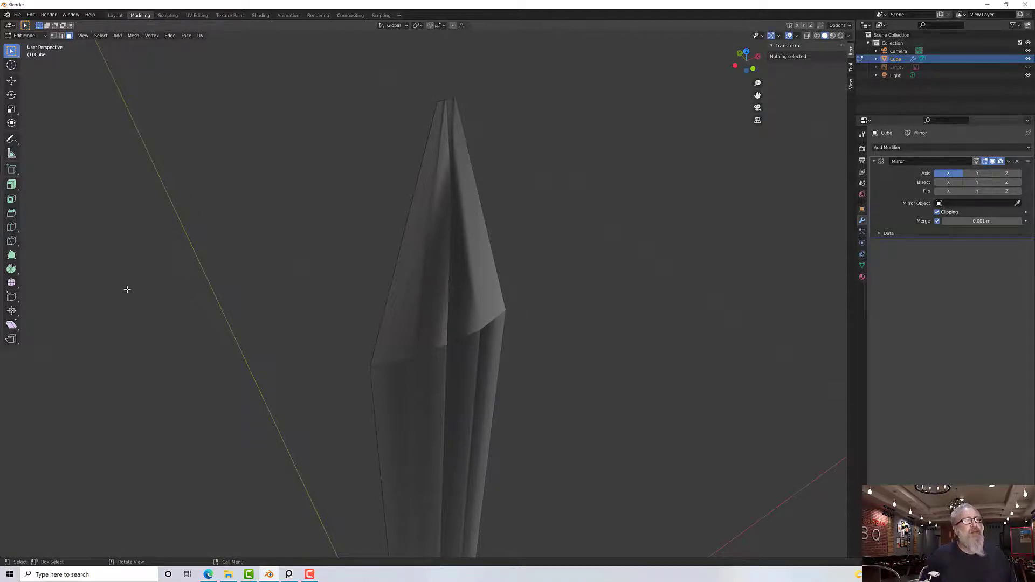
{"action": "left_click", "coordinate": [13, 228]}
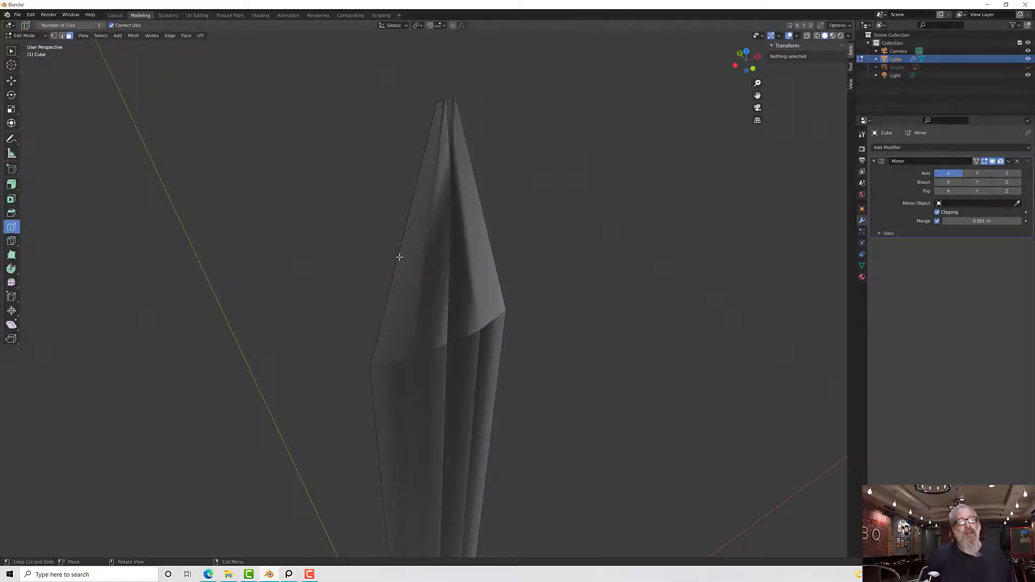
{"action": "scroll", "coordinate": [399, 256], "scroll_direction": "up", "scroll_amount": 4}
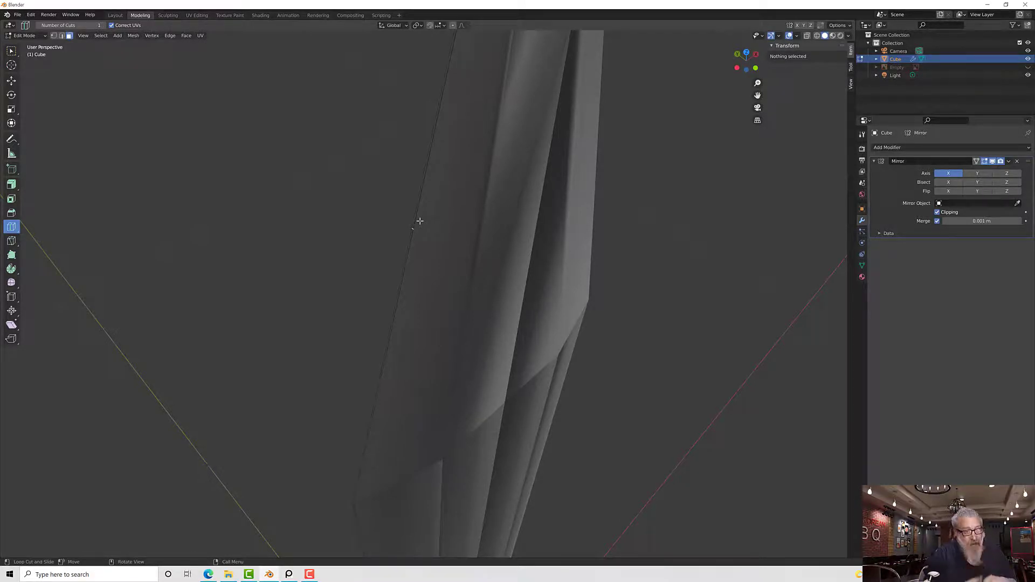
{"action": "left_click", "coordinate": [420, 221]}
{"action": "right_click", "coordinate": [420, 221]}
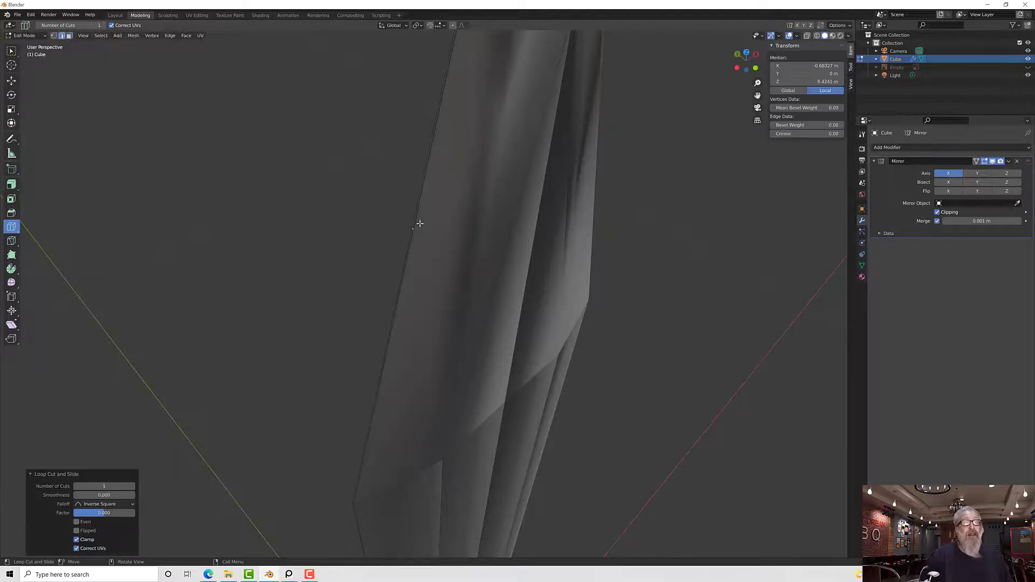
{"action": "middle_click_drag", "start_coordinate": [370, 232], "coordinate": [354, 234]}
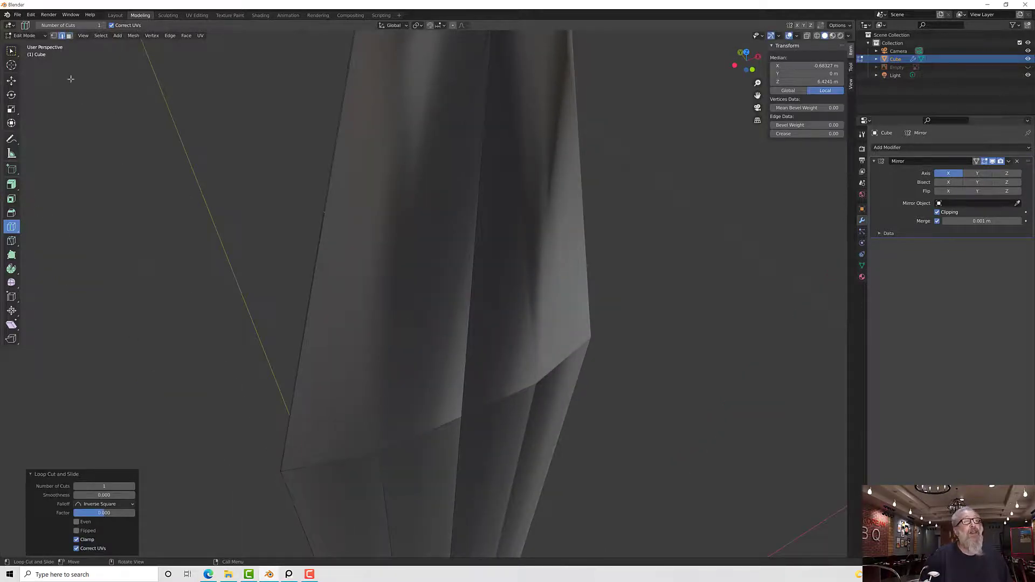
Move the new edge outward and slightly up to local X about -0.937 m and Z about 6.473 m, giving the tip a shoulder.
{"action": "left_click", "coordinate": [11, 50]}
{"action": "left_click_drag", "start_coordinate": [287, 191], "coordinate": [335, 226]}
{"action": "middle_click_drag", "start_coordinate": [335, 227], "coordinate": [308, 196]}
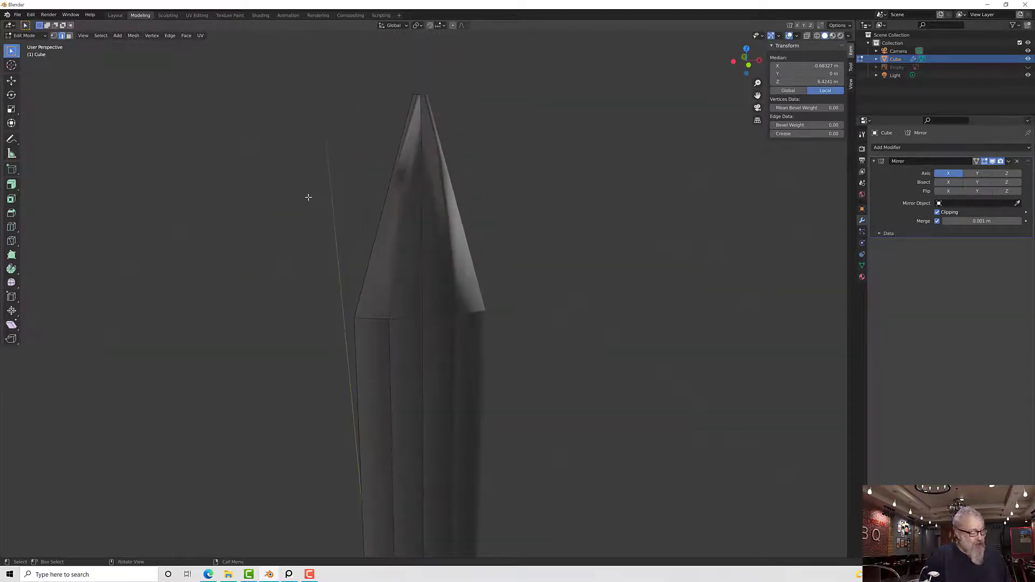
{"action": "key", "text": "shift+space"}
{"action": "key", "text": "g"}
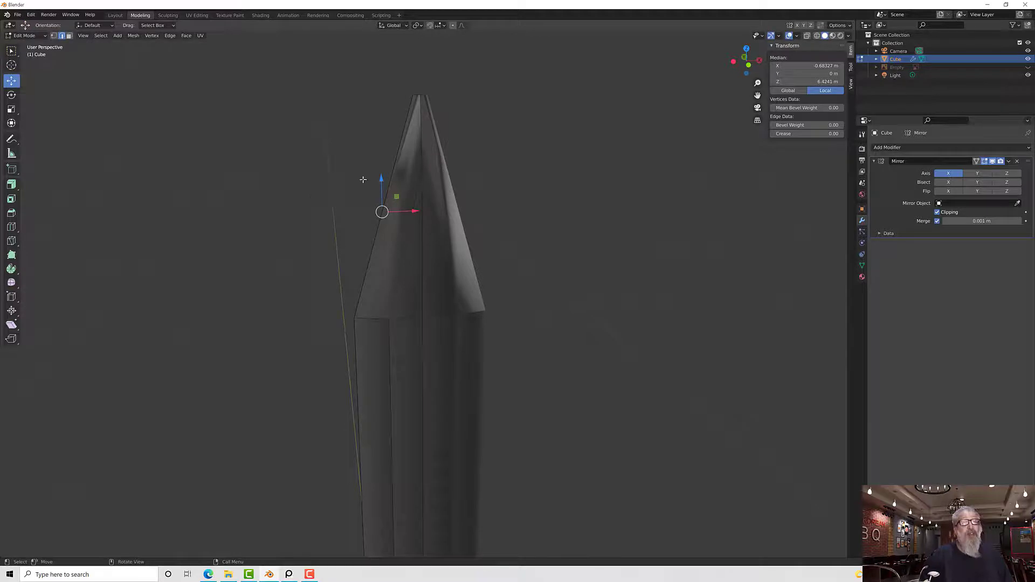
{"action": "mouse_move", "coordinate": [380, 177]}
{"action": "left_mouse_down"}
{"action": "mouse_move", "coordinate": [384, 154]}
{"action": "mouse_move", "coordinate": [398, 174]}
{"action": "left_mouse_up"}
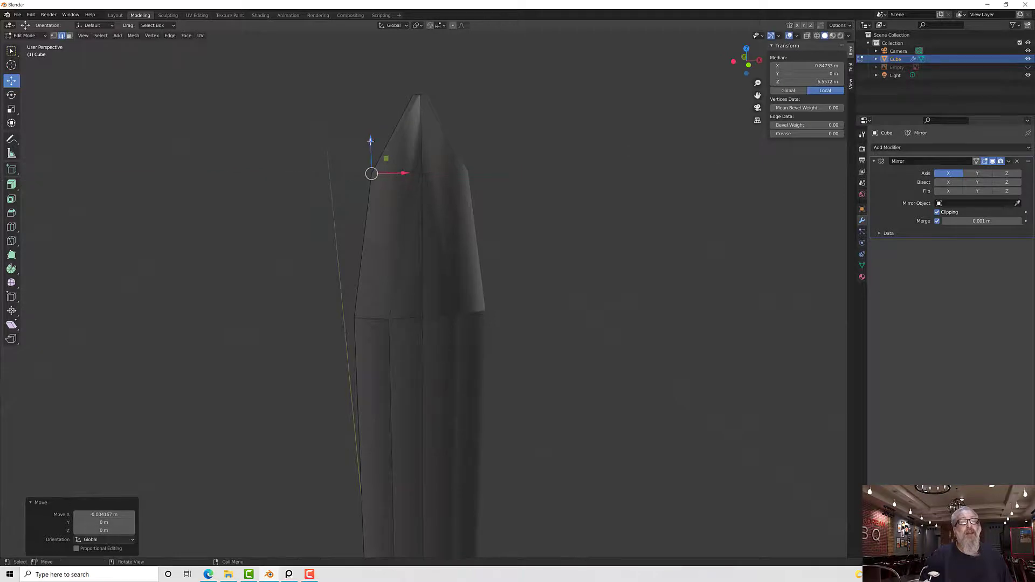
{"action": "left_click_drag", "start_coordinate": [370, 140], "coordinate": [370, 159]}
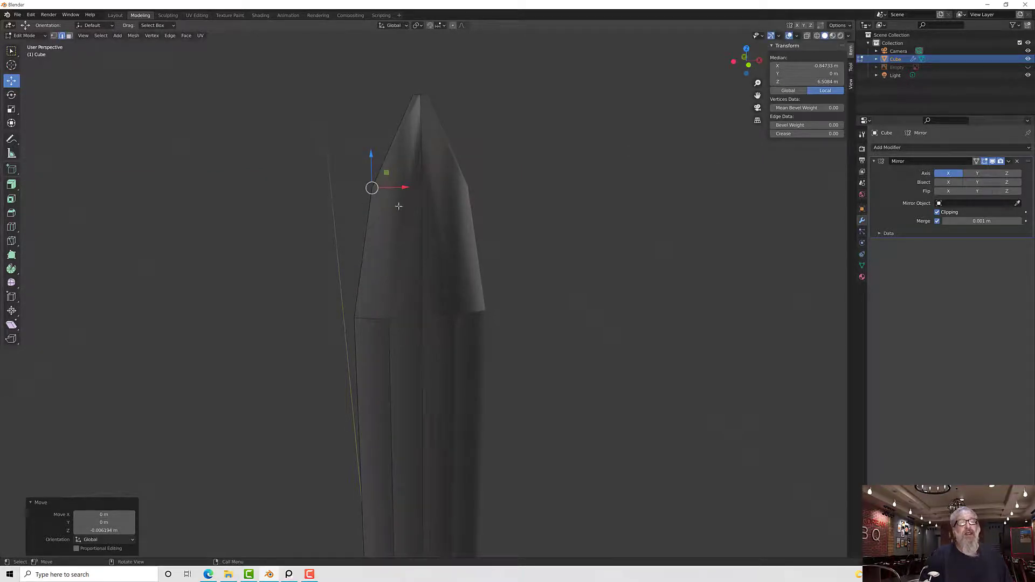
{"action": "left_click_drag", "start_coordinate": [386, 173], "coordinate": [382, 185]}
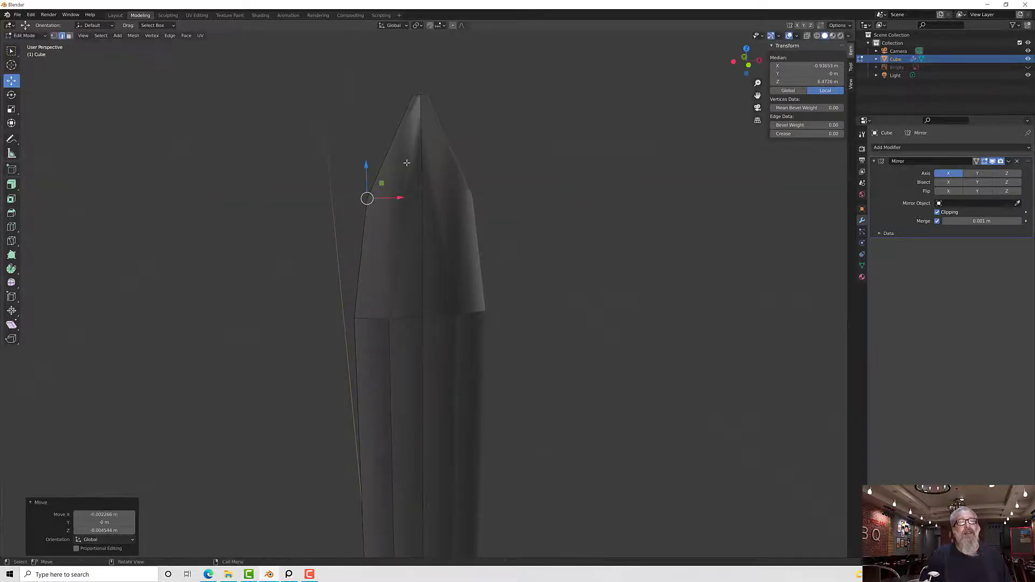
Move the short edge at the blade's point inward along X to about local X -0.076 m to sharpen the point.
{"action": "middle_click_drag", "start_coordinate": [412, 152], "coordinate": [410, 138]}
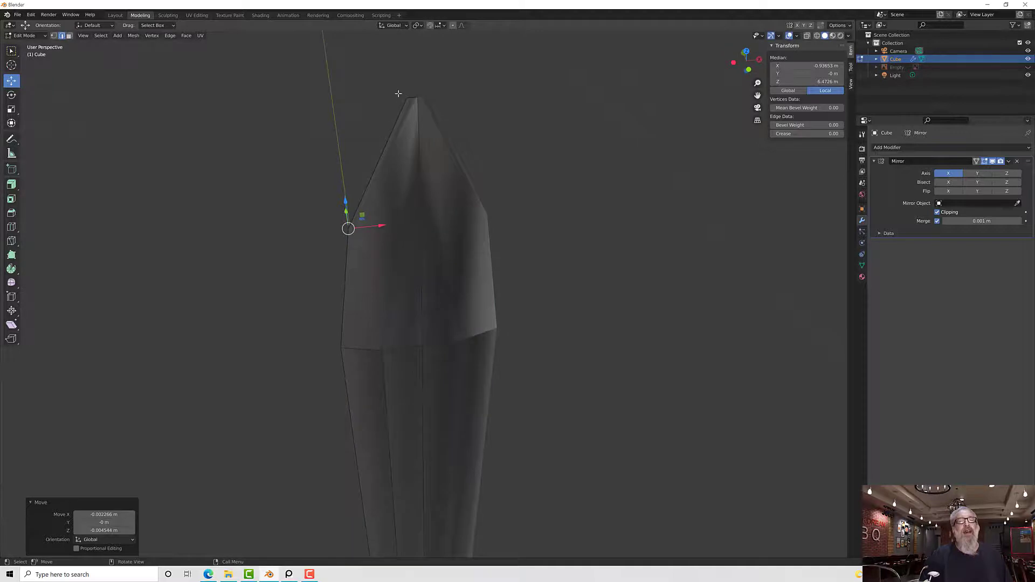
{"action": "left_click", "coordinate": [412, 106]}
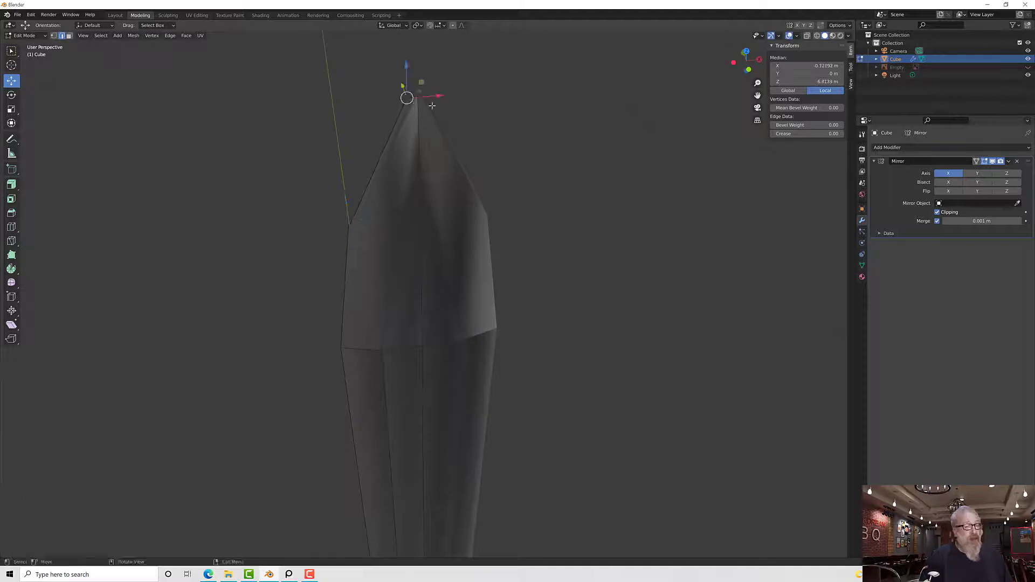
{"action": "left_click_drag", "start_coordinate": [440, 97], "coordinate": [445, 100]}
{"action": "scroll", "coordinate": [420, 172], "scroll_direction": "down", "scroll_amount": 2}
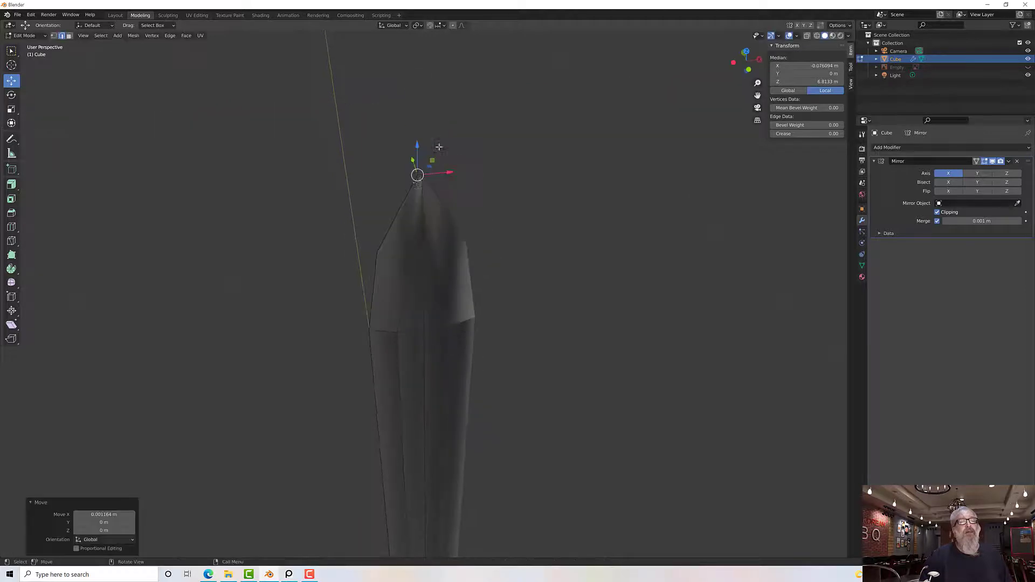
Clear the selection and reselect only the short corner edge at the shoulder of the blade tip.
{"action": "left_click", "coordinate": [380, 234], "text": "alt"}
{"action": "left_click", "coordinate": [344, 215]}
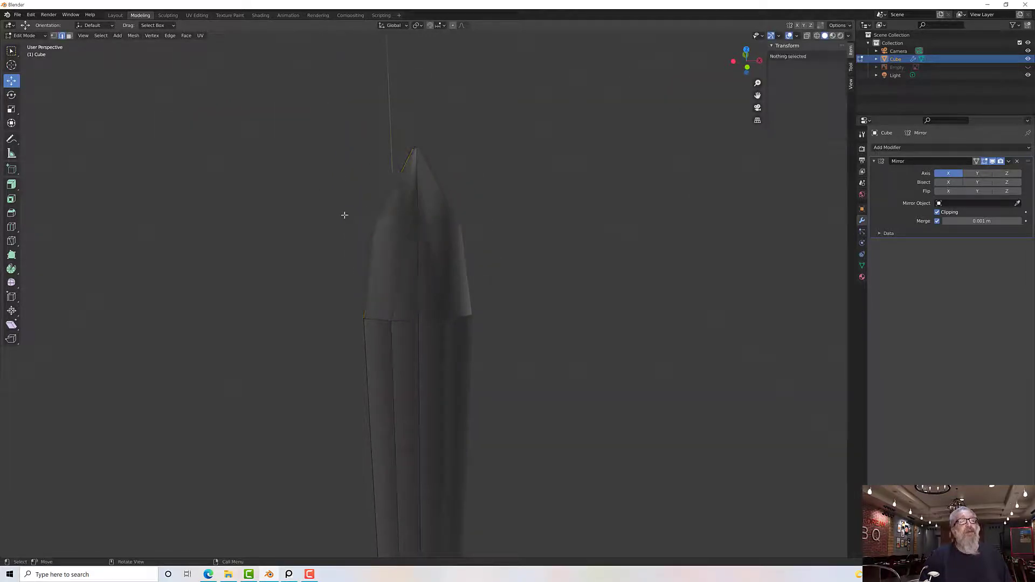
{"action": "scroll", "coordinate": [364, 234], "scroll_direction": "up", "scroll_amount": 2}
{"action": "mouse_move", "coordinate": [306, 171]}
{"action": "left_mouse_down"}
{"action": "mouse_move", "coordinate": [325, 178]}
{"action": "mouse_move", "coordinate": [322, 164]}
{"action": "left_mouse_up"}
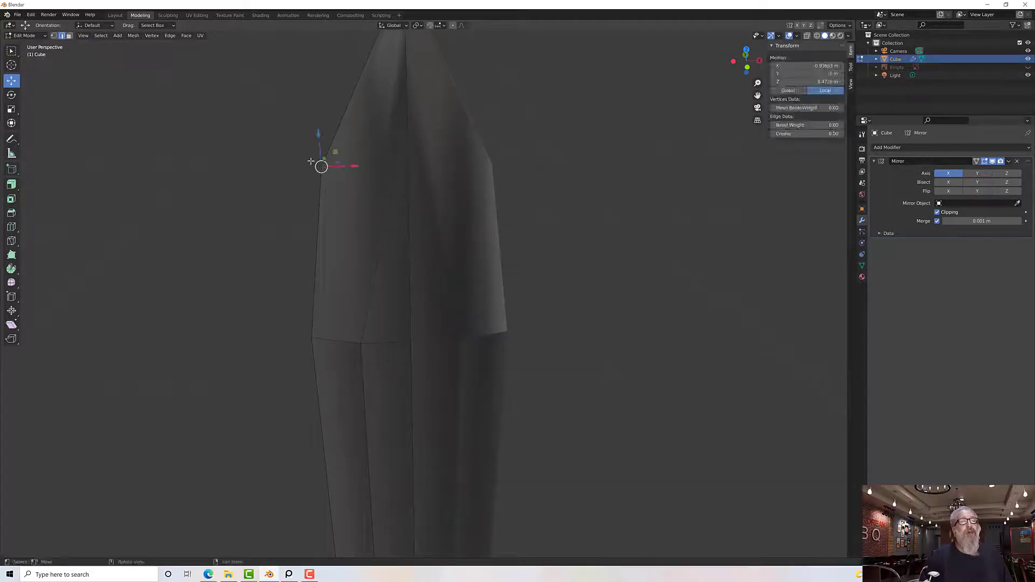
{"action": "middle_click_drag", "start_coordinate": [321, 166], "coordinate": [354, 199]}
{"action": "scroll", "coordinate": [360, 215], "scroll_direction": "up", "scroll_amount": 2}
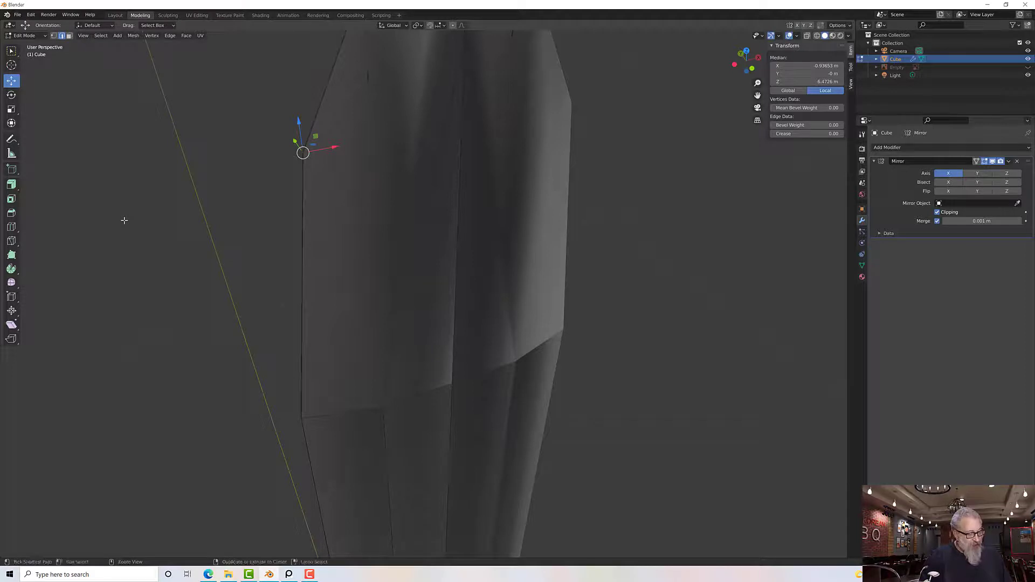
Bevel the selected shoulder edge with a width of about 0.387 m and 5 segments.
{"action": "key", "text": "ctrl+b"}
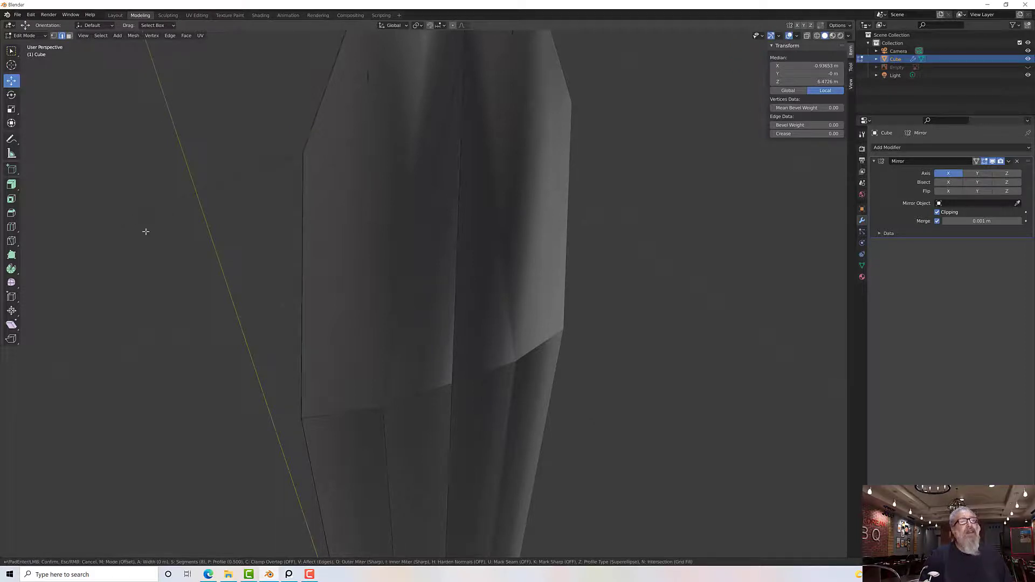
{"action": "scroll", "coordinate": [52, 319], "scroll_direction": "down", "scroll_amount": 5}
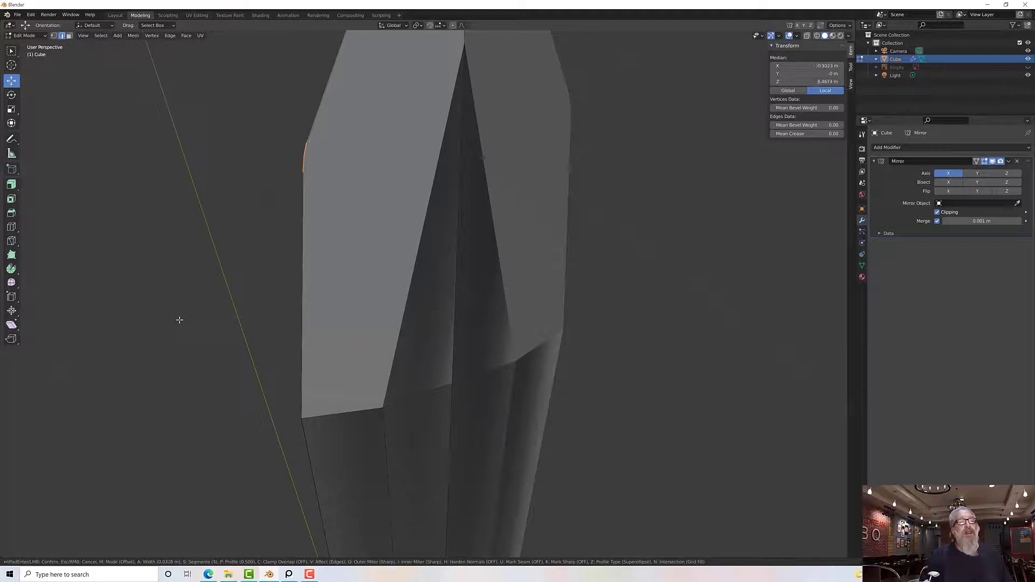
{"action": "scroll", "coordinate": [145, 394], "scroll_direction": "up", "scroll_amount": 1}
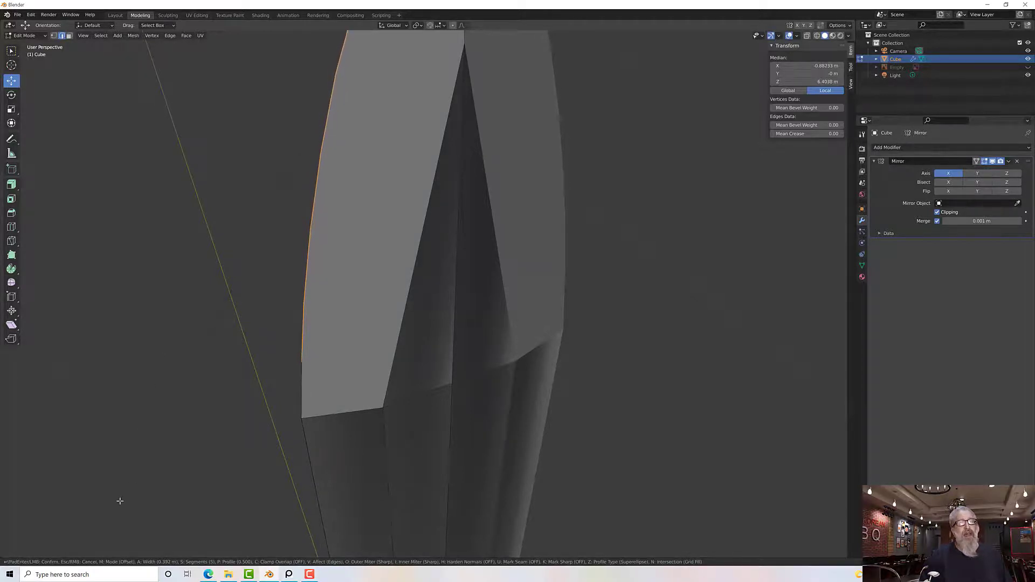
{"action": "scroll", "coordinate": [127, 486], "scroll_direction": "up", "scroll_amount": 1}
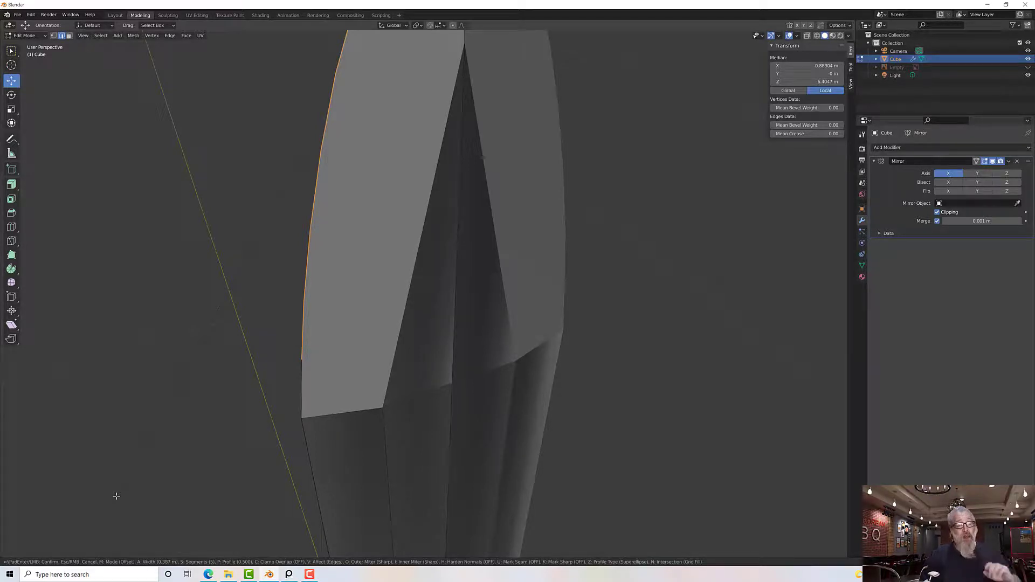
{"action": "left_click", "coordinate": [116, 496]}
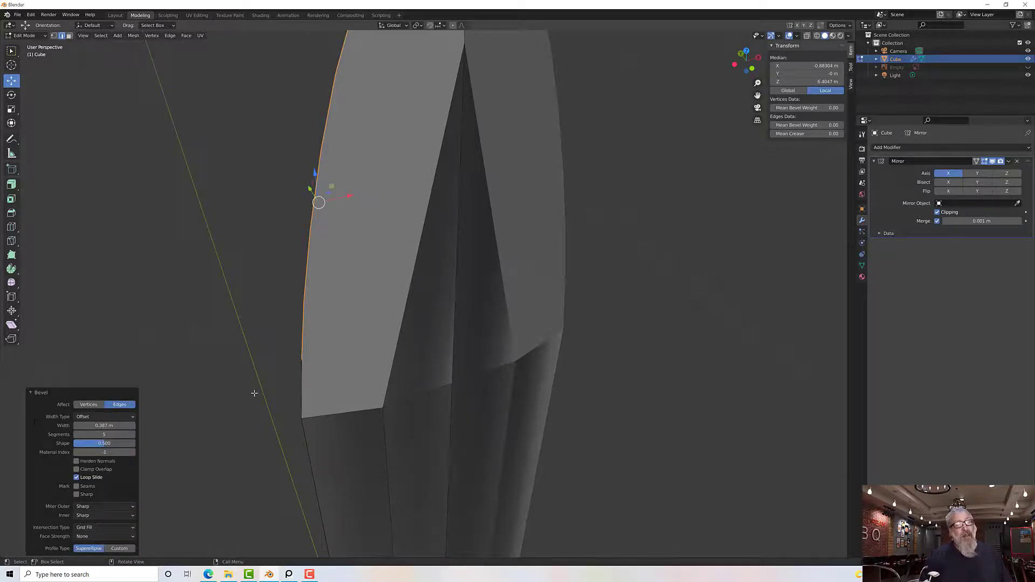
Try 6 and 5 segments for the shoulder bevel, ending with the segment count set to 4.
{"action": "scroll", "coordinate": [208, 409], "scroll_direction": "down", "scroll_amount": 3}
{"action": "scroll", "coordinate": [208, 409], "scroll_direction": "down", "scroll_amount": 1}
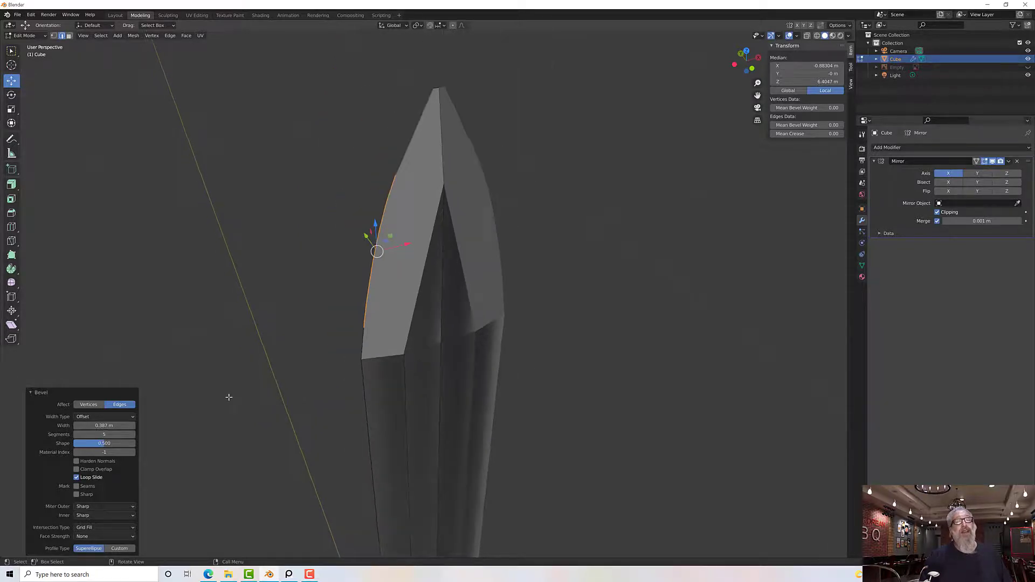
{"action": "middle_click_drag", "start_coordinate": [228, 397], "coordinate": [231, 372]}
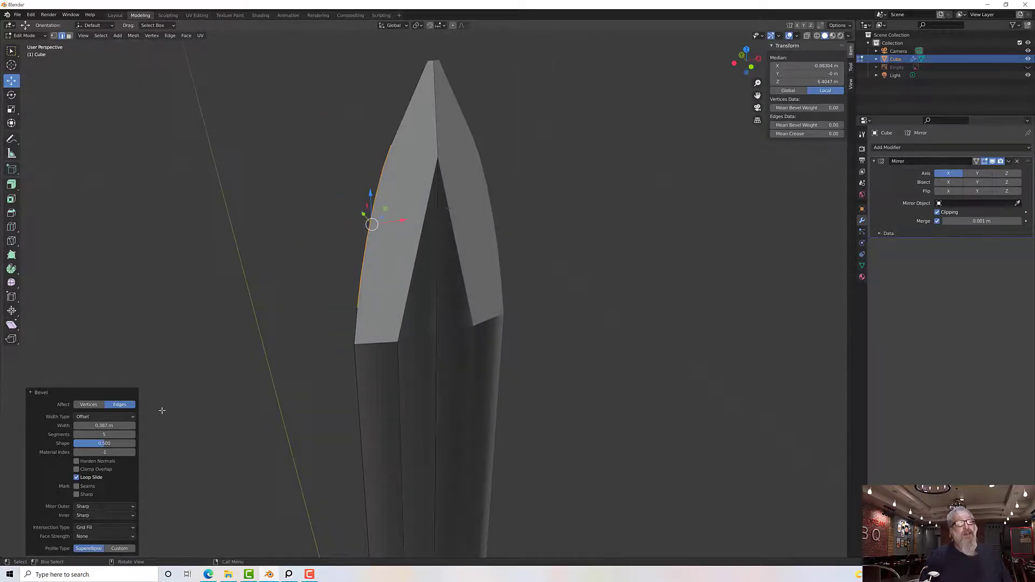
{"action": "left_click", "coordinate": [114, 434]}
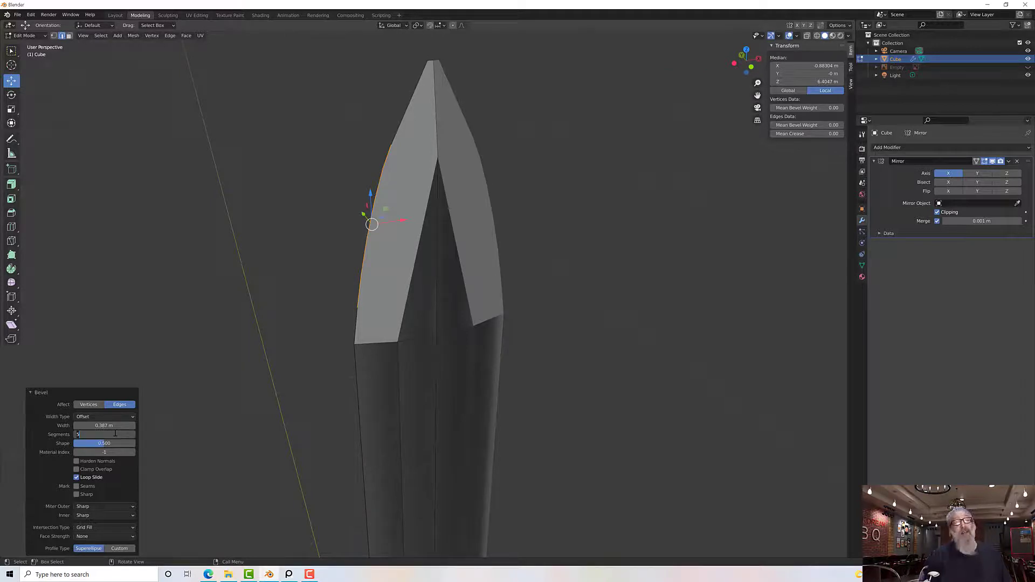
{"action": "type", "text": "6"}
{"action": "key", "text": "Return"}
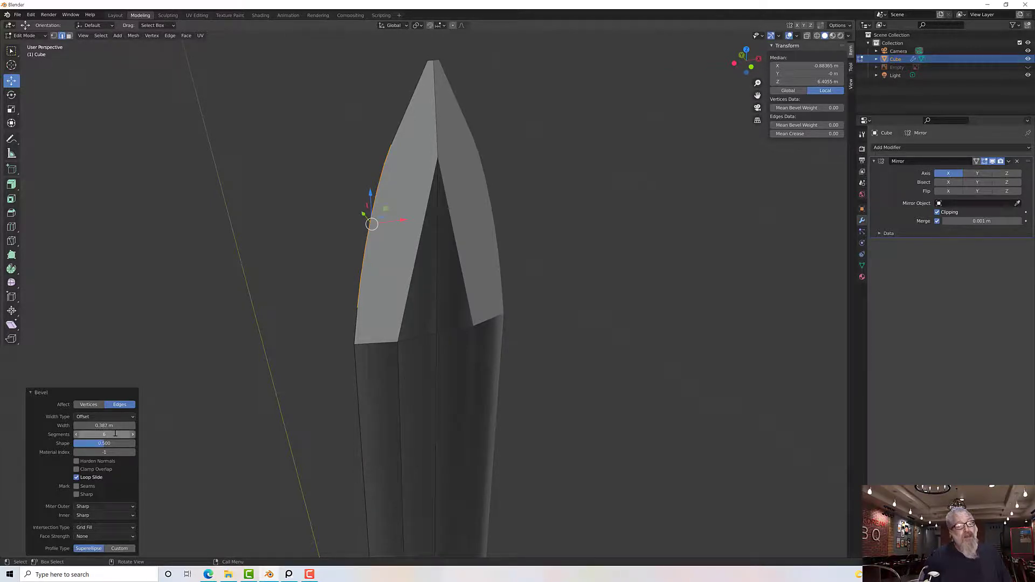
{"action": "left_click", "coordinate": [115, 434]}
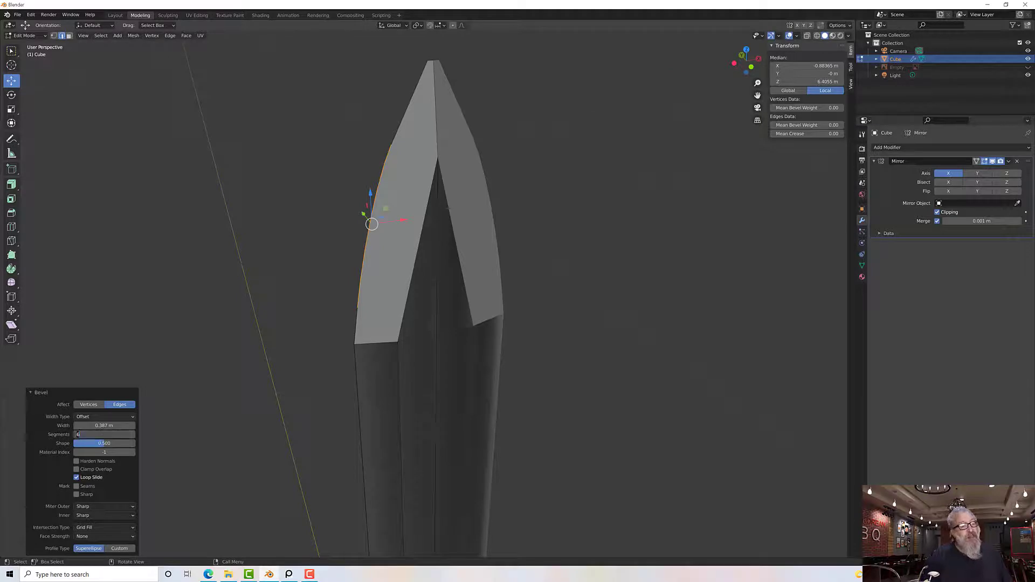
{"action": "key", "text": "Return"}
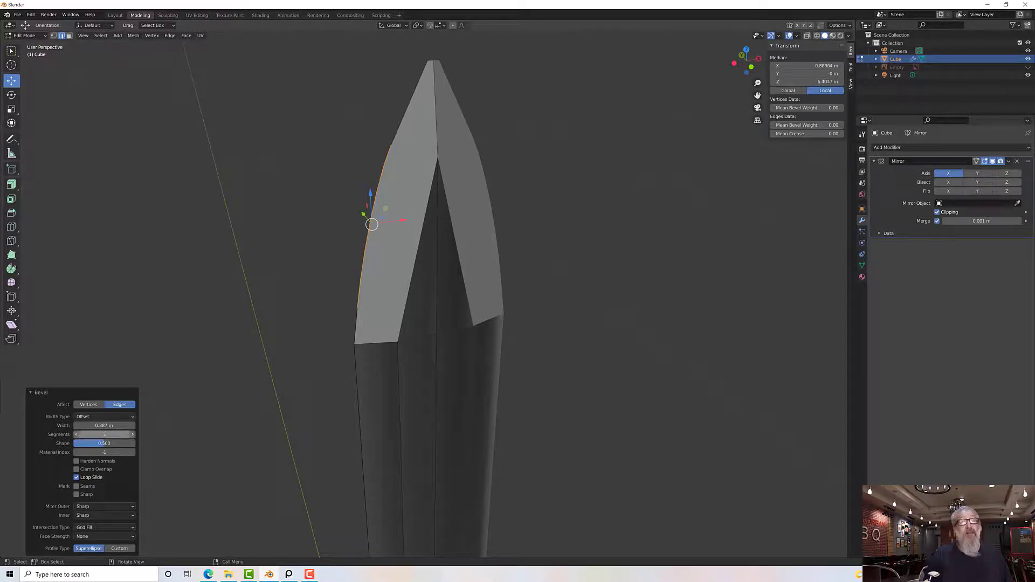
{"action": "key", "text": "KP_4"}
{"action": "left_click", "coordinate": [112, 434]}
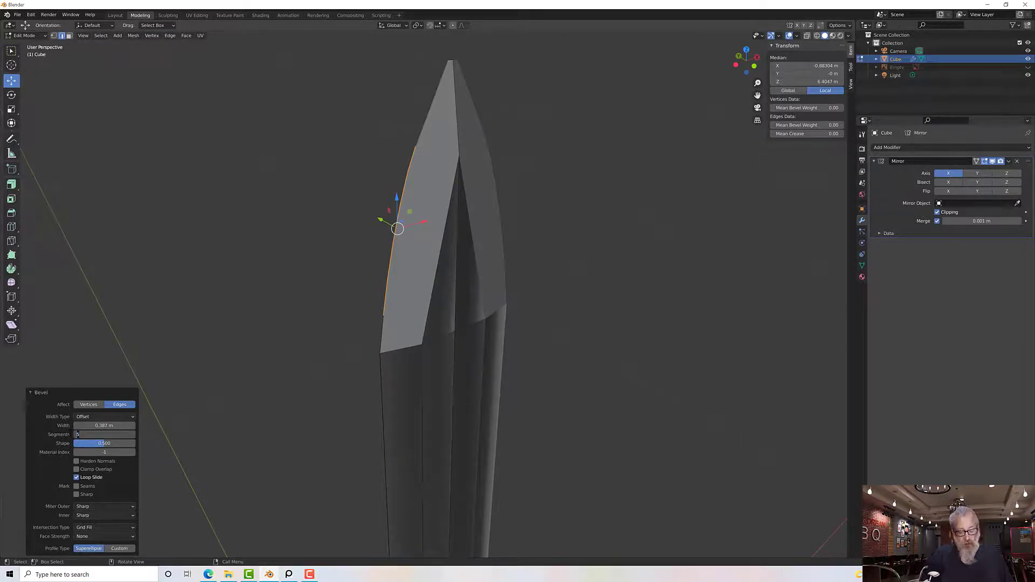
{"action": "type", "text": "4"}
{"action": "key", "text": "Return"}
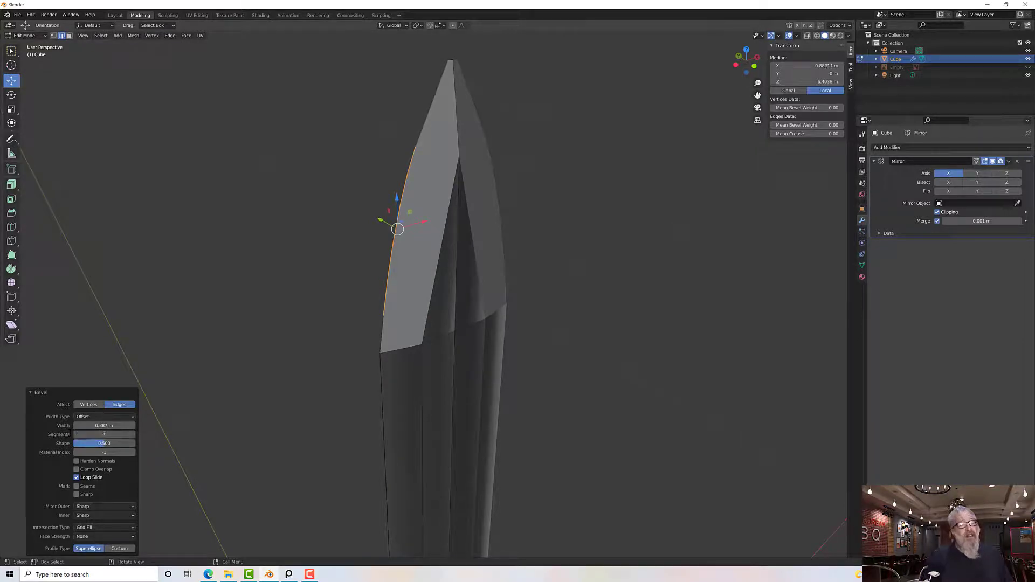
Inspect the rounded tip and undo the bevel on the shoulder edge.
{"action": "mouse_move", "coordinate": [208, 341]}
{"action": "middle_mouse_down"}
{"action": "mouse_move", "coordinate": [182, 318]}
{"action": "mouse_move", "coordinate": [173, 325]}
{"action": "mouse_move", "coordinate": [182, 334]}
{"action": "mouse_move", "coordinate": [176, 298]}
{"action": "mouse_move", "coordinate": [123, 307]}
{"action": "mouse_move", "coordinate": [123, 318]}
{"action": "mouse_move", "coordinate": [163, 329]}
{"action": "mouse_move", "coordinate": [338, 330]}
{"action": "mouse_move", "coordinate": [189, 334]}
{"action": "middle_mouse_up"}
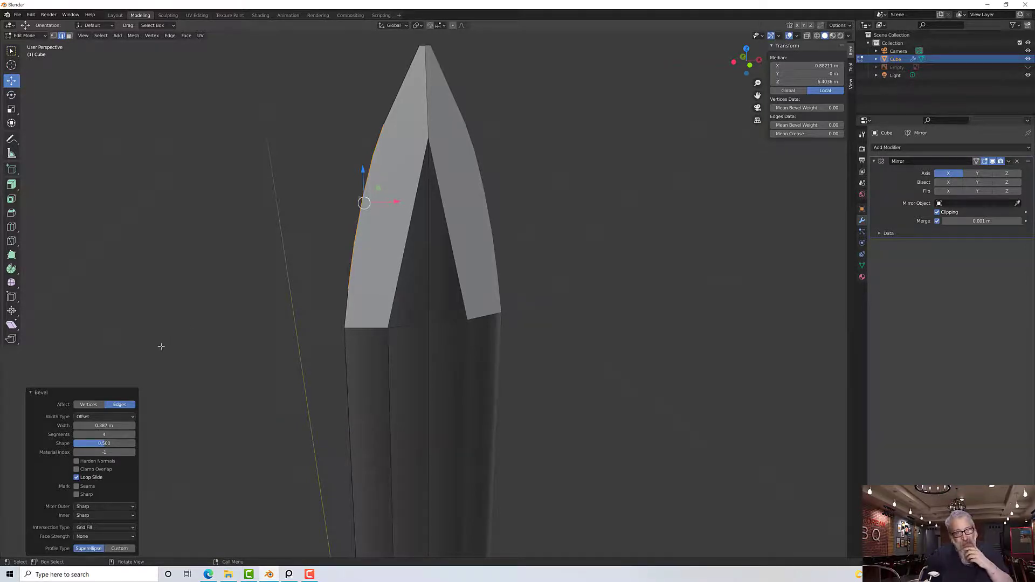
{"action": "middle_click_drag", "start_coordinate": [218, 341], "coordinate": [241, 332]}
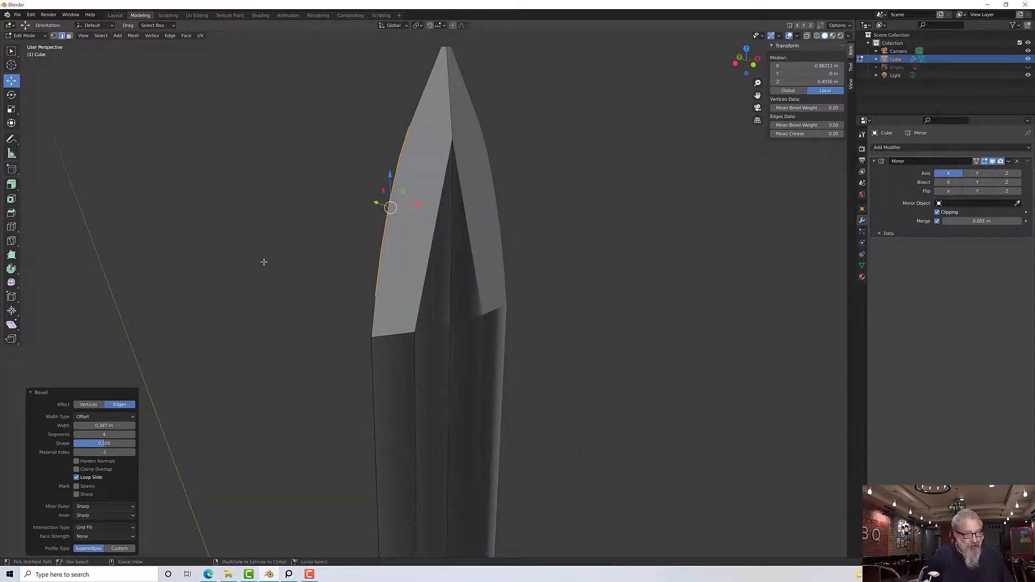
{"action": "key", "text": "ctrl+z"}
Raise the shoulder edge of the blade tip by about 0.0053 m along Z.
{"action": "middle_click_drag", "start_coordinate": [274, 260], "coordinate": [254, 257]}
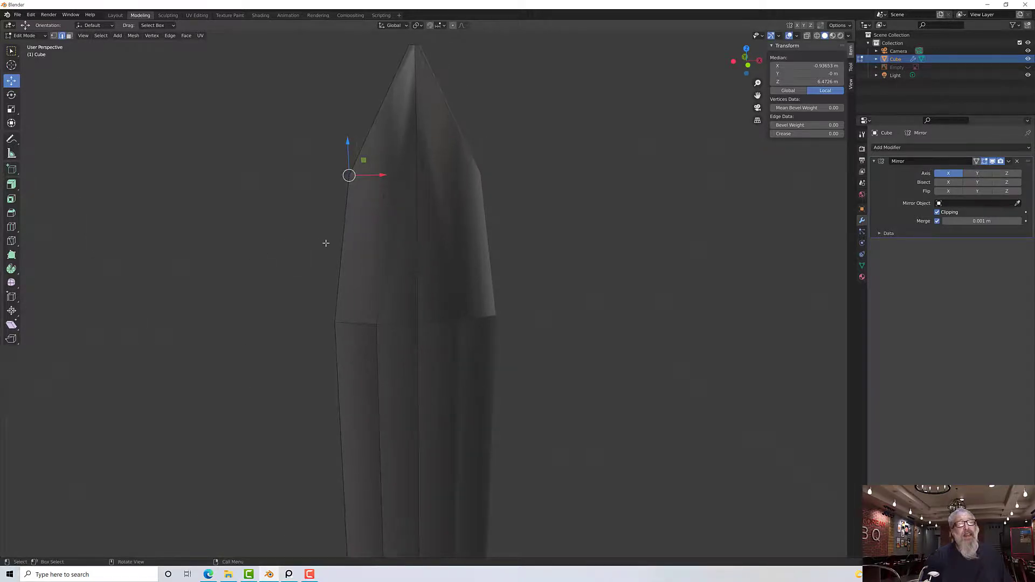
{"action": "middle_click_drag", "start_coordinate": [326, 243], "coordinate": [330, 245]}
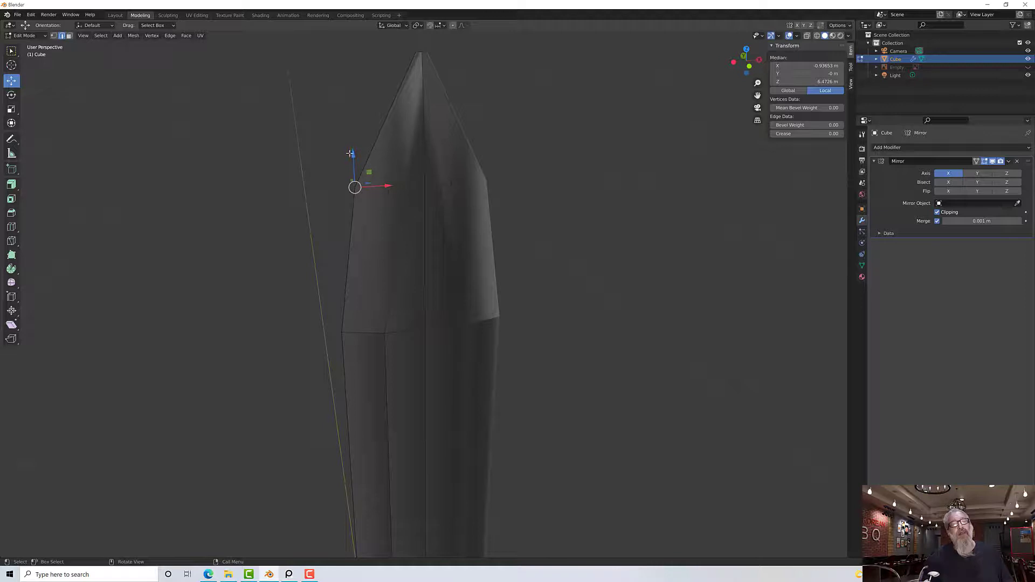
{"action": "left_click_drag", "start_coordinate": [354, 186], "coordinate": [350, 144]}
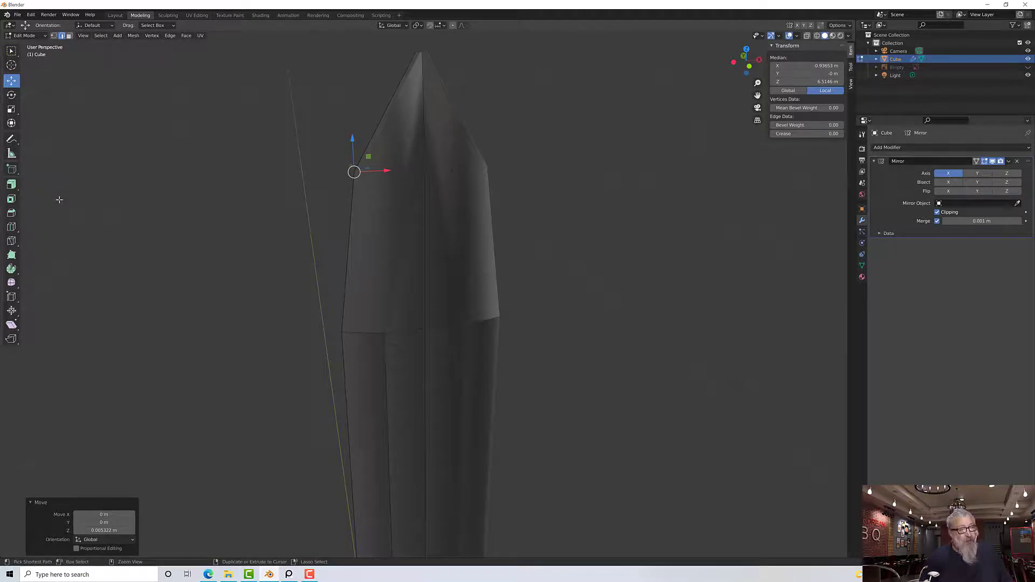
Cancel a trial bevel and move the shoulder edge about 0.0039 m along X and 0.0091 m along Z.
{"action": "key", "text": "ctrl+b"}
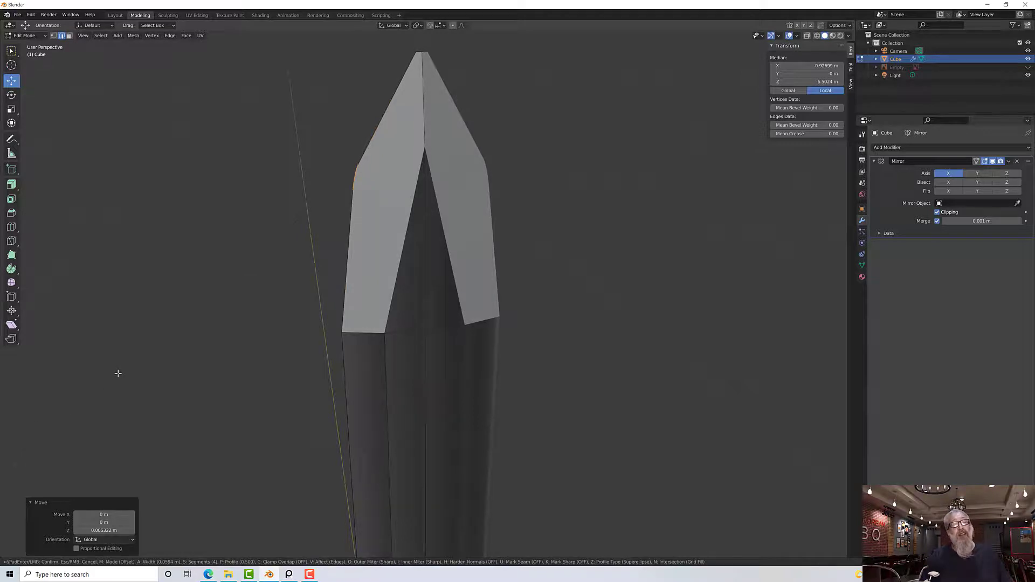
{"action": "key", "text": "Escape"}
{"action": "mouse_move", "coordinate": [178, 322]}
{"action": "middle_mouse_down"}
{"action": "mouse_move", "coordinate": [197, 338]}
{"action": "mouse_move", "coordinate": [171, 331]}
{"action": "middle_mouse_up"}
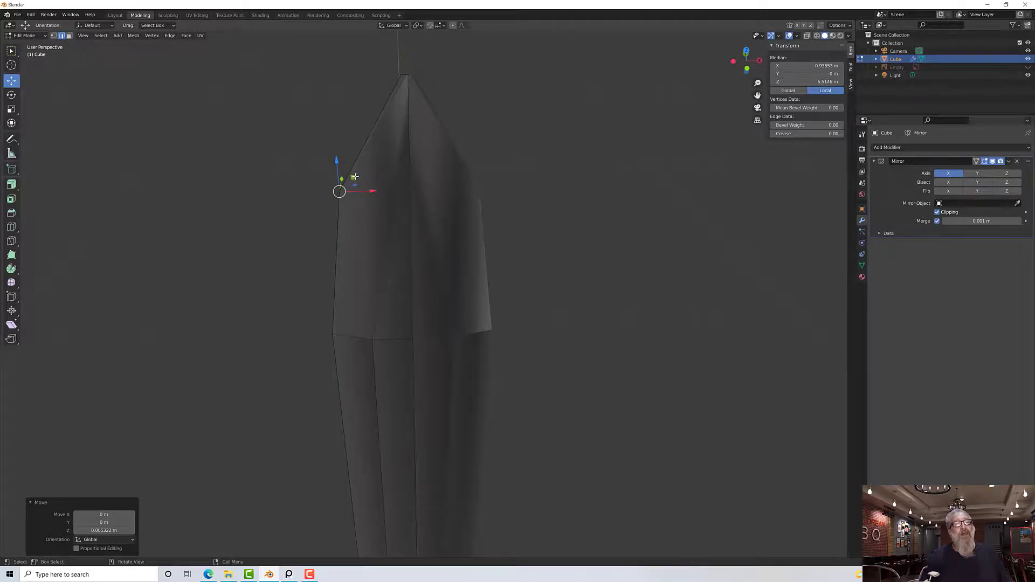
{"action": "left_click_drag", "start_coordinate": [354, 176], "coordinate": [363, 152]}
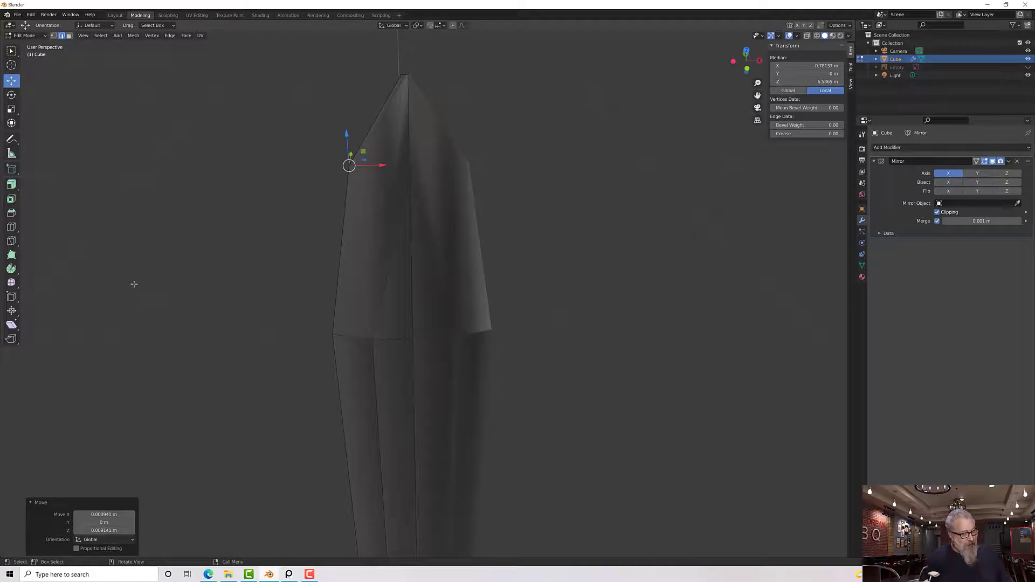
Bevel the repositioned shoulder edge with a width of about 0.678 m and 5 segments.
{"action": "key", "text": "ctrl+b"}
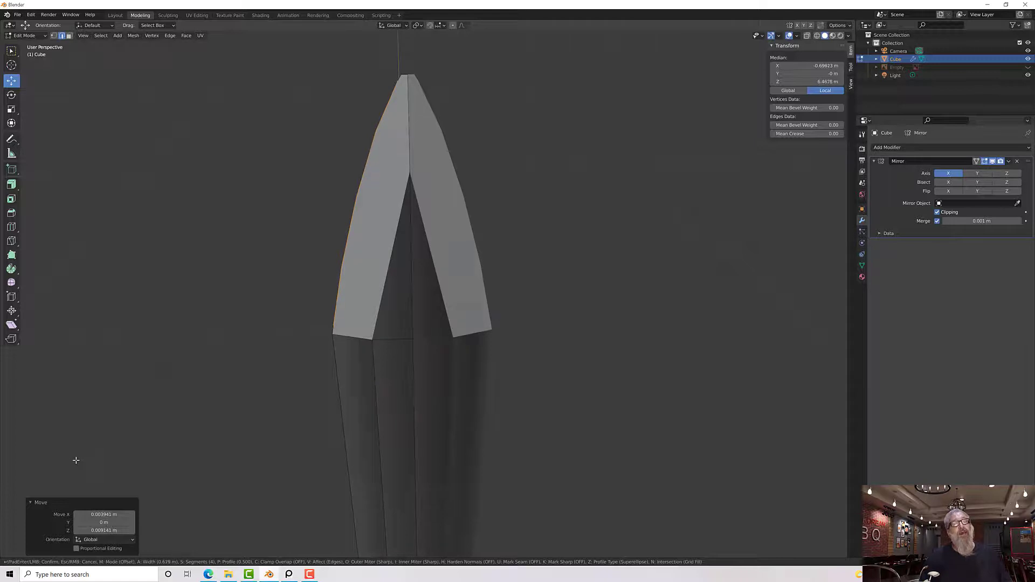
{"action": "middle_click_drag", "start_coordinate": [148, 421], "coordinate": [186, 391]}
{"action": "left_click", "coordinate": [130, 433]}
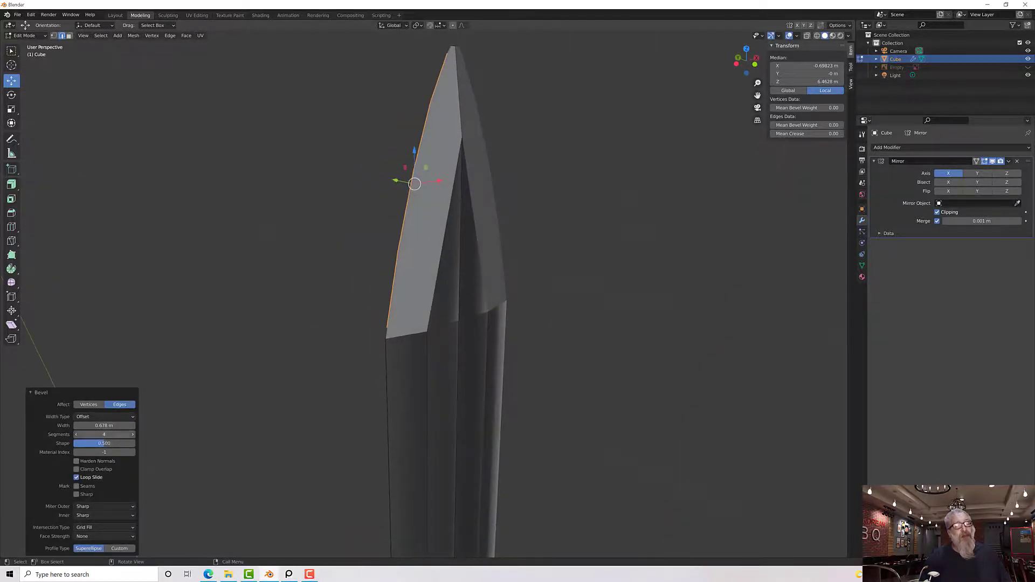
{"action": "type", "text": "5"}
{"action": "key", "text": "Return"}
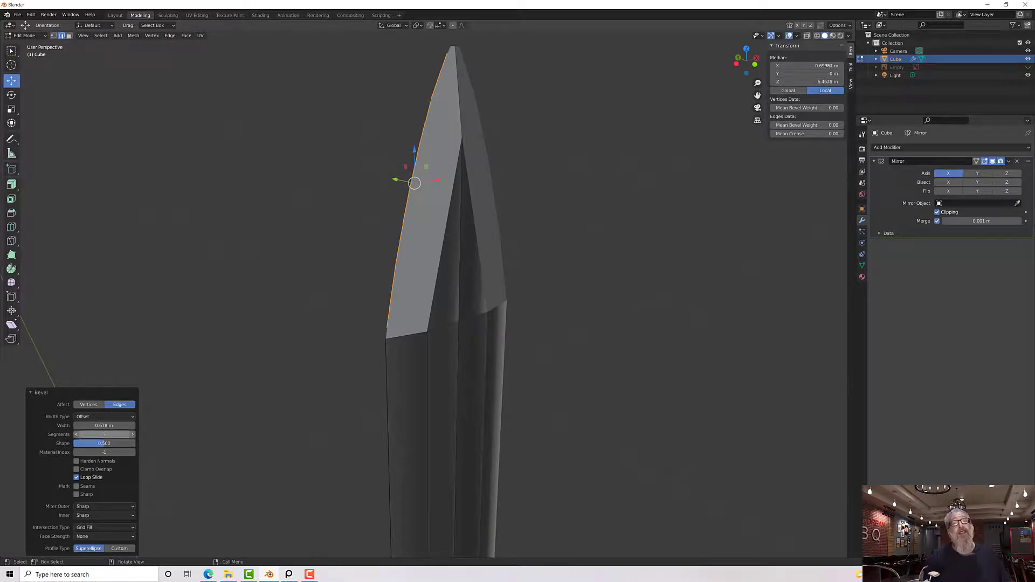
Set the shoulder bevel's segment count to 56.
{"action": "left_click", "coordinate": [104, 434]}
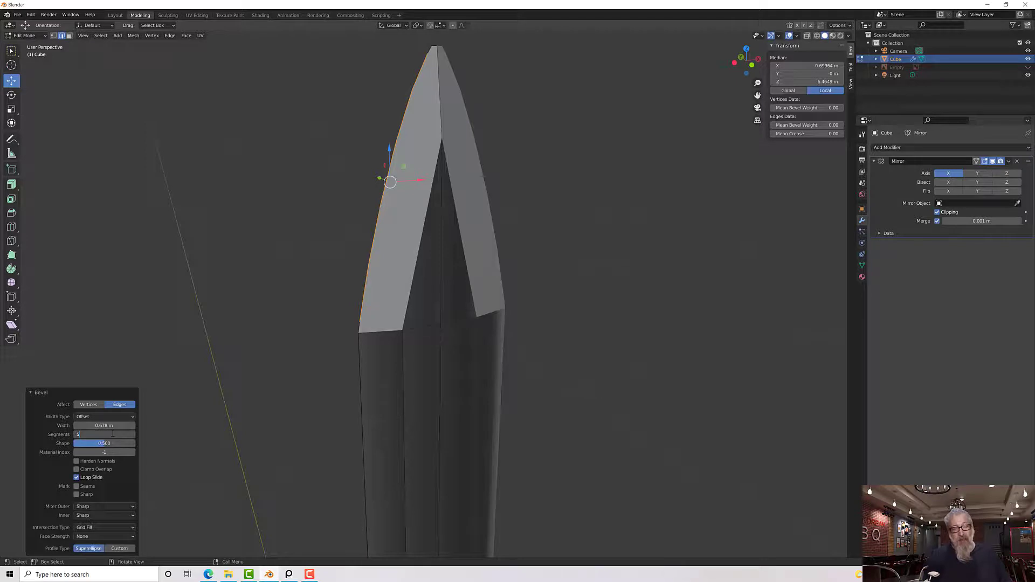
{"action": "type", "text": "56"}
{"action": "key", "text": "Return"}
Examine the blade tip's shape against the whole sword and check the blade's thin edge up close from several angles.
{"action": "middle_click_drag", "start_coordinate": [157, 355], "coordinate": [366, 446]}
{"action": "scroll", "coordinate": [263, 335], "scroll_direction": "down", "scroll_amount": 4}
{"action": "scroll", "coordinate": [263, 334], "scroll_direction": "down", "scroll_amount": 2}
{"action": "scroll", "coordinate": [291, 373], "scroll_direction": "down", "scroll_amount": 4}
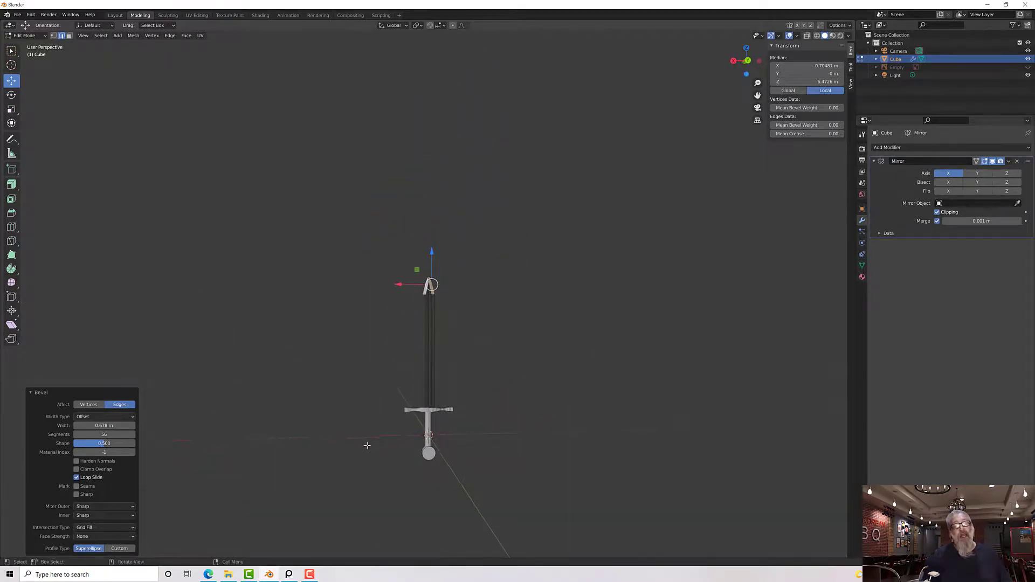
{"action": "scroll", "coordinate": [413, 427], "scroll_direction": "up", "scroll_amount": 8}
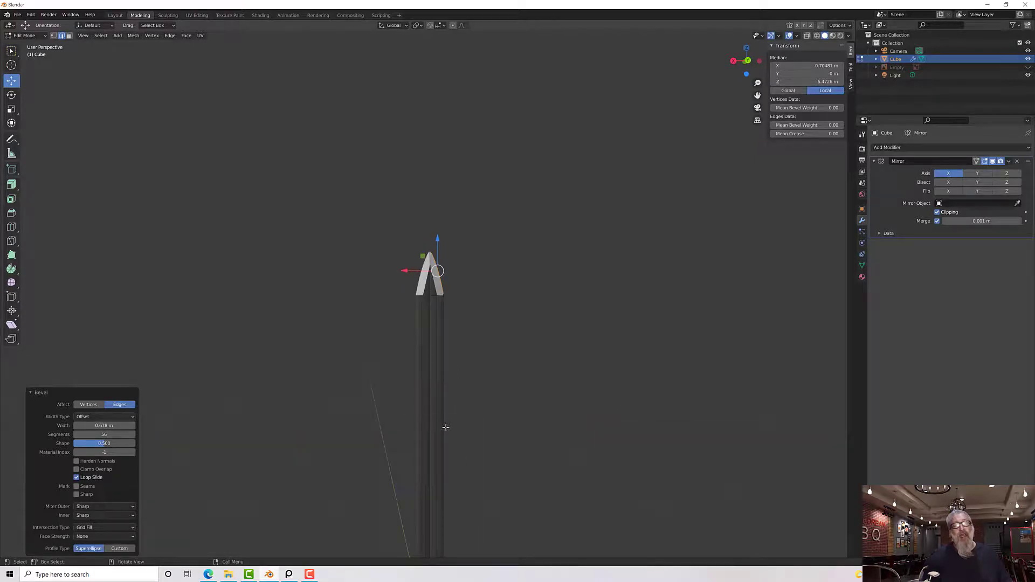
{"action": "middle_click_drag", "start_coordinate": [455, 430], "coordinate": [420, 498]}
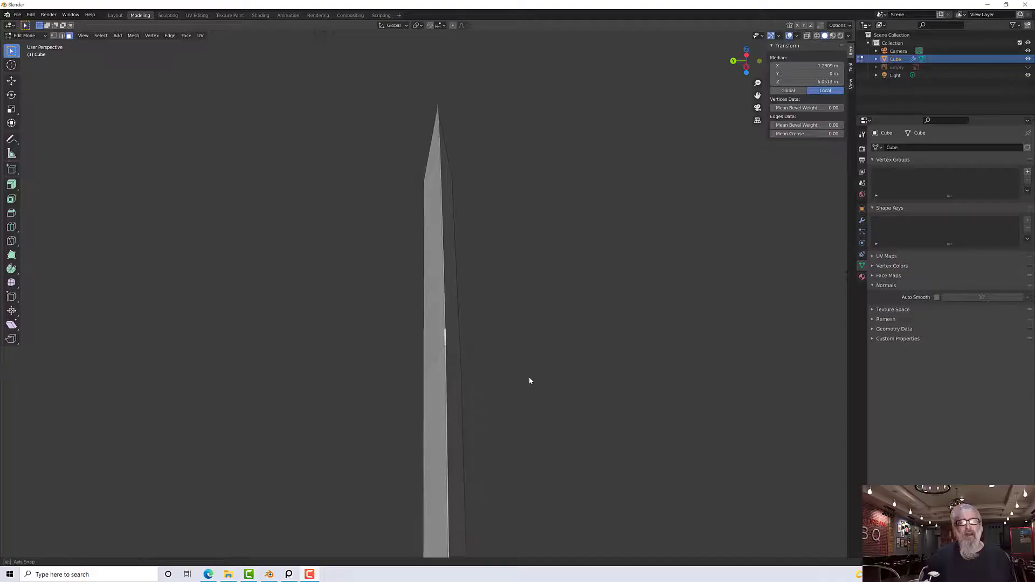
{"action": "middle_click_drag", "start_coordinate": [529, 381], "coordinate": [484, 406]}
{"action": "scroll", "coordinate": [540, 408], "scroll_direction": "up", "scroll_amount": 2}
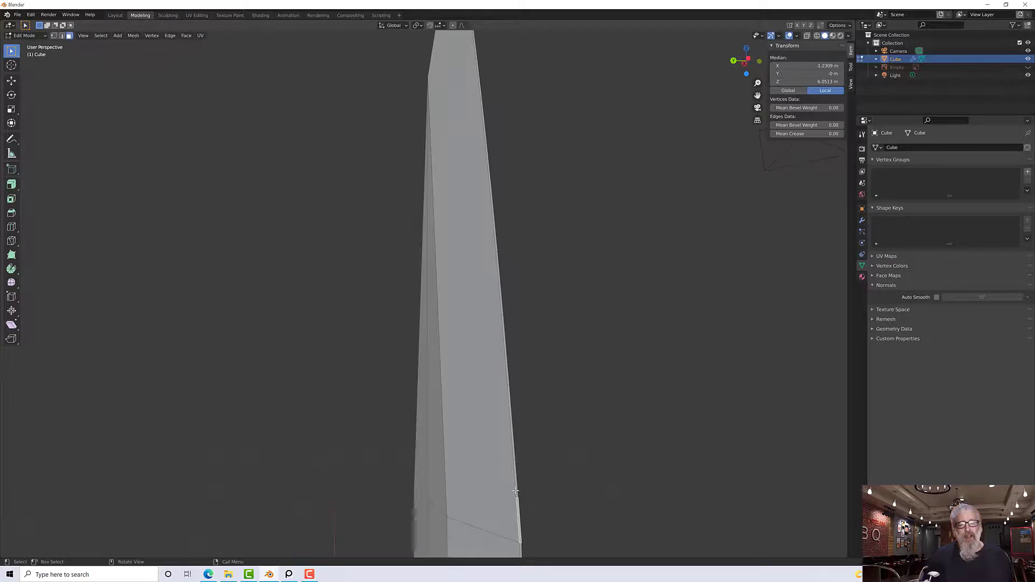
Clear the selection and add one centred lengthwise loop cut along the blade's thin edge face with Loop Cut and Slide.
{"action": "middle_click_drag", "start_coordinate": [552, 476], "coordinate": [543, 461]}
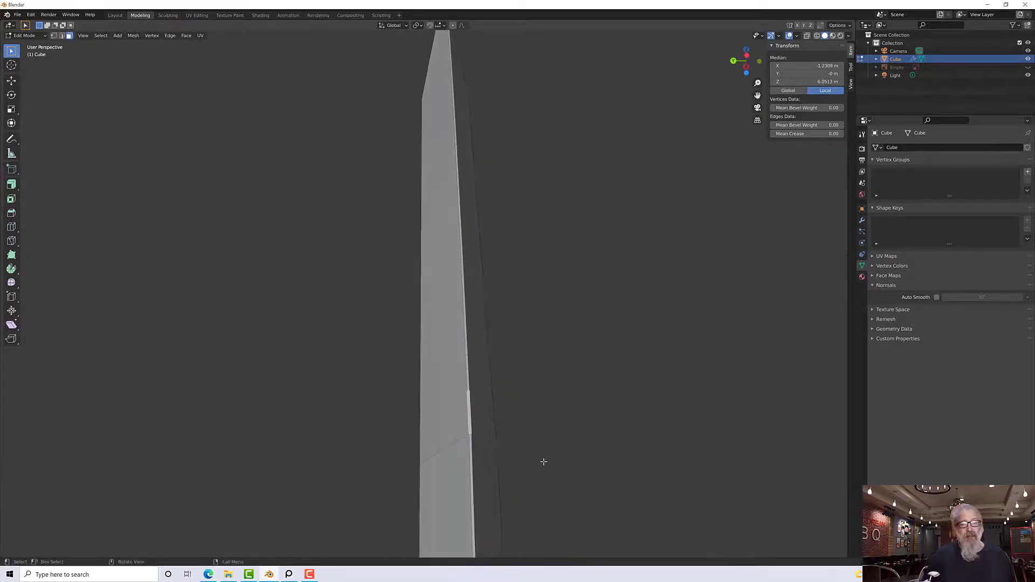
{"action": "scroll", "coordinate": [489, 448], "scroll_direction": "down", "scroll_amount": 8}
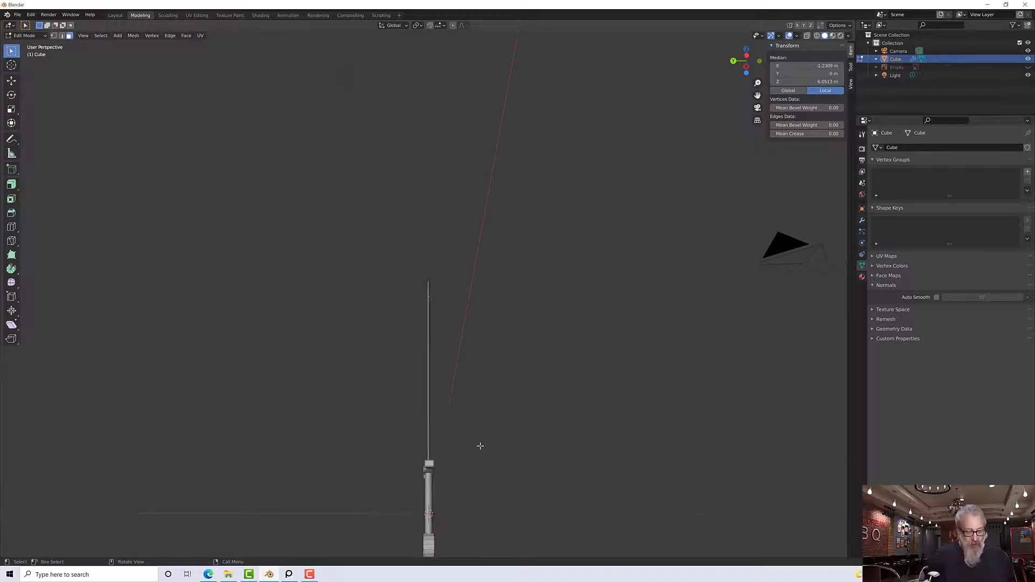
{"action": "scroll", "coordinate": [420, 296], "scroll_direction": "up", "scroll_amount": 8}
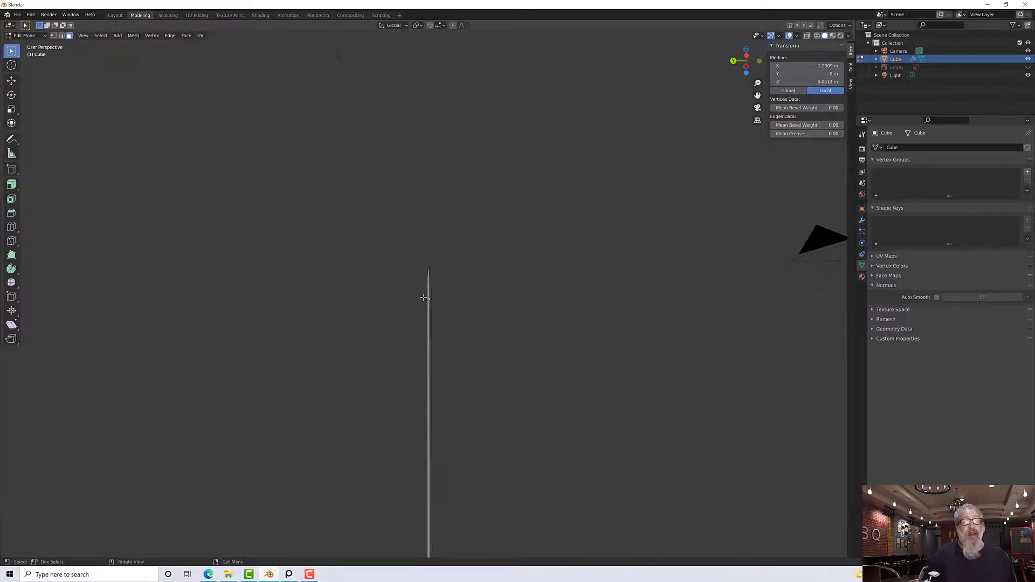
{"action": "scroll", "coordinate": [443, 330], "scroll_direction": "up", "scroll_amount": 2}
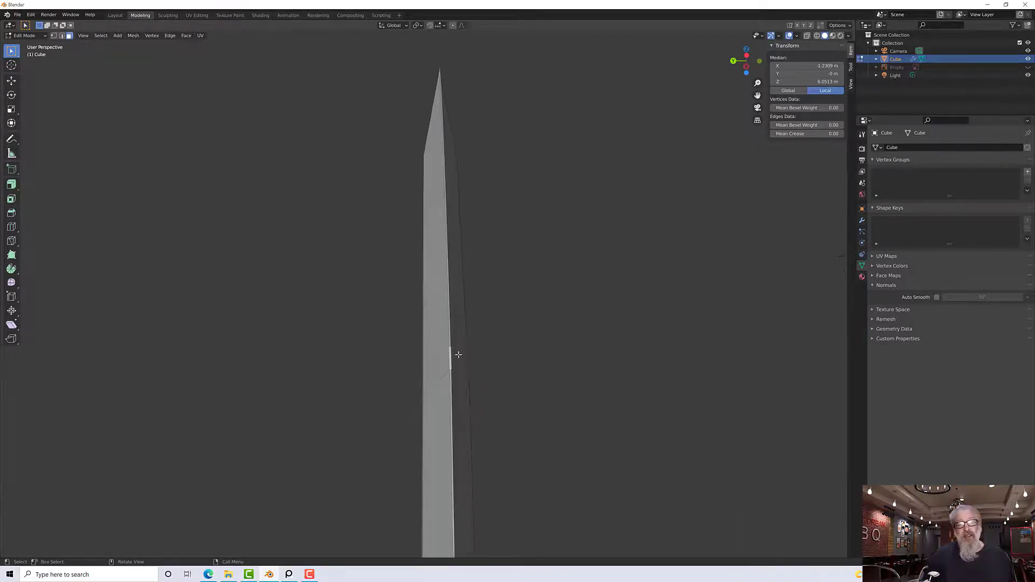
{"action": "scroll", "coordinate": [453, 381], "scroll_direction": "up", "scroll_amount": 2}
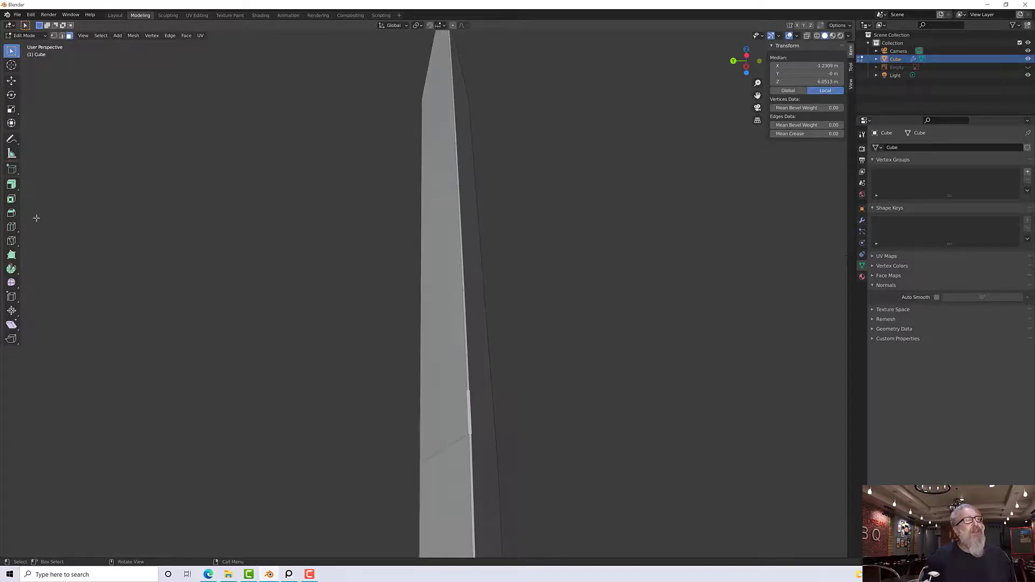
{"action": "left_click", "coordinate": [106, 273]}
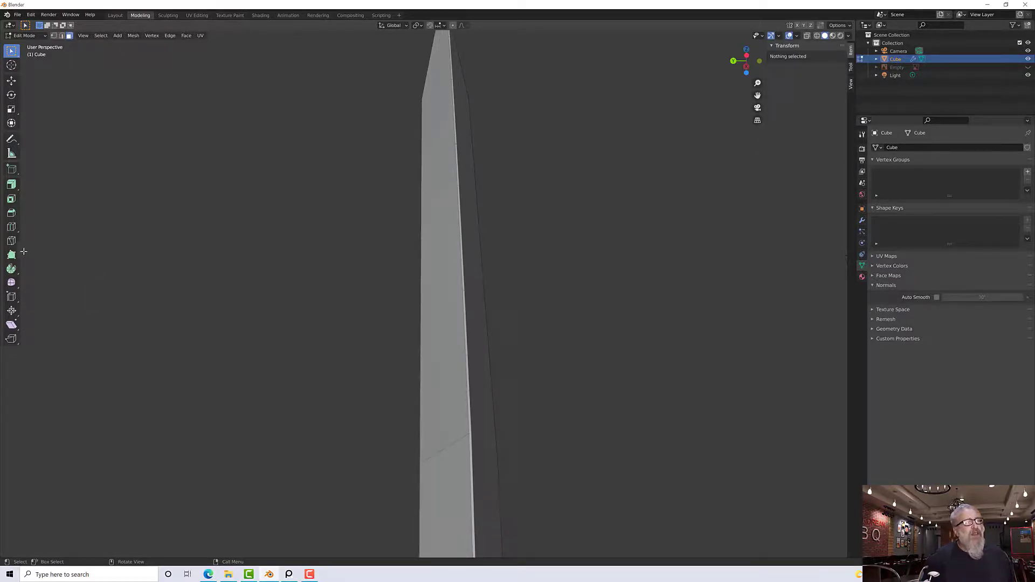
{"action": "left_click", "coordinate": [13, 228]}
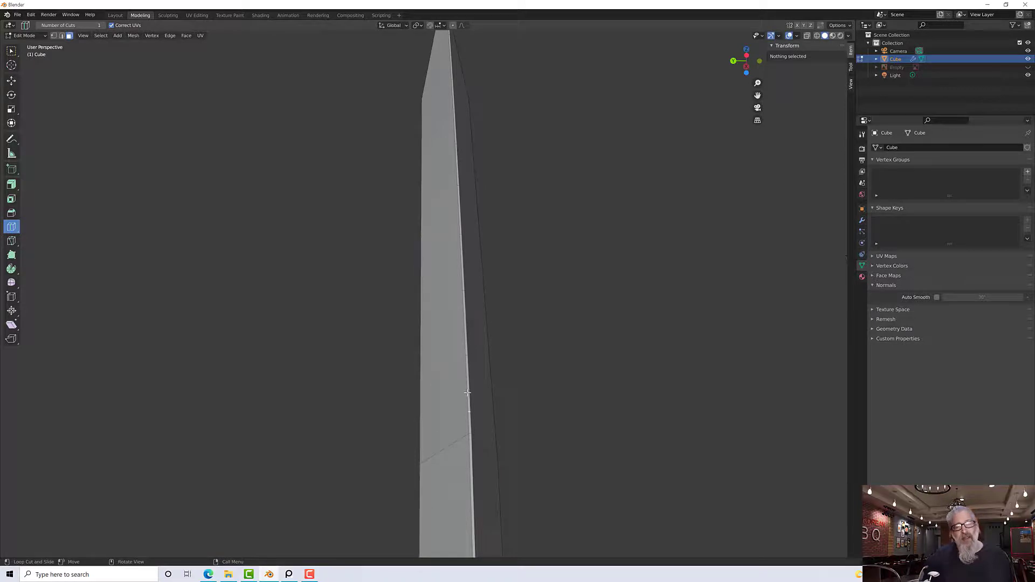
{"action": "scroll", "coordinate": [467, 394], "scroll_direction": "up", "scroll_amount": 1}
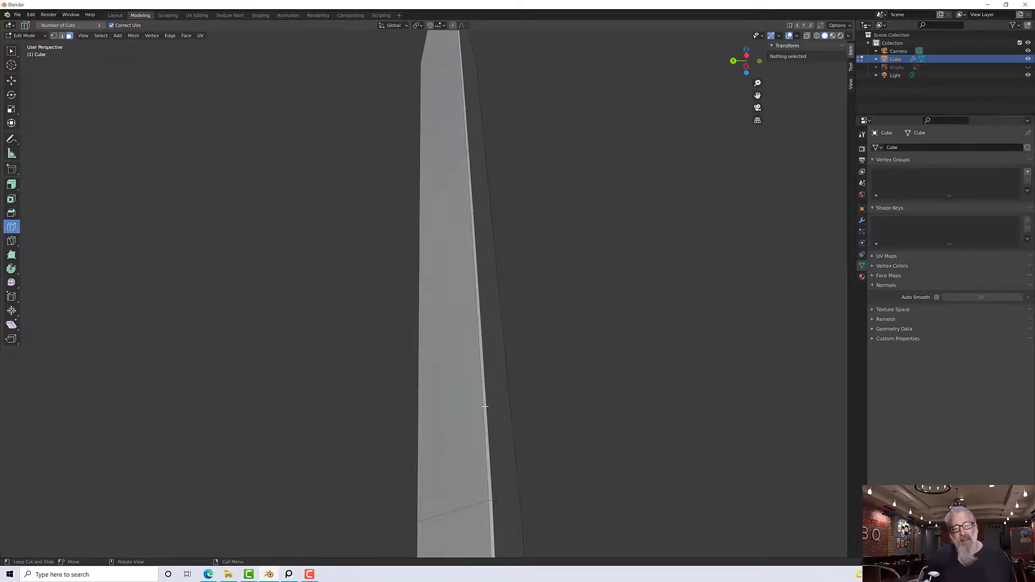
{"action": "left_click", "coordinate": [490, 500]}
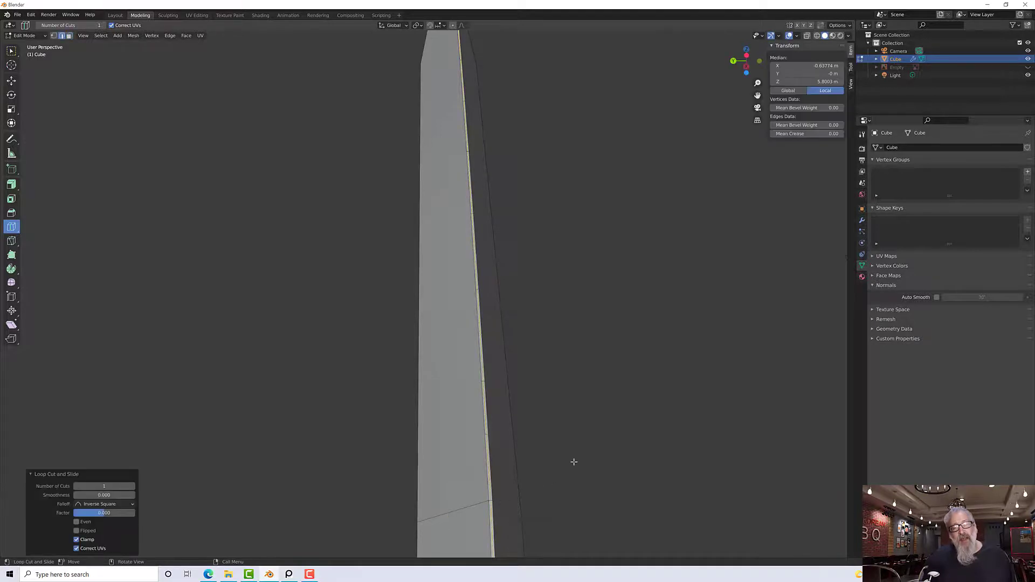
Add a single loop cut to the crossguard and another to the pommel.
{"action": "scroll", "coordinate": [573, 462], "scroll_direction": "down", "scroll_amount": 10}
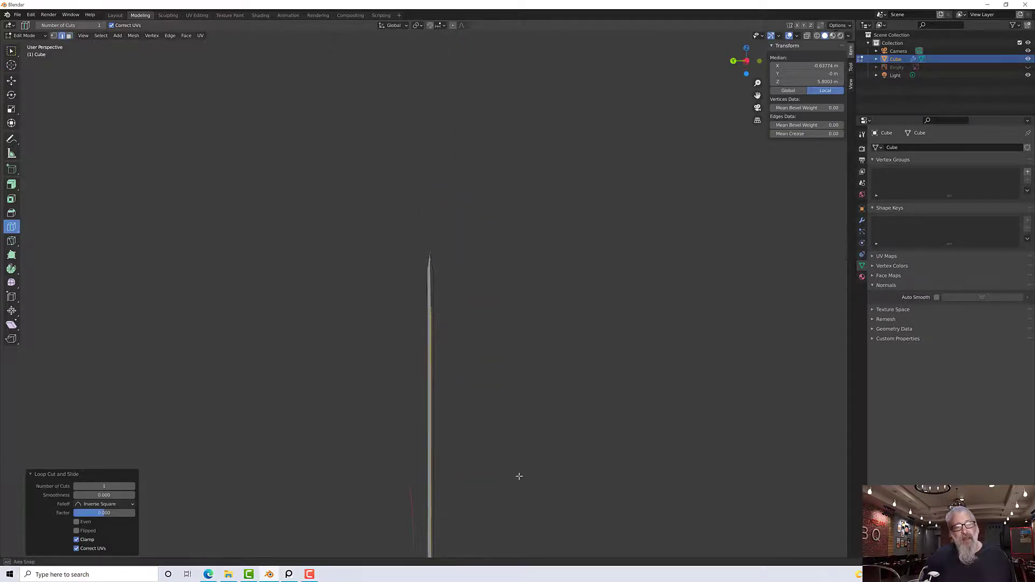
{"action": "scroll", "coordinate": [486, 483], "scroll_direction": "down", "scroll_amount": 3}
{"action": "scroll", "coordinate": [436, 482], "scroll_direction": "up", "scroll_amount": 1}
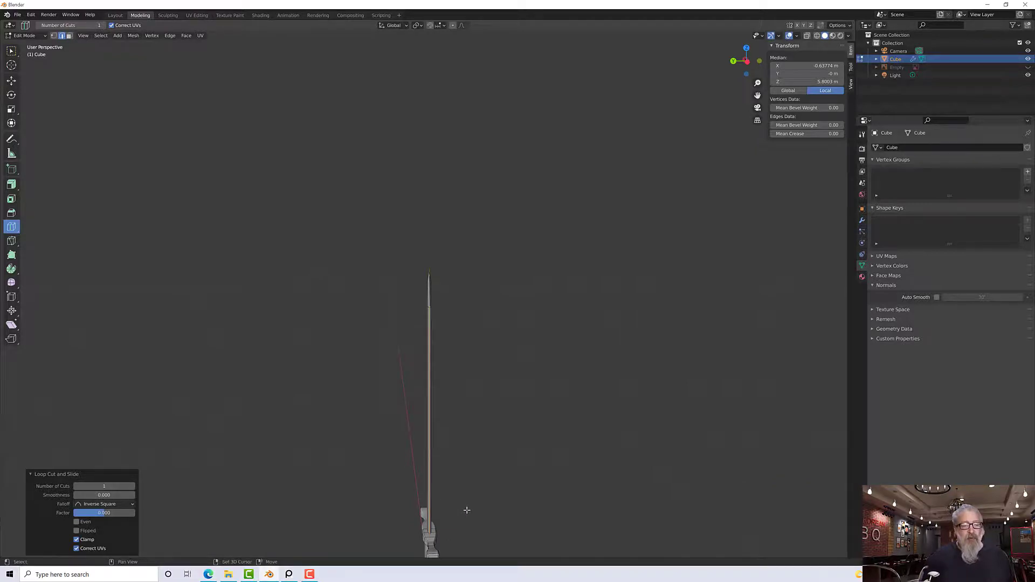
{"action": "scroll", "coordinate": [463, 435], "scroll_direction": "up", "scroll_amount": 5}
{"action": "scroll", "coordinate": [455, 311], "scroll_direction": "up", "scroll_amount": 3}
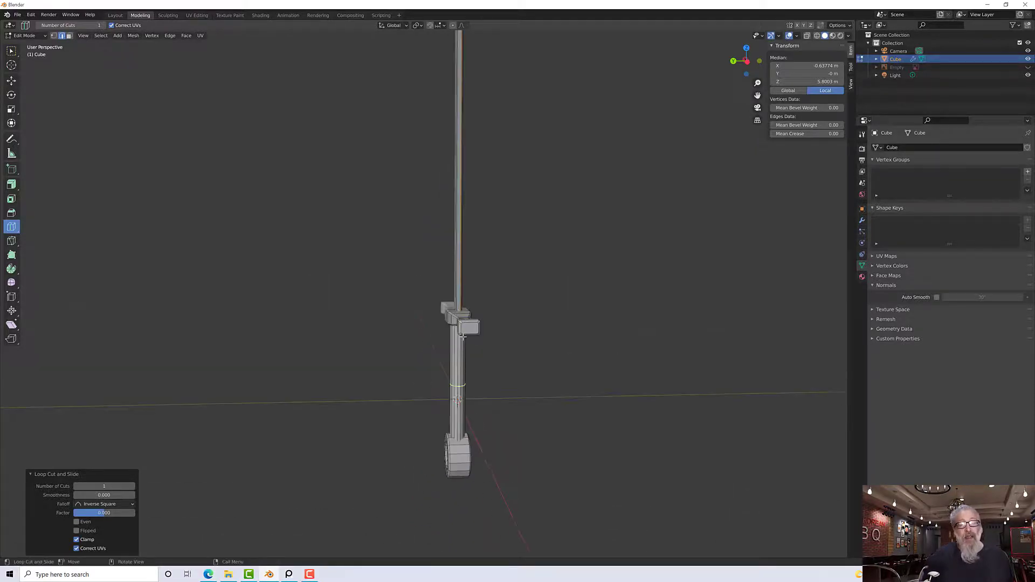
{"action": "left_click", "coordinate": [491, 351]}
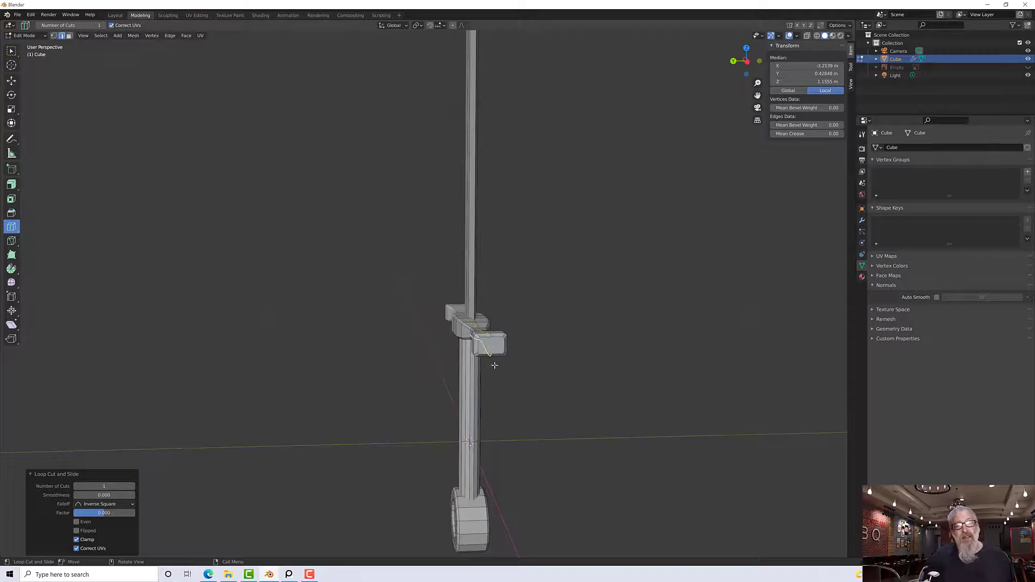
{"action": "left_click", "coordinate": [473, 526]}
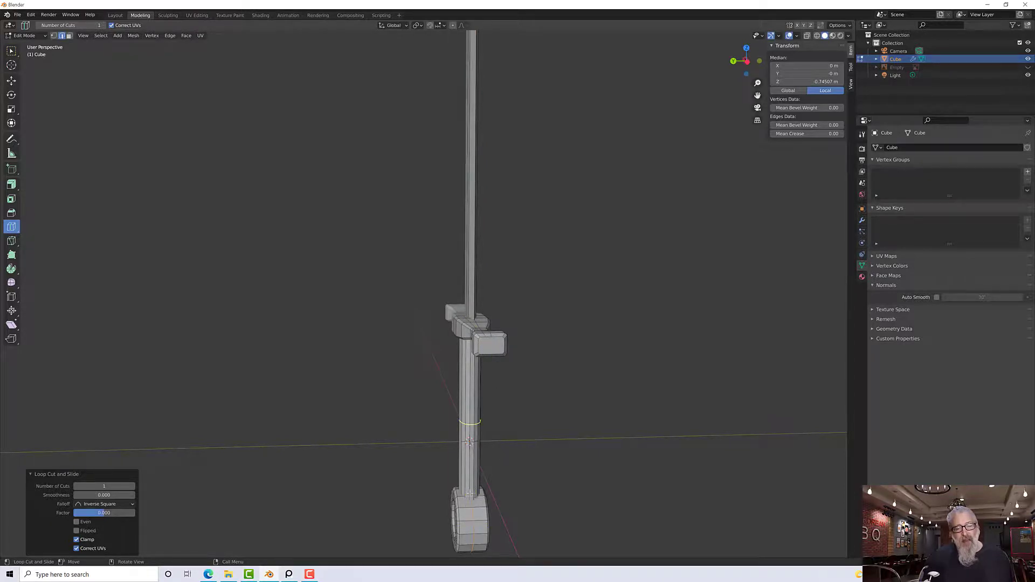
Add a single lengthwise loop cut along the middle of the handle's side face, in line with the blade edge.
{"action": "middle_click_drag", "start_coordinate": [501, 444], "coordinate": [489, 422]}
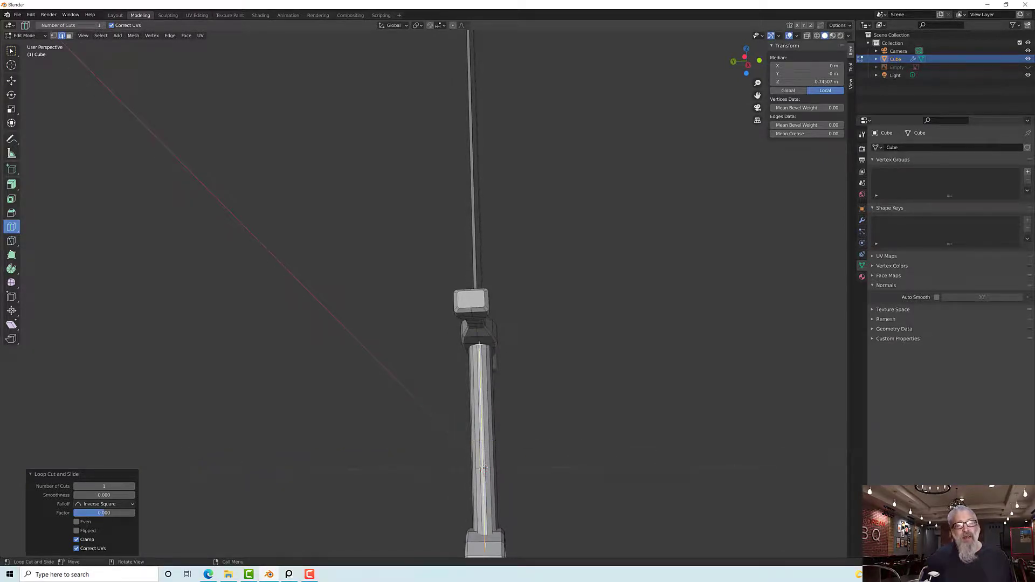
{"action": "middle_click_drag", "start_coordinate": [522, 390], "coordinate": [468, 326]}
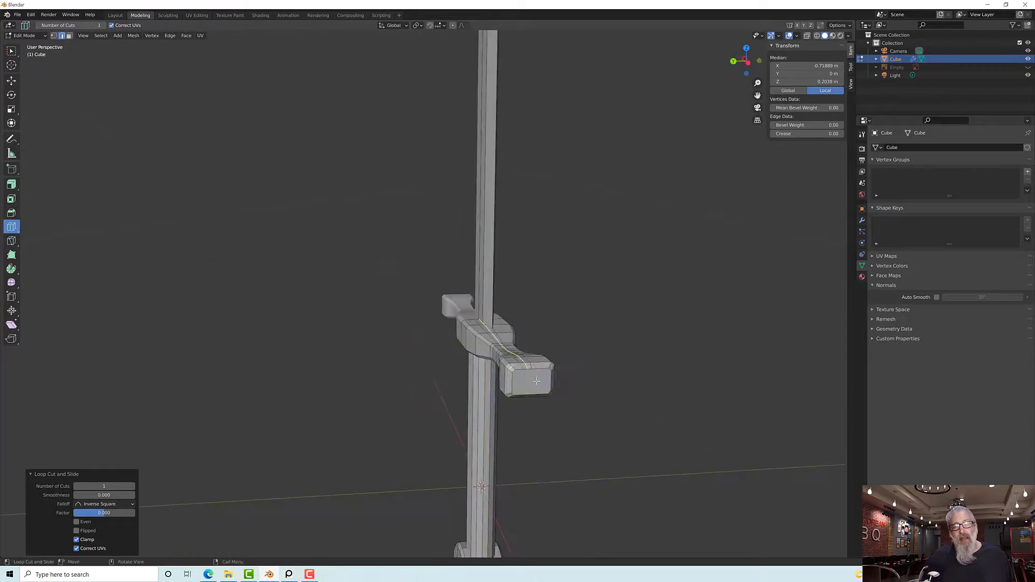
{"action": "scroll", "coordinate": [544, 383], "scroll_direction": "up", "scroll_amount": 2}
{"action": "middle_click_drag", "start_coordinate": [594, 429], "coordinate": [576, 428]}
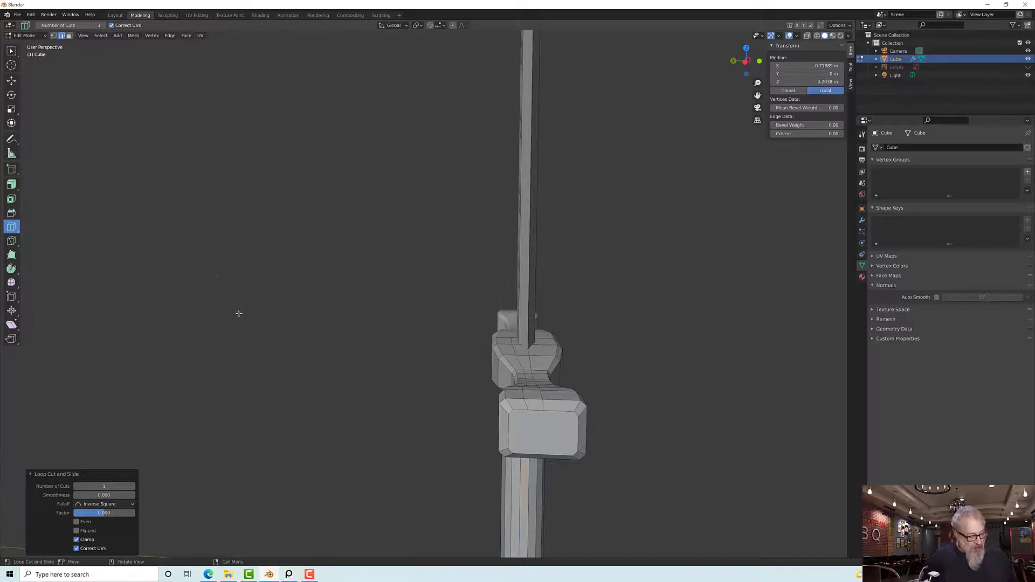
Knife-cut the crossguard's end face vertically through its middle and continue the cut along the guard's underside.
{"action": "key", "text": "k"}
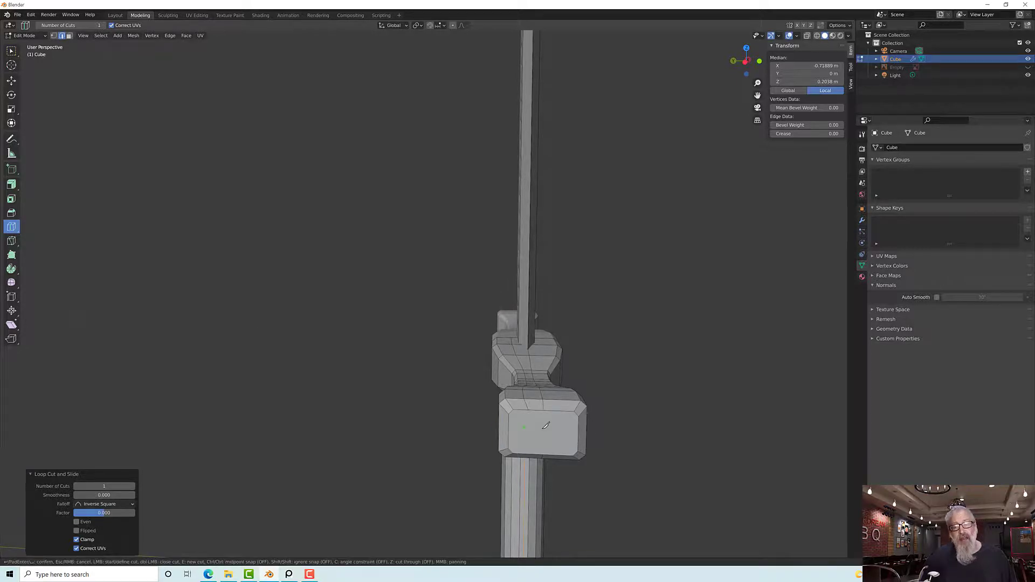
{"action": "middle_click_drag", "start_coordinate": [546, 426], "coordinate": [563, 376]}
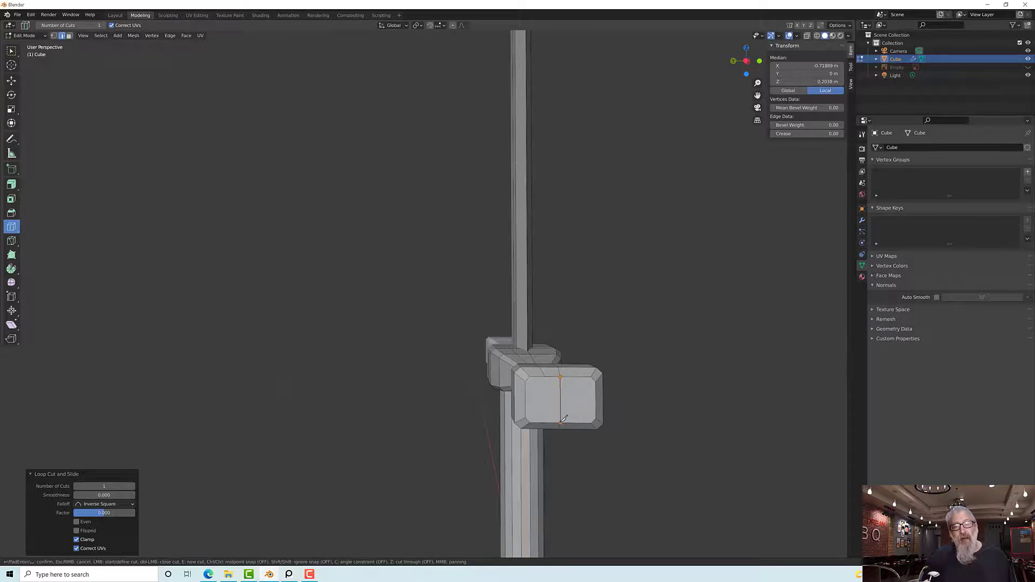
{"action": "middle_click_drag", "start_coordinate": [564, 418], "coordinate": [564, 364]}
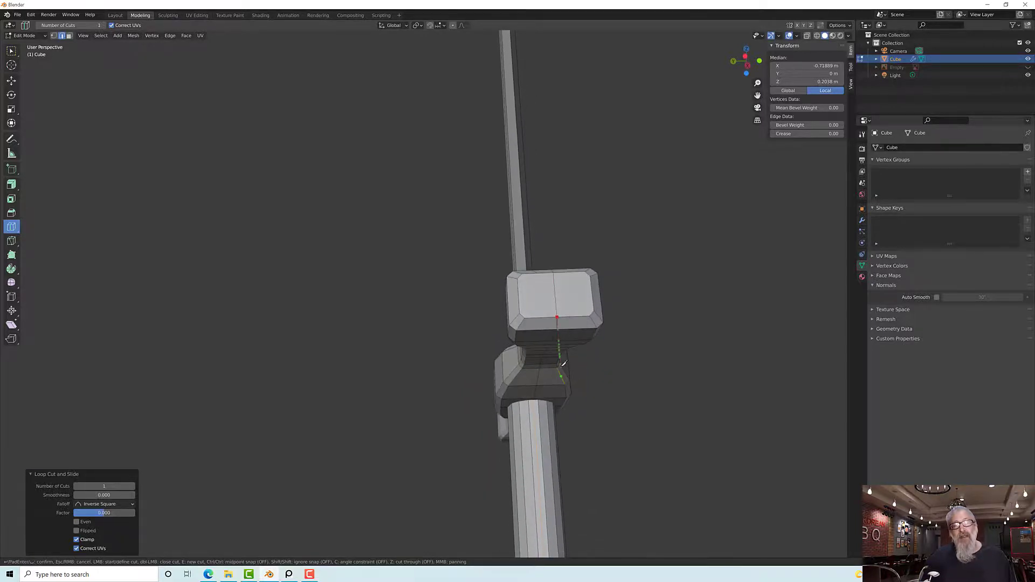
{"action": "key", "text": "Return"}
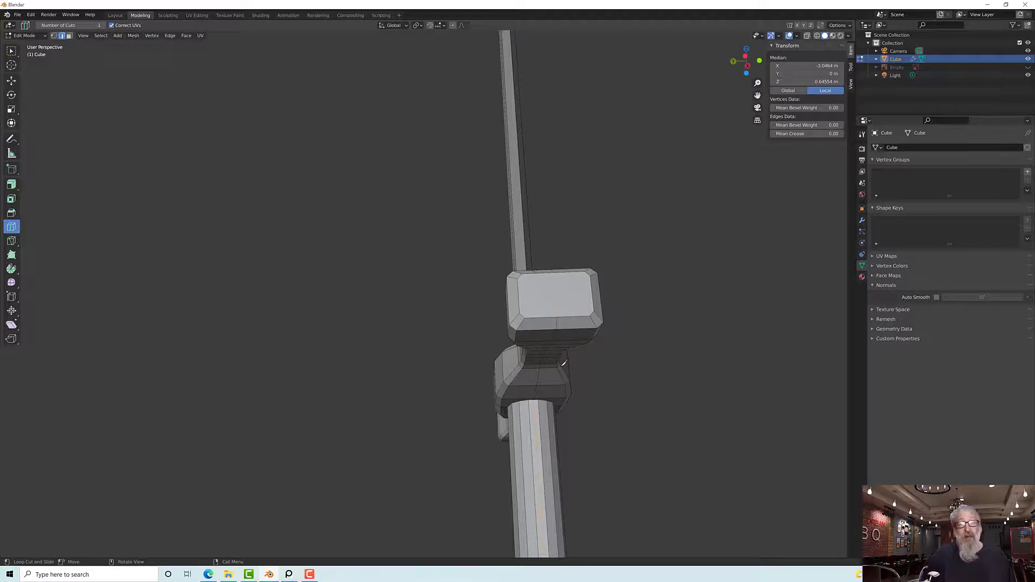
Switch the mesh to face selection and activate the Select Box tool.
{"action": "middle_click_drag", "start_coordinate": [560, 366], "coordinate": [560, 397]}
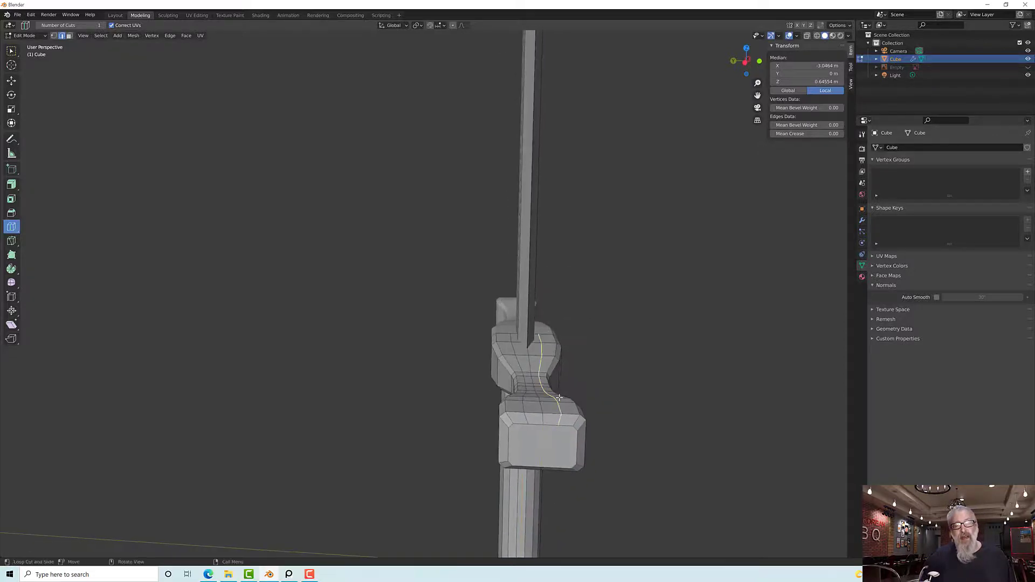
{"action": "scroll", "coordinate": [559, 398], "scroll_direction": "down", "scroll_amount": 4}
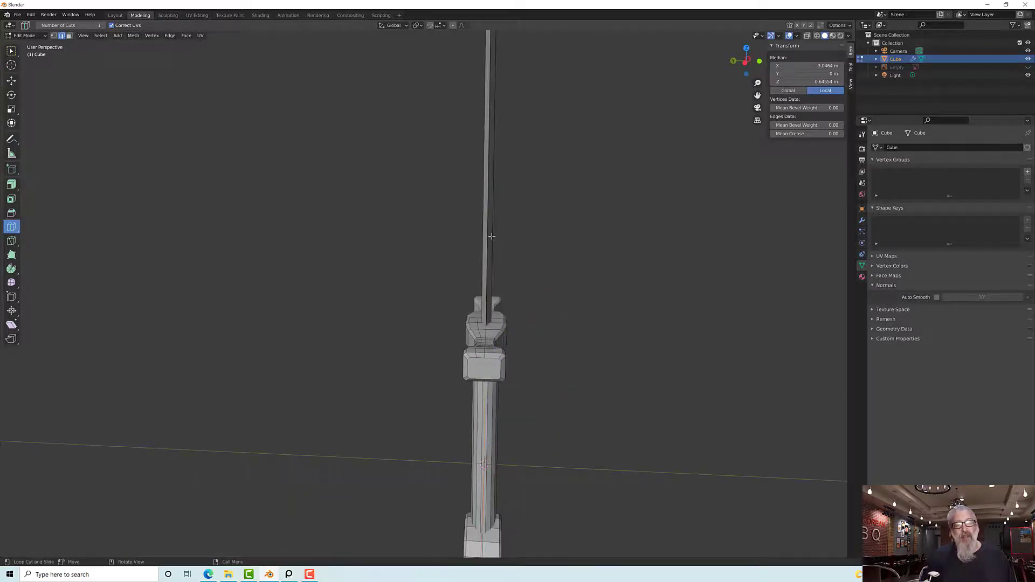
{"action": "mouse_move", "coordinate": [493, 317]}
{"action": "middle_mouse_down"}
{"action": "mouse_move", "coordinate": [504, 323]}
{"action": "mouse_move", "coordinate": [488, 319]}
{"action": "middle_mouse_up"}
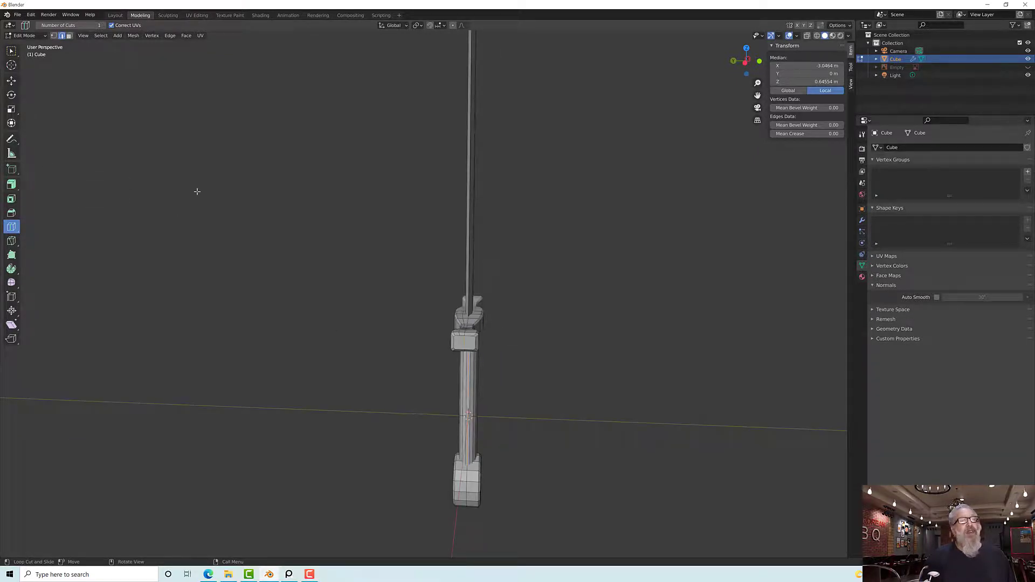
{"action": "left_click", "coordinate": [69, 36]}
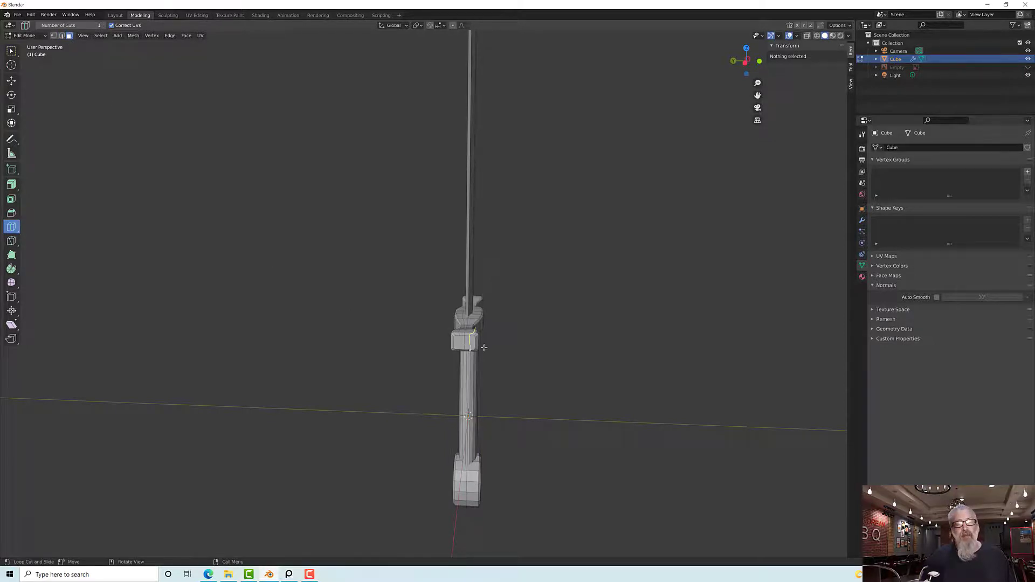
{"action": "scroll", "coordinate": [484, 347], "scroll_direction": "up", "scroll_amount": 2}
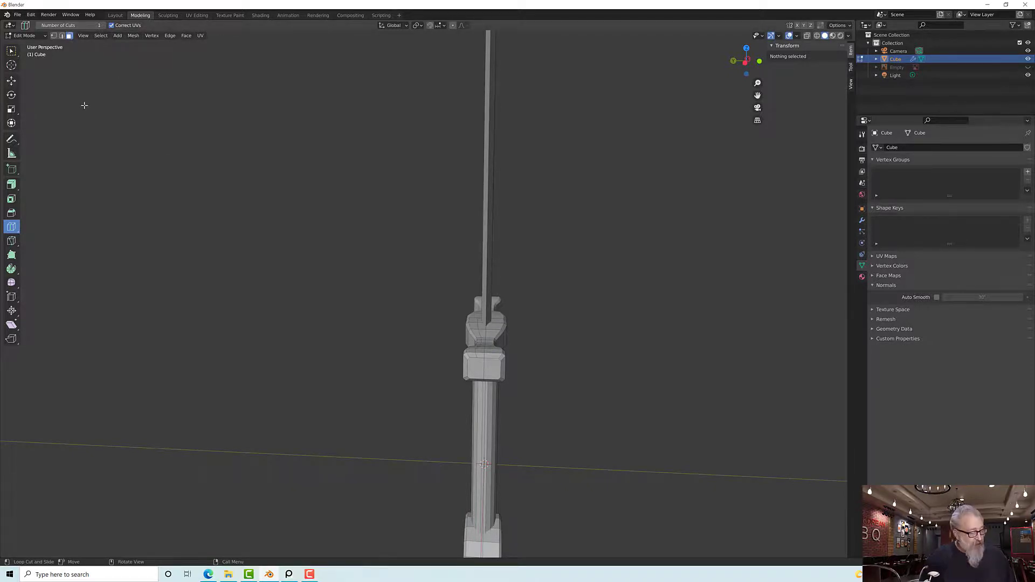
{"action": "key", "text": "w"}
Select one half of the split end face on the near tip of the crossguard.
{"action": "left_click", "coordinate": [489, 370]}
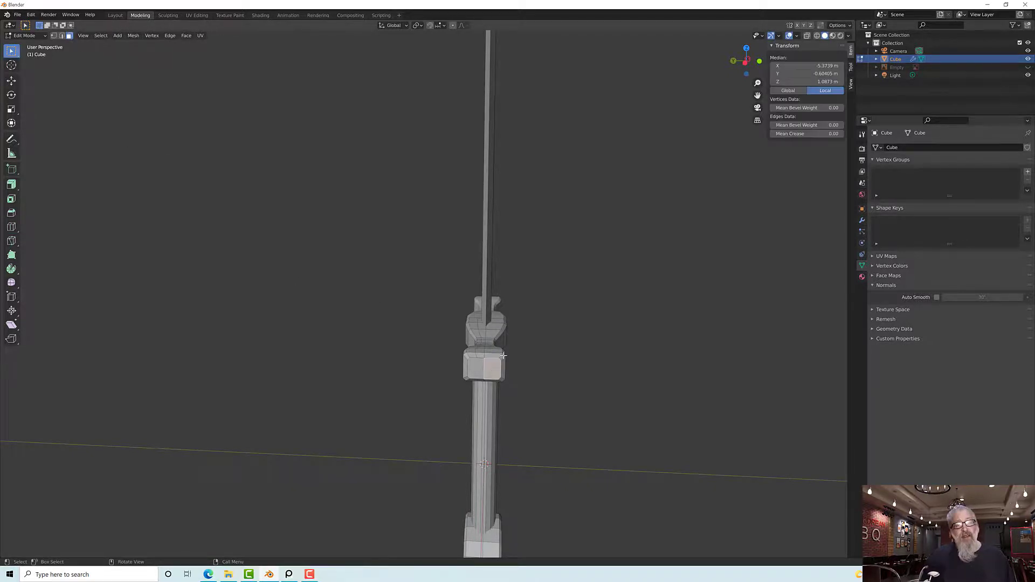
{"action": "middle_click_drag", "start_coordinate": [501, 358], "coordinate": [512, 346]}
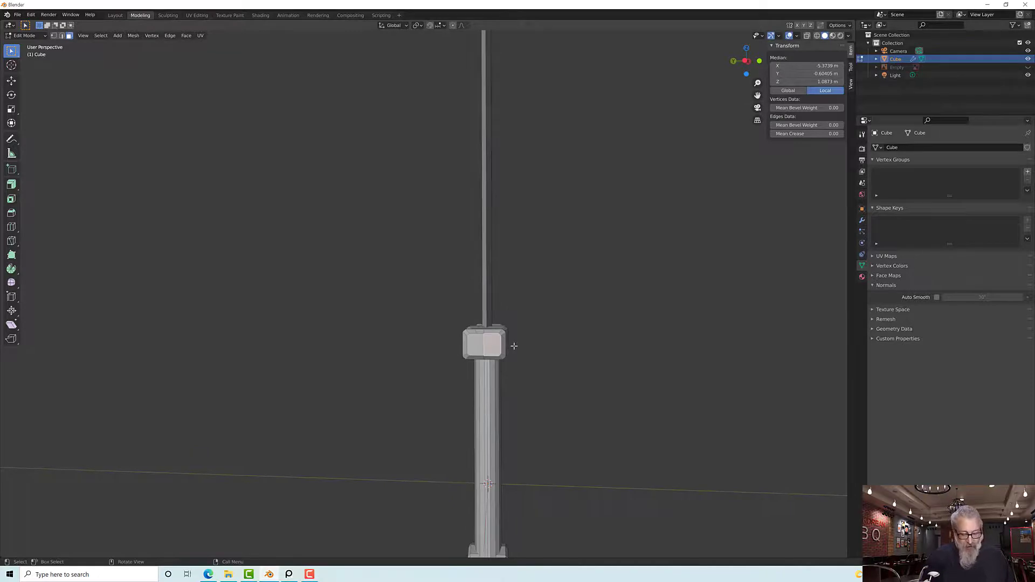
{"action": "key", "text": "KP_2"}
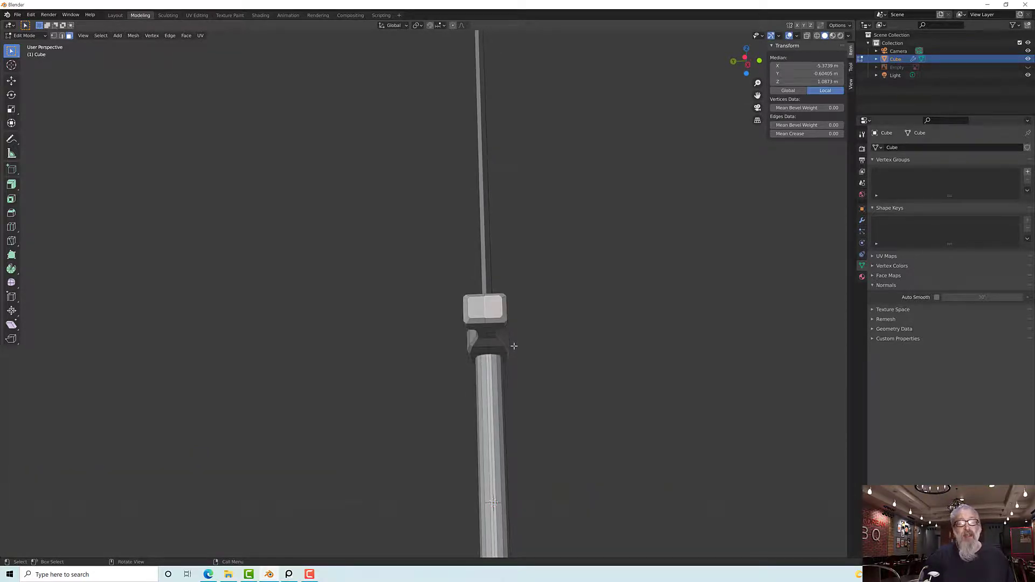
{"action": "scroll", "coordinate": [514, 346], "scroll_direction": "down", "scroll_amount": 5}
{"action": "middle_click_drag", "start_coordinate": [512, 346], "coordinate": [485, 356]}
{"action": "scroll", "coordinate": [485, 356], "scroll_direction": "up", "scroll_amount": 1}
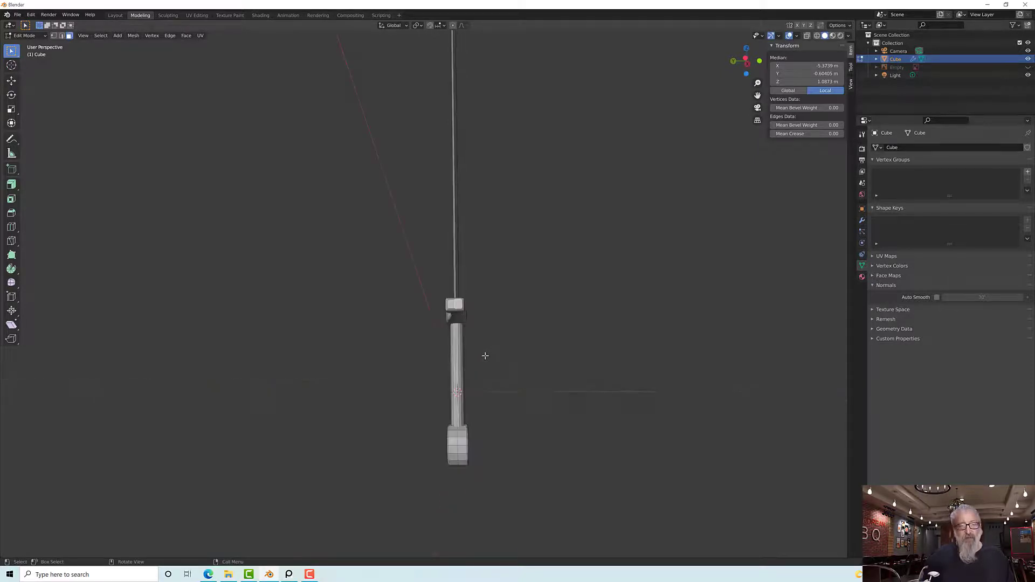
{"action": "scroll", "coordinate": [470, 288], "scroll_direction": "up", "scroll_amount": 5}
{"action": "middle_click_drag", "start_coordinate": [485, 306], "coordinate": [443, 384]}
Select the half end face together with the adjoining corner and side faces on that tip of the crossguard.
{"action": "left_click", "coordinate": [437, 375], "text": "shift"}
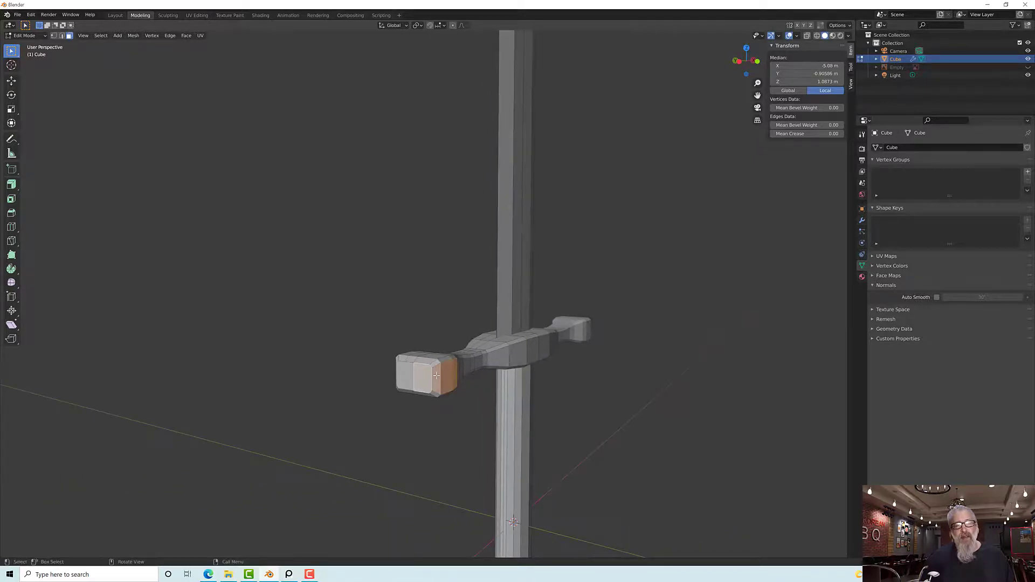
{"action": "left_click", "coordinate": [474, 367], "text": "shift"}
{"action": "left_click", "coordinate": [447, 376], "text": "ctrl"}
{"action": "left_click", "coordinate": [434, 379]}
{"action": "left_click", "coordinate": [435, 378], "text": "shift"}
{"action": "left_click", "coordinate": [447, 376], "text": "shift"}
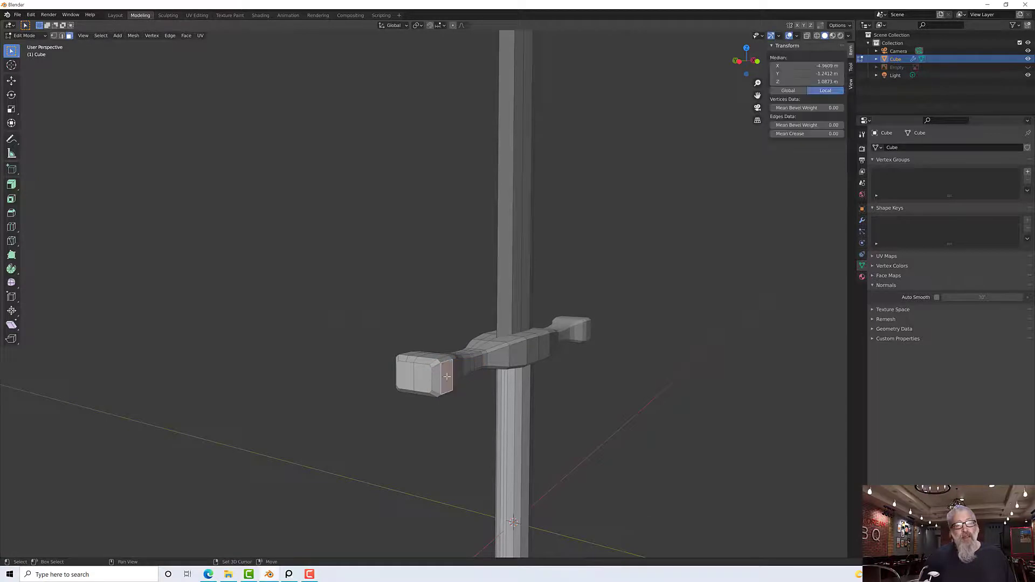
{"action": "left_click", "coordinate": [428, 378], "text": "shift"}
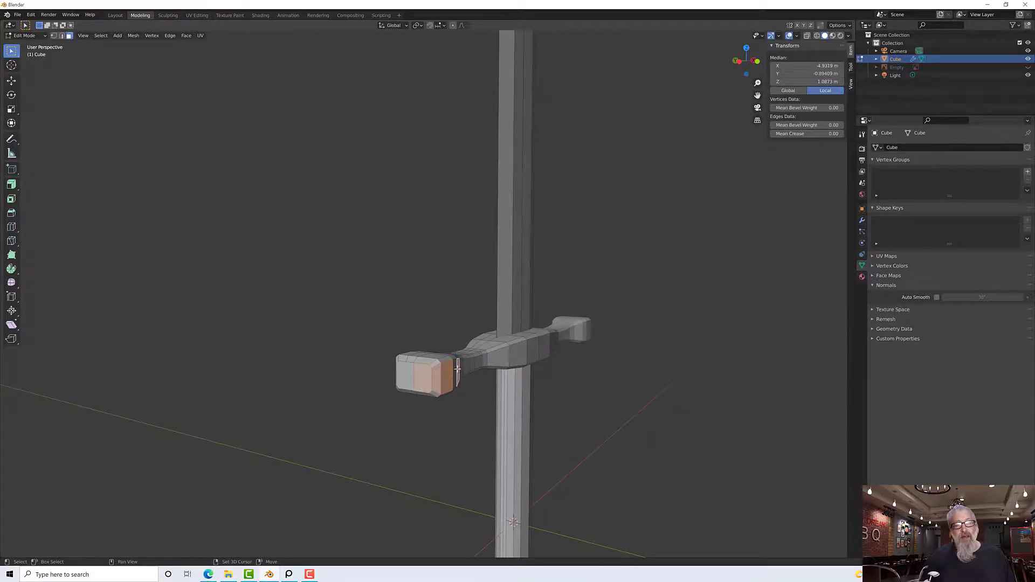
Select the long blade faces on one half of the sword together with the adjoining part of the blade tip.
{"action": "middle_click_drag", "start_coordinate": [457, 367], "coordinate": [382, 365]}
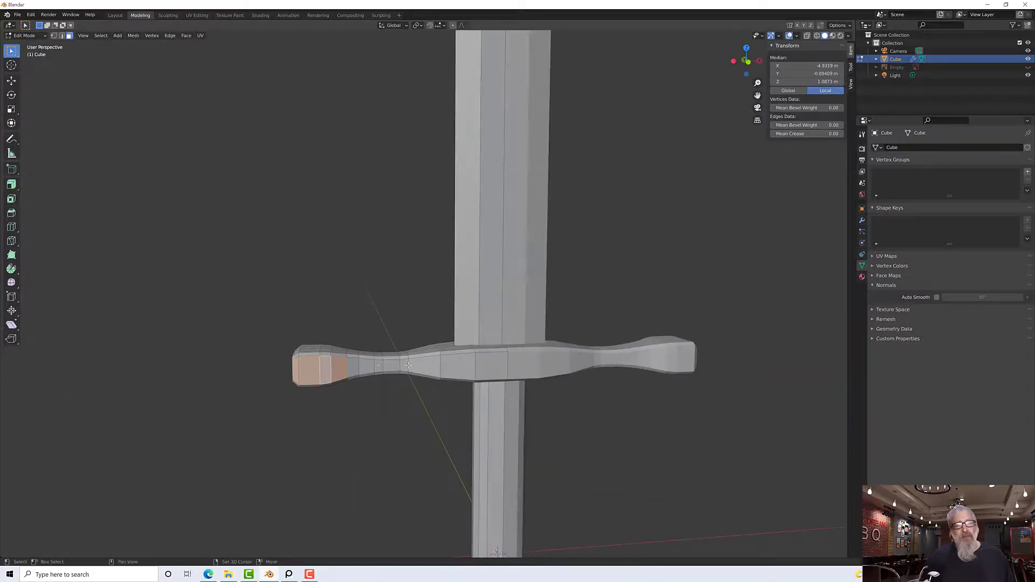
{"action": "left_click", "coordinate": [467, 324]}
{"action": "left_click", "coordinate": [491, 328], "text": "shift"}
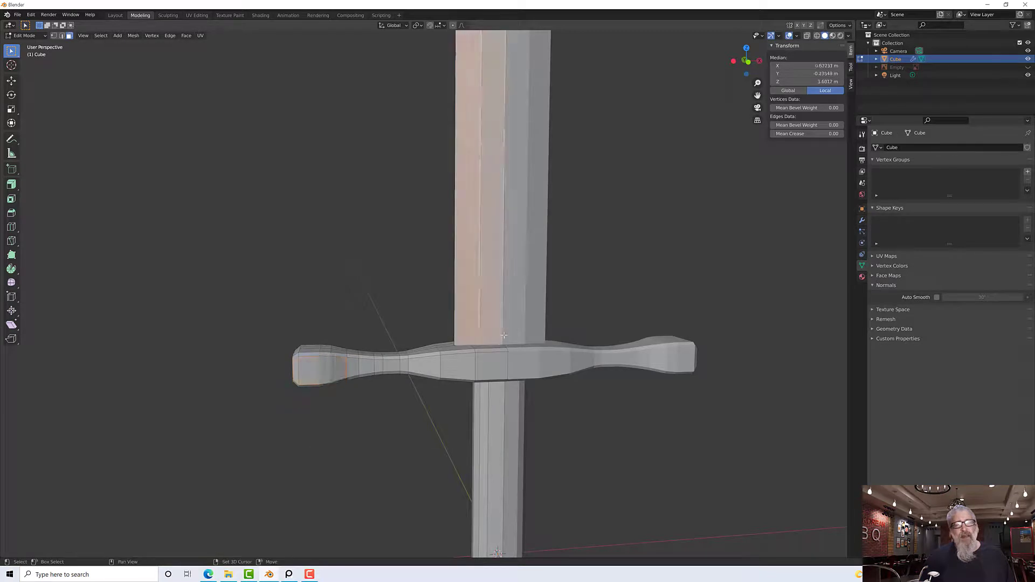
{"action": "left_click", "coordinate": [534, 331], "text": "shift"}
{"action": "left_click", "coordinate": [534, 331], "text": "shift"}
{"action": "scroll", "coordinate": [458, 240], "scroll_direction": "down", "scroll_amount": 6}
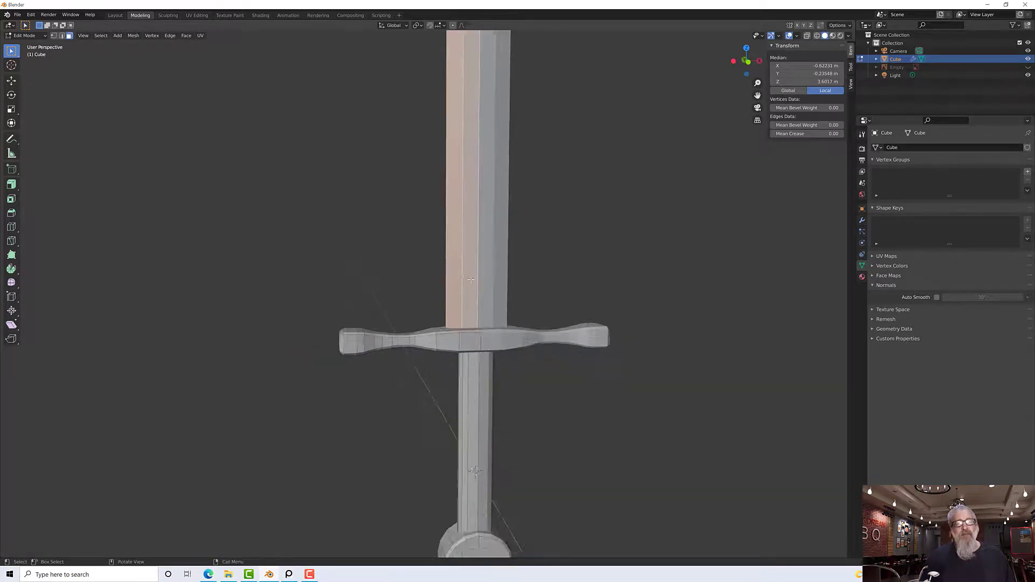
{"action": "middle_click_drag", "start_coordinate": [458, 240], "coordinate": [490, 233], "text": "alt"}
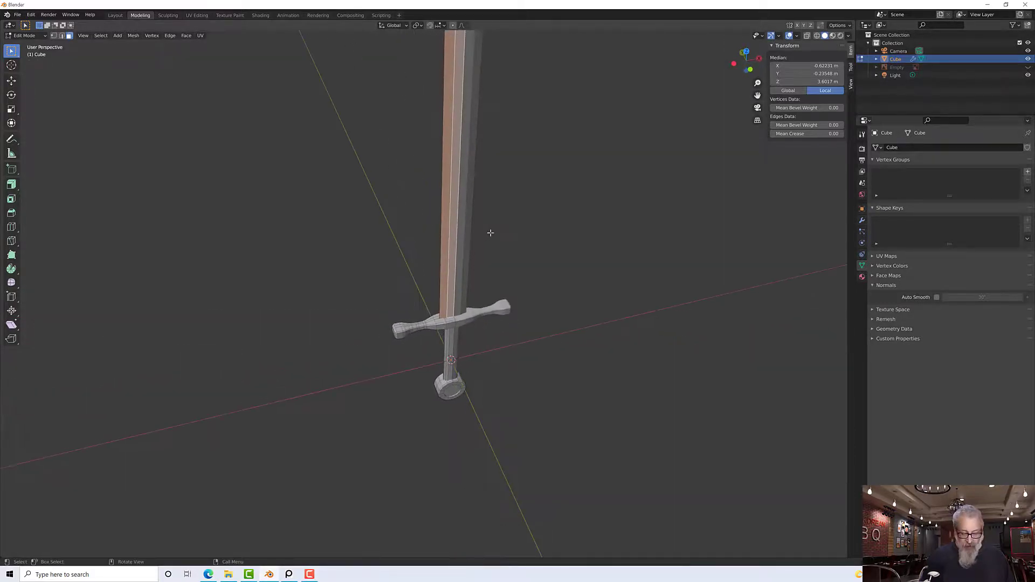
{"action": "scroll", "coordinate": [490, 232], "scroll_direction": "down", "scroll_amount": 2}
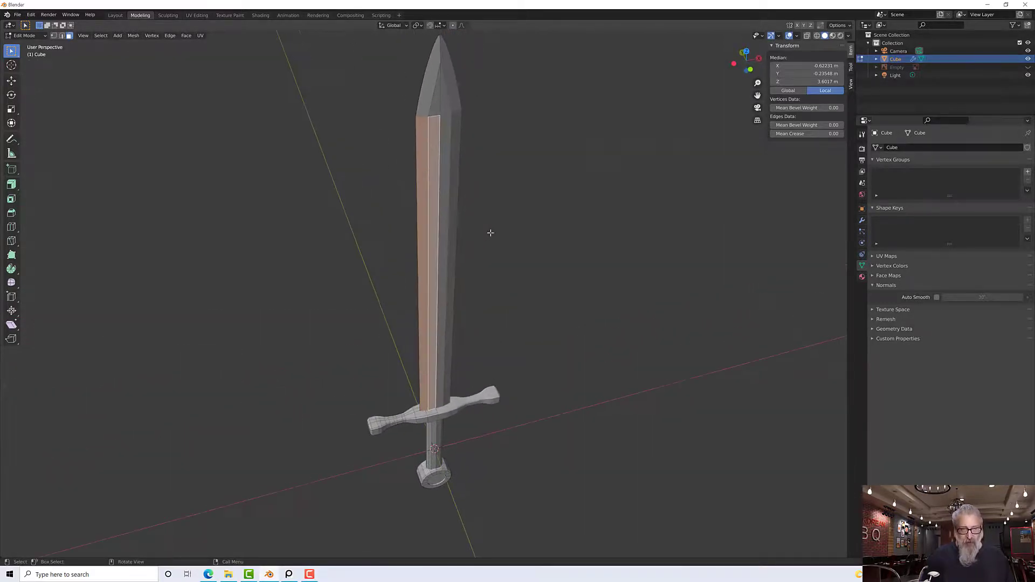
{"action": "left_click", "coordinate": [430, 102], "text": "shift"}
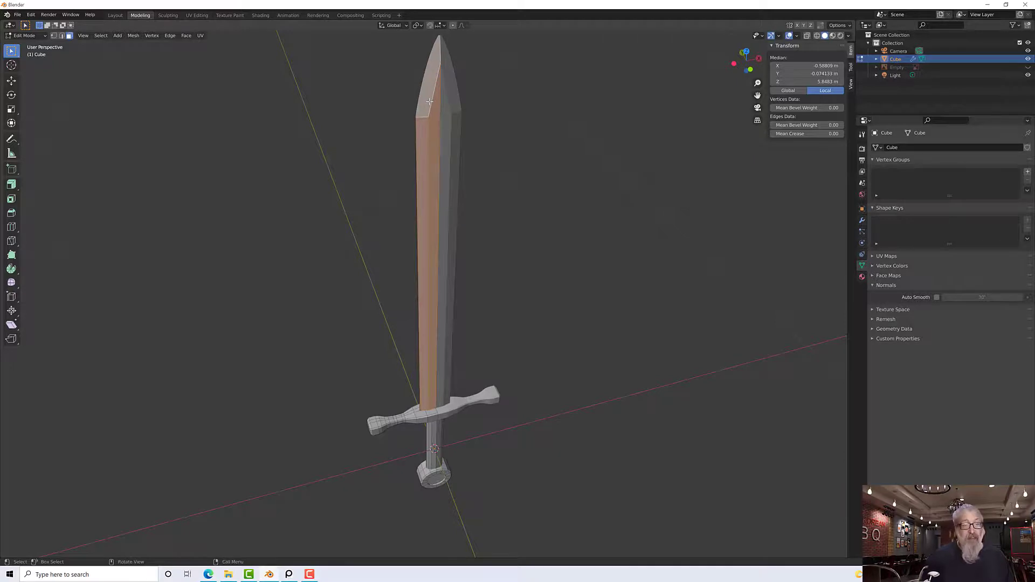
{"action": "scroll", "coordinate": [430, 101], "scroll_direction": "up", "scroll_amount": 2}
{"action": "middle_click_drag", "start_coordinate": [430, 102], "coordinate": [406, 50]}
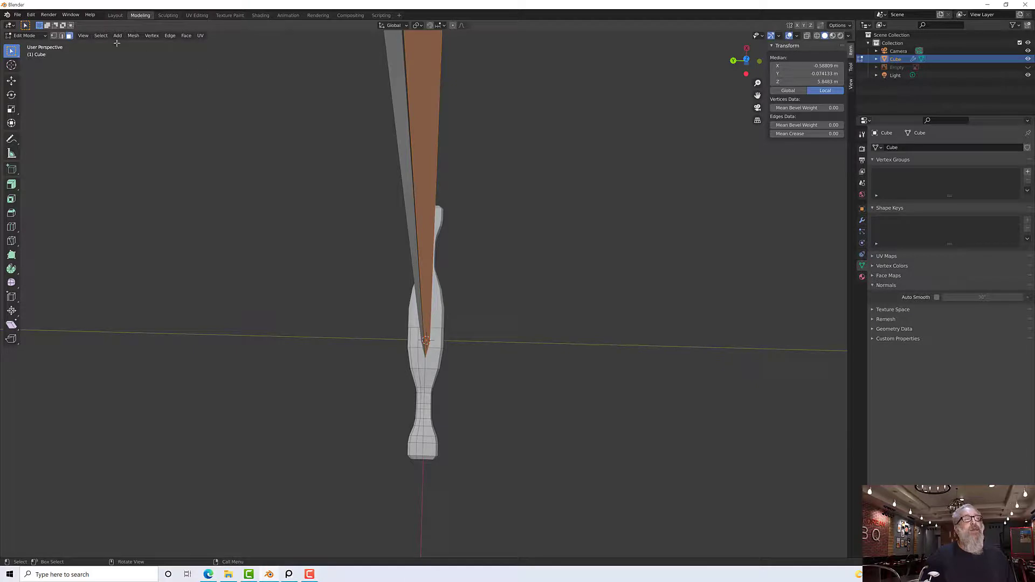
Expand the blade selection with Select More and delete the selected faces.
{"action": "left_click", "coordinate": [101, 35]}
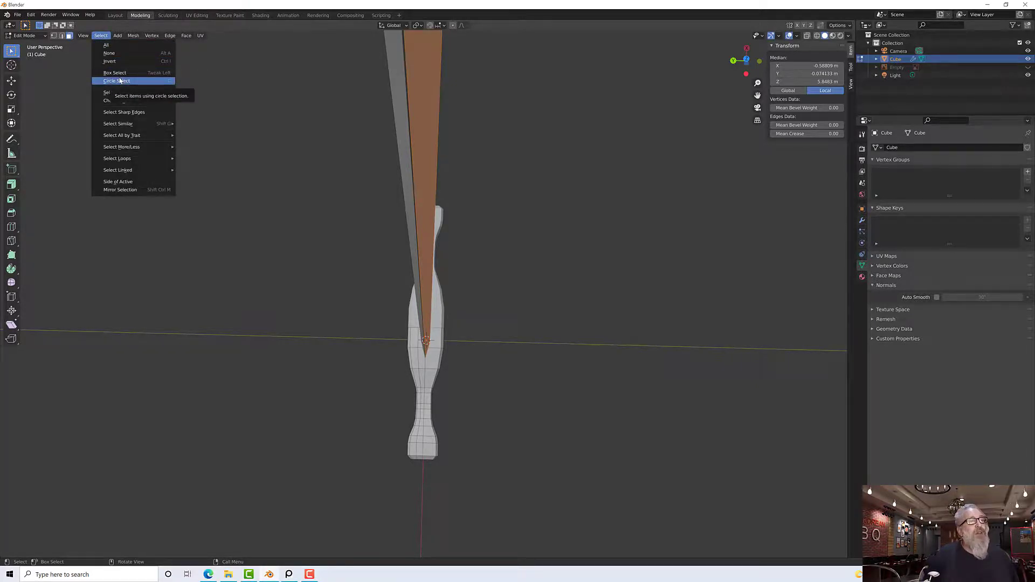
{"action": "mouse_move", "coordinate": [143, 149]}
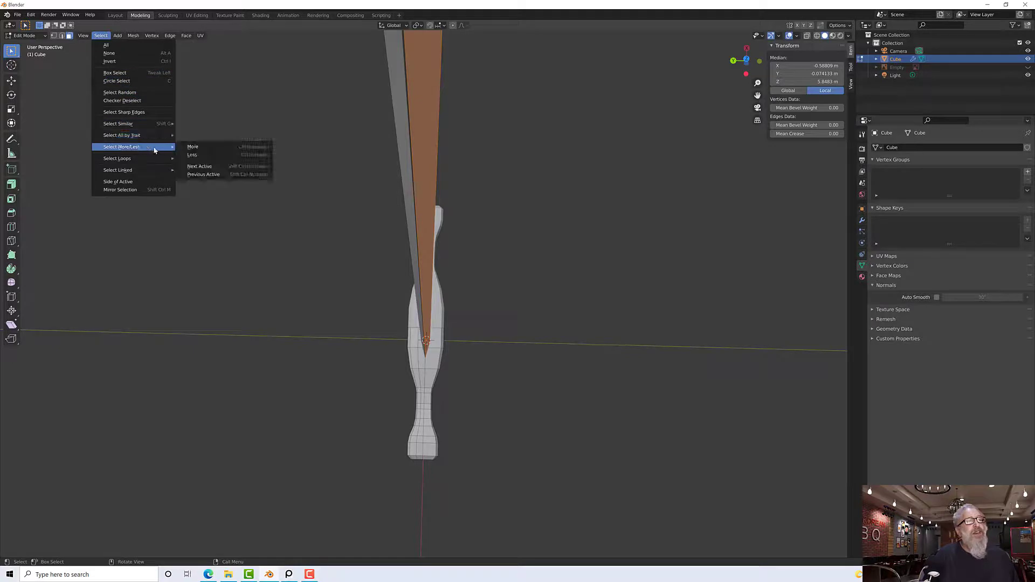
{"action": "left_click", "coordinate": [189, 147]}
{"action": "mouse_move", "coordinate": [275, 173]}
{"action": "middle_mouse_down"}
{"action": "mouse_move", "coordinate": [243, 151]}
{"action": "mouse_move", "coordinate": [272, 157]}
{"action": "middle_mouse_up"}
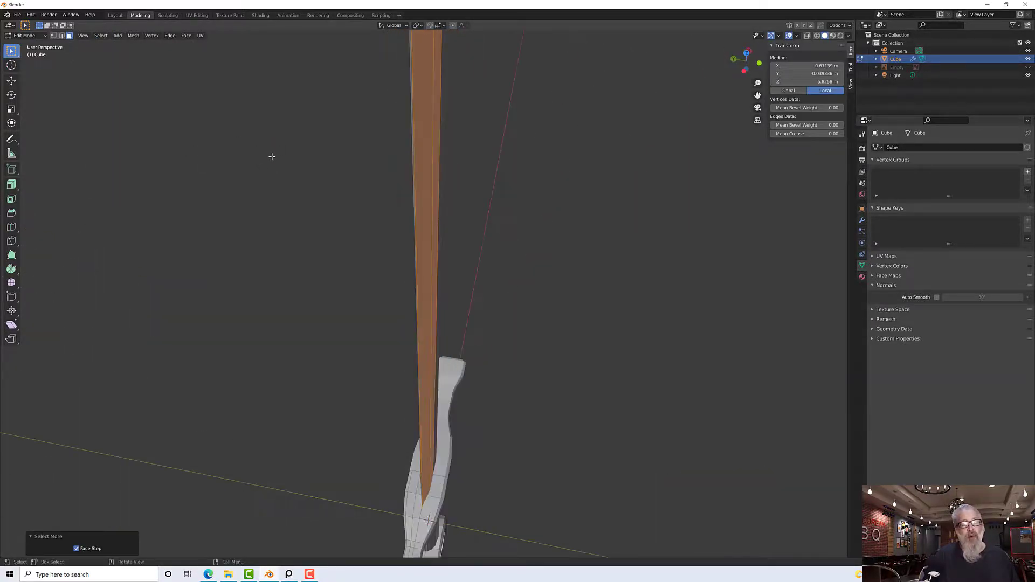
{"action": "key", "text": "x"}
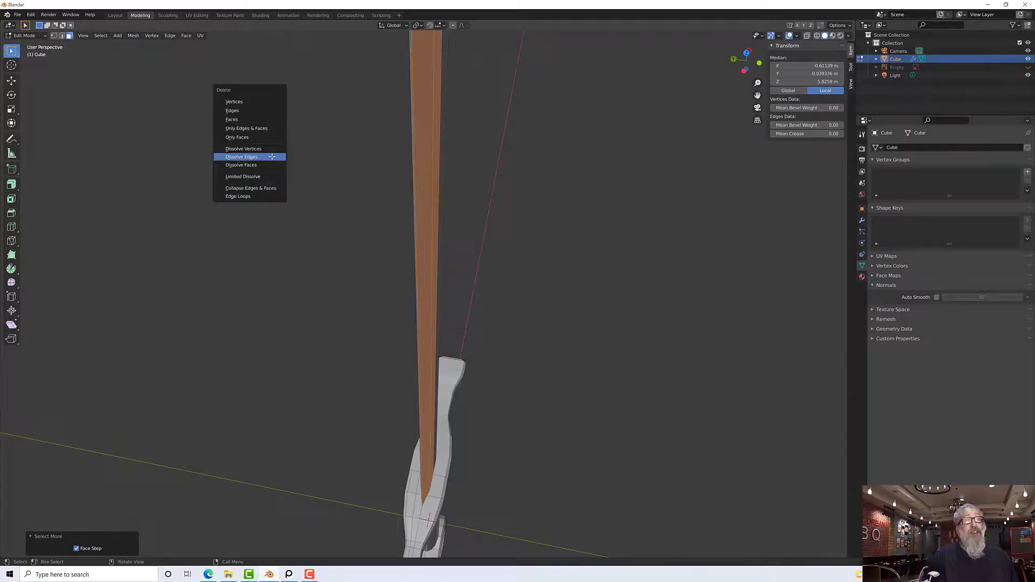
{"action": "left_click", "coordinate": [243, 119]}
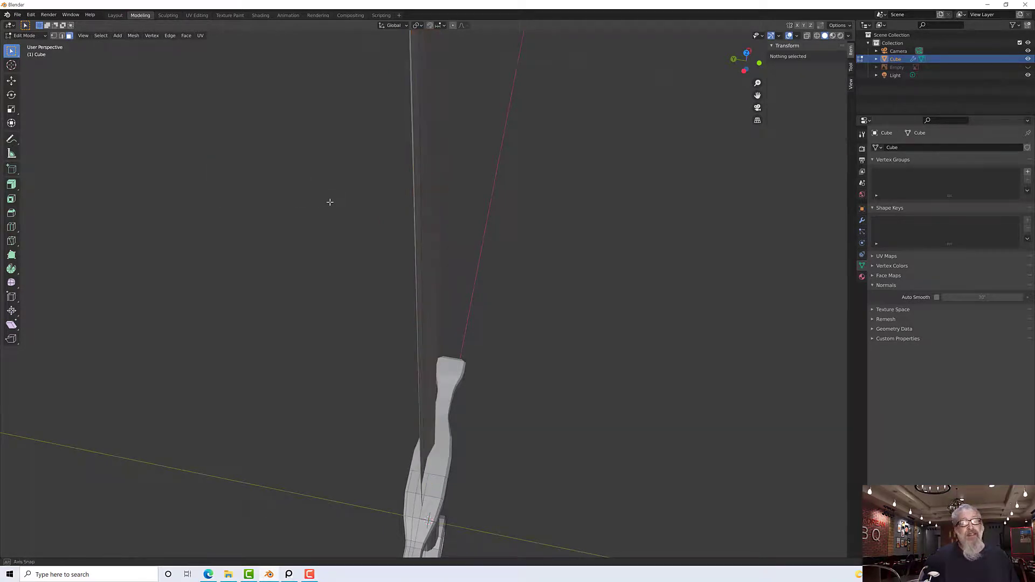
{"action": "mouse_move", "coordinate": [330, 202]}
{"action": "middle_mouse_down"}
{"action": "mouse_move", "coordinate": [377, 194]}
{"action": "mouse_move", "coordinate": [318, 187]}
{"action": "middle_mouse_up"}
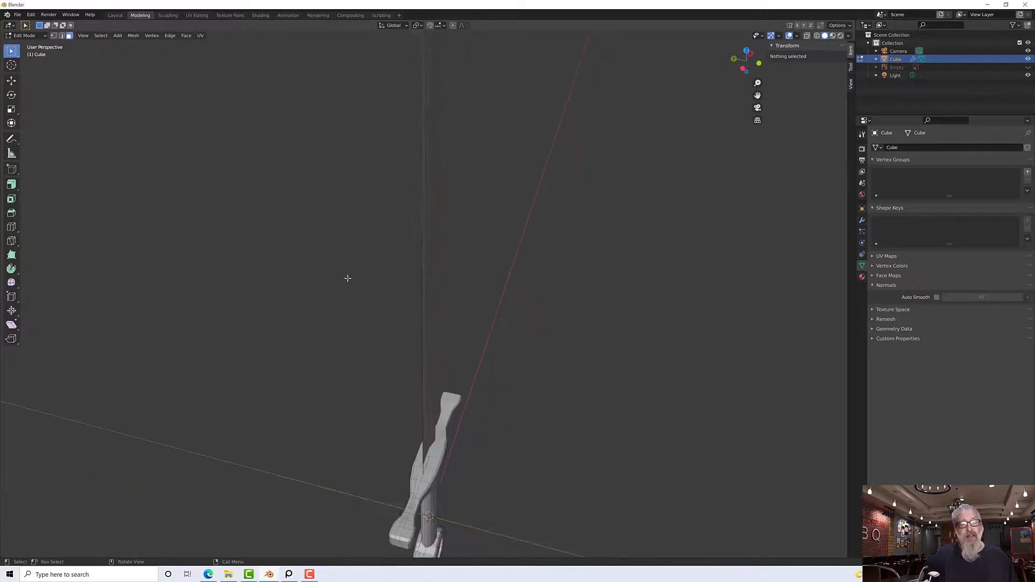
Delete the half end face on the near tip of the crossguard.
{"action": "middle_click_drag", "start_coordinate": [347, 278], "coordinate": [431, 493]}
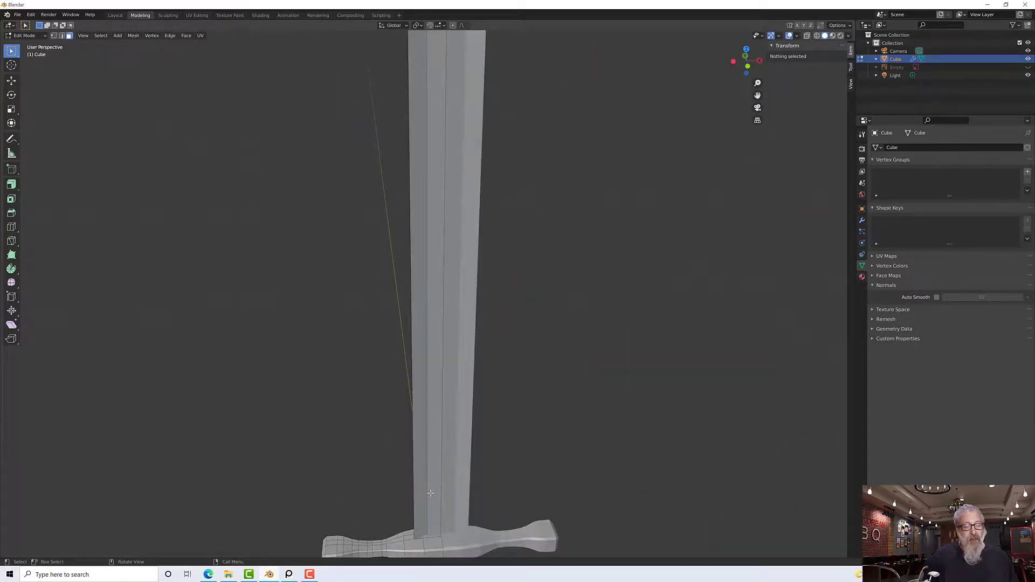
{"action": "left_click", "coordinate": [436, 543]}
{"action": "key", "text": "KP_Decimal"}
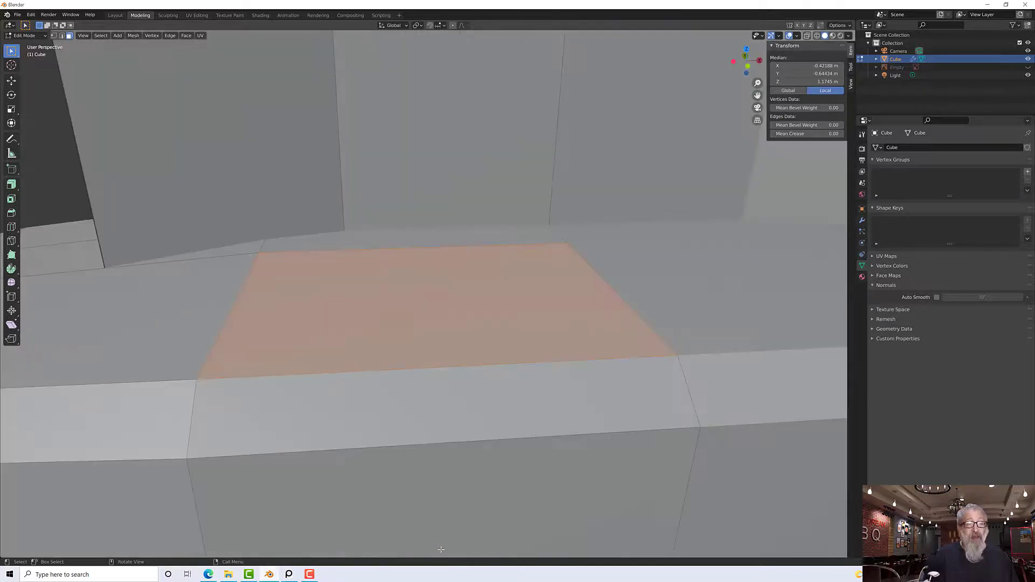
{"action": "scroll", "coordinate": [394, 469], "scroll_direction": "down", "scroll_amount": 5}
{"action": "middle_click_drag", "start_coordinate": [389, 414], "coordinate": [452, 400]}
{"action": "mouse_move", "coordinate": [364, 401]}
{"action": "middle_mouse_down"}
{"action": "mouse_move", "coordinate": [380, 402]}
{"action": "mouse_move", "coordinate": [363, 409]}
{"action": "middle_mouse_up"}
{"action": "left_click", "coordinate": [328, 415]}
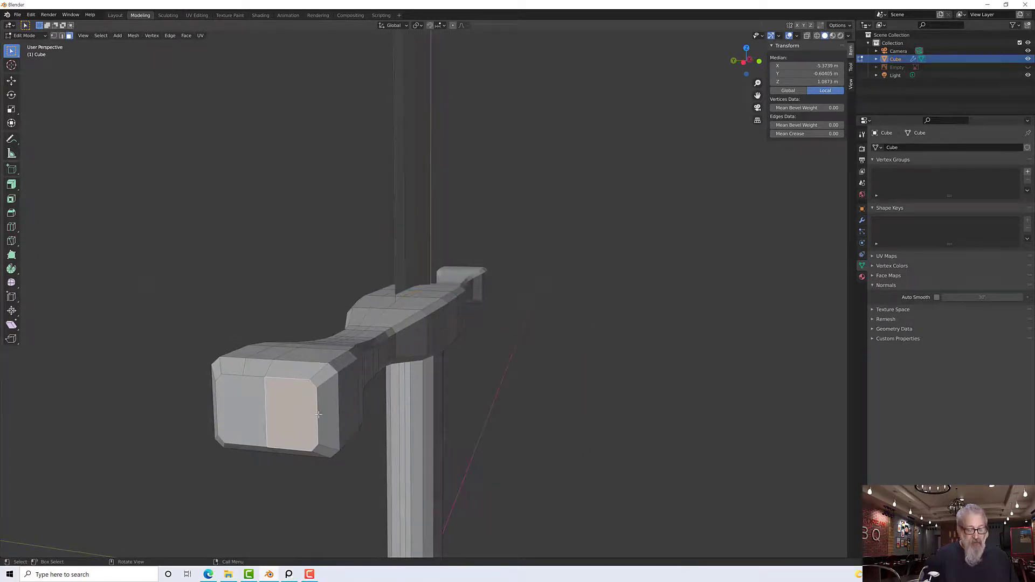
{"action": "key", "text": "x"}
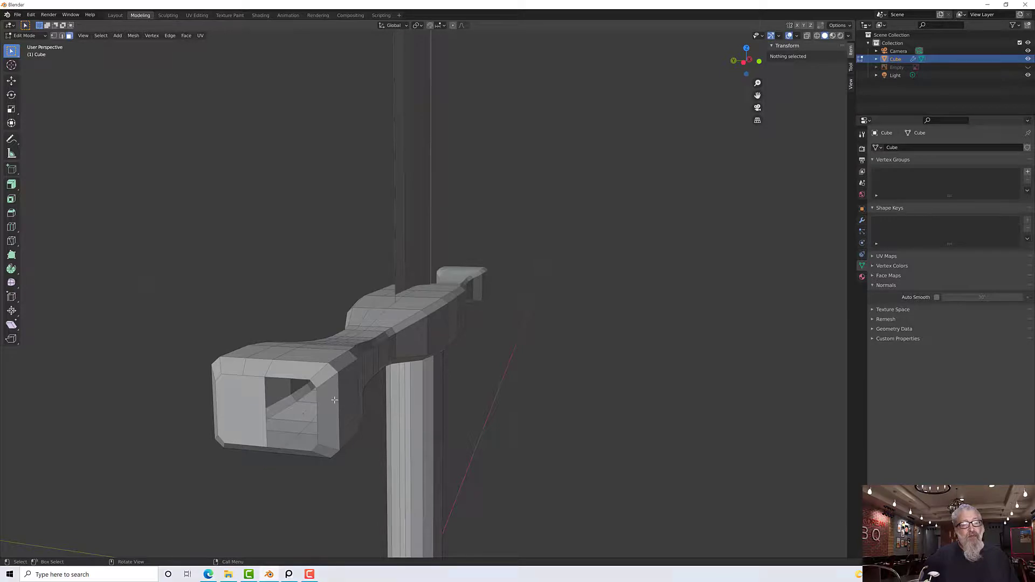
Select the corner face beside the open end and the face loop running along that side of the crossguard.
{"action": "left_click", "coordinate": [330, 411]}
{"action": "middle_click_drag", "start_coordinate": [343, 398], "coordinate": [338, 398]}
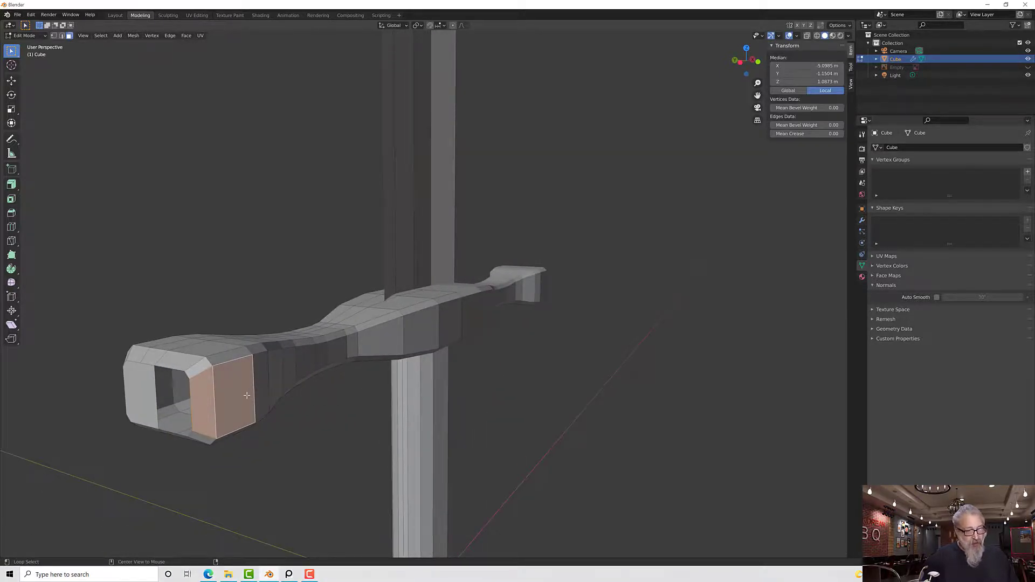
{"action": "left_click", "coordinate": [247, 395], "text": "alt"}
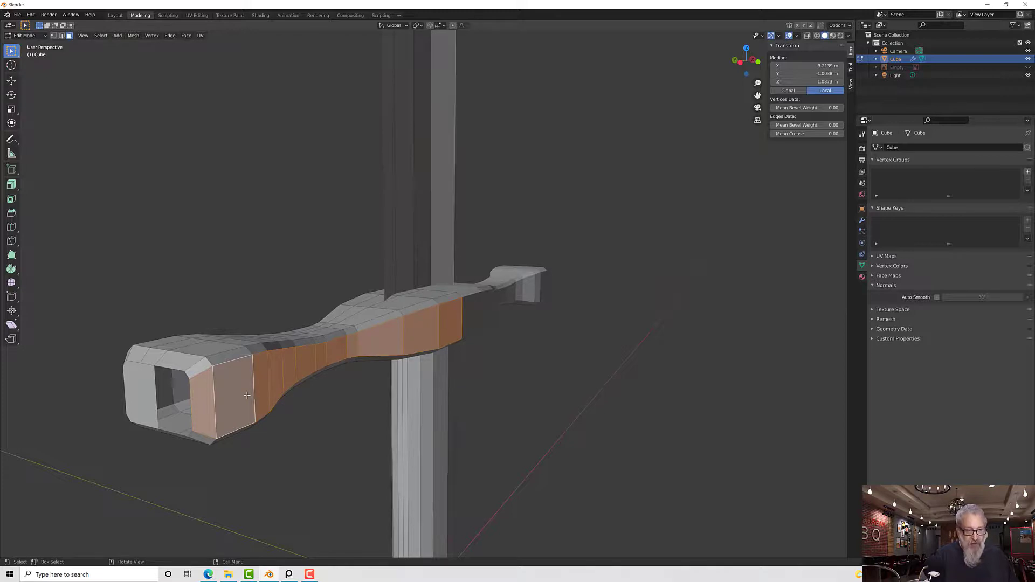
Delete the selected corner and side faces of the crossguard.
{"action": "key", "text": "x"}
{"action": "left_click", "coordinate": [247, 395]}
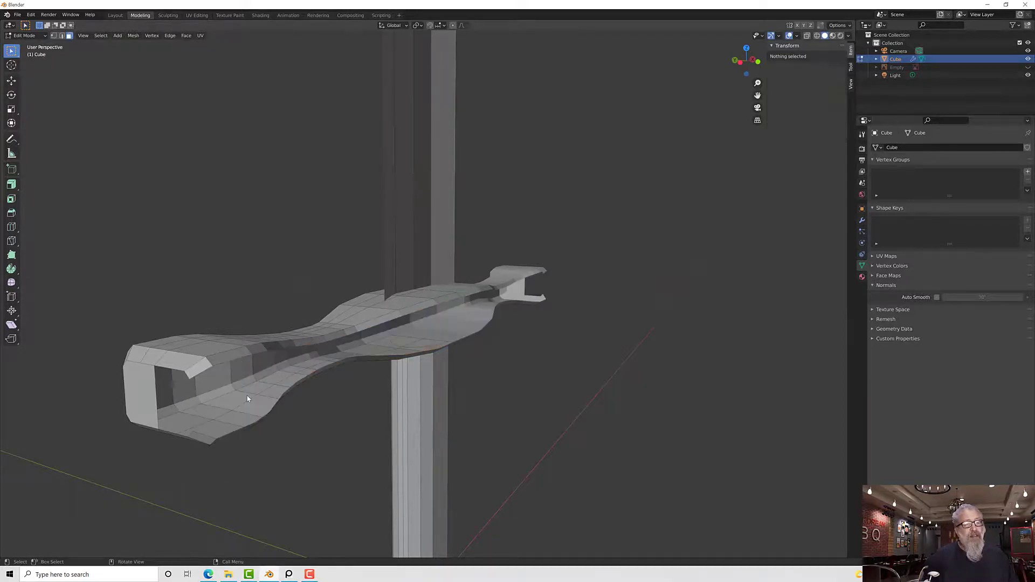
{"action": "middle_click_drag", "start_coordinate": [247, 397], "coordinate": [367, 344]}
Select the lower bevel face at the open end and the half underside face loop of the crossguard, and delete the selected faces.
{"action": "left_click", "coordinate": [259, 398]}
{"action": "left_click", "coordinate": [352, 354], "text": "shift"}
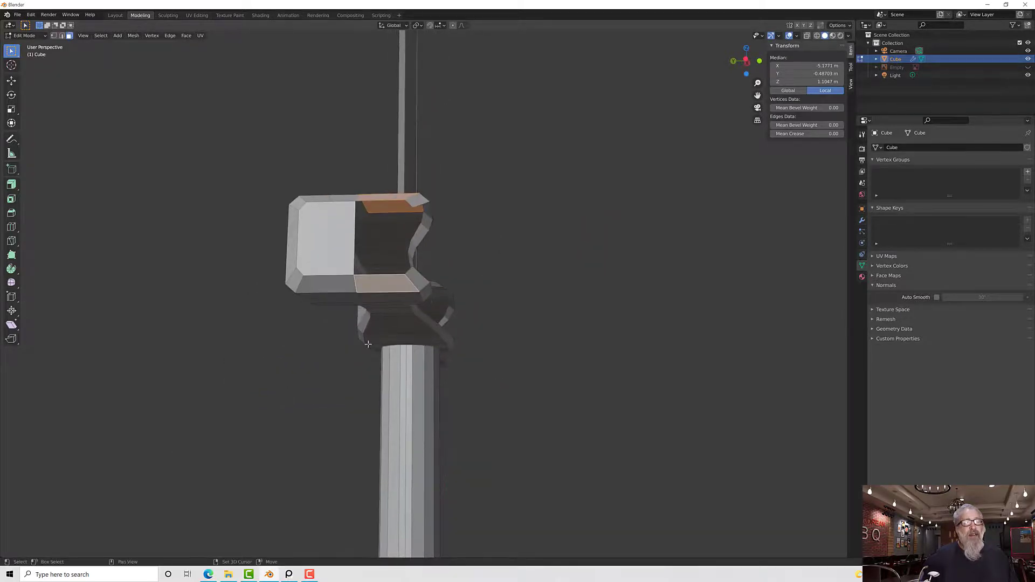
{"action": "left_click", "coordinate": [387, 299], "text": "shift"}
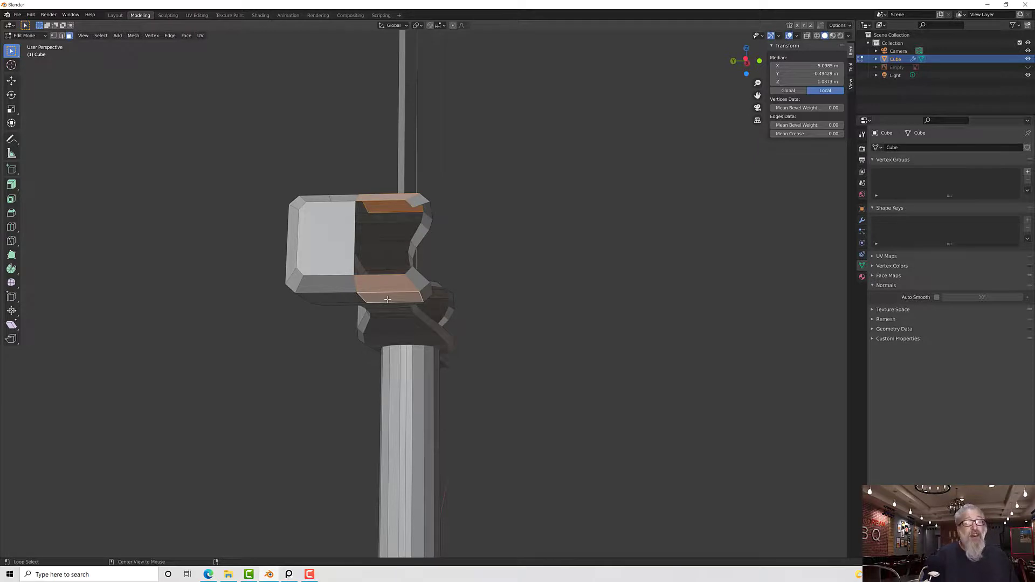
{"action": "left_click", "coordinate": [387, 300], "text": "alt"}
{"action": "middle_click_drag", "start_coordinate": [387, 299], "coordinate": [409, 304]}
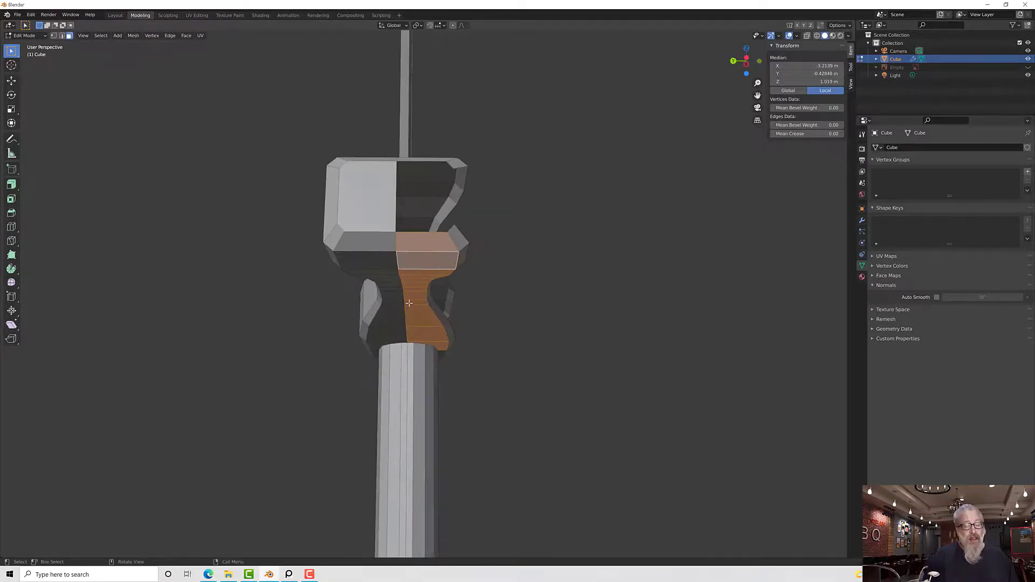
{"action": "key", "text": "x"}
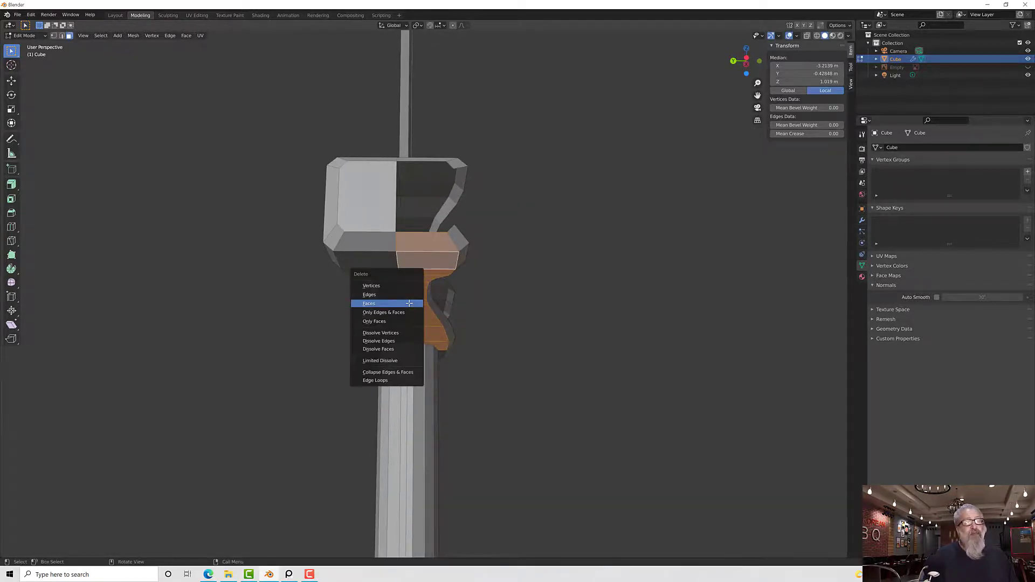
{"action": "left_click", "coordinate": [409, 304]}
Undo the crossguard's underside and side face deletions, going back to the selected corner face and side loop.
{"action": "middle_click_drag", "start_coordinate": [409, 303], "coordinate": [391, 369]}
{"action": "left_click", "coordinate": [372, 327]}
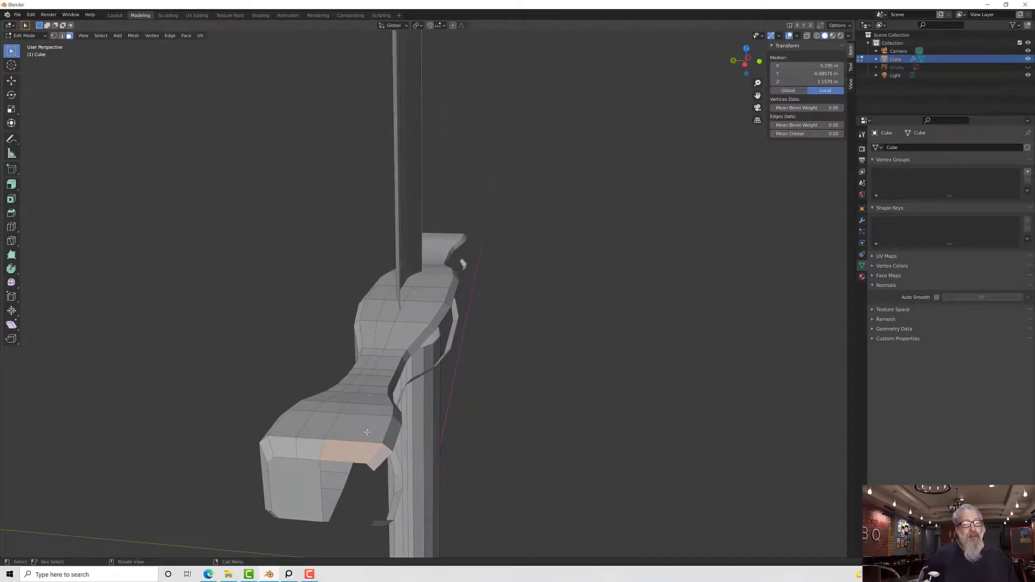
{"action": "left_click", "coordinate": [379, 457]}
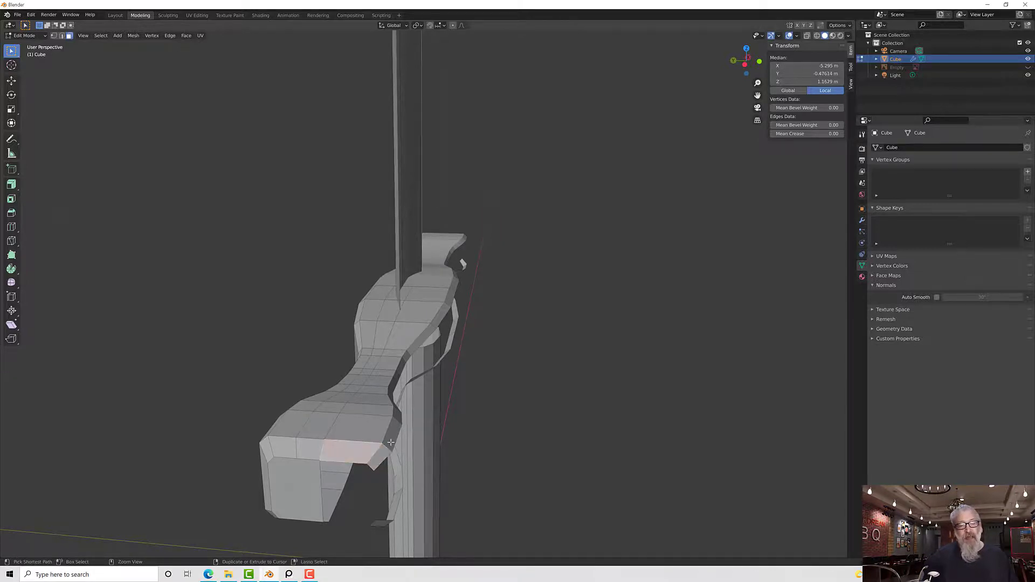
{"action": "left_click", "coordinate": [390, 442], "text": "ctrl"}
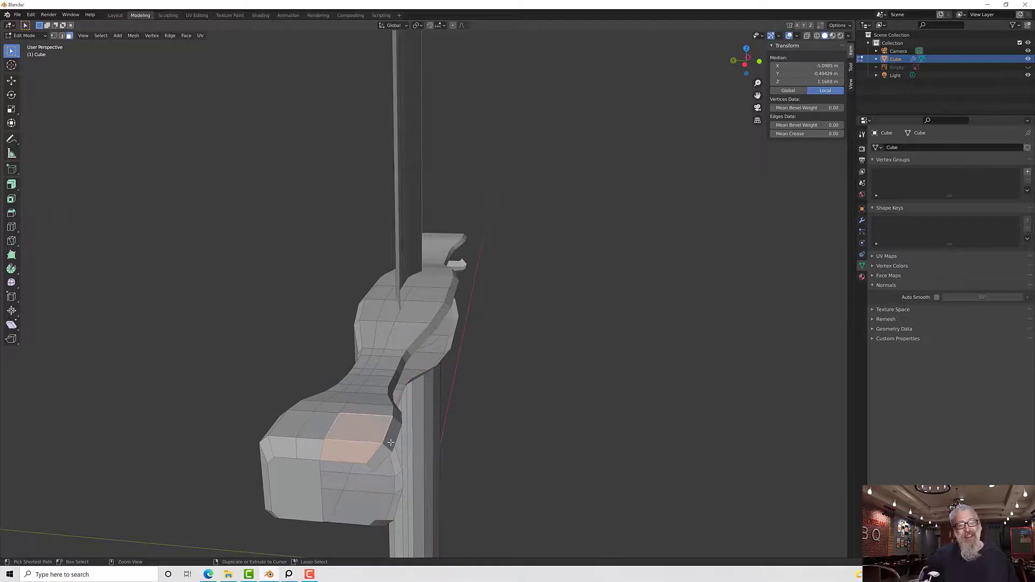
{"action": "left_click", "coordinate": [390, 442], "text": "ctrl"}
{"action": "middle_click_drag", "start_coordinate": [391, 442], "coordinate": [372, 428]}
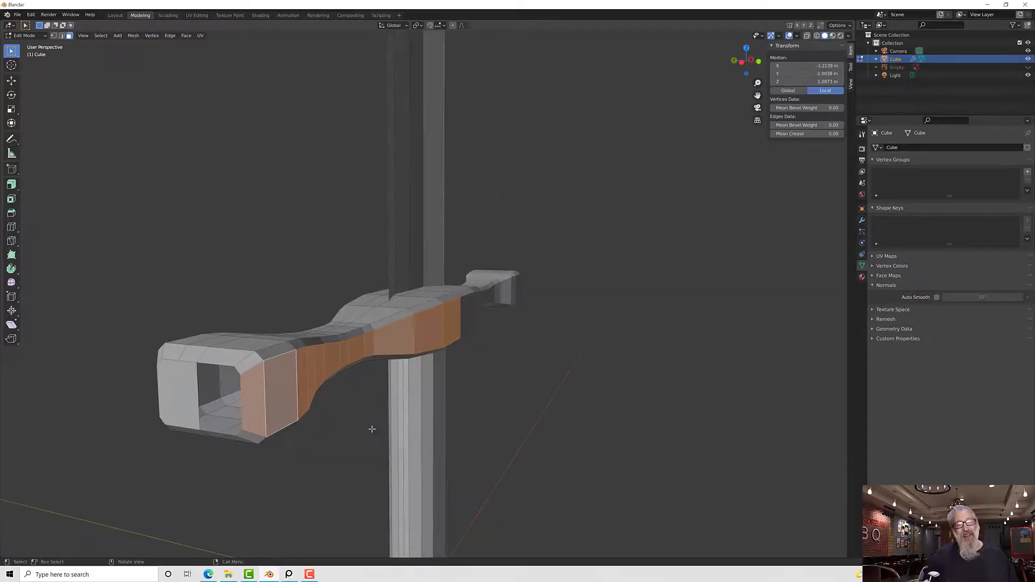
Expand the crossguard side selection to the adjoining bevel faces with Select More.
{"action": "middle_click_drag", "start_coordinate": [312, 384], "coordinate": [316, 388]}
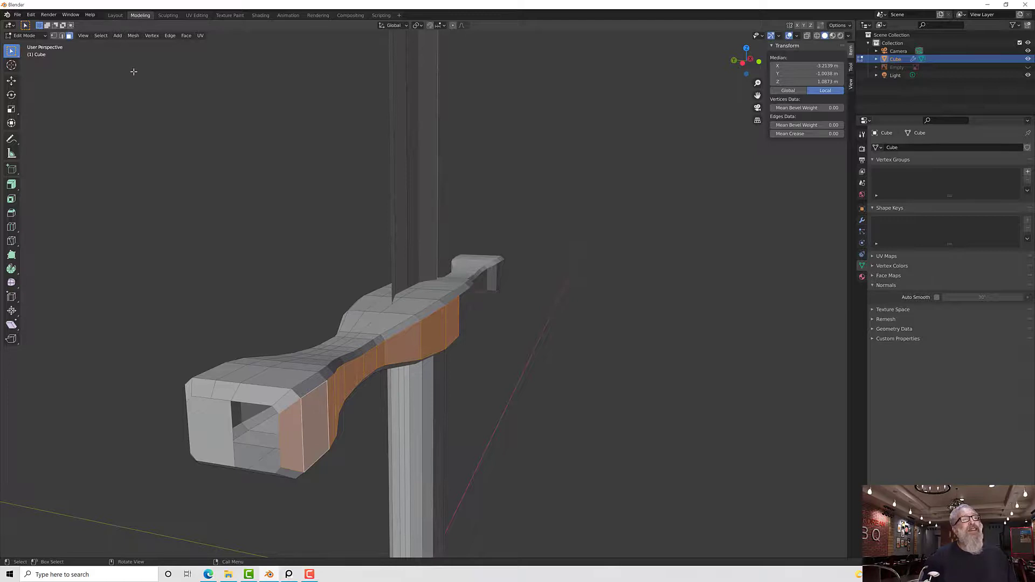
{"action": "left_click", "coordinate": [101, 35]}
{"action": "mouse_move", "coordinate": [123, 148]}
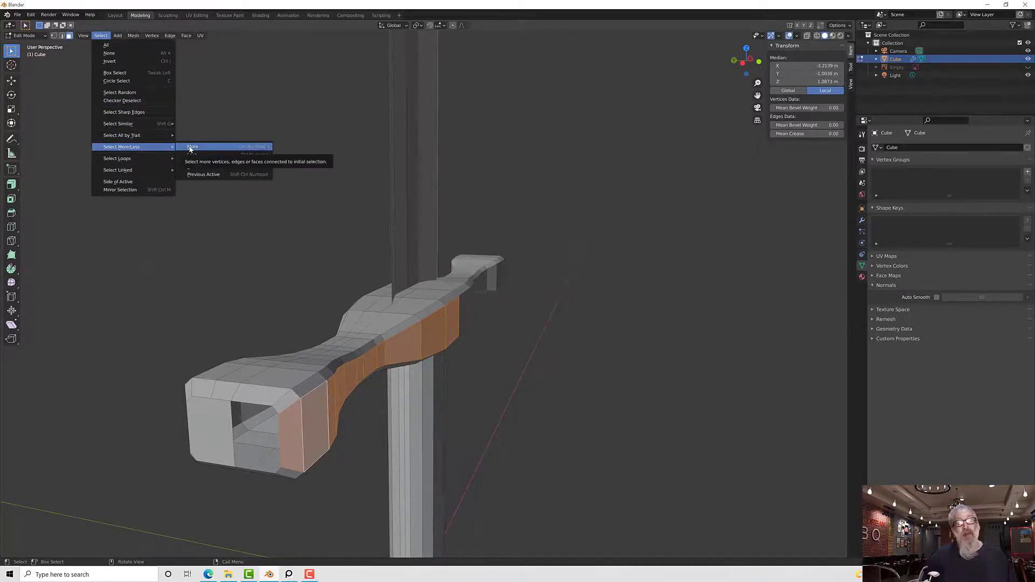
{"action": "left_click", "coordinate": [190, 148]}
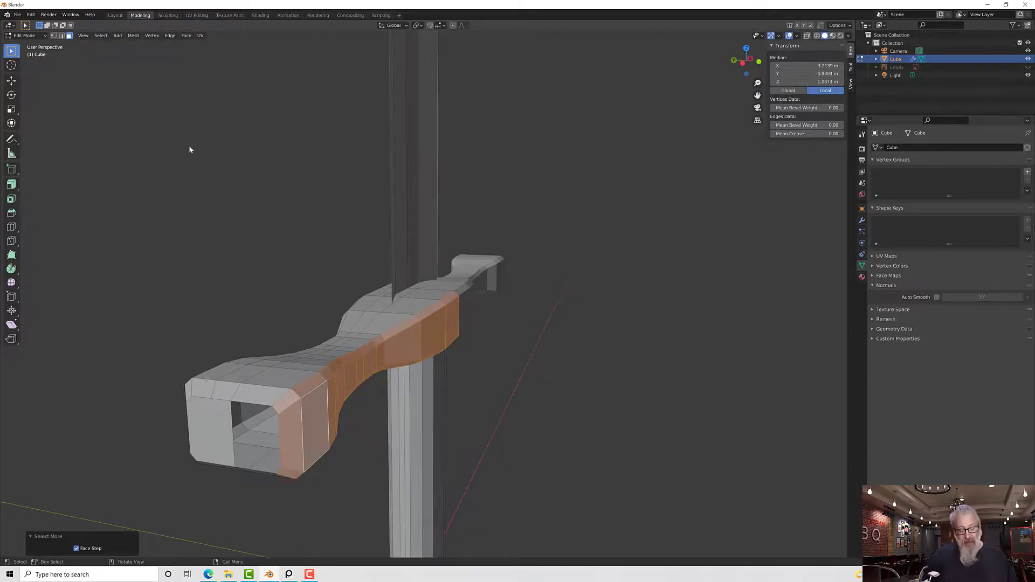
{"action": "scroll", "coordinate": [190, 149], "scroll_direction": "up", "scroll_amount": 2}
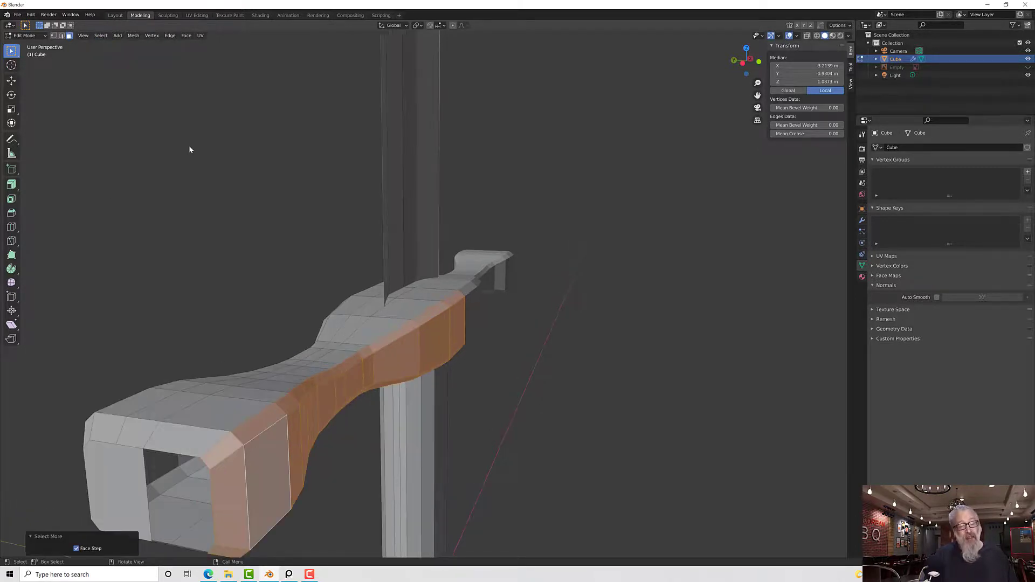
{"action": "scroll", "coordinate": [190, 150], "scroll_direction": "down", "scroll_amount": 2}
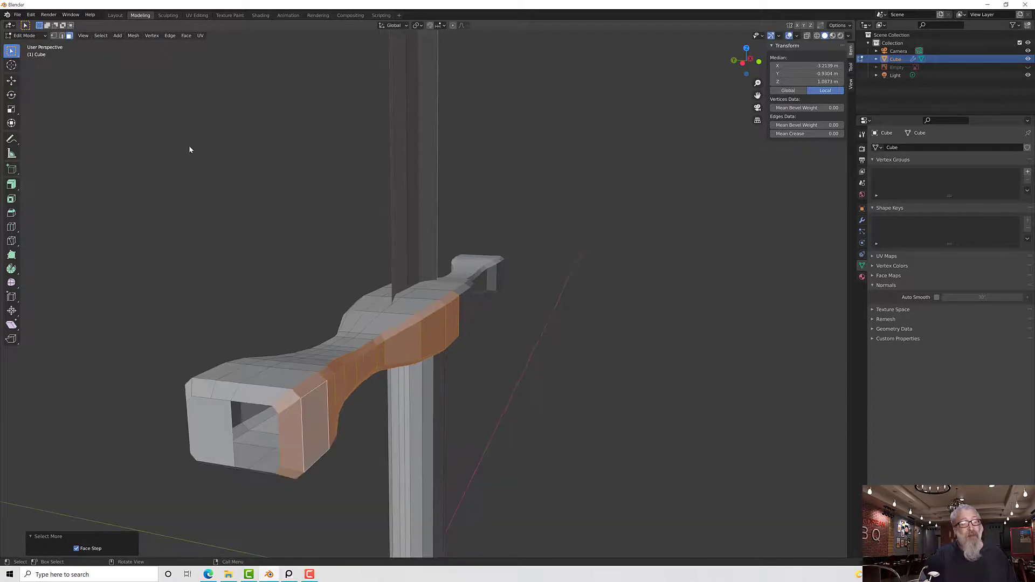
{"action": "scroll", "coordinate": [190, 149], "scroll_direction": "up", "scroll_amount": 2}
{"action": "scroll", "coordinate": [190, 149], "scroll_direction": "down", "scroll_amount": 2}
{"action": "scroll", "coordinate": [190, 149], "scroll_direction": "up", "scroll_amount": 2}
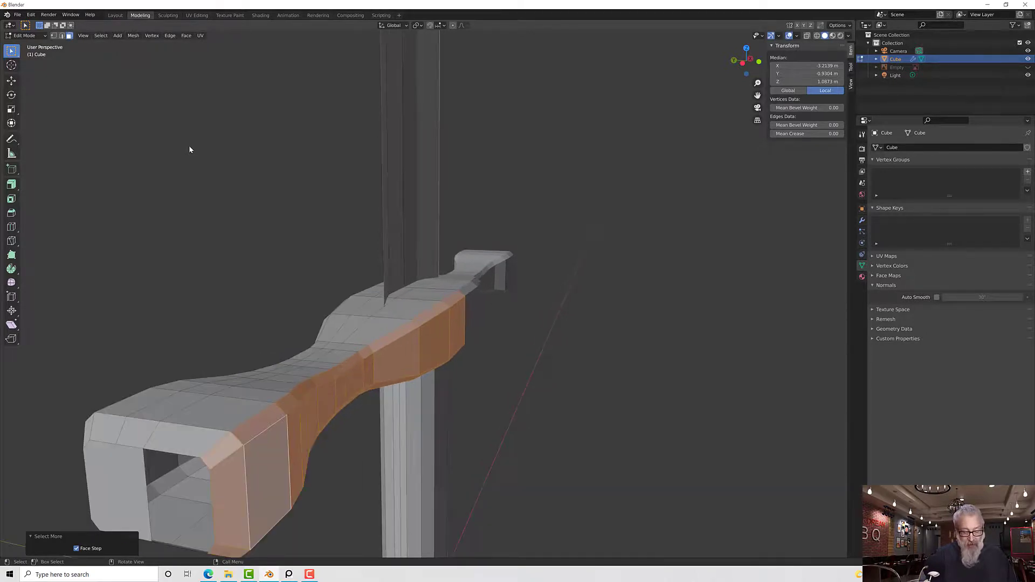
{"action": "scroll", "coordinate": [189, 149], "scroll_direction": "down", "scroll_amount": 2}
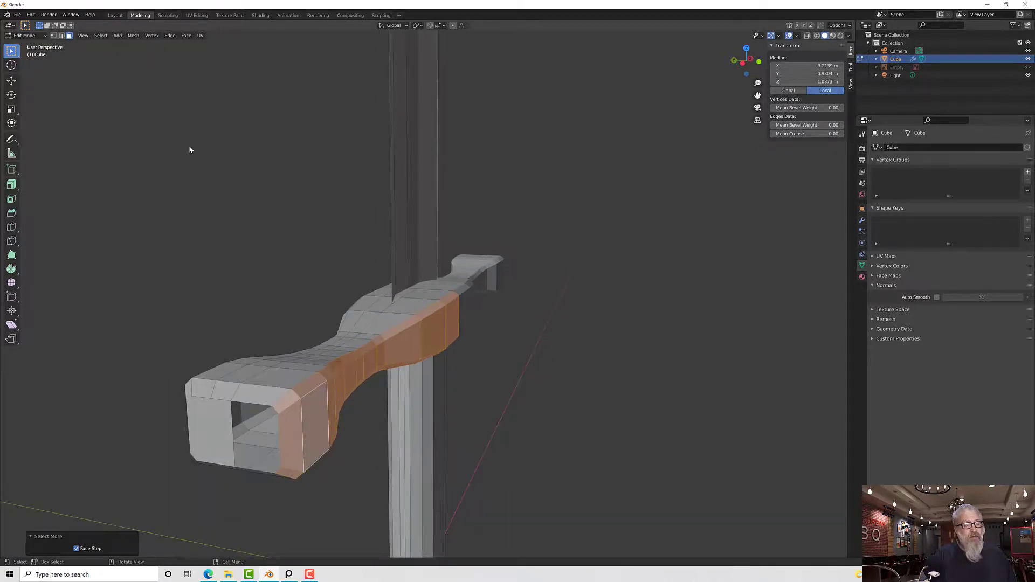
Expand the crossguard side selection once more with Select More and delete the selected faces.
{"action": "key", "text": "ctrl+KP_Add"}
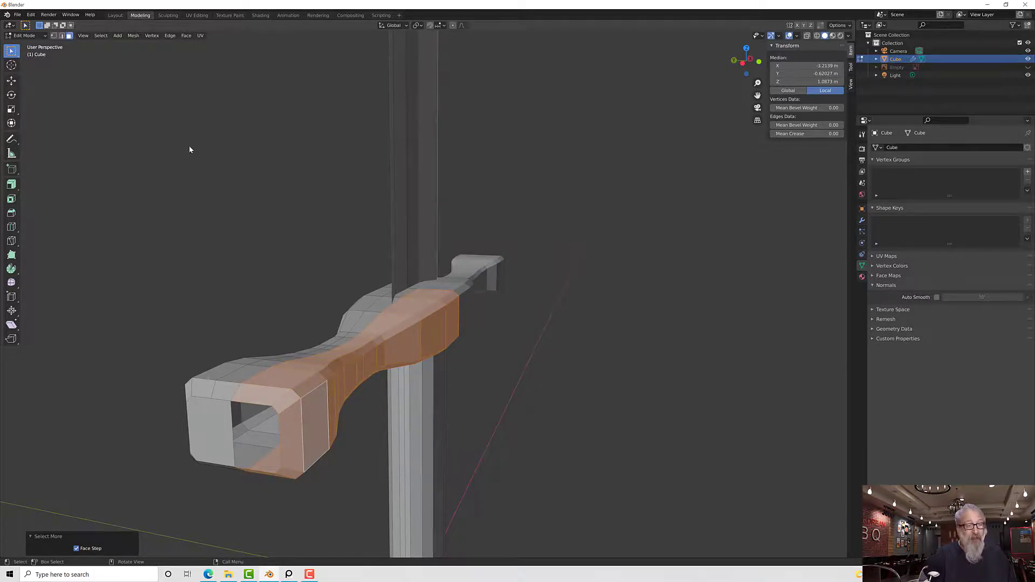
{"action": "key", "text": "x"}
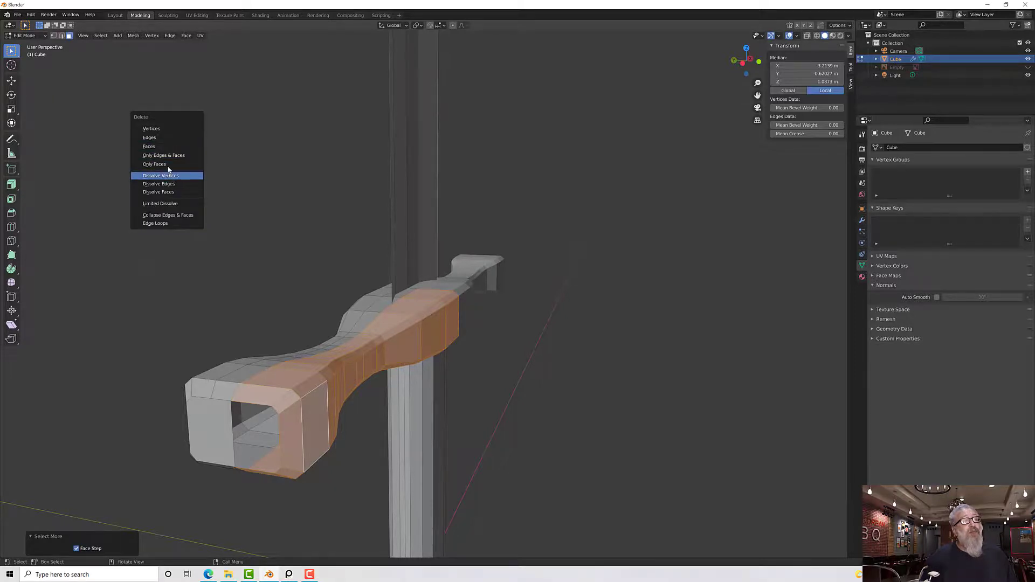
{"action": "left_click", "coordinate": [161, 146]}
Select the long faces on the cut-away side of the handle, below the opened crossguard, and delete them.
{"action": "middle_click_drag", "start_coordinate": [243, 221], "coordinate": [468, 372]}
{"action": "left_click", "coordinate": [438, 358]}
{"action": "left_click", "coordinate": [411, 366], "text": "shift"}
{"action": "left_click", "coordinate": [410, 367], "text": "shift"}
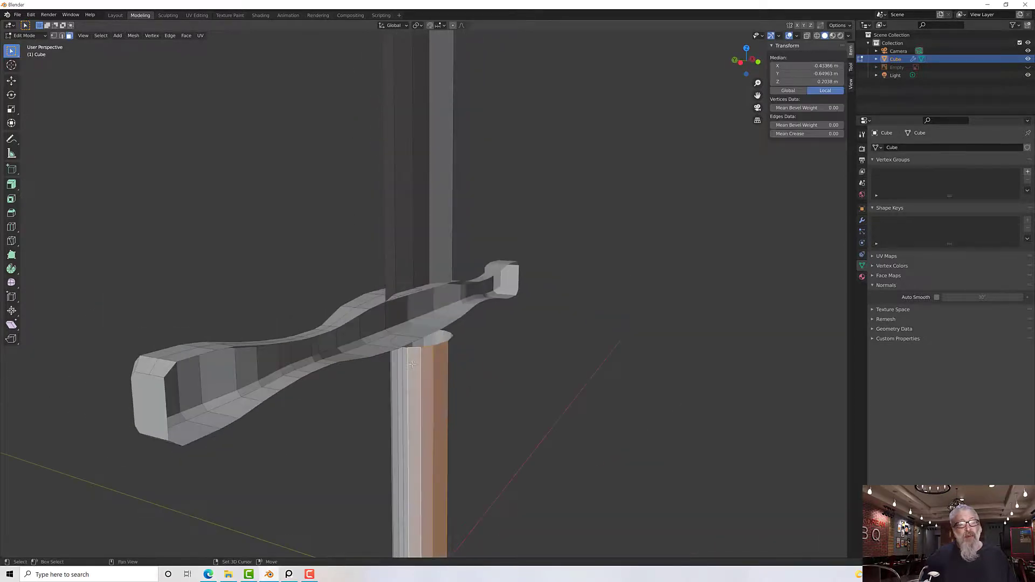
{"action": "left_click", "coordinate": [405, 360], "text": "shift"}
{"action": "middle_click_drag", "start_coordinate": [405, 359], "coordinate": [408, 373]}
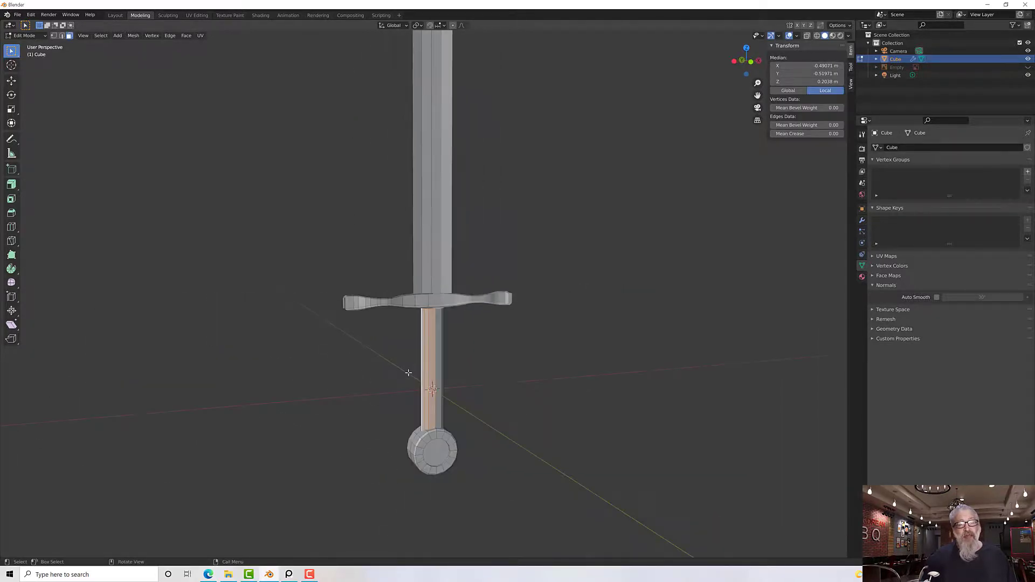
{"action": "scroll", "coordinate": [434, 453], "scroll_direction": "up", "scroll_amount": 2}
{"action": "key", "text": "x"}
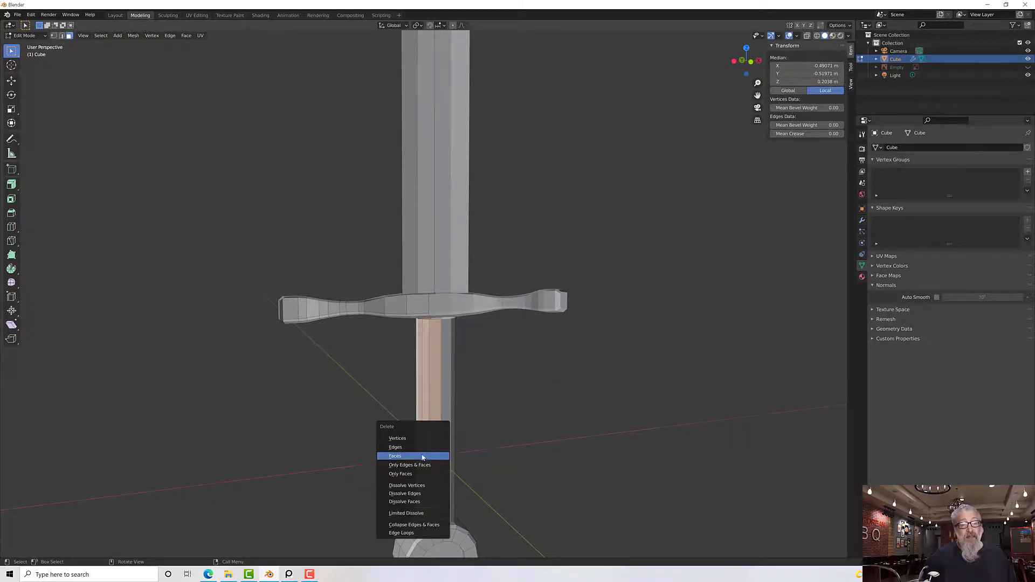
{"action": "left_click", "coordinate": [435, 456]}
Select the pommel's round cap on the cut-away side, expand it with Select More to the surrounding faces, and delete them.
{"action": "middle_click_drag", "start_coordinate": [456, 442], "coordinate": [460, 500]}
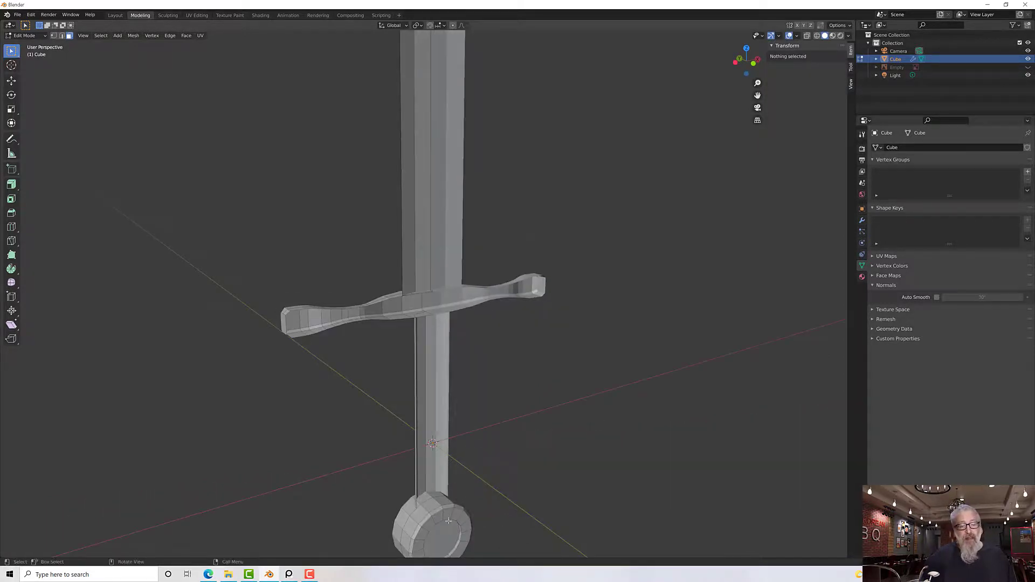
{"action": "left_click", "coordinate": [448, 540]}
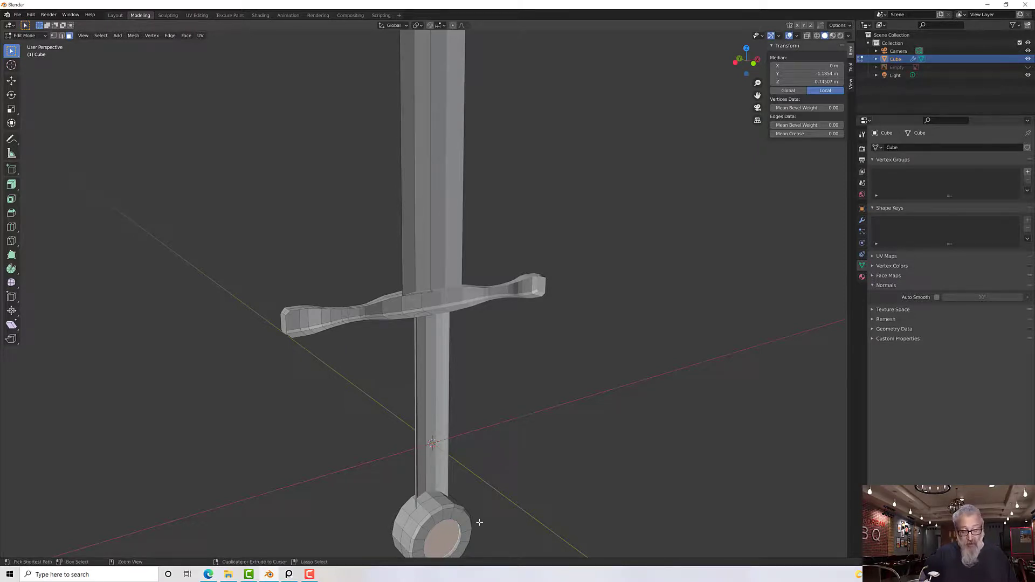
{"action": "key", "text": "ctrl+KP_Add"}
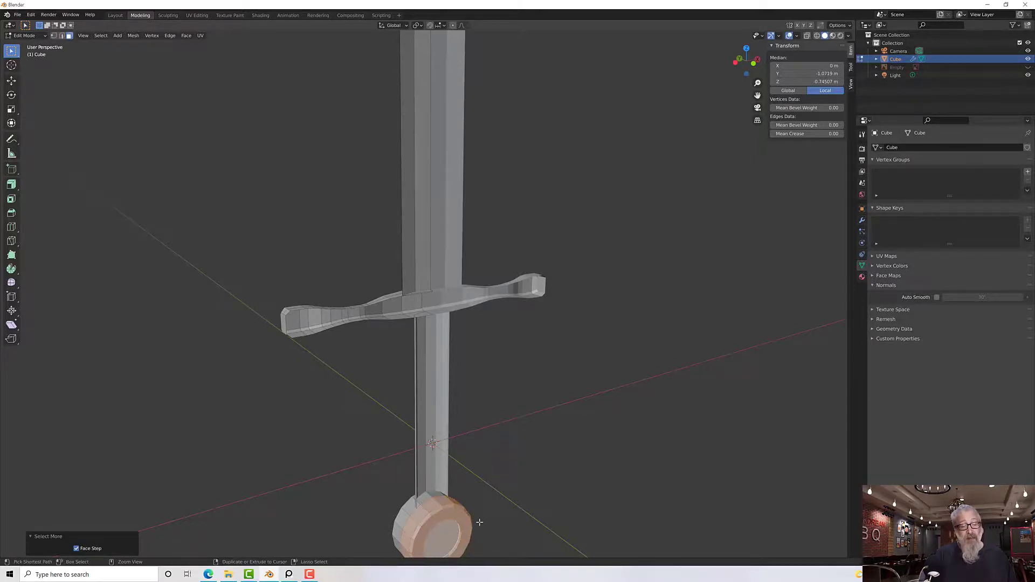
{"action": "middle_click_drag", "start_coordinate": [477, 521], "coordinate": [421, 532]}
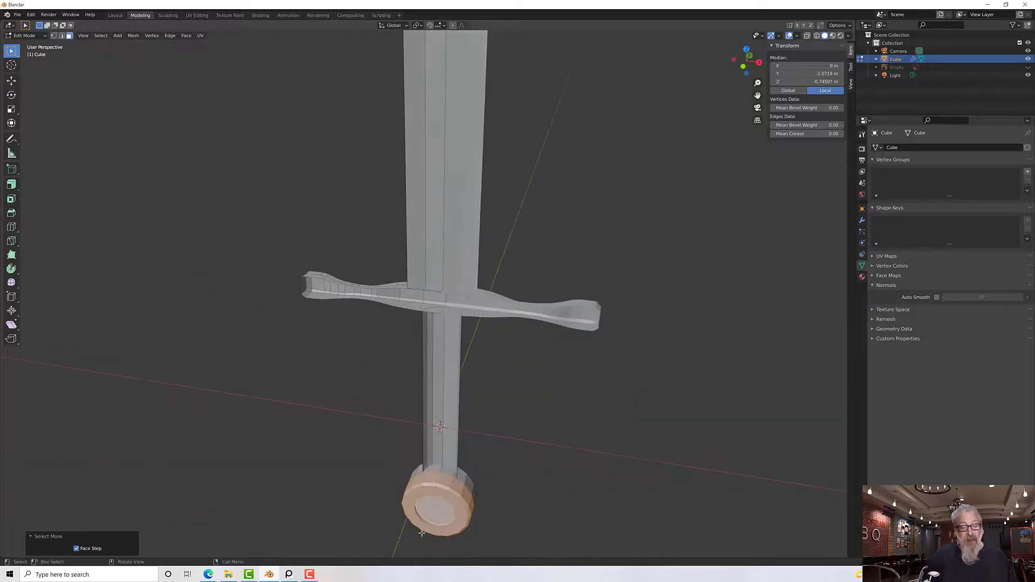
{"action": "key", "text": "x"}
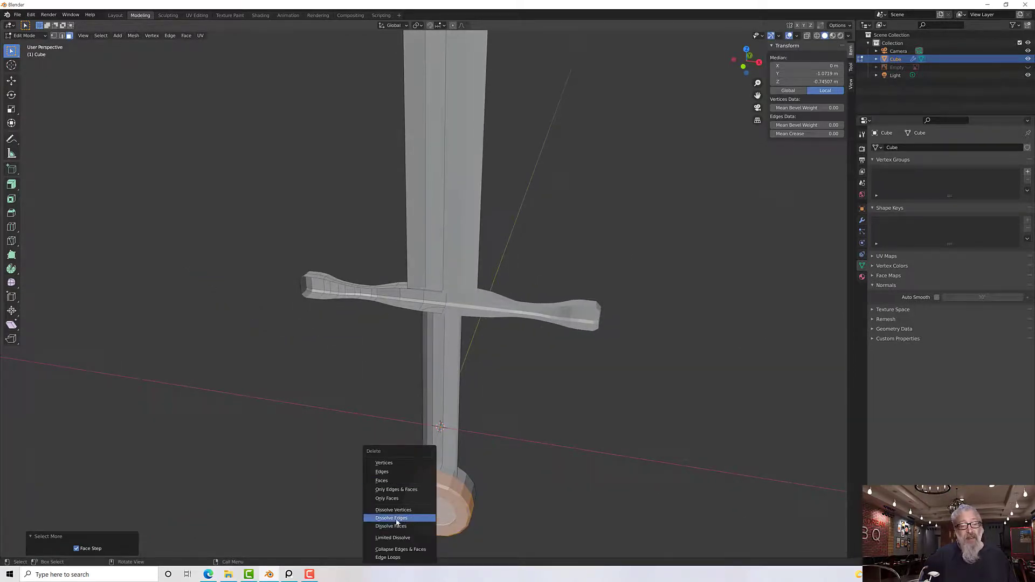
{"action": "left_click", "coordinate": [375, 481]}
Knife-cut the pommel's remaining round cap vertically through its centre, from the top vertex to the bottom vertex.
{"action": "middle_click_drag", "start_coordinate": [394, 498], "coordinate": [488, 414]}
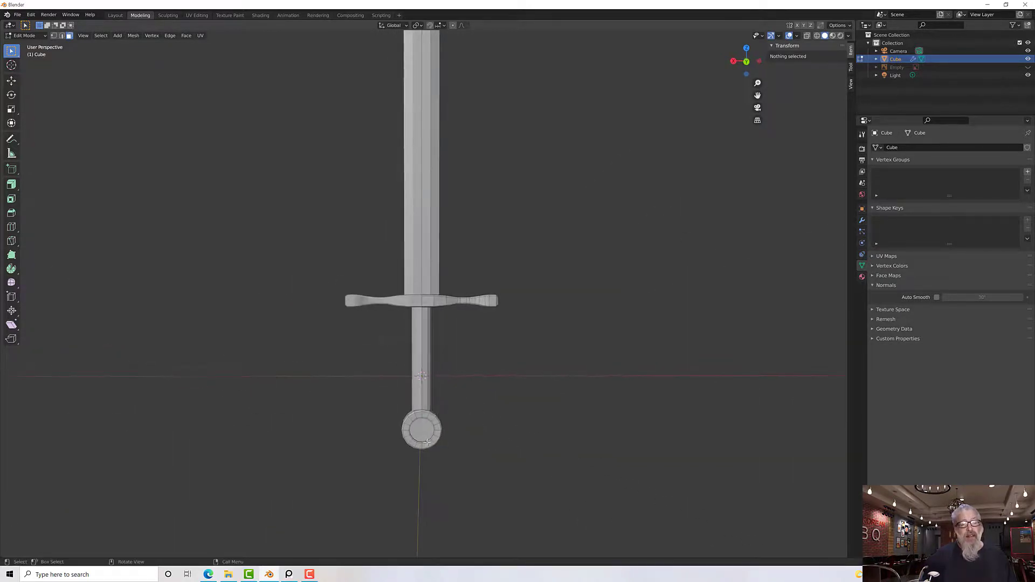
{"action": "scroll", "coordinate": [422, 493], "scroll_direction": "up", "scroll_amount": 3}
{"action": "middle_click_drag", "start_coordinate": [477, 499], "coordinate": [472, 457]}
{"action": "left_click", "coordinate": [486, 496]}
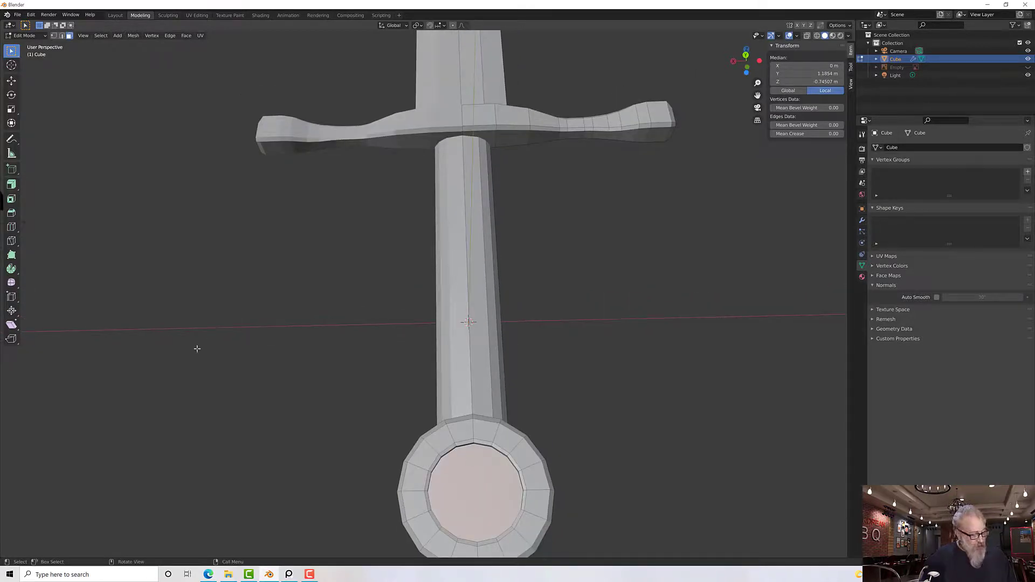
{"action": "key", "text": "k"}
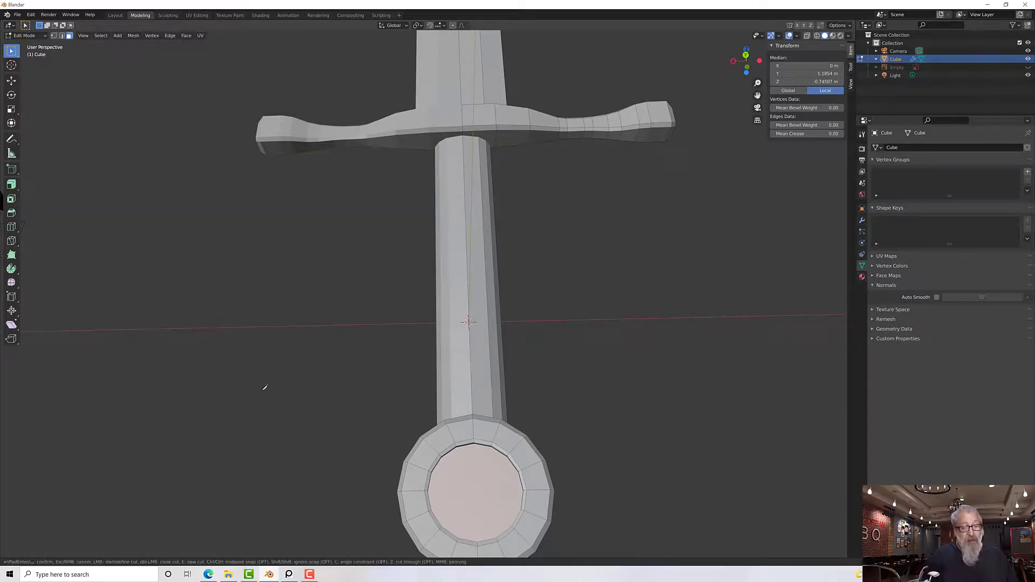
{"action": "middle_click_drag", "start_coordinate": [464, 477], "coordinate": [479, 528]}
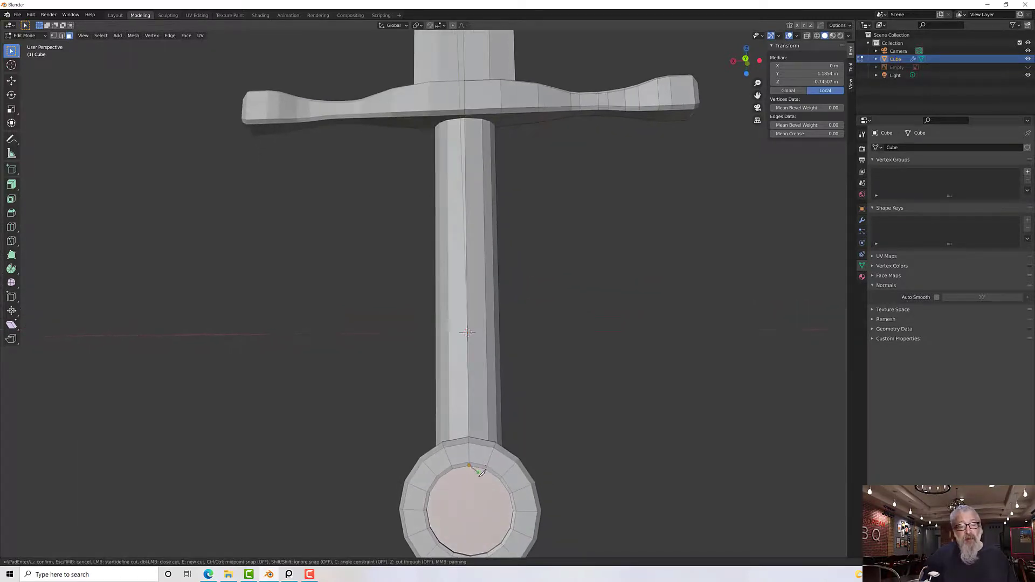
{"action": "left_click", "coordinate": [471, 554]}
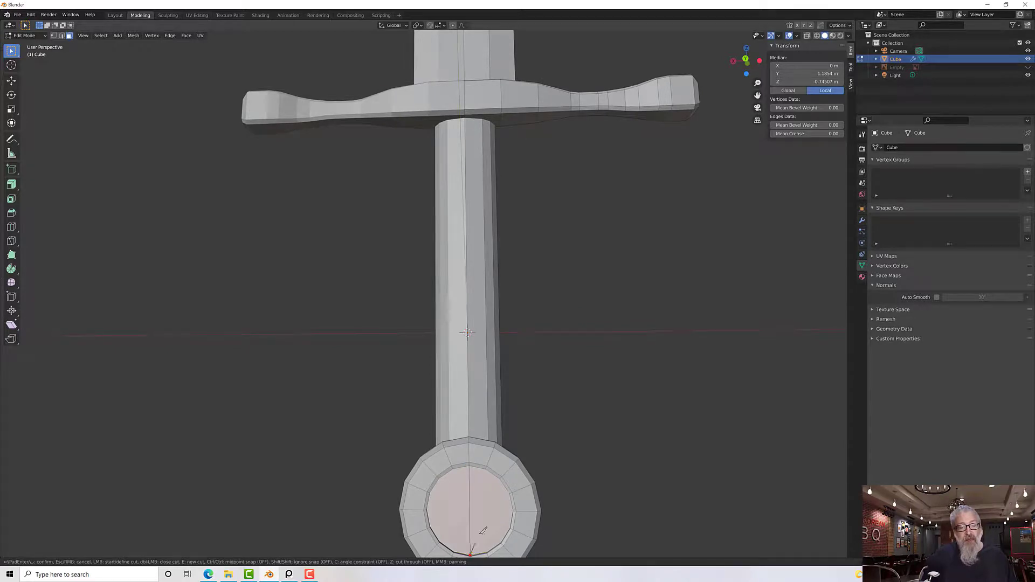
{"action": "key", "text": "Return"}
Select the positive-X half of the pommel's split cap and delete that face.
{"action": "left_click", "coordinate": [488, 506]}
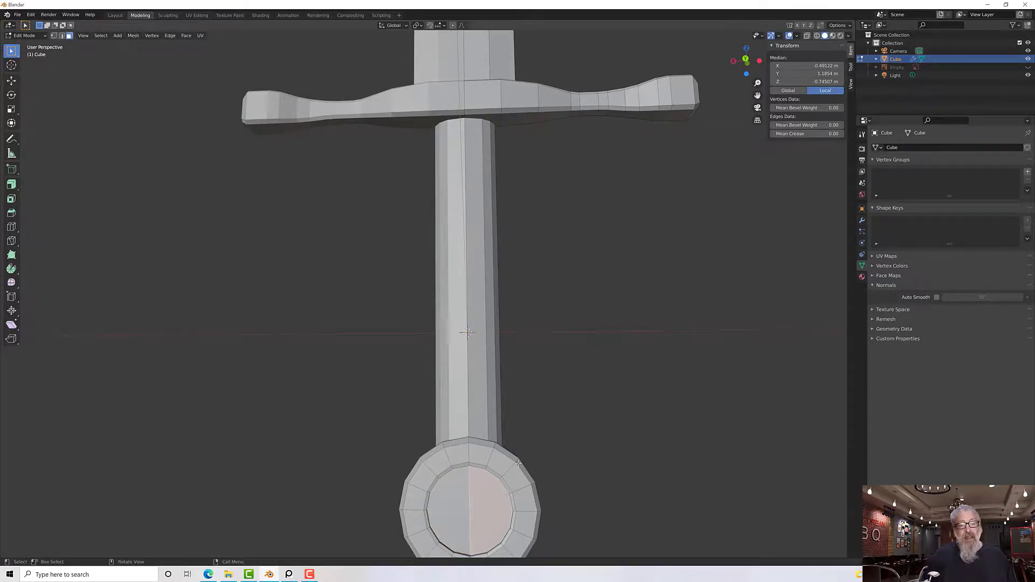
{"action": "middle_click_drag", "start_coordinate": [537, 459], "coordinate": [538, 480]}
{"action": "left_click", "coordinate": [442, 487]}
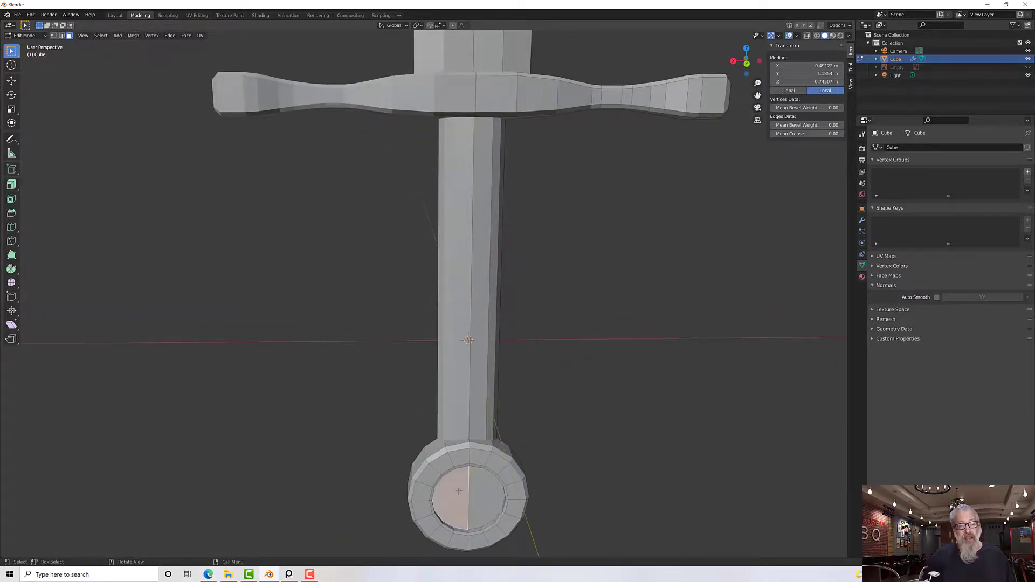
{"action": "key", "text": "x"}
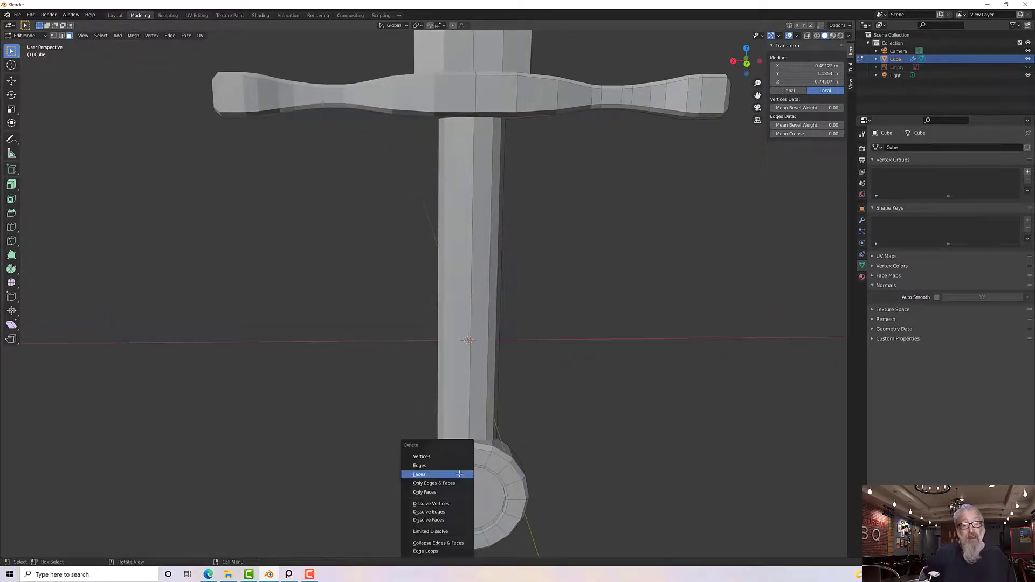
{"action": "left_click", "coordinate": [454, 477]}
Select the flat ring faces around the pommel's positive-X half one by one, from top to bottom.
{"action": "middle_click_drag", "start_coordinate": [455, 476], "coordinate": [462, 464]}
{"action": "left_click", "coordinate": [457, 461], "text": "shift"}
{"action": "left_click", "coordinate": [443, 467], "text": "shift"}
{"action": "left_click", "coordinate": [431, 479], "text": "shift"}
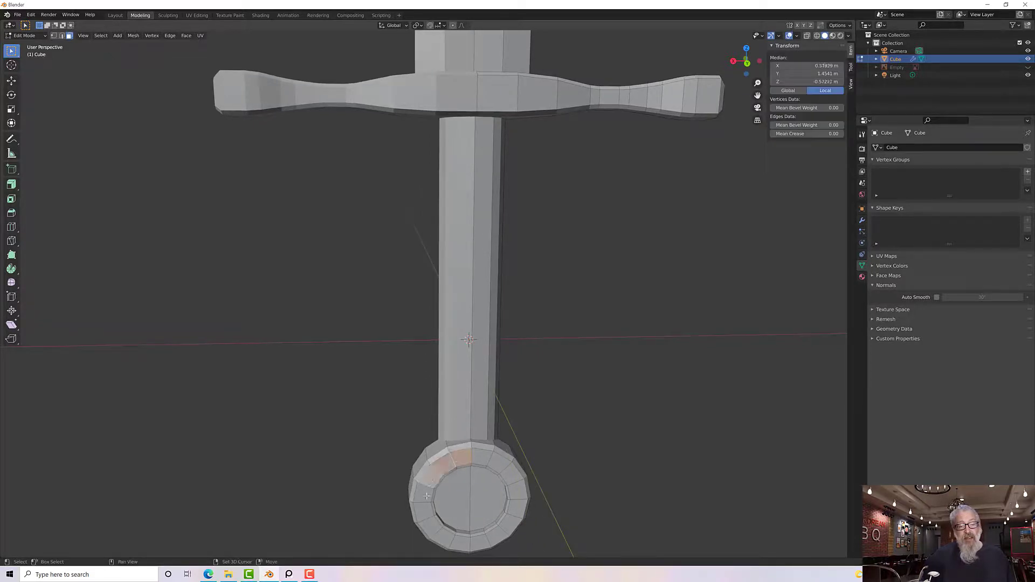
{"action": "left_click", "coordinate": [424, 493], "text": "shift"}
{"action": "left_click", "coordinate": [424, 511], "text": "shift"}
{"action": "left_click", "coordinate": [432, 530], "text": "shift"}
{"action": "left_click", "coordinate": [449, 543], "text": "shift"}
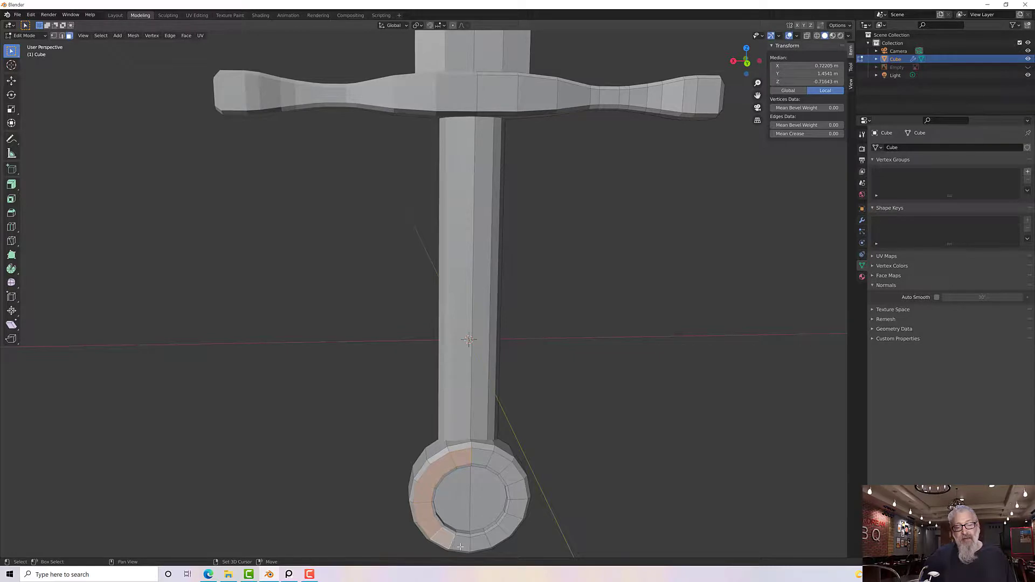
{"action": "left_click", "coordinate": [462, 545], "text": "shift"}
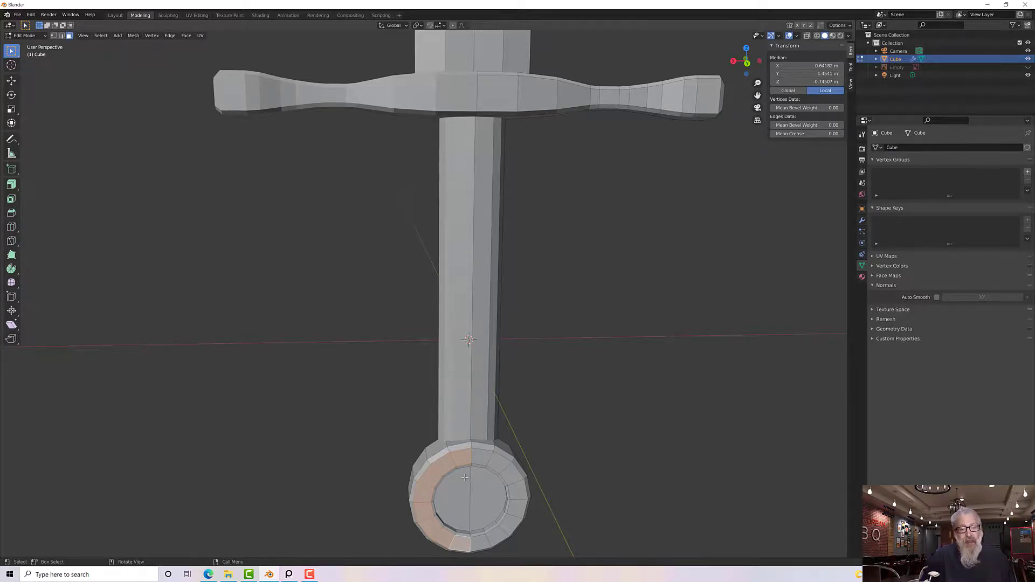
Select the strip of pommel faces running across its thickness beside the centre line under the handle, and delete its faces.
{"action": "scroll", "coordinate": [465, 477], "scroll_direction": "down", "scroll_amount": 2}
{"action": "scroll", "coordinate": [461, 458], "scroll_direction": "up", "scroll_amount": 1}
{"action": "left_click", "coordinate": [455, 426]}
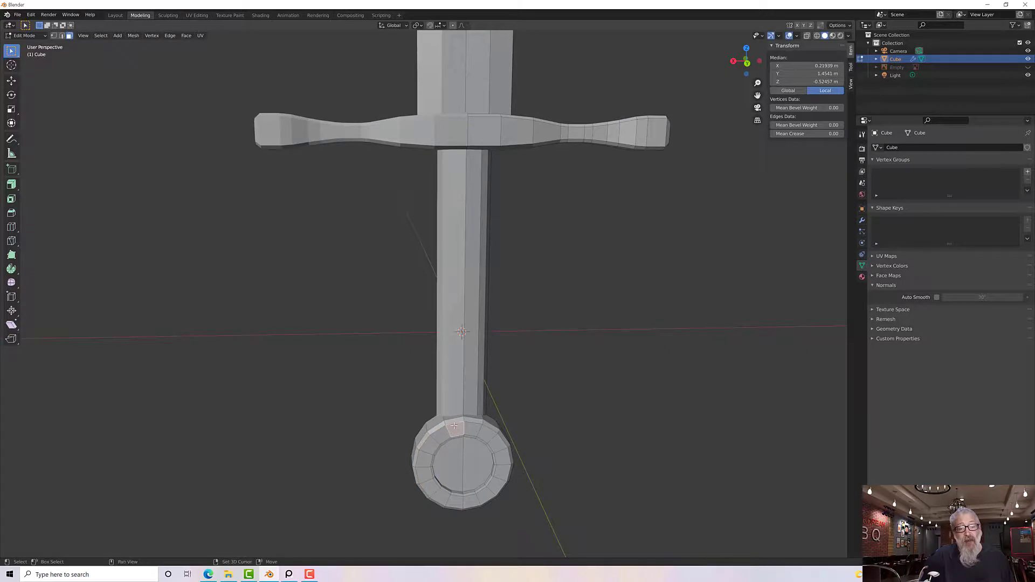
{"action": "left_click", "coordinate": [453, 422]}
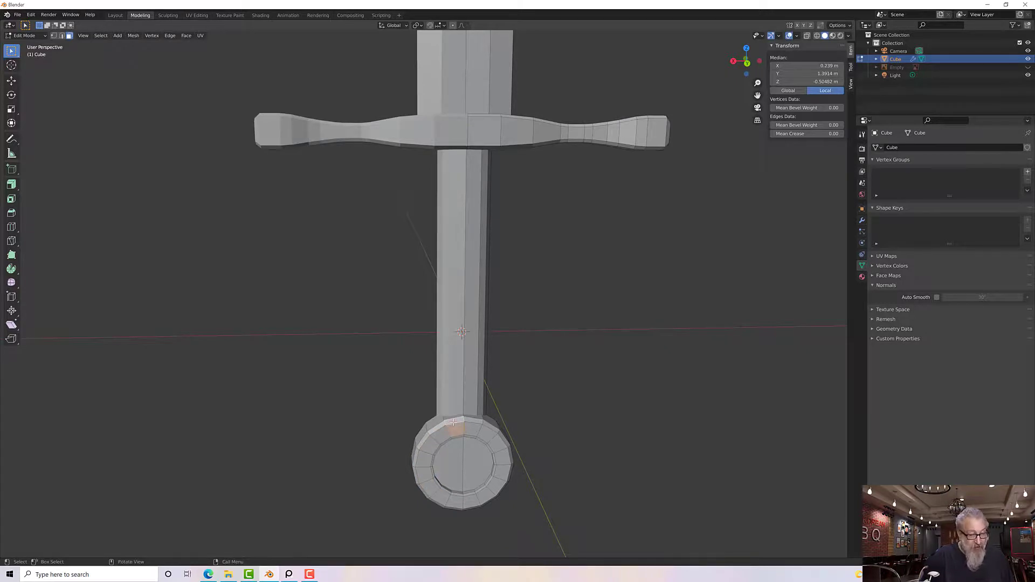
{"action": "left_click", "coordinate": [454, 422], "text": "alt"}
{"action": "key", "text": "x"}
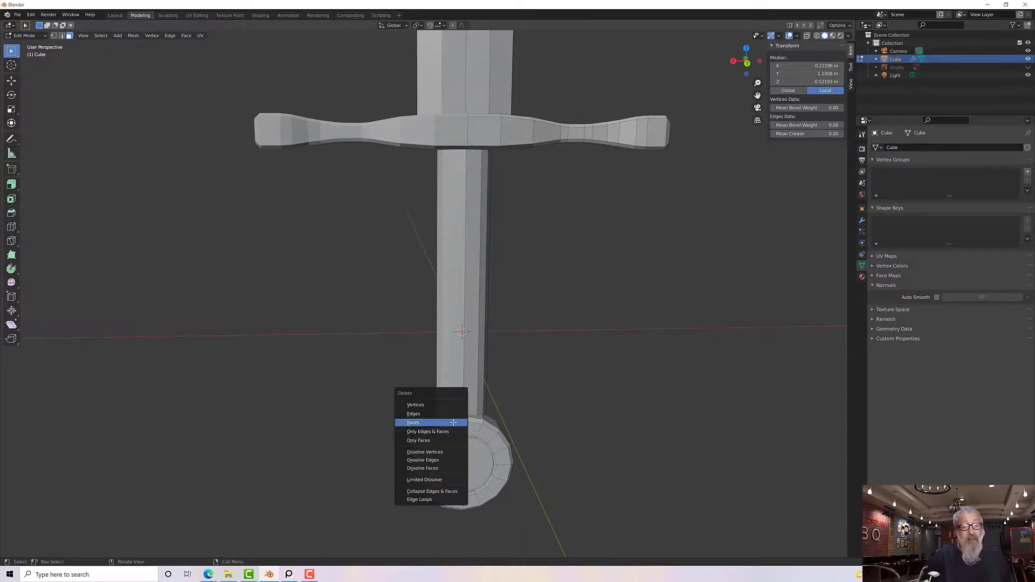
{"action": "left_click", "coordinate": [454, 422]}
Select the matching strip of faces beside the centre line at the pommel's lower end and delete its faces.
{"action": "left_click", "coordinate": [458, 498]}
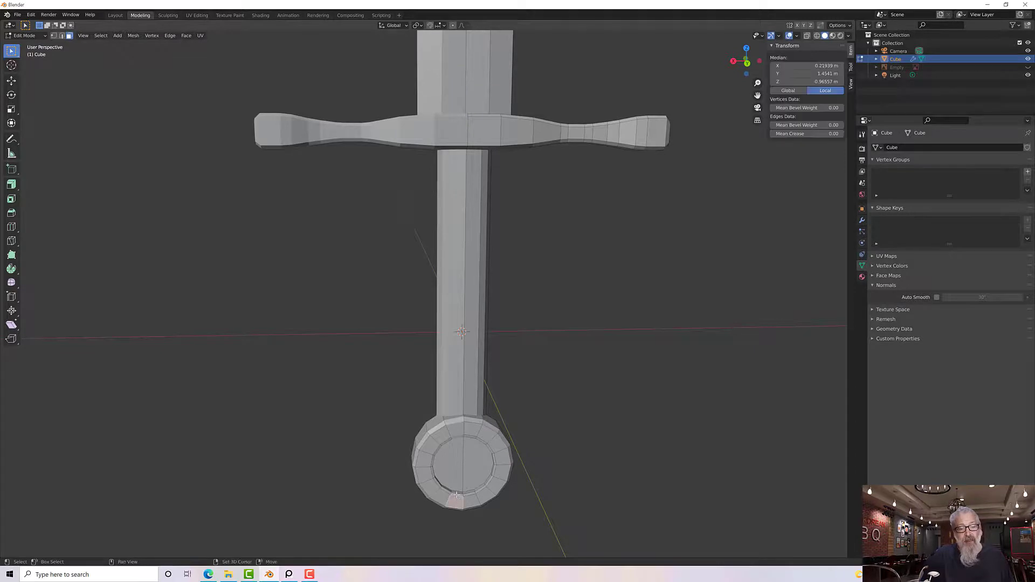
{"action": "left_click", "coordinate": [458, 497]}
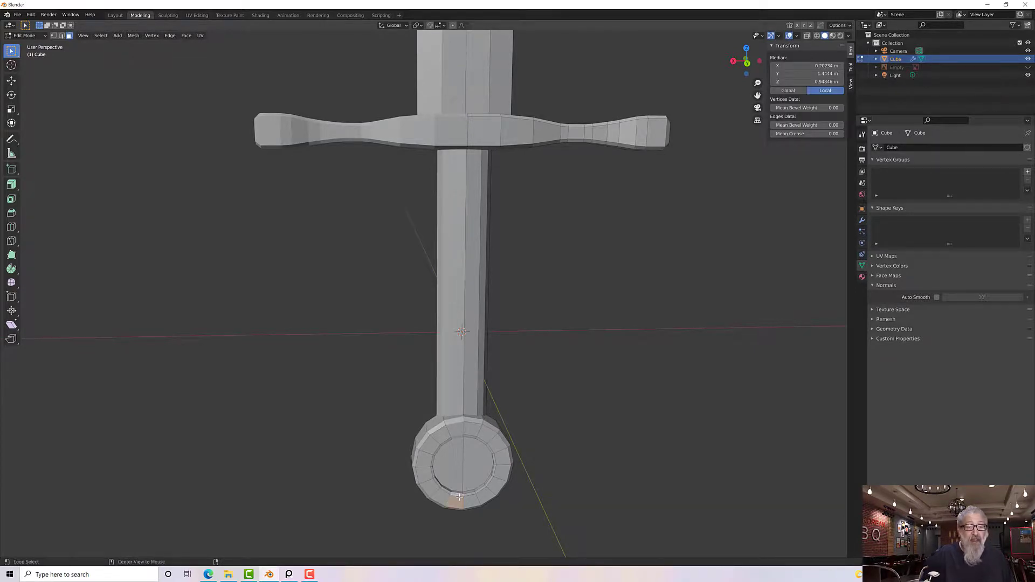
{"action": "key", "text": "x"}
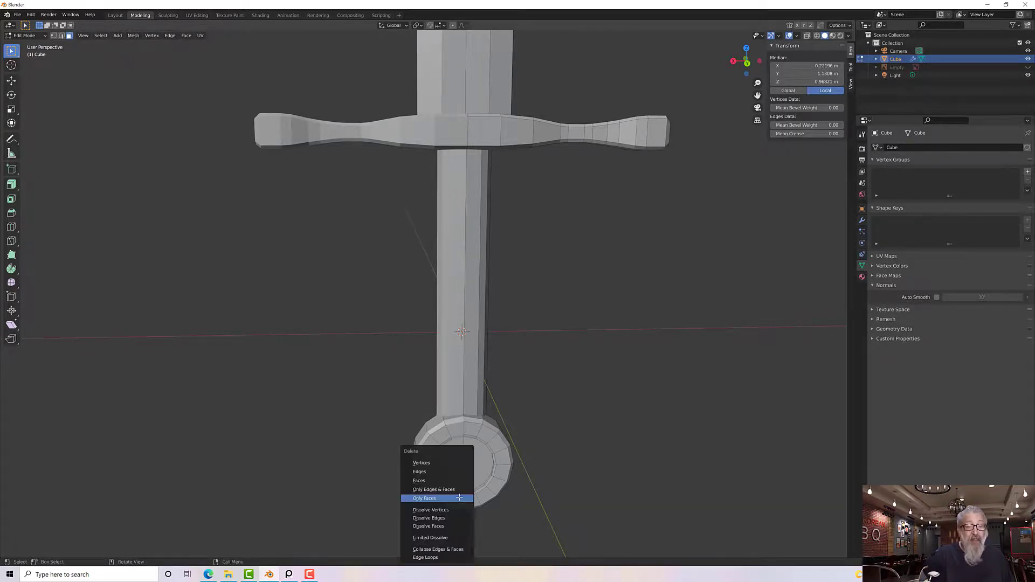
{"action": "left_click", "coordinate": [453, 480]}
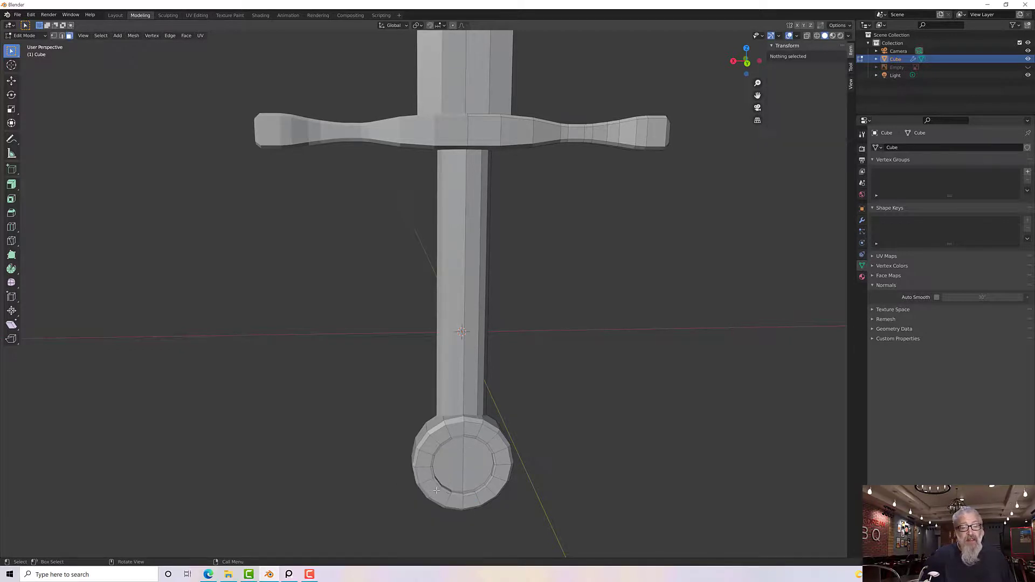
Select a ring face midway on the pommel's positive-X side, expand it twice with Select More, and delete the faces.
{"action": "left_click", "coordinate": [423, 460]}
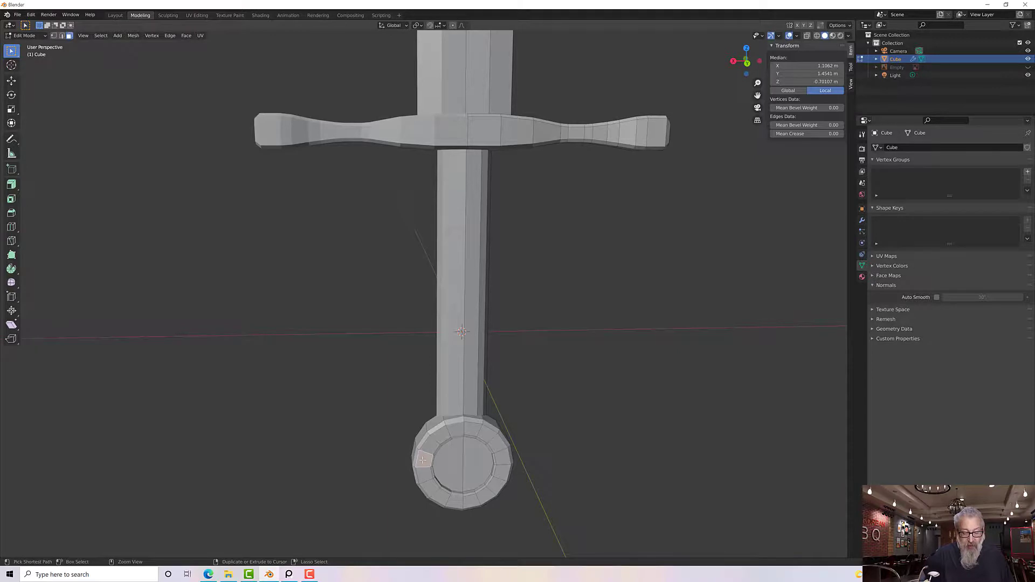
{"action": "key", "text": "ctrl+KP_Add"}
{"action": "key", "text": "ctrl+KP_Add"}
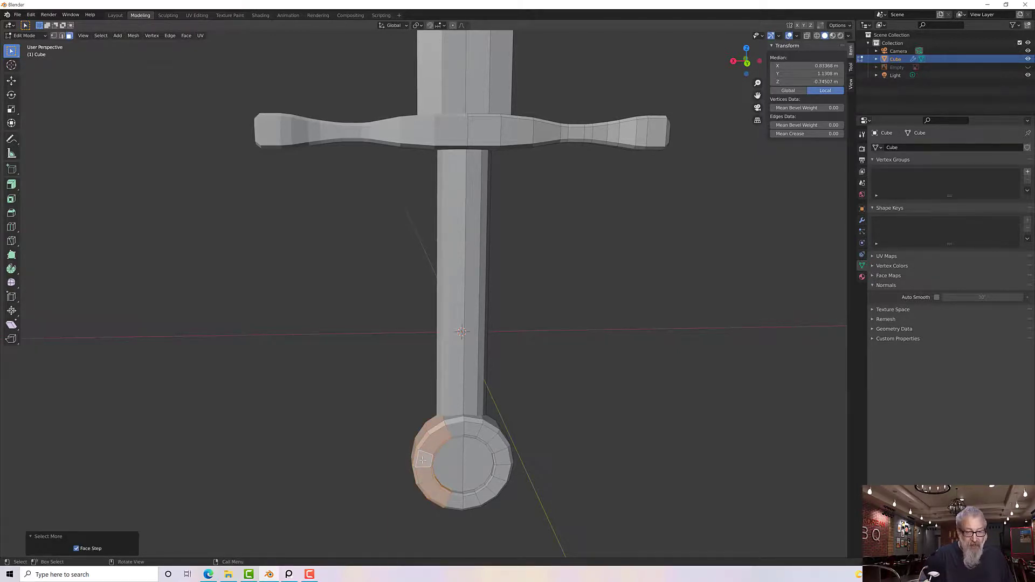
{"action": "key", "text": "x"}
{"action": "left_click", "coordinate": [423, 462]}
Select the half end-cap face at the bottom of the handle, inside the opened pommel.
{"action": "middle_click_drag", "start_coordinate": [424, 462], "coordinate": [552, 475]}
{"action": "left_click", "coordinate": [412, 379]}
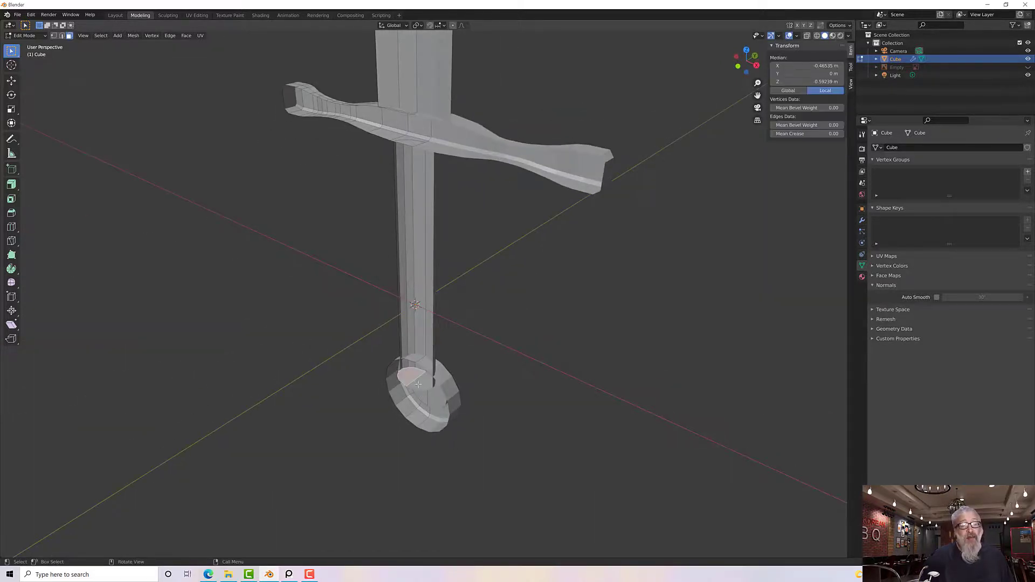
{"action": "middle_click_drag", "start_coordinate": [413, 380], "coordinate": [469, 318]}
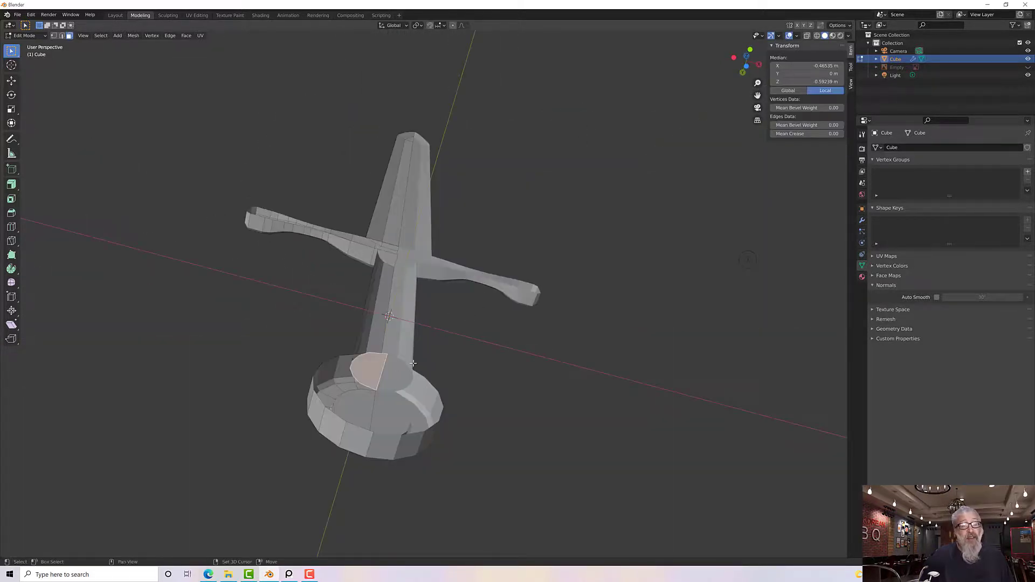
{"action": "middle_click_drag", "start_coordinate": [413, 363], "coordinate": [407, 382]}
Try deleting the edges of the handle's selected half end cap, and undo the deletion.
{"action": "key", "text": "x"}
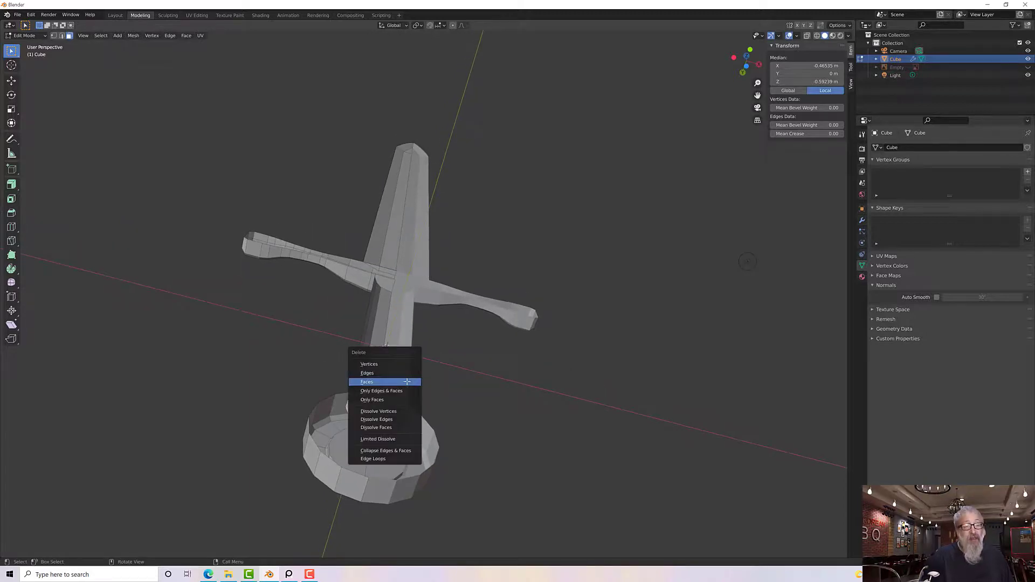
{"action": "left_click", "coordinate": [402, 373]}
{"action": "key", "text": "ctrl+z"}
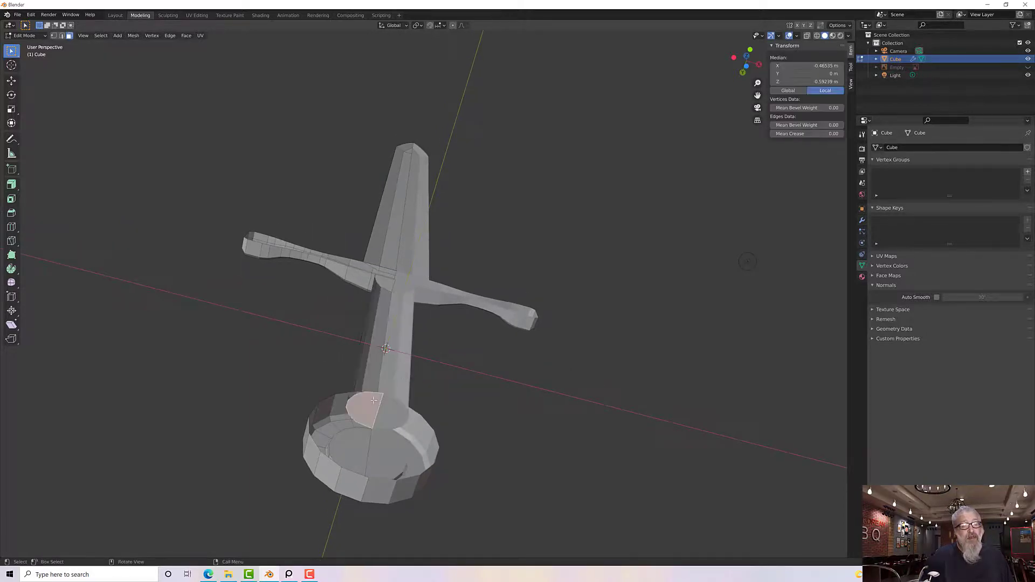
Delete the selected half end cap at the bottom of the handle, inside the opened pommel.
{"action": "key", "text": "x"}
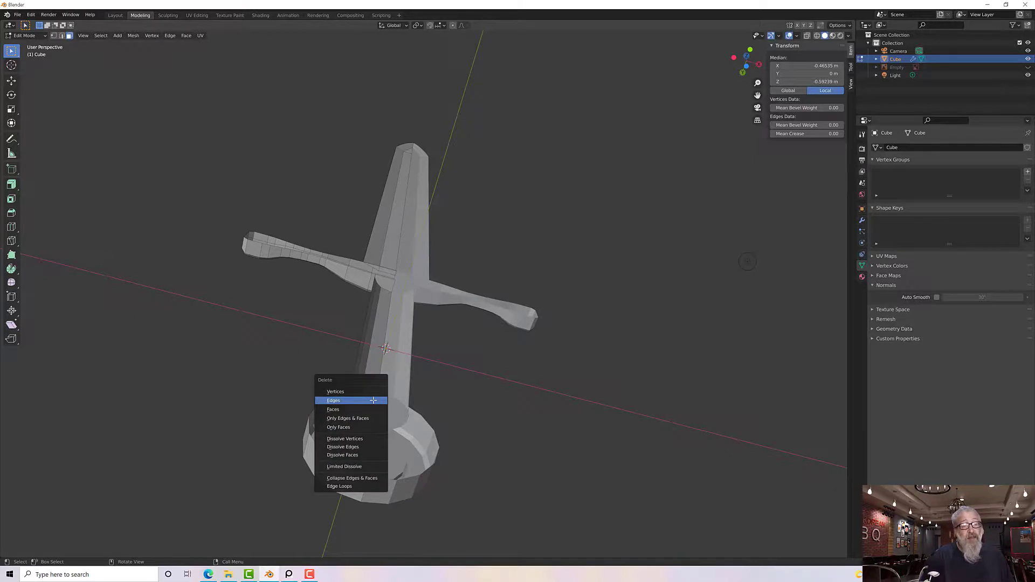
{"action": "left_click", "coordinate": [373, 400]}
{"action": "middle_click_drag", "start_coordinate": [373, 400], "coordinate": [475, 423], "text": "alt"}
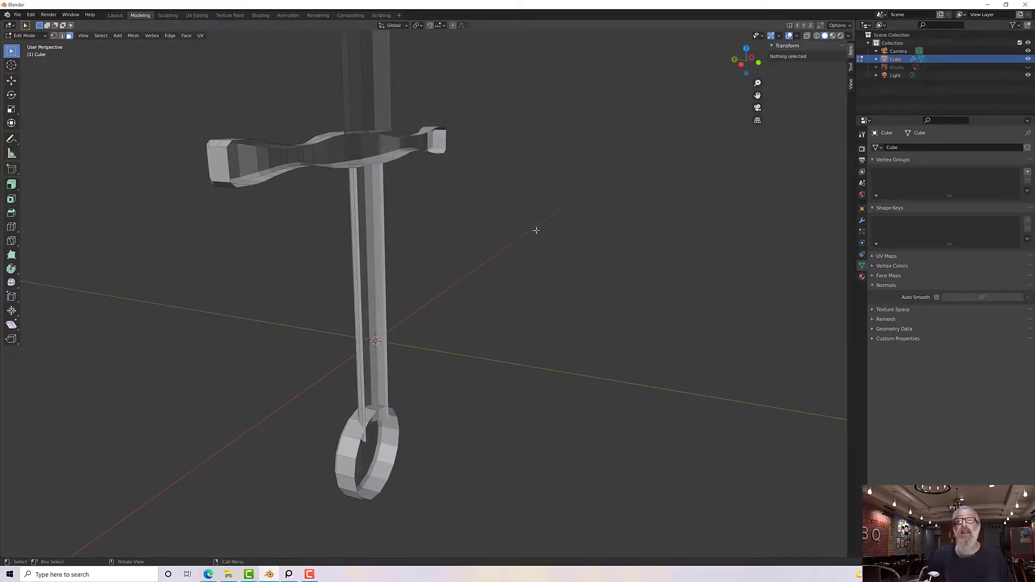
Enable the Y axis in the sword's Mirror modifier in addition to X.
{"action": "left_click", "coordinate": [861, 221]}
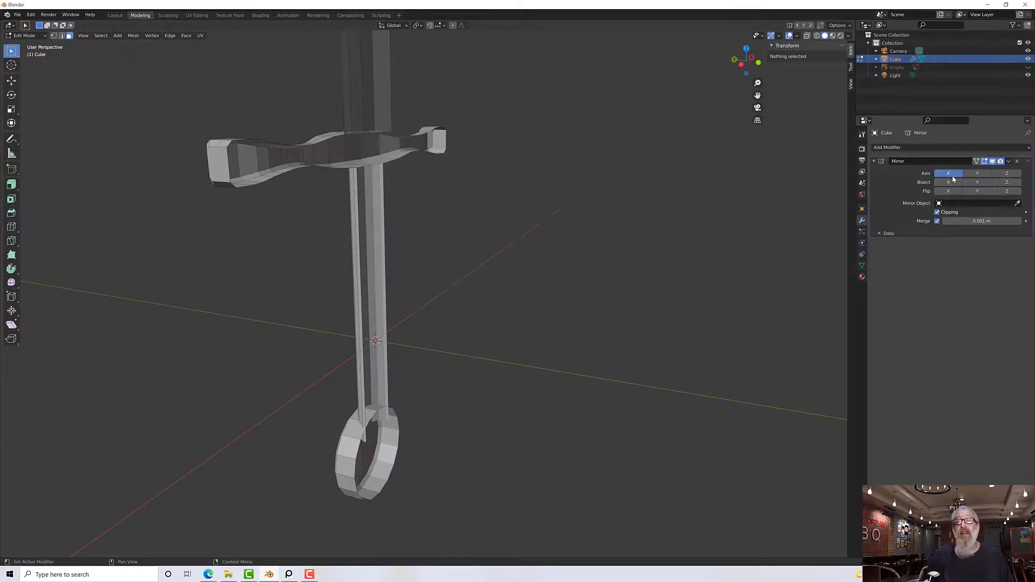
{"action": "left_click", "coordinate": [972, 177]}
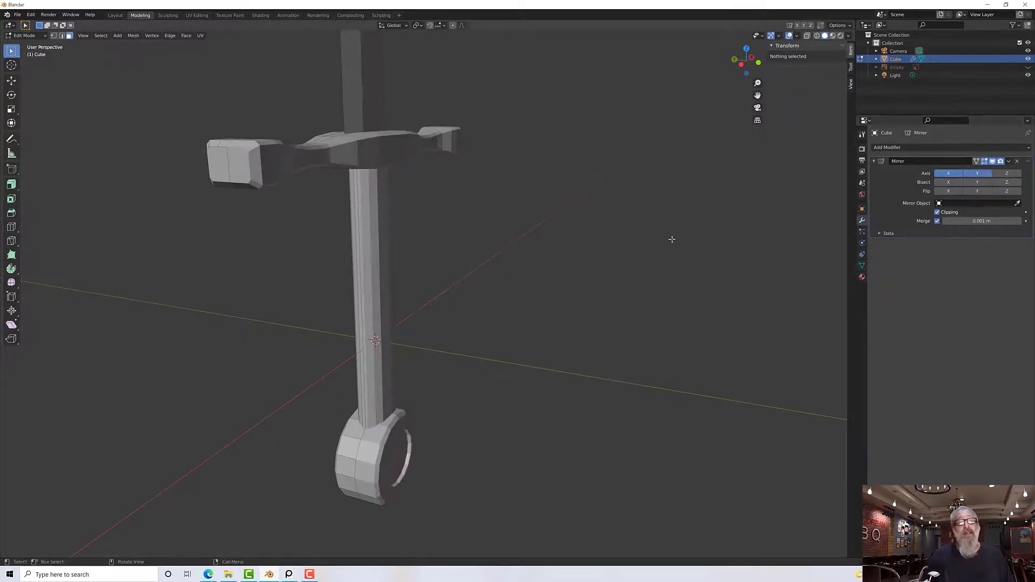
{"action": "middle_click_drag", "start_coordinate": [534, 247], "coordinate": [634, 257]}
{"action": "scroll", "coordinate": [635, 256], "scroll_direction": "down", "scroll_amount": 6}
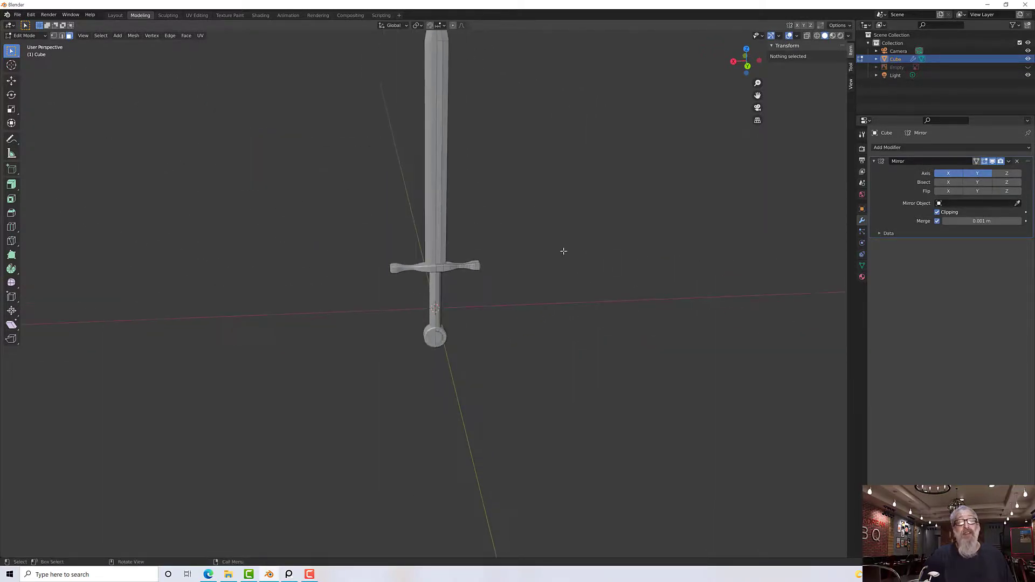
Examine the mirrored sword from the pommel, handle and crossguard up along the blade to its tip.
{"action": "middle_click_drag", "start_coordinate": [561, 249], "coordinate": [533, 246]}
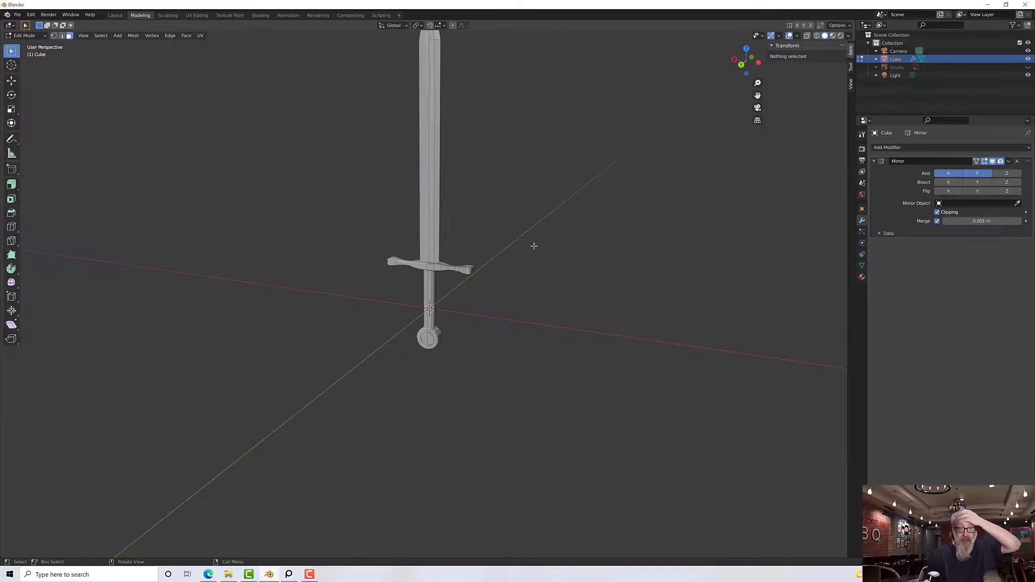
{"action": "scroll", "coordinate": [441, 295], "scroll_direction": "up", "scroll_amount": 3}
{"action": "middle_click_drag", "start_coordinate": [441, 294], "coordinate": [481, 199]}
{"action": "scroll", "coordinate": [458, 294], "scroll_direction": "up", "scroll_amount": 3}
{"action": "scroll", "coordinate": [487, 284], "scroll_direction": "down", "scroll_amount": 3}
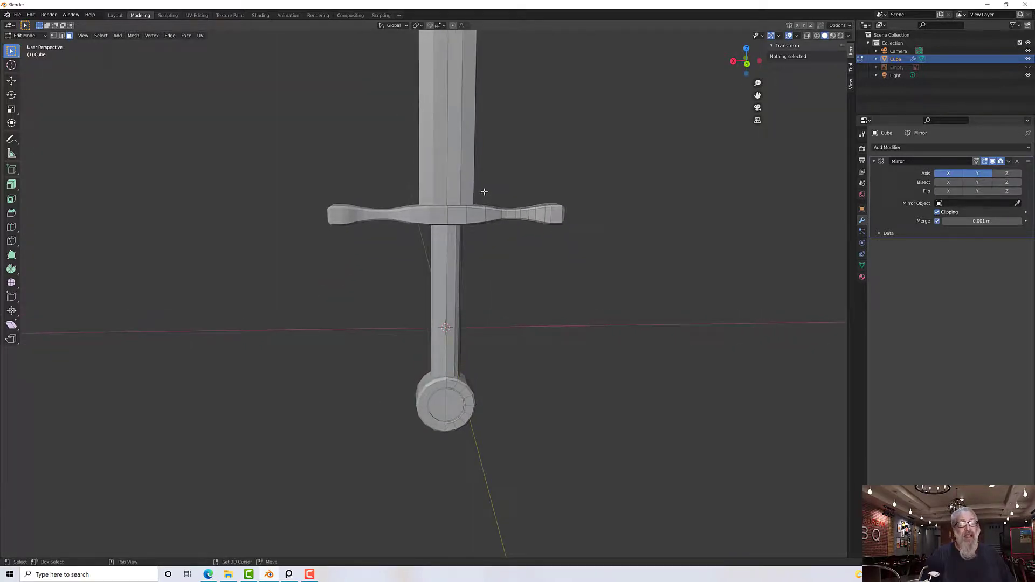
{"action": "middle_click_drag", "start_coordinate": [480, 194], "coordinate": [458, 30], "text": "shift"}
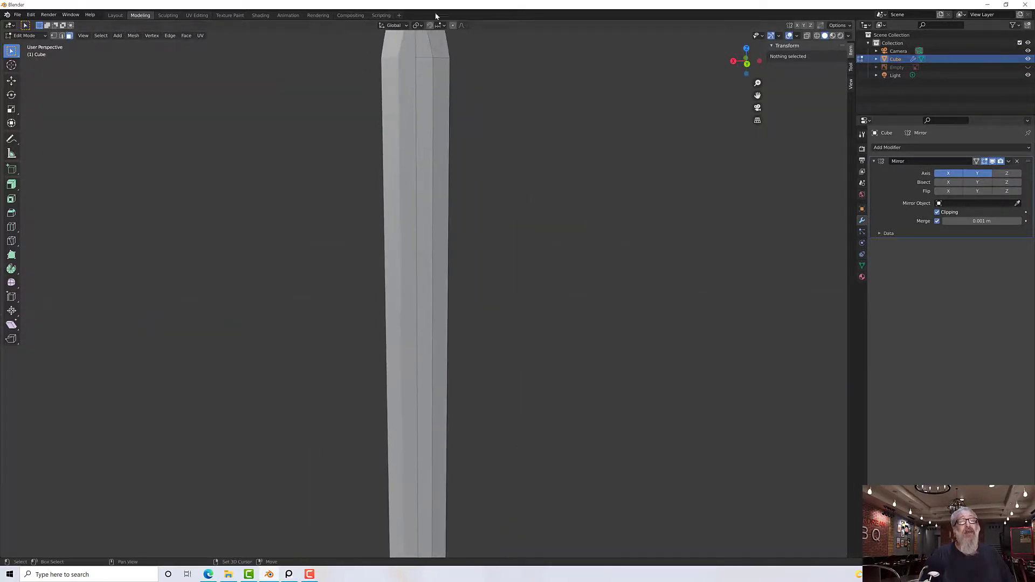
{"action": "middle_click_drag", "start_coordinate": [468, 84], "coordinate": [477, 230], "text": "shift"}
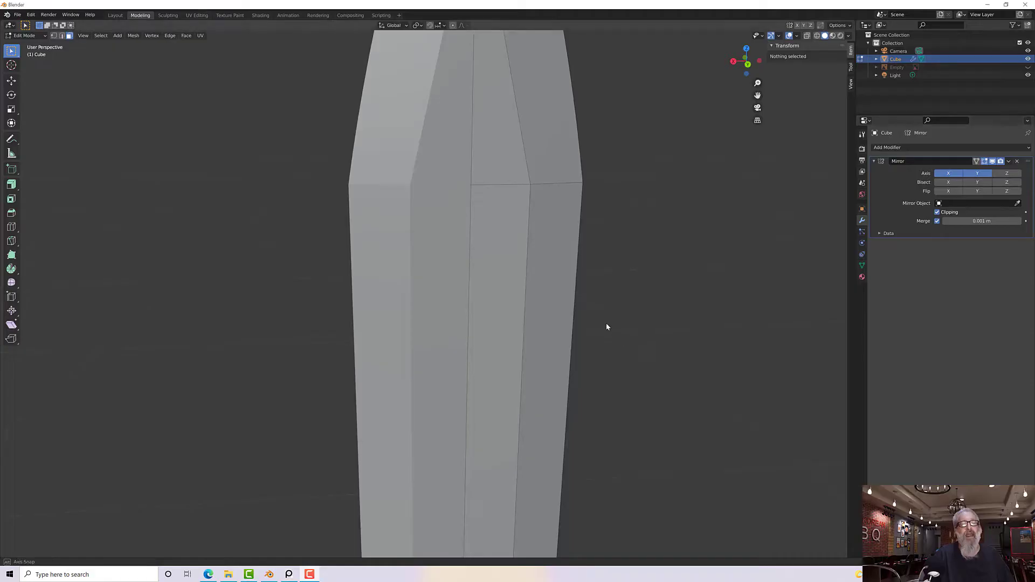
Knife-cut the narrow triangular facet below the blade tip, from the centre line across to its sloping edge.
{"action": "middle_click_drag", "start_coordinate": [606, 324], "coordinate": [635, 347]}
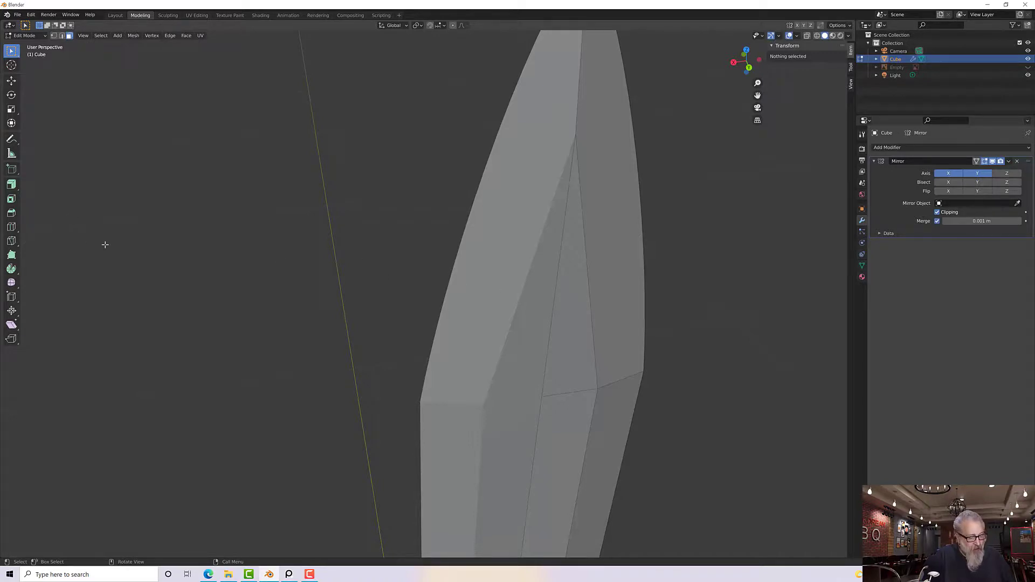
{"action": "key", "text": "k"}
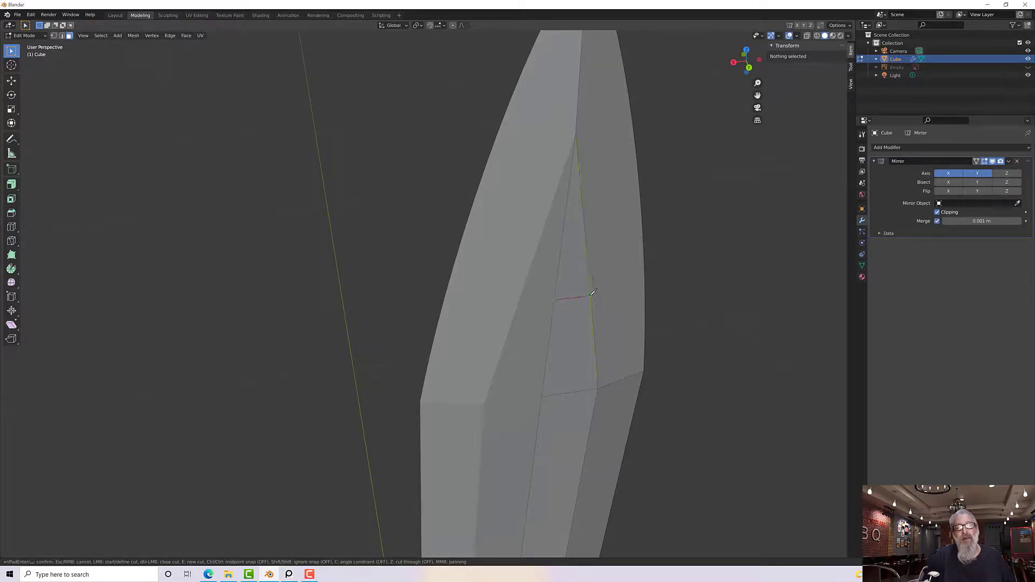
{"action": "middle_click_drag", "start_coordinate": [593, 289], "coordinate": [573, 284]}
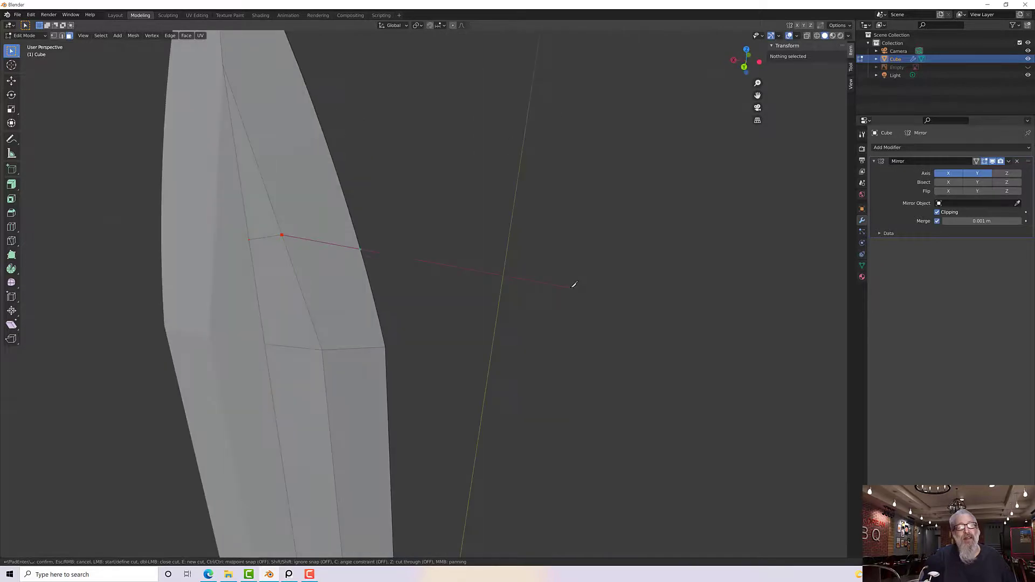
{"action": "left_click", "coordinate": [529, 277]}
{"action": "key", "text": "Return"}
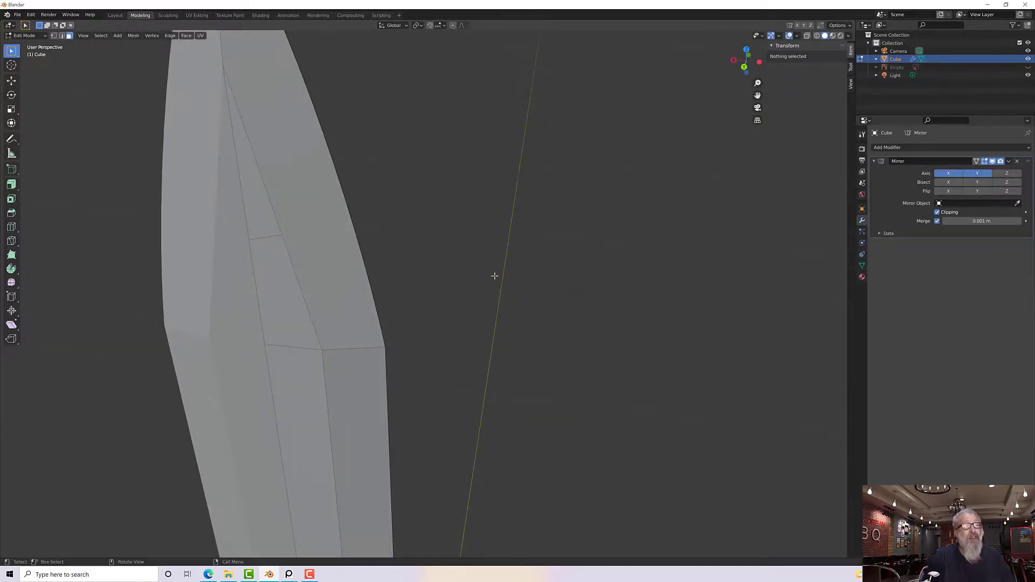
Select the new cut's vertex on the sloping edge and move it outward and up to about X -0.45 m, Z 6.32 m.
{"action": "middle_click_drag", "start_coordinate": [494, 275], "coordinate": [508, 277]}
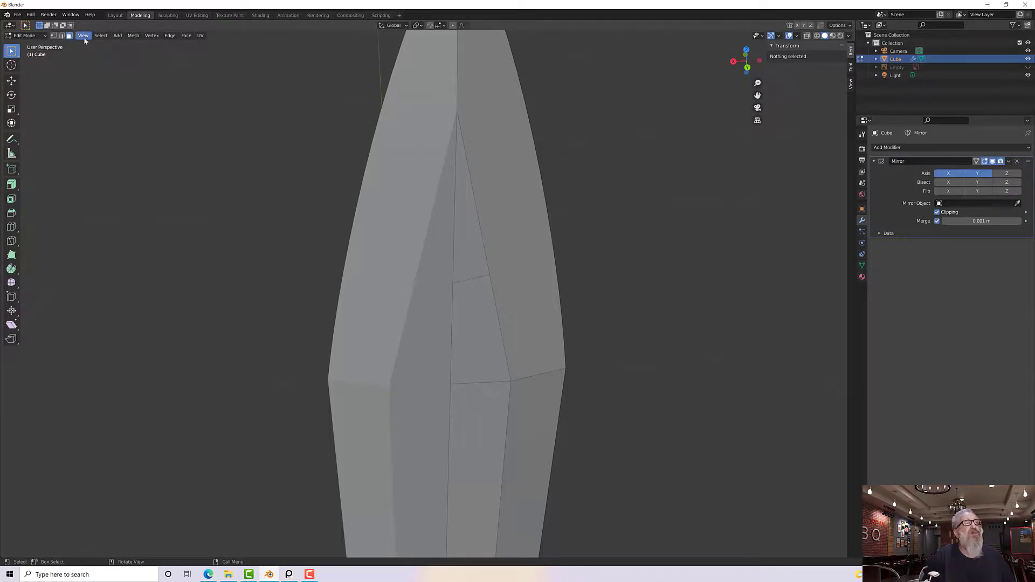
{"action": "left_click", "coordinate": [53, 35]}
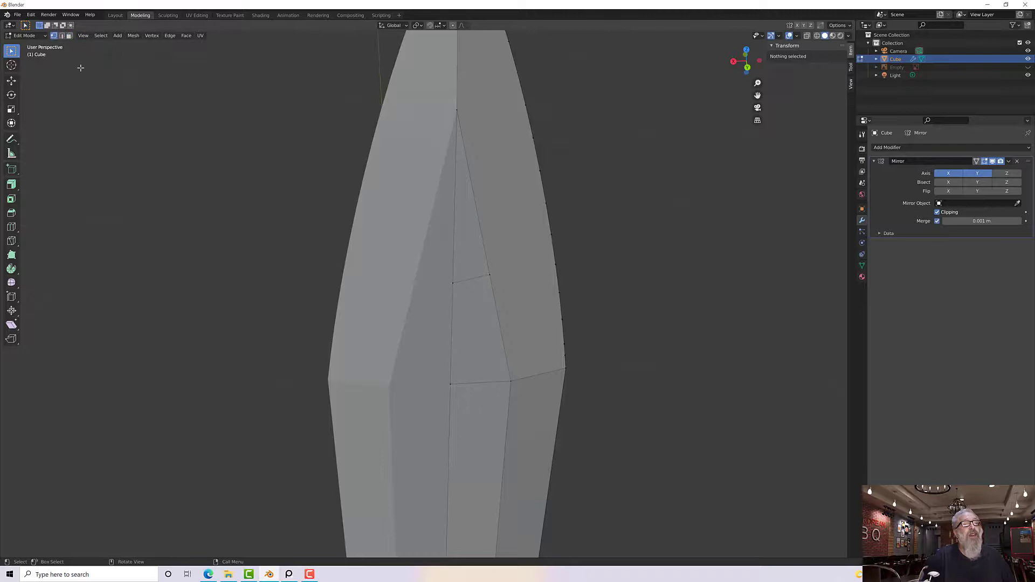
{"action": "left_click", "coordinate": [490, 274]}
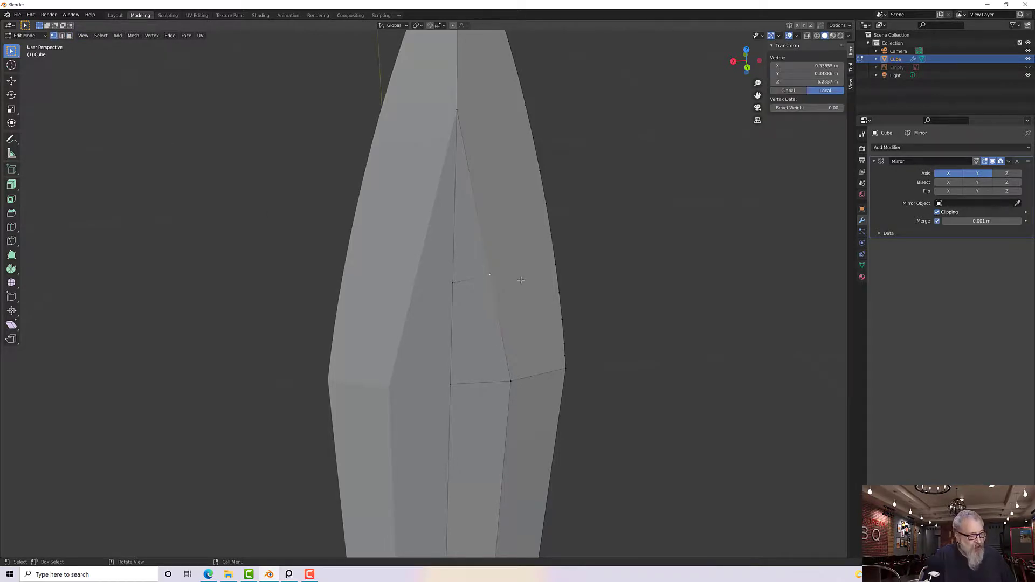
{"action": "key", "text": "shift+space"}
{"action": "key", "text": "g"}
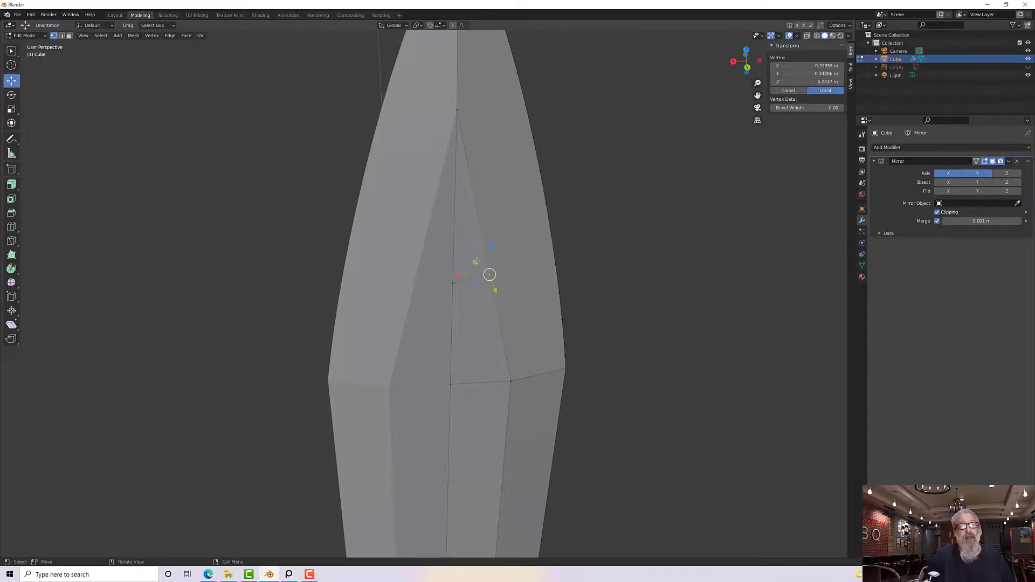
{"action": "left_click_drag", "start_coordinate": [477, 261], "coordinate": [491, 245]}
{"action": "mouse_move", "coordinate": [503, 261]}
{"action": "middle_mouse_down"}
{"action": "mouse_move", "coordinate": [483, 244]}
{"action": "mouse_move", "coordinate": [492, 273]}
{"action": "middle_mouse_up"}
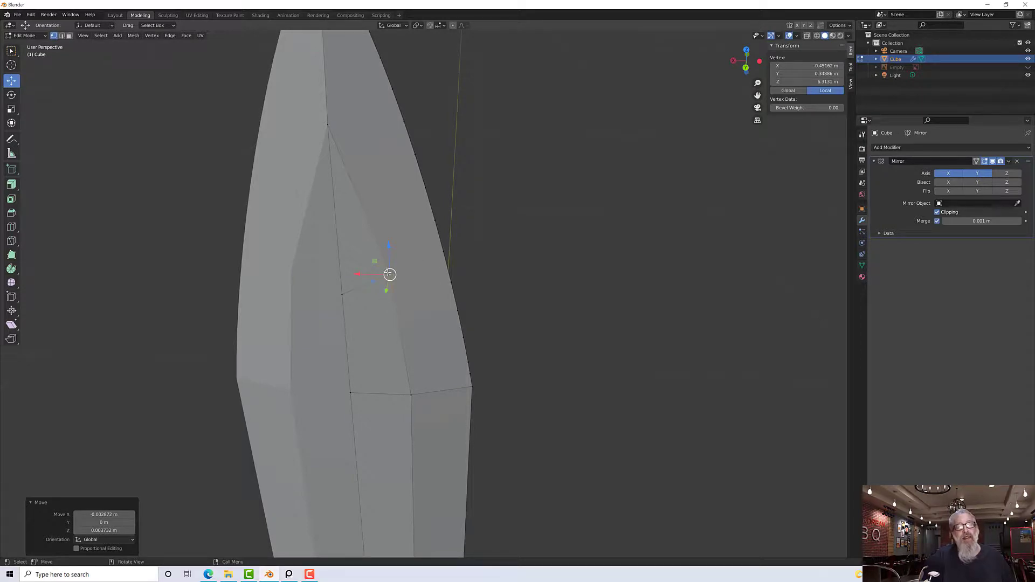
{"action": "left_click_drag", "start_coordinate": [375, 261], "coordinate": [375, 259]}
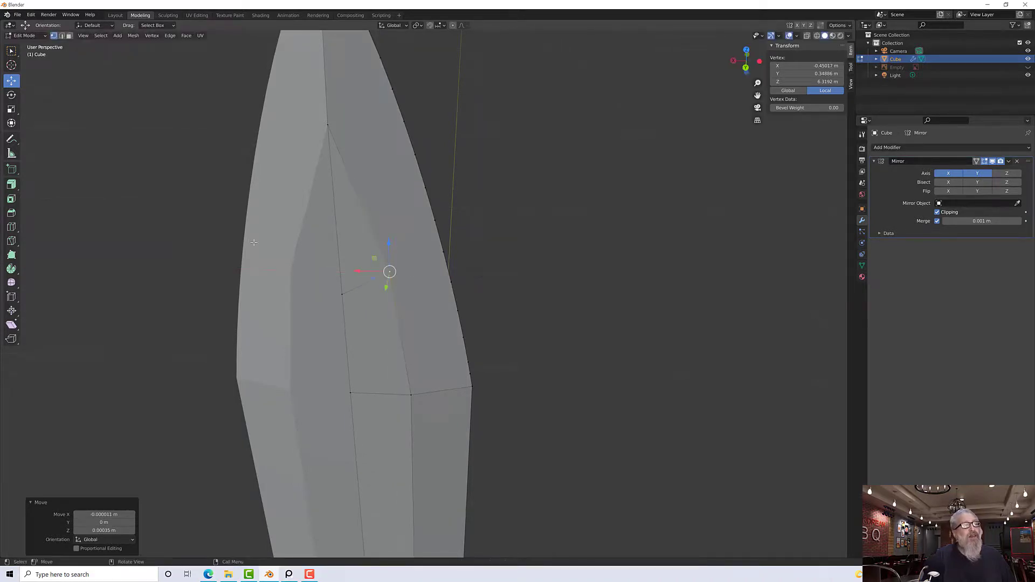
Knife-cut the outer bevel face near the tip, connecting the moved vertex with the blade's outer edge.
{"action": "key", "text": "k"}
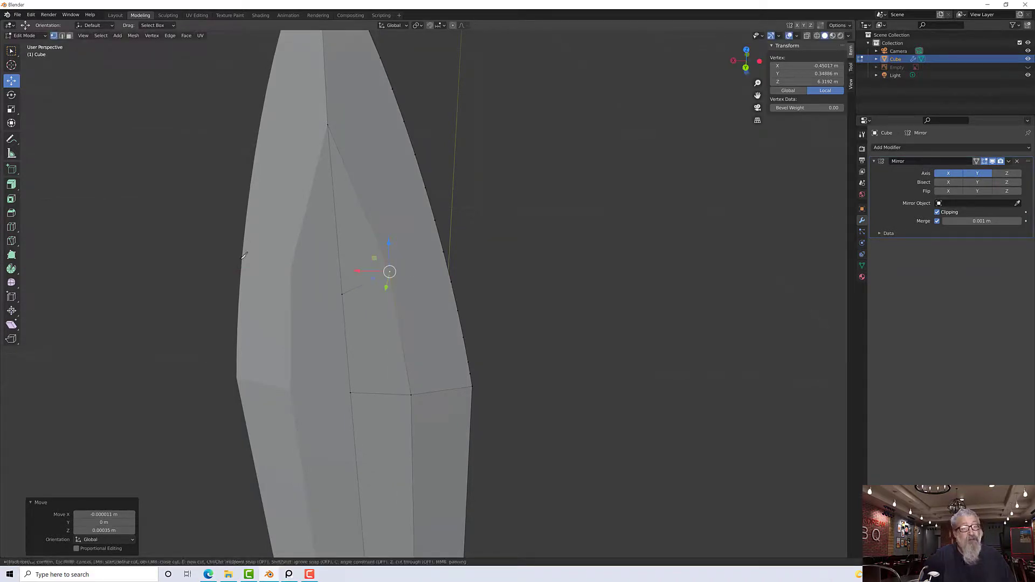
{"action": "left_click", "coordinate": [391, 269]}
{"action": "key", "text": "Return"}
{"action": "scroll", "coordinate": [391, 270], "scroll_direction": "down", "scroll_amount": 3}
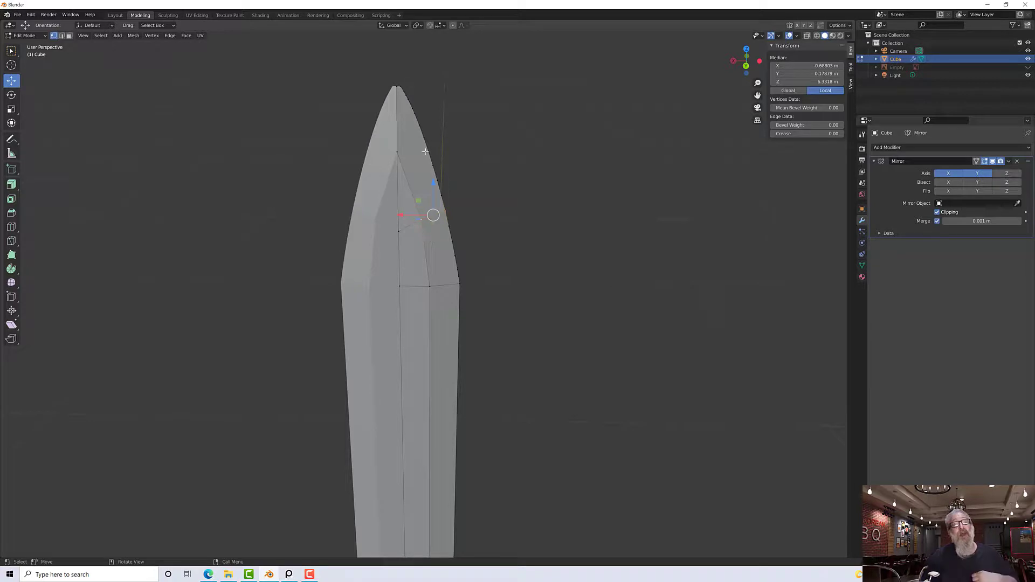
In edge select mode, select one short edge on the blade's narrow outer side near the tip and dissolve it.
{"action": "scroll", "coordinate": [426, 122], "scroll_direction": "up", "scroll_amount": 2}
{"action": "middle_click_drag", "start_coordinate": [421, 131], "coordinate": [380, 121]}
{"action": "scroll", "coordinate": [381, 115], "scroll_direction": "up", "scroll_amount": 2}
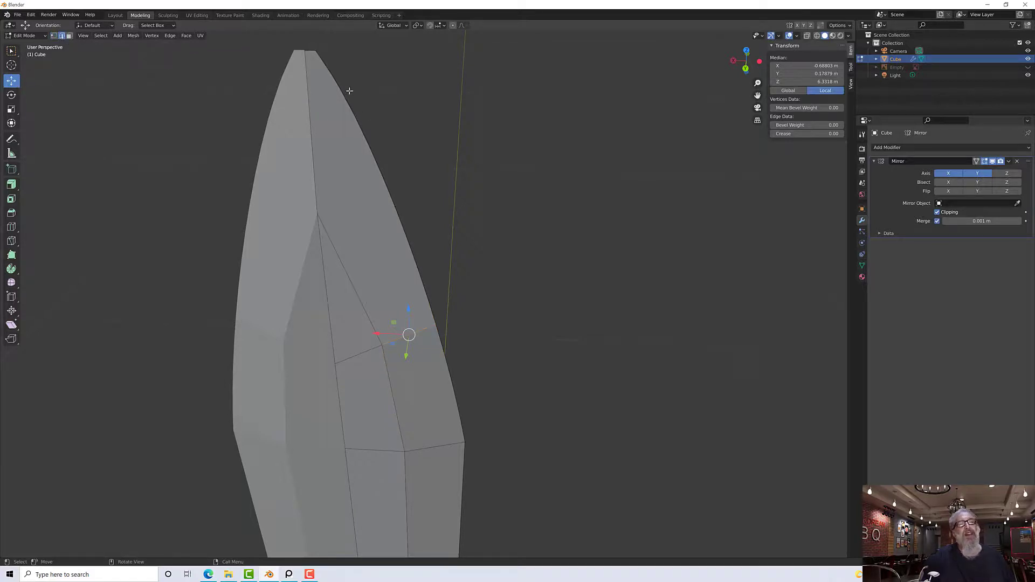
{"action": "left_click_drag", "start_coordinate": [317, 56], "coordinate": [365, 112]}
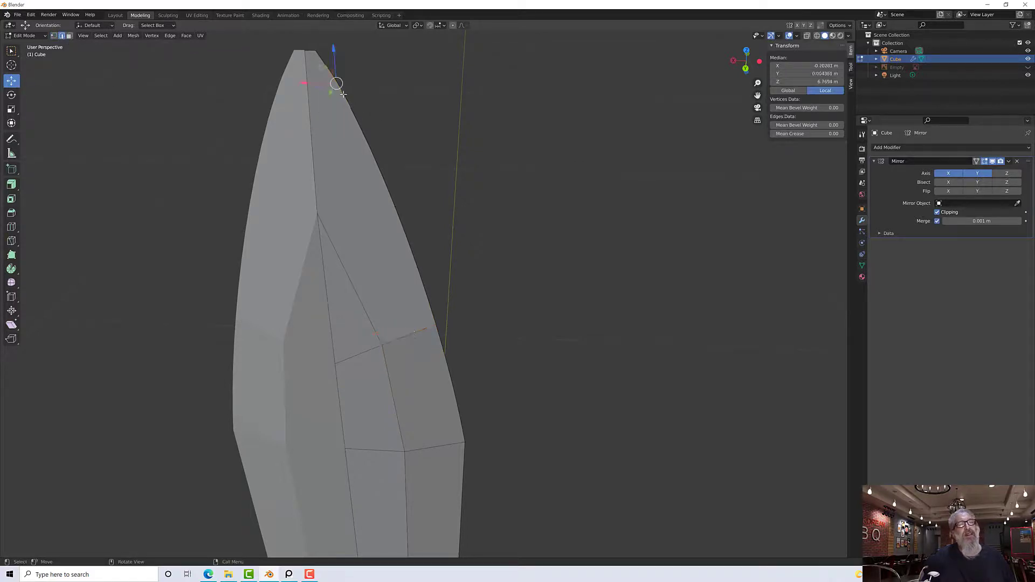
{"action": "scroll", "coordinate": [343, 94], "scroll_direction": "up", "scroll_amount": 5}
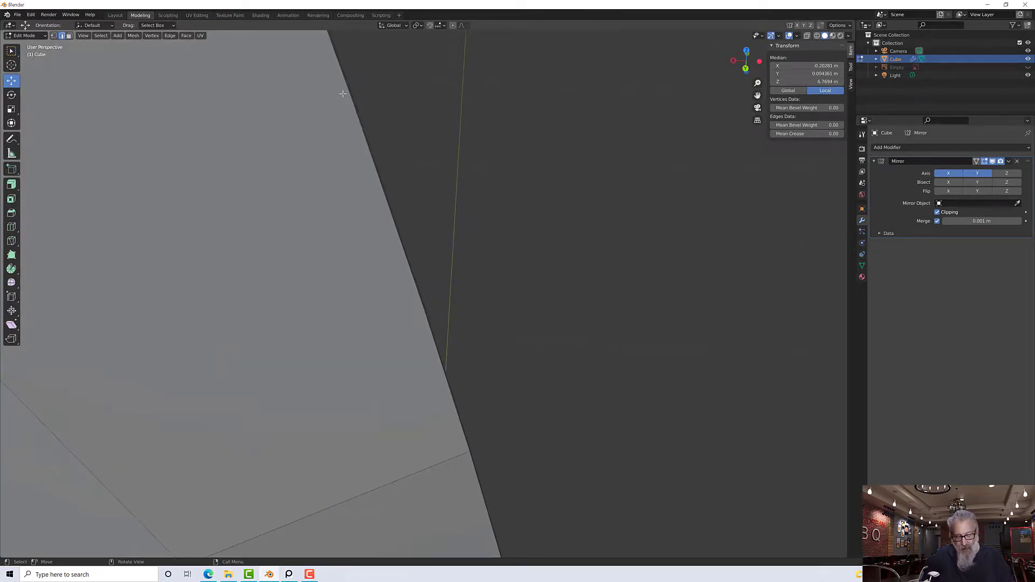
{"action": "scroll", "coordinate": [343, 93], "scroll_direction": "down", "scroll_amount": 3}
{"action": "left_click", "coordinate": [424, 223]}
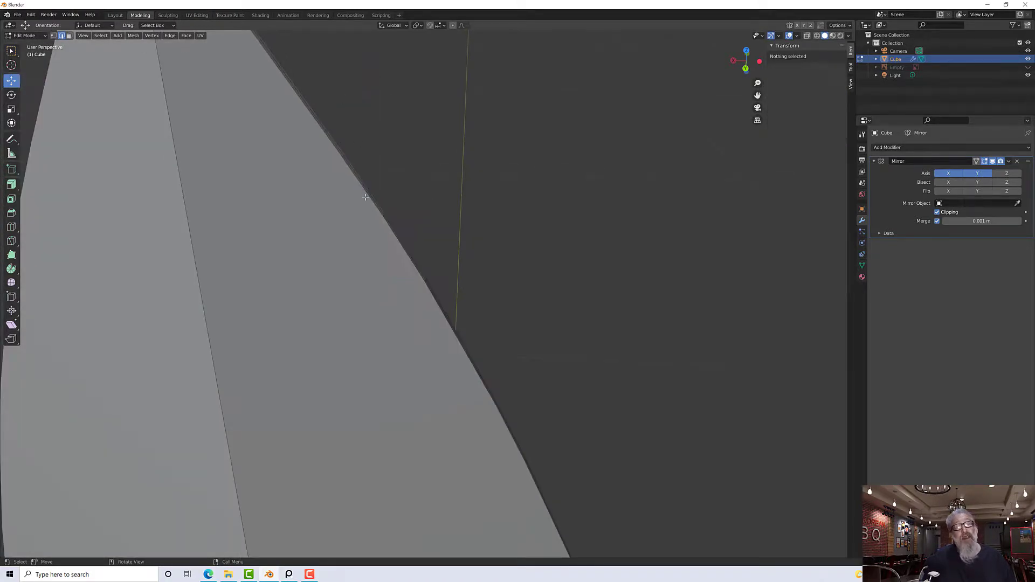
{"action": "middle_click_drag", "start_coordinate": [366, 198], "coordinate": [317, 237]}
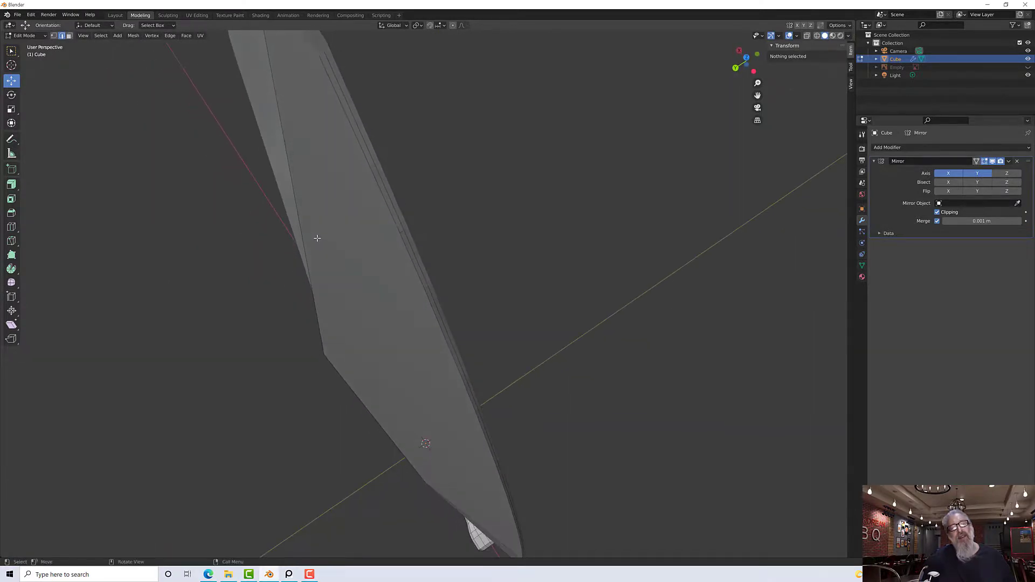
{"action": "left_click", "coordinate": [412, 243]}
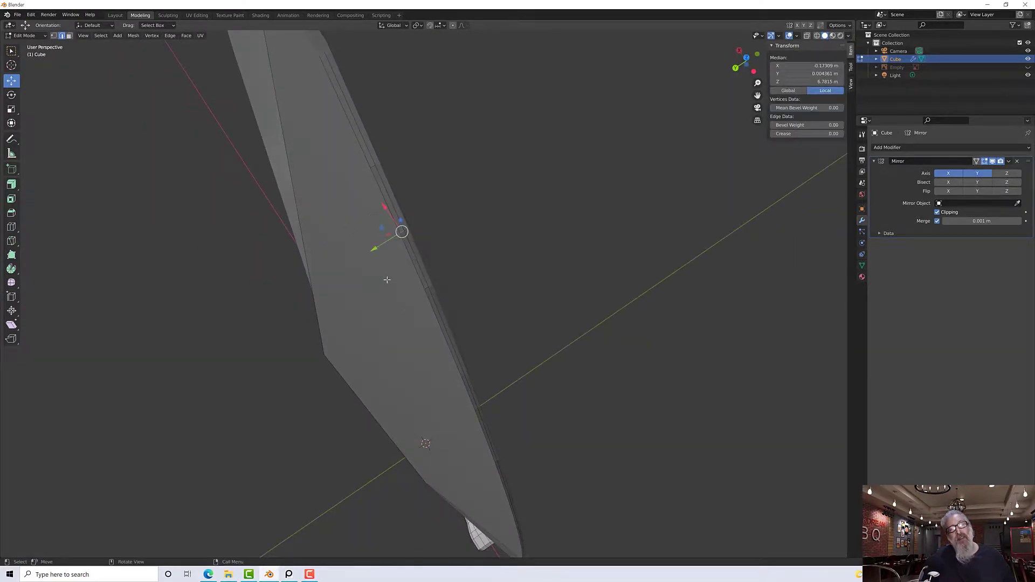
{"action": "key", "text": "x"}
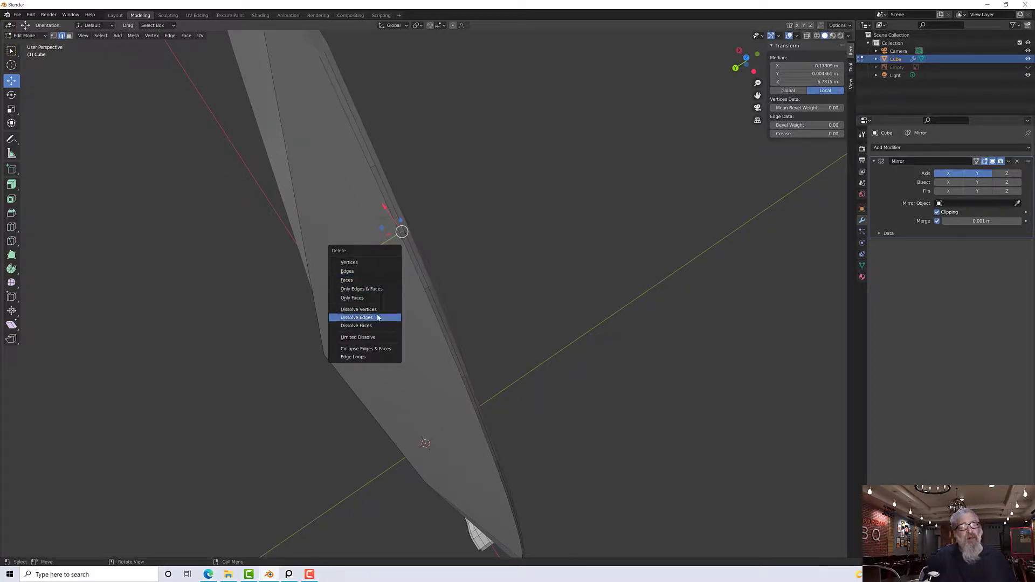
{"action": "left_click", "coordinate": [377, 317]}
Examine the blade tip and its new cuts from the front and the narrow side.
{"action": "middle_click_drag", "start_coordinate": [398, 292], "coordinate": [421, 255]}
{"action": "scroll", "coordinate": [421, 255], "scroll_direction": "down", "scroll_amount": 2}
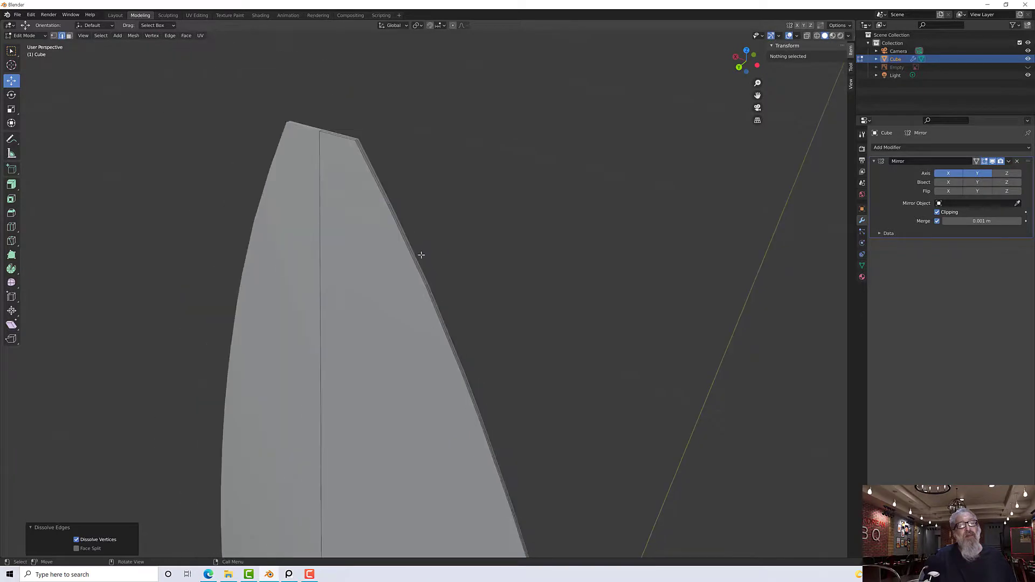
{"action": "scroll", "coordinate": [421, 255], "scroll_direction": "down", "scroll_amount": 2}
{"action": "middle_click_drag", "start_coordinate": [411, 312], "coordinate": [467, 377]}
{"action": "scroll", "coordinate": [428, 372], "scroll_direction": "down", "scroll_amount": 2}
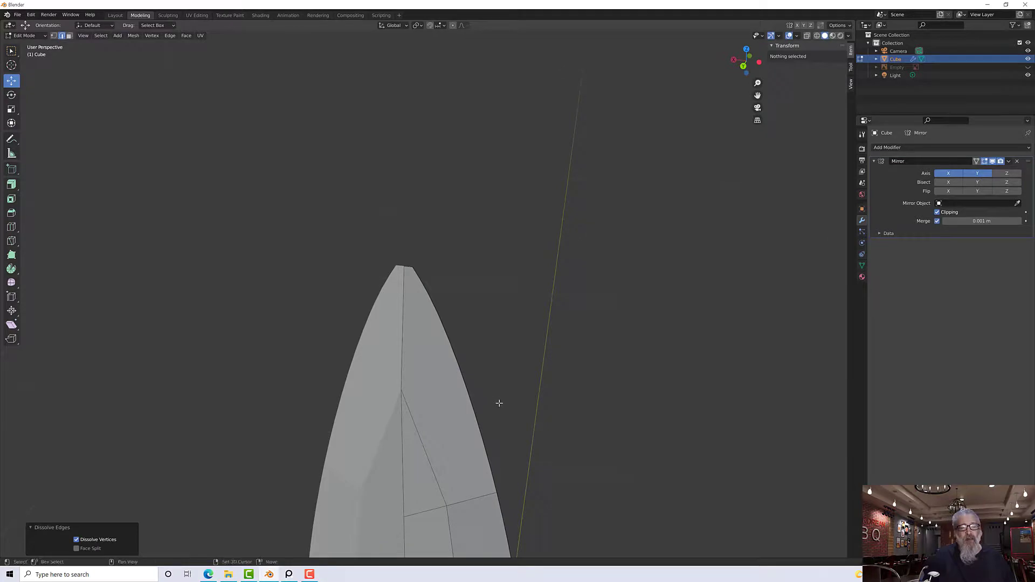
{"action": "scroll", "coordinate": [474, 345], "scroll_direction": "up", "scroll_amount": 5}
{"action": "scroll", "coordinate": [462, 315], "scroll_direction": "down", "scroll_amount": 3}
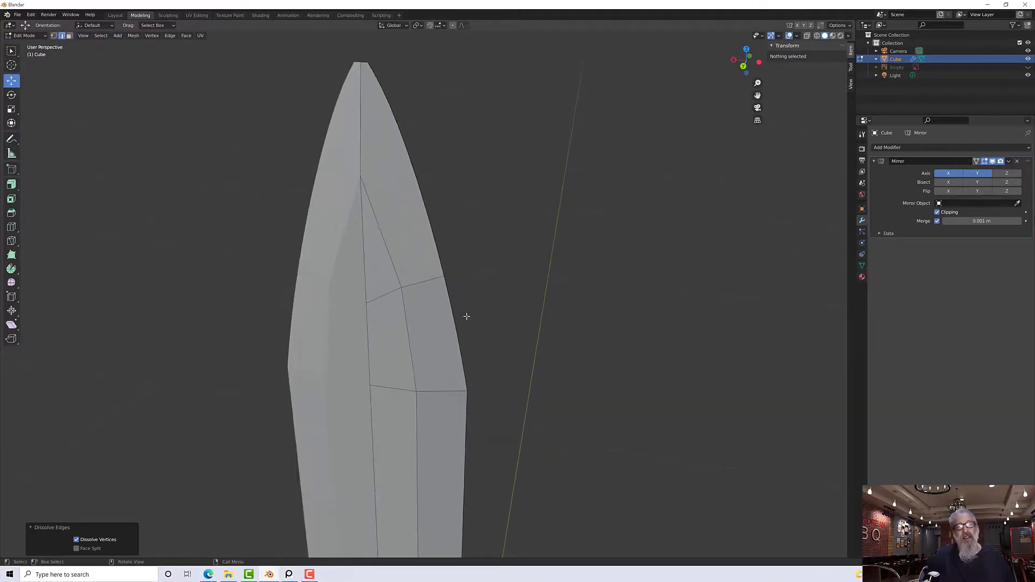
{"action": "mouse_move", "coordinate": [464, 316]}
{"action": "middle_mouse_down"}
{"action": "mouse_move", "coordinate": [360, 308]}
{"action": "mouse_move", "coordinate": [458, 309]}
{"action": "mouse_move", "coordinate": [453, 302]}
{"action": "mouse_move", "coordinate": [454, 315]}
{"action": "mouse_move", "coordinate": [424, 324]}
{"action": "mouse_move", "coordinate": [469, 316]}
{"action": "mouse_move", "coordinate": [587, 375]}
{"action": "middle_mouse_up"}
{"action": "scroll", "coordinate": [422, 340], "scroll_direction": "up", "scroll_amount": 4}
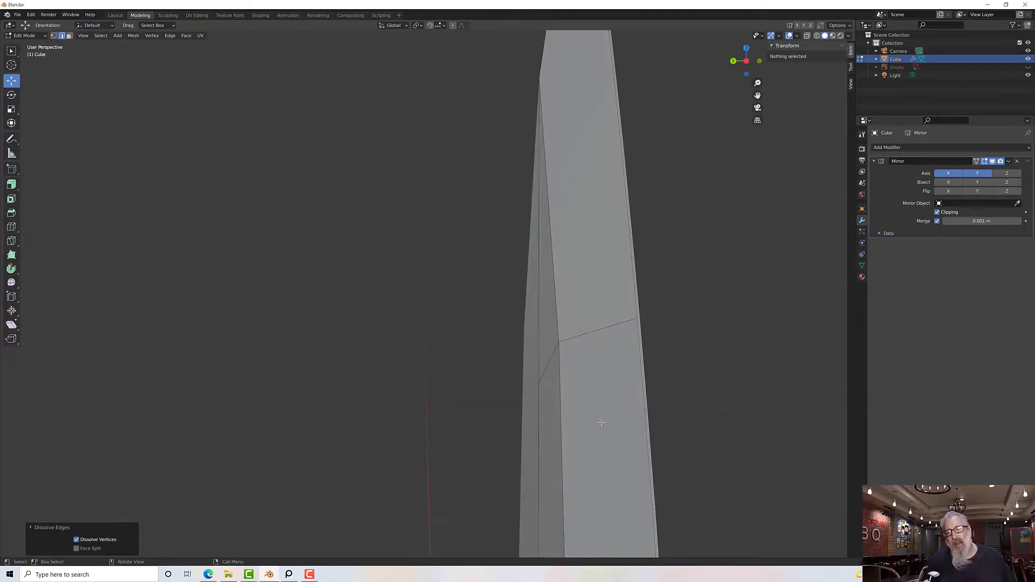
Examine the outer bevel between the tip cut and the blade's shoulder, checking edges along the narrow outer side.
{"action": "middle_click_drag", "start_coordinate": [602, 423], "coordinate": [550, 270]}
{"action": "left_click", "coordinate": [585, 283]}
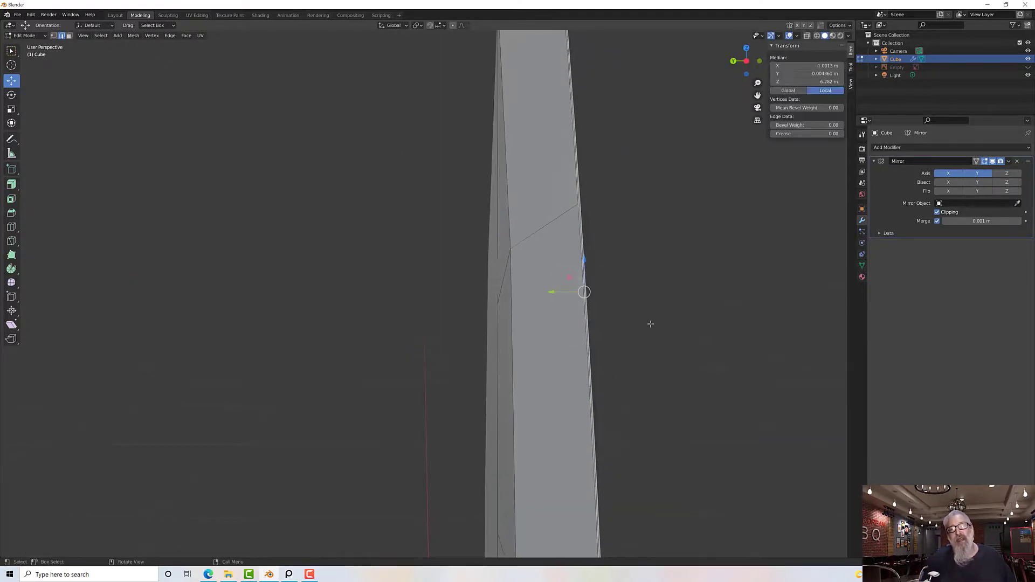
{"action": "left_click_drag", "start_coordinate": [552, 364], "coordinate": [638, 407], "text": "shift"}
{"action": "middle_click_drag", "start_coordinate": [628, 408], "coordinate": [693, 416]}
{"action": "left_click_drag", "start_coordinate": [504, 373], "coordinate": [572, 433], "text": "shift"}
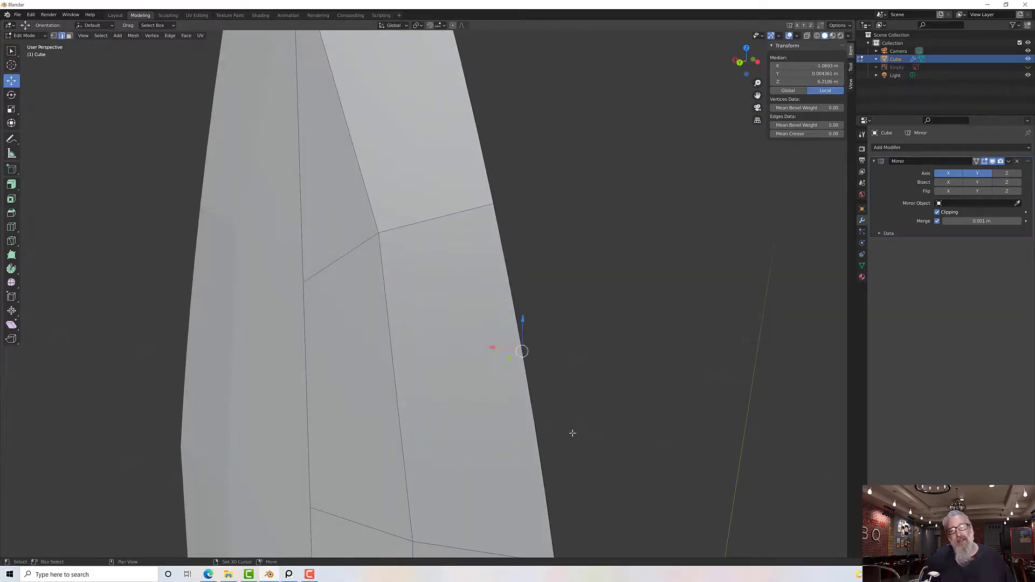
{"action": "middle_click_drag", "start_coordinate": [572, 433], "coordinate": [529, 381]}
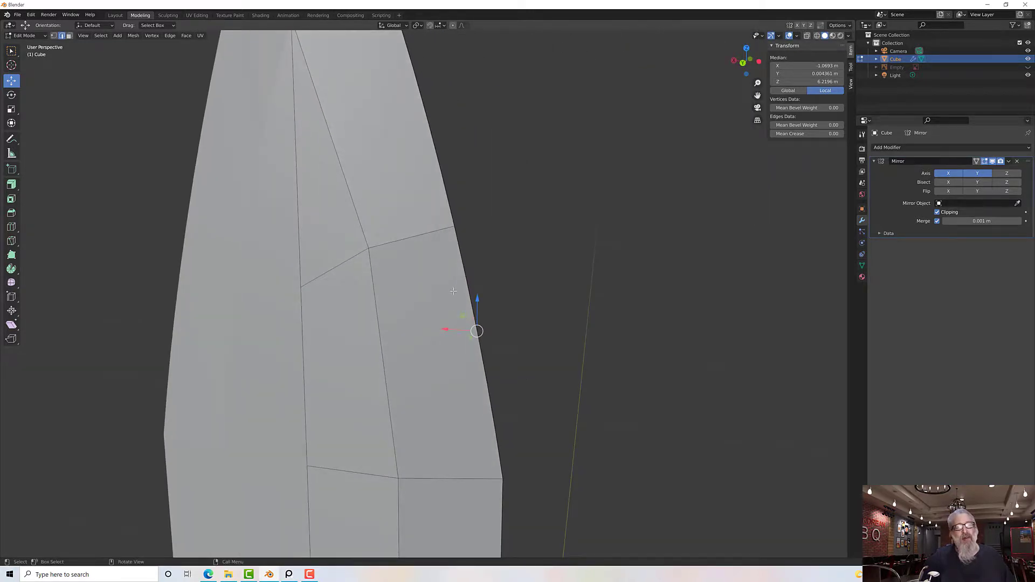
{"action": "scroll", "coordinate": [453, 291], "scroll_direction": "up", "scroll_amount": 2}
{"action": "middle_click_drag", "start_coordinate": [491, 276], "coordinate": [451, 283]}
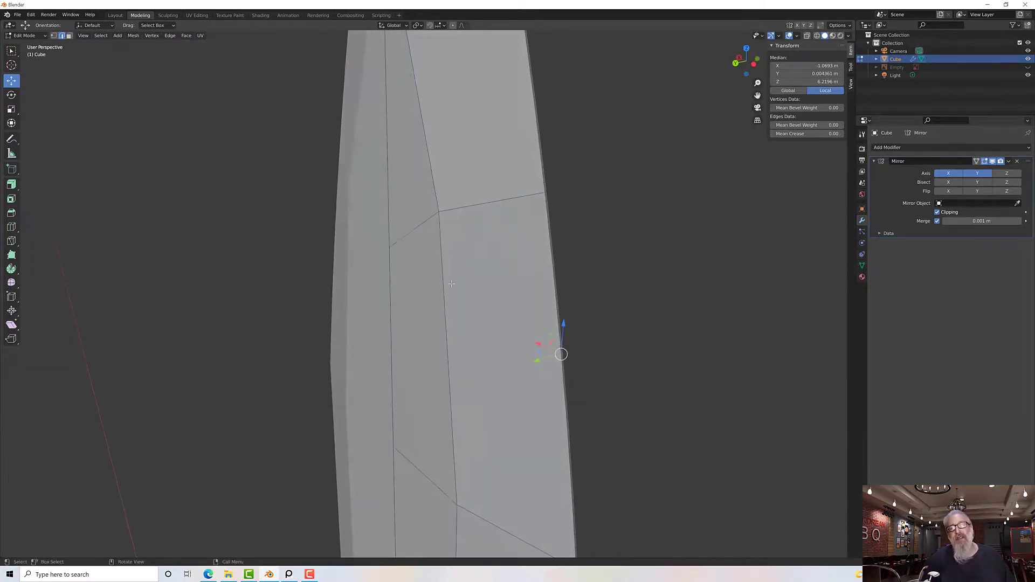
{"action": "left_click_drag", "start_coordinate": [549, 224], "coordinate": [578, 276]}
{"action": "middle_click_drag", "start_coordinate": [578, 276], "coordinate": [609, 283]}
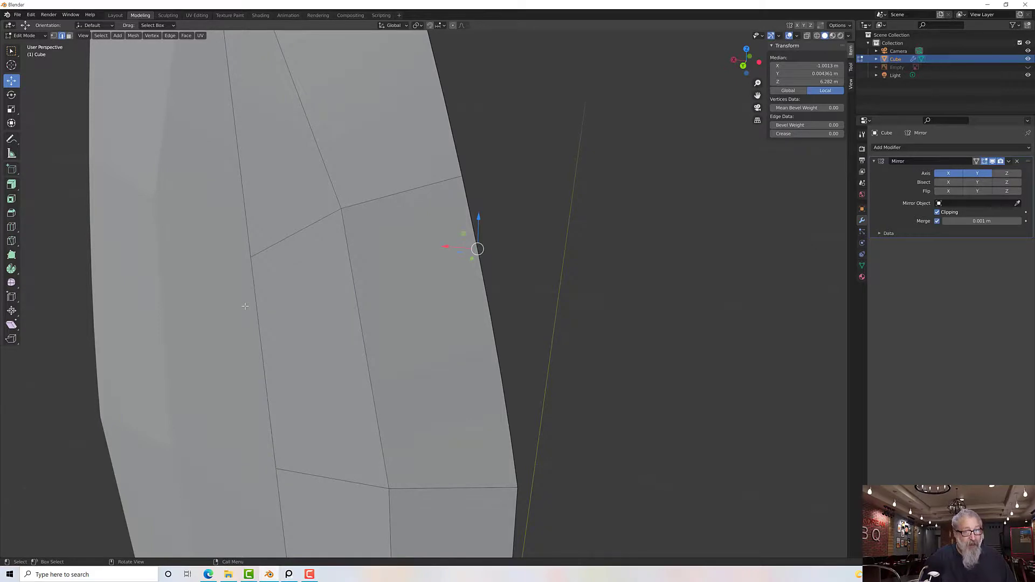
Knife-cut both bevel faces just below the corner vertex's cut, from the centre line across the sloping edge to the blade's outer edge.
{"action": "key", "text": "k"}
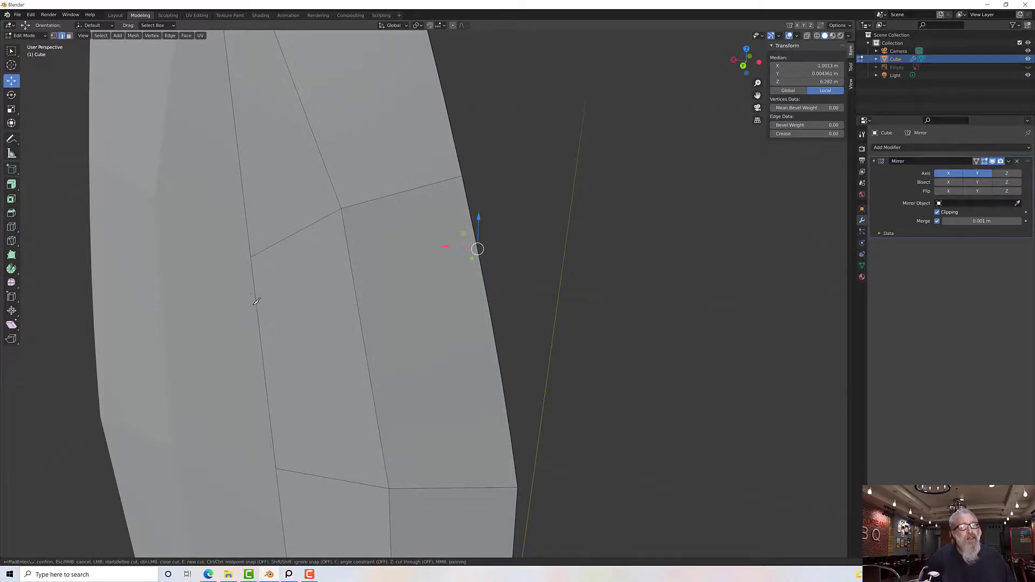
{"action": "left_click", "coordinate": [254, 286]}
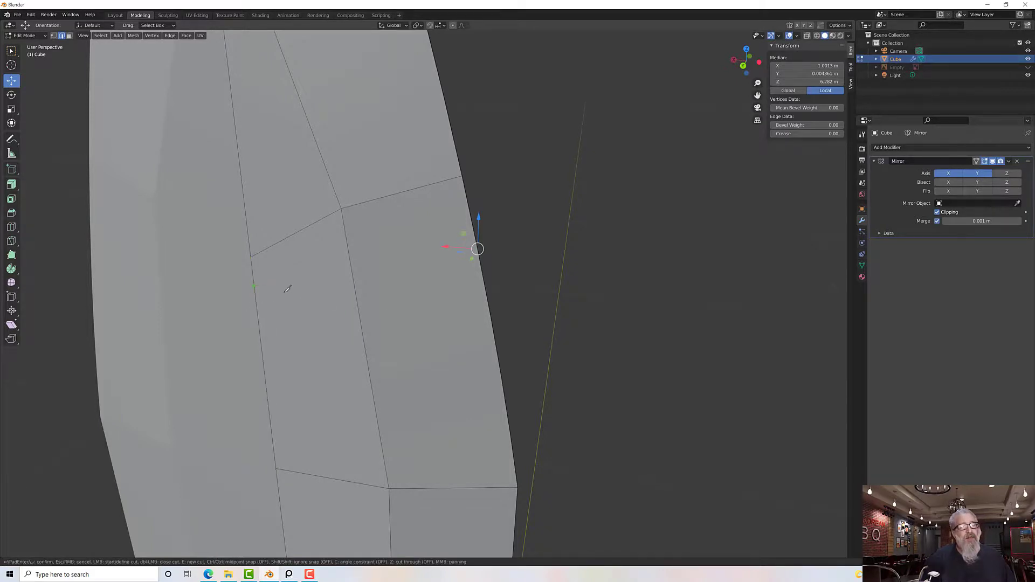
{"action": "left_click", "coordinate": [351, 267]}
{"action": "middle_click_drag", "start_coordinate": [448, 233], "coordinate": [561, 240]}
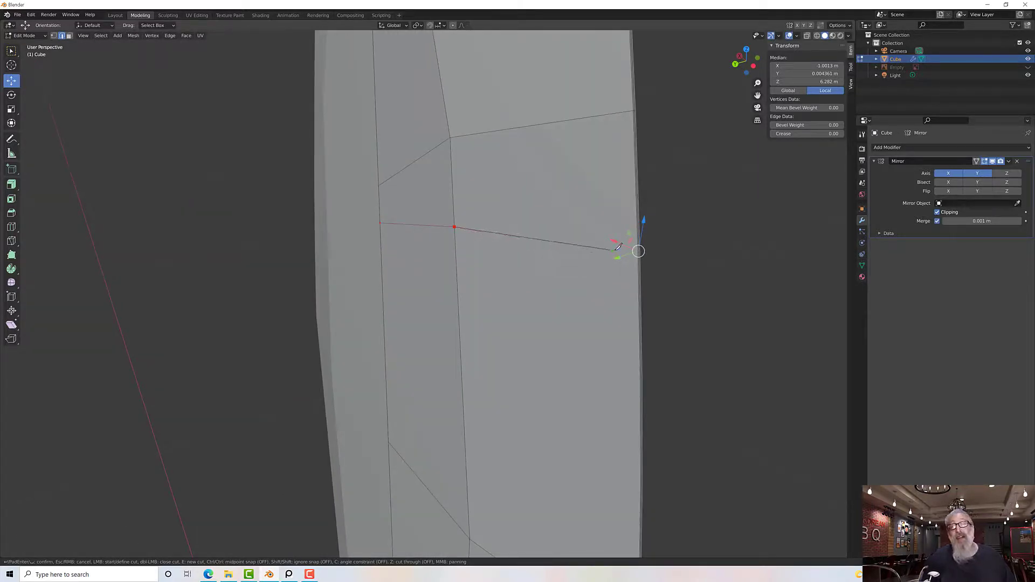
{"action": "middle_click_drag", "start_coordinate": [638, 250], "coordinate": [322, 271]}
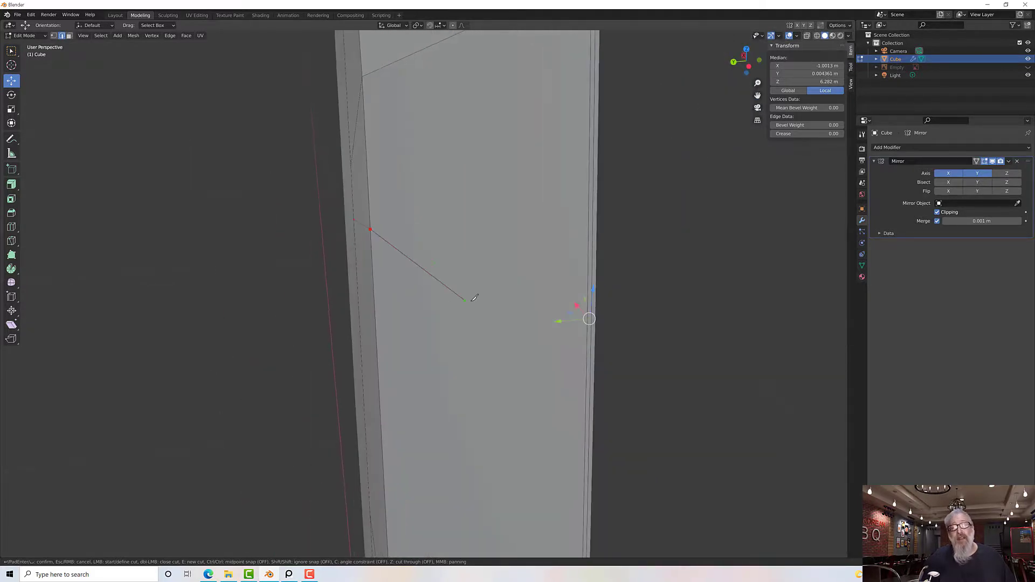
{"action": "left_click", "coordinate": [589, 318]}
{"action": "key", "text": "Return"}
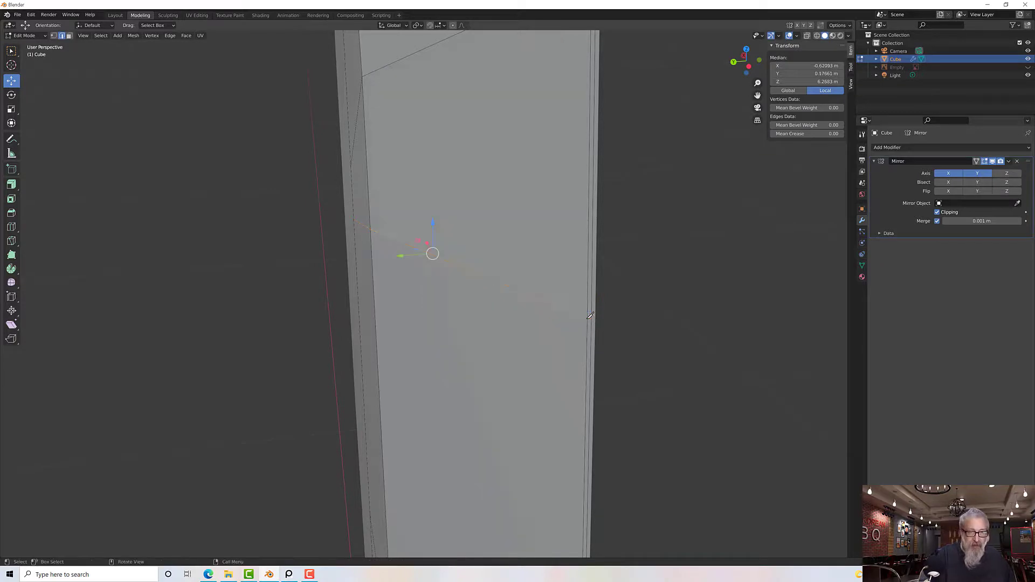
Knife-cut a second line beneath the new one, from the outer edge across the sloping edge to the centre line.
{"action": "middle_click_drag", "start_coordinate": [590, 315], "coordinate": [500, 379]}
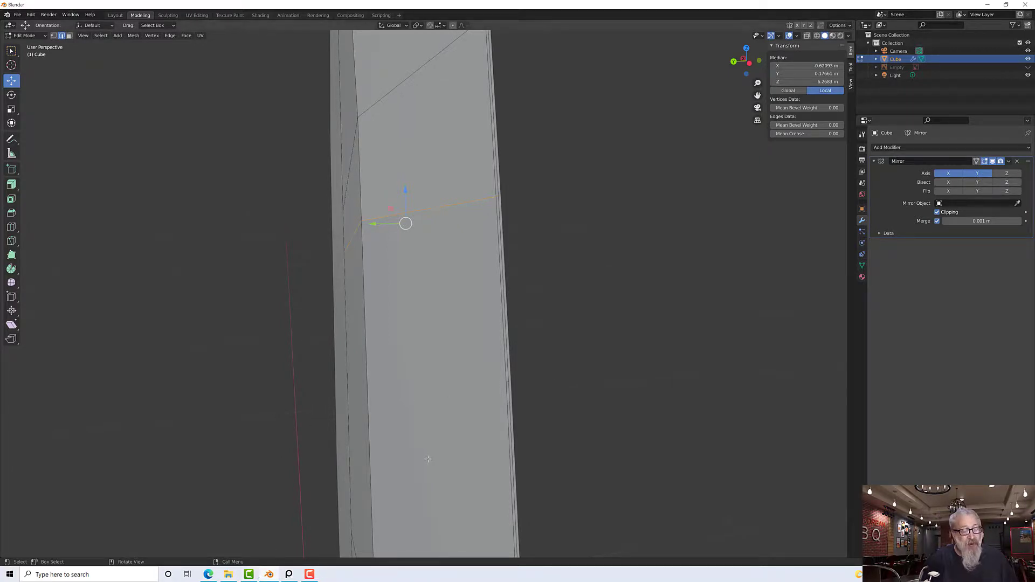
{"action": "key", "text": "k"}
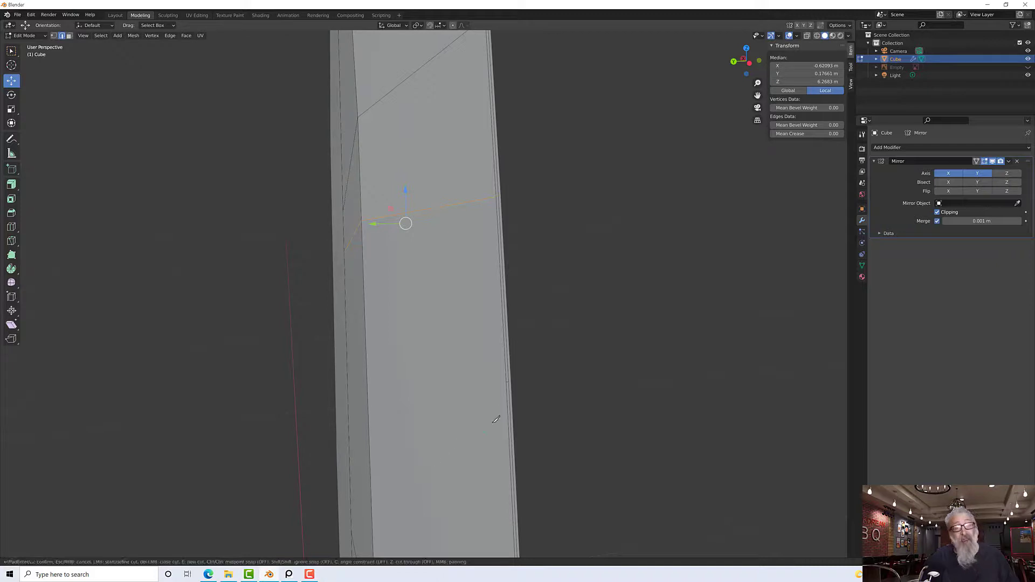
{"action": "left_click", "coordinate": [507, 382]}
{"action": "middle_click_drag", "start_coordinate": [405, 402], "coordinate": [477, 382]}
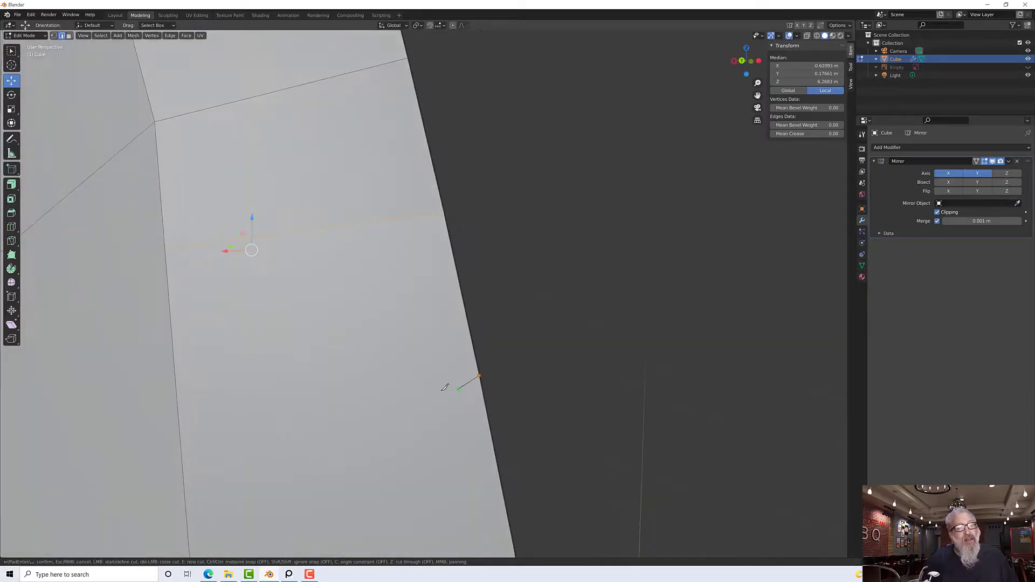
{"action": "scroll", "coordinate": [420, 396], "scroll_direction": "down", "scroll_amount": 4}
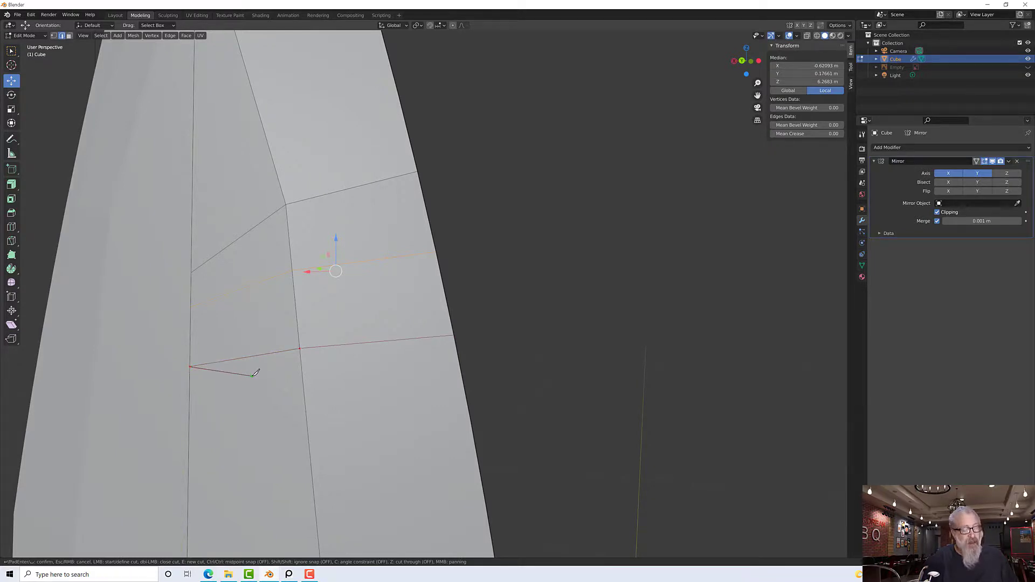
{"action": "key", "text": "Return"}
Add a third roughly parallel knife cut farther down the bevel, from the outer edge to the centre line.
{"action": "middle_click_drag", "start_coordinate": [252, 375], "coordinate": [395, 365]}
{"action": "scroll", "coordinate": [463, 343], "scroll_direction": "up", "scroll_amount": 4}
{"action": "scroll", "coordinate": [388, 376], "scroll_direction": "up", "scroll_amount": 1}
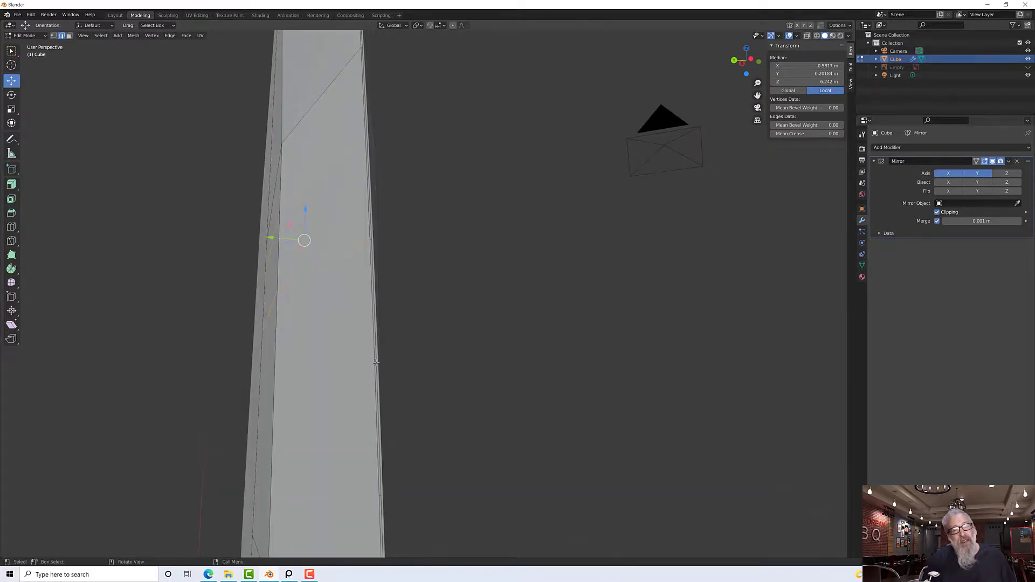
{"action": "scroll", "coordinate": [372, 360], "scroll_direction": "up", "scroll_amount": 5}
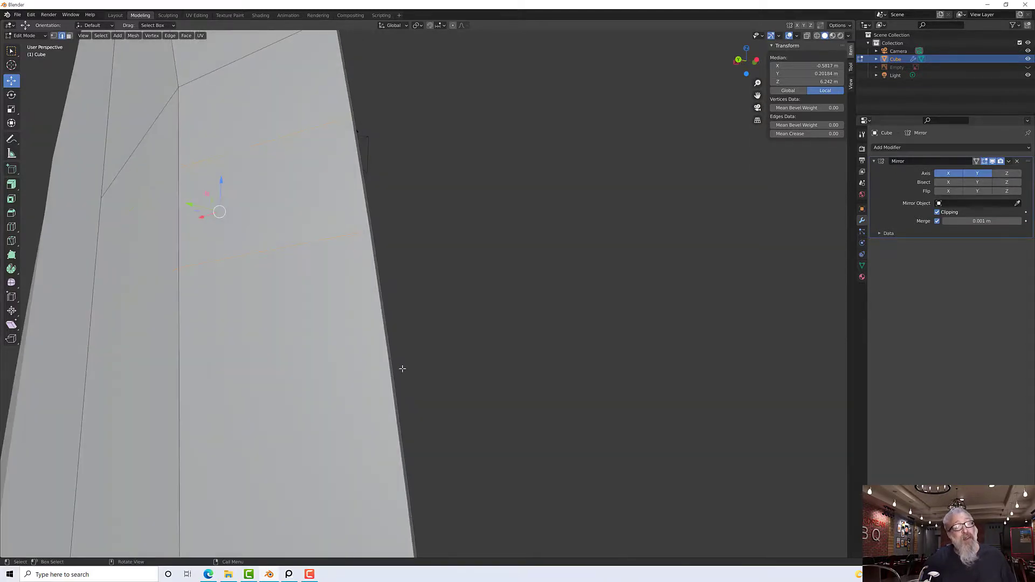
{"action": "middle_click_drag", "start_coordinate": [402, 368], "coordinate": [355, 383]}
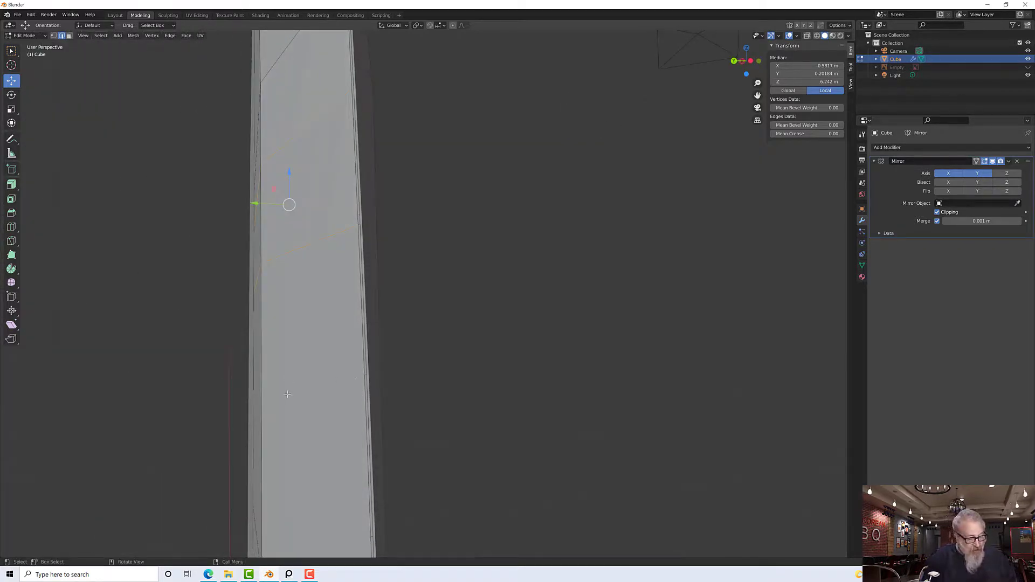
{"action": "key", "text": "k"}
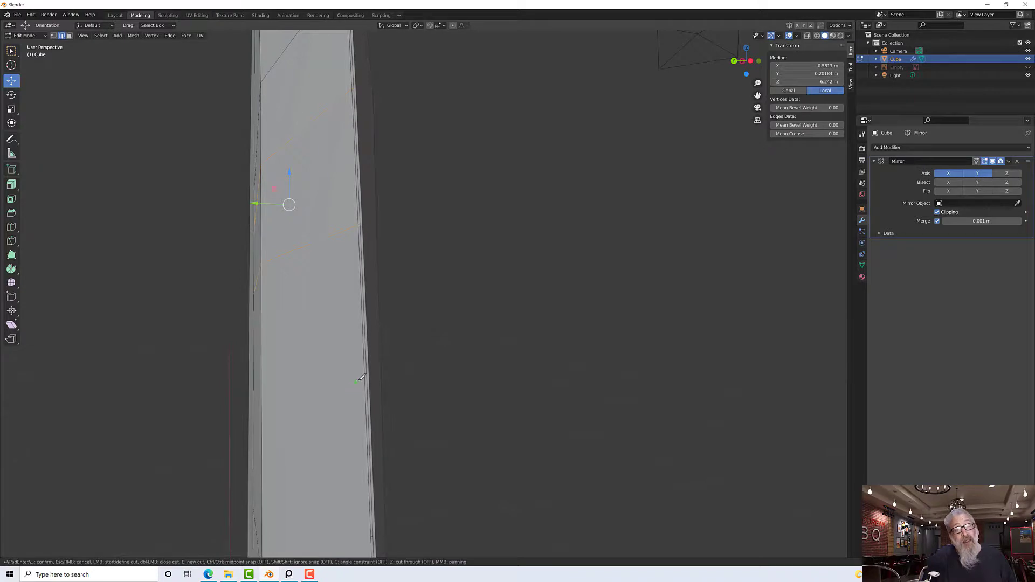
{"action": "middle_click_drag", "start_coordinate": [316, 376], "coordinate": [266, 379]}
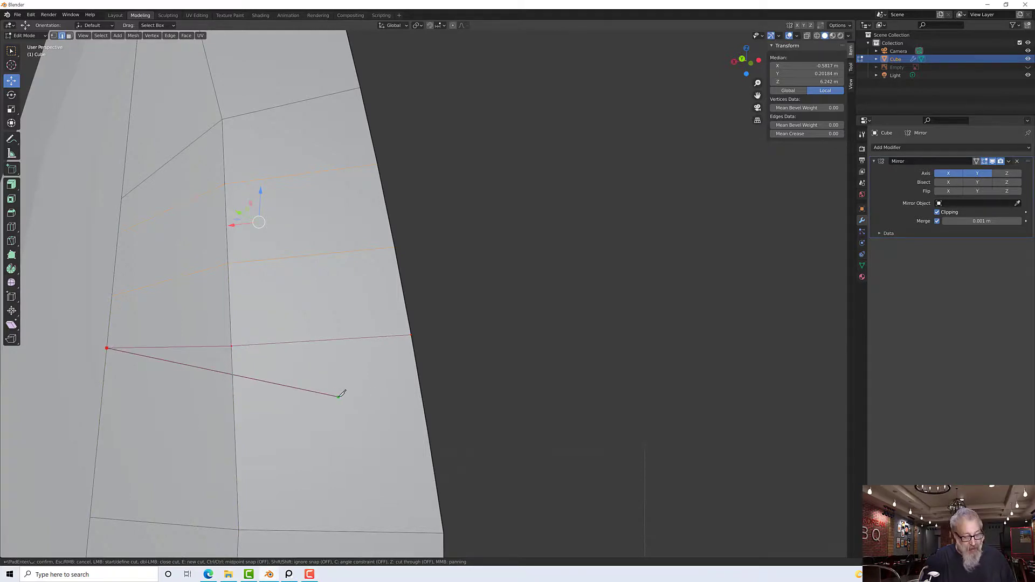
{"action": "key", "text": "Return"}
{"action": "middle_click_drag", "start_coordinate": [345, 396], "coordinate": [399, 412]}
{"action": "key", "text": "k"}
{"action": "left_click", "coordinate": [393, 397]}
{"action": "left_click", "coordinate": [250, 410]}
{"action": "key", "text": "Escape"}
Knife-cut a fourth line across both bevel faces just above the blade's shoulder, ending on the centre line.
{"action": "middle_click_drag", "start_coordinate": [277, 407], "coordinate": [302, 396]}
{"action": "key", "text": "k"}
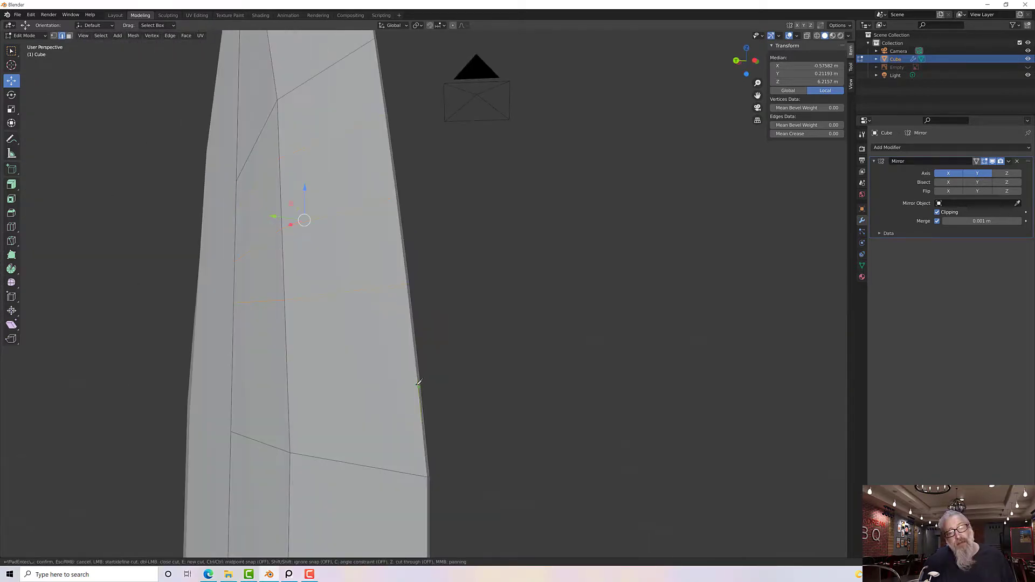
{"action": "left_click", "coordinate": [418, 384]}
{"action": "left_click", "coordinate": [286, 373]}
{"action": "left_click", "coordinate": [234, 366]}
{"action": "key", "text": "Return"}
{"action": "middle_click_drag", "start_coordinate": [242, 364], "coordinate": [361, 351]}
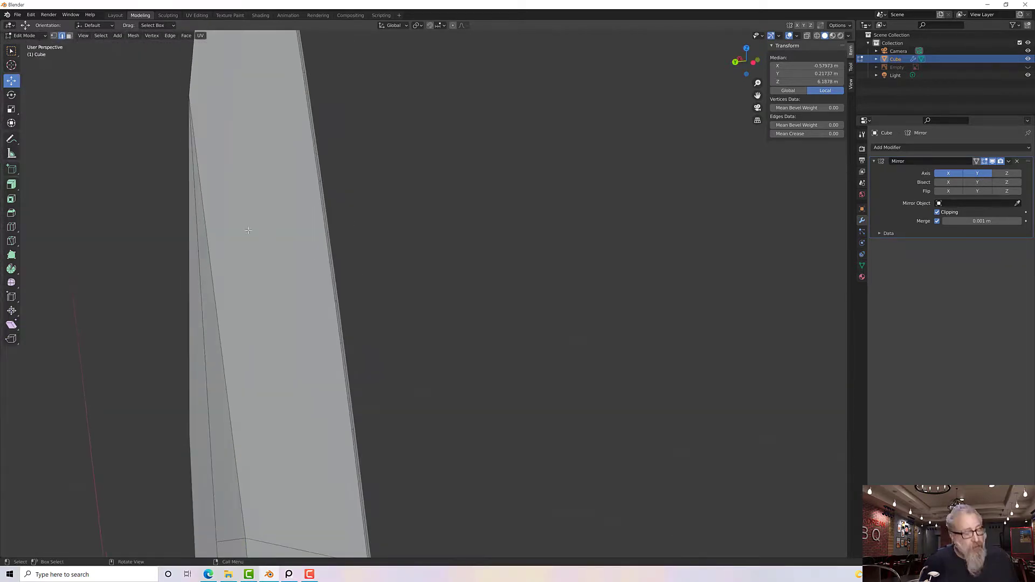
Undo the last edit near the tip and dissolve the unwanted edge there.
{"action": "middle_click_drag", "start_coordinate": [248, 231], "coordinate": [450, 205]}
{"action": "key", "text": "ctrl+z"}
{"action": "key", "text": "ctrl+x"}
Knife-cut the upper tip faces between the blade's outer edge and the centre line.
{"action": "key", "text": "k"}
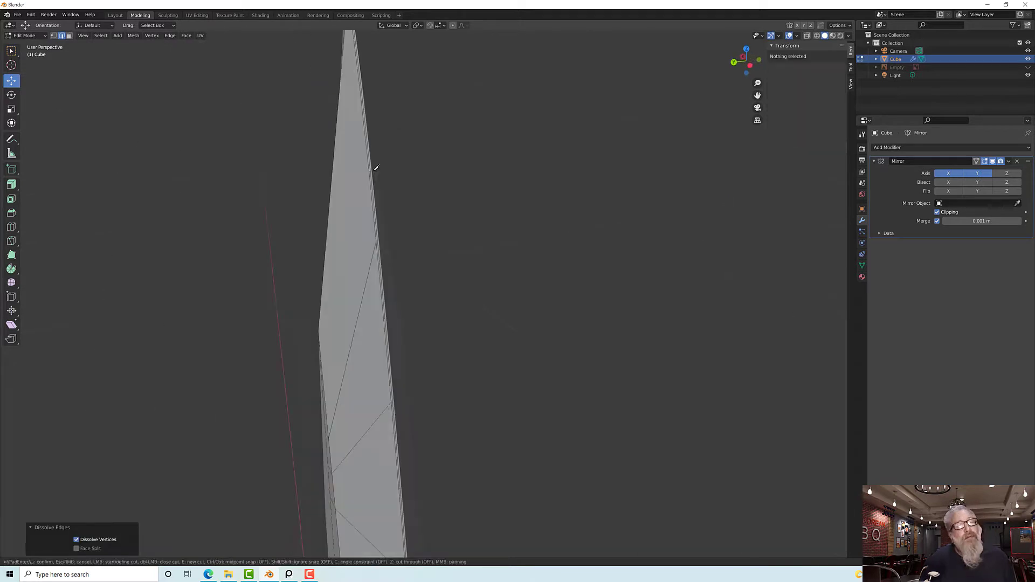
{"action": "left_click", "coordinate": [373, 171]}
{"action": "key", "text": "Return"}
{"action": "mouse_move", "coordinate": [431, 253]}
{"action": "middle_mouse_down"}
{"action": "mouse_move", "coordinate": [356, 222]}
{"action": "mouse_move", "coordinate": [431, 270]}
{"action": "middle_mouse_up"}
{"action": "key", "text": "k"}
{"action": "left_click", "coordinate": [333, 484]}
{"action": "key", "text": "Return"}
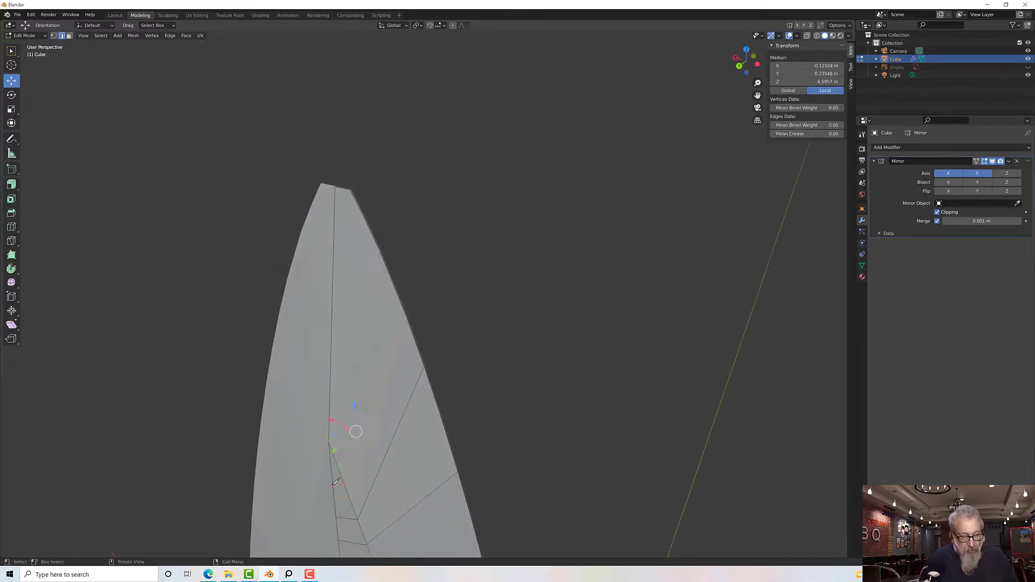
Try to dissolve a selected edge among the long edges fanning out below the tip.
{"action": "middle_click_drag", "start_coordinate": [334, 484], "coordinate": [386, 420]}
{"action": "left_click", "coordinate": [451, 381]}
{"action": "middle_click_drag", "start_coordinate": [451, 381], "coordinate": [509, 414]}
{"action": "left_click_drag", "start_coordinate": [455, 411], "coordinate": [455, 412]}
{"action": "middle_click_drag", "start_coordinate": [456, 412], "coordinate": [333, 301]}
{"action": "left_click", "coordinate": [413, 352]}
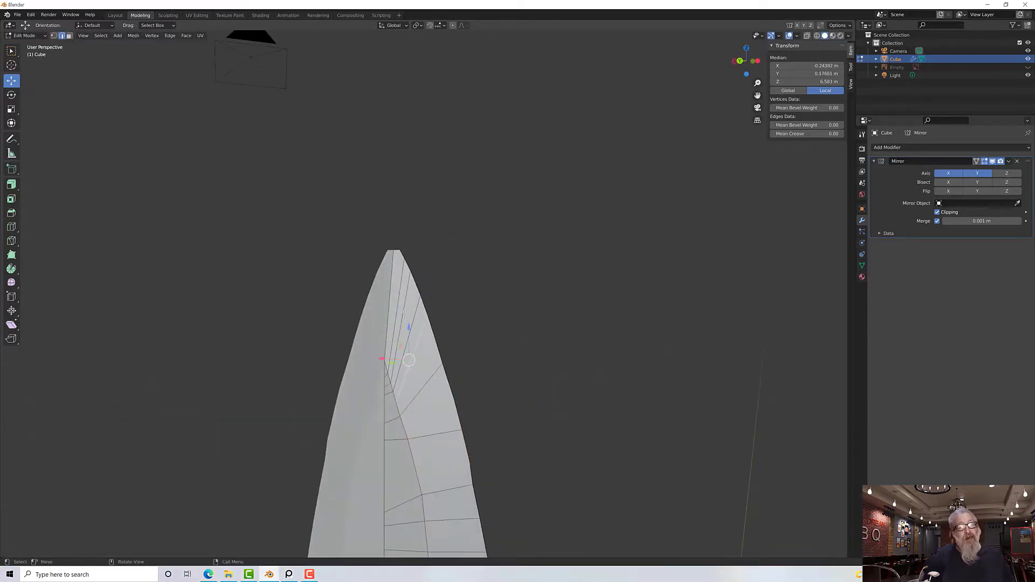
{"action": "key", "text": "x"}
{"action": "left_click", "coordinate": [401, 302]}
{"action": "scroll", "coordinate": [404, 310], "scroll_direction": "down", "scroll_amount": 3}
{"action": "middle_click_drag", "start_coordinate": [403, 310], "coordinate": [429, 313]}
{"action": "scroll", "coordinate": [471, 388], "scroll_direction": "up", "scroll_amount": 2}
Undo the last edits to the fanned edges near the tip.
{"action": "key", "text": "ctrl+z"}
{"action": "key", "text": "ctrl+z"}
{"action": "key", "text": "ctrl+z"}
{"action": "key", "text": "ctrl+z"}
{"action": "scroll", "coordinate": [471, 388], "scroll_direction": "up", "scroll_amount": 1}
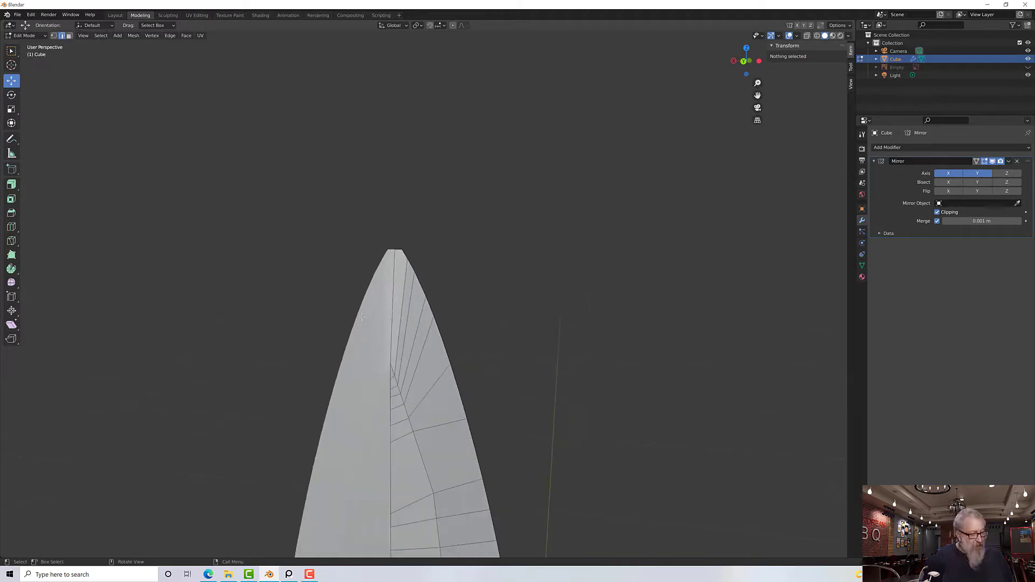
{"action": "key", "text": "ctrl+z"}
Select two of the long fanned edges on the outer bevel near the tip and dissolve them.
{"action": "left_click", "coordinate": [411, 300]}
{"action": "left_click", "coordinate": [423, 349], "text": "shift"}
{"action": "key", "text": "x"}
{"action": "left_click", "coordinate": [430, 356]}
{"action": "scroll", "coordinate": [464, 381], "scroll_direction": "down", "scroll_amount": 2}
{"action": "middle_click_drag", "start_coordinate": [416, 387], "coordinate": [386, 418]}
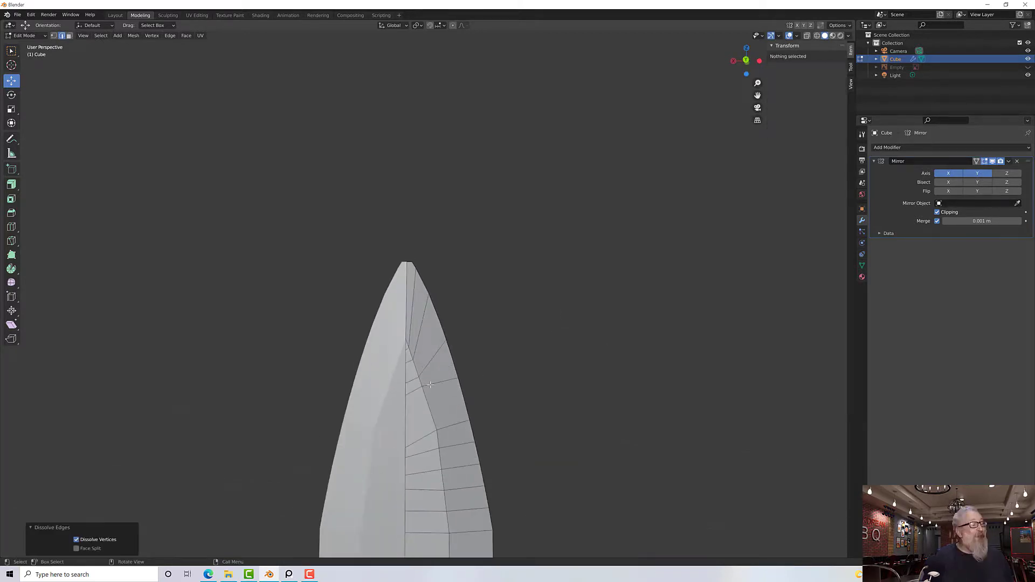
Knife-cut the bevel faces below the fanned edges, from the blade's outer edge to the centre line.
{"action": "left_click", "coordinate": [430, 385]}
{"action": "left_click", "coordinate": [386, 418]}
{"action": "left_click_drag", "start_coordinate": [390, 413], "coordinate": [387, 409]}
{"action": "scroll", "coordinate": [387, 408], "scroll_direction": "up", "scroll_amount": 4}
{"action": "middle_click_drag", "start_coordinate": [387, 408], "coordinate": [437, 335]}
{"action": "scroll", "coordinate": [426, 461], "scroll_direction": "down", "scroll_amount": 2}
{"action": "key", "text": "k"}
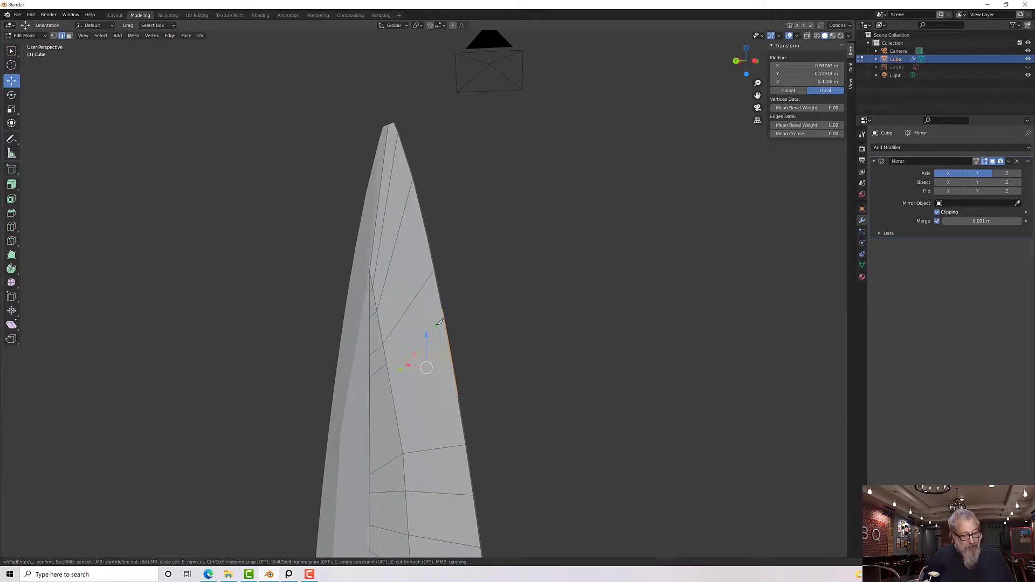
{"action": "left_click", "coordinate": [369, 362]}
{"action": "key", "text": "Return"}
Knife-cut the wide outer bevel face near the tip, from the outer edge to the sloping edge between two fanned edges.
{"action": "middle_click_drag", "start_coordinate": [369, 362], "coordinate": [402, 345]}
{"action": "left_click", "coordinate": [403, 217]}
{"action": "left_click", "coordinate": [408, 217]}
{"action": "key", "text": "k"}
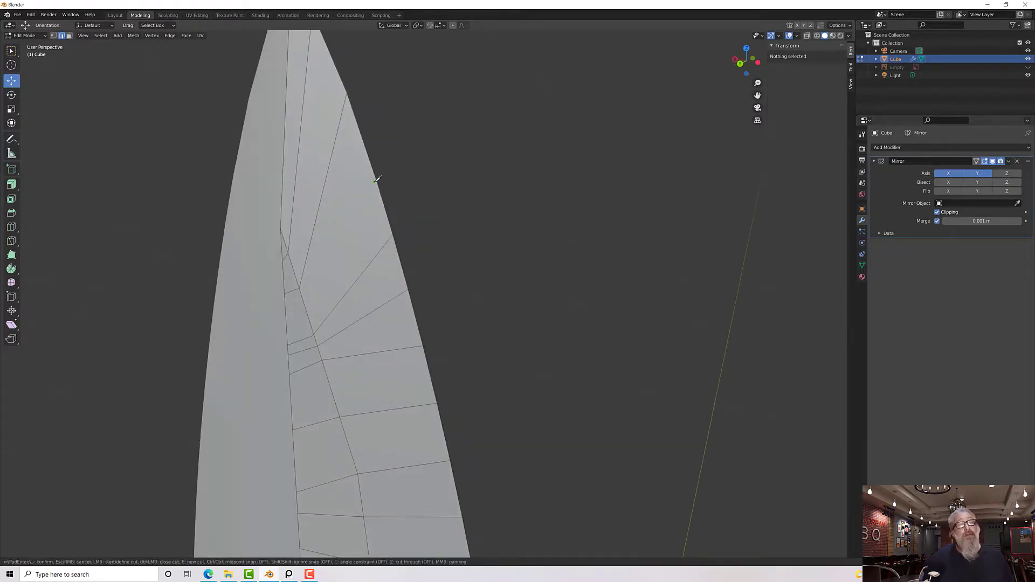
{"action": "left_click", "coordinate": [376, 180]}
{"action": "middle_click_drag", "start_coordinate": [310, 309], "coordinate": [357, 274]}
{"action": "left_click", "coordinate": [307, 287]}
{"action": "key", "text": "Return"}
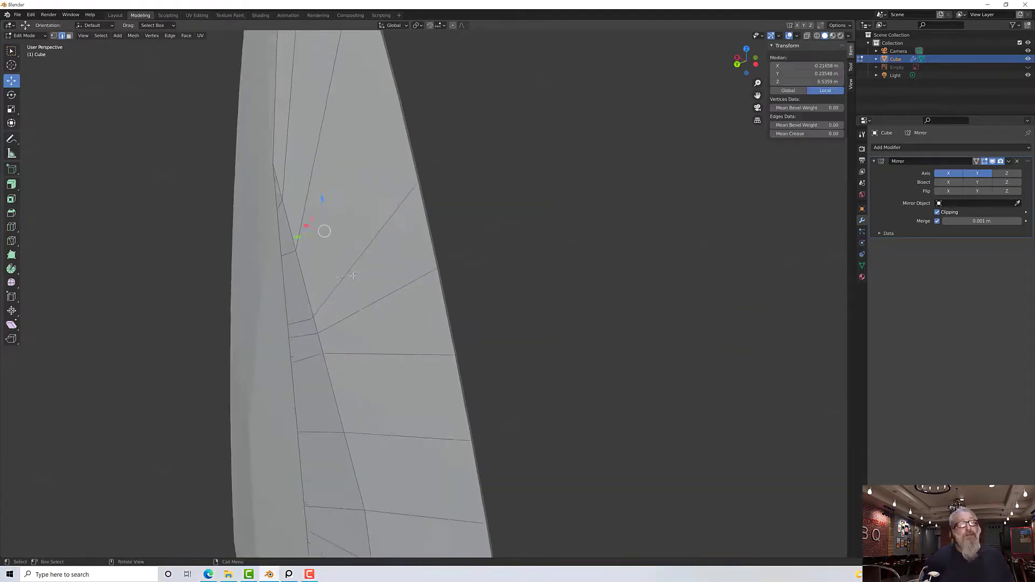
In vertex select mode, select the sloping edge's corner vertex and move it slightly inward toward the centre line.
{"action": "scroll", "coordinate": [388, 429], "scroll_direction": "down", "scroll_amount": 8}
{"action": "middle_click_drag", "start_coordinate": [388, 429], "coordinate": [460, 365]}
{"action": "scroll", "coordinate": [424, 372], "scroll_direction": "up", "scroll_amount": 4}
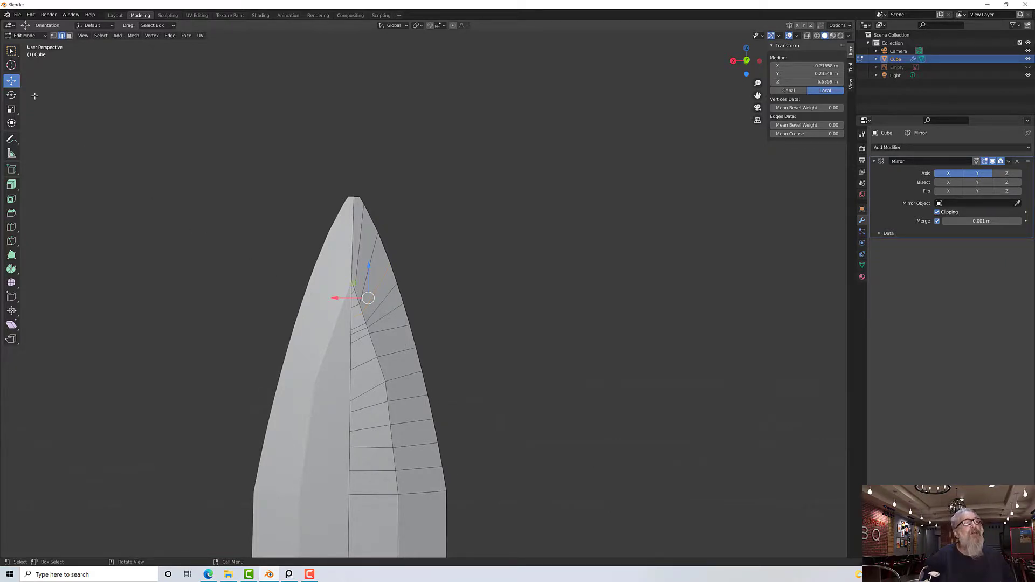
{"action": "key", "text": "alt+a"}
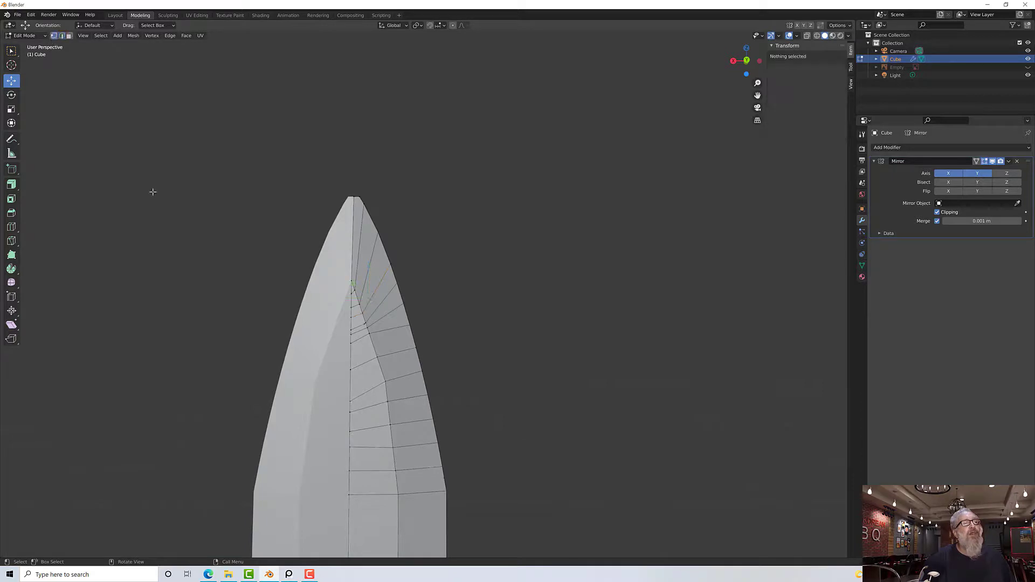
{"action": "left_click", "coordinate": [411, 328]}
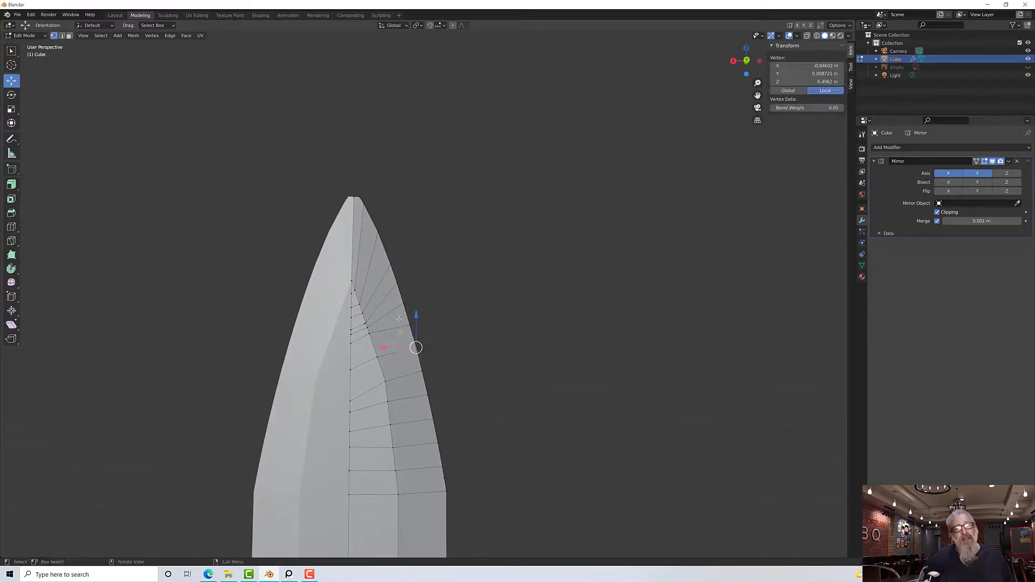
{"action": "left_click", "coordinate": [389, 385]}
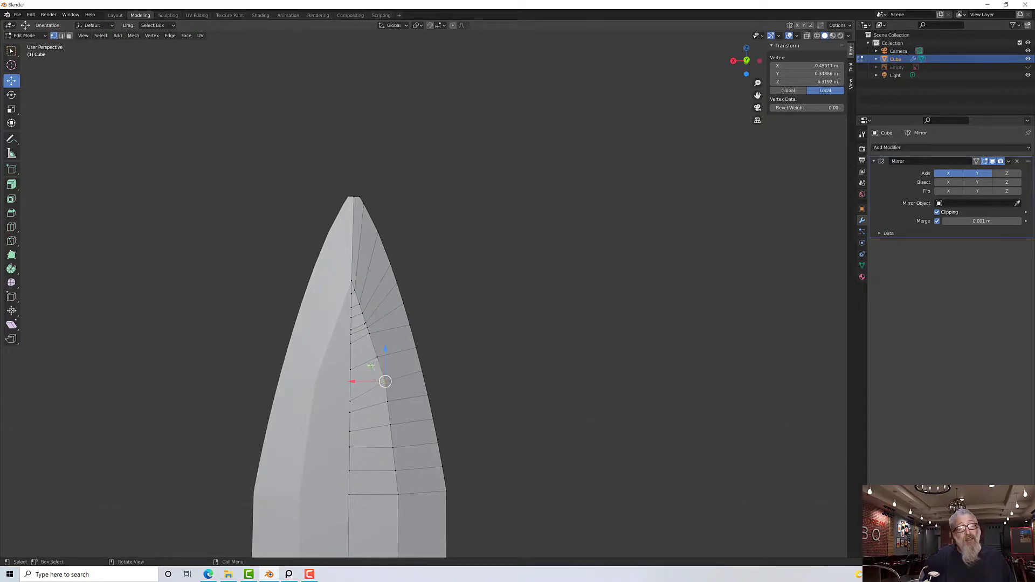
{"action": "left_click_drag", "start_coordinate": [370, 366], "coordinate": [366, 365]}
Move the next lower vertex of the sloping edge slightly inward along X, and a higher one near the fanned edges slightly outward.
{"action": "left_click", "coordinate": [11, 52]}
{"action": "left_click", "coordinate": [384, 406]}
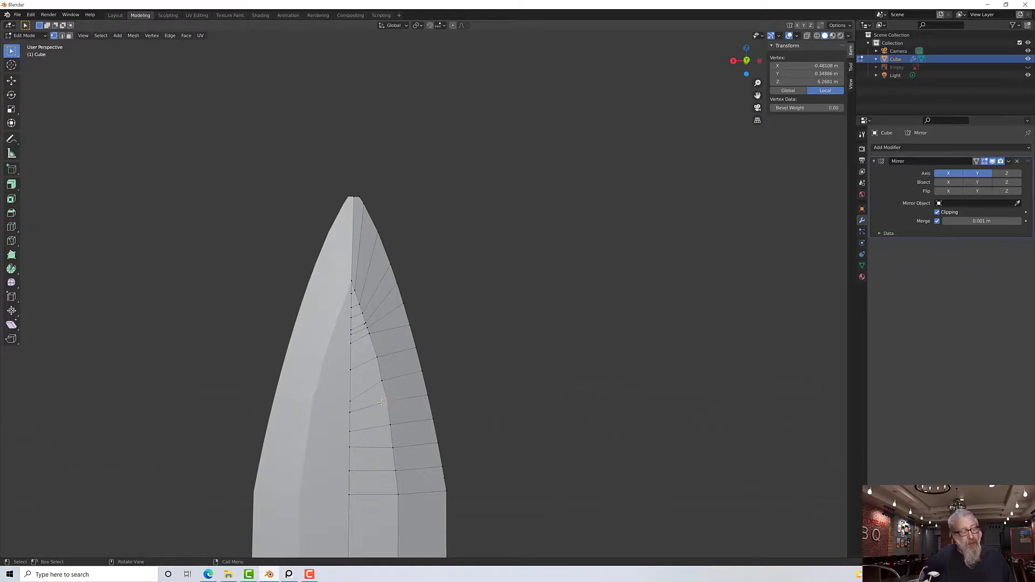
{"action": "key", "text": "shift+space"}
{"action": "key", "text": "g"}
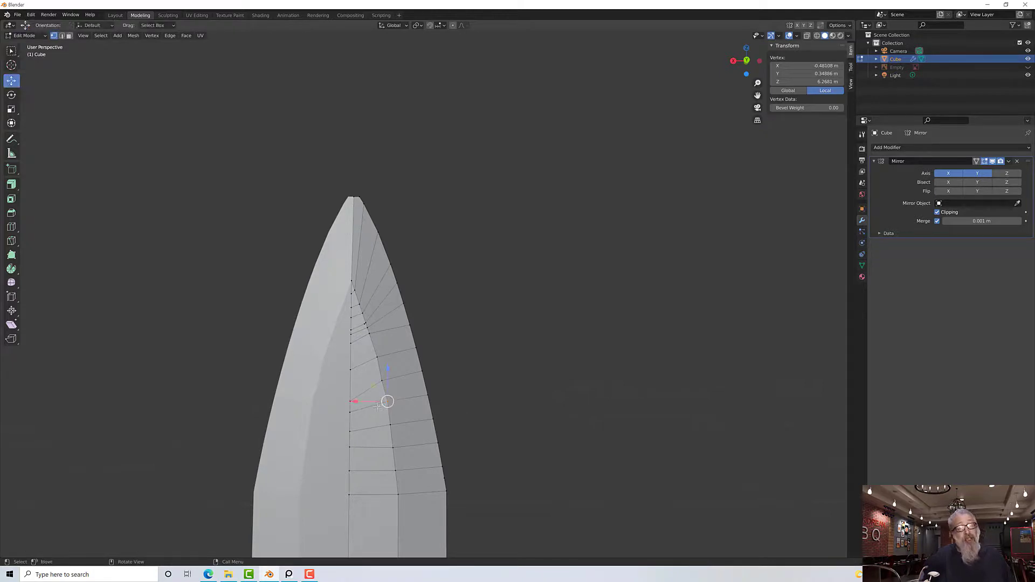
{"action": "left_click_drag", "start_coordinate": [360, 402], "coordinate": [361, 400]}
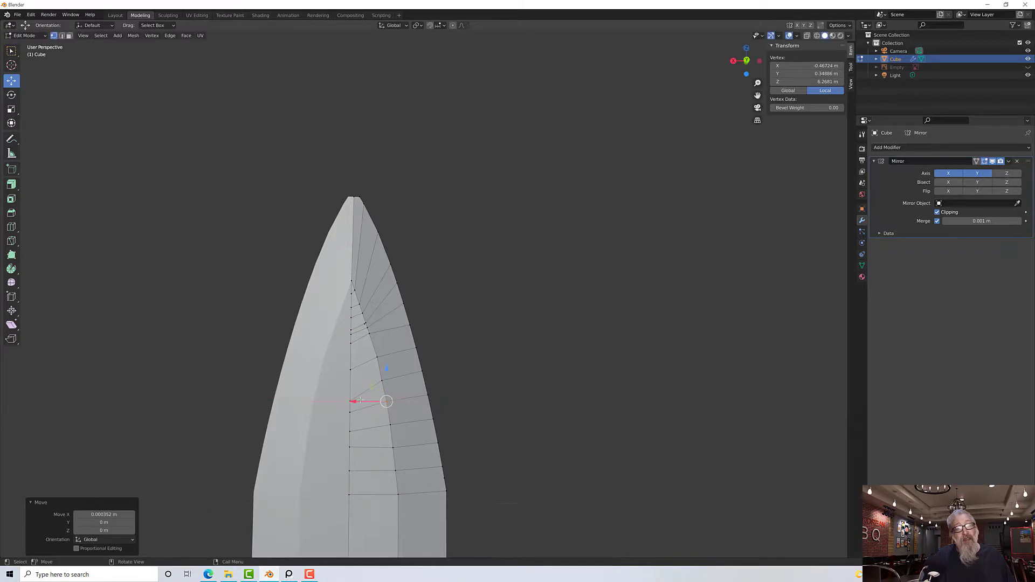
{"action": "left_click", "coordinate": [368, 331]}
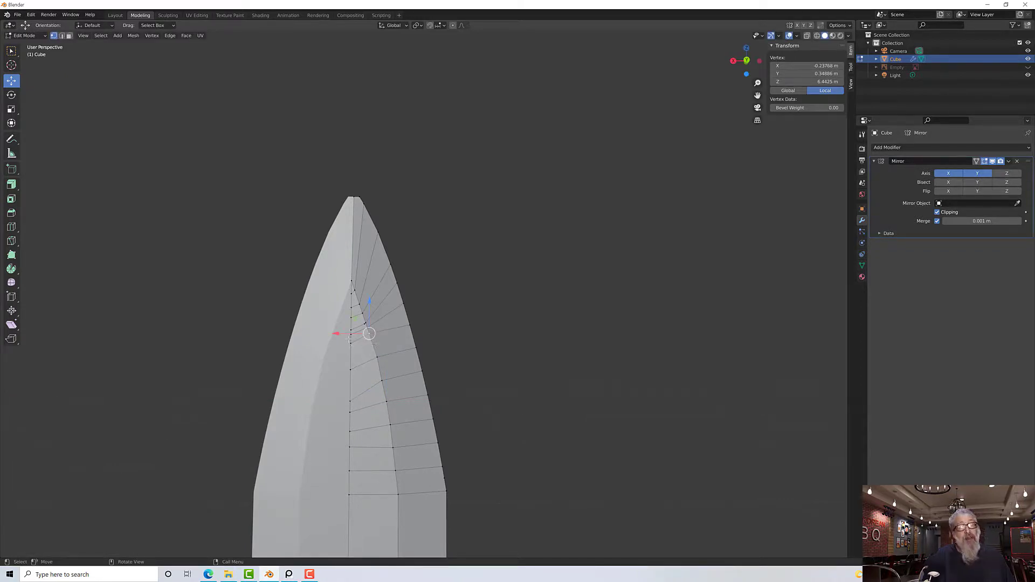
{"action": "left_click_drag", "start_coordinate": [338, 333], "coordinate": [365, 330]}
Select the stray vertex beside the sloping edge, just inside the fanned edges, and dissolve it.
{"action": "scroll", "coordinate": [369, 334], "scroll_direction": "up", "scroll_amount": 3}
{"action": "left_click", "coordinate": [274, 367]}
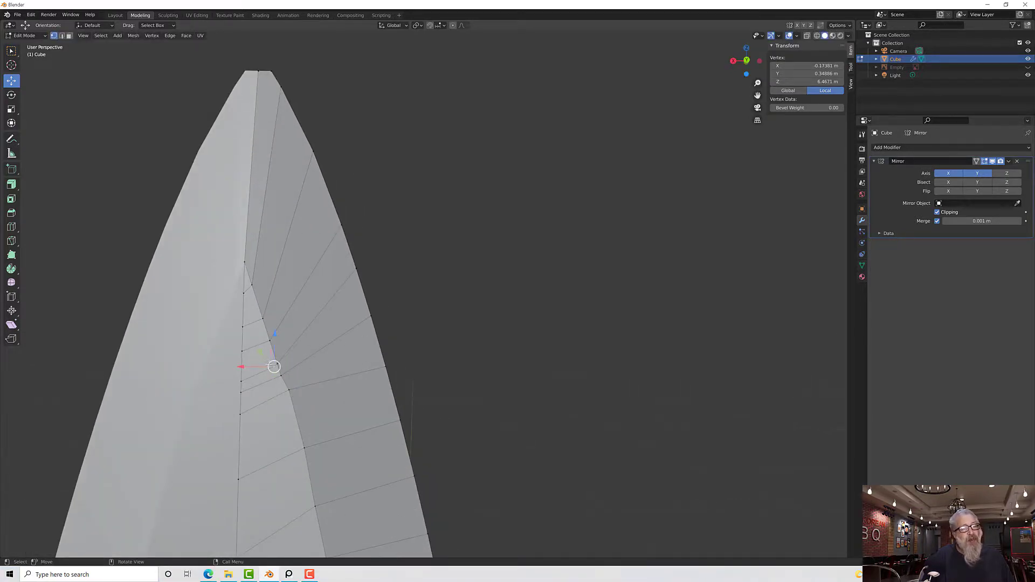
{"action": "key", "text": "x"}
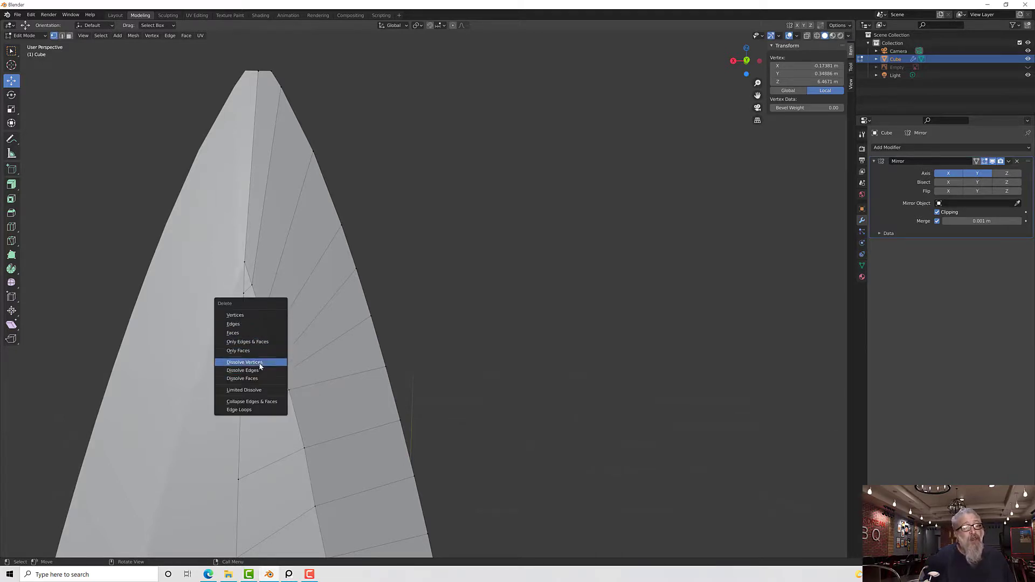
{"action": "left_click", "coordinate": [260, 362]}
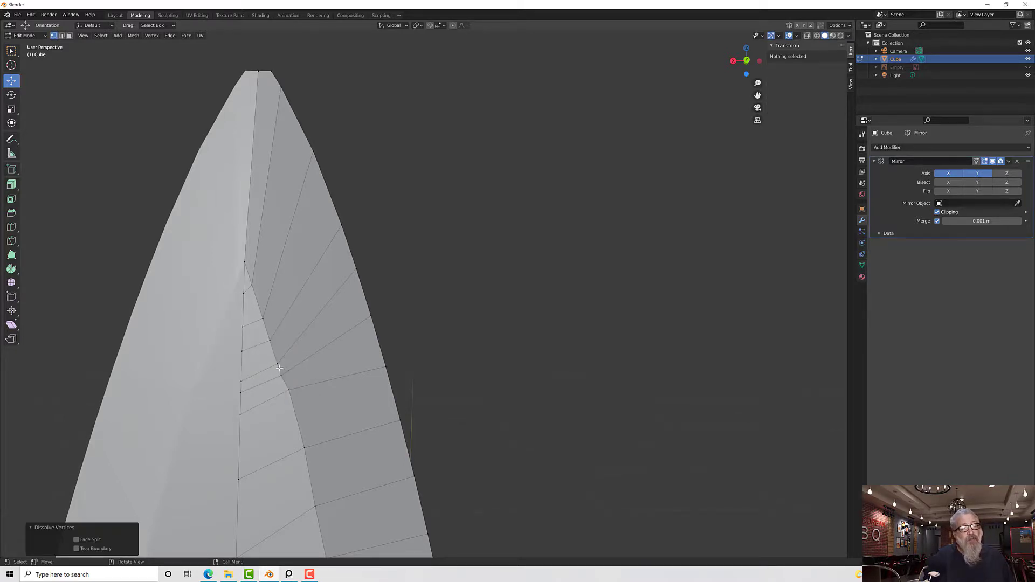
Nudge two neighbouring sloping-edge vertices where the fanned edges converge within the XZ plane, keeping Y fixed, to even out the line.
{"action": "left_click", "coordinate": [279, 369]}
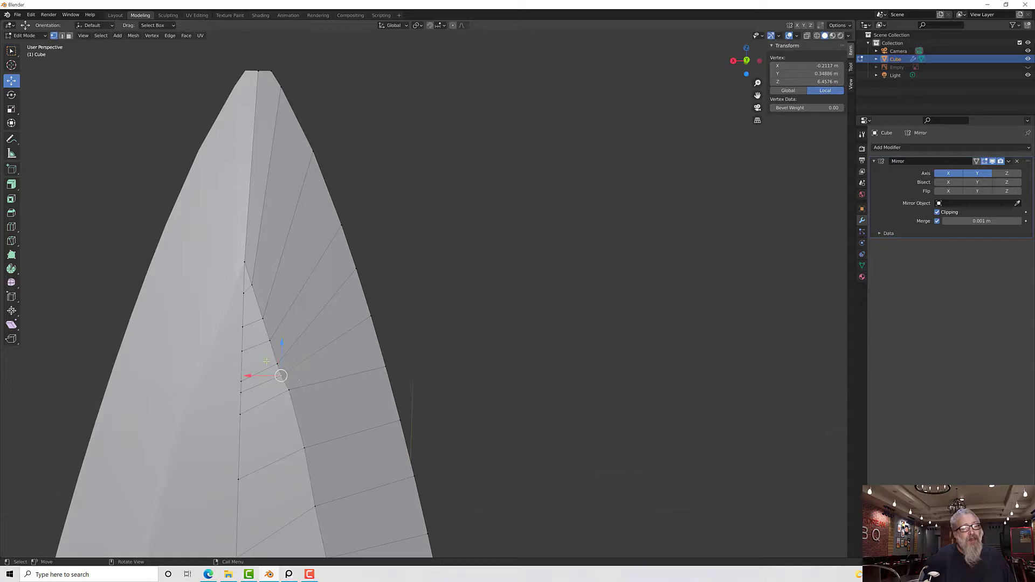
{"action": "key", "text": "g"}
{"action": "key", "text": "shift+y"}
{"action": "left_click_drag", "start_coordinate": [269, 360], "coordinate": [269, 359]}
{"action": "left_click", "coordinate": [276, 364]}
{"action": "key", "text": "g"}
{"action": "key", "text": "shift+y"}
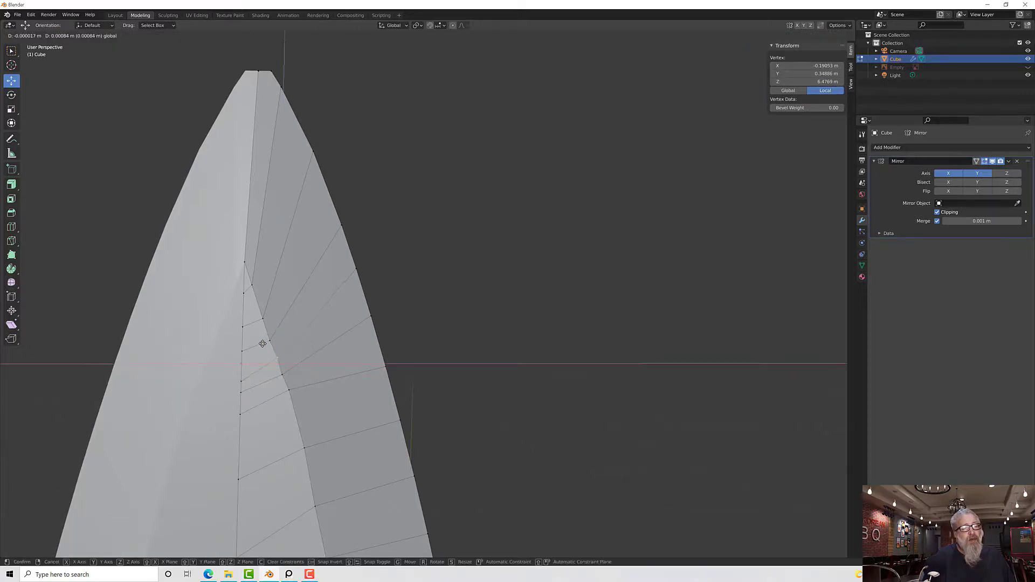
{"action": "left_click", "coordinate": [260, 342]}
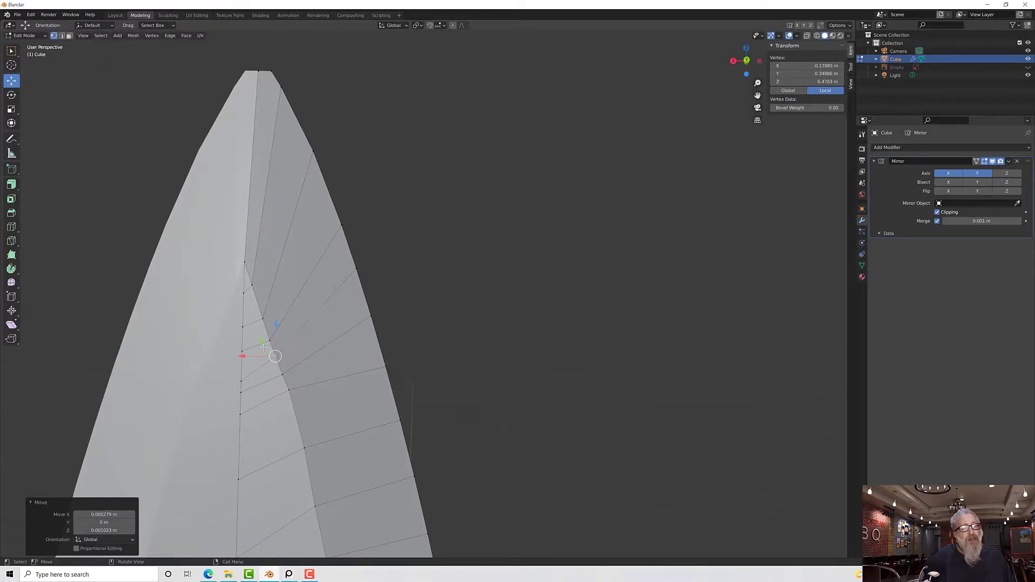
Move the next vertex below on the sloping edge slightly down and outward in the XZ plane, and clear the selection.
{"action": "left_click", "coordinate": [244, 353]}
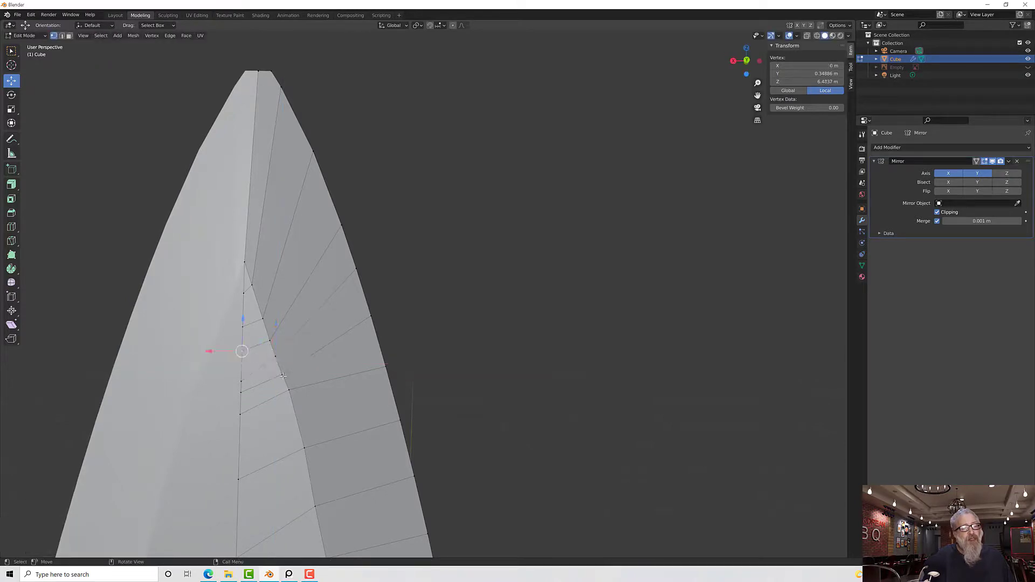
{"action": "left_click", "coordinate": [283, 376]}
{"action": "left_click_drag", "start_coordinate": [275, 376], "coordinate": [279, 394]}
{"action": "scroll", "coordinate": [363, 393], "scroll_direction": "down", "scroll_amount": 5}
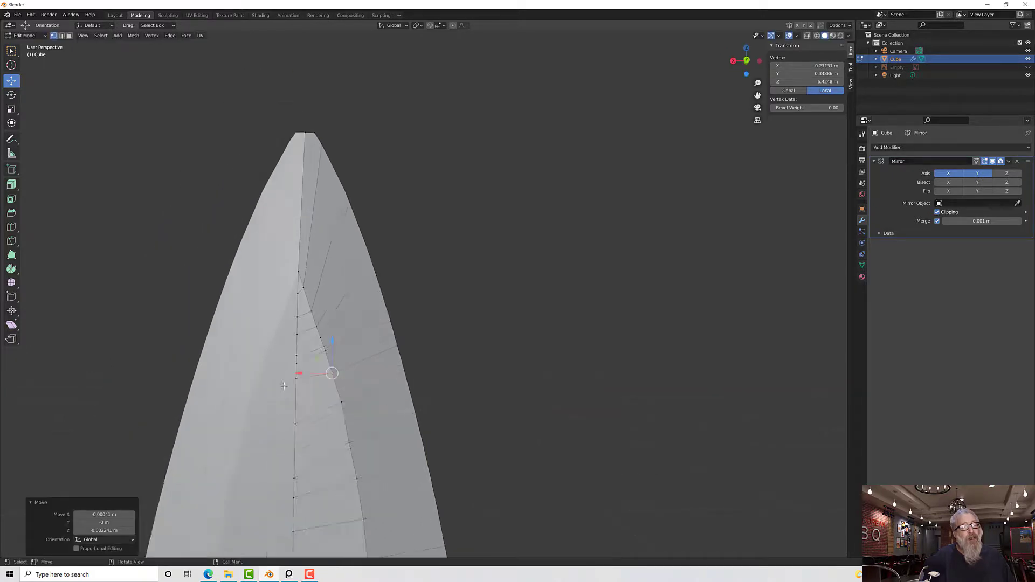
{"action": "left_click", "coordinate": [448, 370]}
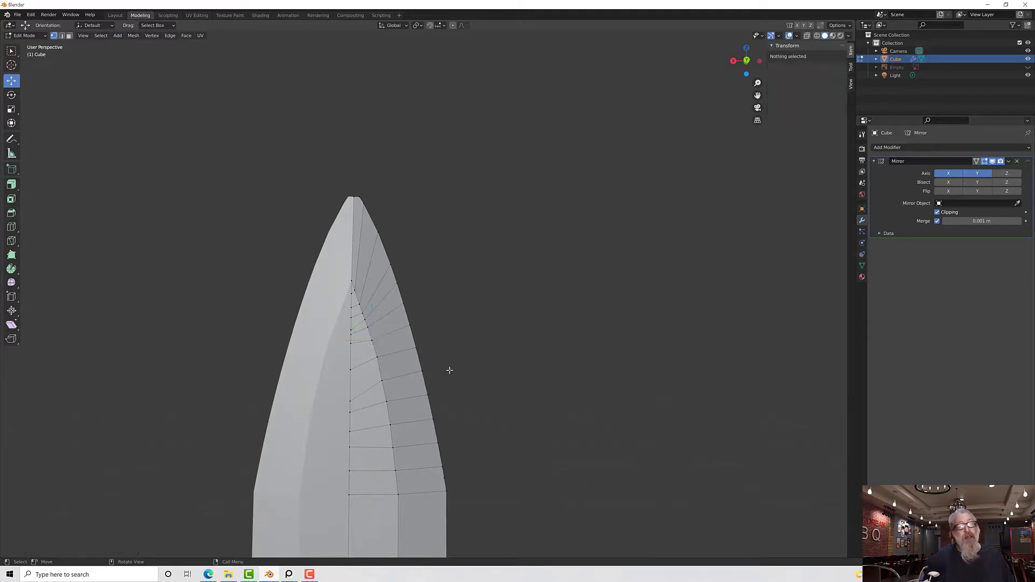
Box-select the blade's outer corner vertices at the base of the tip, move them slightly down along Z, and clear the selection.
{"action": "scroll", "coordinate": [448, 370], "scroll_direction": "down", "scroll_amount": 2}
{"action": "scroll", "coordinate": [438, 353], "scroll_direction": "up", "scroll_amount": 4}
{"action": "scroll", "coordinate": [433, 342], "scroll_direction": "up", "scroll_amount": 1}
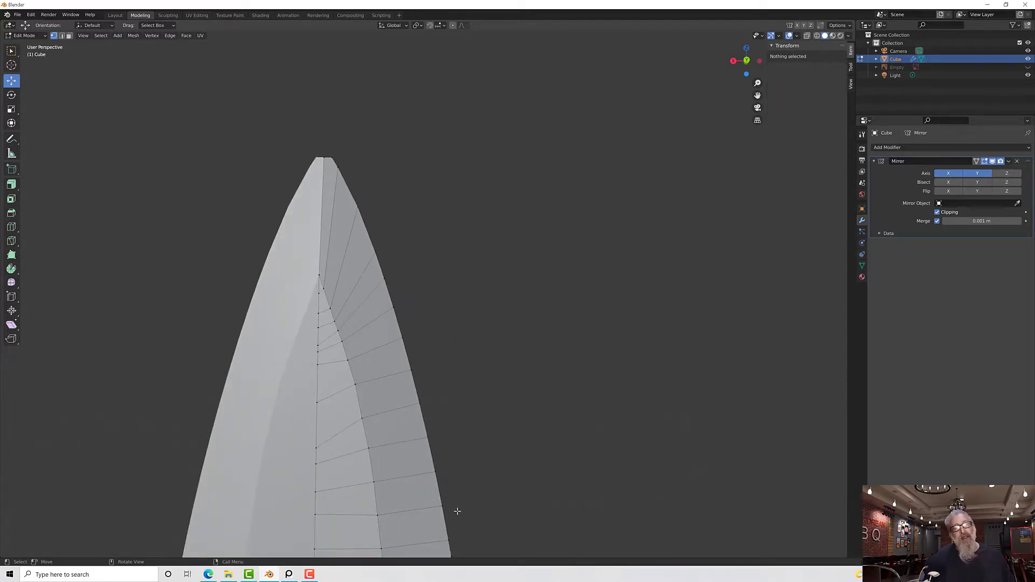
{"action": "scroll", "coordinate": [421, 330], "scroll_direction": "down", "scroll_amount": 3}
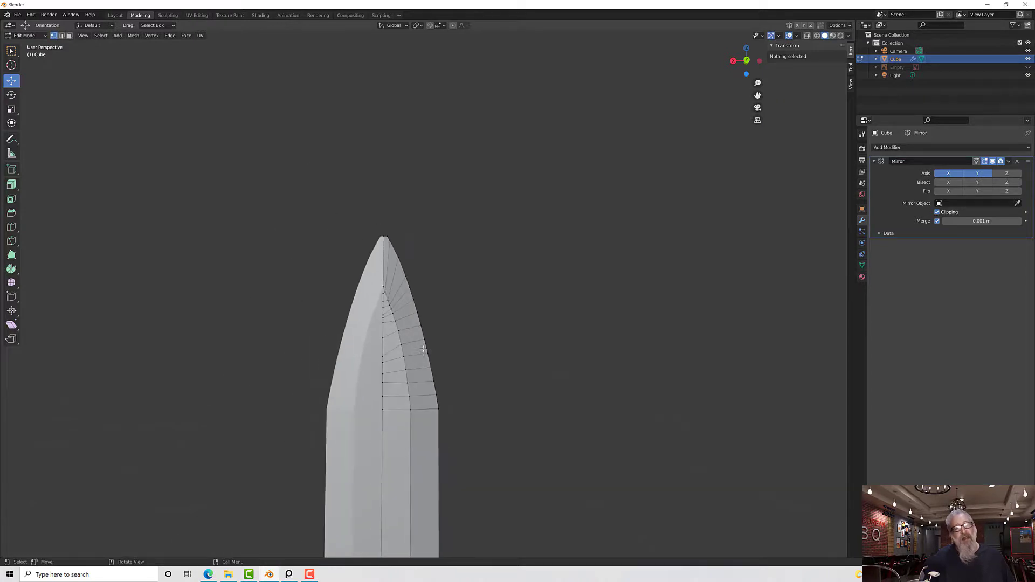
{"action": "middle_click_drag", "start_coordinate": [438, 394], "coordinate": [453, 438]}
{"action": "left_click_drag", "start_coordinate": [464, 458], "coordinate": [431, 423]}
{"action": "scroll", "coordinate": [449, 454], "scroll_direction": "up", "scroll_amount": 3}
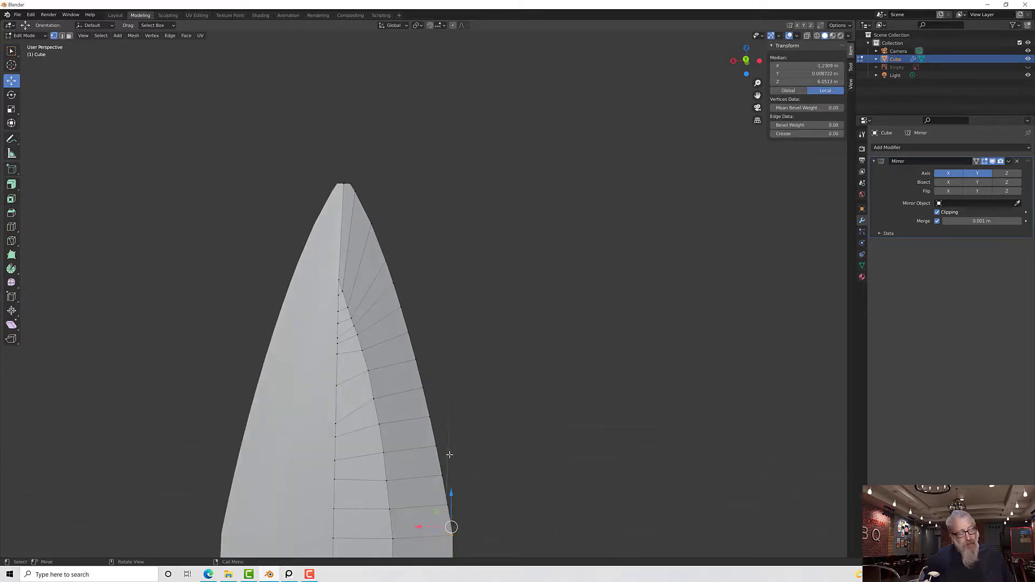
{"action": "key", "text": "KP_Decimal"}
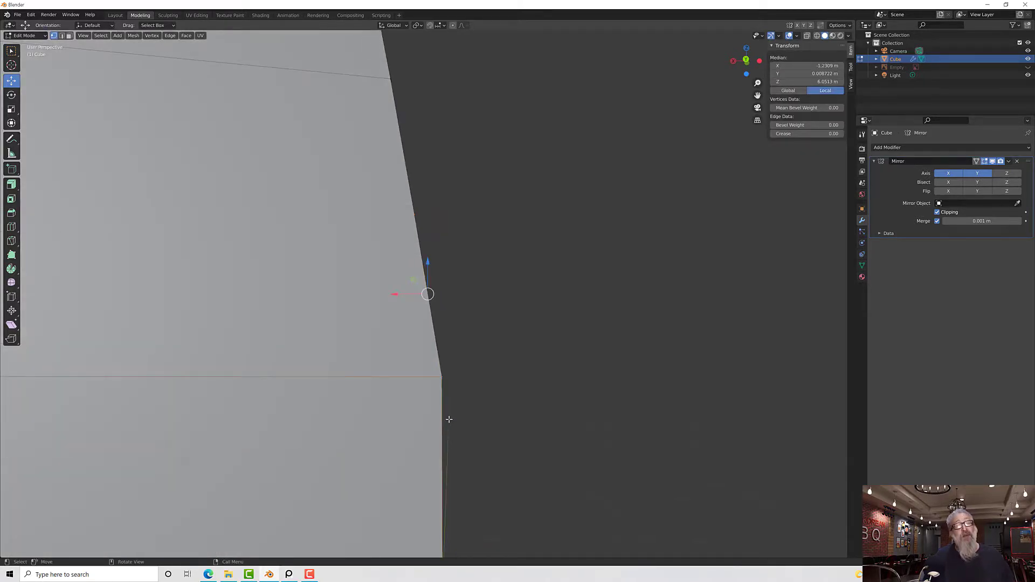
{"action": "scroll", "coordinate": [448, 419], "scroll_direction": "down", "scroll_amount": 5}
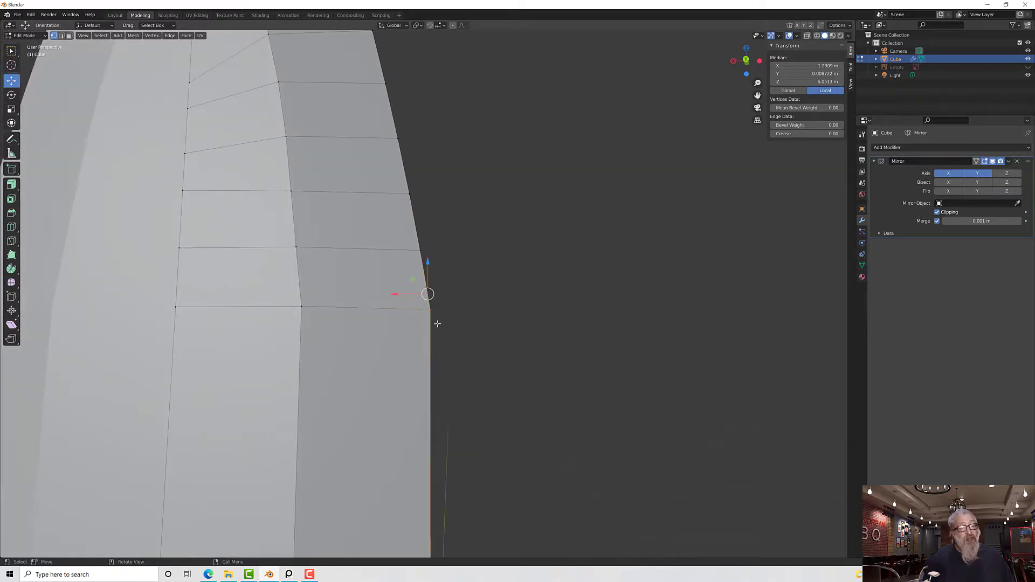
{"action": "left_click_drag", "start_coordinate": [428, 263], "coordinate": [430, 282]}
{"action": "scroll", "coordinate": [452, 302], "scroll_direction": "down", "scroll_amount": 5}
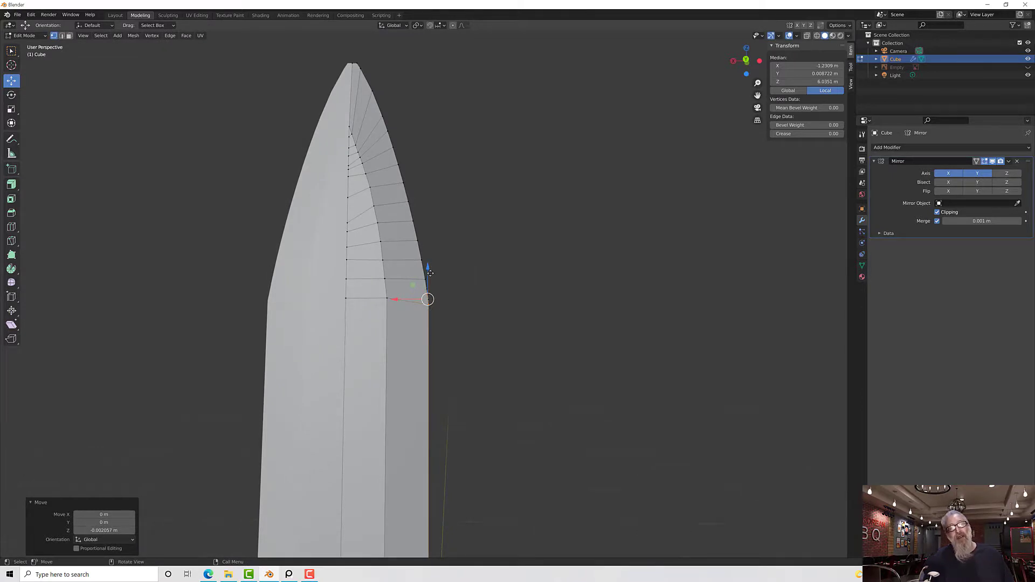
{"action": "scroll", "coordinate": [430, 278], "scroll_direction": "up", "scroll_amount": 2}
{"action": "key", "text": "q"}
{"action": "left_click", "coordinate": [437, 249]}
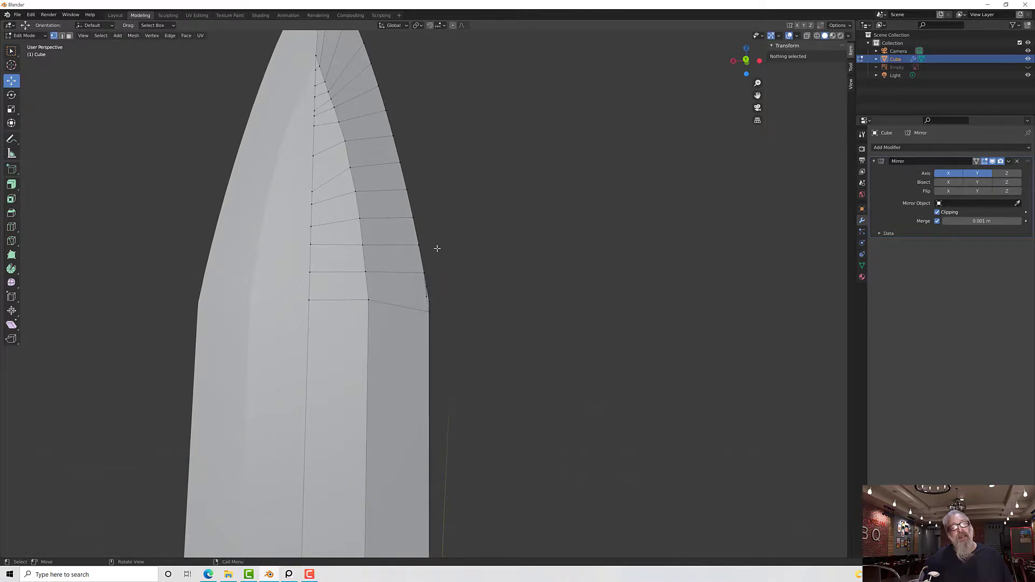
Select the centre-line vertex midway up the tip, move it slightly up along Z, and clear the selection.
{"action": "scroll", "coordinate": [446, 266], "scroll_direction": "down", "scroll_amount": 6}
{"action": "middle_click_drag", "start_coordinate": [446, 273], "coordinate": [364, 274]}
{"action": "scroll", "coordinate": [454, 296], "scroll_direction": "down", "scroll_amount": 5}
{"action": "scroll", "coordinate": [432, 435], "scroll_direction": "up", "scroll_amount": 4}
{"action": "left_click", "coordinate": [369, 246]}
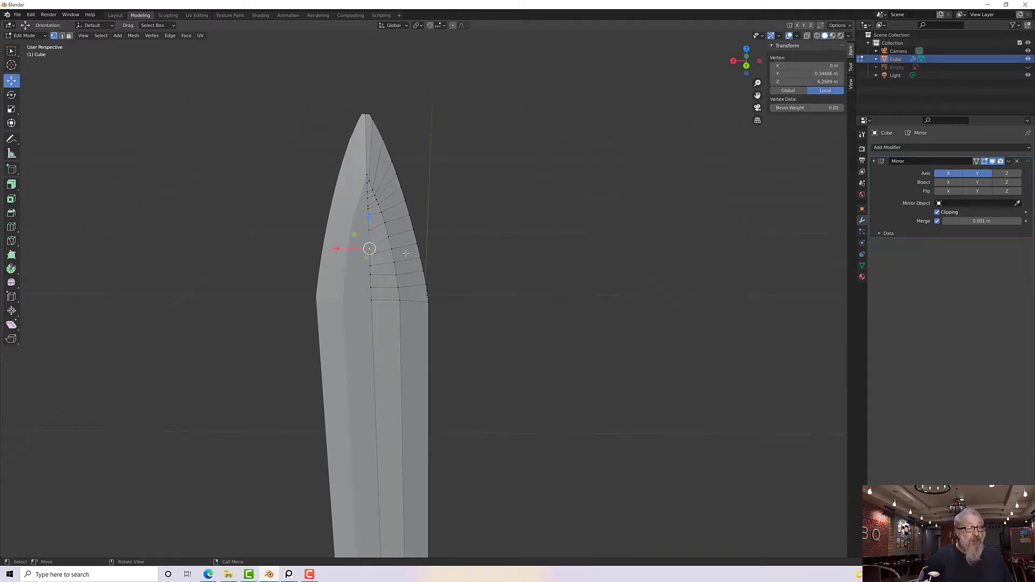
{"action": "left_click_drag", "start_coordinate": [369, 217], "coordinate": [370, 210]}
{"action": "key", "text": "q"}
{"action": "left_click", "coordinate": [453, 229]}
{"action": "scroll", "coordinate": [471, 251], "scroll_direction": "down", "scroll_amount": 4}
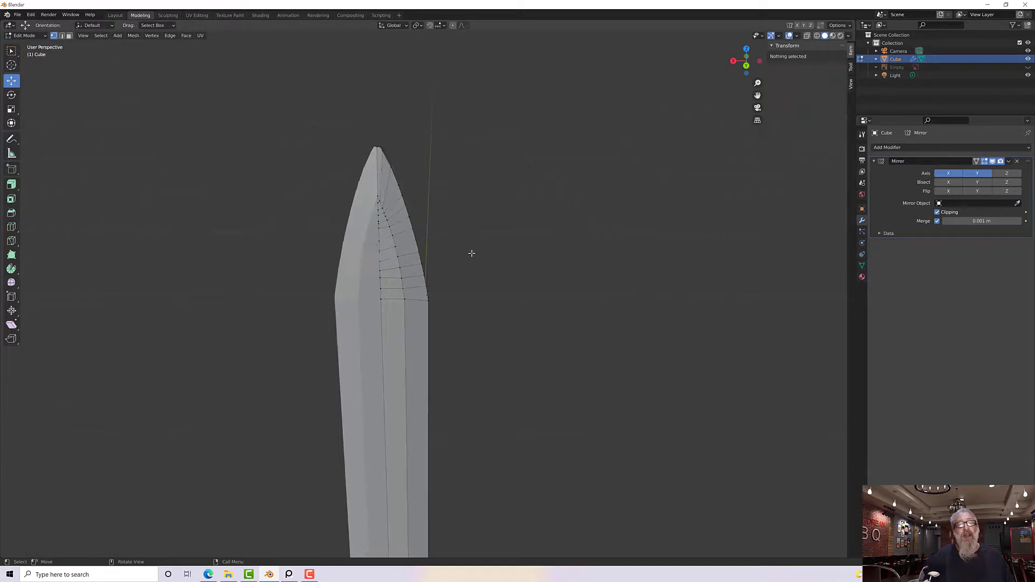
{"action": "mouse_move", "coordinate": [467, 267]}
{"action": "middle_mouse_down"}
{"action": "mouse_move", "coordinate": [465, 241]}
{"action": "mouse_move", "coordinate": [476, 273]}
{"action": "middle_mouse_up"}
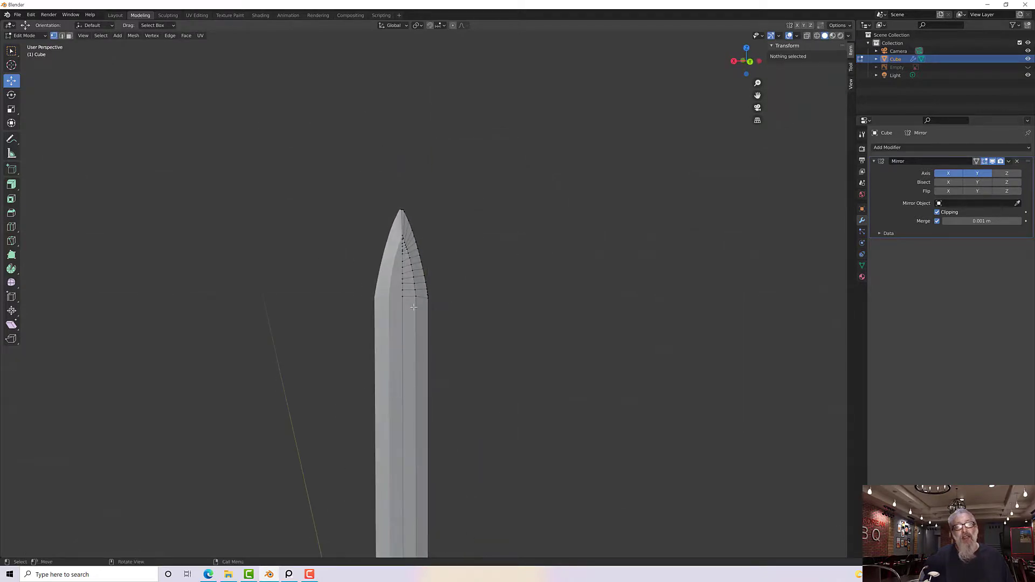
{"action": "scroll", "coordinate": [406, 343], "scroll_direction": "down", "scroll_amount": 4}
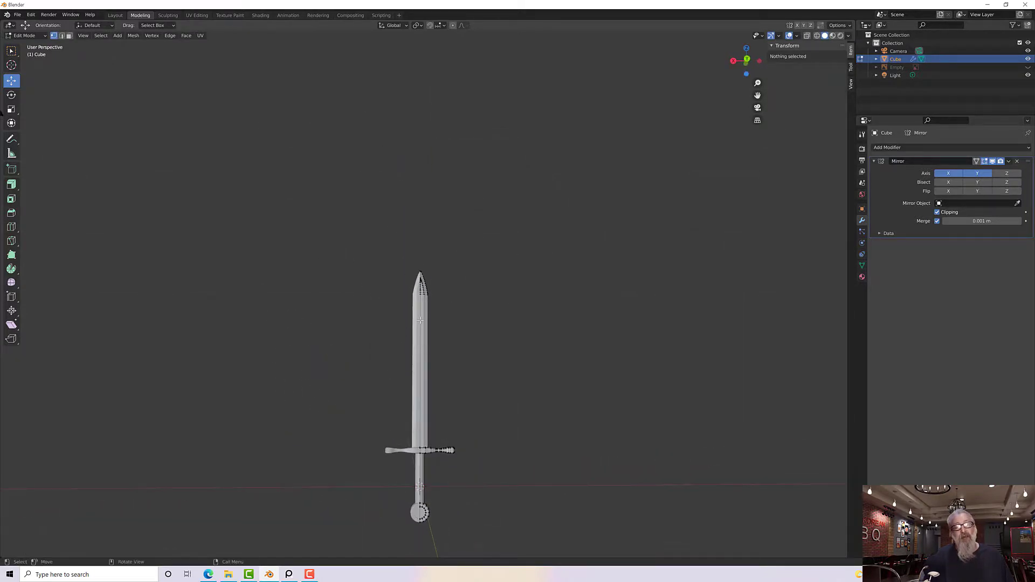
{"action": "scroll", "coordinate": [413, 323], "scroll_direction": "up", "scroll_amount": 5}
{"action": "scroll", "coordinate": [420, 314], "scroll_direction": "up", "scroll_amount": 4}
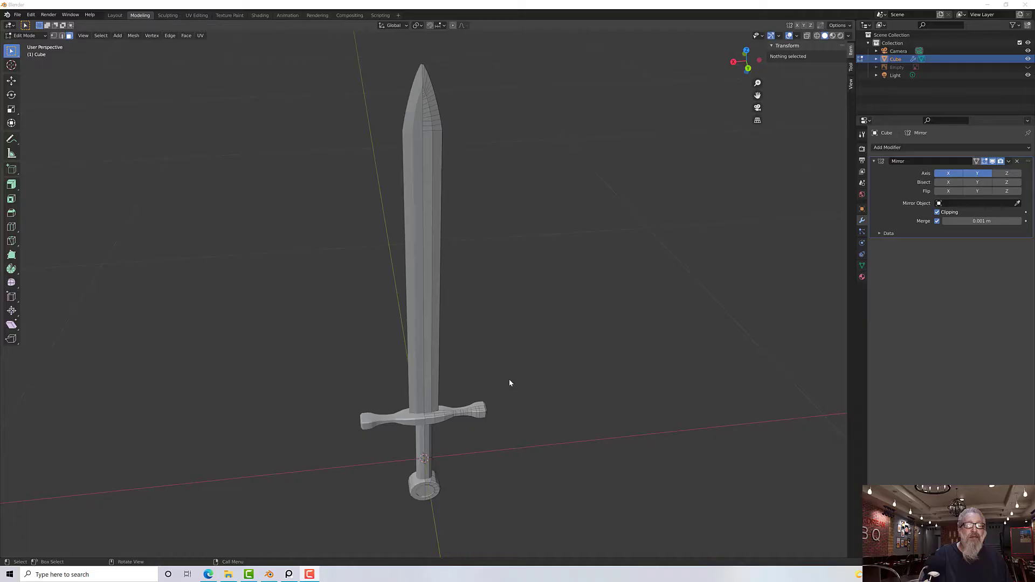
Select the long flat face beside the blade's centre line and inset it with a thickness of about 0.1234 m.
{"action": "middle_click_drag", "start_coordinate": [487, 376], "coordinate": [453, 365]}
{"action": "scroll", "coordinate": [417, 377], "scroll_direction": "up", "scroll_amount": 2}
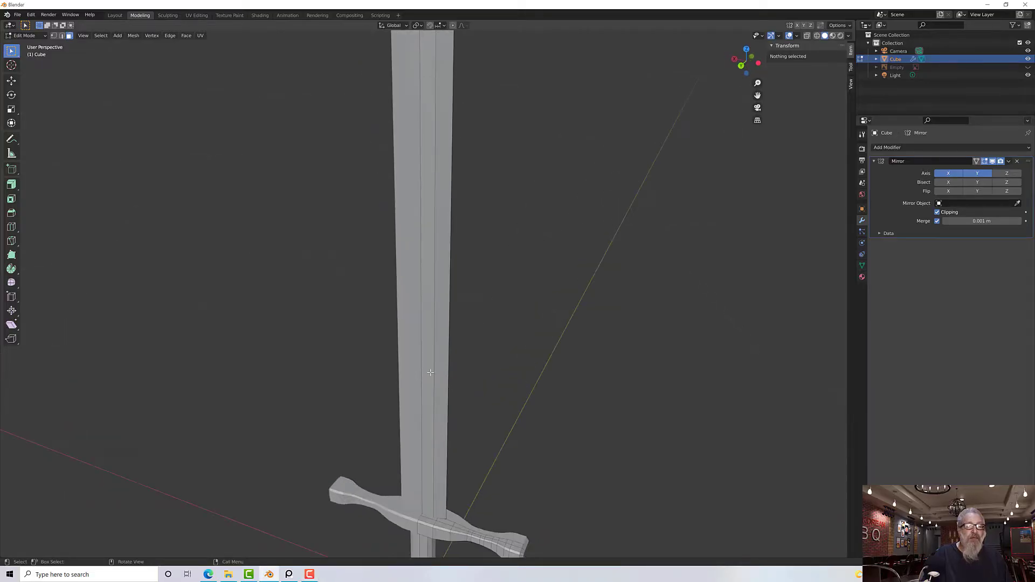
{"action": "left_click", "coordinate": [429, 373]}
{"action": "scroll", "coordinate": [485, 363], "scroll_direction": "down", "scroll_amount": 6}
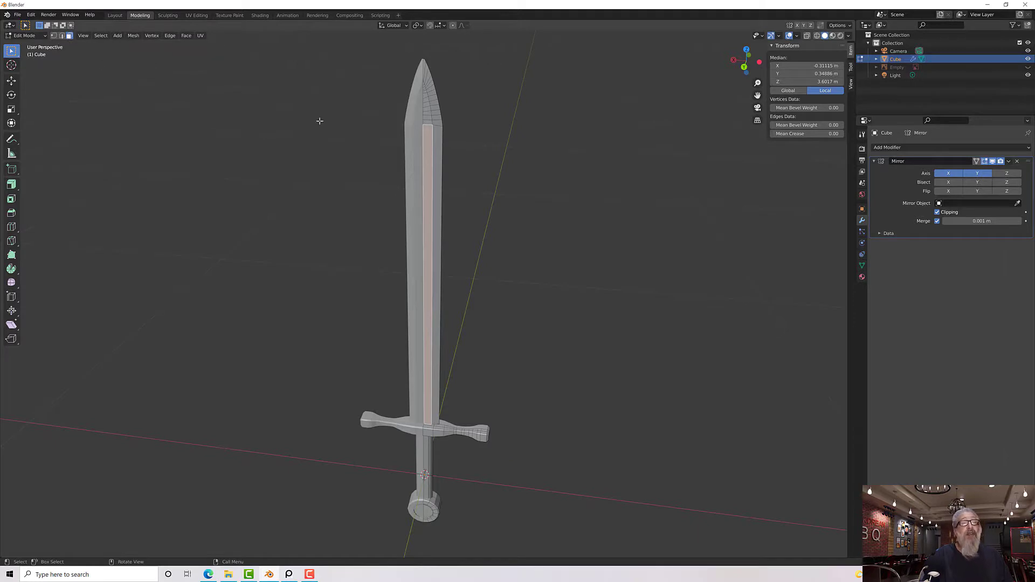
{"action": "scroll", "coordinate": [423, 108], "scroll_direction": "up", "scroll_amount": 2}
{"action": "scroll", "coordinate": [424, 139], "scroll_direction": "down", "scroll_amount": 2}
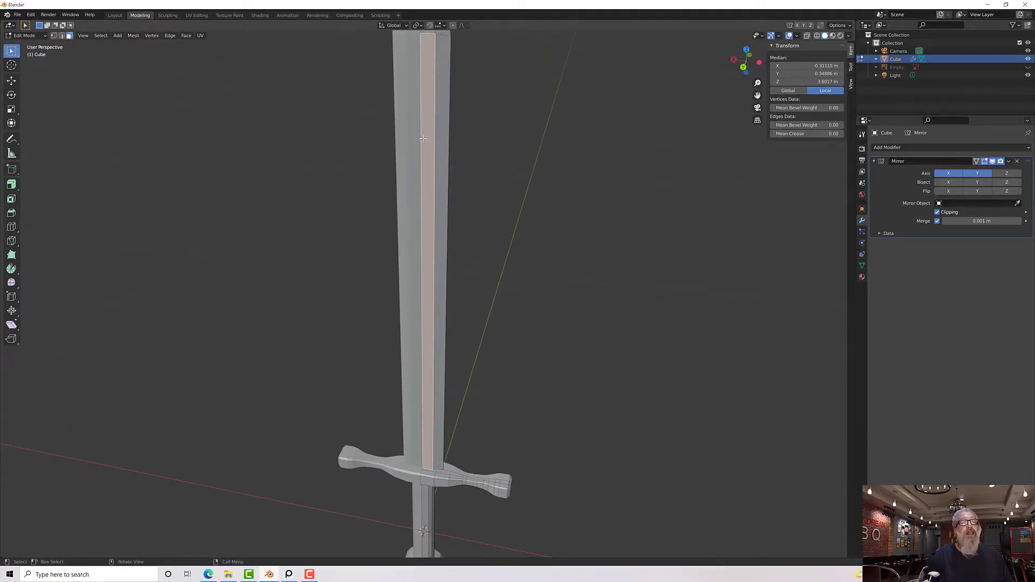
{"action": "middle_click_drag", "start_coordinate": [314, 158], "coordinate": [377, 183]}
{"action": "scroll", "coordinate": [377, 182], "scroll_direction": "up", "scroll_amount": 2}
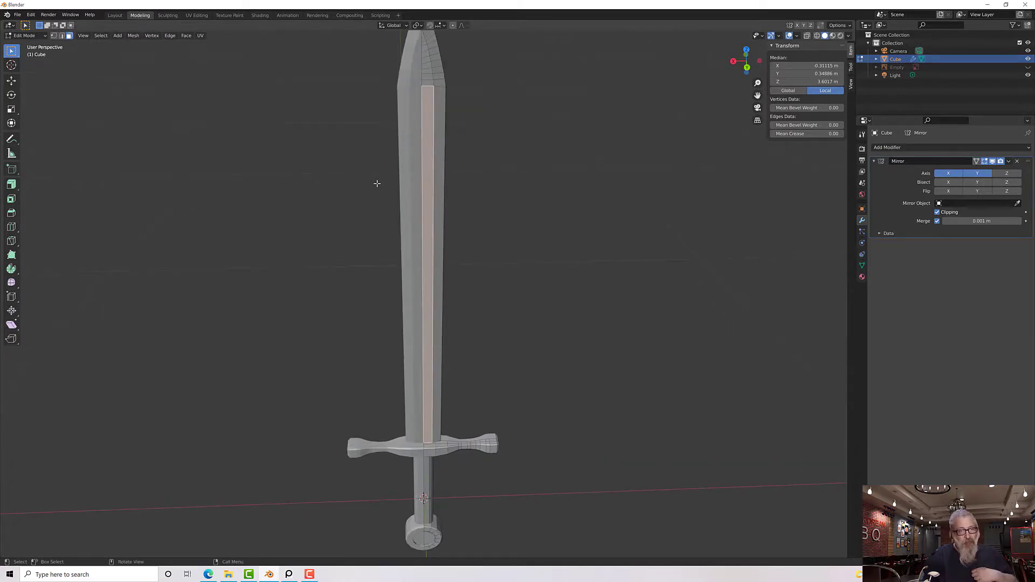
{"action": "middle_click_drag", "start_coordinate": [370, 182], "coordinate": [267, 188]}
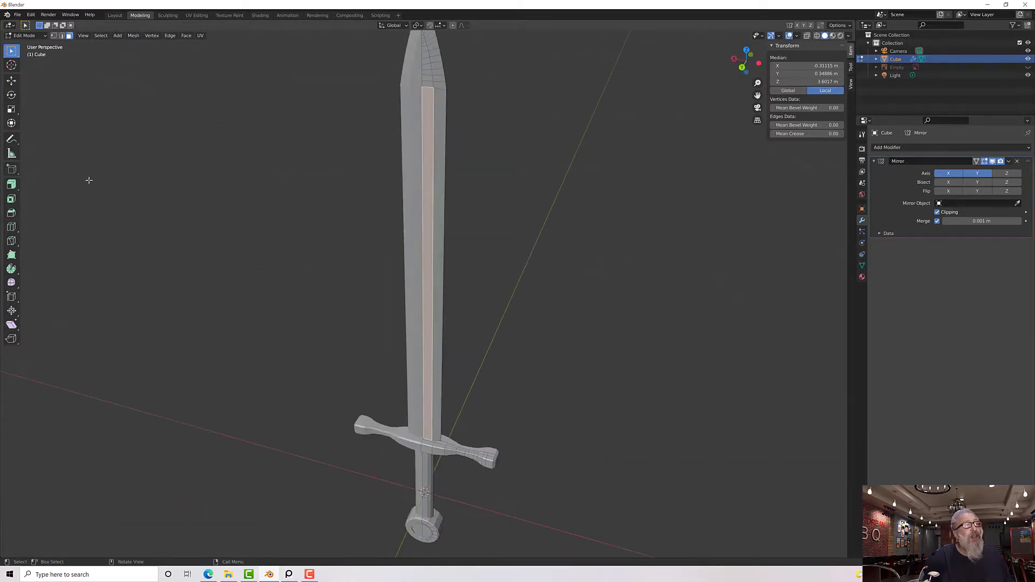
{"action": "left_click", "coordinate": [11, 199]}
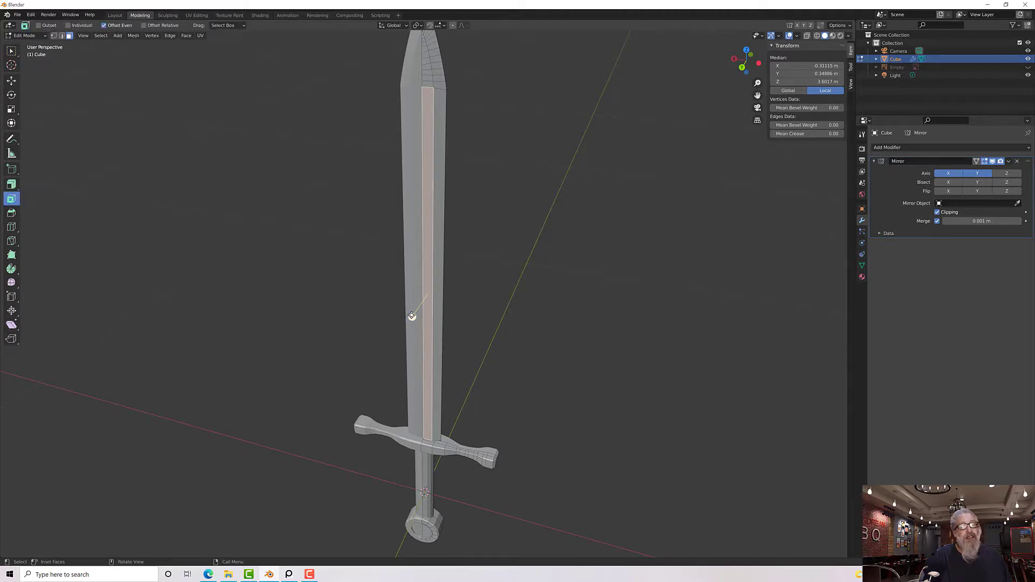
{"action": "mouse_move", "coordinate": [410, 317]}
{"action": "left_mouse_down"}
{"action": "mouse_move", "coordinate": [384, 336]}
{"action": "mouse_move", "coordinate": [421, 301]}
{"action": "mouse_move", "coordinate": [419, 312]}
{"action": "left_mouse_up"}
{"action": "mouse_move", "coordinate": [418, 312]}
{"action": "middle_mouse_down"}
{"action": "mouse_move", "coordinate": [431, 312]}
{"action": "mouse_move", "coordinate": [426, 292]}
{"action": "mouse_move", "coordinate": [416, 306]}
{"action": "middle_mouse_up"}
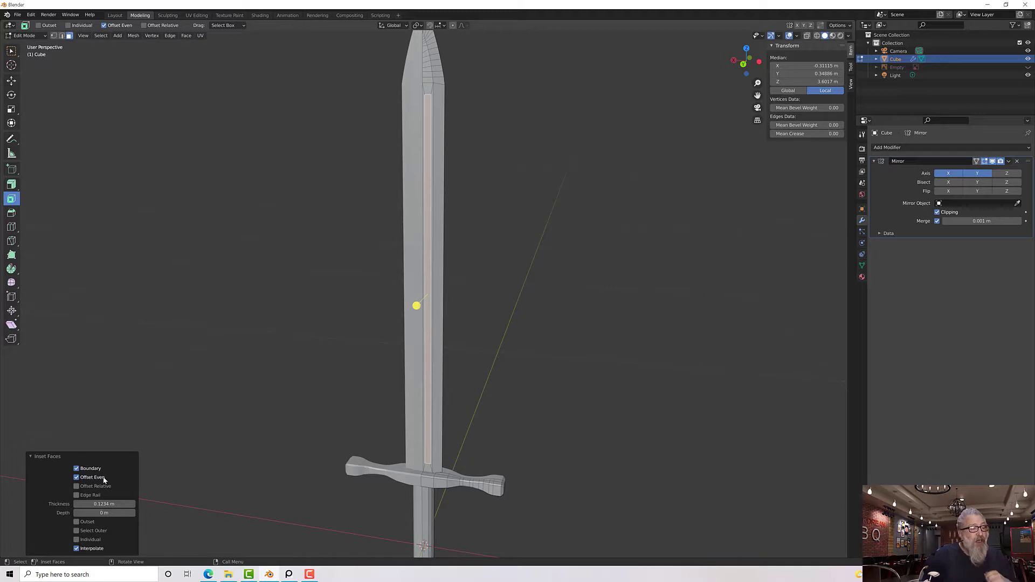
Collapse the Inset Faces settings and expand them again.
{"action": "left_click", "coordinate": [63, 458]}
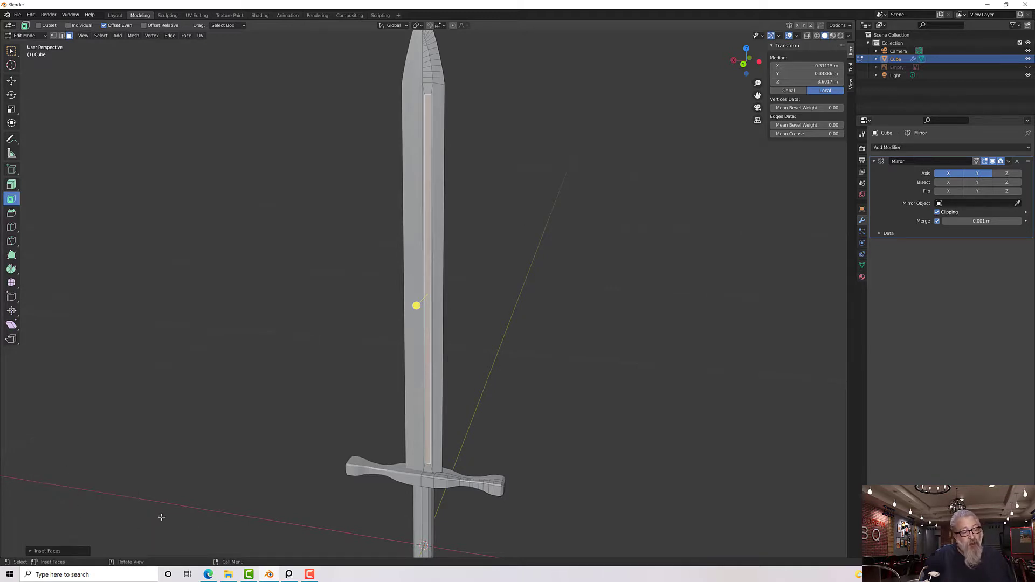
{"action": "left_click", "coordinate": [52, 551]}
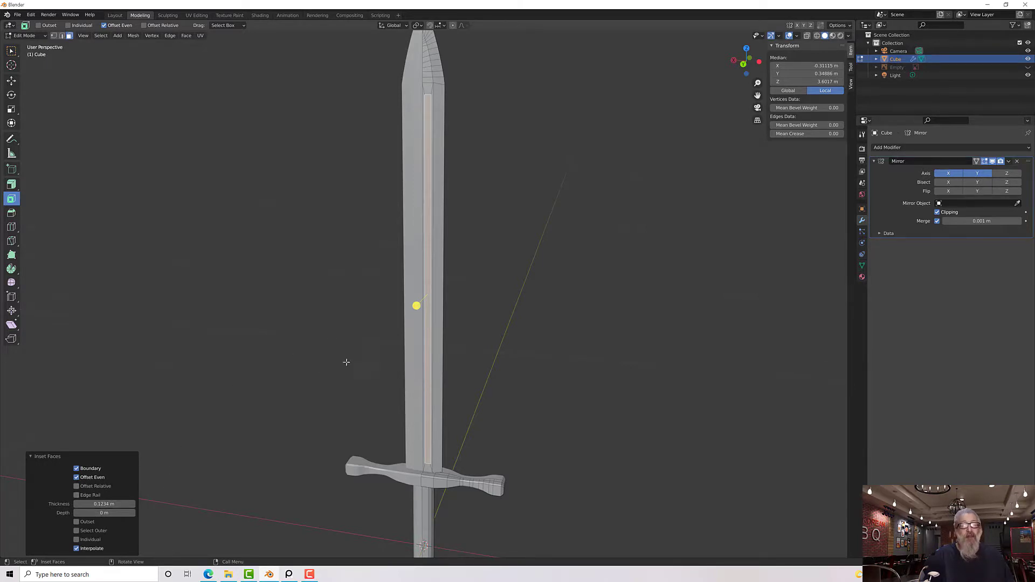
{"action": "scroll", "coordinate": [423, 307], "scroll_direction": "up", "scroll_amount": 8}
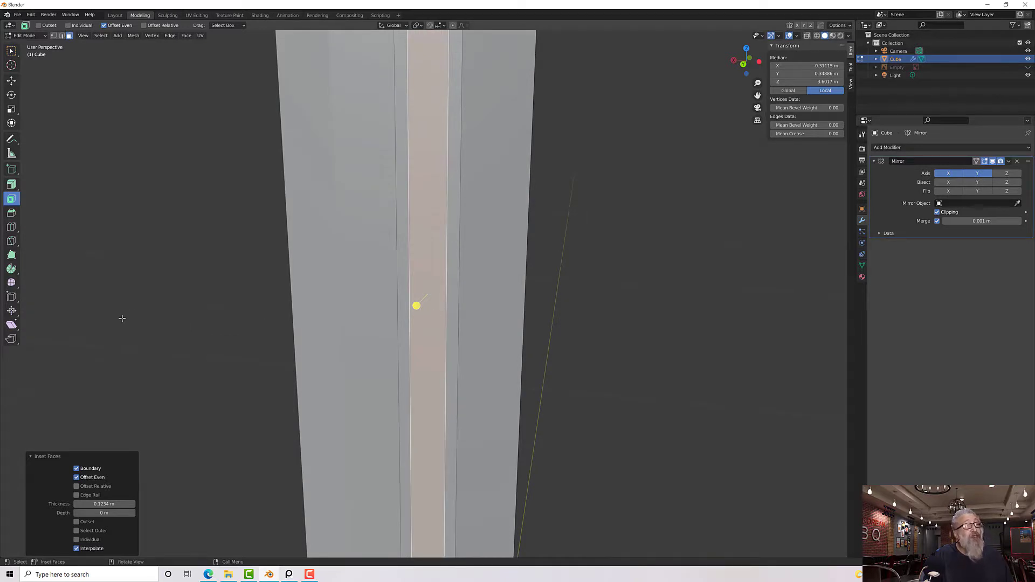
Extrude the inset blade face inward along its normal by about 0.23 m and clear the selection.
{"action": "left_click", "coordinate": [11, 185]}
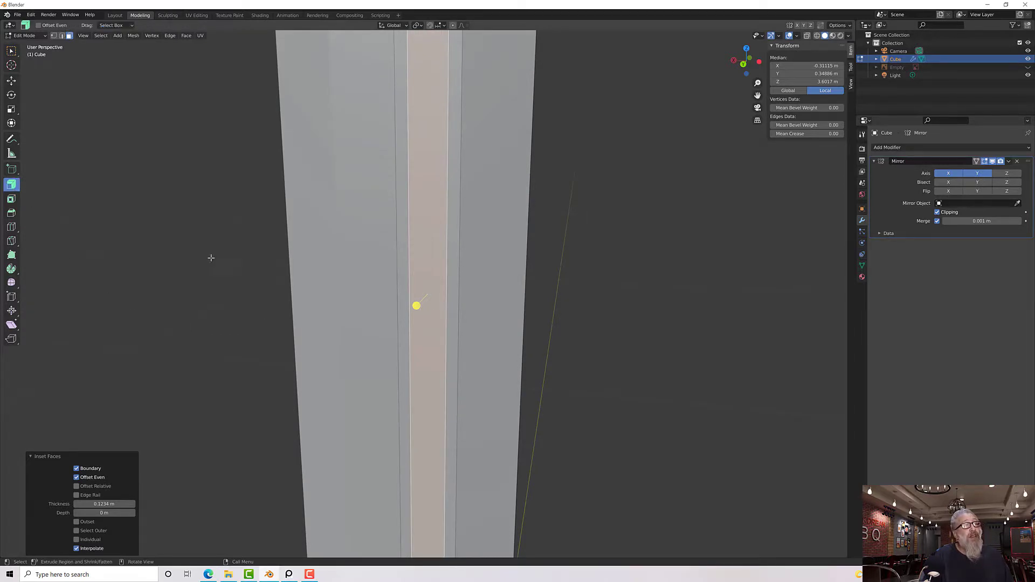
{"action": "scroll", "coordinate": [211, 258], "scroll_direction": "down", "scroll_amount": 6}
{"action": "middle_click_drag", "start_coordinate": [309, 278], "coordinate": [291, 298]}
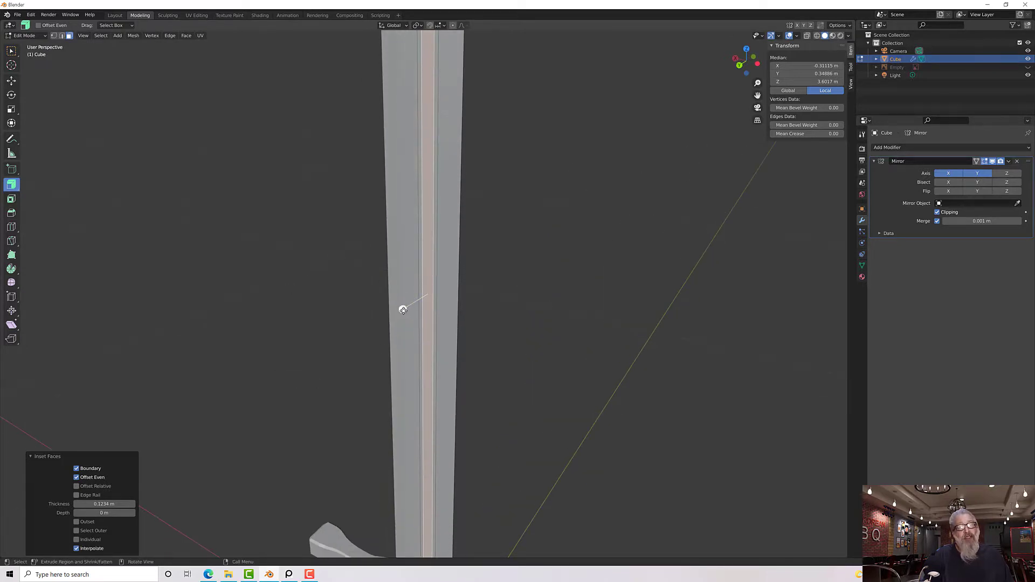
{"action": "left_click_drag", "start_coordinate": [403, 310], "coordinate": [148, 423]}
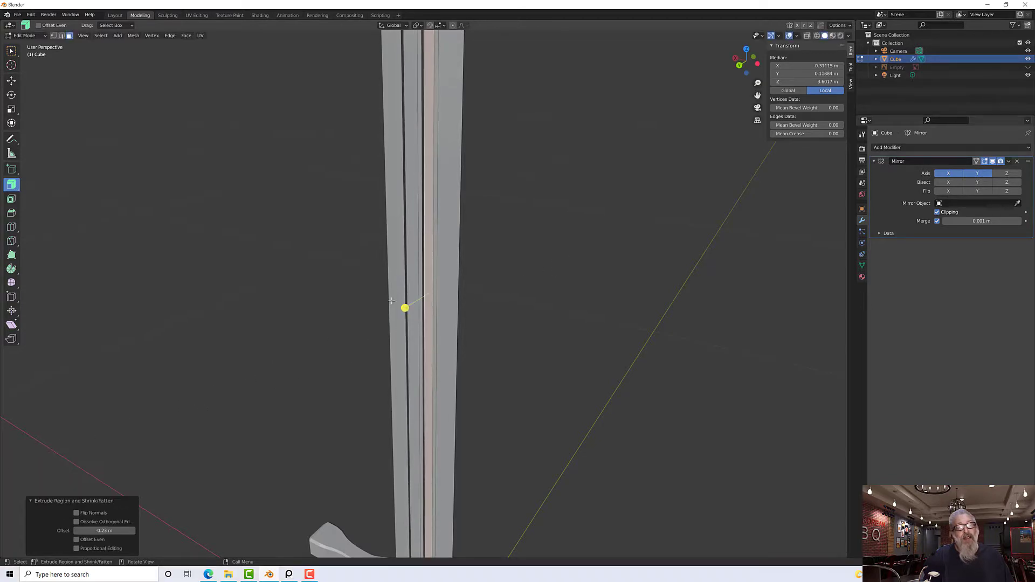
{"action": "scroll", "coordinate": [391, 301], "scroll_direction": "up", "scroll_amount": 6}
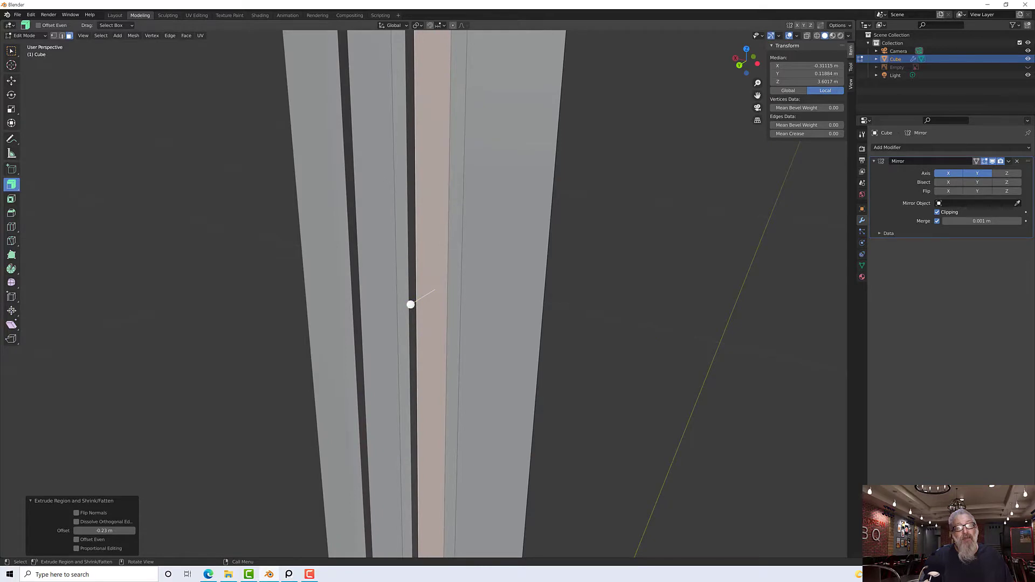
{"action": "middle_click_drag", "start_coordinate": [410, 305], "coordinate": [451, 326]}
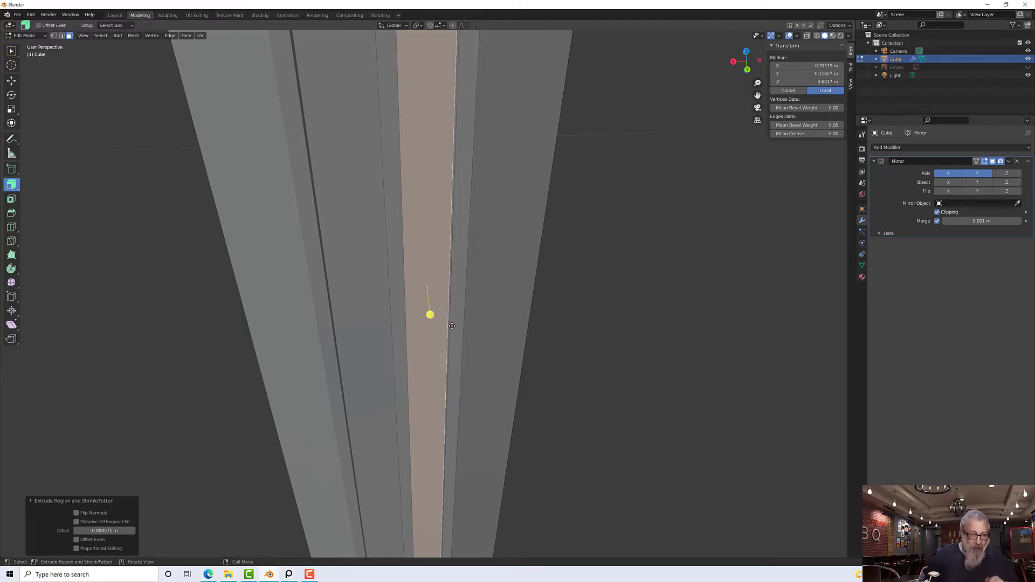
{"action": "middle_click_drag", "start_coordinate": [221, 374], "coordinate": [448, 319]}
{"action": "key", "text": "w"}
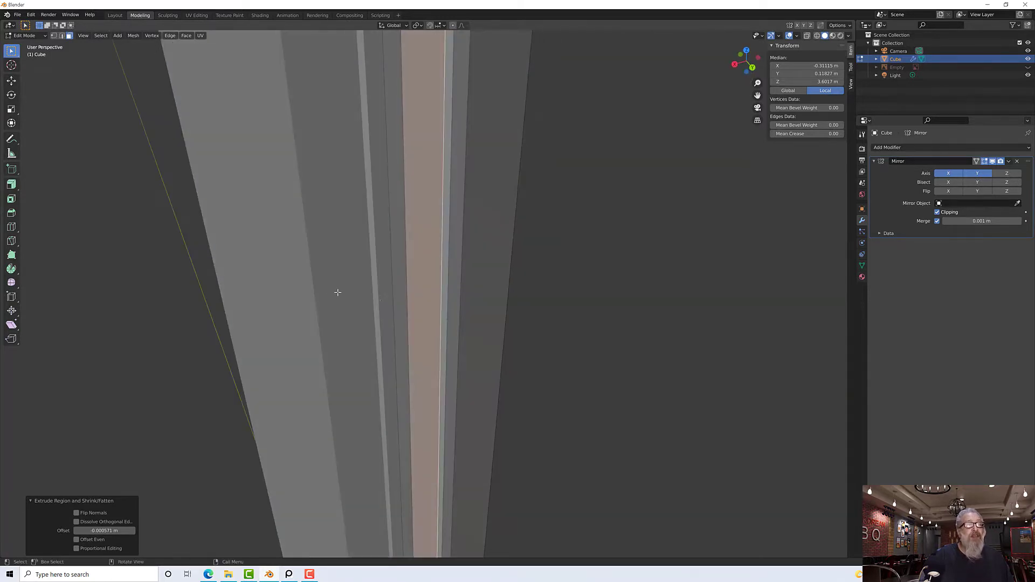
{"action": "key", "text": "alt+a"}
Select the two long narrow faces between the recessed panel and the blade's centre line and delete the faces.
{"action": "middle_click_drag", "start_coordinate": [337, 292], "coordinate": [237, 295]}
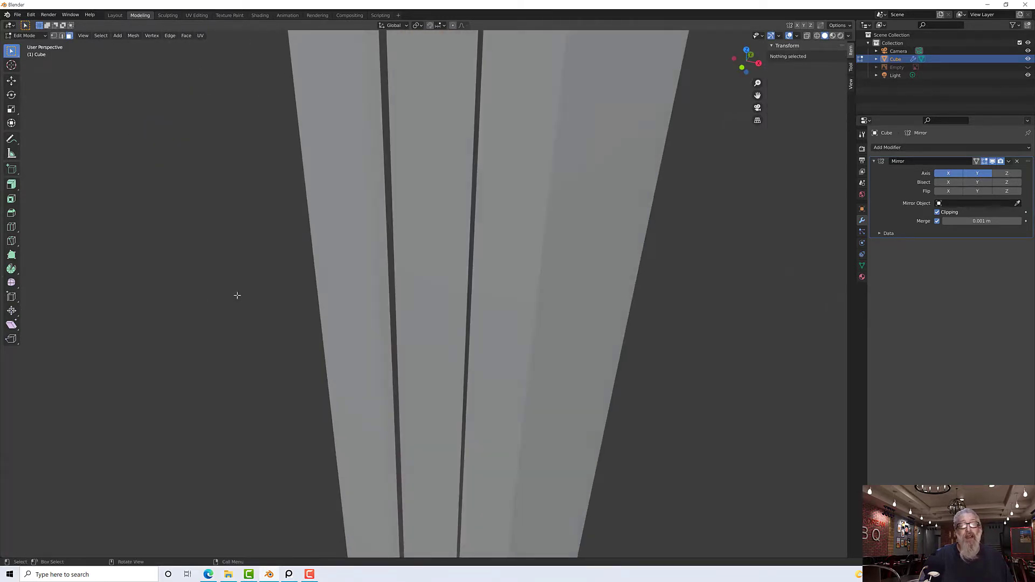
{"action": "scroll", "coordinate": [354, 305], "scroll_direction": "down", "scroll_amount": 10}
{"action": "middle_click_drag", "start_coordinate": [353, 305], "coordinate": [421, 307]}
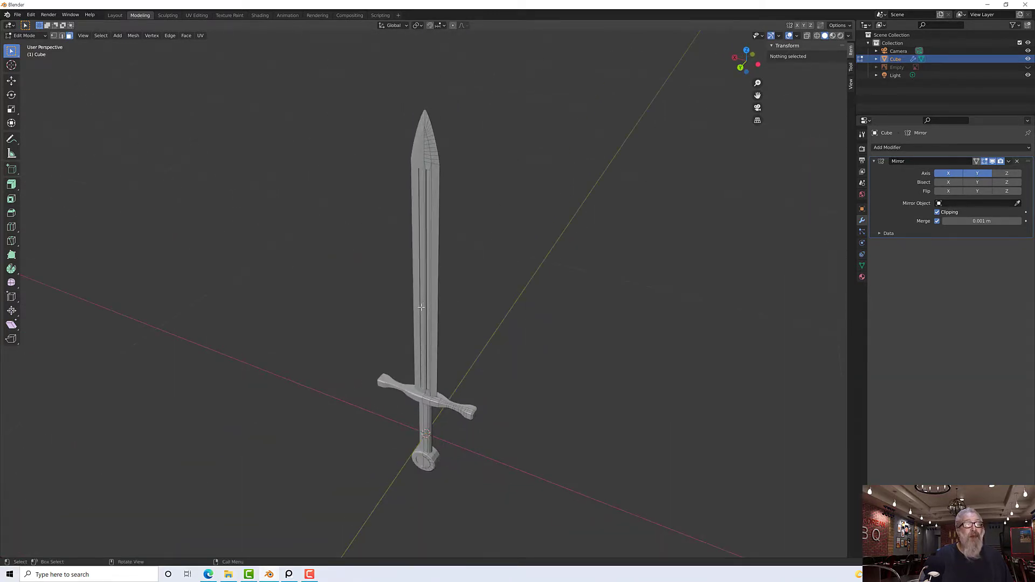
{"action": "scroll", "coordinate": [421, 307], "scroll_direction": "up", "scroll_amount": 10}
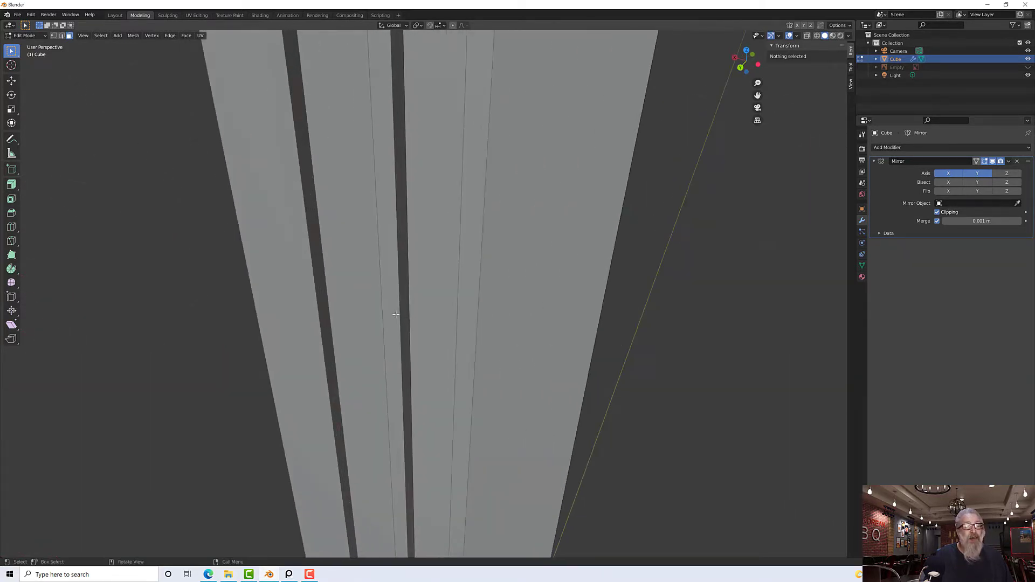
{"action": "left_click", "coordinate": [396, 314]}
{"action": "left_click", "coordinate": [407, 319], "text": "shift"}
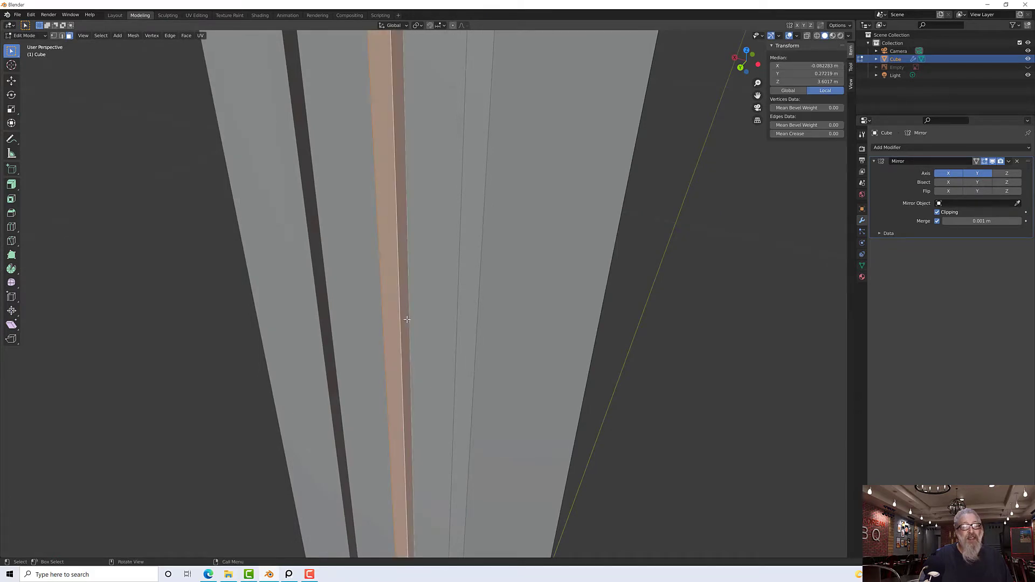
{"action": "key", "text": "x"}
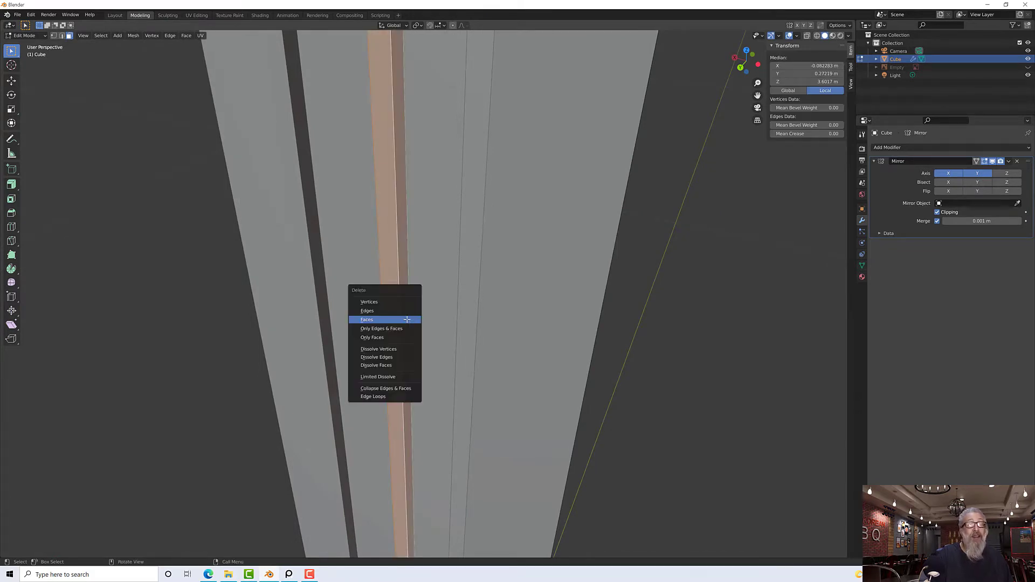
{"action": "left_click", "coordinate": [407, 321]}
In edge mode, select the recessed panel's inner long edge together with the short depth edge at its tip end.
{"action": "scroll", "coordinate": [408, 324], "scroll_direction": "down", "scroll_amount": 3}
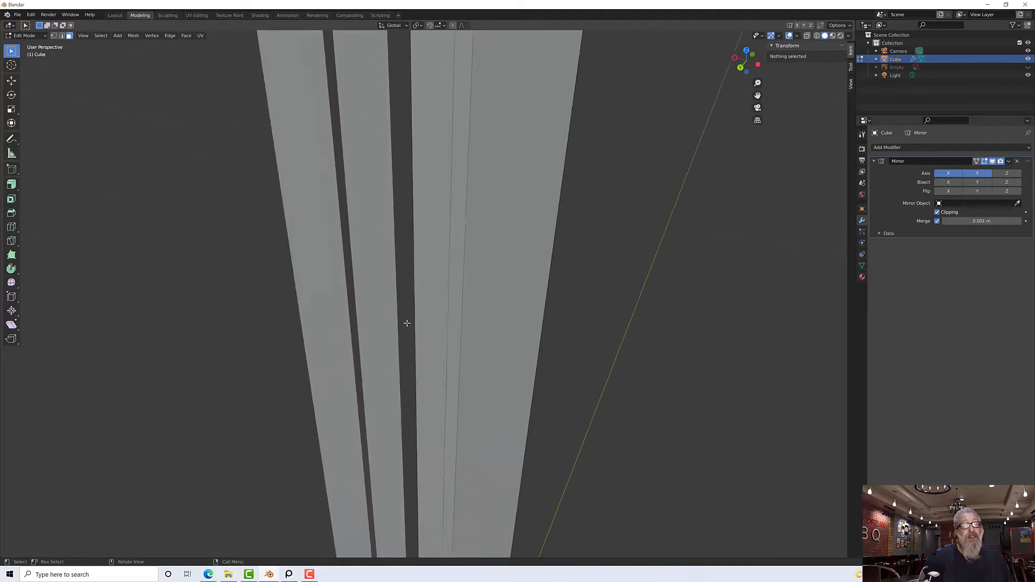
{"action": "middle_click_drag", "start_coordinate": [426, 319], "coordinate": [426, 488]}
{"action": "scroll", "coordinate": [444, 315], "scroll_direction": "down", "scroll_amount": 5}
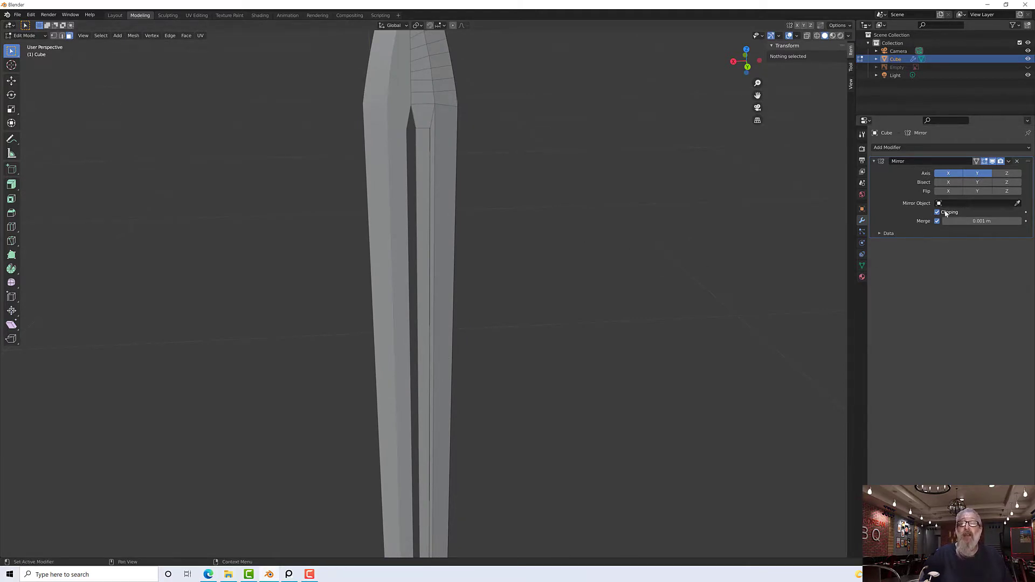
{"action": "scroll", "coordinate": [418, 211], "scroll_direction": "up", "scroll_amount": 3}
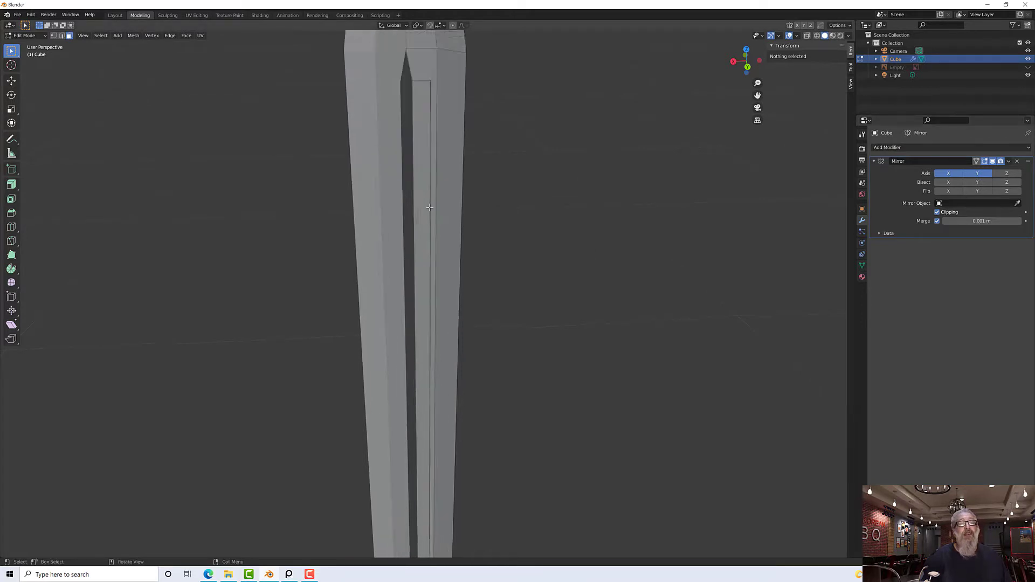
{"action": "middle_click_drag", "start_coordinate": [418, 211], "coordinate": [415, 227]}
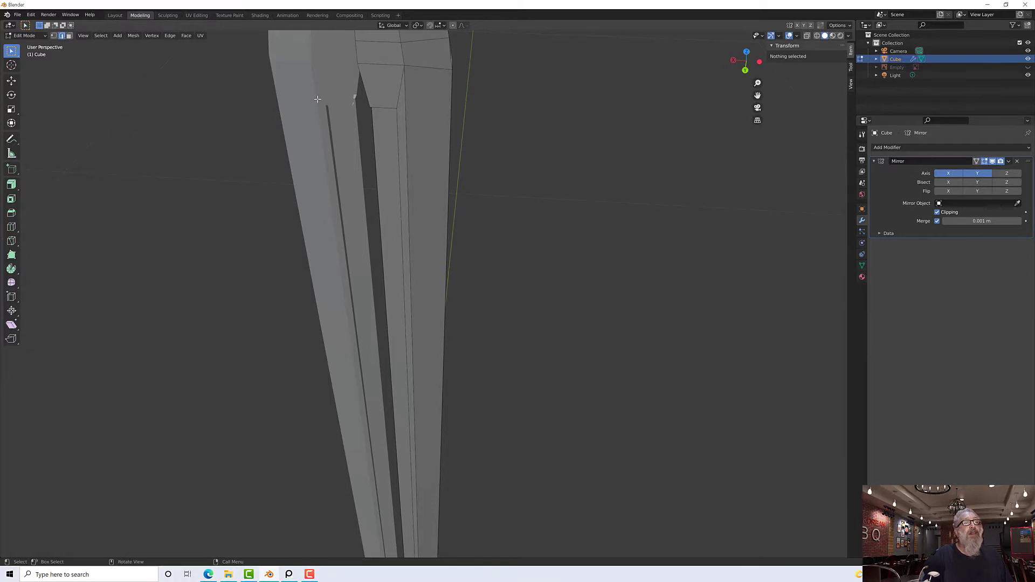
{"action": "left_click", "coordinate": [375, 124]}
{"action": "middle_click_drag", "start_coordinate": [374, 125], "coordinate": [420, 38]}
{"action": "scroll", "coordinate": [420, 35], "scroll_direction": "up", "scroll_amount": 2}
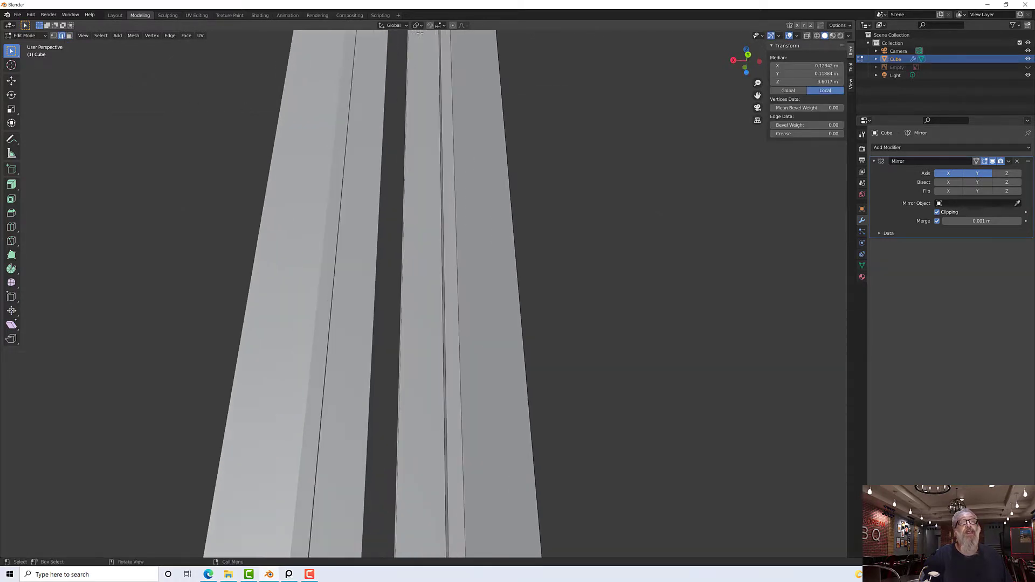
{"action": "scroll", "coordinate": [414, 69], "scroll_direction": "down", "scroll_amount": 6}
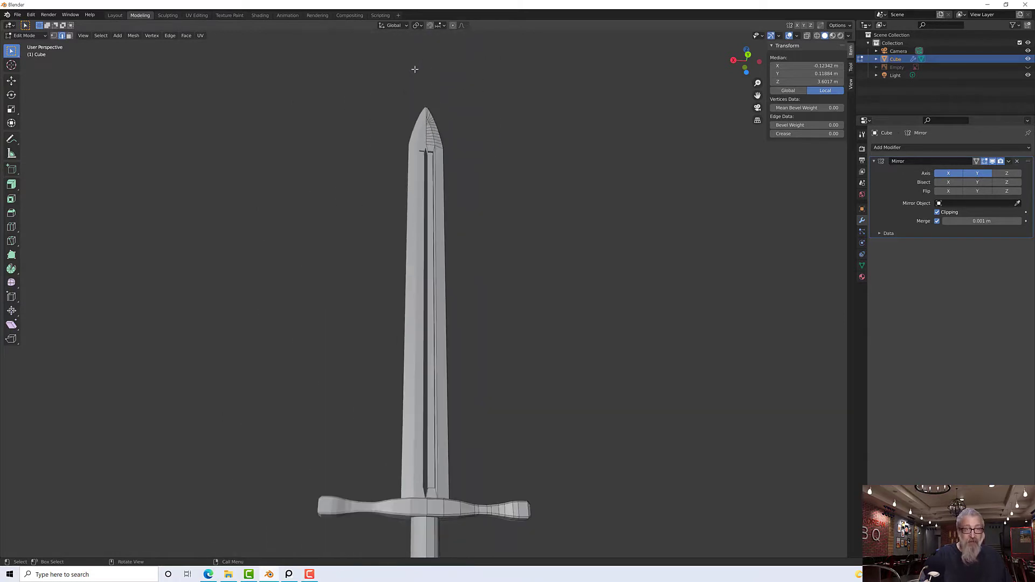
{"action": "scroll", "coordinate": [423, 60], "scroll_direction": "up", "scroll_amount": 4}
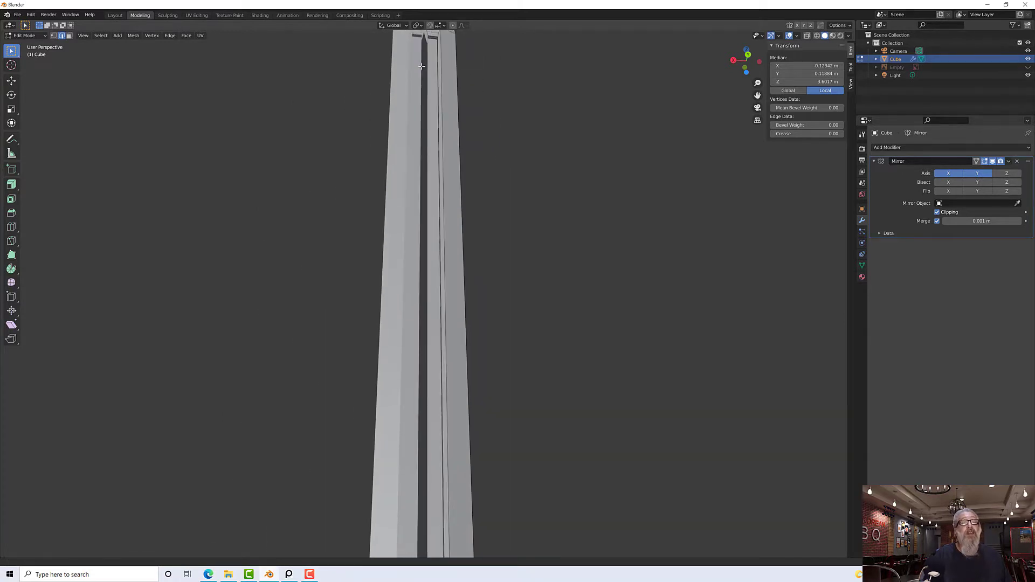
{"action": "scroll", "coordinate": [399, 218], "scroll_direction": "down", "scroll_amount": 1}
{"action": "scroll", "coordinate": [400, 218], "scroll_direction": "up", "scroll_amount": 4}
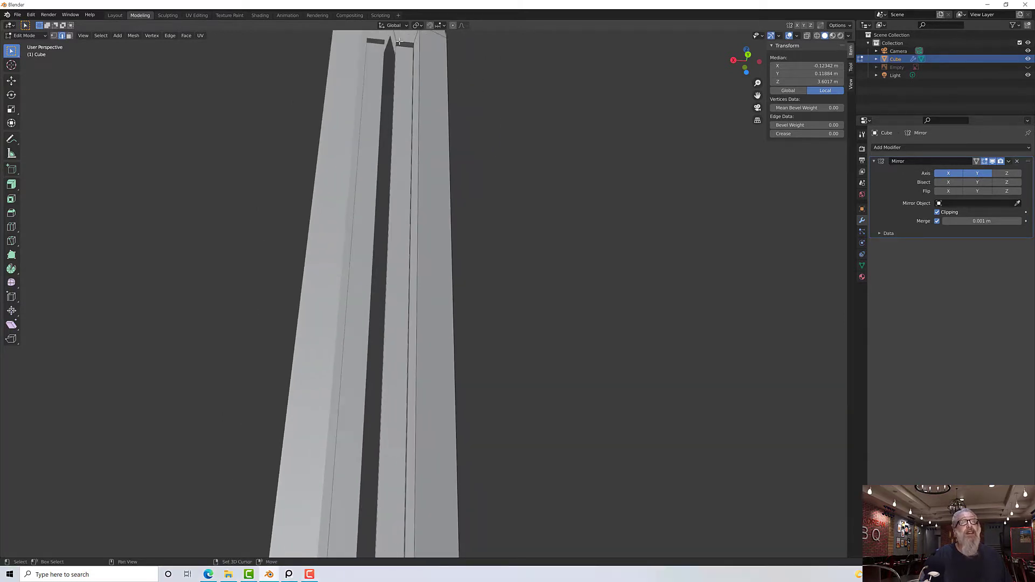
{"action": "left_click", "coordinate": [396, 44], "text": "shift"}
{"action": "scroll", "coordinate": [405, 216], "scroll_direction": "down", "scroll_amount": 3}
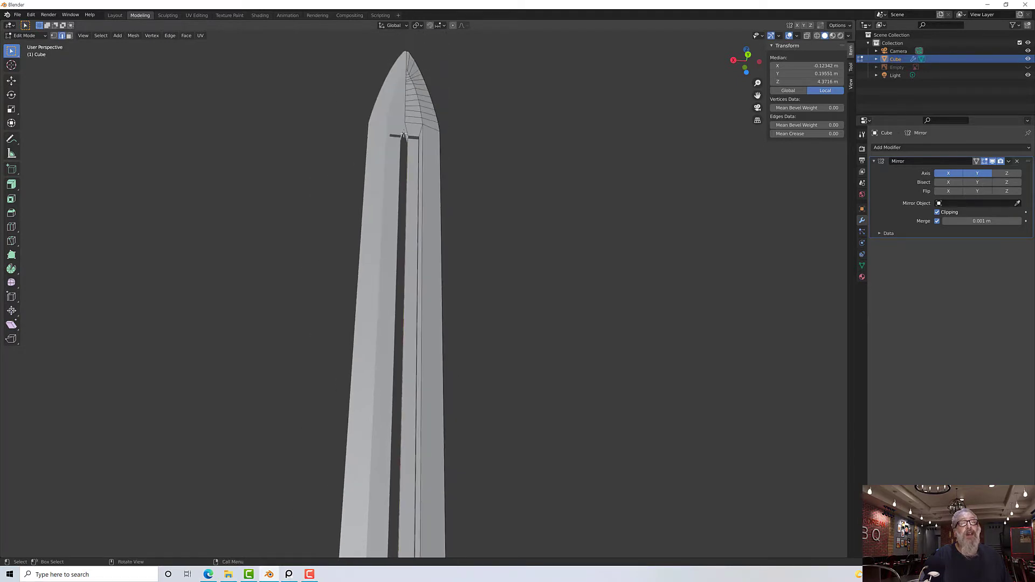
Add the short depth edge at the recess's crossguard end to the selection.
{"action": "middle_click_drag", "start_coordinate": [412, 251], "coordinate": [411, 451]}
{"action": "scroll", "coordinate": [411, 485], "scroll_direction": "up", "scroll_amount": 3}
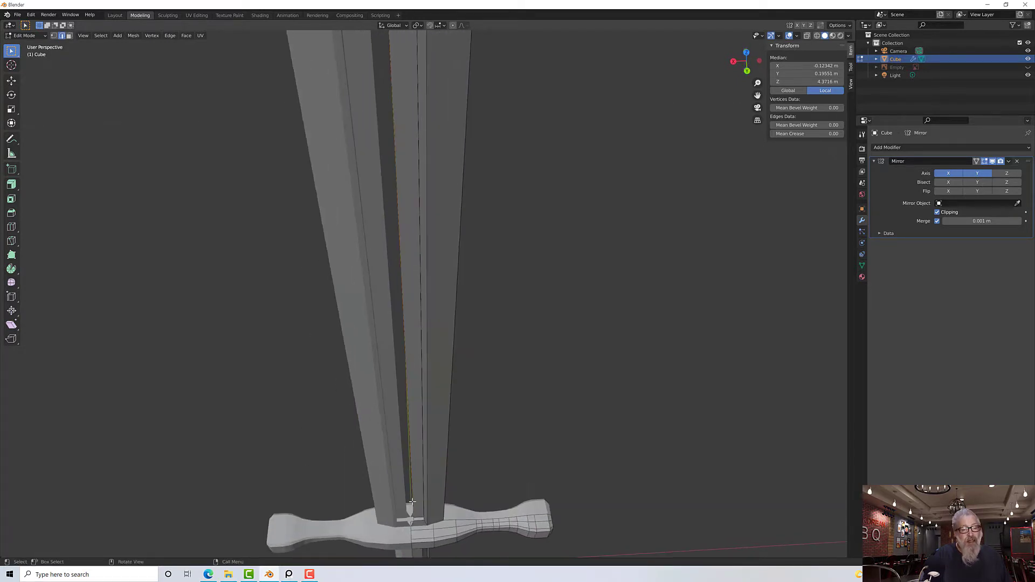
{"action": "middle_click_drag", "start_coordinate": [413, 506], "coordinate": [421, 493]}
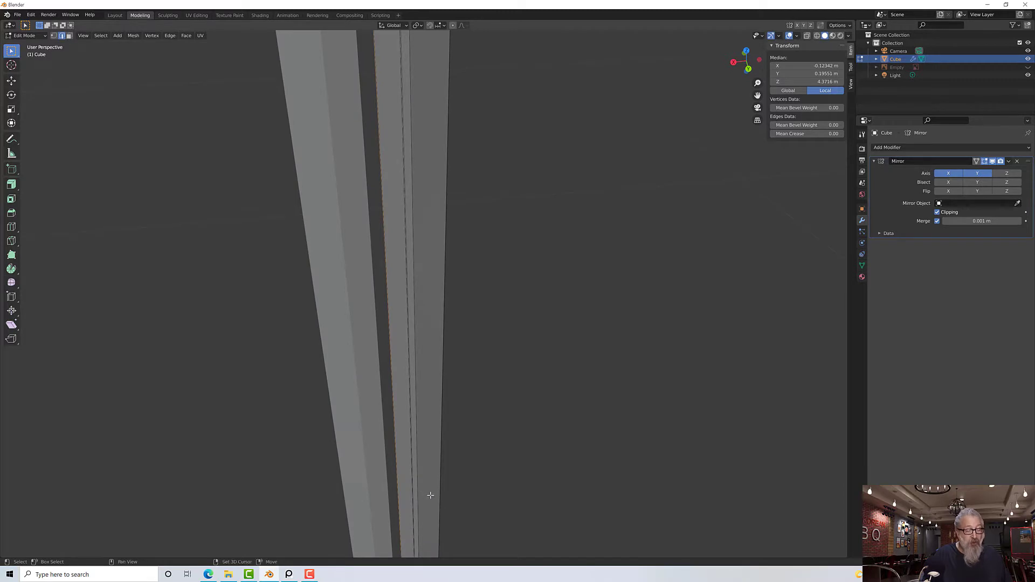
{"action": "scroll", "coordinate": [425, 492], "scroll_direction": "down", "scroll_amount": 4}
{"action": "middle_click_drag", "start_coordinate": [523, 544], "coordinate": [524, 528], "text": "shift"}
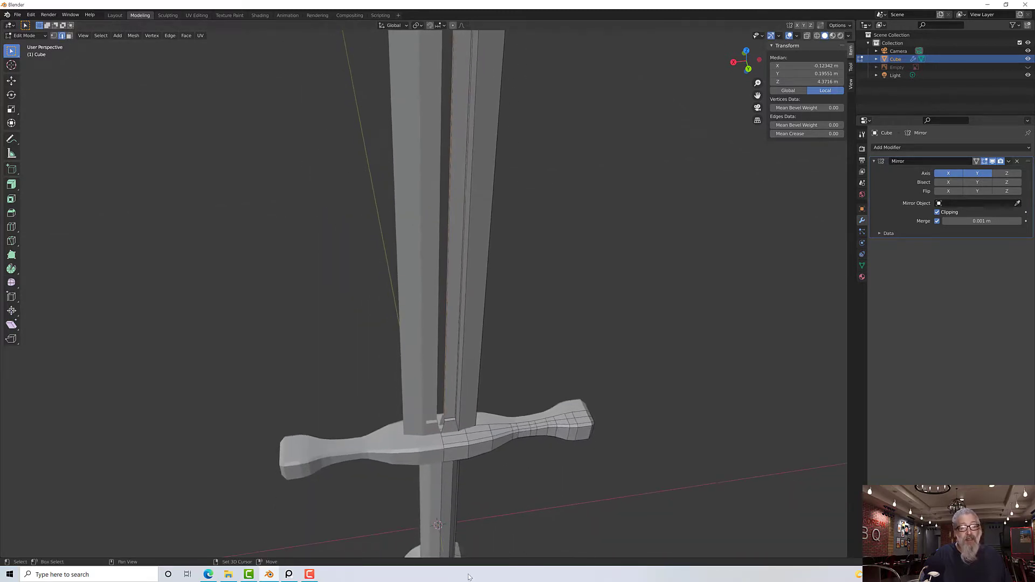
{"action": "scroll", "coordinate": [442, 424], "scroll_direction": "up", "scroll_amount": 4}
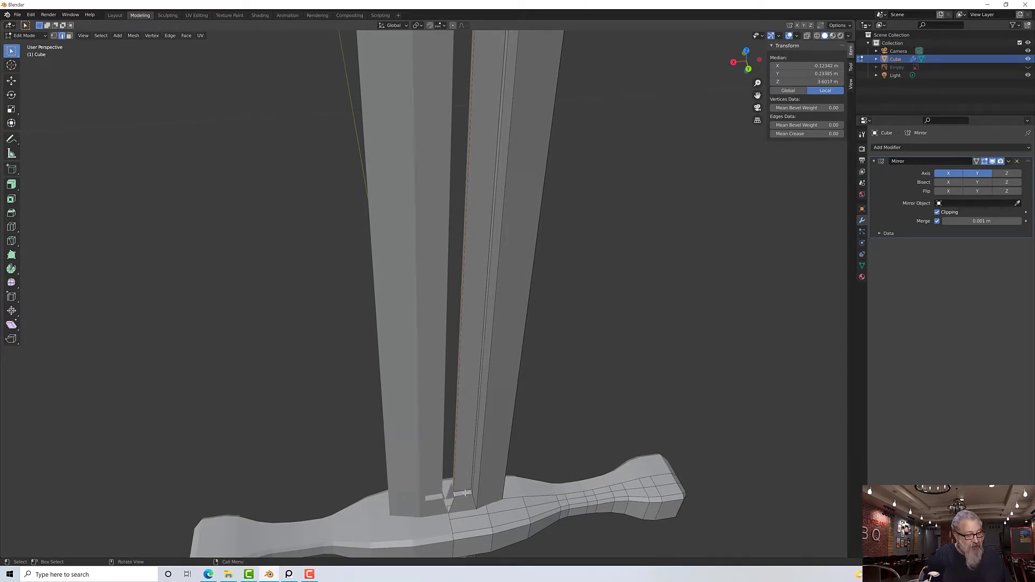
Move the selected recess edges about 0.26577 m along X onto the mirror centre line to close the gap.
{"action": "key", "text": "shift+space"}
{"action": "key", "text": "g"}
{"action": "scroll", "coordinate": [443, 485], "scroll_direction": "down", "scroll_amount": 4}
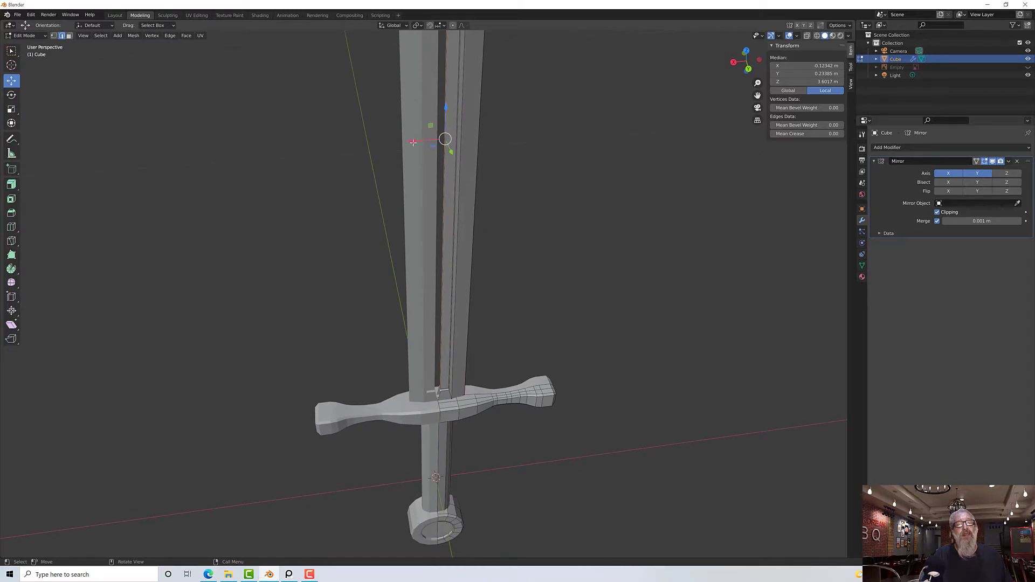
{"action": "left_click_drag", "start_coordinate": [413, 141], "coordinate": [375, 146]}
{"action": "left_click_drag", "start_coordinate": [307, 160], "coordinate": [80, 200]}
Inspect the joined blade groove from the crossguard up to the tip for leftover edges.
{"action": "scroll", "coordinate": [353, 261], "scroll_direction": "up", "scroll_amount": 5}
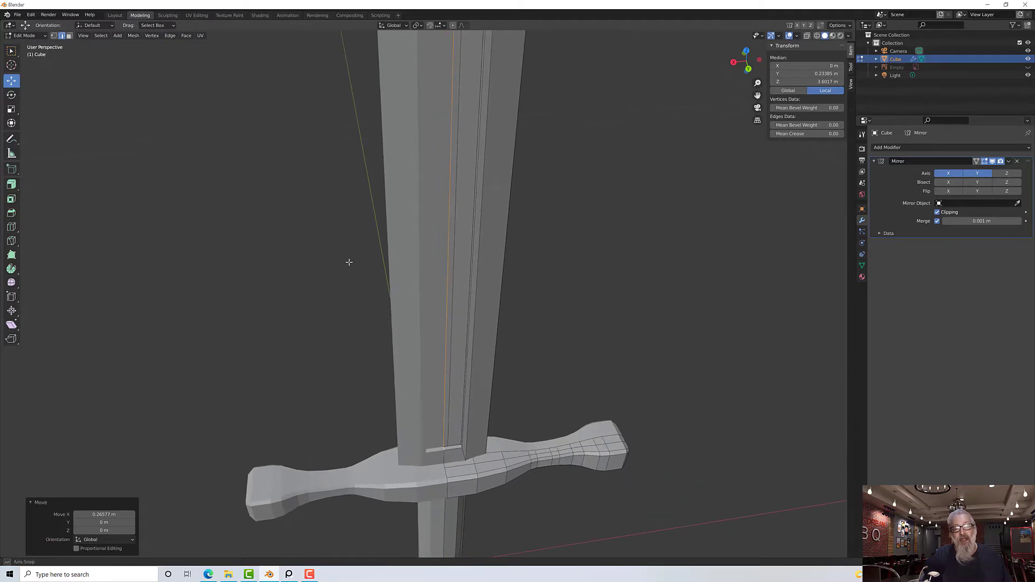
{"action": "middle_click_drag", "start_coordinate": [348, 262], "coordinate": [336, 261]}
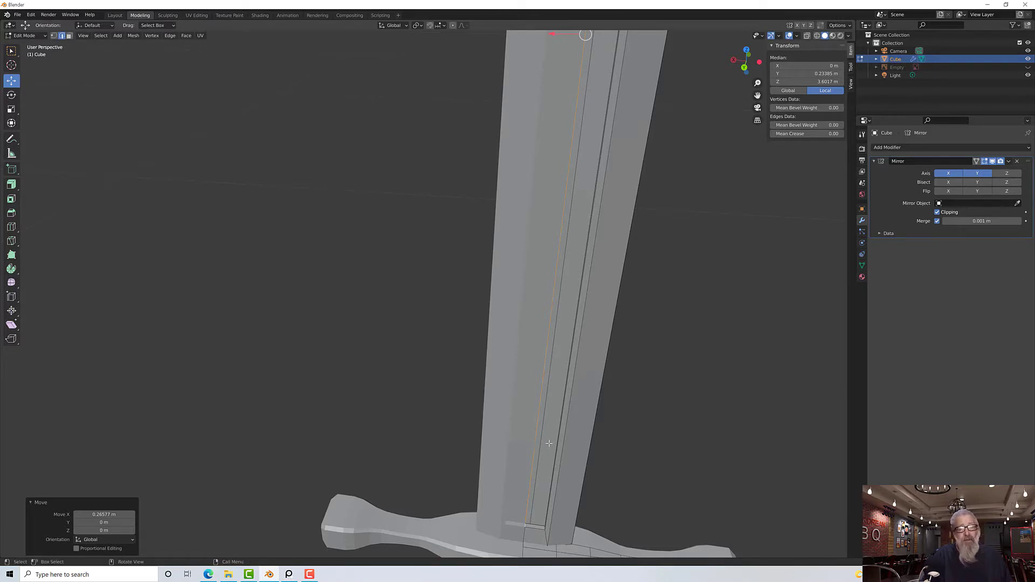
{"action": "middle_click_drag", "start_coordinate": [548, 441], "coordinate": [533, 224]}
{"action": "scroll", "coordinate": [533, 443], "scroll_direction": "down", "scroll_amount": 4}
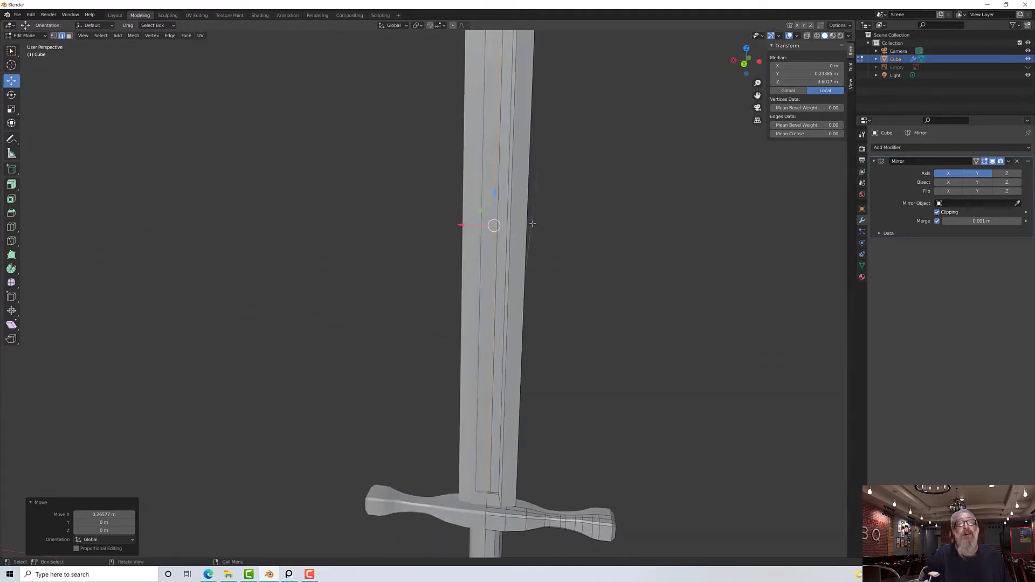
{"action": "scroll", "coordinate": [511, 350], "scroll_direction": "up", "scroll_amount": 4}
{"action": "middle_click_drag", "start_coordinate": [511, 351], "coordinate": [515, 527], "text": "shift"}
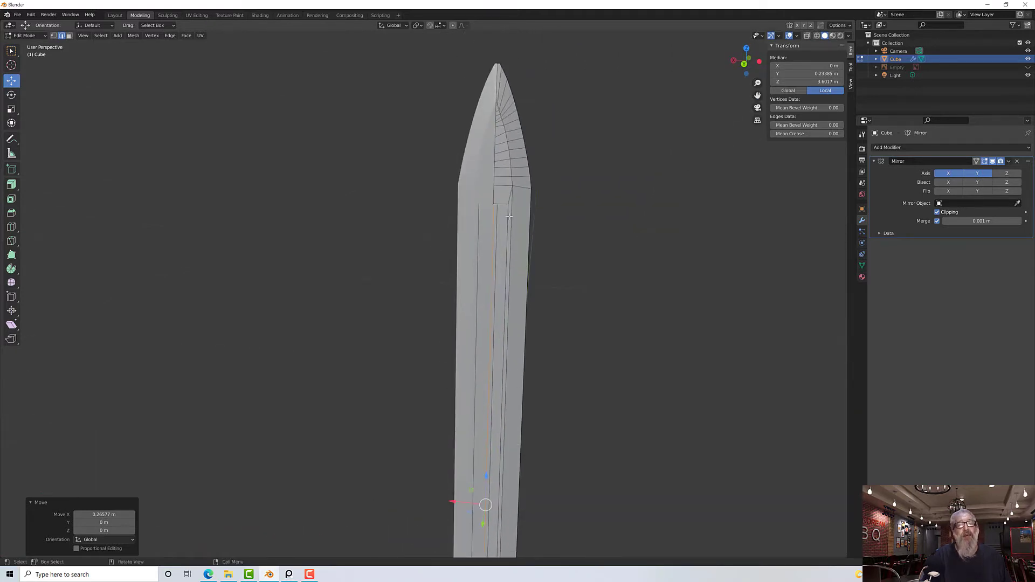
{"action": "scroll", "coordinate": [512, 218], "scroll_direction": "up", "scroll_amount": 6}
{"action": "middle_click_drag", "start_coordinate": [568, 201], "coordinate": [538, 123]}
{"action": "scroll", "coordinate": [537, 128], "scroll_direction": "up", "scroll_amount": 1}
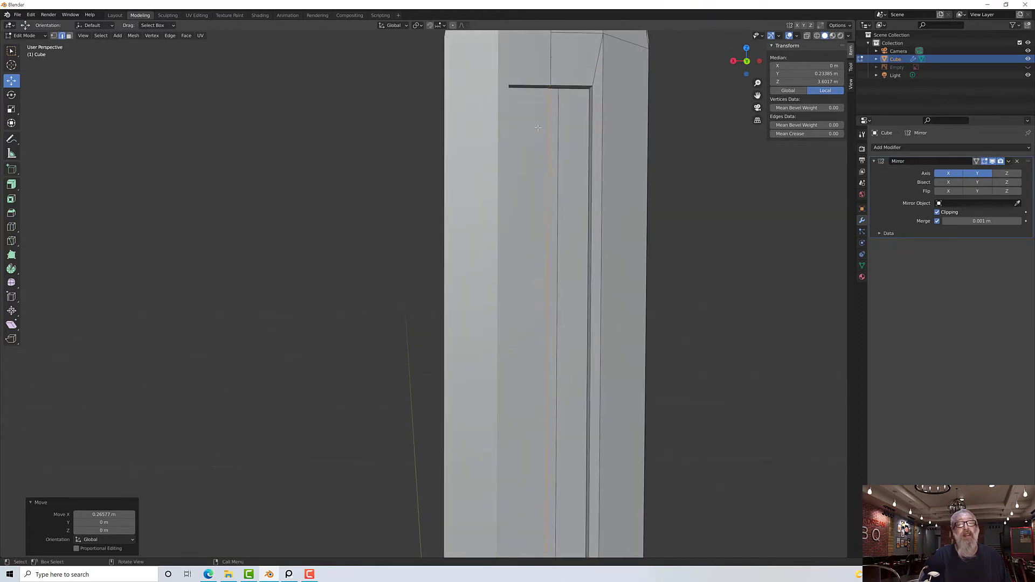
{"action": "left_click", "coordinate": [558, 102]}
{"action": "middle_click_drag", "start_coordinate": [558, 103], "coordinate": [565, 193]}
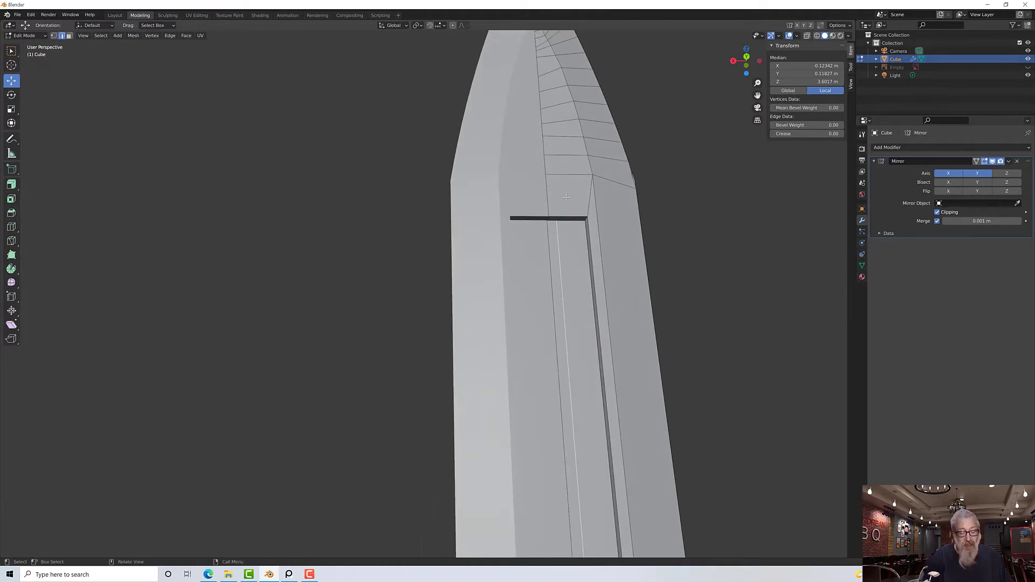
{"action": "right_click", "coordinate": [557, 233]}
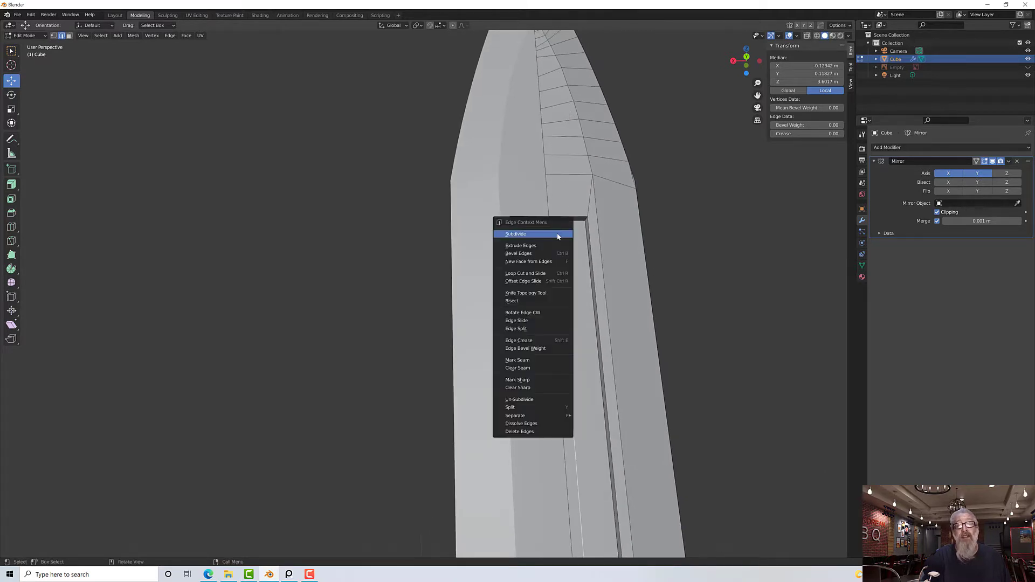
{"action": "left_click", "coordinate": [420, 267]}
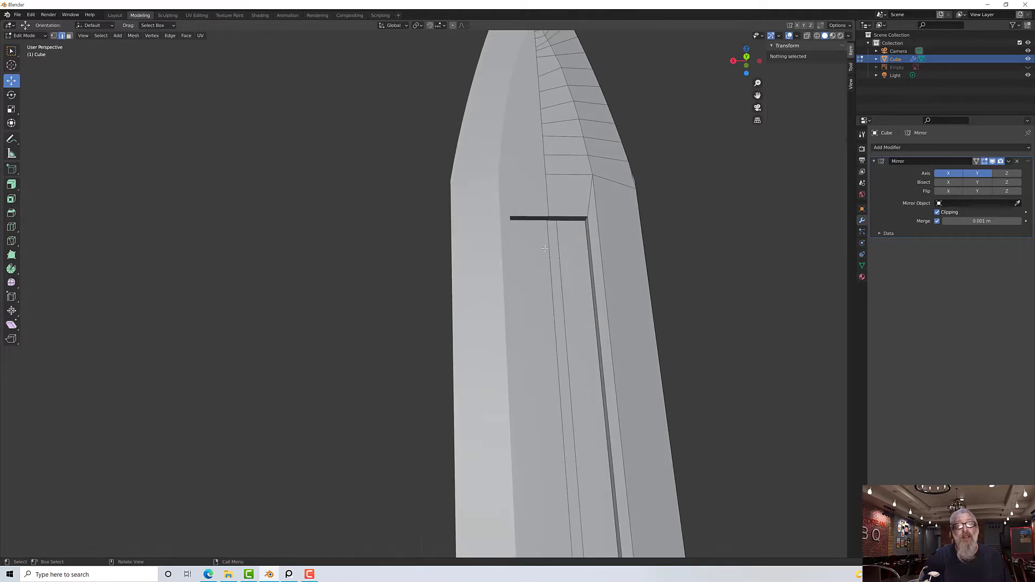
Select the redundant long edge beside the centre line inside the groove and dissolve it.
{"action": "left_click", "coordinate": [560, 242]}
{"action": "key", "text": "x"}
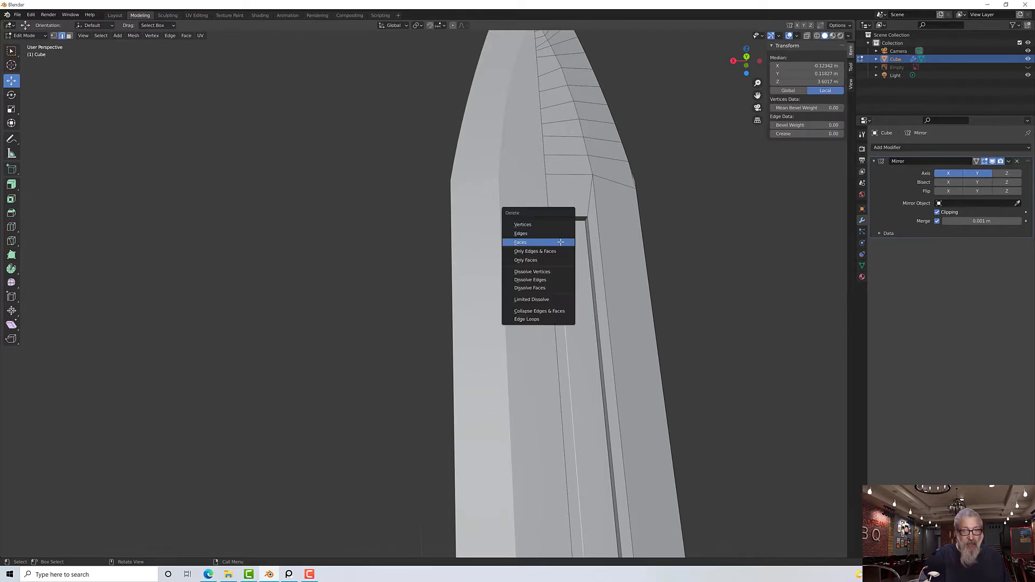
{"action": "left_click", "coordinate": [549, 280]}
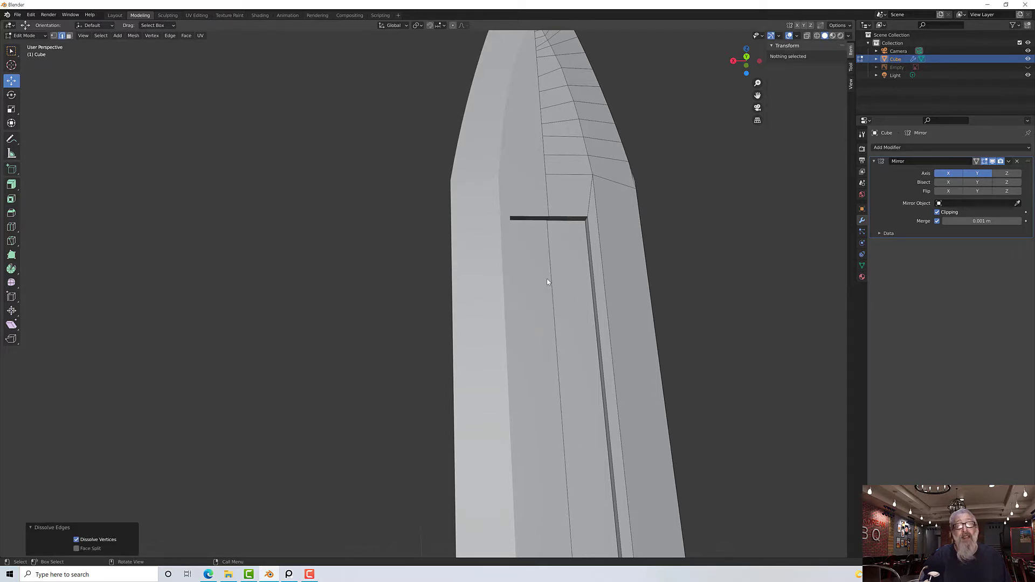
Examine the blade groove from the tip down to the crossguard after the edge clean-up.
{"action": "middle_click_drag", "start_coordinate": [568, 276], "coordinate": [561, 367]}
{"action": "scroll", "coordinate": [568, 280], "scroll_direction": "down", "scroll_amount": 8}
{"action": "scroll", "coordinate": [471, 440], "scroll_direction": "up", "scroll_amount": 6}
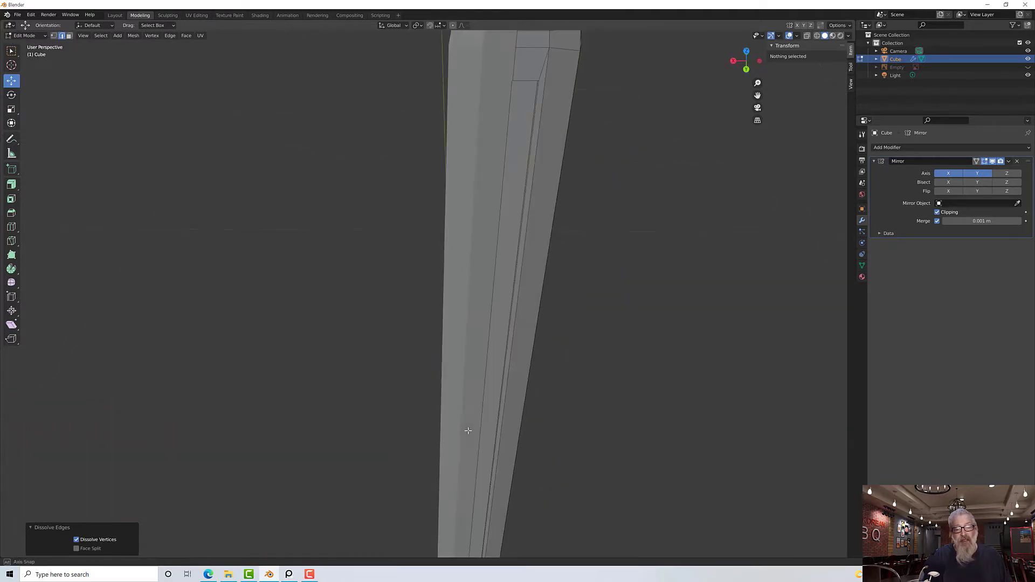
{"action": "scroll", "coordinate": [471, 441], "scroll_direction": "down", "scroll_amount": 3}
{"action": "middle_click_drag", "start_coordinate": [471, 440], "coordinate": [460, 388]}
{"action": "scroll", "coordinate": [460, 388], "scroll_direction": "up", "scroll_amount": 2}
{"action": "scroll", "coordinate": [469, 474], "scroll_direction": "up", "scroll_amount": 2}
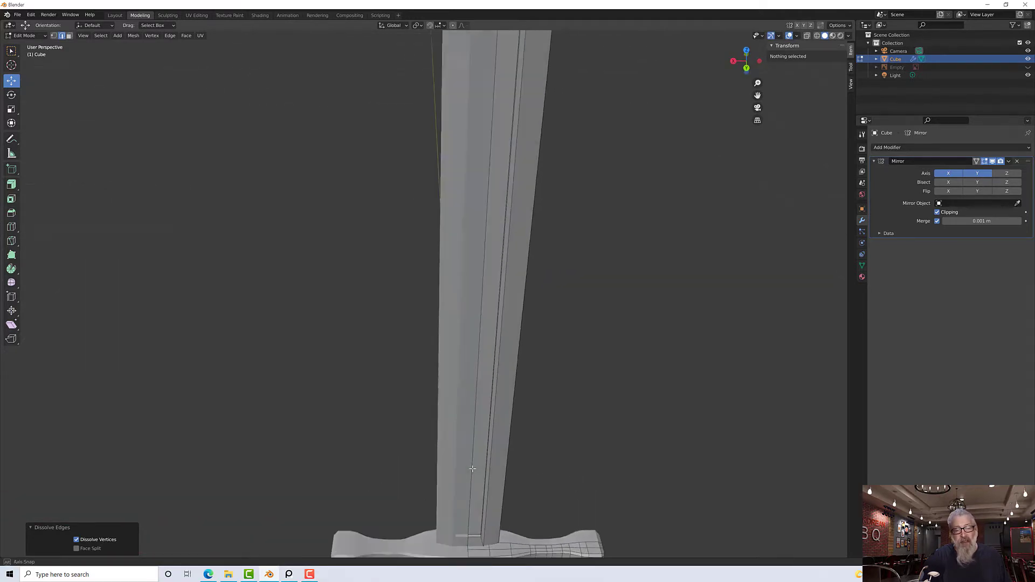
{"action": "scroll", "coordinate": [469, 523], "scroll_direction": "down", "scroll_amount": 3}
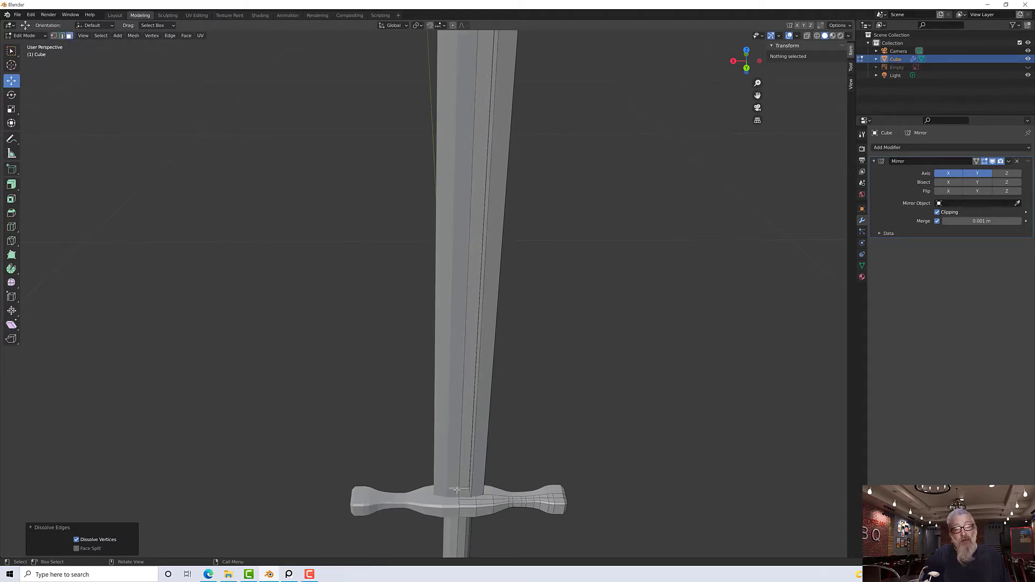
Select the groove's end face by the crossguard and move it about 0.02527 m up along Z.
{"action": "left_click", "coordinate": [464, 487]}
{"action": "scroll", "coordinate": [468, 493], "scroll_direction": "up", "scroll_amount": 2}
{"action": "scroll", "coordinate": [470, 515], "scroll_direction": "down", "scroll_amount": 1}
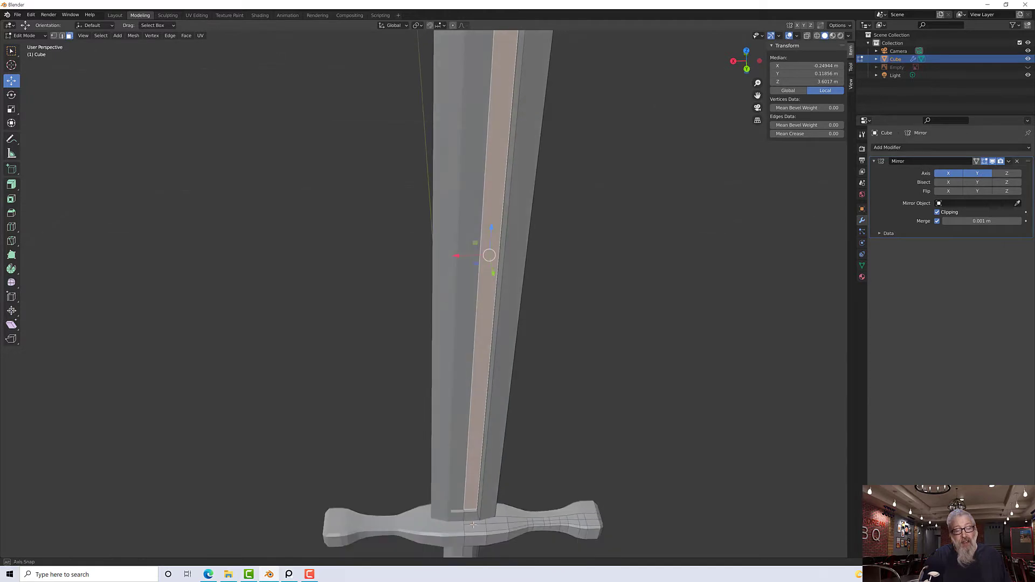
{"action": "left_click", "coordinate": [469, 511]}
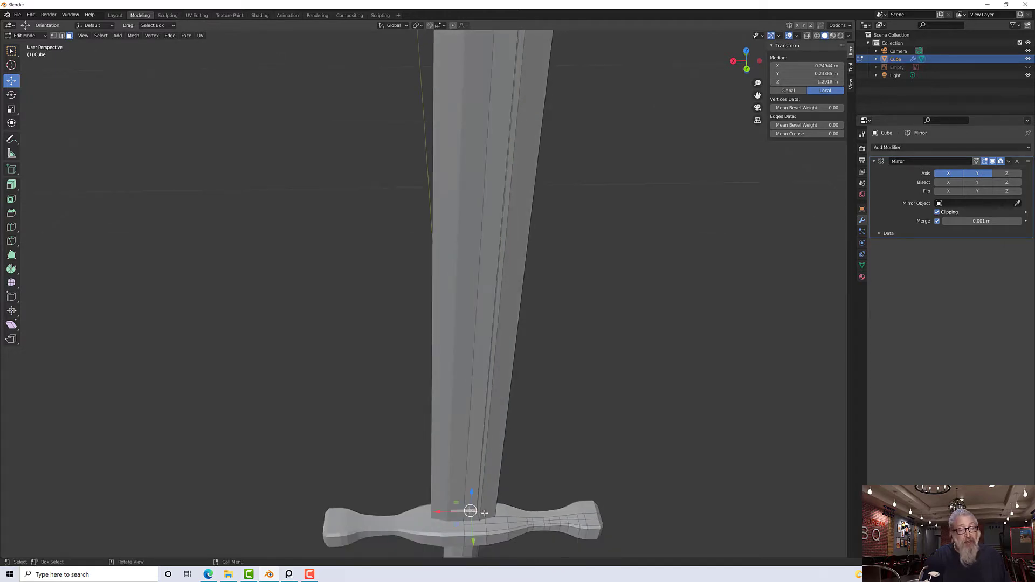
{"action": "scroll", "coordinate": [484, 513], "scroll_direction": "up", "scroll_amount": 1}
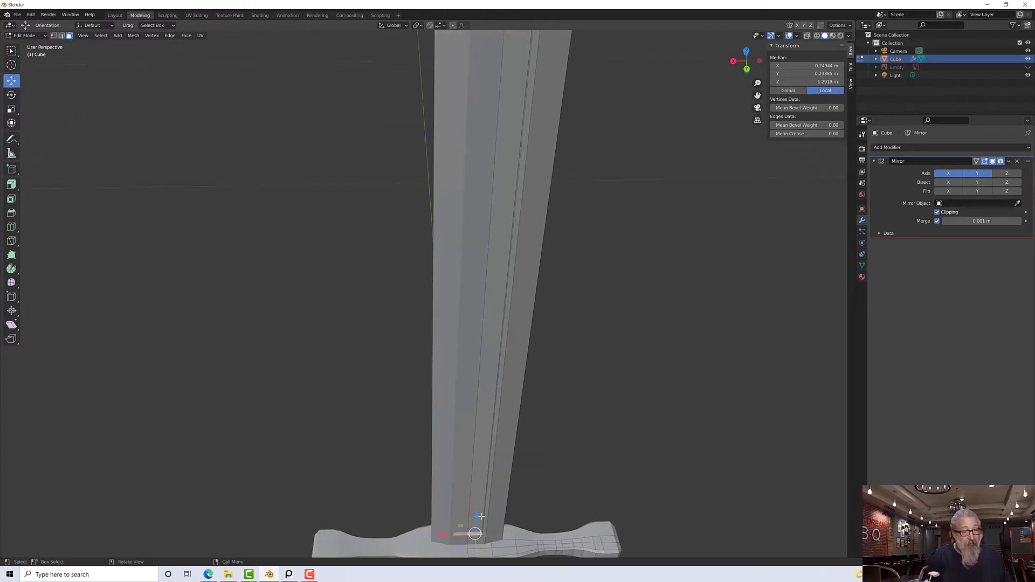
{"action": "scroll", "coordinate": [481, 516], "scroll_direction": "up", "scroll_amount": 1}
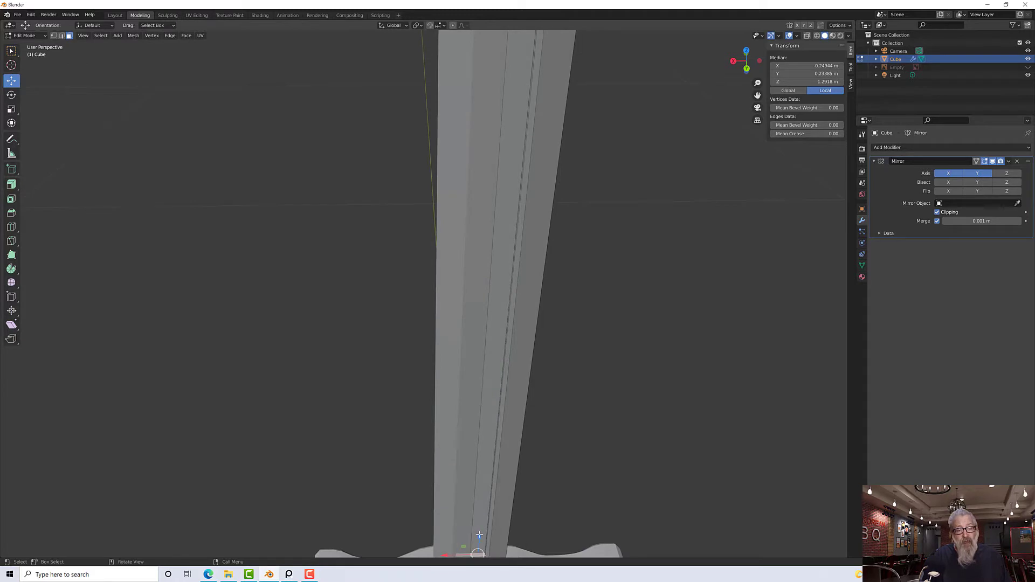
{"action": "key", "text": "g"}
{"action": "key", "text": "z"}
{"action": "left_click", "coordinate": [478, 508]}
{"action": "scroll", "coordinate": [473, 441], "scroll_direction": "down", "scroll_amount": 1}
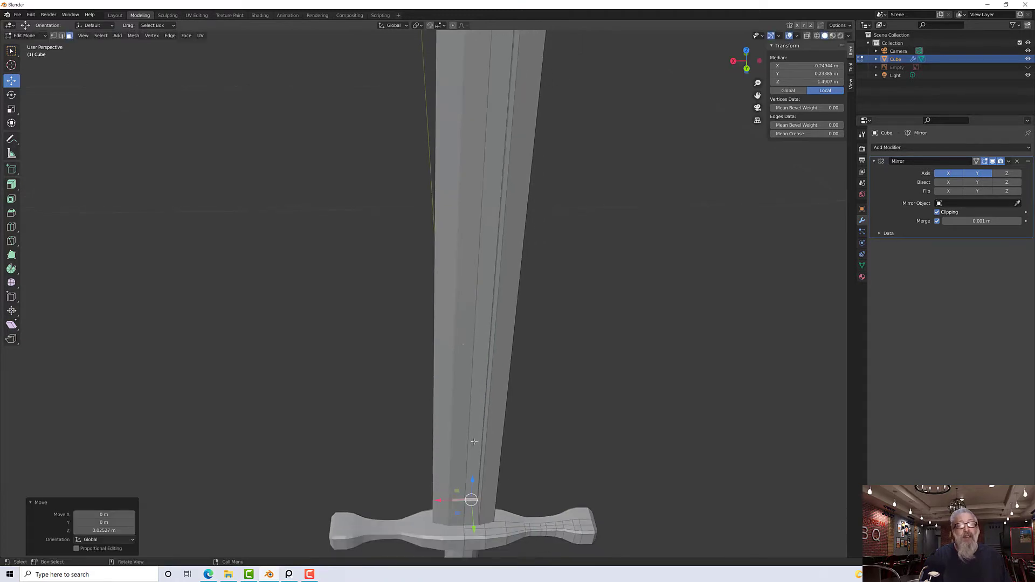
Select the groove's long side wall face and move it about 0.004364 m along X to narrow the groove.
{"action": "middle_click_drag", "start_coordinate": [479, 239], "coordinate": [489, 232]}
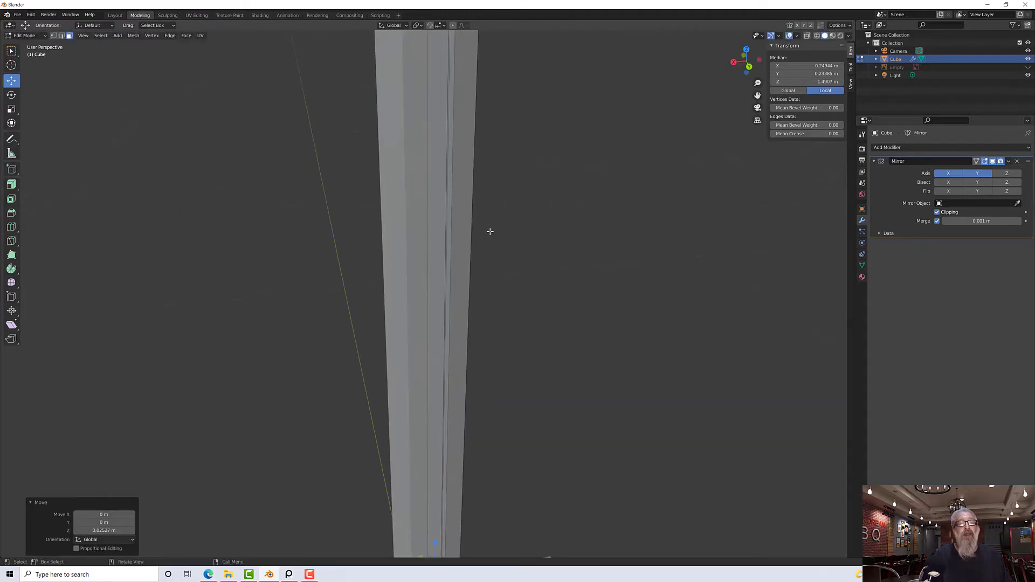
{"action": "left_click", "coordinate": [447, 232]}
{"action": "middle_click_drag", "start_coordinate": [447, 233], "coordinate": [459, 251]}
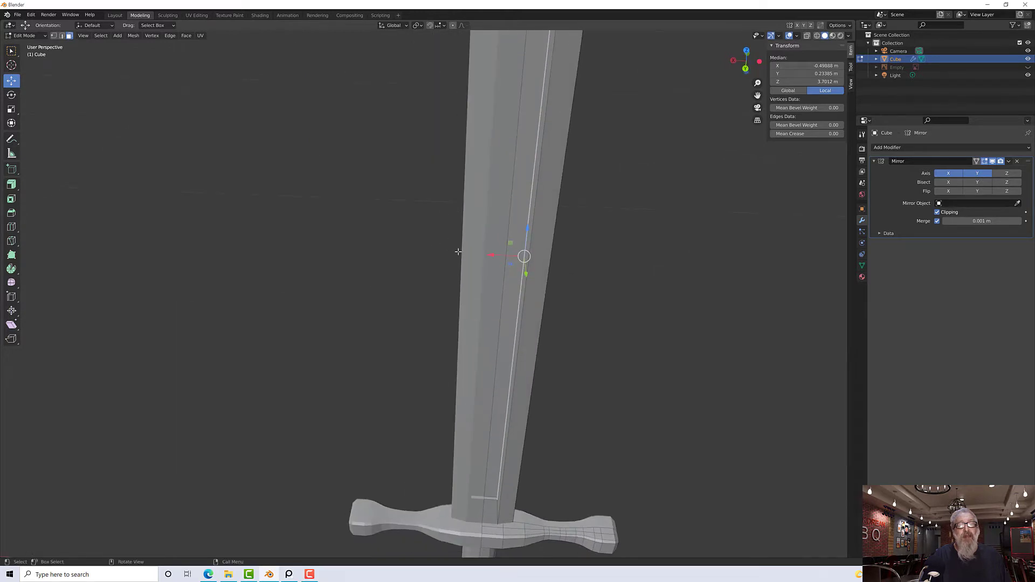
{"action": "key", "text": "g"}
{"action": "key", "text": "x"}
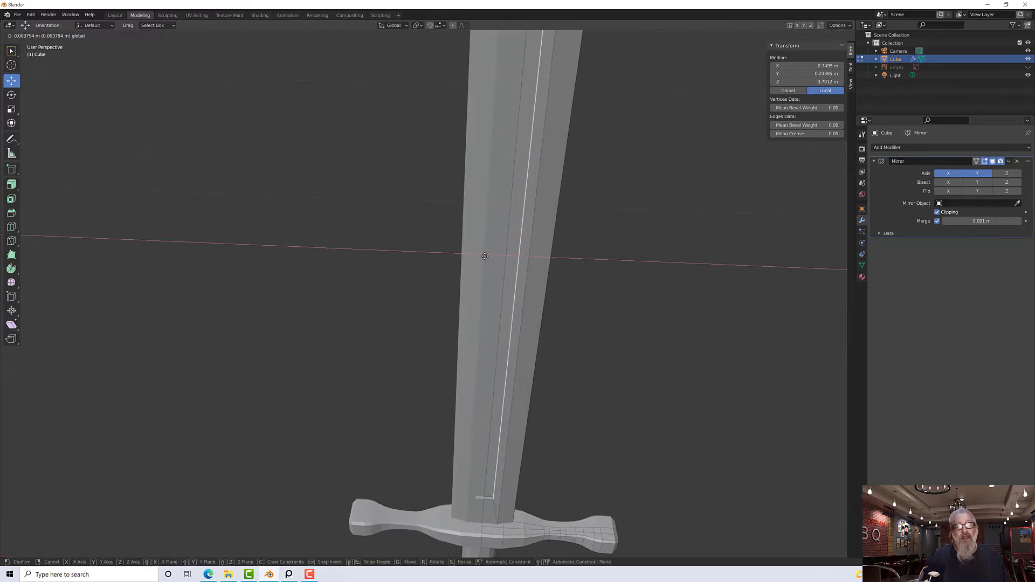
{"action": "left_click", "coordinate": [486, 252]}
Move the centre depth edge at the groove's tip end about 0.010443 m up along Z to form a point.
{"action": "middle_click_drag", "start_coordinate": [485, 260], "coordinate": [395, 478]}
{"action": "scroll", "coordinate": [467, 218], "scroll_direction": "up", "scroll_amount": 3}
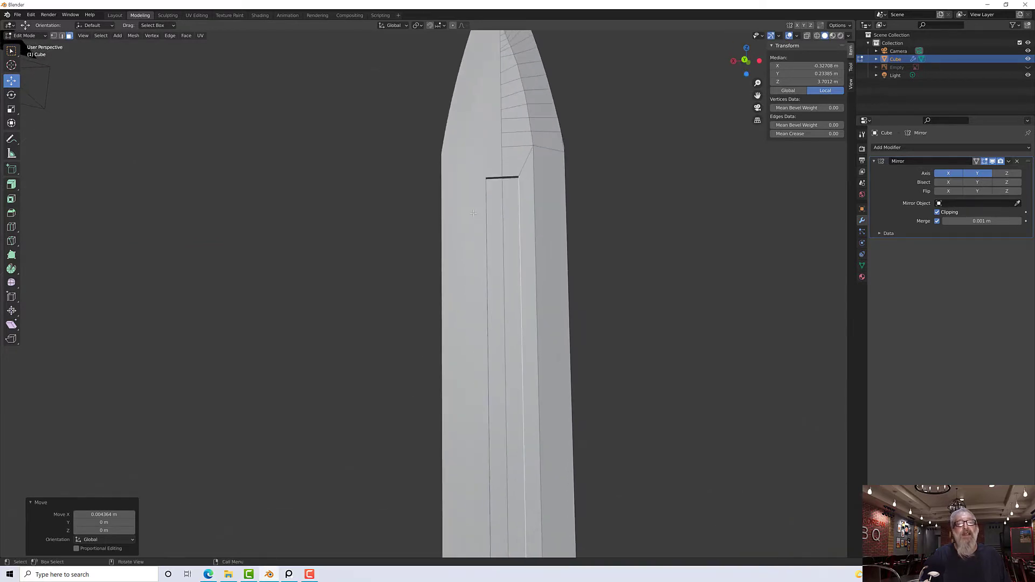
{"action": "middle_click_drag", "start_coordinate": [515, 156], "coordinate": [503, 216], "text": "shift"}
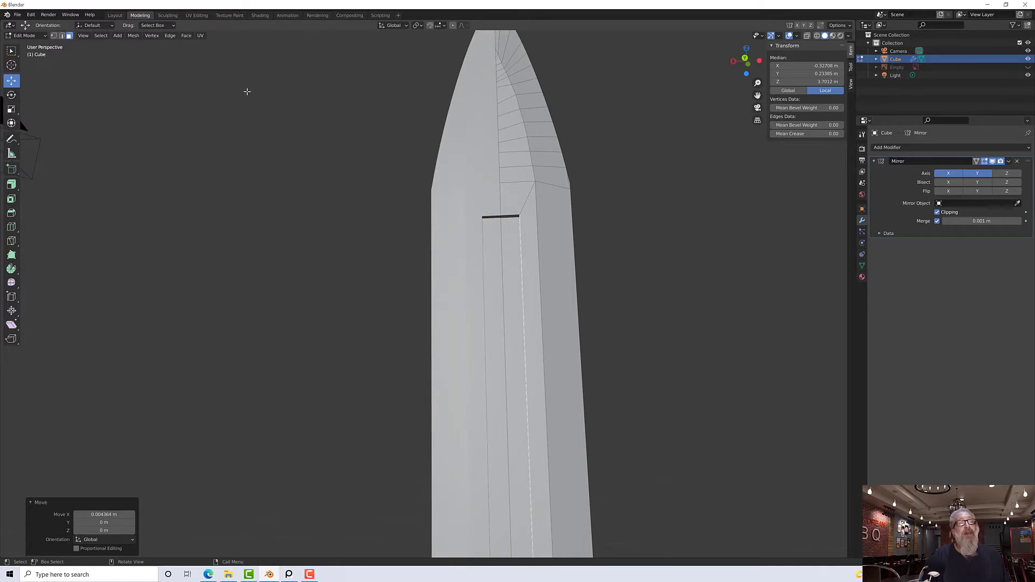
{"action": "left_click", "coordinate": [61, 35]}
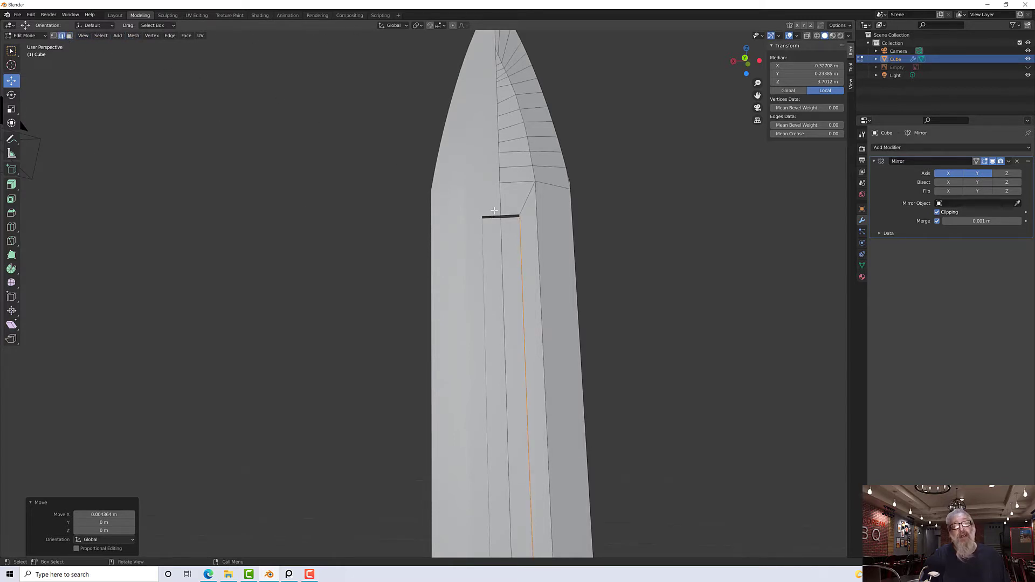
{"action": "left_click", "coordinate": [504, 222]}
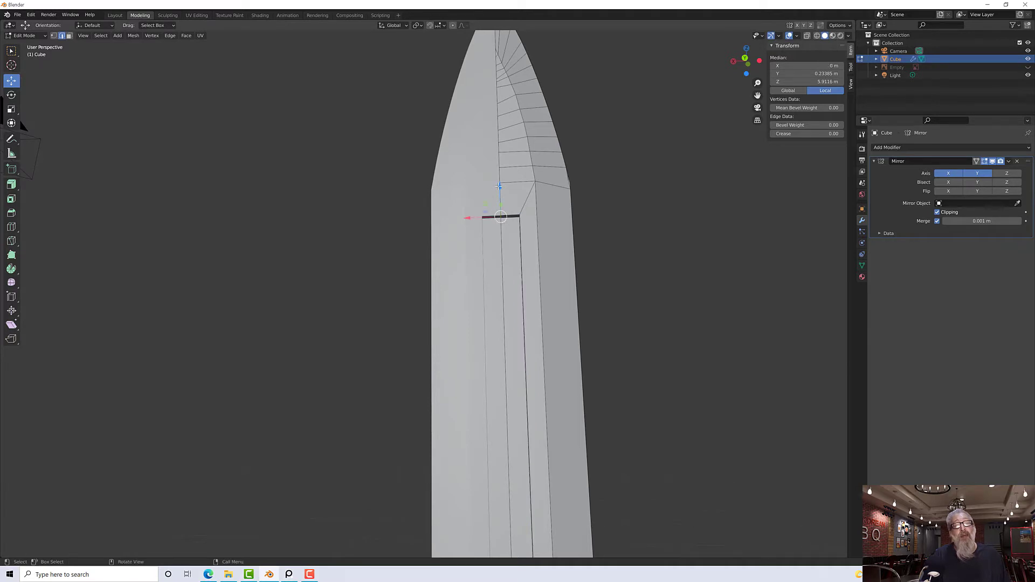
{"action": "left_click_drag", "start_coordinate": [499, 185], "coordinate": [494, 162]}
{"action": "middle_click_drag", "start_coordinate": [495, 165], "coordinate": [506, 233]}
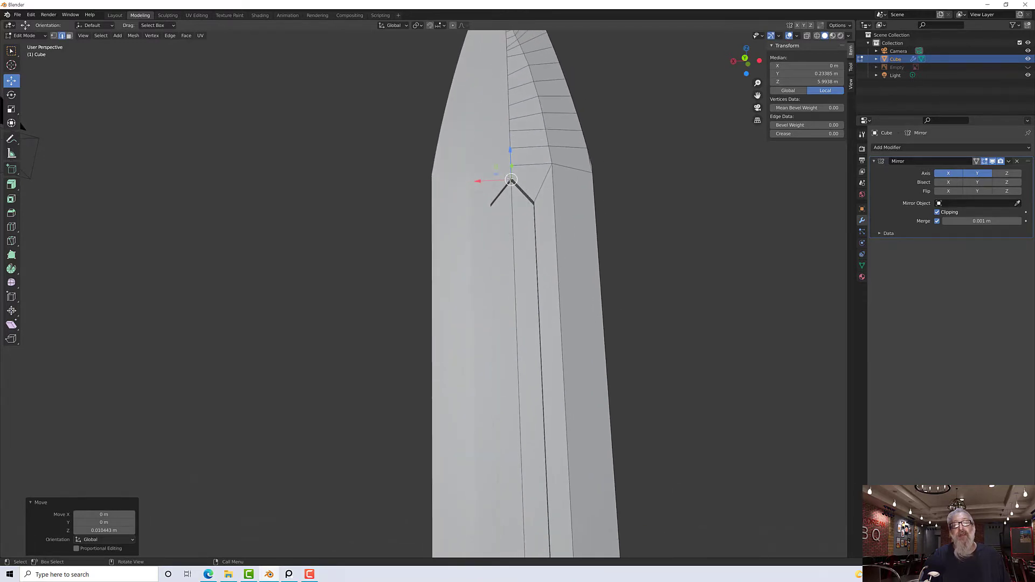
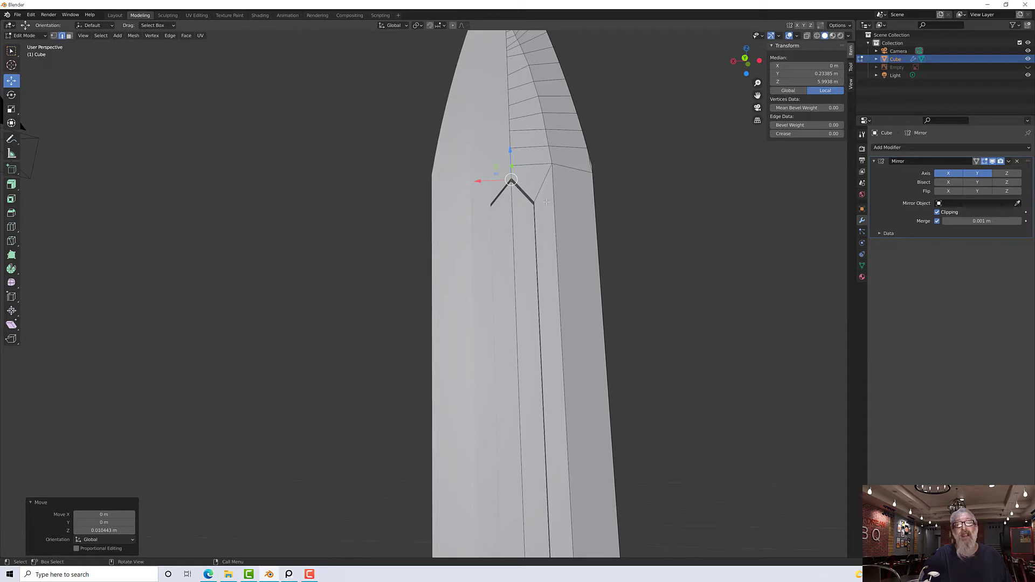
Examine the groove's pointed end and its proportions along the blade from several angles.
{"action": "scroll", "coordinate": [546, 201], "scroll_direction": "down", "scroll_amount": 6}
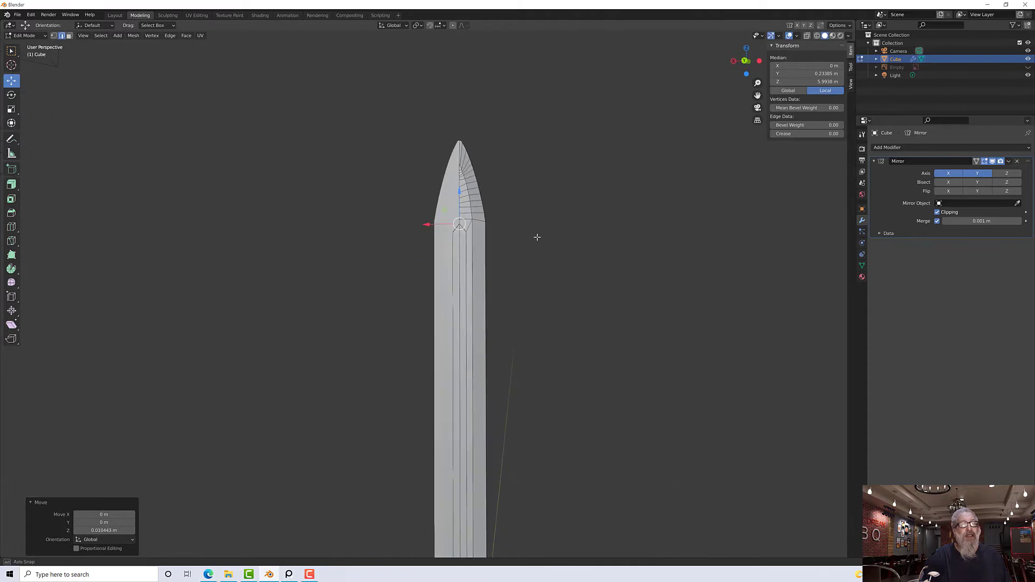
{"action": "middle_click_drag", "start_coordinate": [537, 237], "coordinate": [539, 245]}
{"action": "scroll", "coordinate": [539, 247], "scroll_direction": "down", "scroll_amount": 4}
{"action": "middle_click_drag", "start_coordinate": [509, 310], "coordinate": [481, 307]}
{"action": "scroll", "coordinate": [494, 307], "scroll_direction": "down", "scroll_amount": 2}
{"action": "scroll", "coordinate": [492, 307], "scroll_direction": "up", "scroll_amount": 3}
{"action": "scroll", "coordinate": [492, 306], "scroll_direction": "up", "scroll_amount": 1}
{"action": "scroll", "coordinate": [496, 231], "scroll_direction": "up", "scroll_amount": 4}
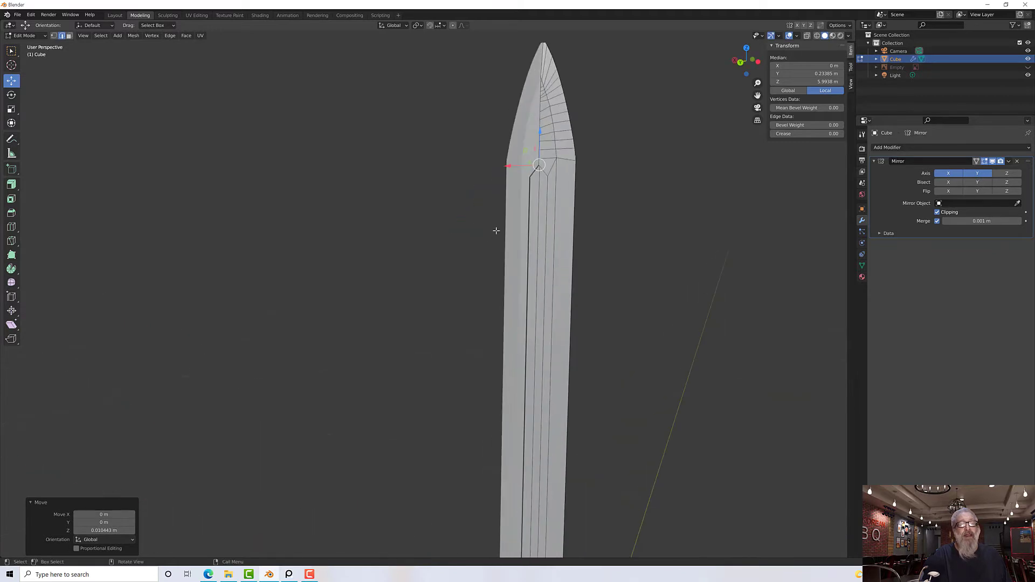
{"action": "scroll", "coordinate": [540, 159], "scroll_direction": "up", "scroll_amount": 2}
{"action": "scroll", "coordinate": [551, 151], "scroll_direction": "up", "scroll_amount": 3}
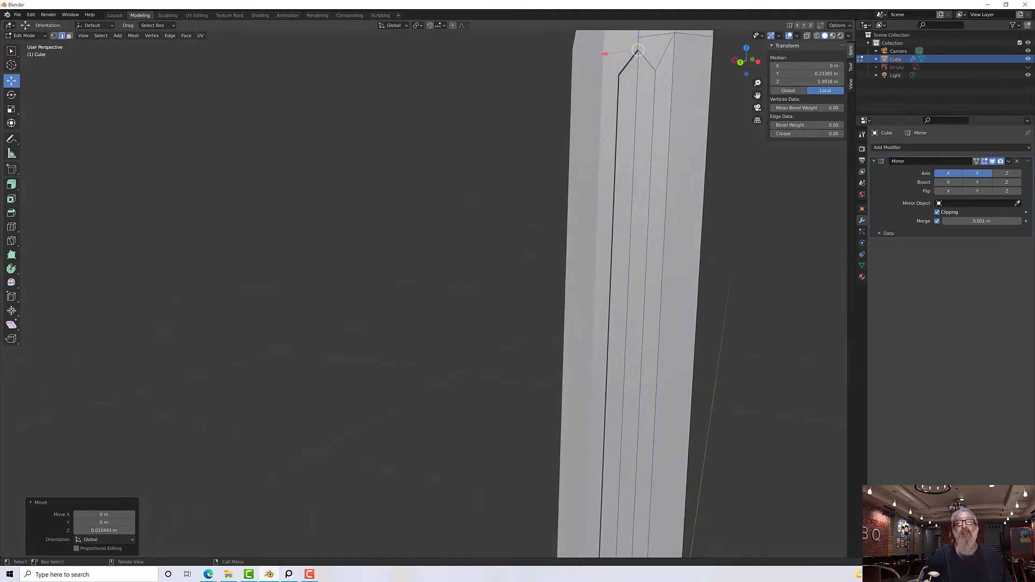
Select the groove's long outer rim edge together with the angled rim edge at its pointed end.
{"action": "middle_click_drag", "start_coordinate": [604, 149], "coordinate": [671, 162]}
{"action": "scroll", "coordinate": [291, 236], "scroll_direction": "down", "scroll_amount": 3}
{"action": "scroll", "coordinate": [280, 217], "scroll_direction": "up", "scroll_amount": 1}
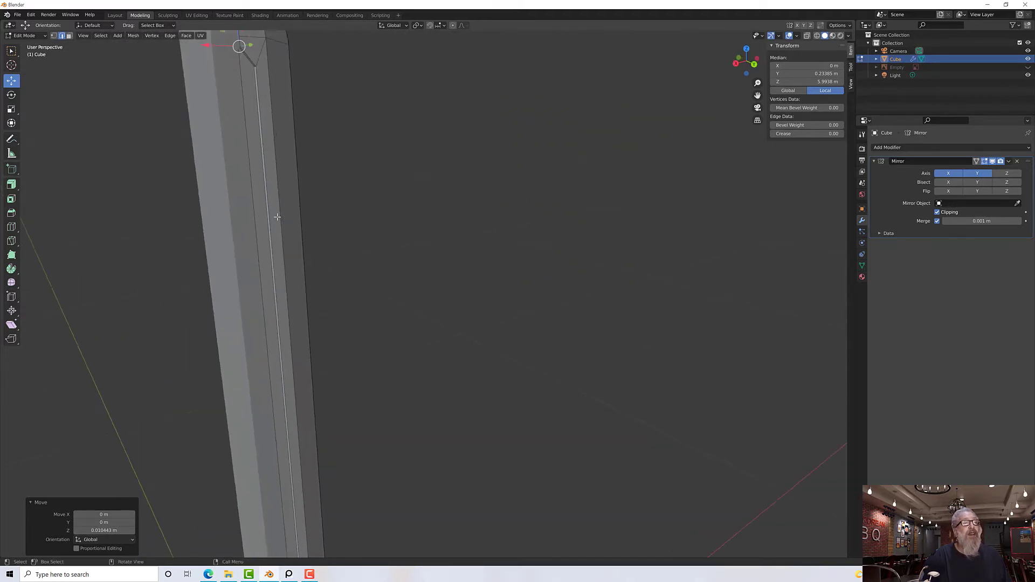
{"action": "middle_click_drag", "start_coordinate": [282, 214], "coordinate": [280, 213]}
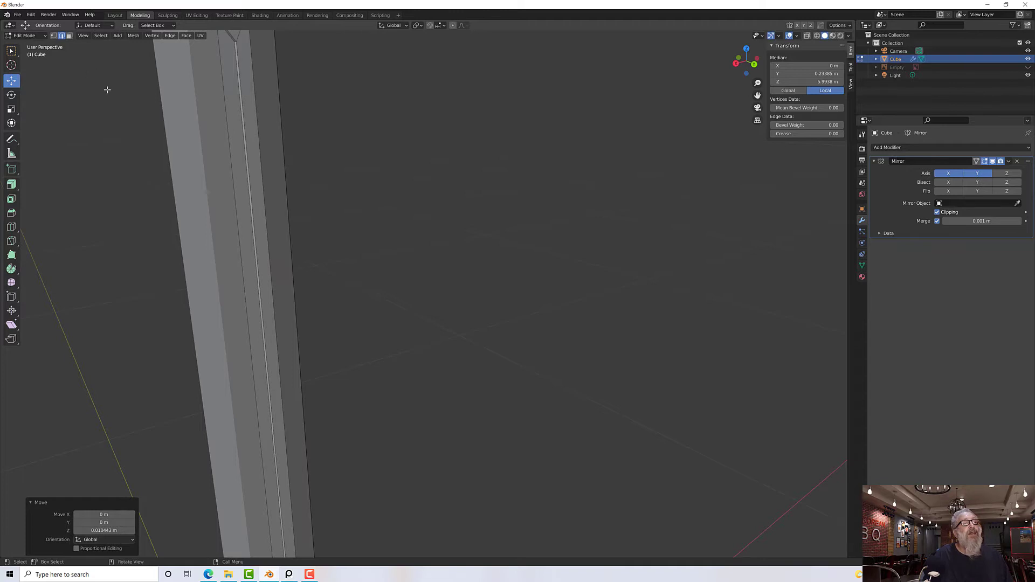
{"action": "left_click", "coordinate": [238, 62], "text": "shift"}
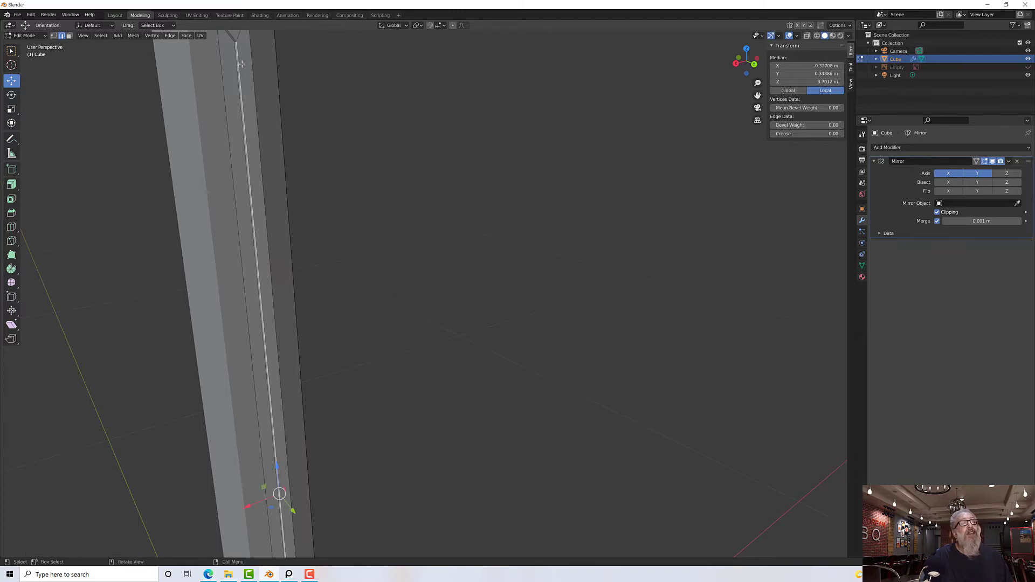
{"action": "left_click", "coordinate": [235, 38], "text": "shift"}
Add the short rim edge at the groove's crossguard end to the selection.
{"action": "scroll", "coordinate": [284, 137], "scroll_direction": "down", "scroll_amount": 2}
{"action": "middle_click_drag", "start_coordinate": [396, 372], "coordinate": [317, 427], "text": "shift"}
{"action": "scroll", "coordinate": [302, 523], "scroll_direction": "up", "scroll_amount": 2}
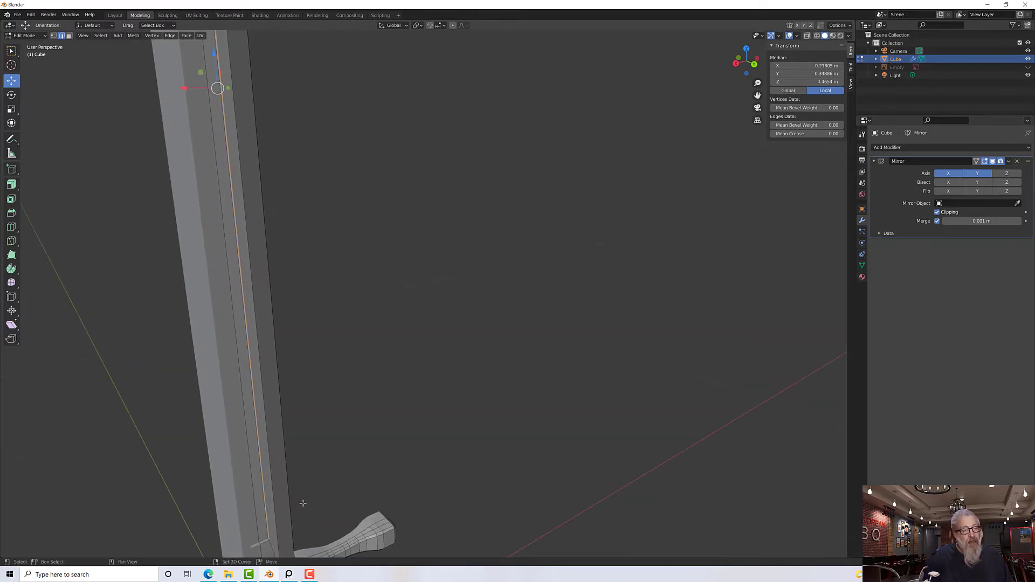
{"action": "middle_click_drag", "start_coordinate": [302, 501], "coordinate": [452, 219], "text": "shift"}
{"action": "scroll", "coordinate": [322, 462], "scroll_direction": "up", "scroll_amount": 2}
{"action": "middle_click_drag", "start_coordinate": [322, 462], "coordinate": [297, 489], "text": "shift"}
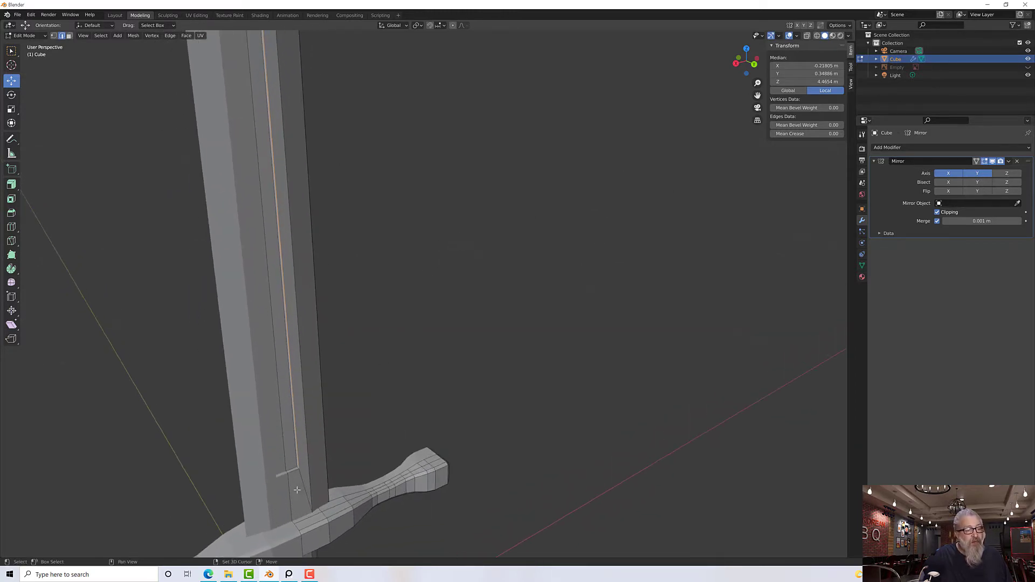
{"action": "left_click", "coordinate": [292, 472], "text": "shift"}
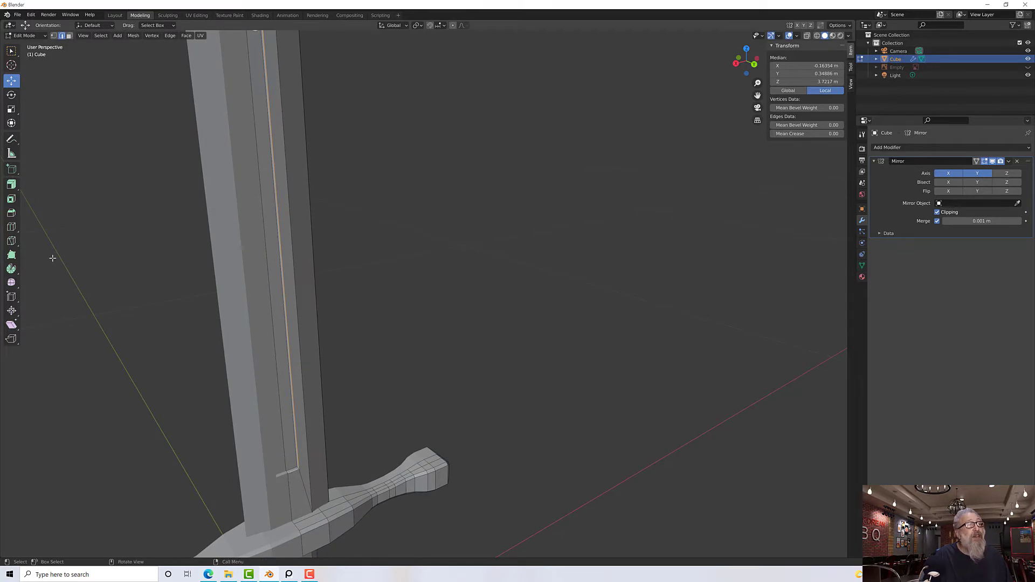
Bevel the selected groove rim edges with a width of about 0.0118 m and 2 segments.
{"action": "key", "text": "ctrl+b"}
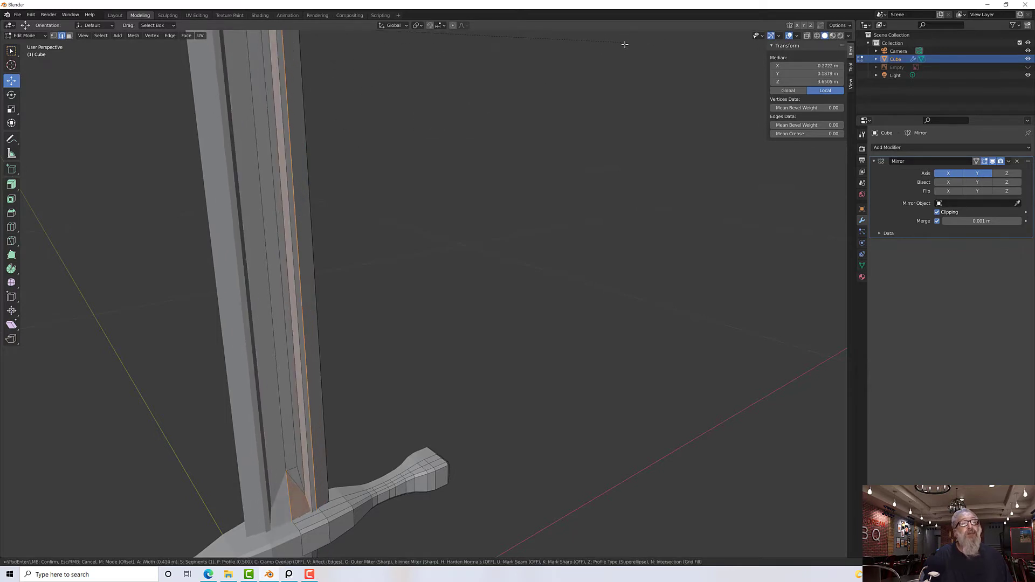
{"action": "left_click", "coordinate": [573, 62]}
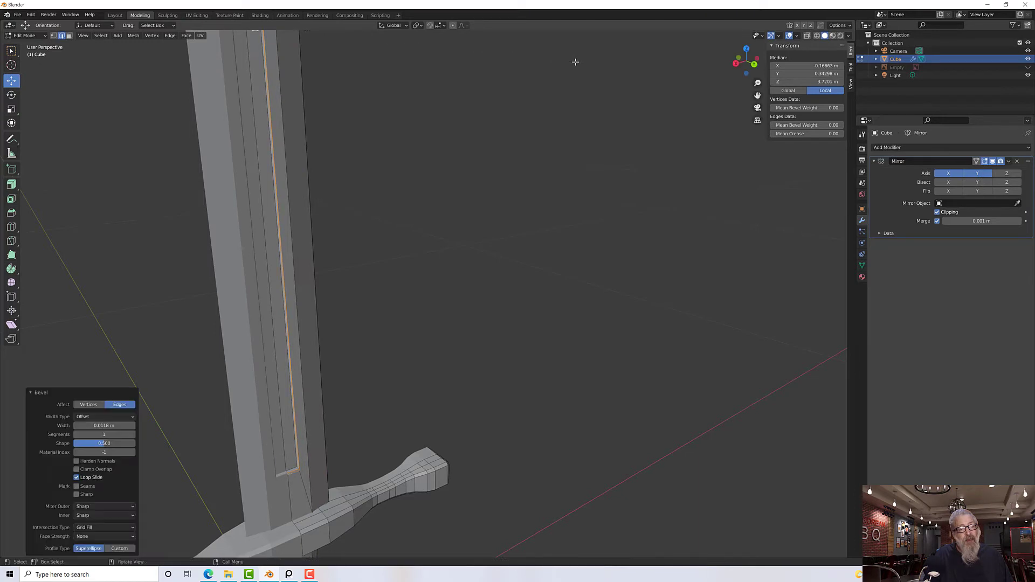
{"action": "left_click", "coordinate": [104, 434]}
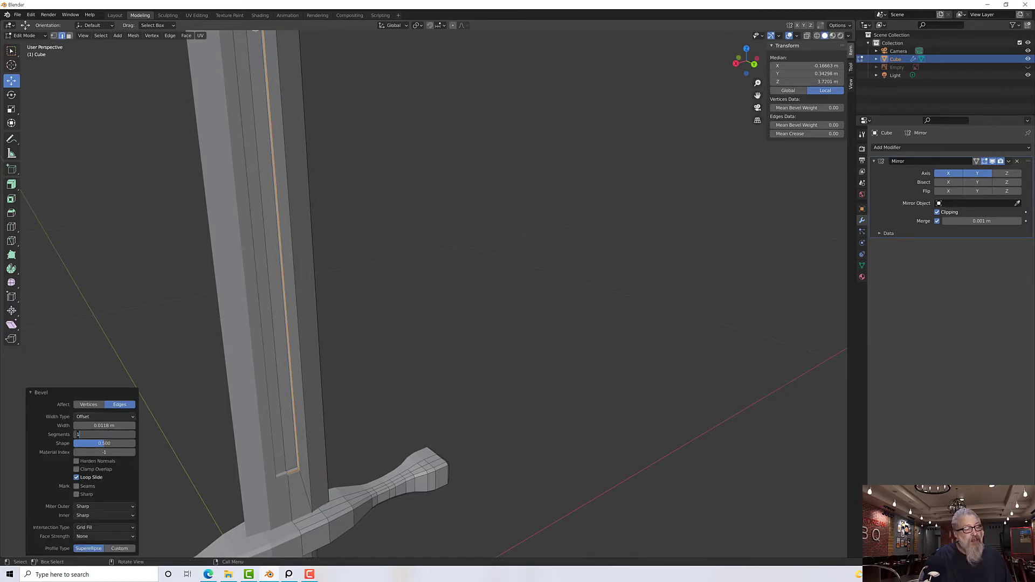
{"action": "type", "text": "2"}
{"action": "key", "text": "Return"}
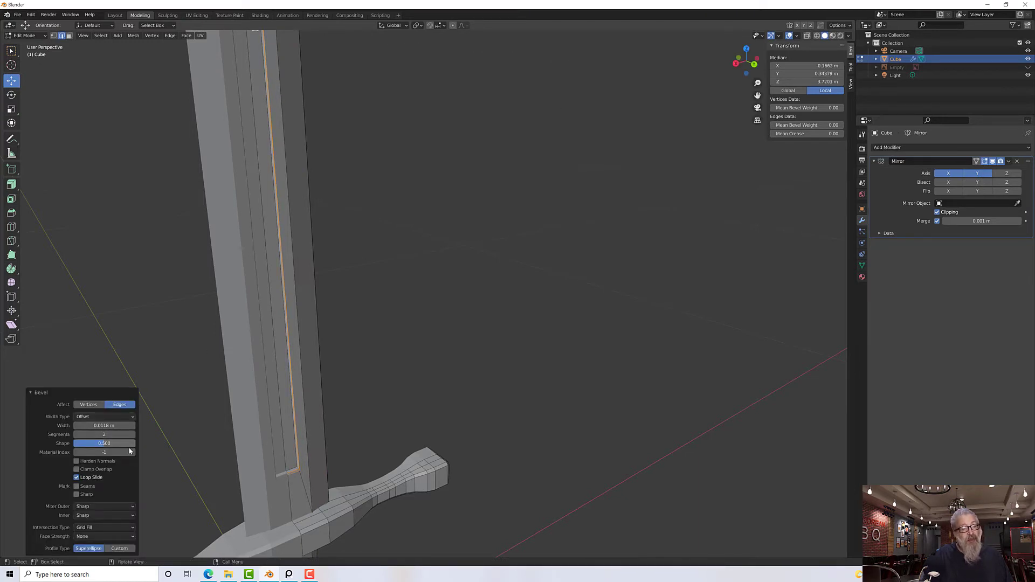
Switch to the Select Box tool and examine the bevelled groove and the whole sword from several angles.
{"action": "middle_click_drag", "start_coordinate": [289, 478], "coordinate": [247, 484]}
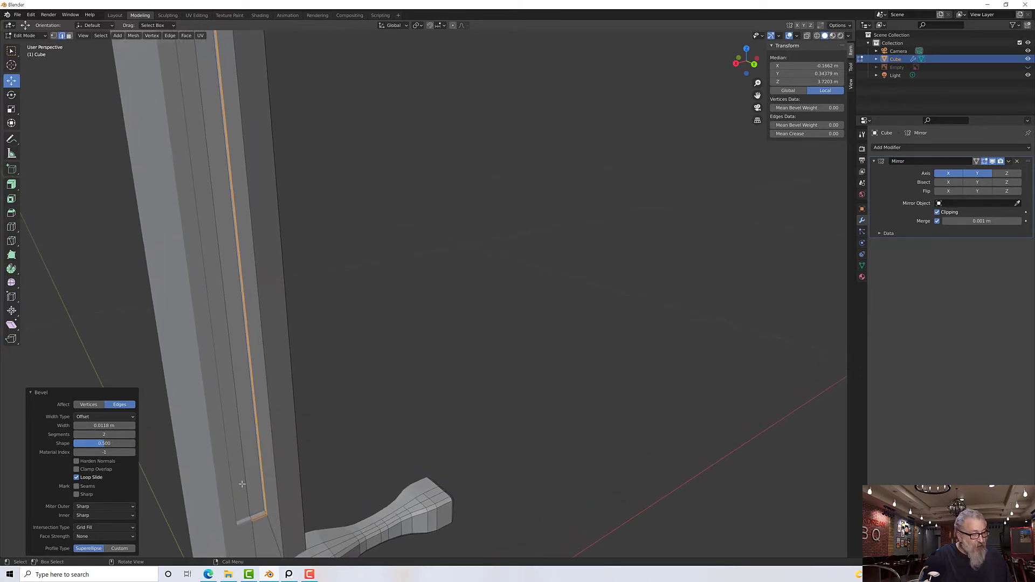
{"action": "key", "text": "w"}
{"action": "scroll", "coordinate": [325, 459], "scroll_direction": "down", "scroll_amount": 5}
{"action": "middle_click_drag", "start_coordinate": [327, 461], "coordinate": [399, 427]}
{"action": "scroll", "coordinate": [346, 448], "scroll_direction": "down", "scroll_amount": 6}
{"action": "middle_click_drag", "start_coordinate": [389, 324], "coordinate": [269, 379]}
{"action": "scroll", "coordinate": [372, 369], "scroll_direction": "up", "scroll_amount": 5}
{"action": "scroll", "coordinate": [386, 383], "scroll_direction": "up", "scroll_amount": 2}
{"action": "middle_click_drag", "start_coordinate": [399, 391], "coordinate": [453, 405]}
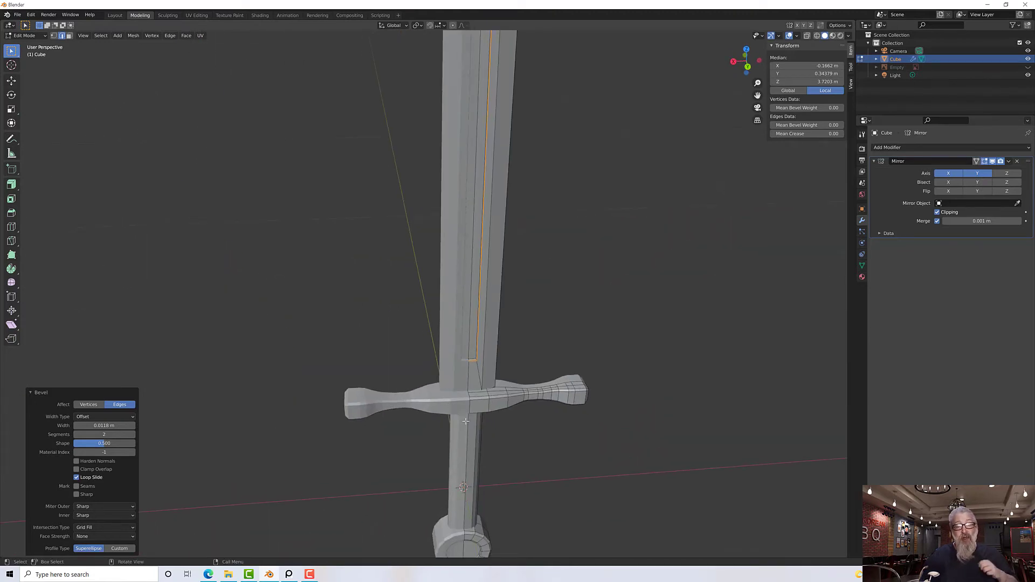
{"action": "scroll", "coordinate": [474, 426], "scroll_direction": "down", "scroll_amount": 4}
{"action": "scroll", "coordinate": [501, 453], "scroll_direction": "down", "scroll_amount": 3}
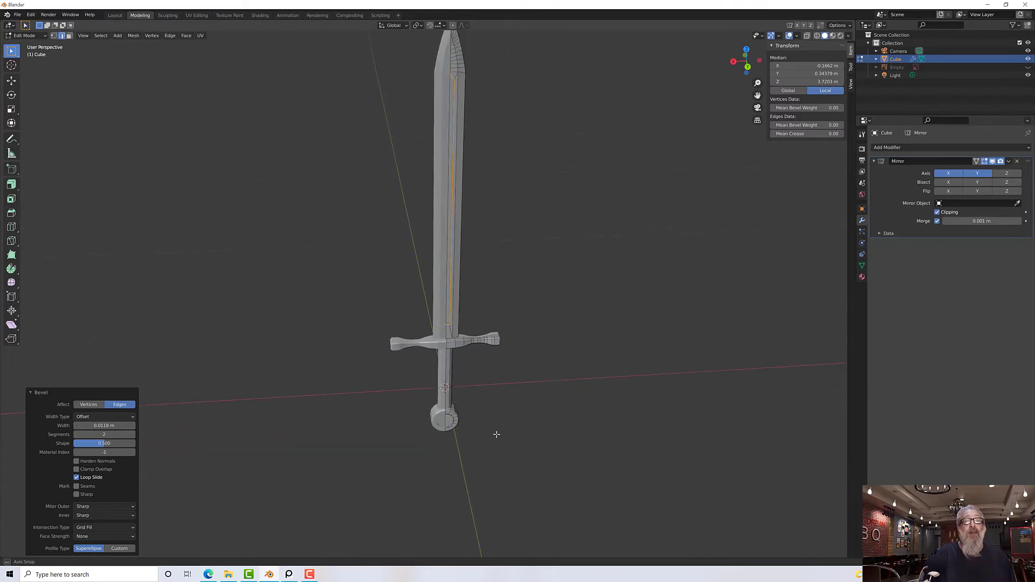
{"action": "middle_click_drag", "start_coordinate": [492, 432], "coordinate": [491, 426]}
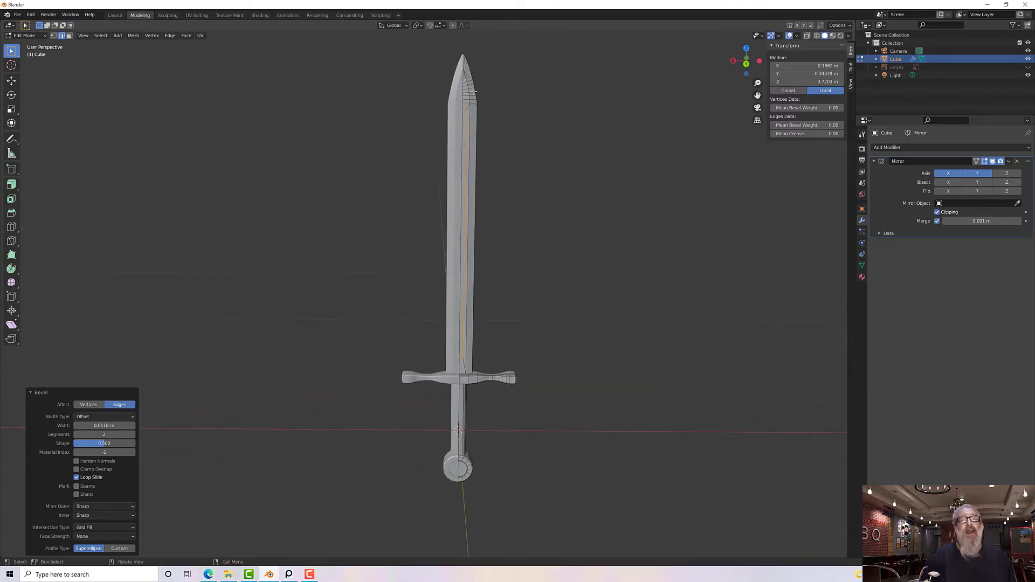
{"action": "middle_click_drag", "start_coordinate": [473, 92], "coordinate": [504, 111]}
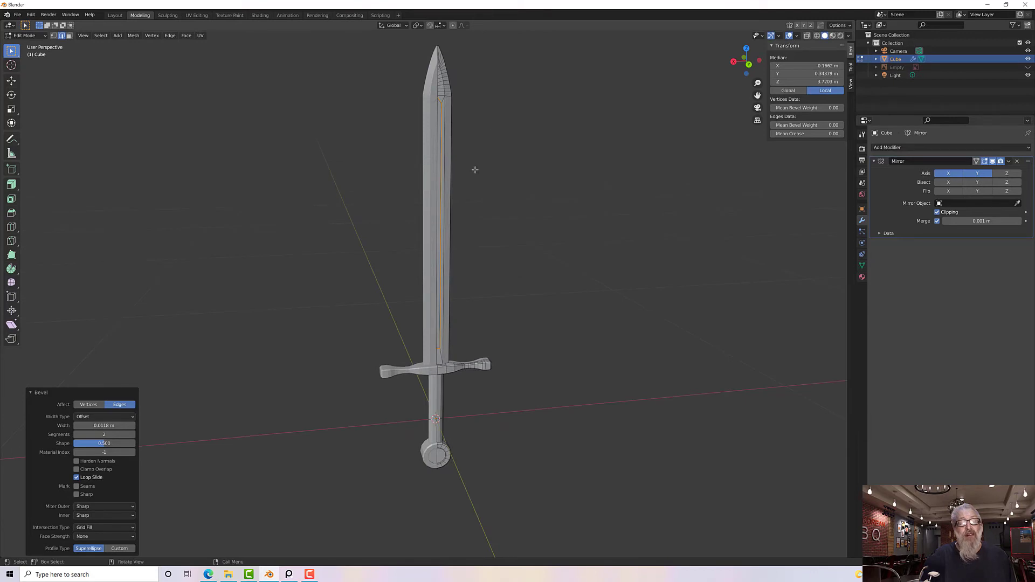
Leave mesh editing for Object Mode and apply the sword's Mirror modifier.
{"action": "scroll", "coordinate": [474, 170], "scroll_direction": "up", "scroll_amount": 3}
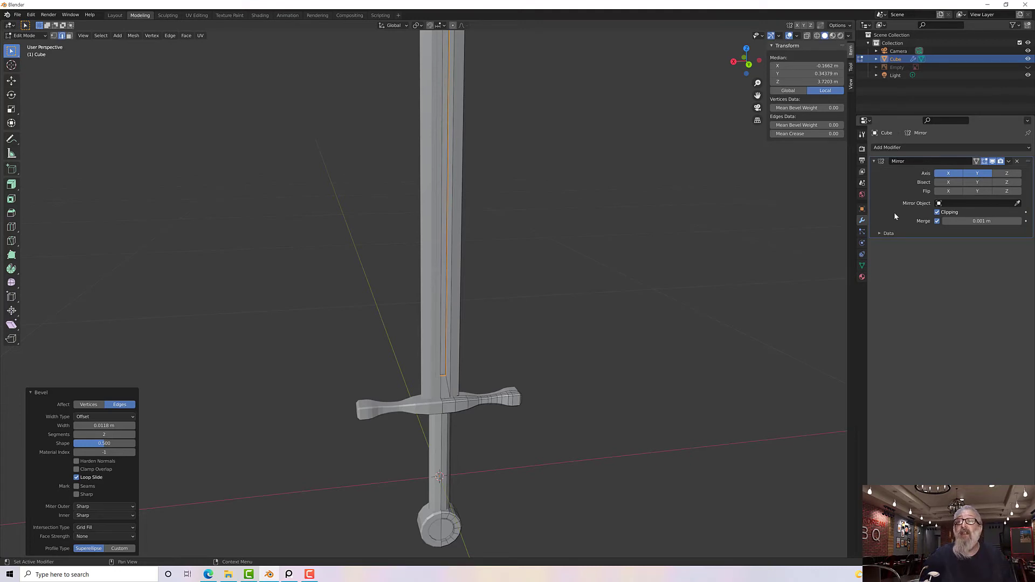
{"action": "left_click", "coordinate": [1009, 162]}
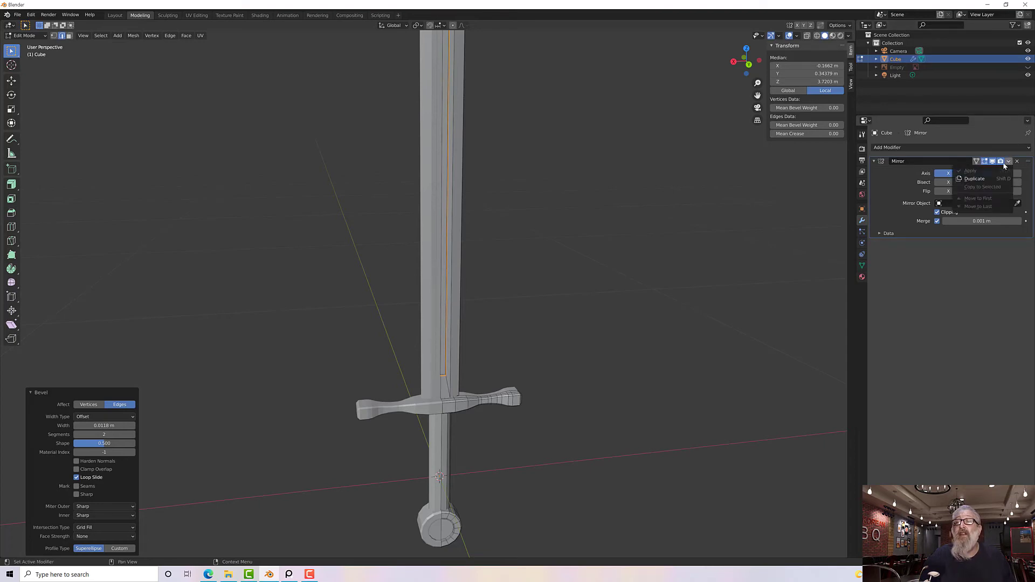
{"action": "left_click", "coordinate": [35, 35]}
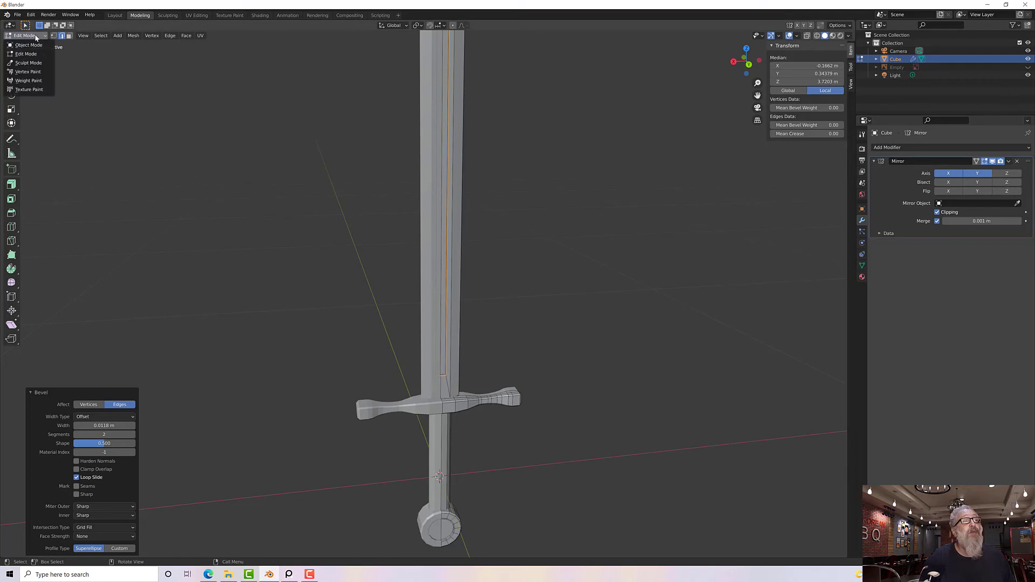
{"action": "left_click", "coordinate": [32, 47]}
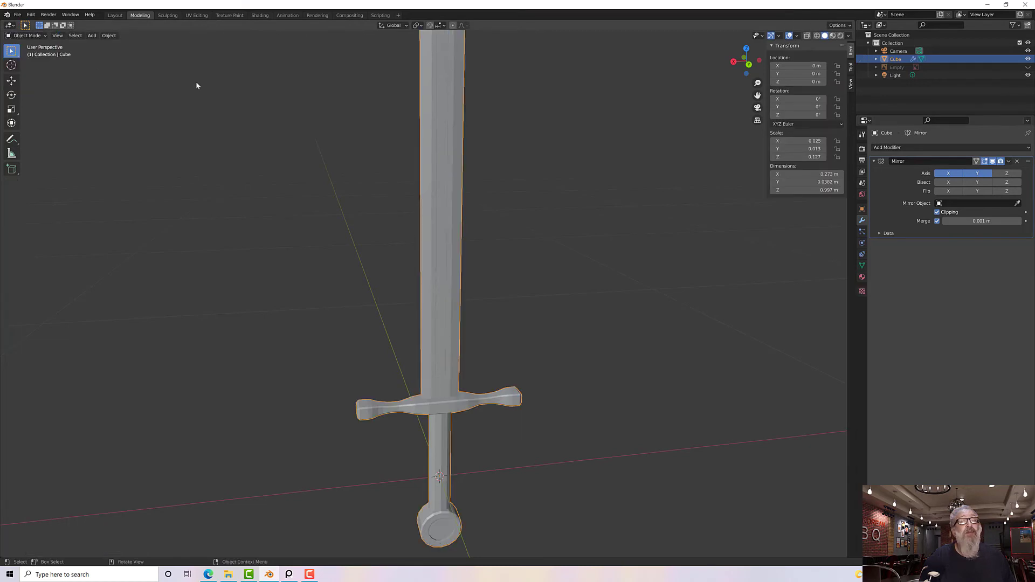
{"action": "left_click", "coordinate": [1009, 162]}
{"action": "left_click", "coordinate": [976, 169]}
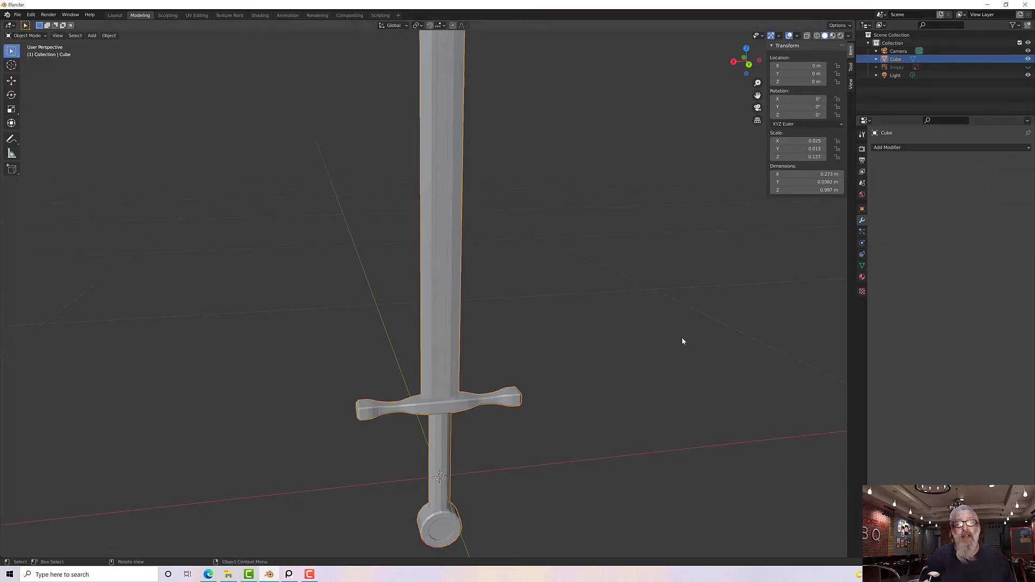
Deselect the sword and examine its blade and hilt in Material Preview shading.
{"action": "scroll", "coordinate": [461, 389], "scroll_direction": "up", "scroll_amount": 3}
{"action": "left_click", "coordinate": [496, 372]}
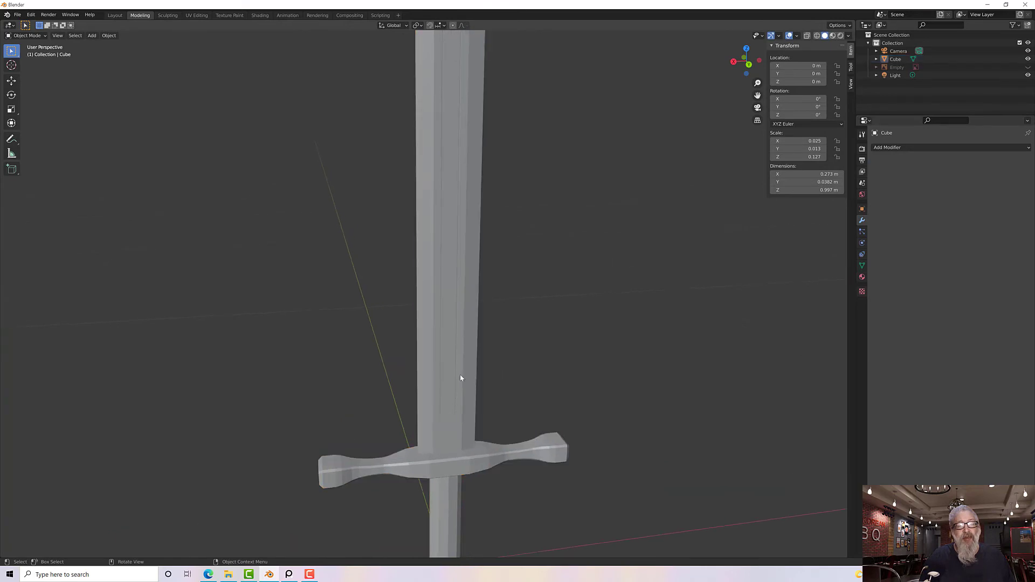
{"action": "scroll", "coordinate": [460, 378], "scroll_direction": "down", "scroll_amount": 1}
{"action": "scroll", "coordinate": [460, 375], "scroll_direction": "down", "scroll_amount": 2}
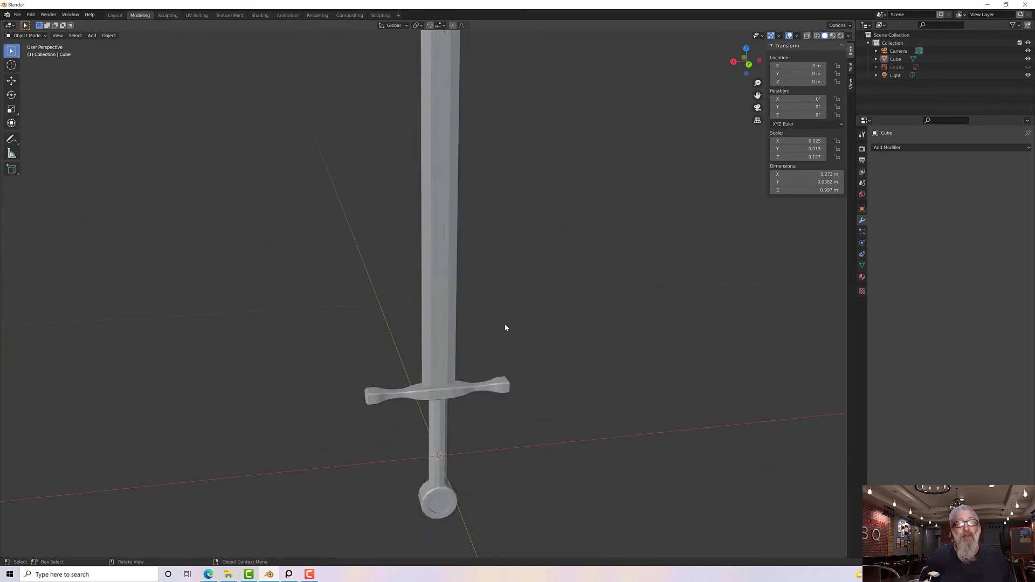
{"action": "left_click", "coordinate": [833, 35]}
{"action": "mouse_move", "coordinate": [525, 293]}
{"action": "middle_mouse_down"}
{"action": "mouse_move", "coordinate": [607, 296]}
{"action": "mouse_move", "coordinate": [546, 303]}
{"action": "mouse_move", "coordinate": [593, 280]}
{"action": "middle_mouse_up"}
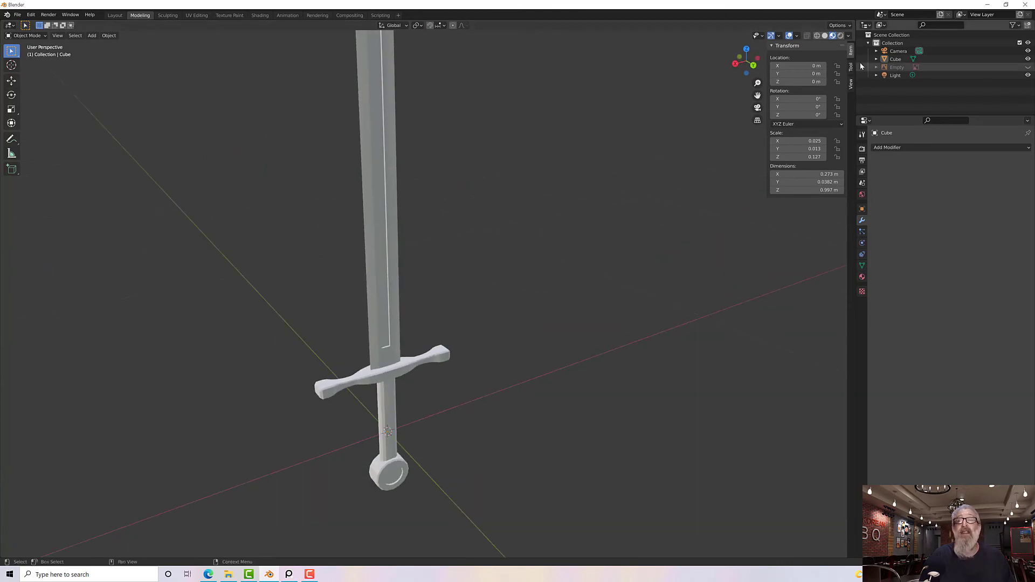
Switch the viewport to Rendered shading and examine the whole sword.
{"action": "left_click", "coordinate": [841, 36]}
{"action": "middle_click_drag", "start_coordinate": [478, 342], "coordinate": [457, 363]}
{"action": "scroll", "coordinate": [457, 363], "scroll_direction": "down", "scroll_amount": 5}
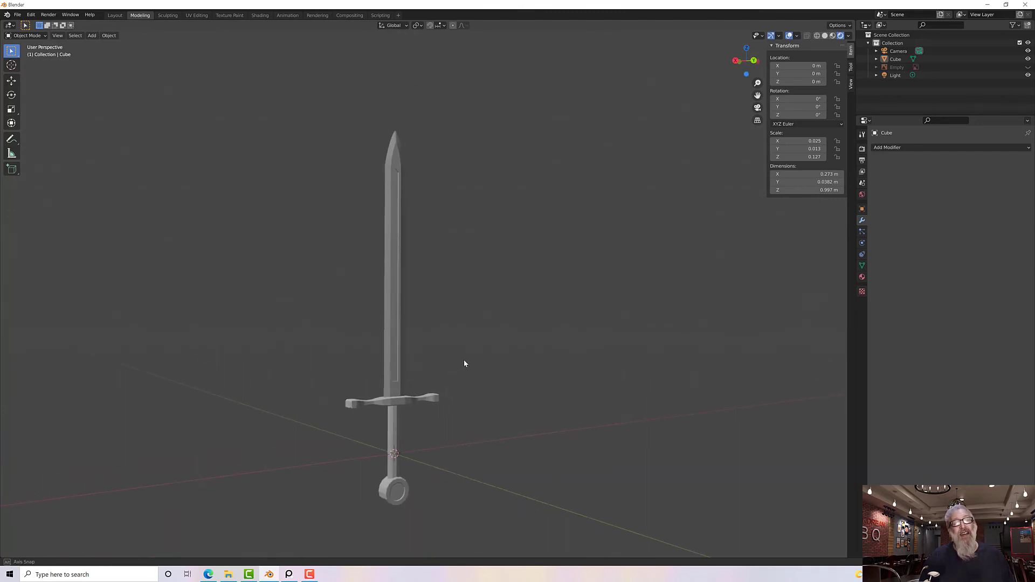